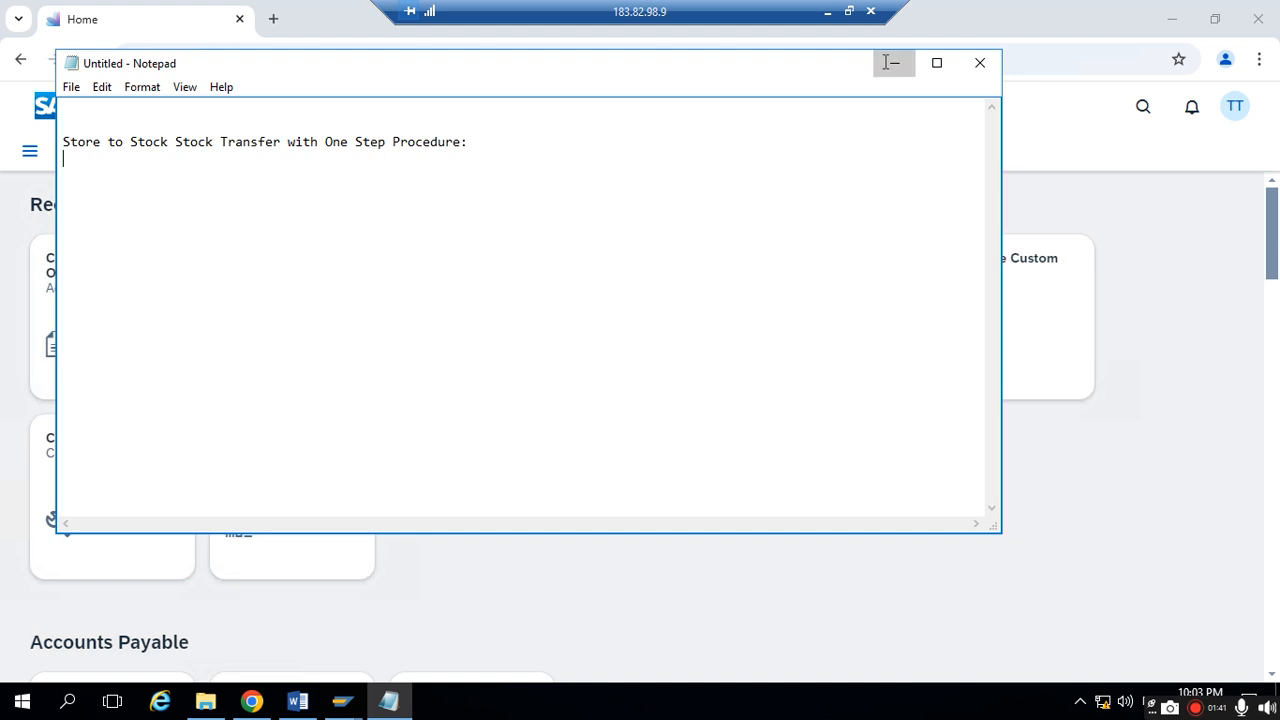
- Search the SAP apps for "stock single material" and open the Stock - Single Material app
{"action": "left_click", "coordinate": [1145, 108]}
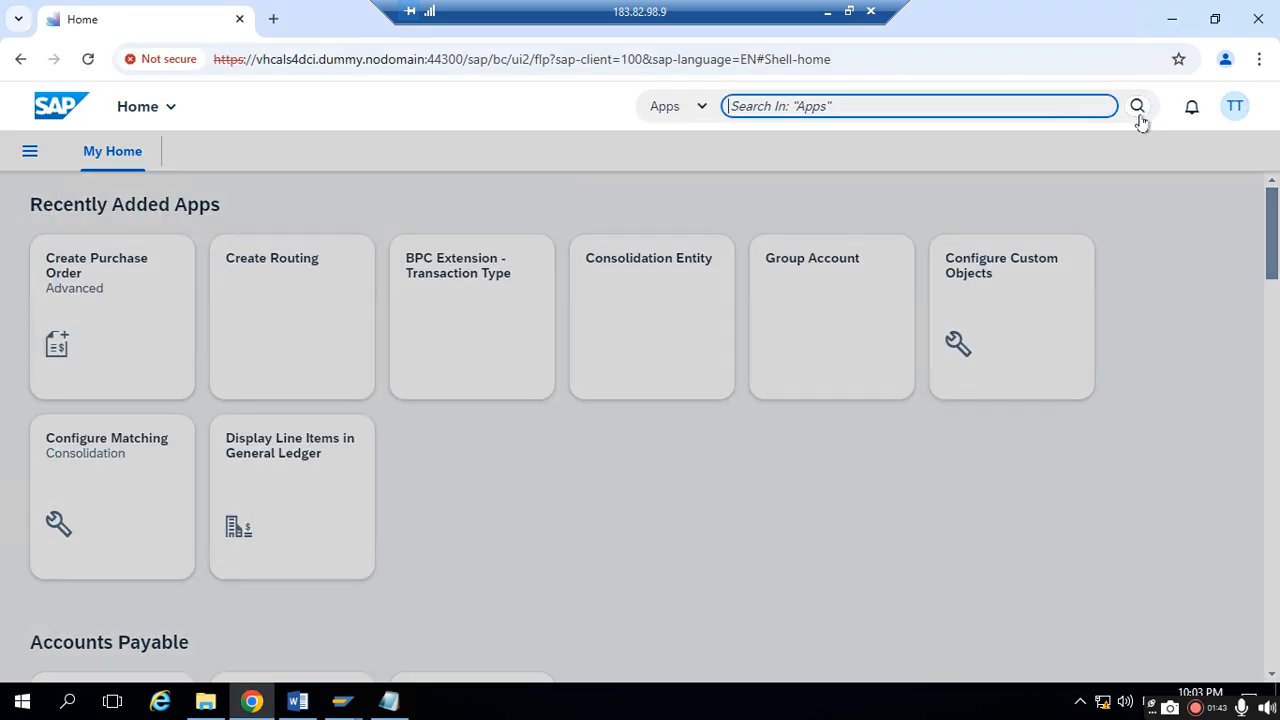
{"action": "type", "text": "stock single m"}
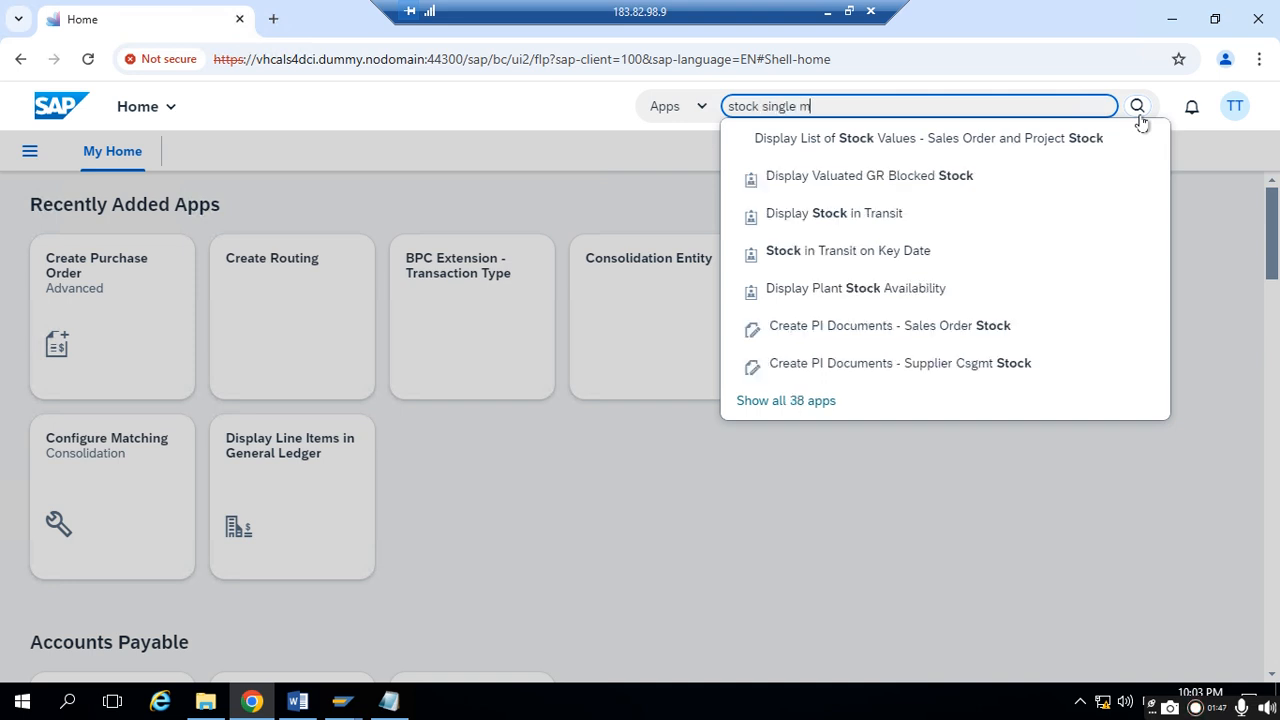
{"action": "type", "text": "aterial"}
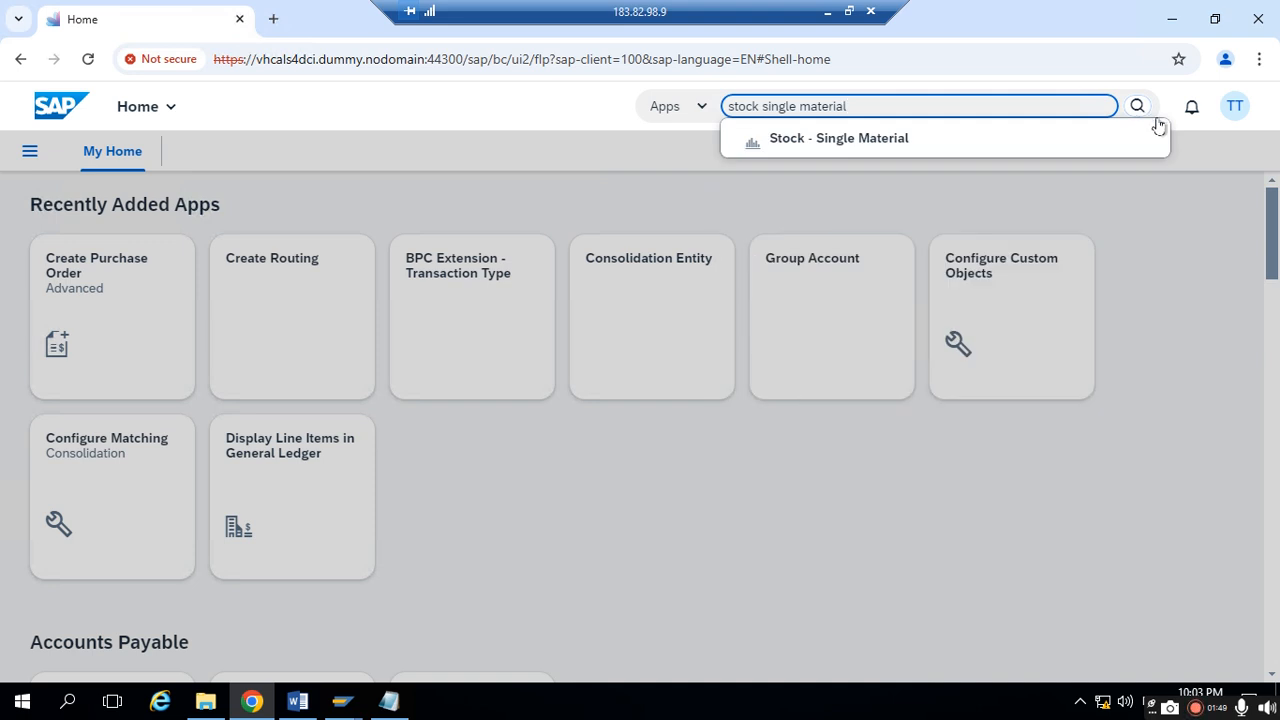
{"action": "left_click", "coordinate": [900, 139]}
- Display material TEST-FGMAT4 and examine its stock by plant and storage location
{"action": "left_click", "coordinate": [485, 183]}
{"action": "type", "text": "TEST"}
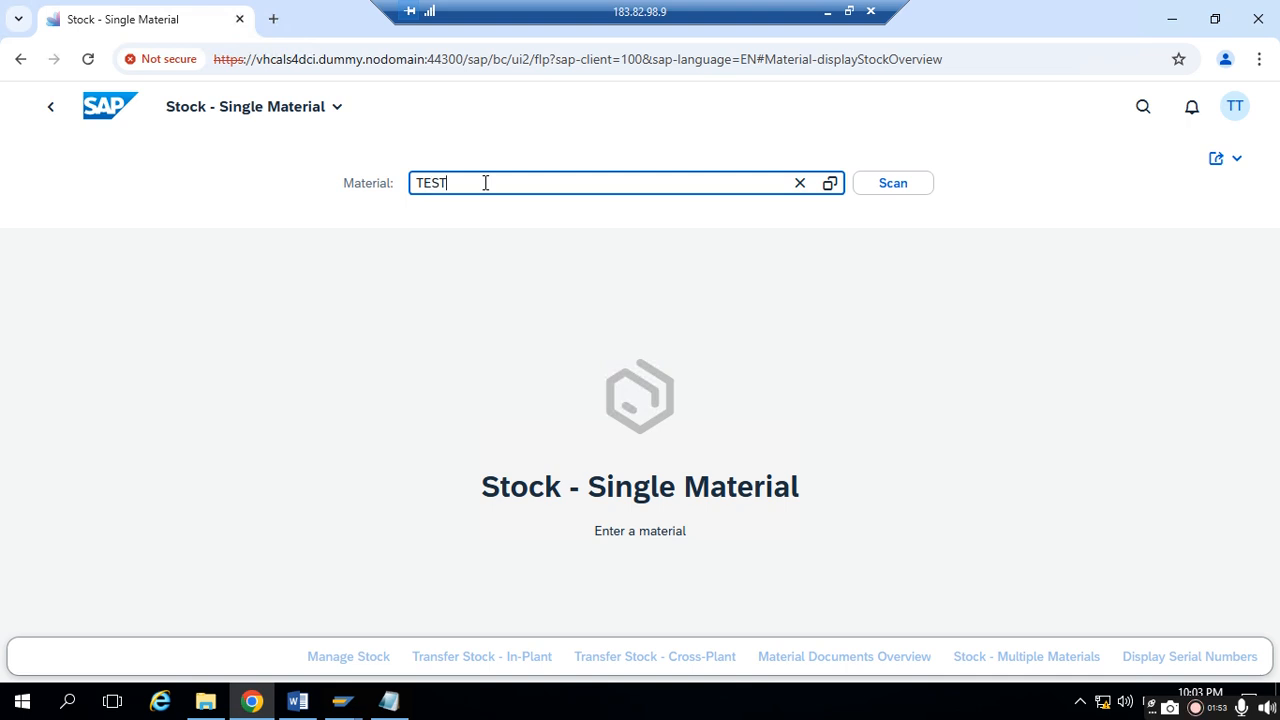
{"action": "type", "text": "-FGMA"}
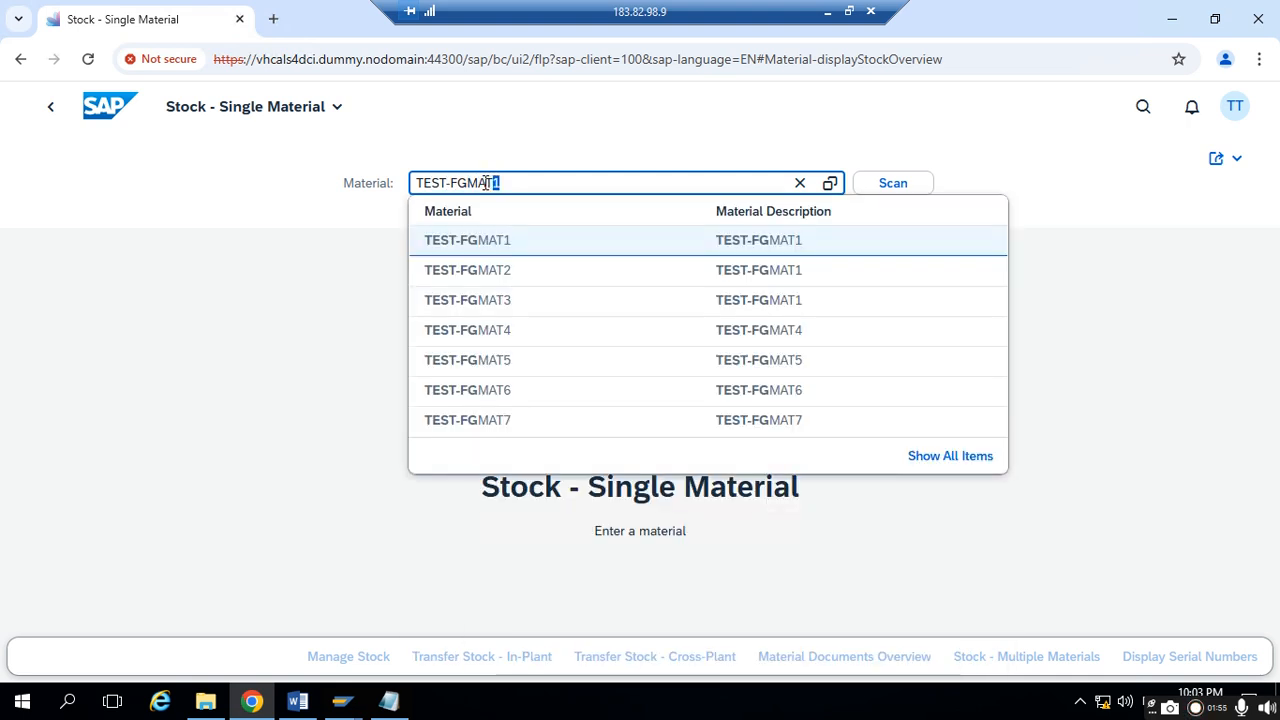
{"action": "type", "text": "T"}
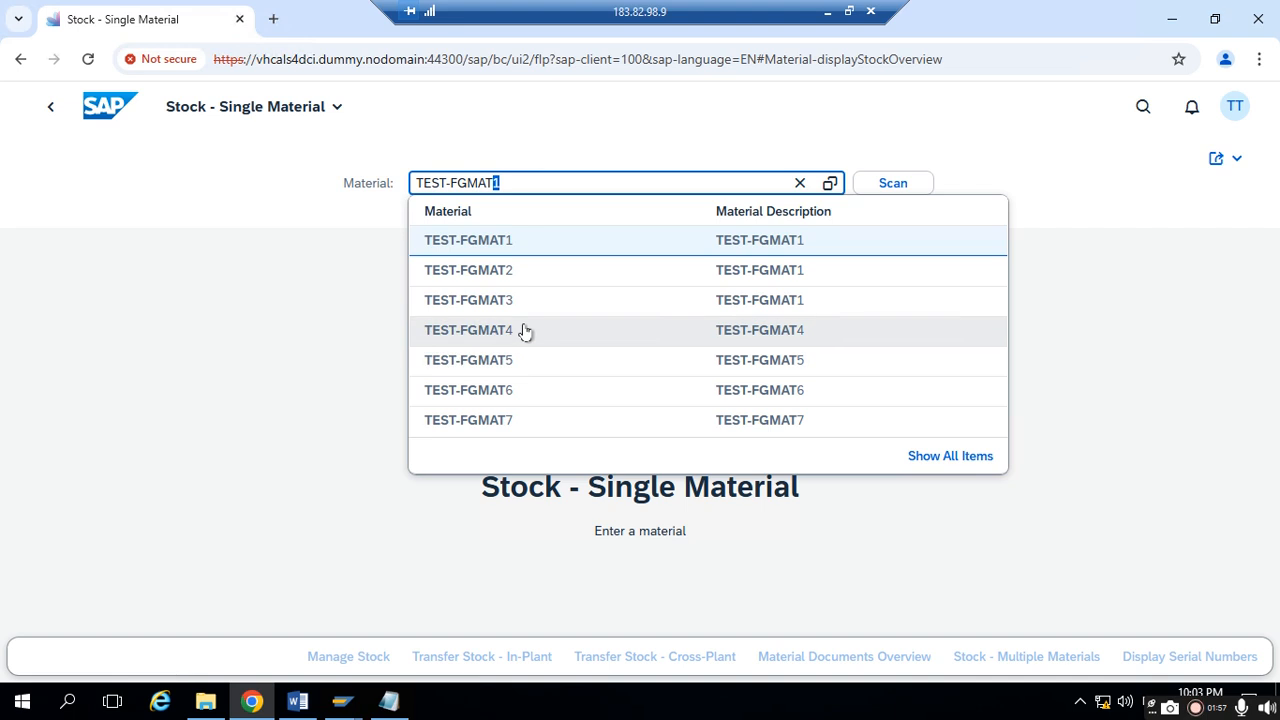
{"action": "left_click", "coordinate": [525, 332]}
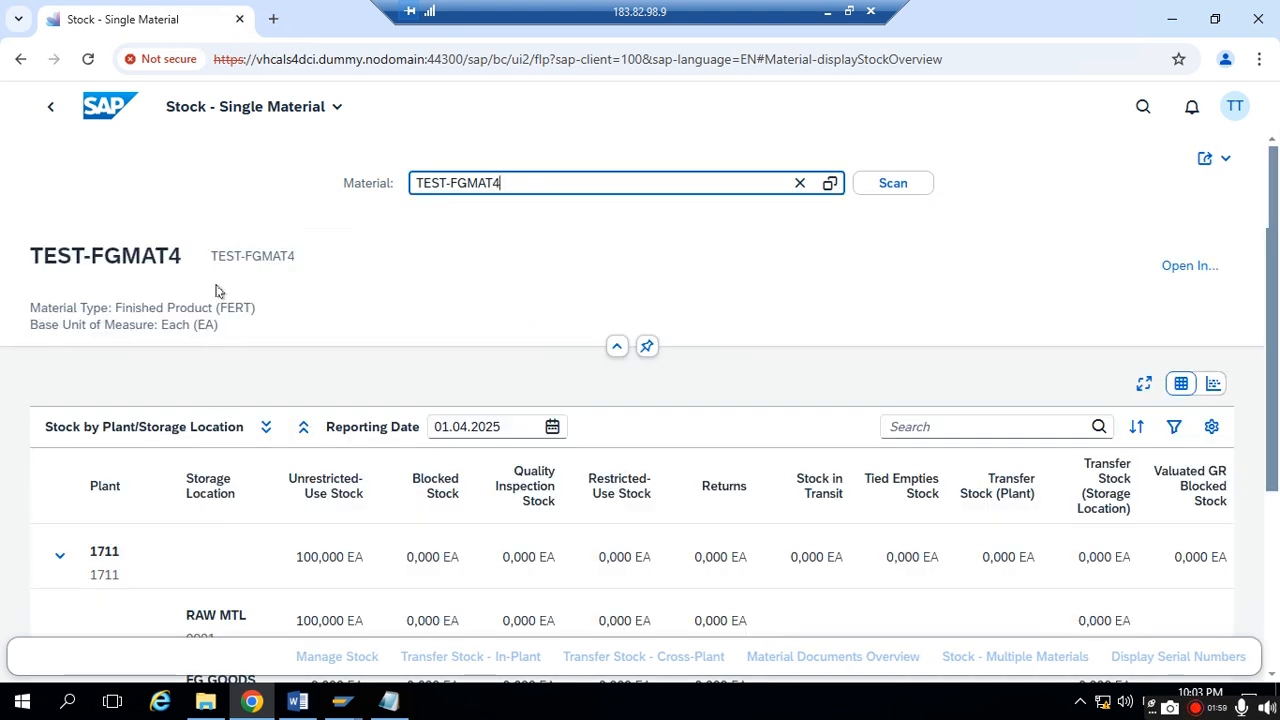
{"action": "scroll", "coordinate": [142, 266], "scroll_direction": "down", "scroll_amount": 1}
{"action": "scroll", "coordinate": [143, 267], "scroll_direction": "up", "scroll_amount": 1}
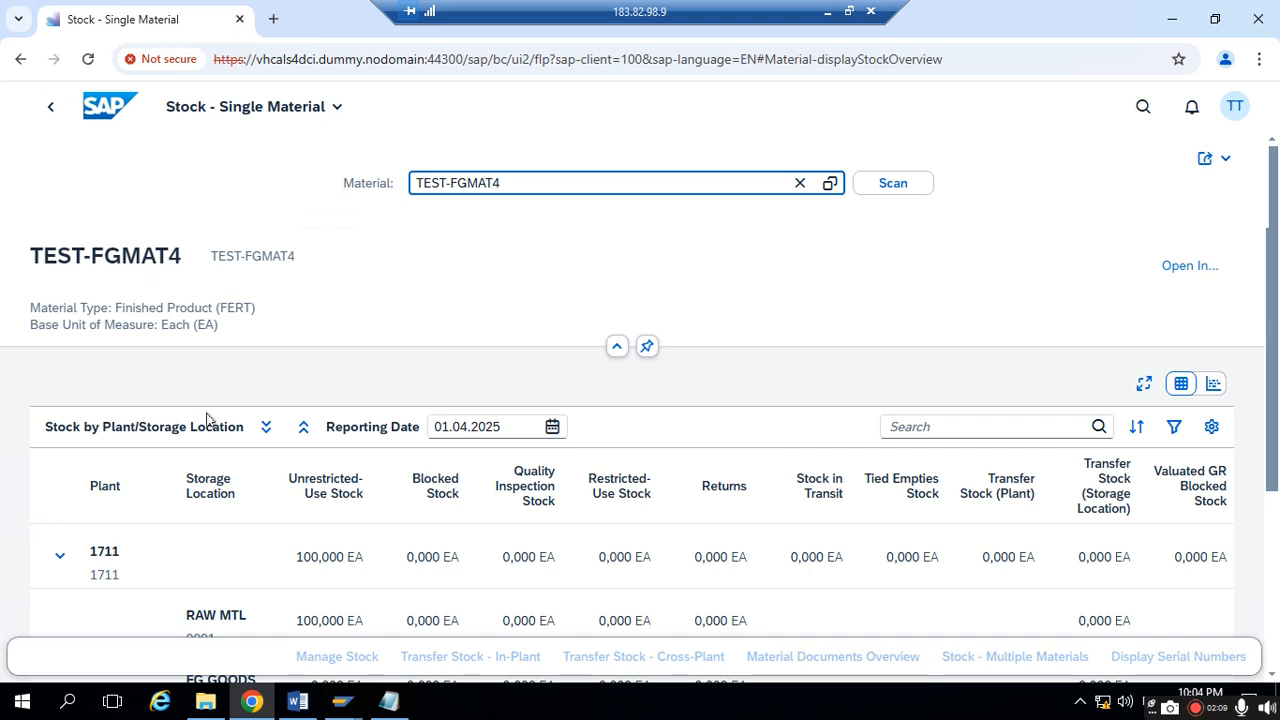
{"action": "scroll", "coordinate": [205, 478], "scroll_direction": "down", "scroll_amount": 1}
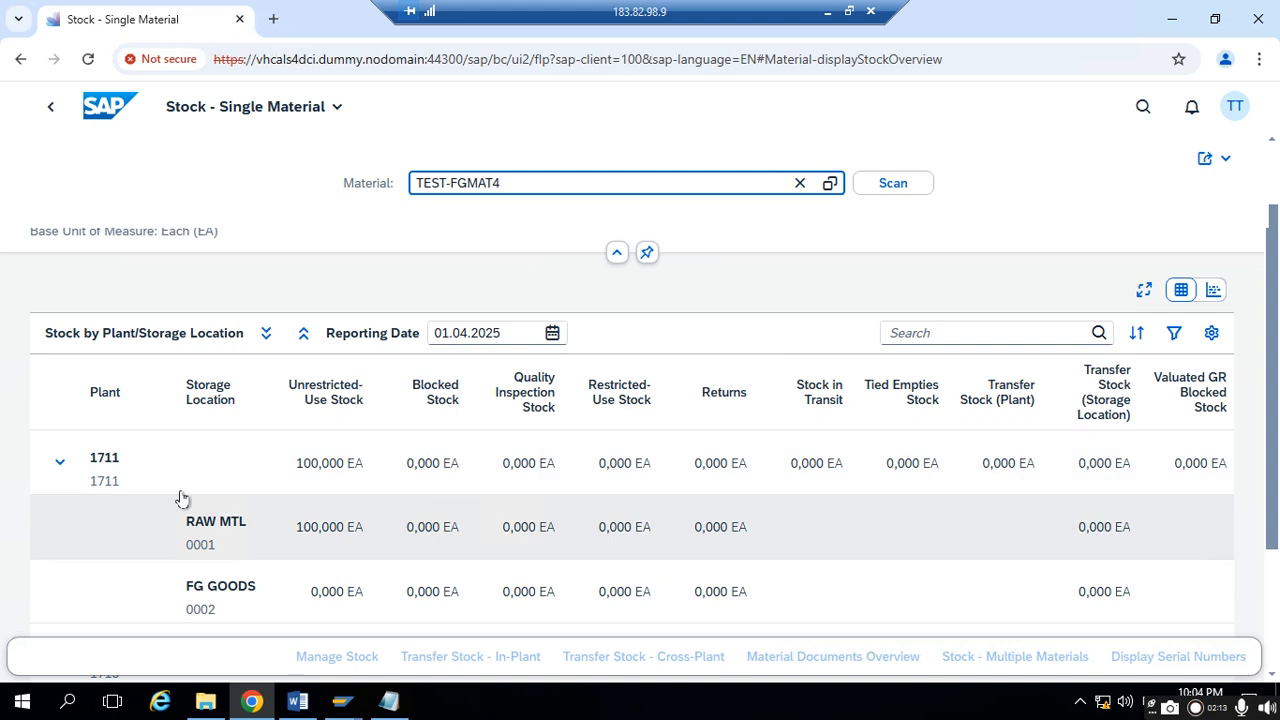
{"action": "scroll", "coordinate": [262, 582], "scroll_direction": "down", "scroll_amount": 1}
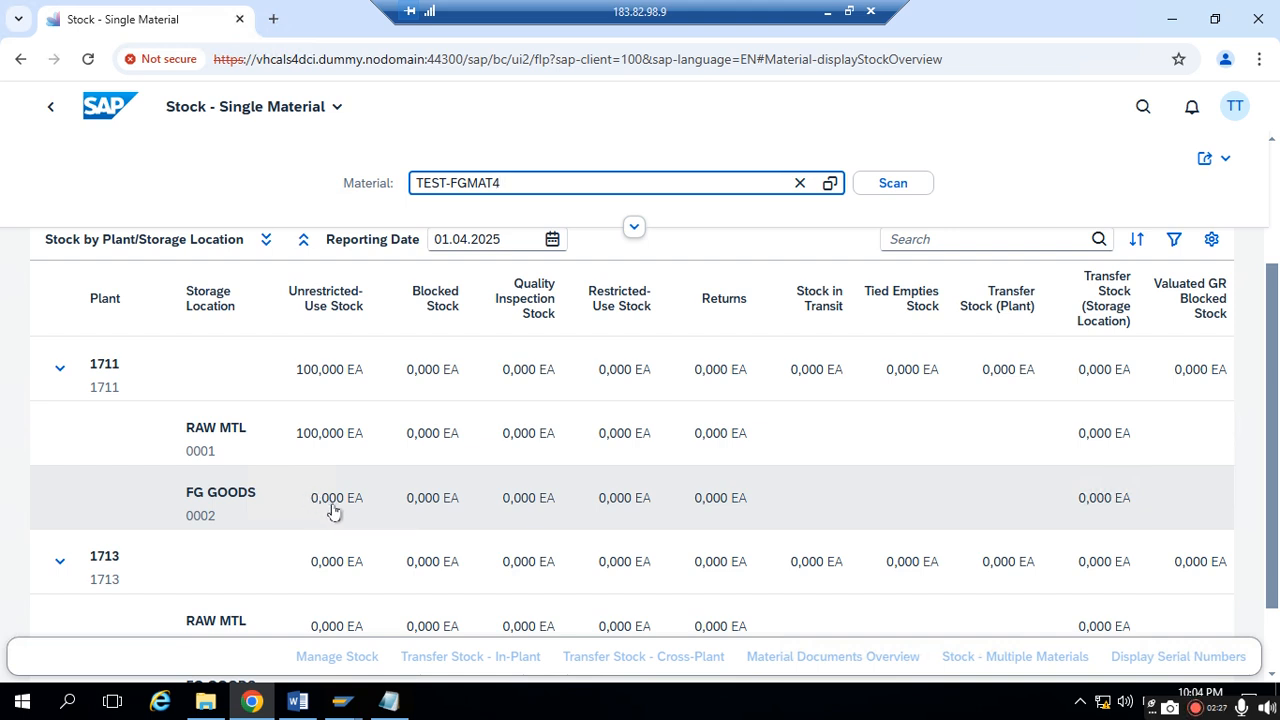
- Select the plant 1711 row and open Transfer Stock - In-Plant for it from the stock overview
{"action": "left_click", "coordinate": [196, 437]}
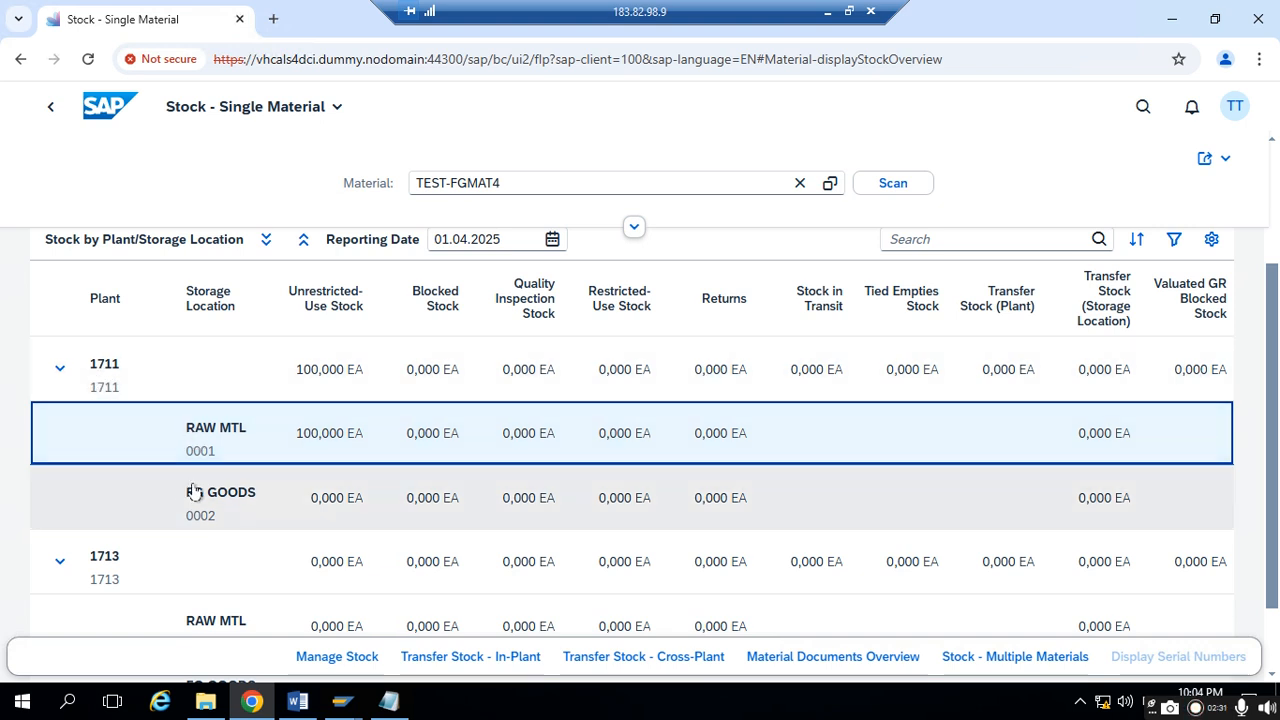
{"action": "left_click", "coordinate": [111, 386]}
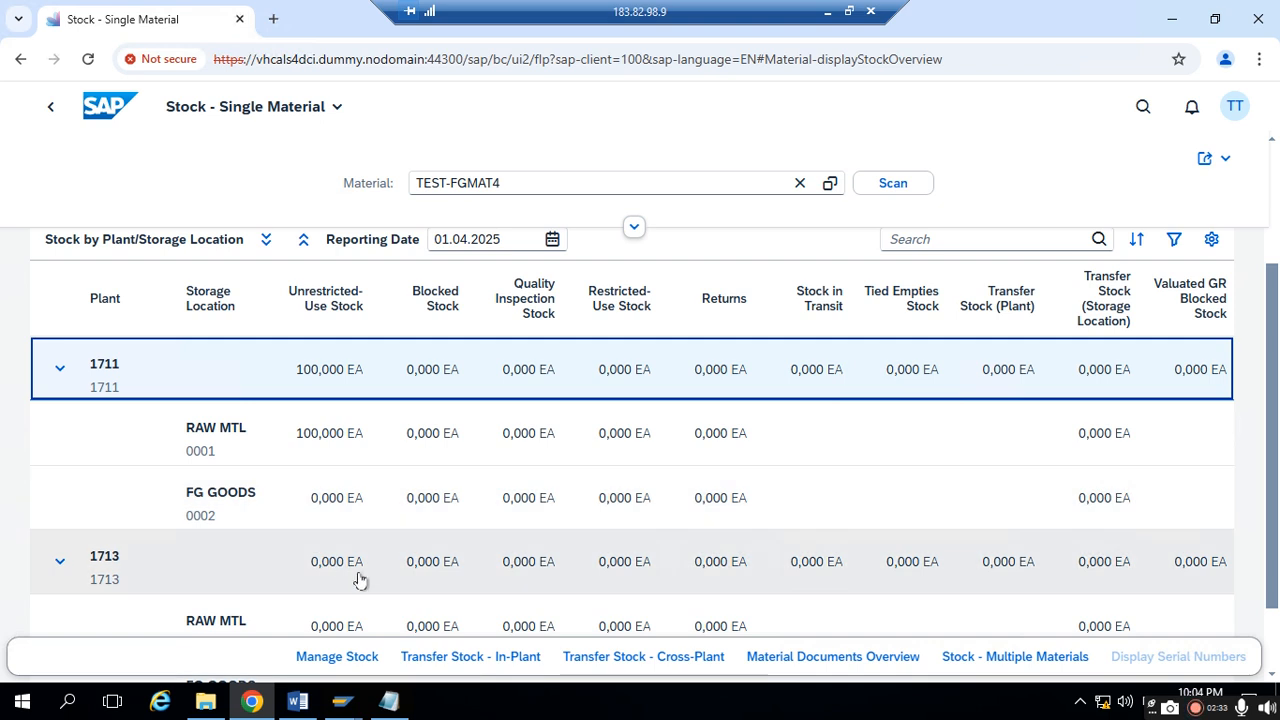
{"action": "left_click", "coordinate": [453, 657]}
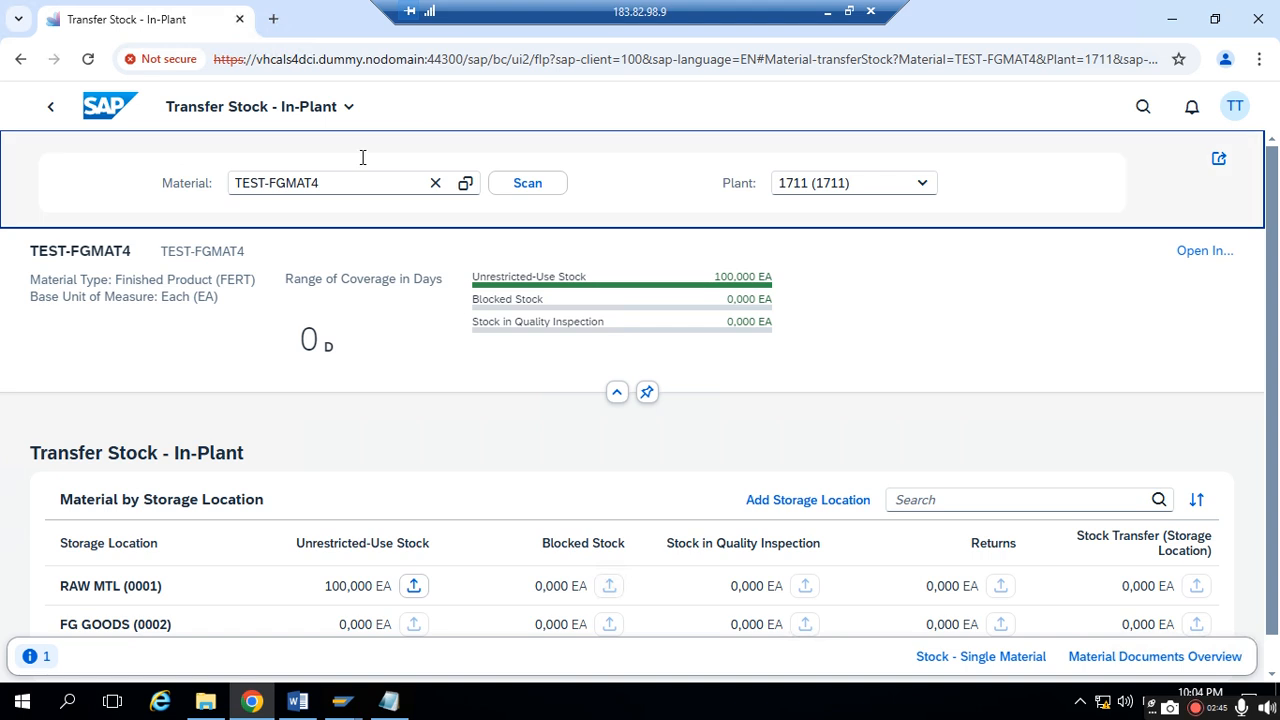
- Return to the home page, search the apps for "TRANSFER STOCK" and open Transfer Stock - In-Plant
{"action": "left_click", "coordinate": [101, 111]}
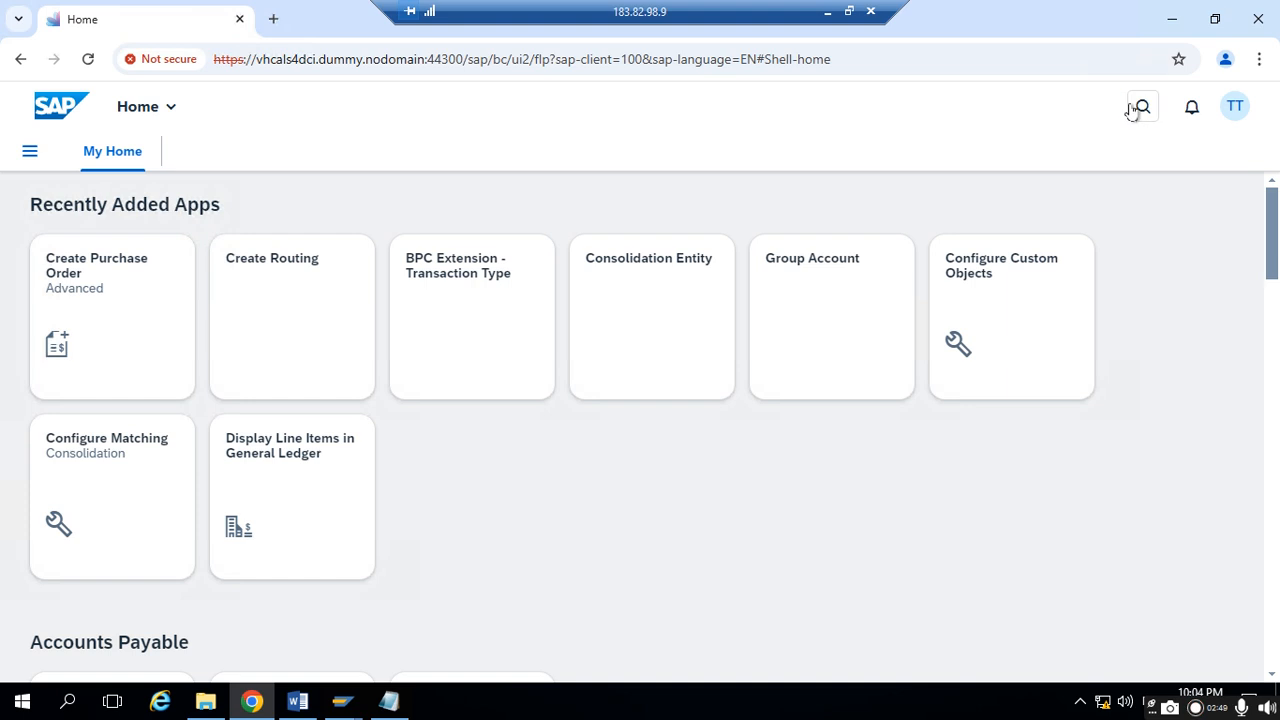
{"action": "left_click", "coordinate": [1135, 106]}
{"action": "type", "text": "TRANSFER"}
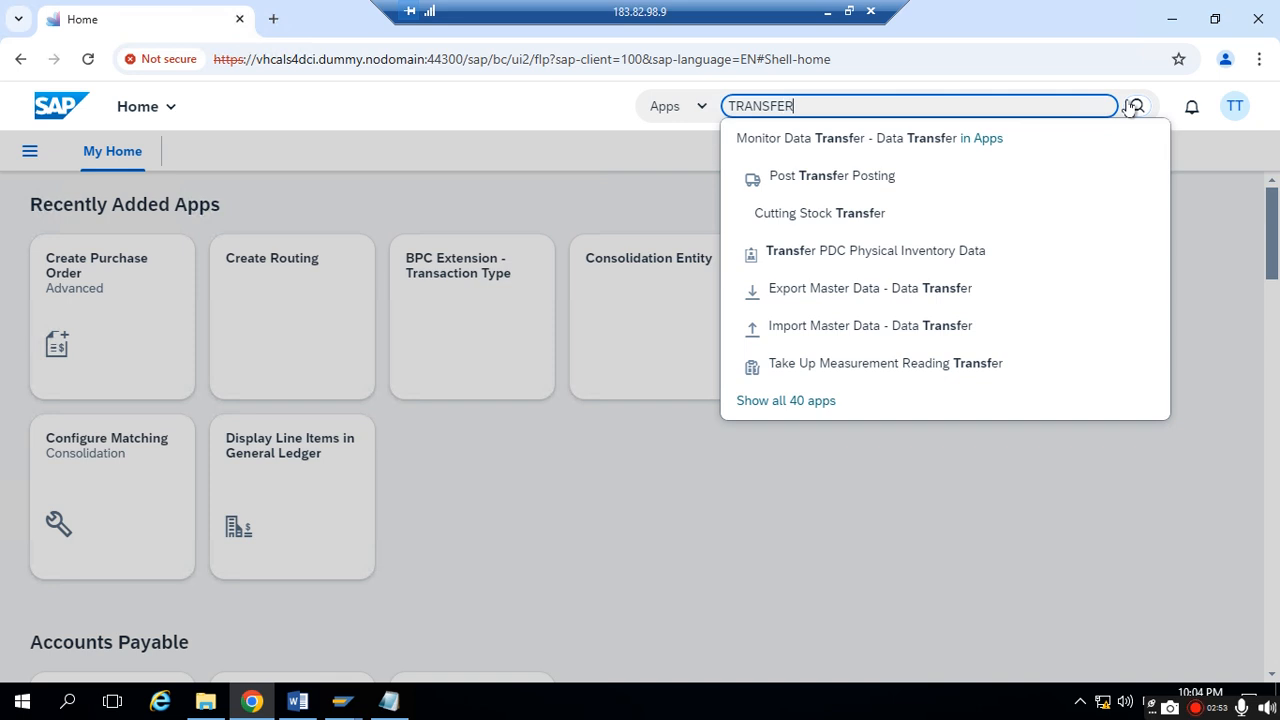
{"action": "type", "text": " STOCK"}
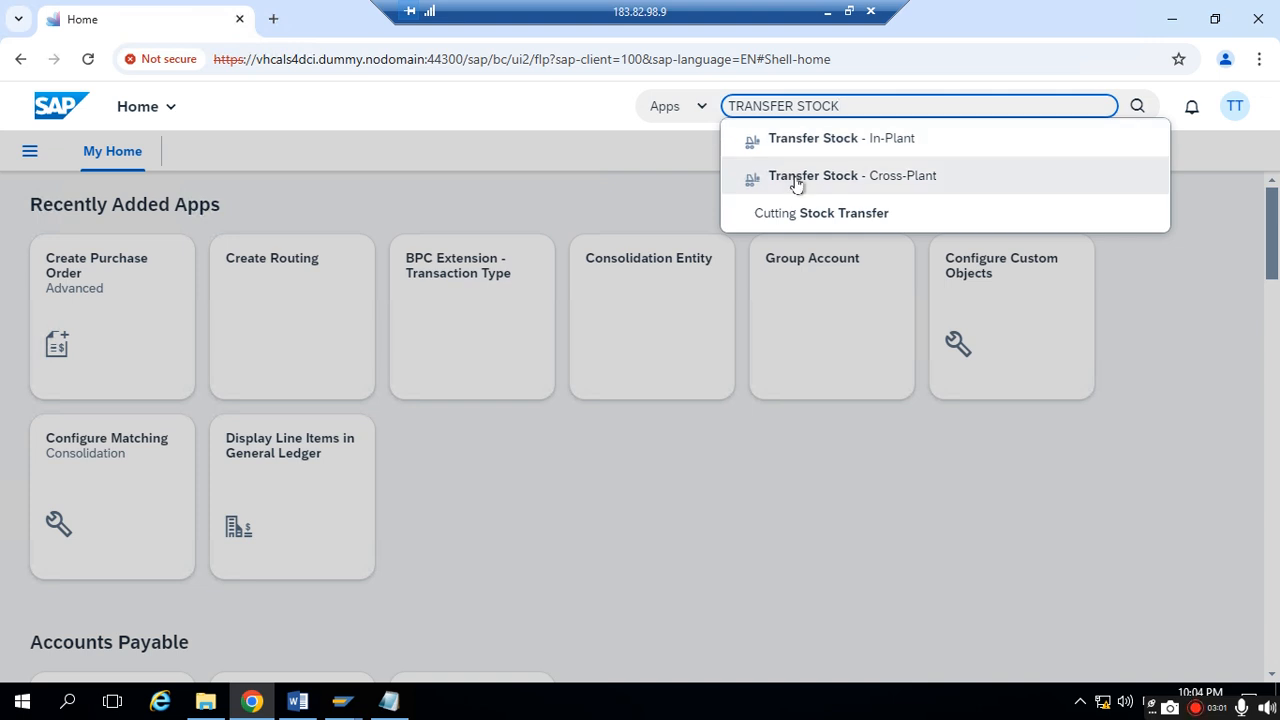
{"action": "left_click", "coordinate": [851, 142]}
- Load material TEST-FGMAT4 for plant 1711 in the in-plant stock transfer
{"action": "left_click", "coordinate": [240, 180]}
{"action": "type", "text": "TE"}
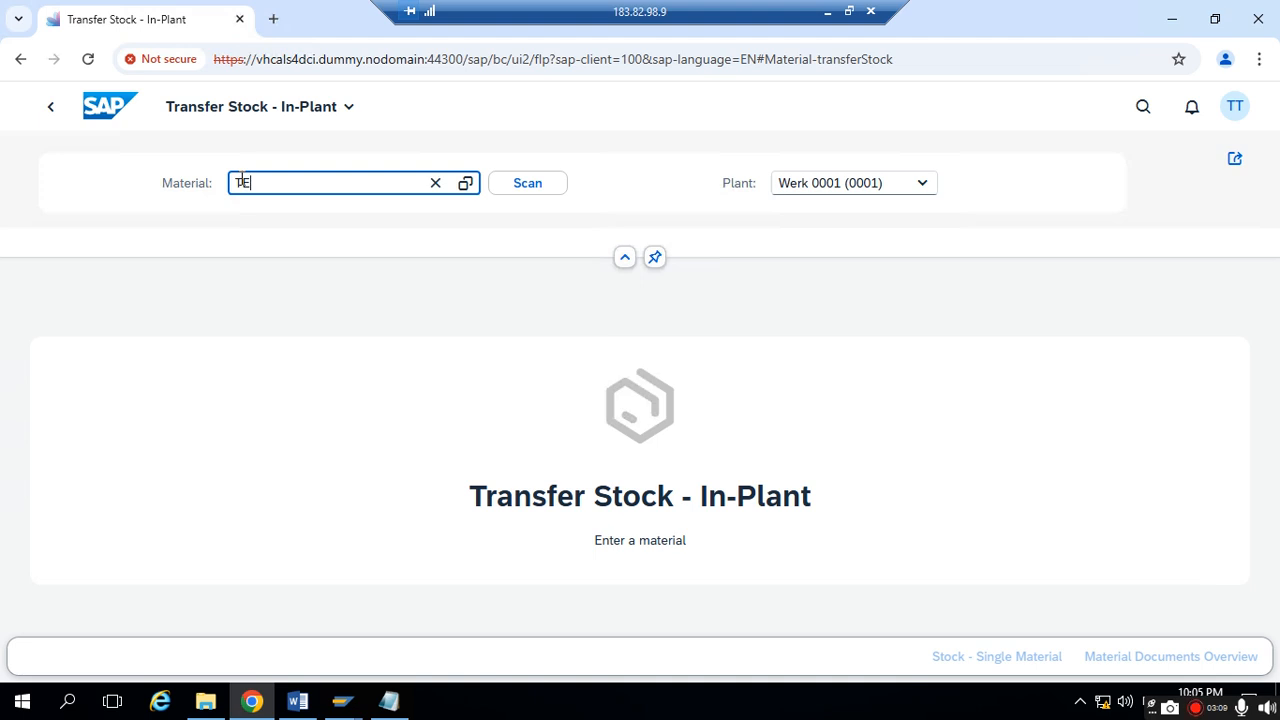
{"action": "type", "text": "ST-FGMAT4"}
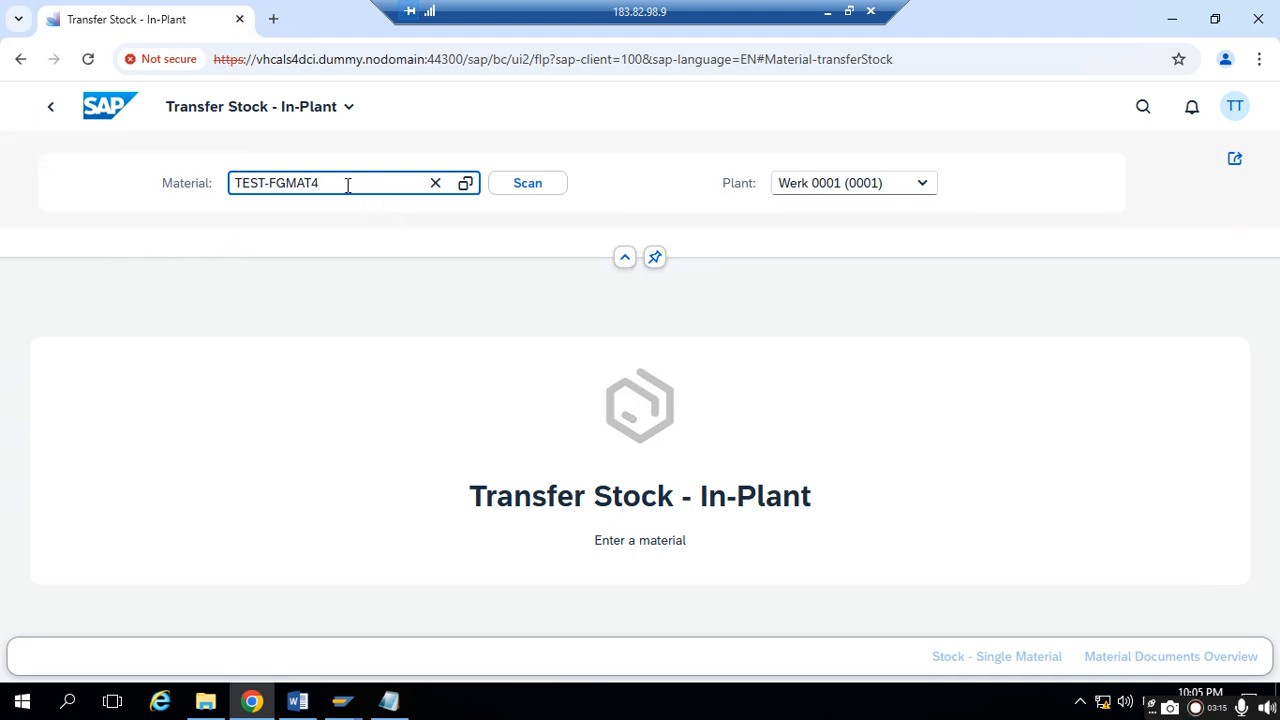
{"action": "key", "text": "Tab"}
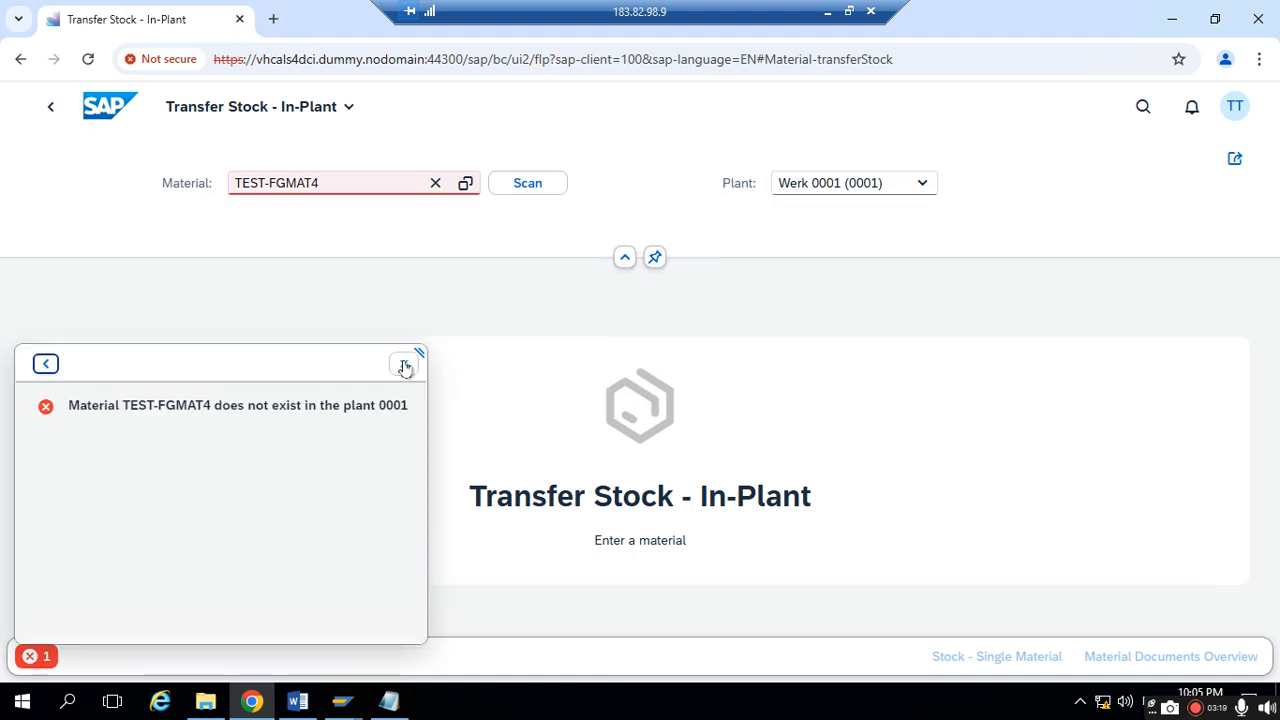
{"action": "left_click", "coordinate": [403, 364]}
{"action": "type", "text": "1711"}
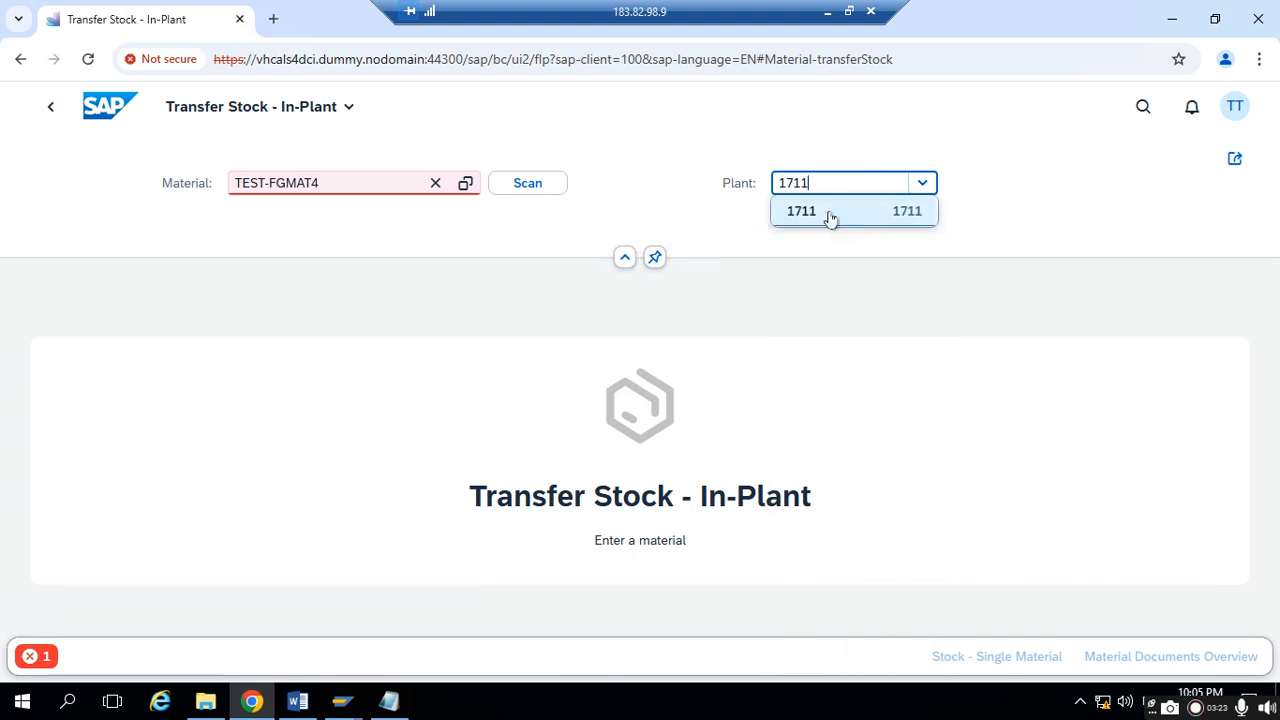
{"action": "left_click", "coordinate": [829, 213]}
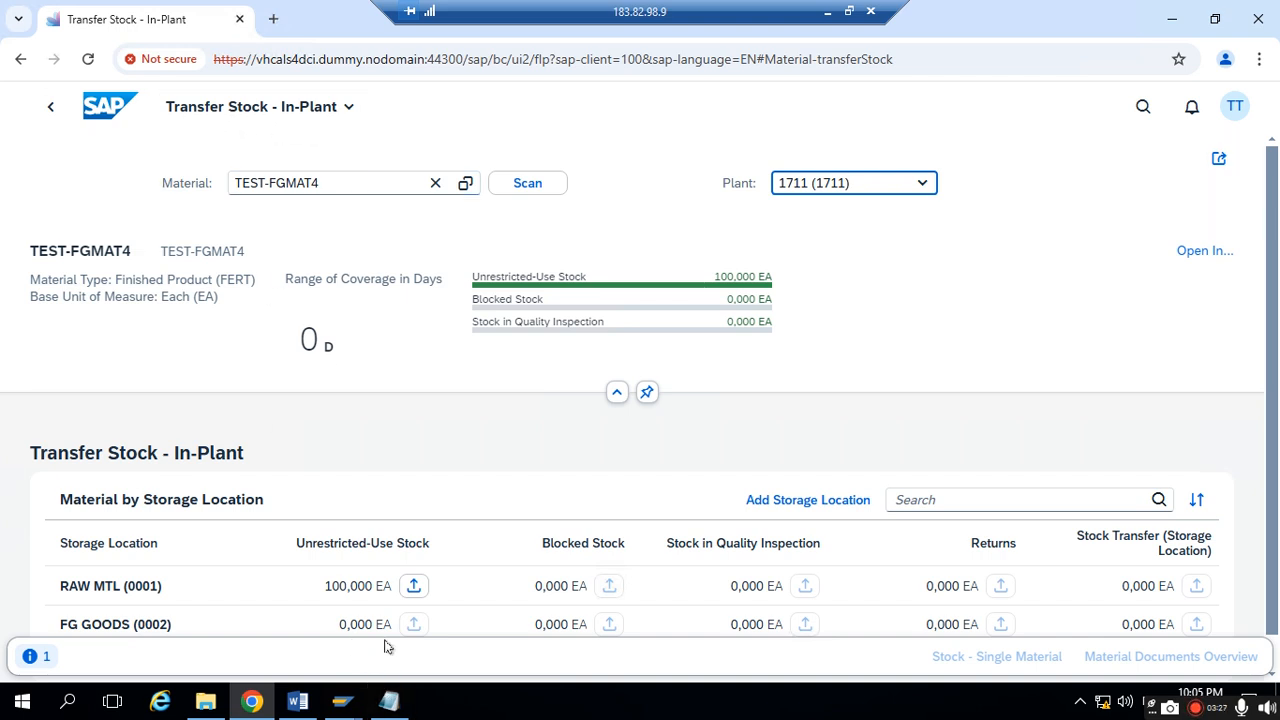
- Switch to Notepad, add the line "Transfer Stock- In- Plant" above the One Step Procedure heading, and return to the browser
{"action": "left_click", "coordinate": [389, 701]}
{"action": "left_click", "coordinate": [117, 124]}
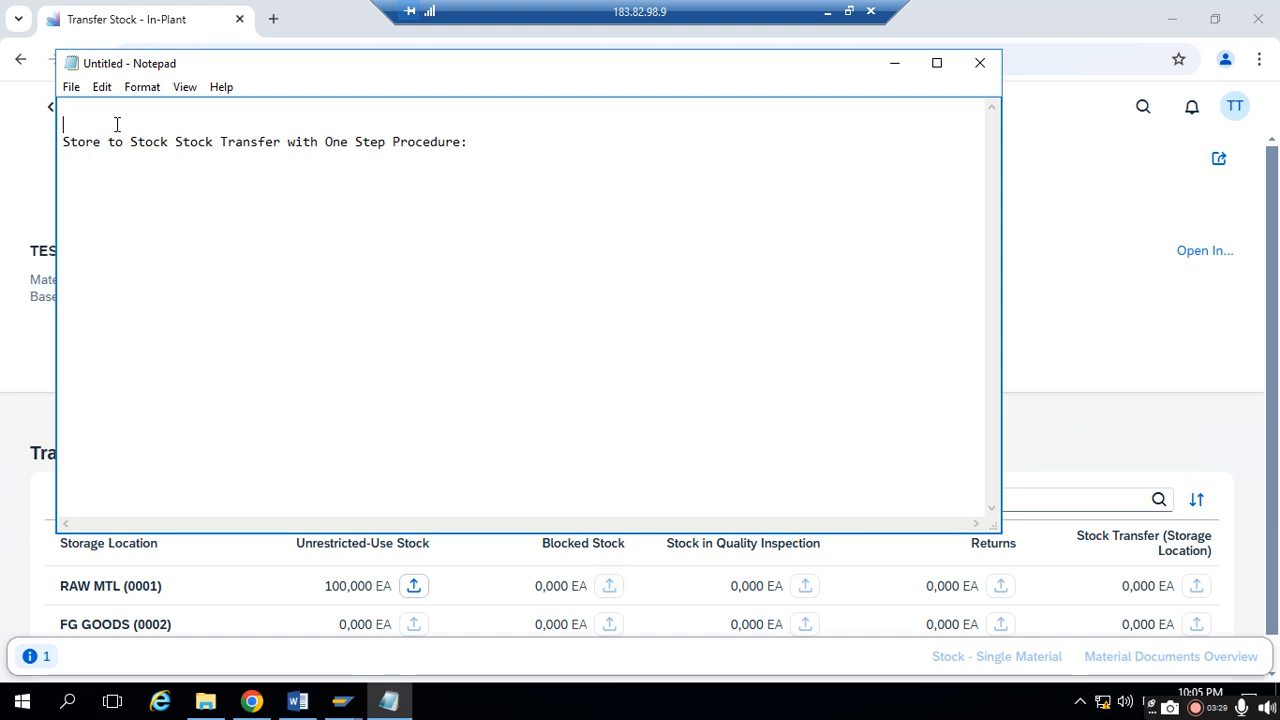
{"action": "key", "text": "Return"}
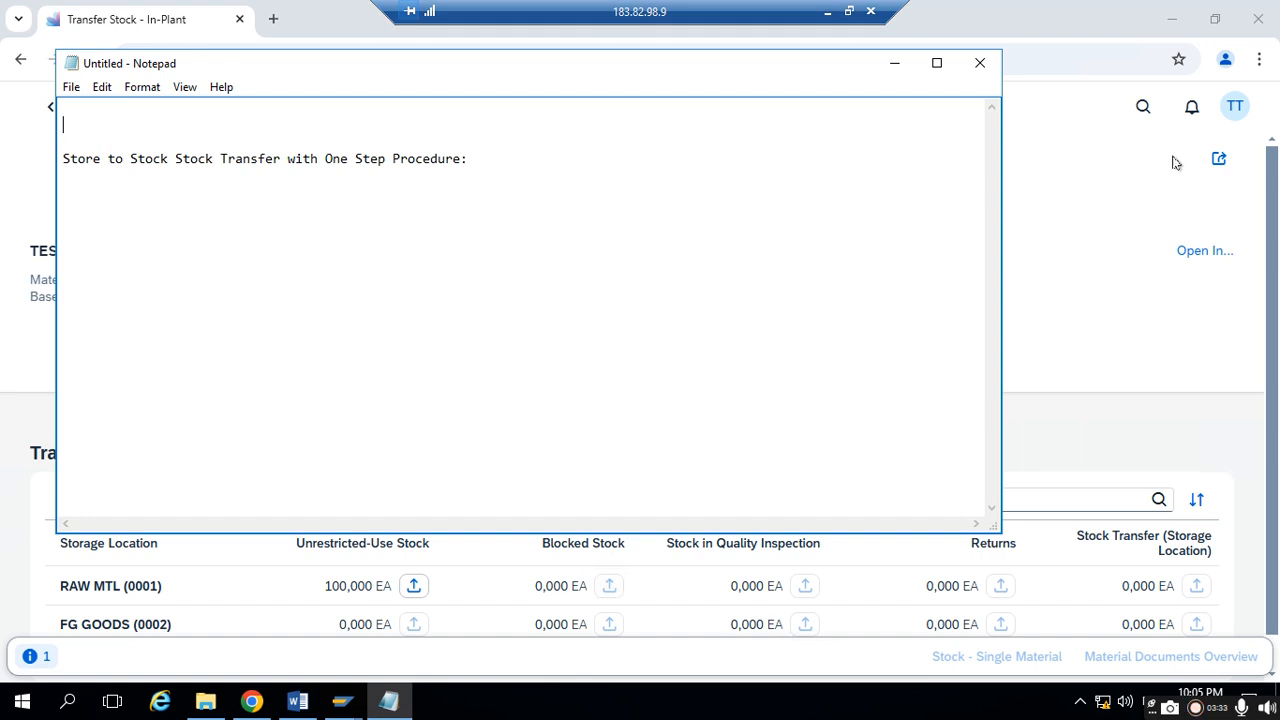
{"action": "left_click", "coordinate": [894, 63]}
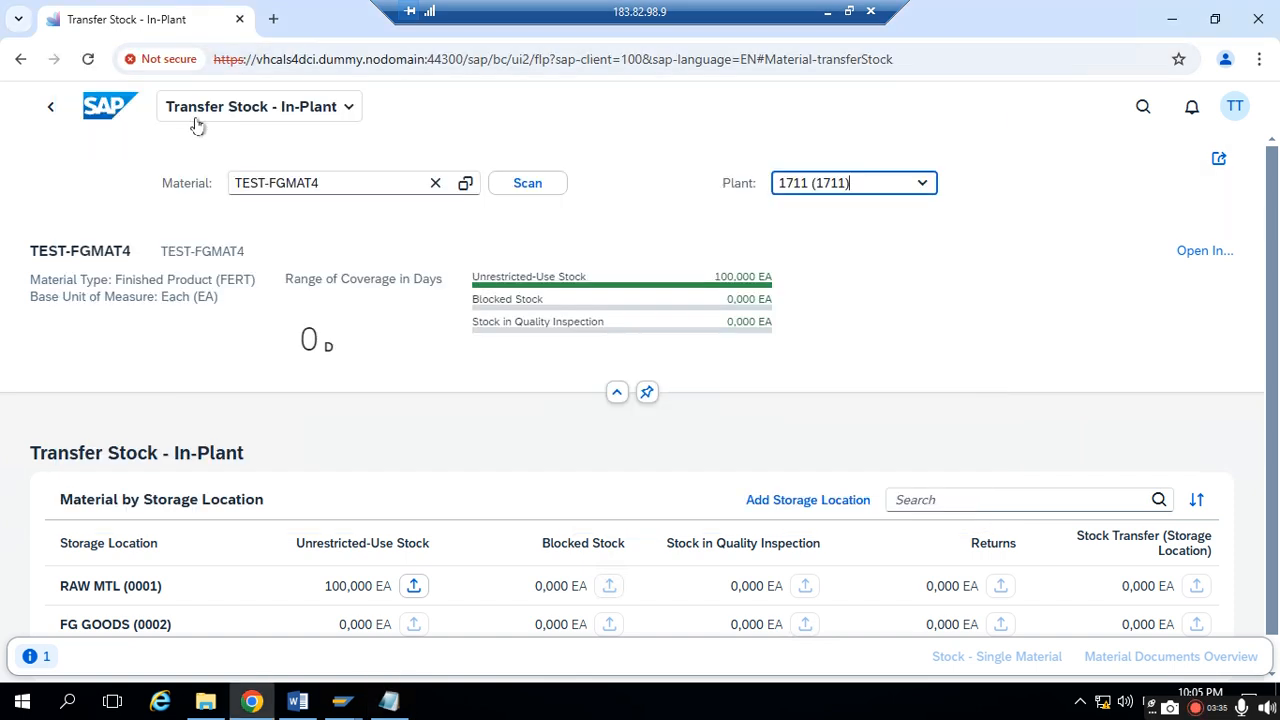
{"action": "left_click", "coordinate": [390, 703]}
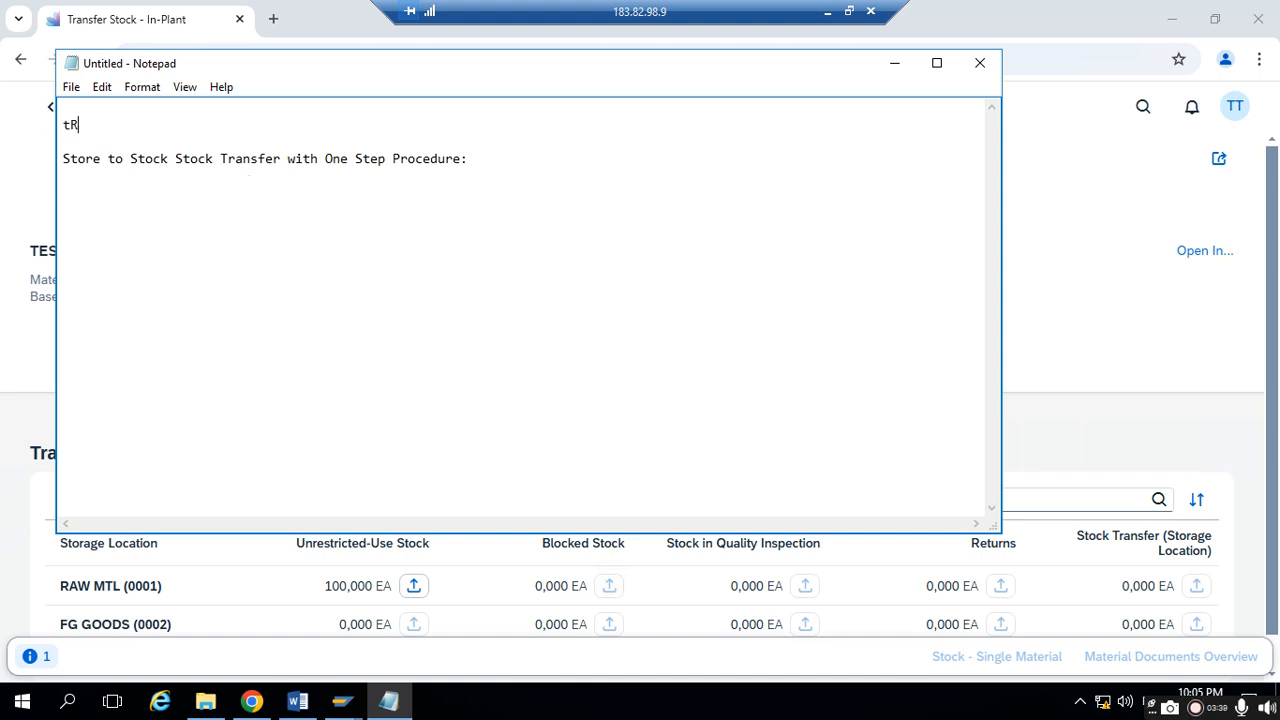
{"action": "key", "text": "BackSpace"}
{"action": "type", "text": "Re"}
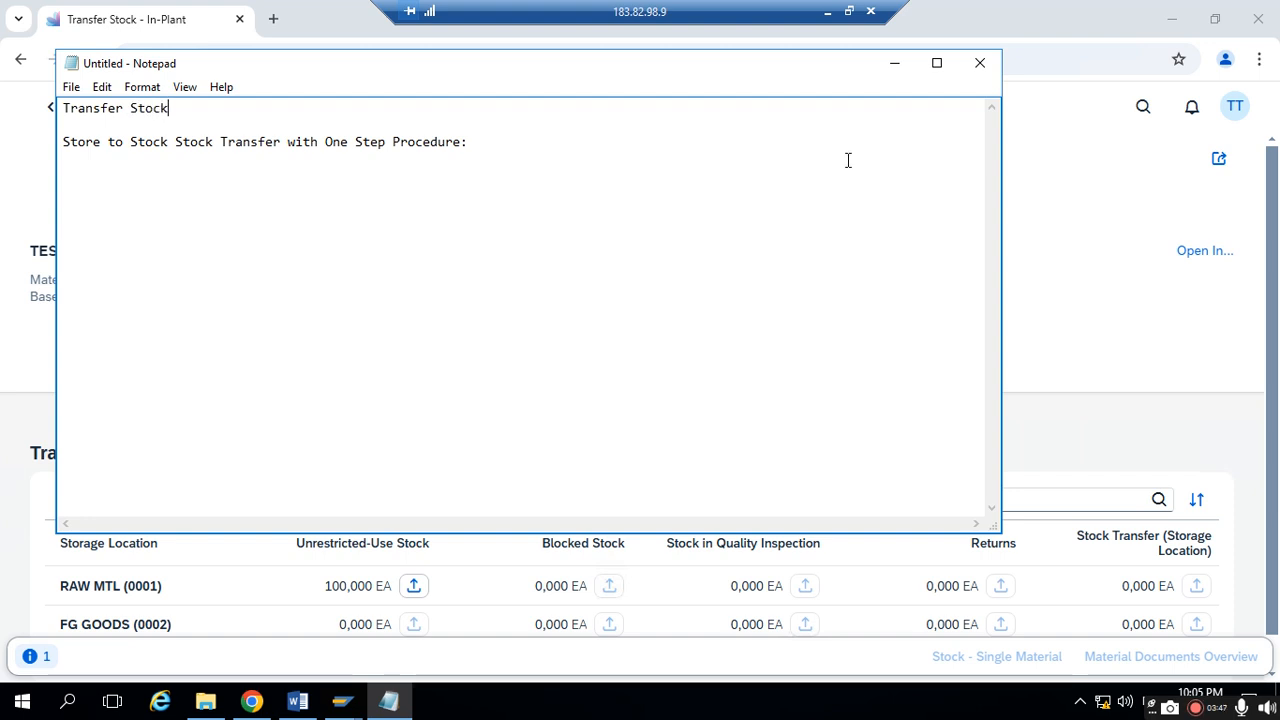
{"action": "left_click", "coordinate": [897, 63]}
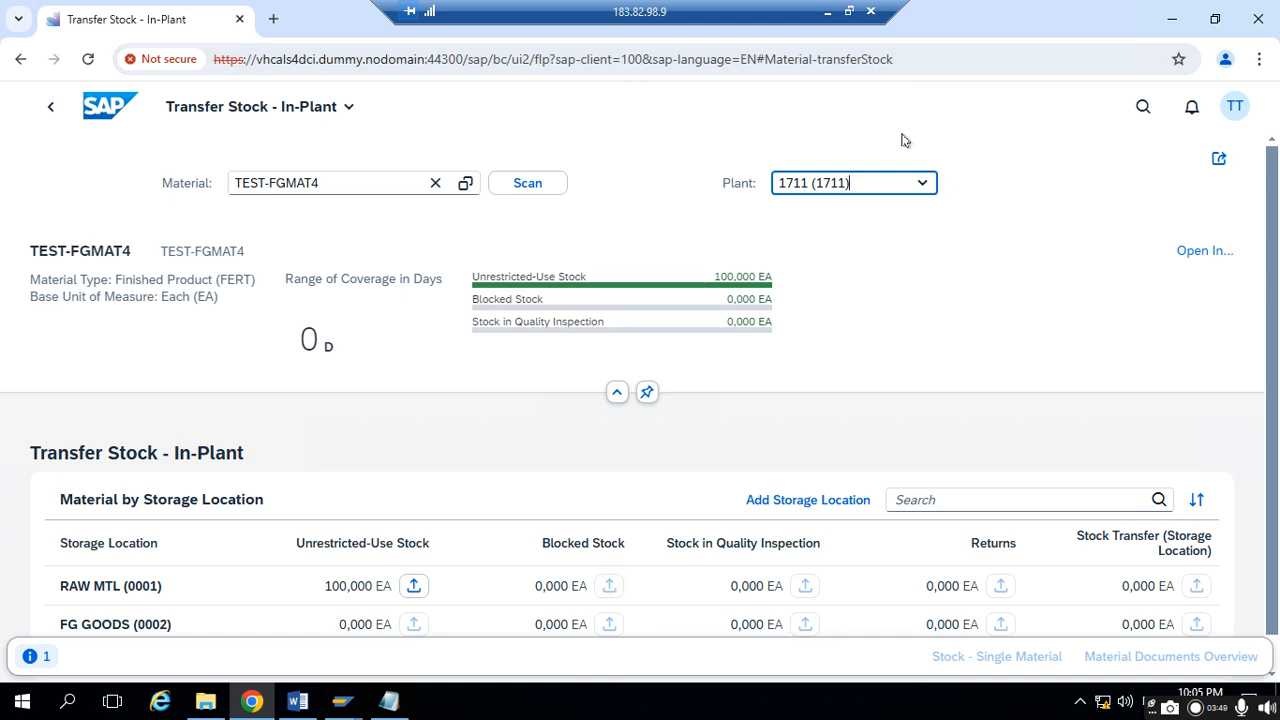
{"action": "left_click", "coordinate": [389, 700]}
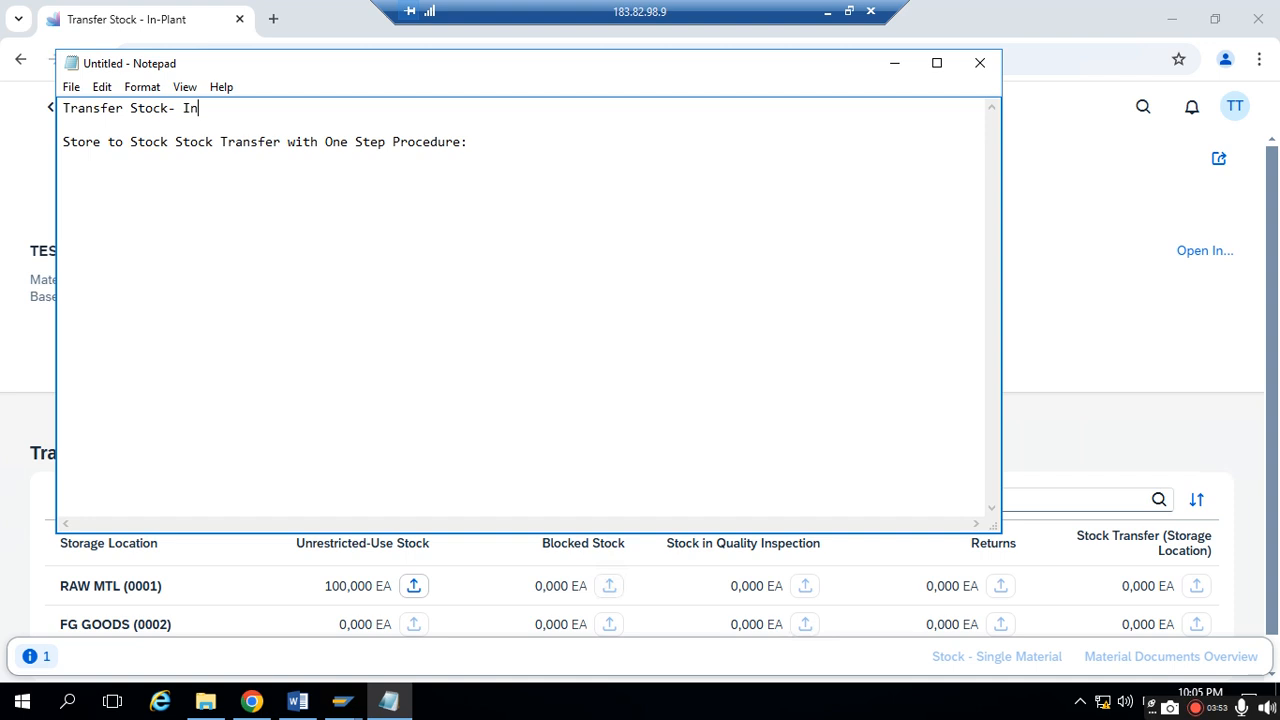
{"action": "type", "text": "Plant"}
{"action": "left_click", "coordinate": [894, 63]}
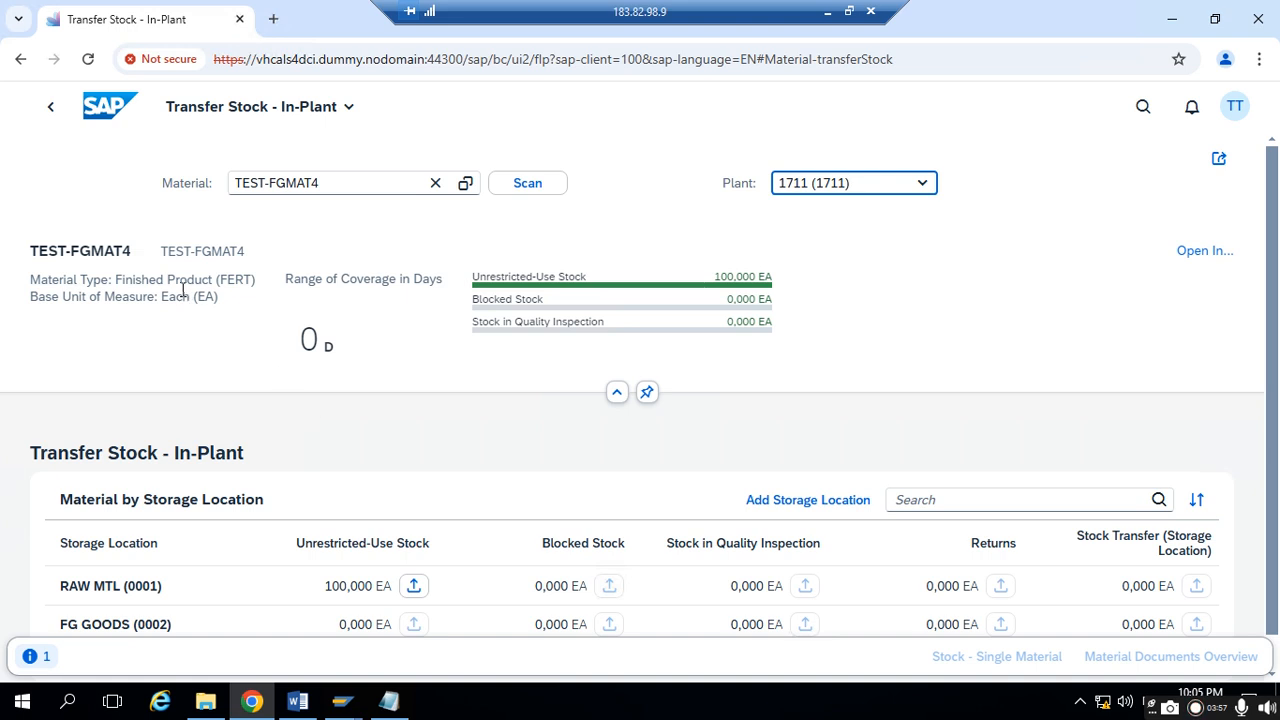
- Switch to Notepad, note the transfer route starting from storage location 0001 below the One Step Procedure heading, and return to the browser
{"action": "scroll", "coordinate": [300, 560], "scroll_direction": "down", "scroll_amount": 1}
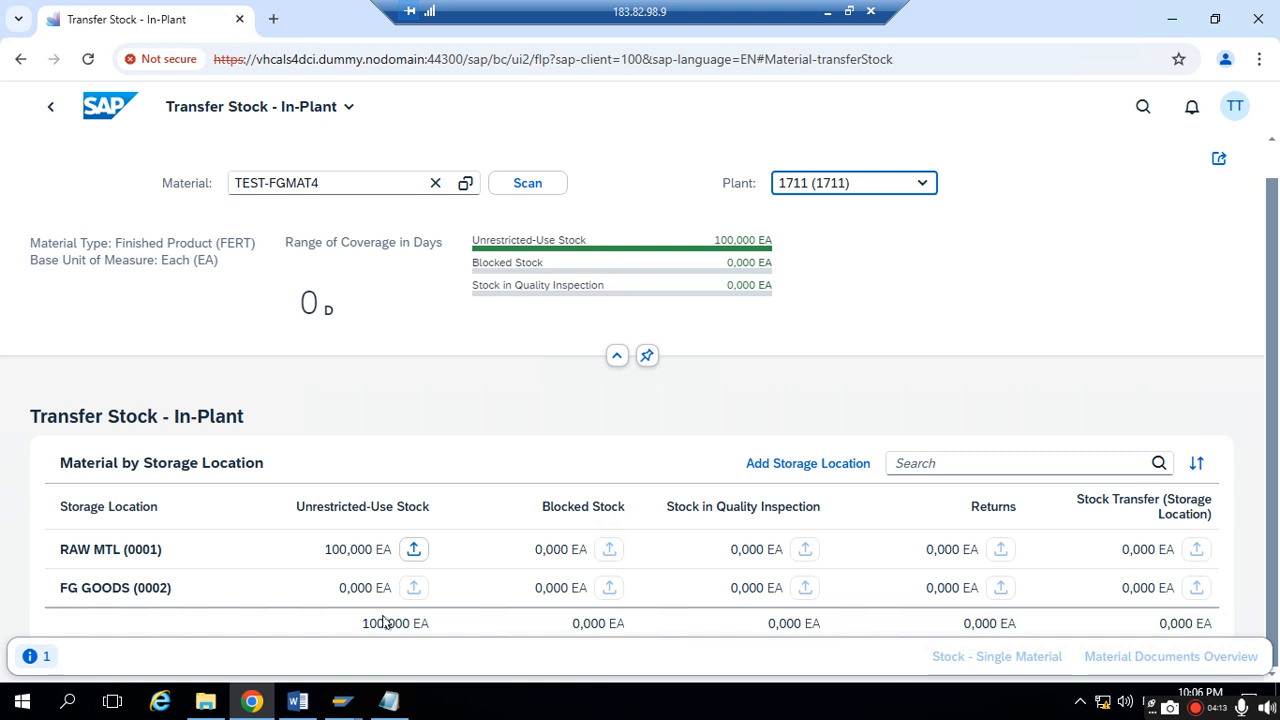
{"action": "left_click", "coordinate": [389, 702]}
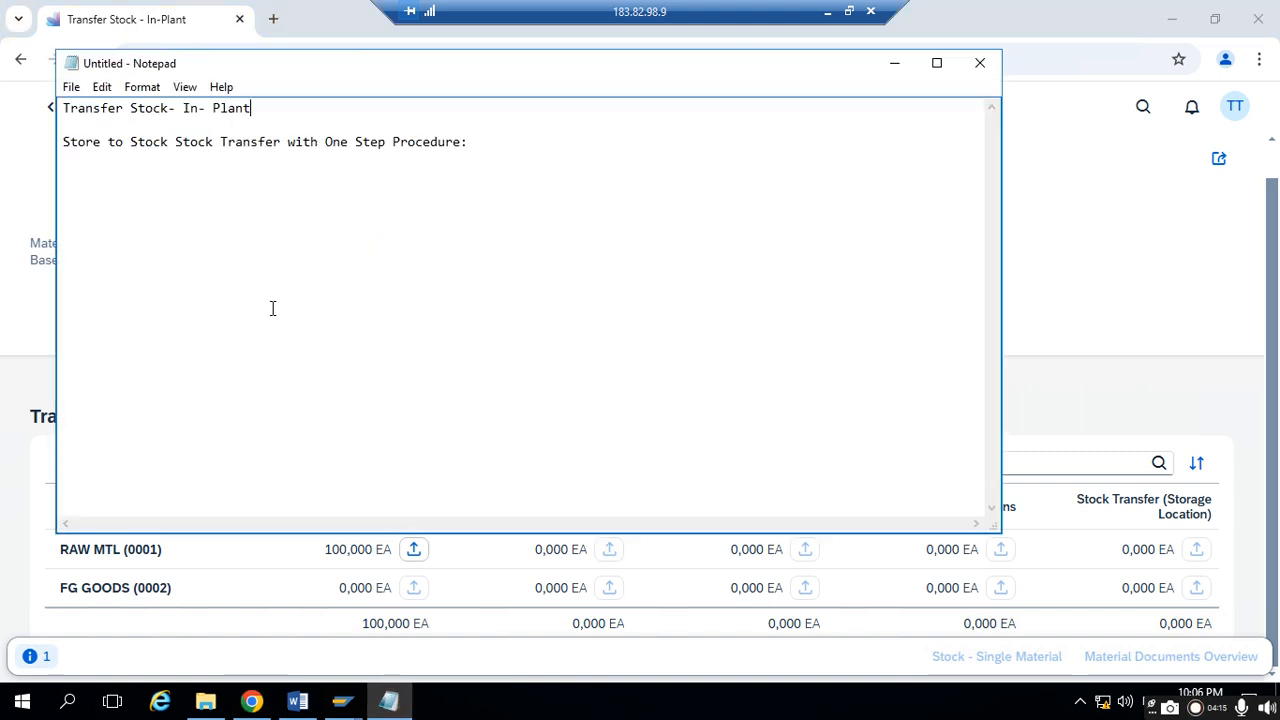
{"action": "left_click_drag", "start_coordinate": [320, 150], "coordinate": [480, 147]}
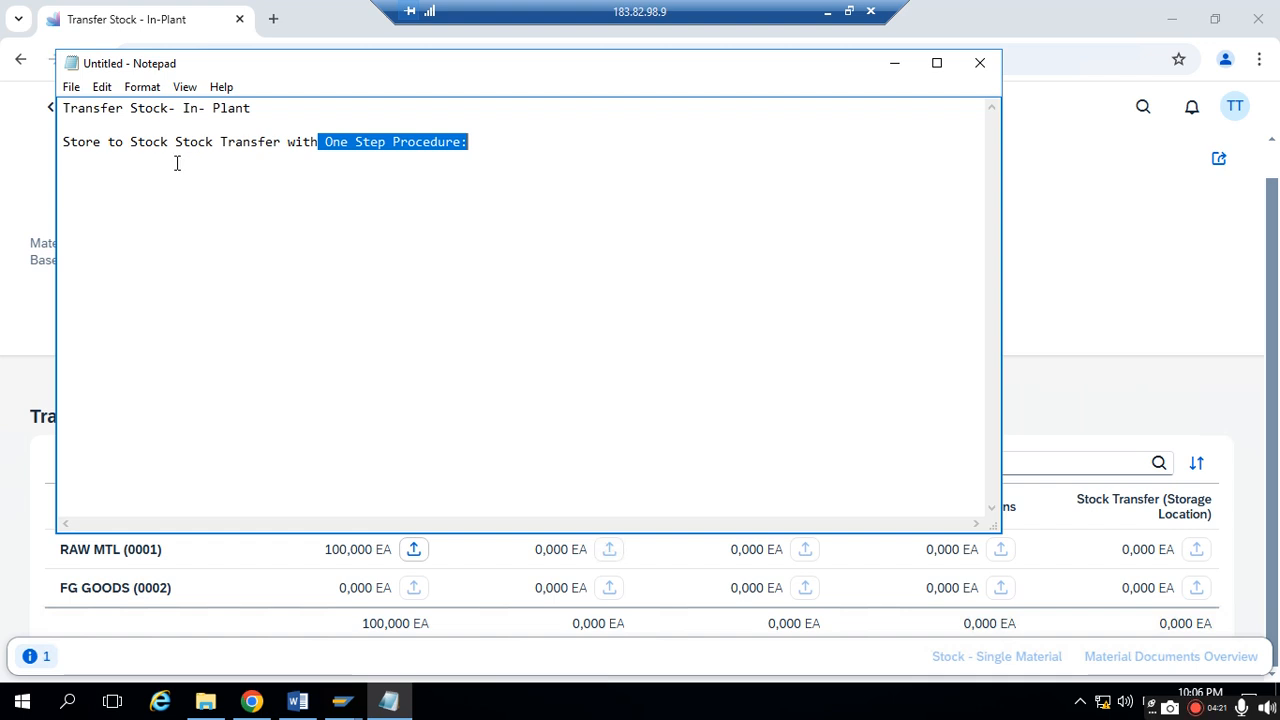
{"action": "left_click", "coordinate": [126, 169]}
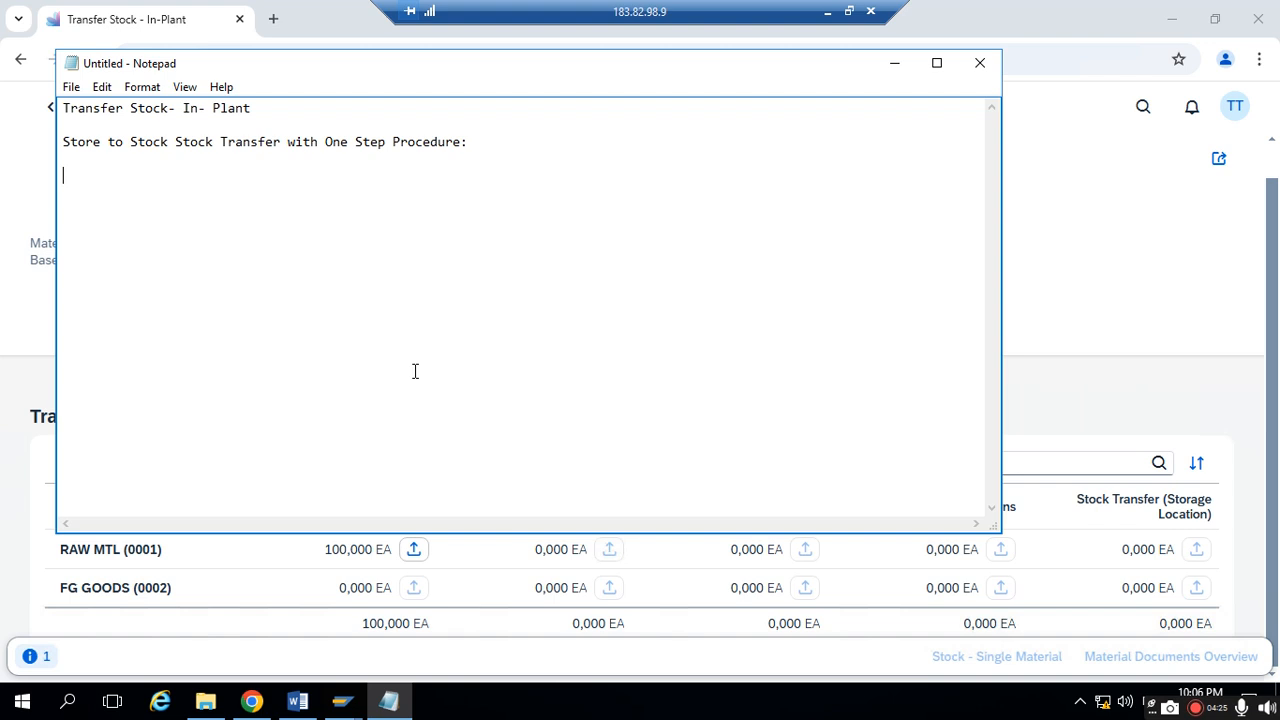
{"action": "type", "text": "0001 to 0002"}
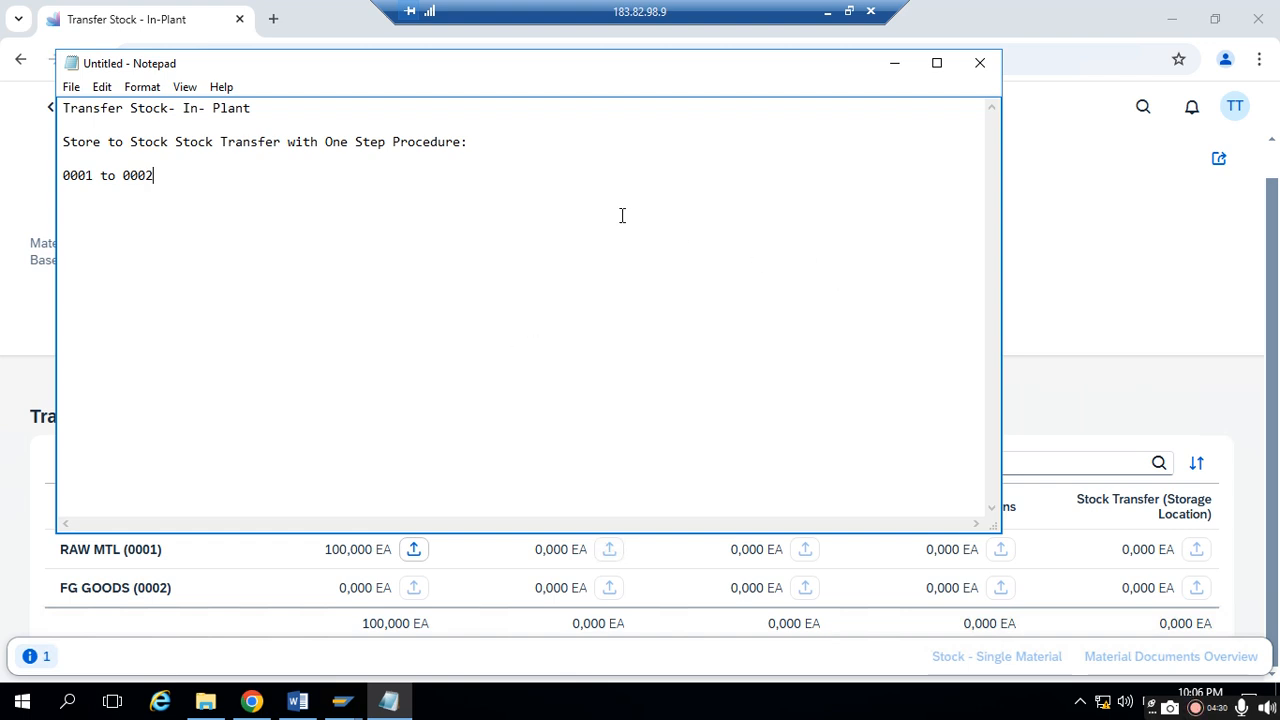
{"action": "left_click", "coordinate": [894, 63]}
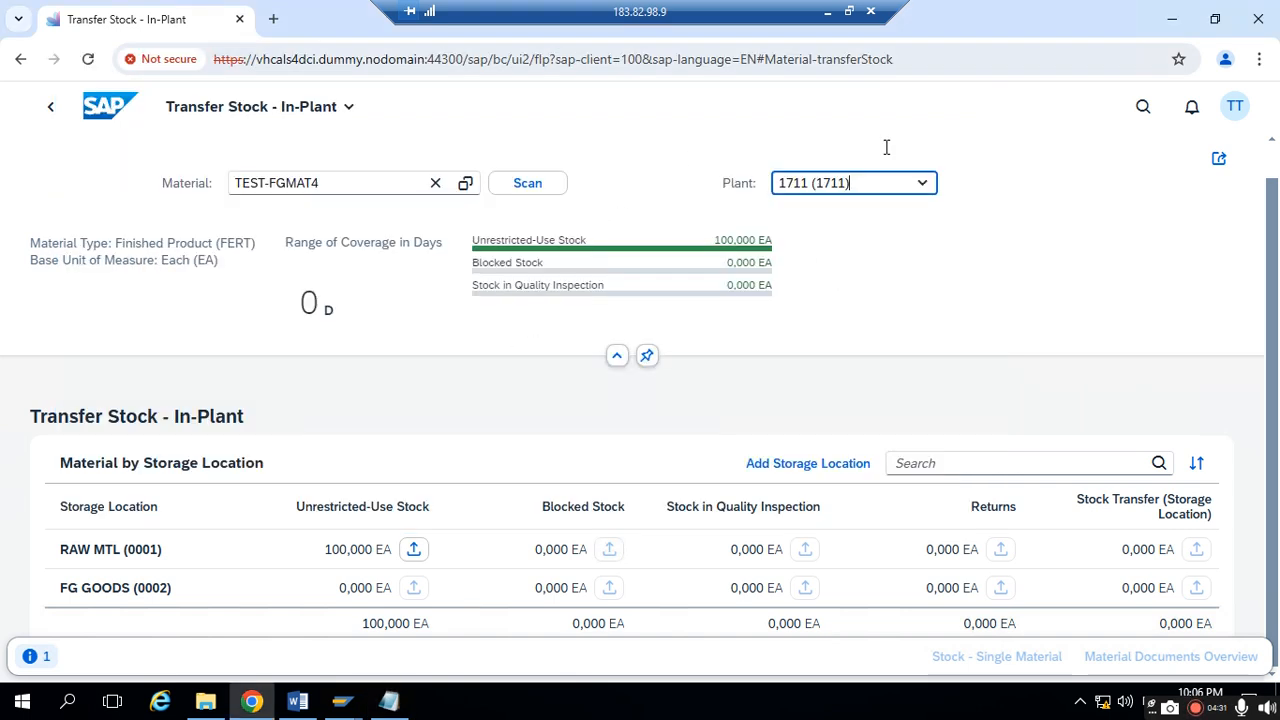
- Start a transfer of unrestricted-use stock from RAW MTL (0001) to unrestricted-use stock in FG GOODS (0002)
{"action": "left_click", "coordinate": [414, 551]}
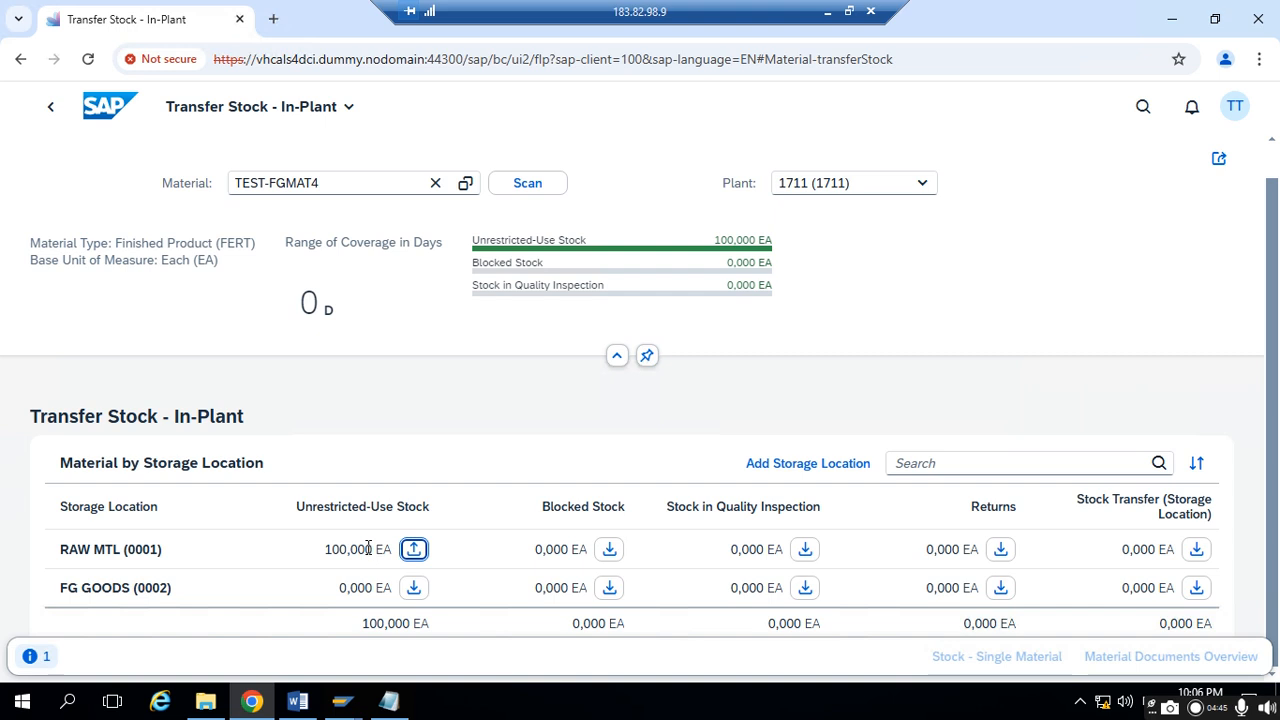
{"action": "left_click_drag", "start_coordinate": [328, 549], "coordinate": [391, 547]}
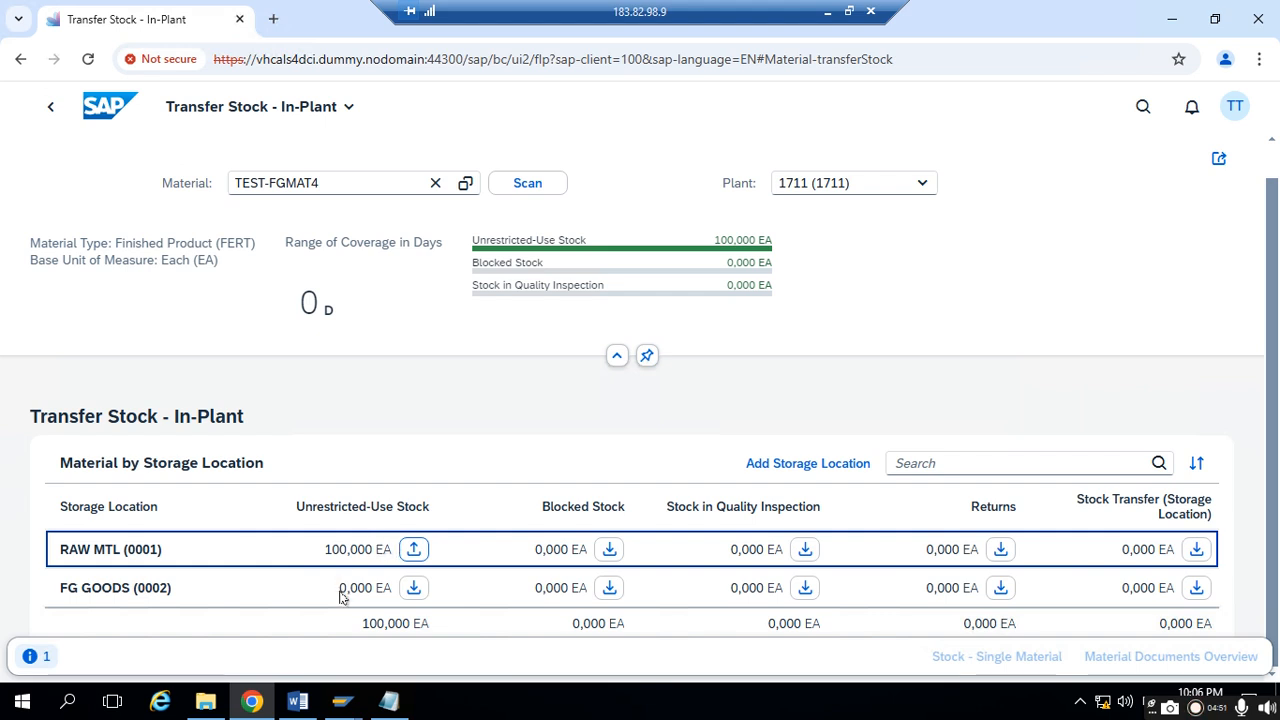
{"action": "left_click_drag", "start_coordinate": [339, 590], "coordinate": [372, 587]}
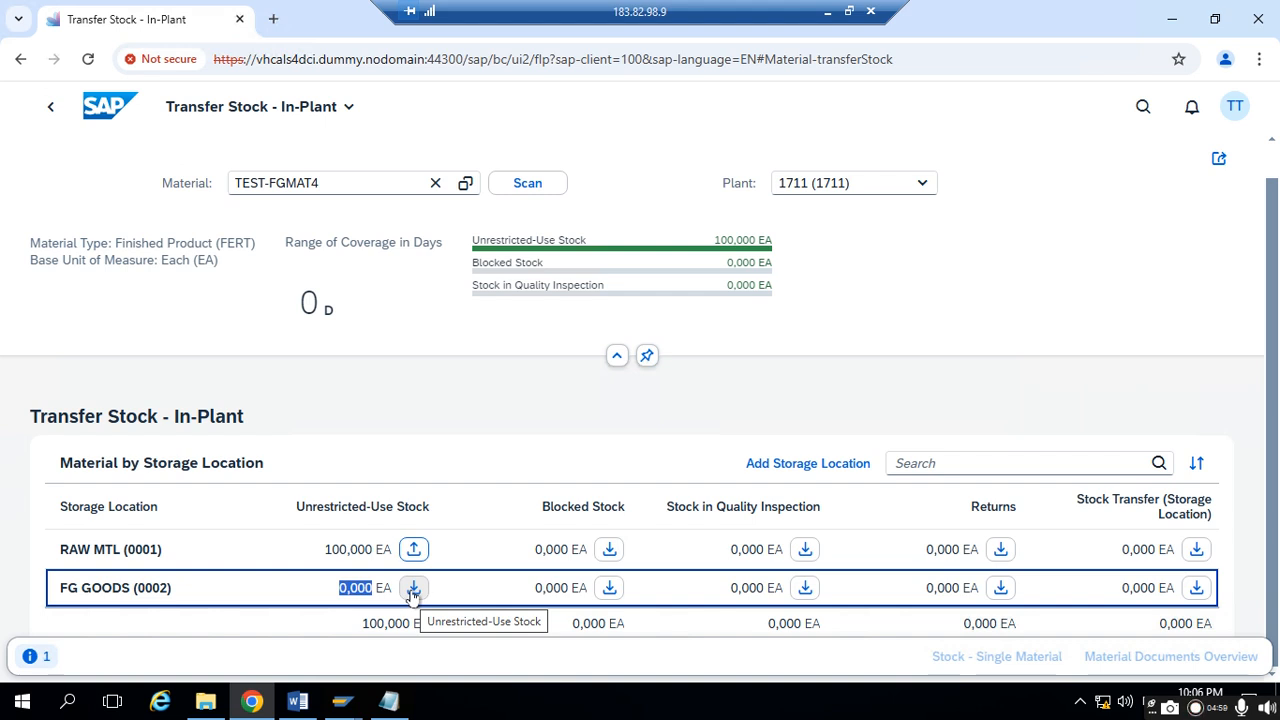
{"action": "left_click", "coordinate": [413, 589]}
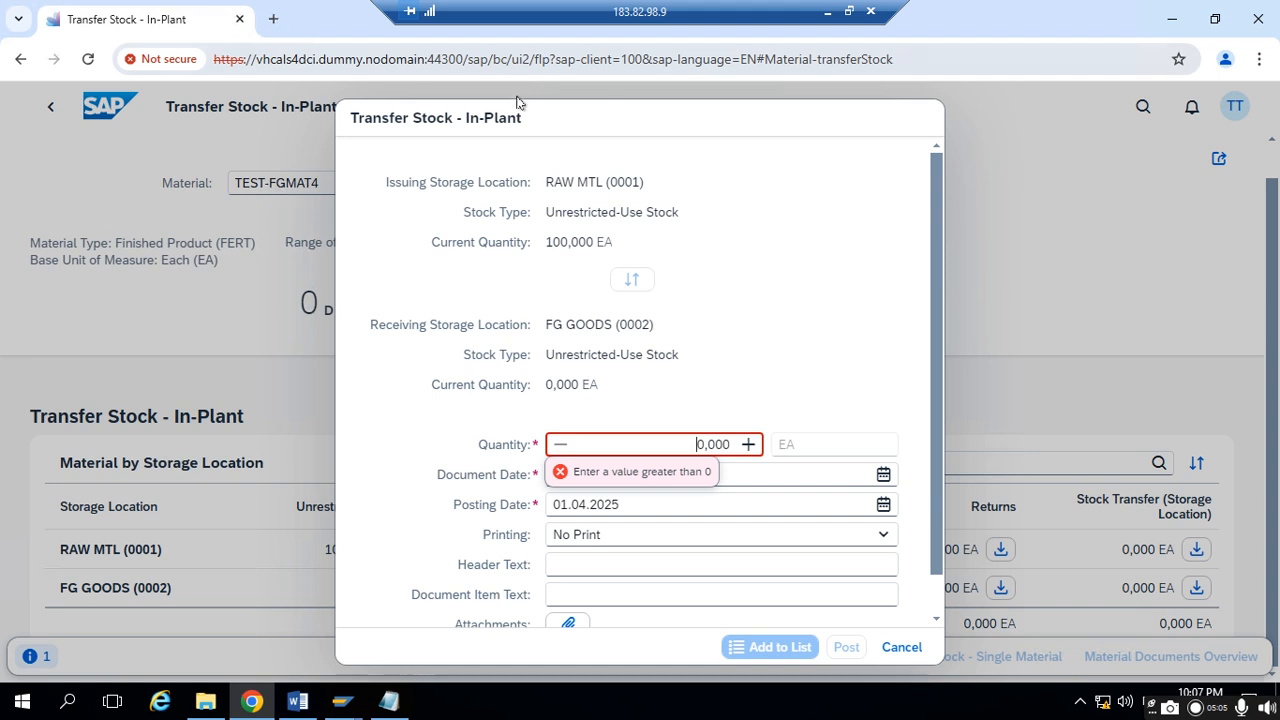
- Review the storage location, stock type and current quantity of the issuing and receiving sides of the transfer
{"action": "triple_click", "coordinate": [780, 109]}
{"action": "left_click", "coordinate": [451, 180]}
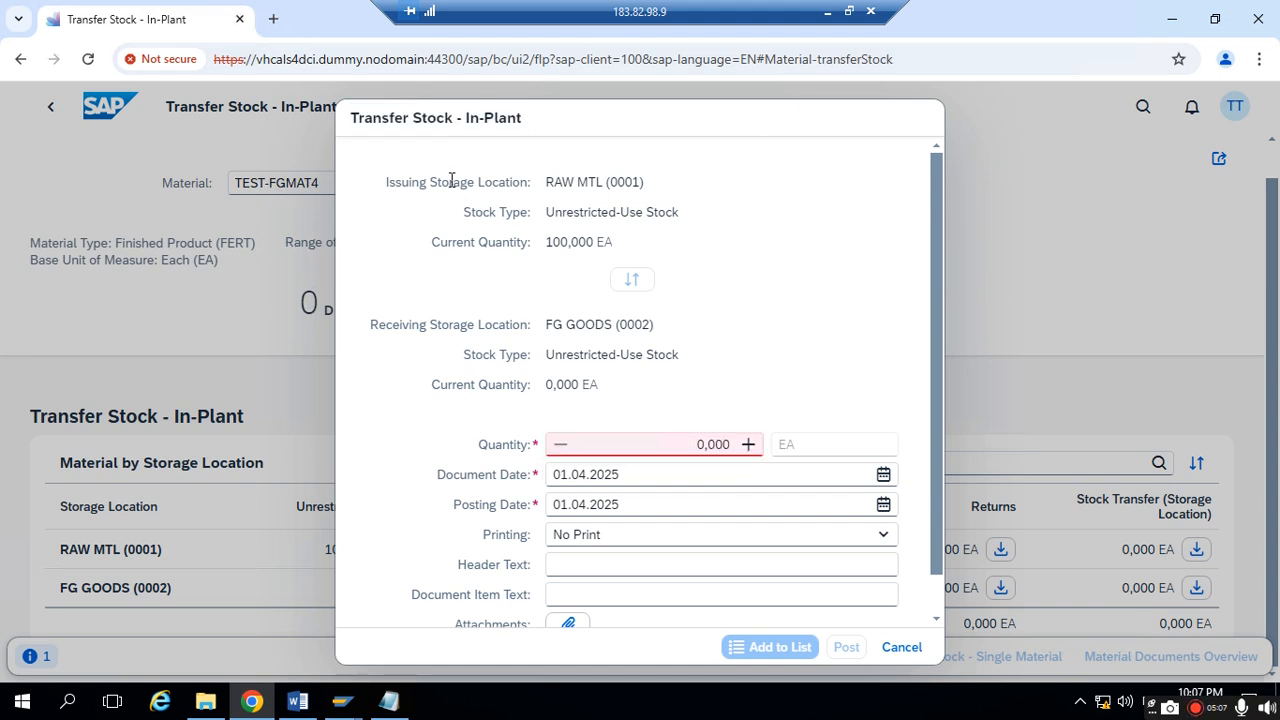
{"action": "left_click_drag", "start_coordinate": [396, 181], "coordinate": [635, 176]}
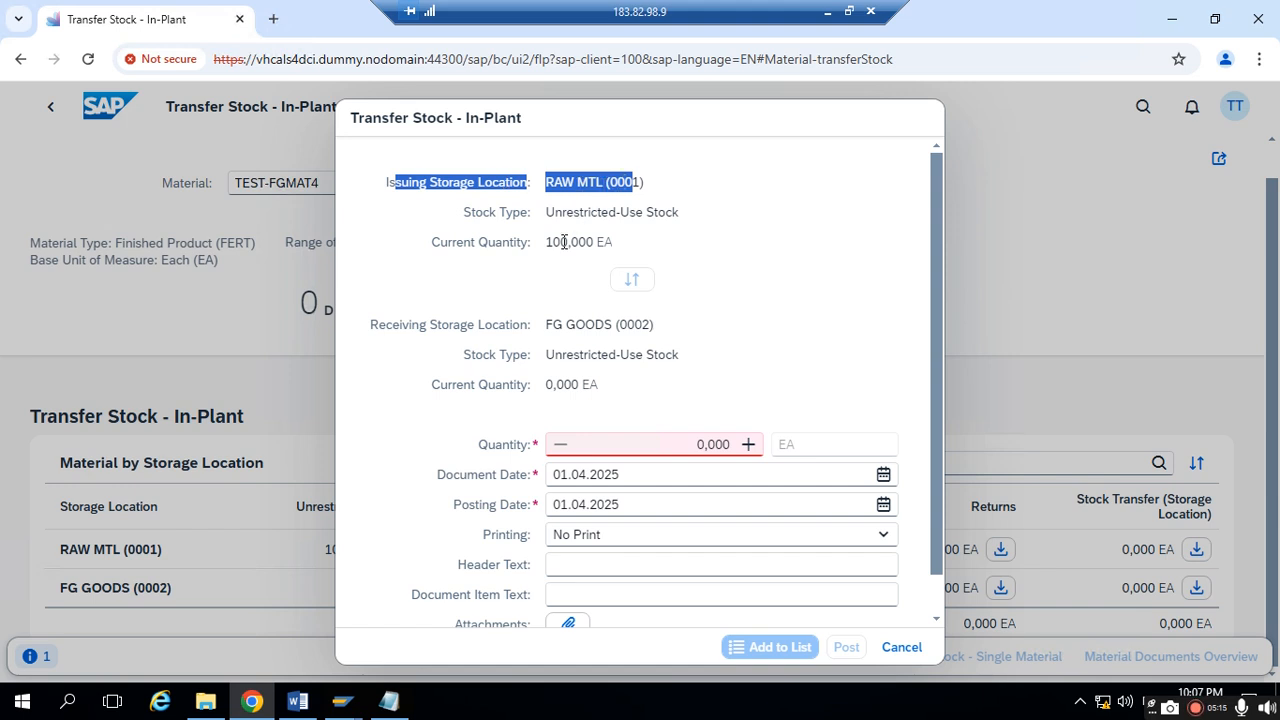
{"action": "left_click_drag", "start_coordinate": [548, 242], "coordinate": [609, 241]}
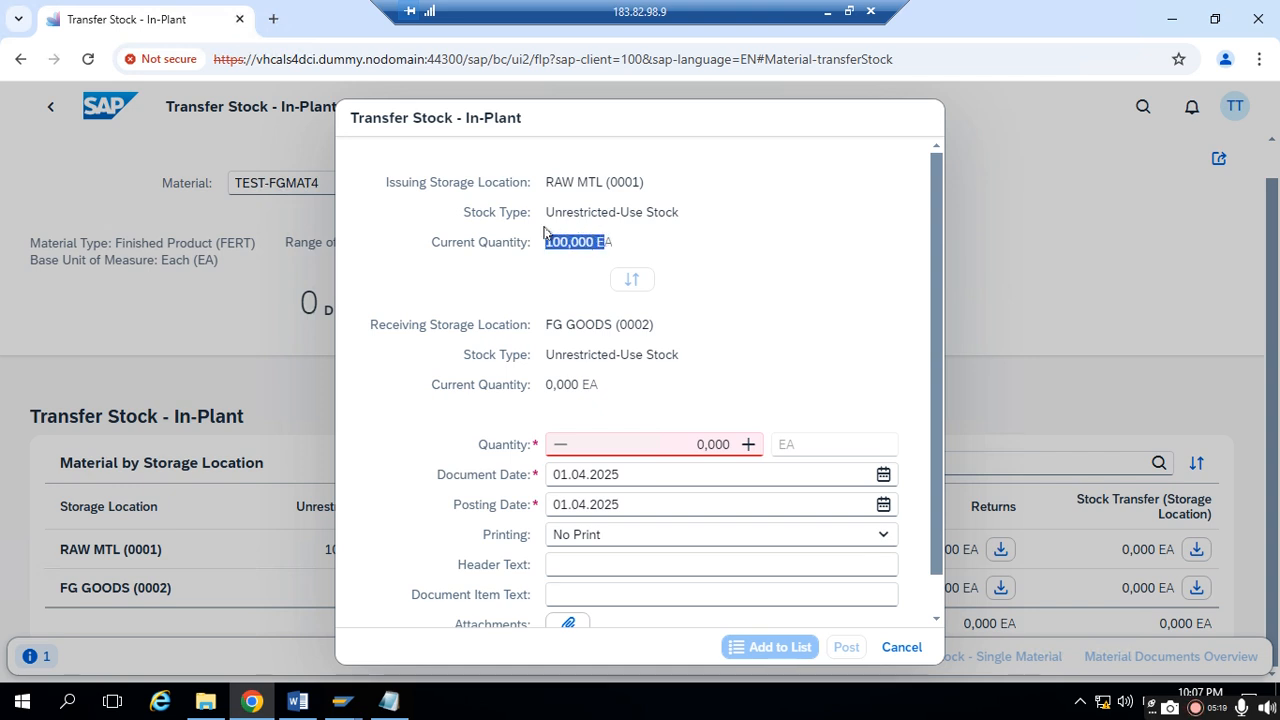
{"action": "left_click_drag", "start_coordinate": [549, 213], "coordinate": [676, 222]}
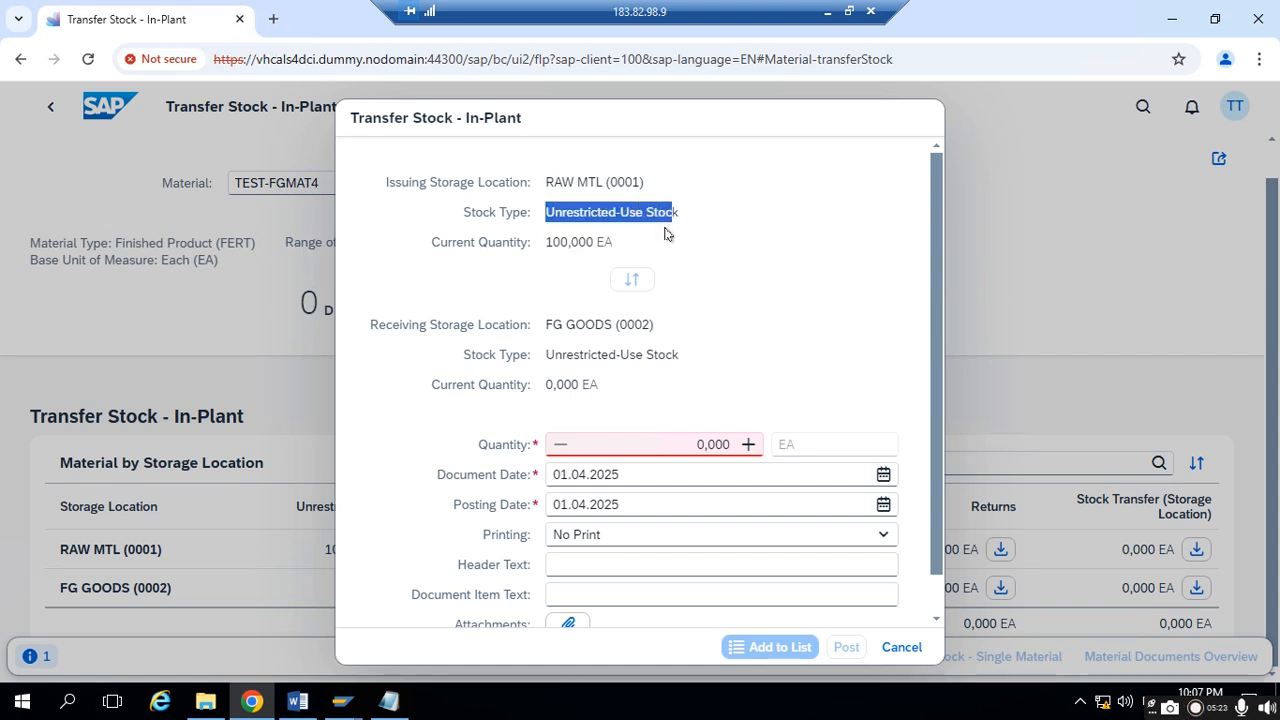
{"action": "left_click", "coordinate": [431, 320]}
{"action": "left_click_drag", "start_coordinate": [399, 324], "coordinate": [536, 323]}
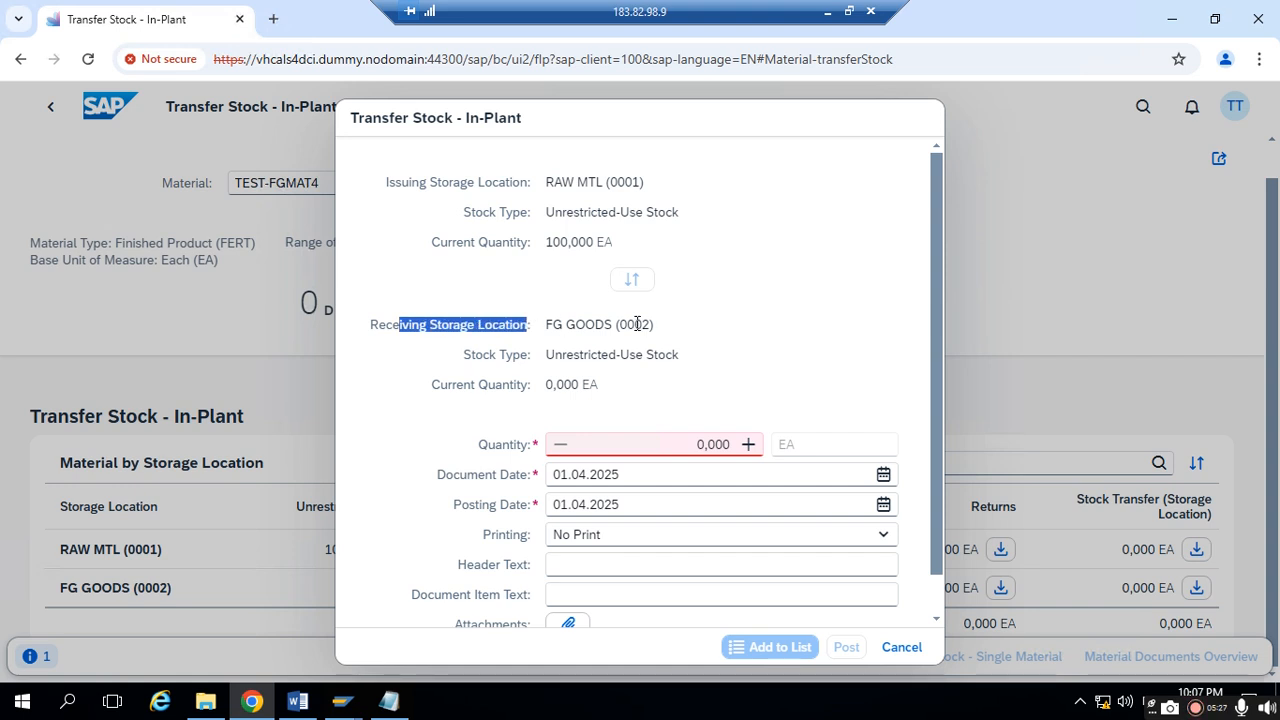
{"action": "left_click_drag", "start_coordinate": [624, 324], "coordinate": [662, 323]}
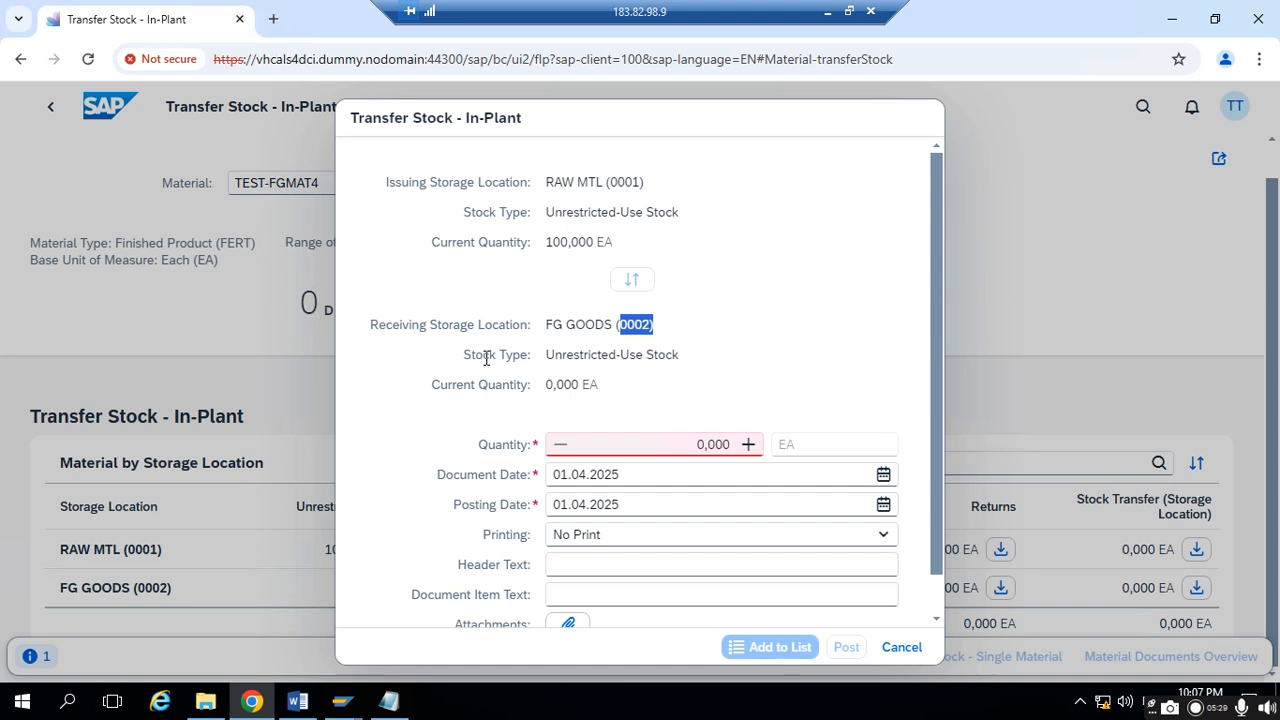
{"action": "left_click_drag", "start_coordinate": [548, 354], "coordinate": [687, 356]}
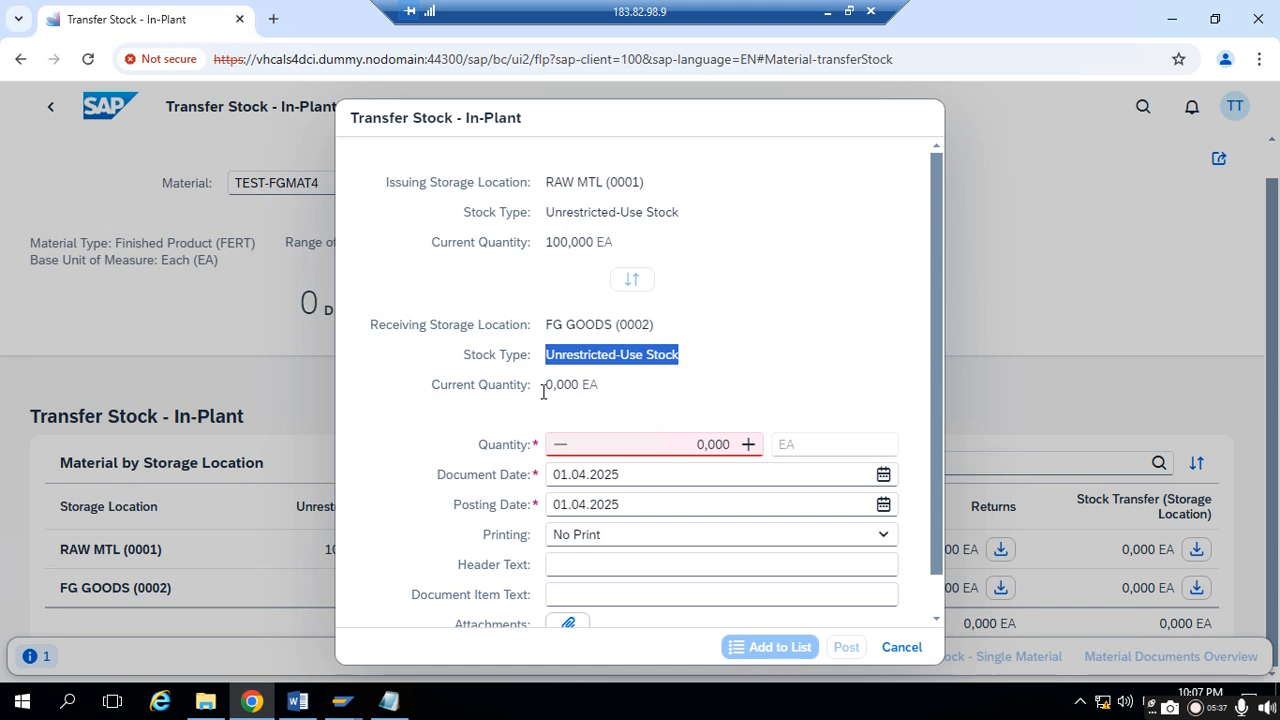
{"action": "left_click_drag", "start_coordinate": [469, 388], "coordinate": [591, 397]}
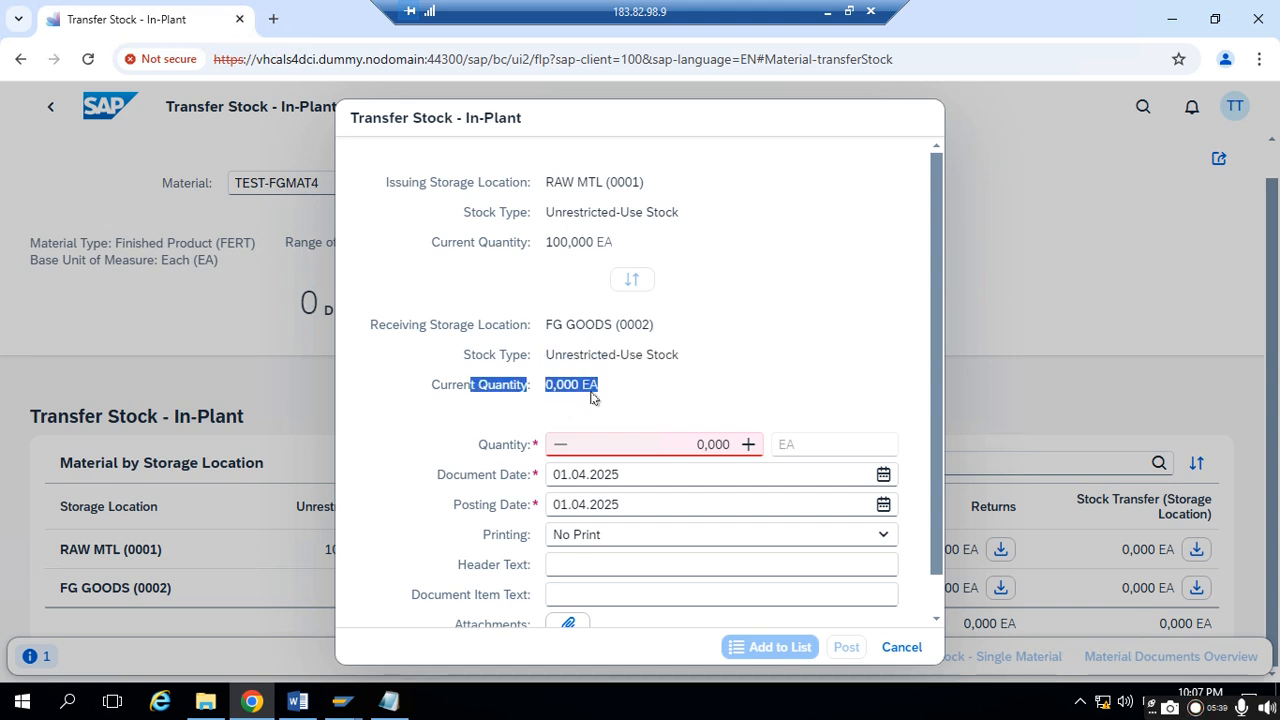
{"action": "left_click_drag", "start_coordinate": [620, 330], "coordinate": [657, 324]}
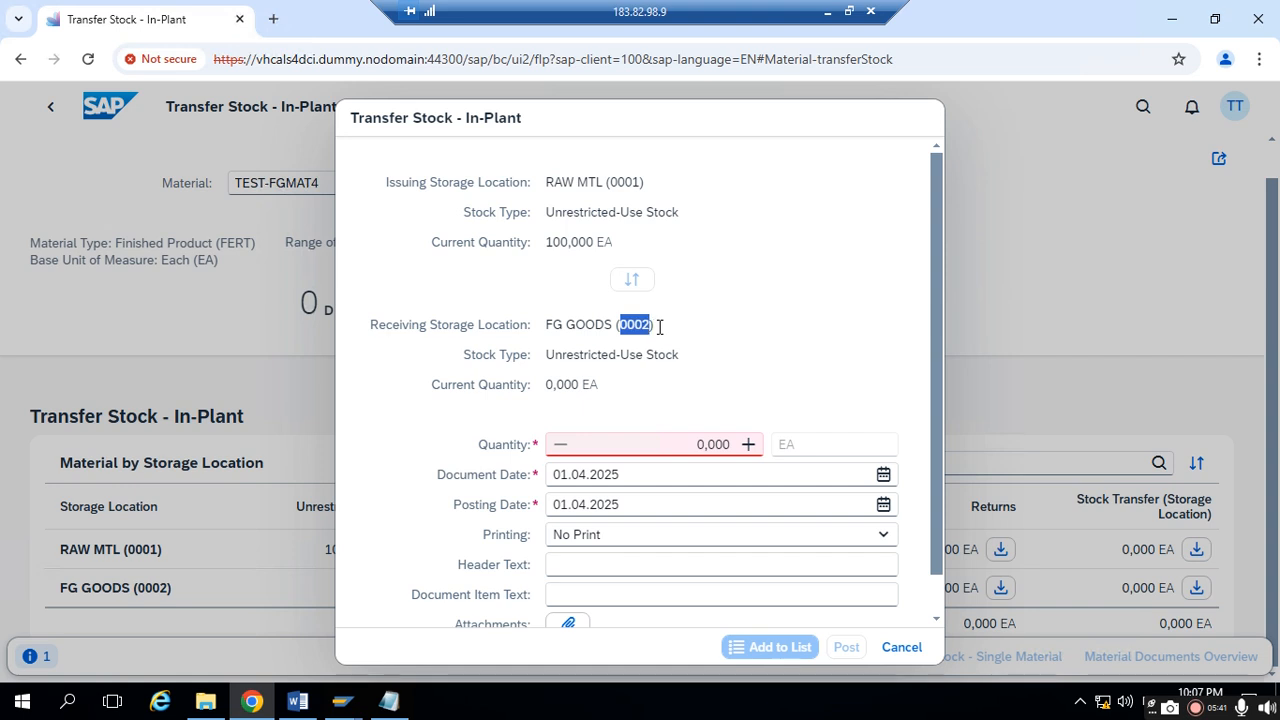
{"action": "left_click_drag", "start_coordinate": [545, 384], "coordinate": [601, 383]}
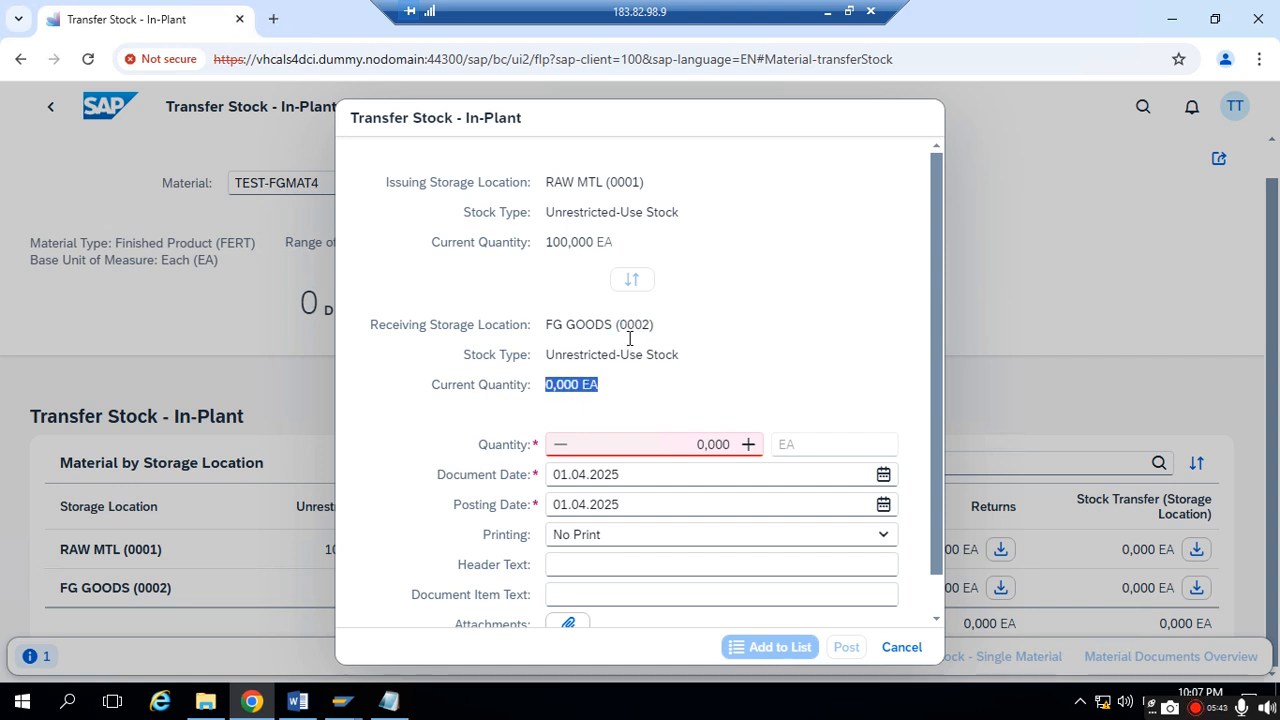
{"action": "left_click_drag", "start_coordinate": [627, 330], "coordinate": [655, 326]}
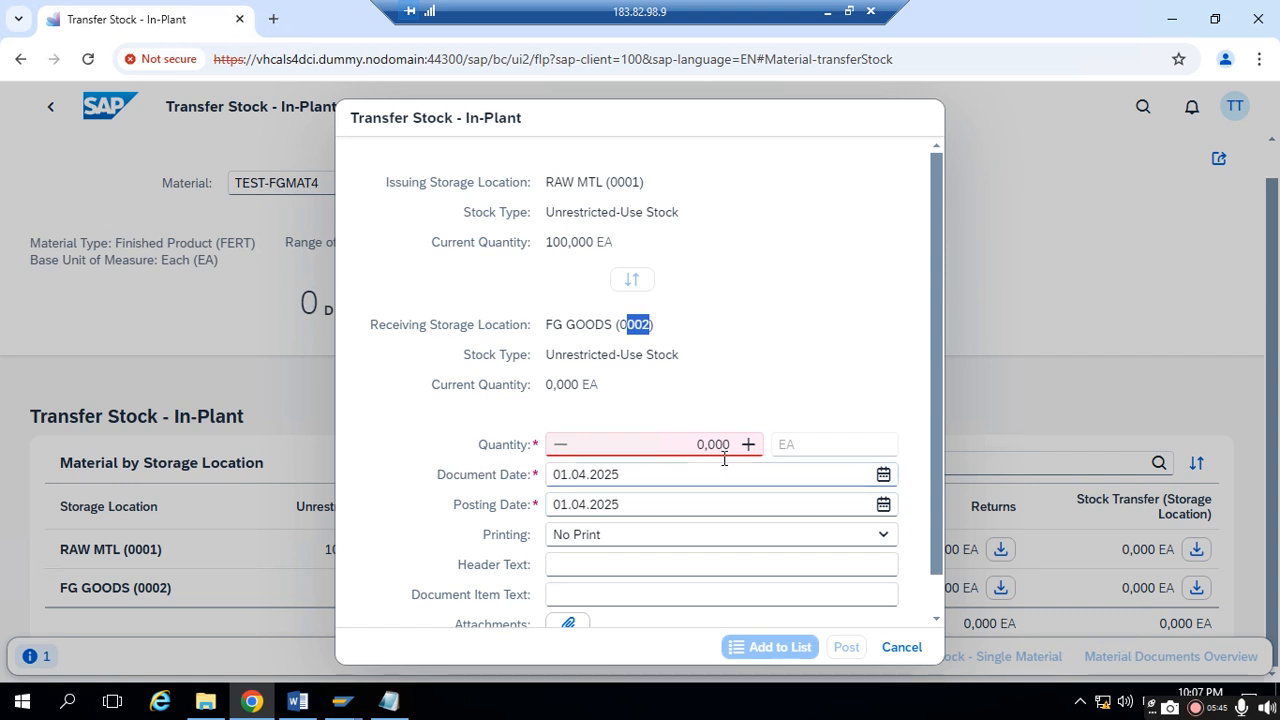
- Set the transfer quantity to 10 EA and post the stock transfer
{"action": "left_click_drag", "start_coordinate": [684, 447], "coordinate": [730, 445]}
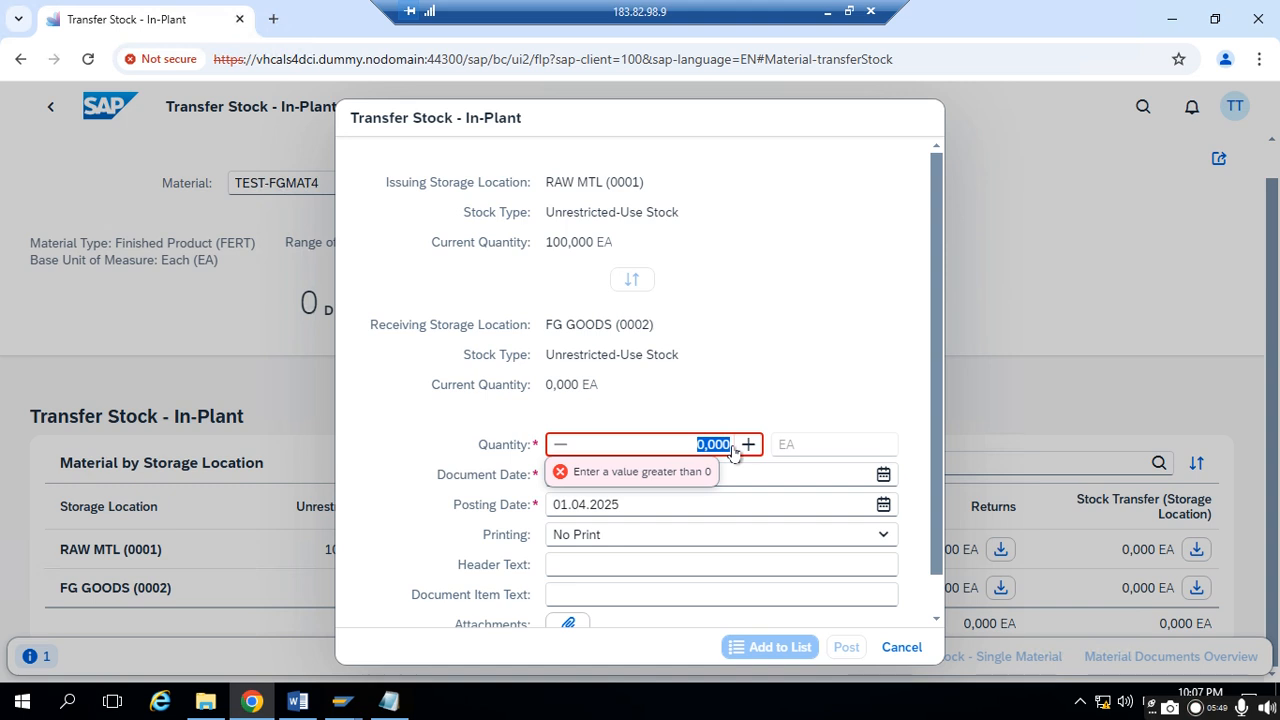
{"action": "type", "text": "1"}
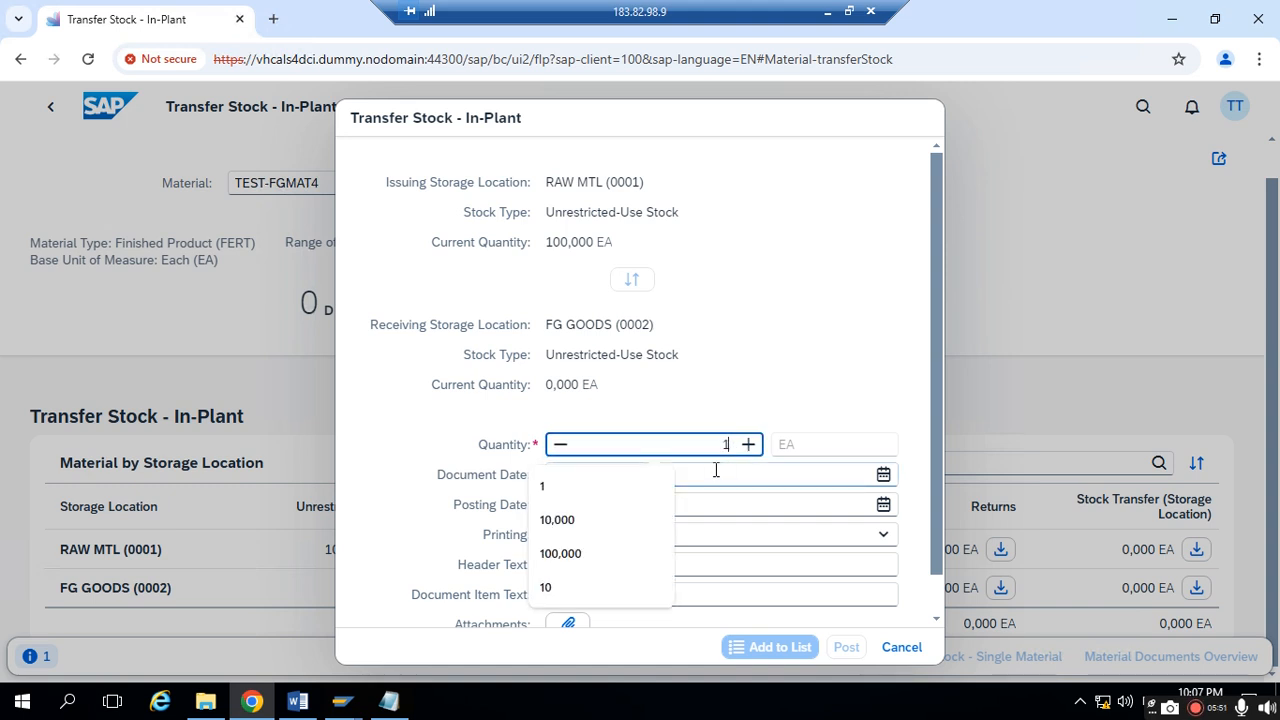
{"action": "type", "text": "0"}
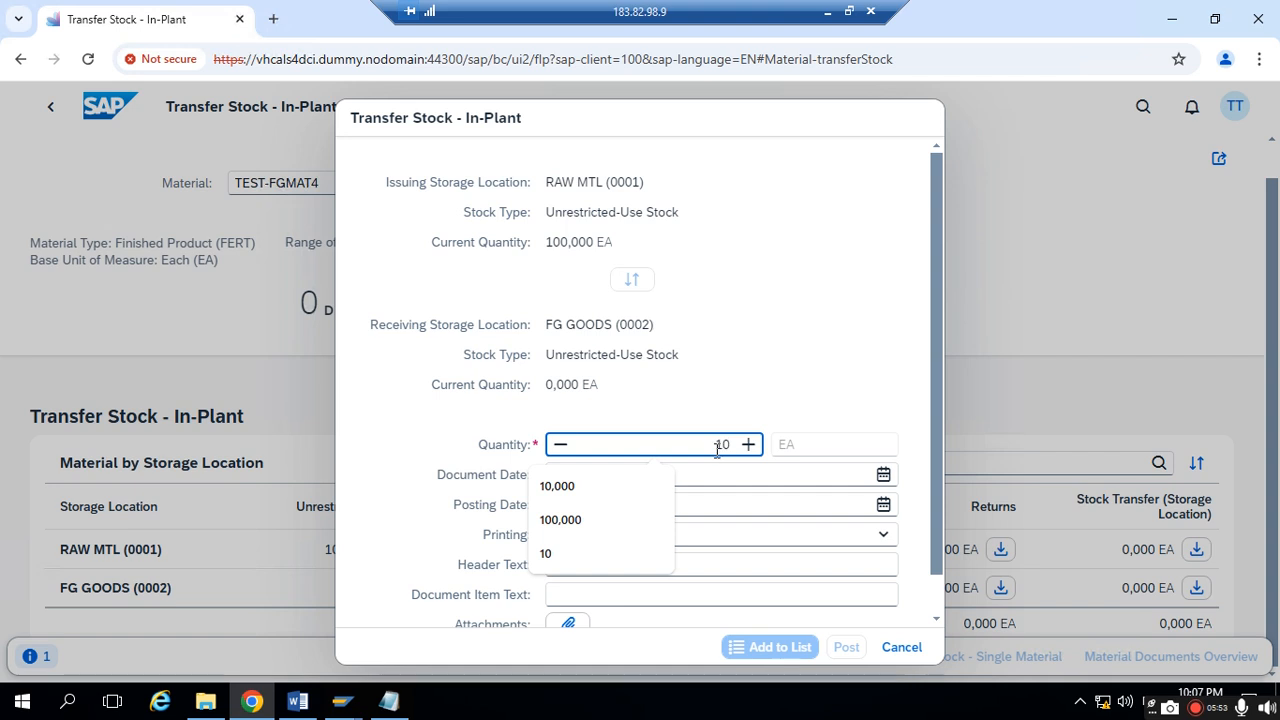
{"action": "left_click", "coordinate": [829, 416]}
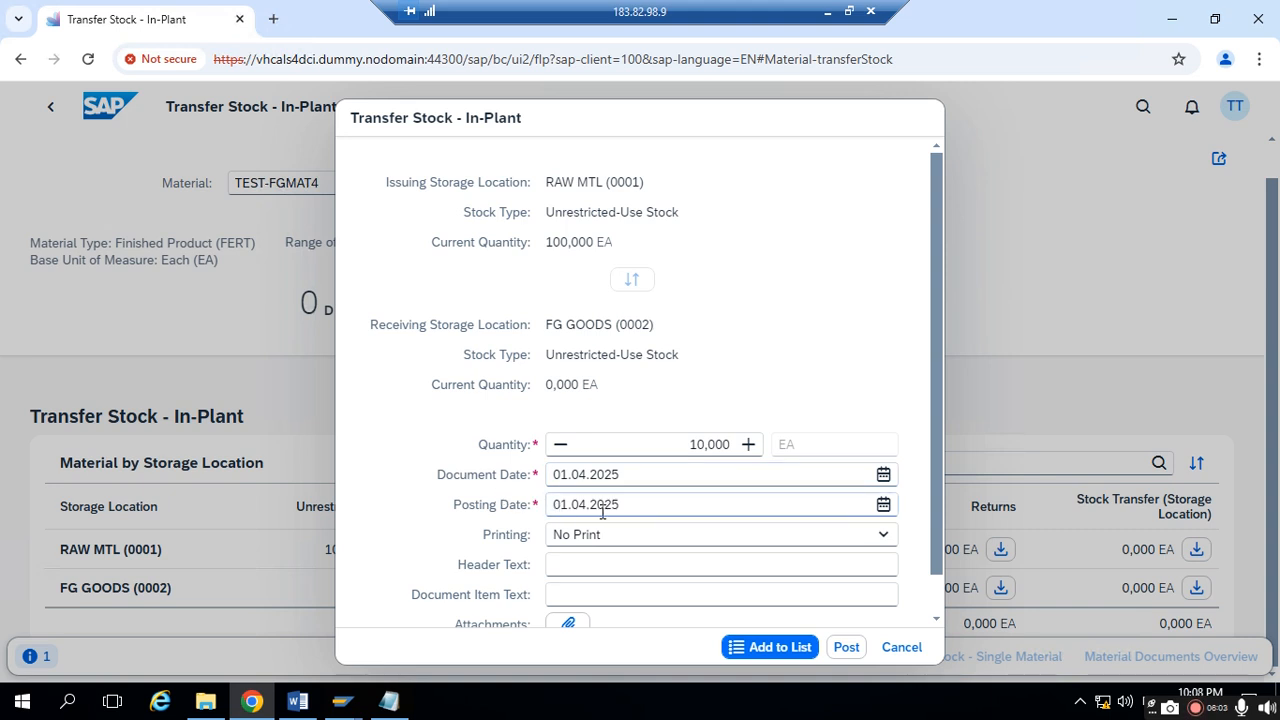
{"action": "scroll", "coordinate": [605, 530], "scroll_direction": "down", "scroll_amount": 1}
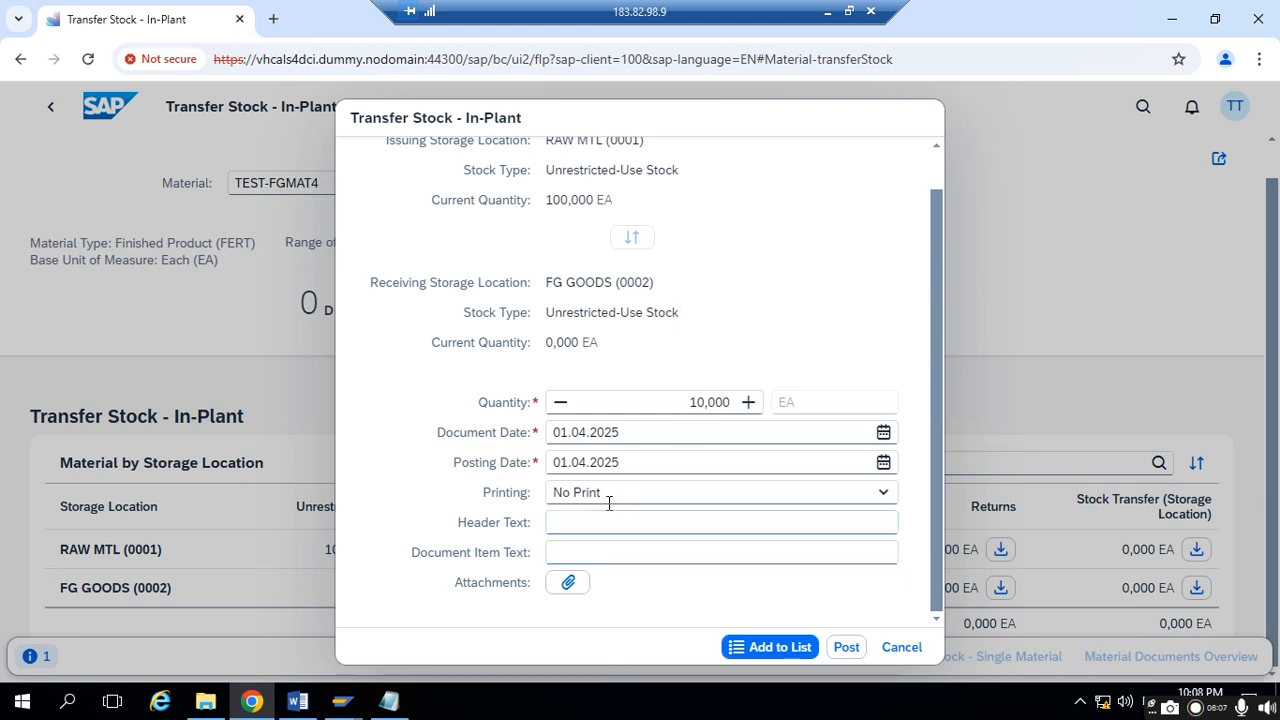
{"action": "left_click", "coordinate": [614, 556]}
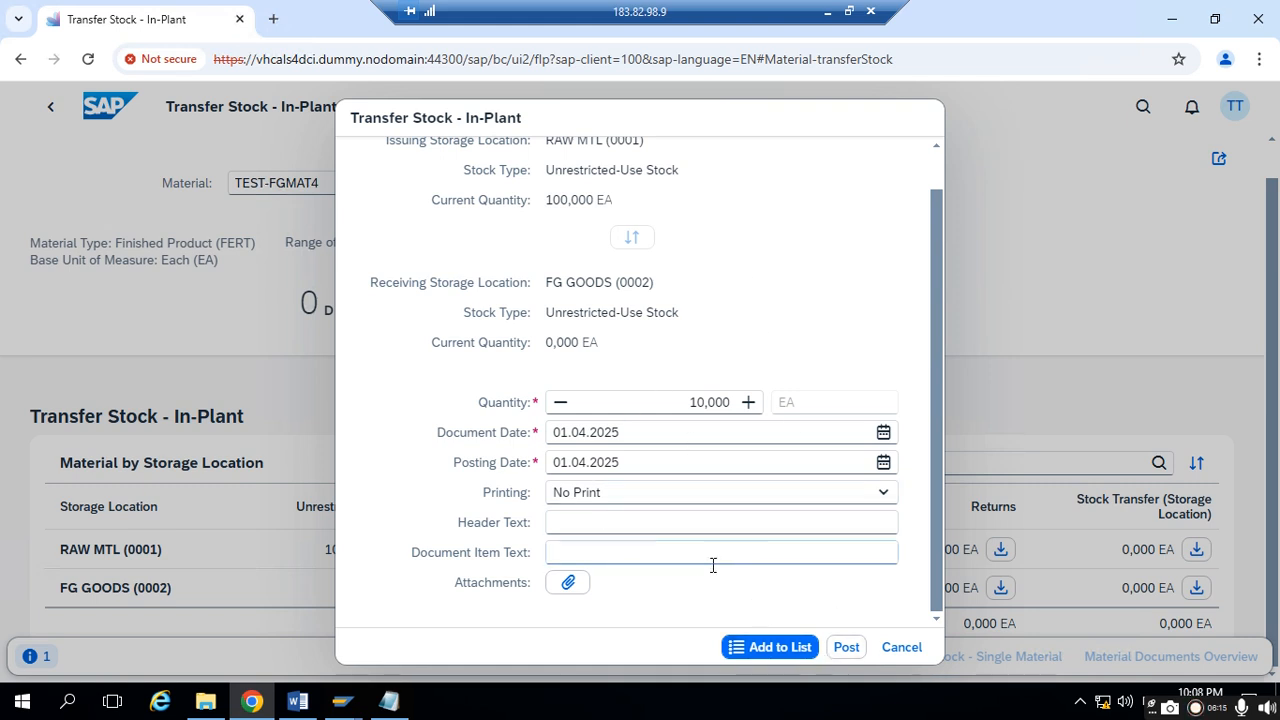
{"action": "left_click", "coordinate": [846, 648]}
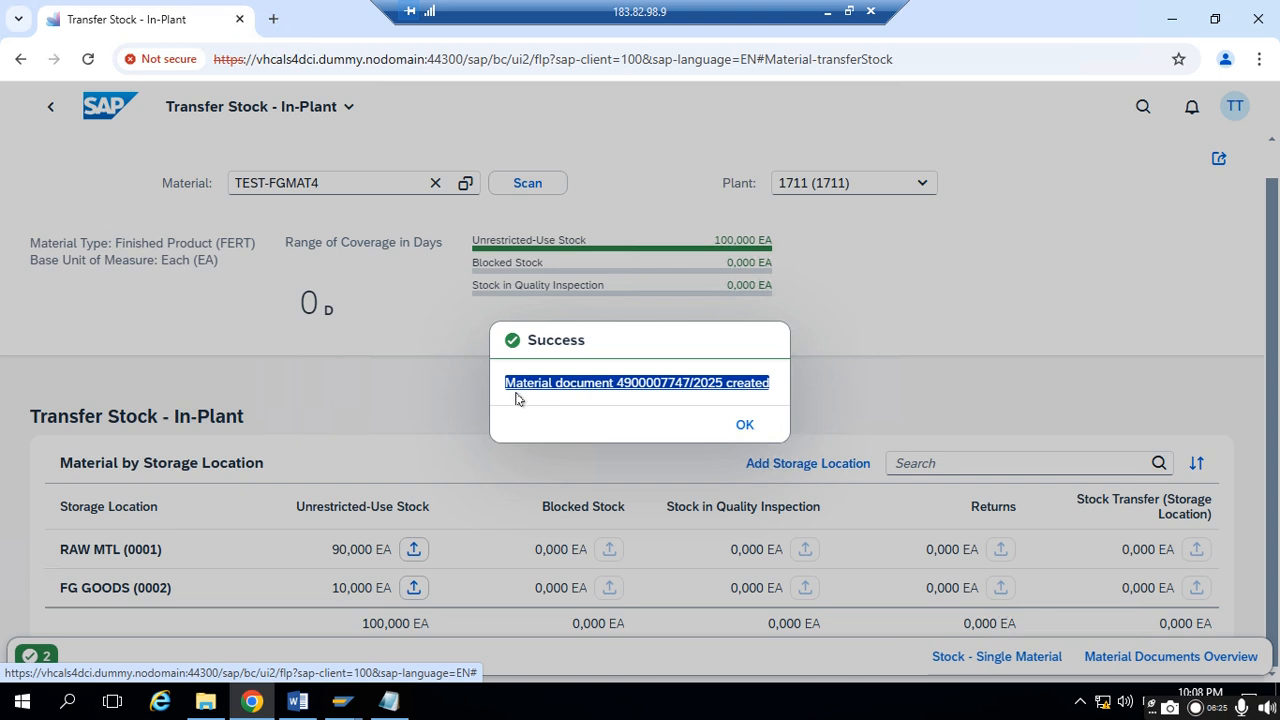
- Copy the material document message into Notepad below the "0001 to 0002" line, return to the browser, and dismiss the success message
{"action": "left_click", "coordinate": [652, 420]}
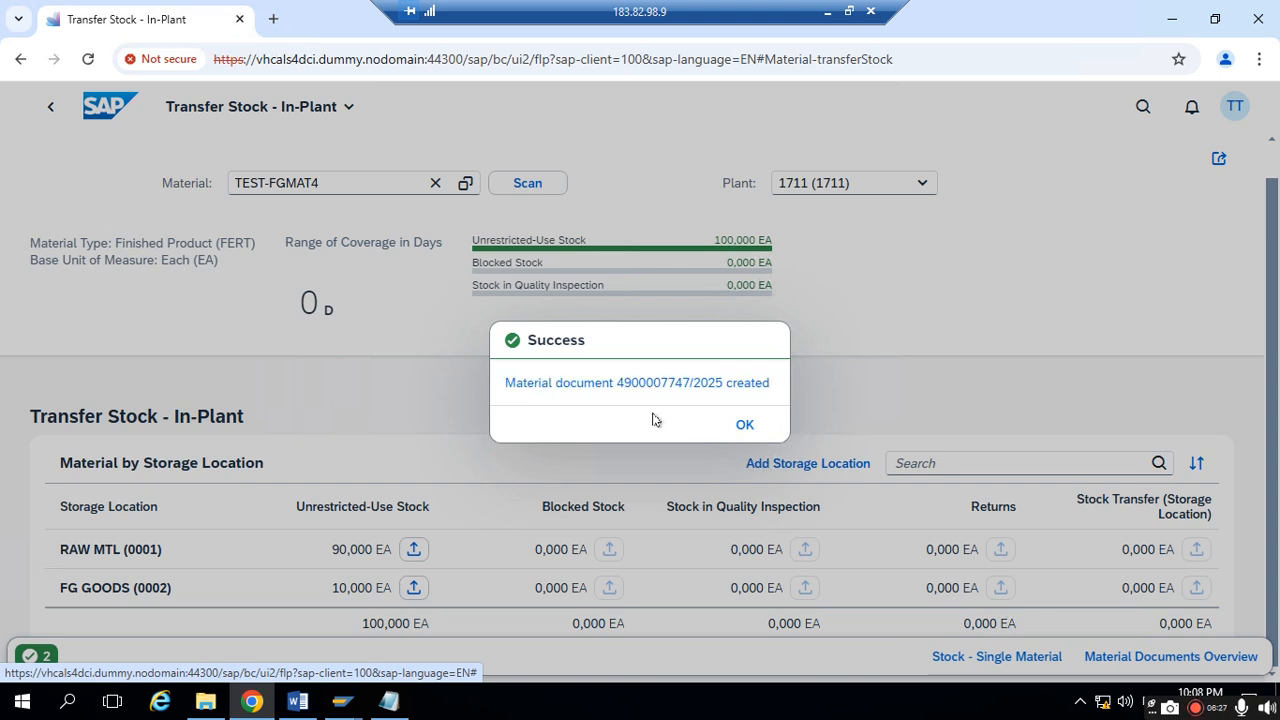
{"action": "triple_click", "coordinate": [760, 386]}
{"action": "right_click", "coordinate": [760, 386]}
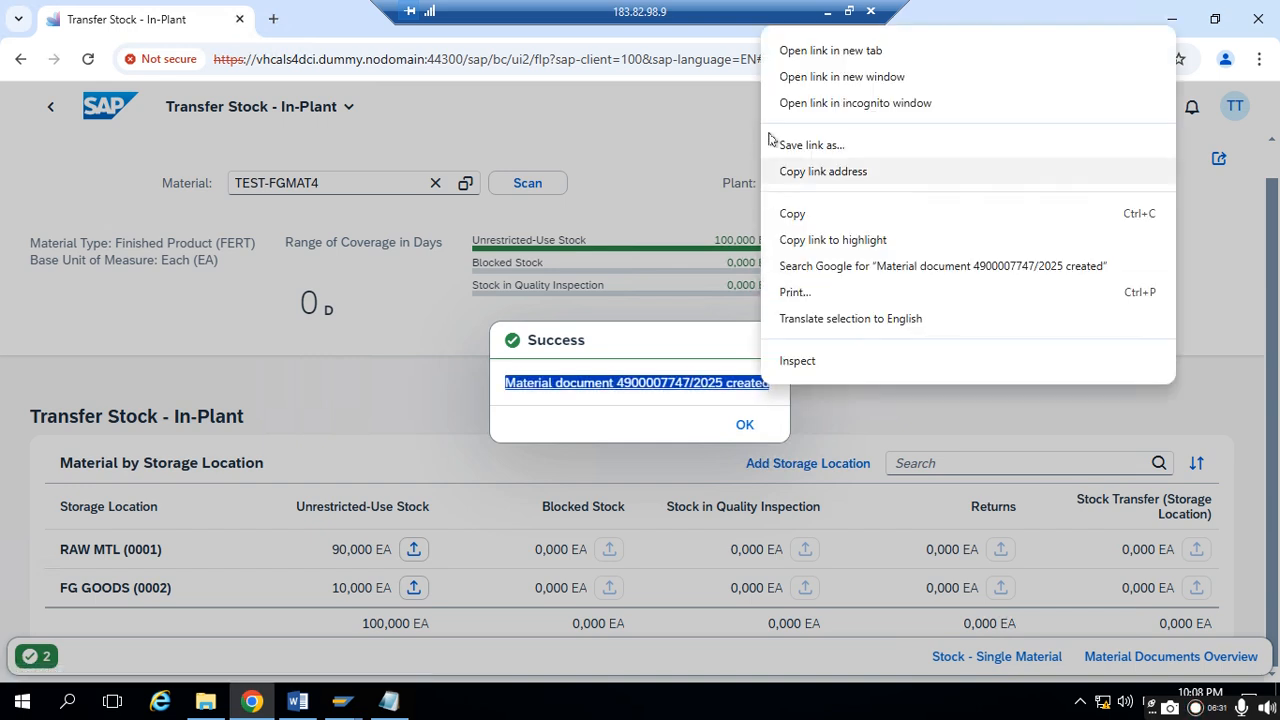
{"action": "left_click", "coordinate": [812, 212]}
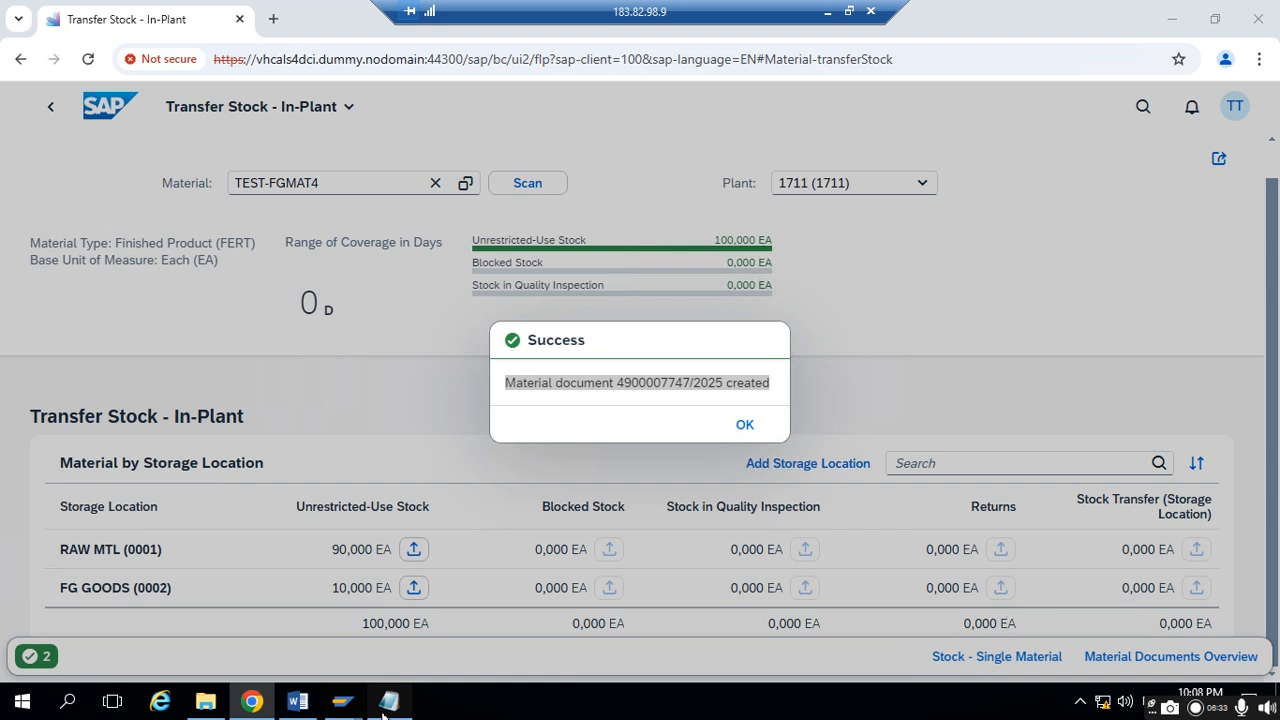
{"action": "left_click", "coordinate": [388, 700]}
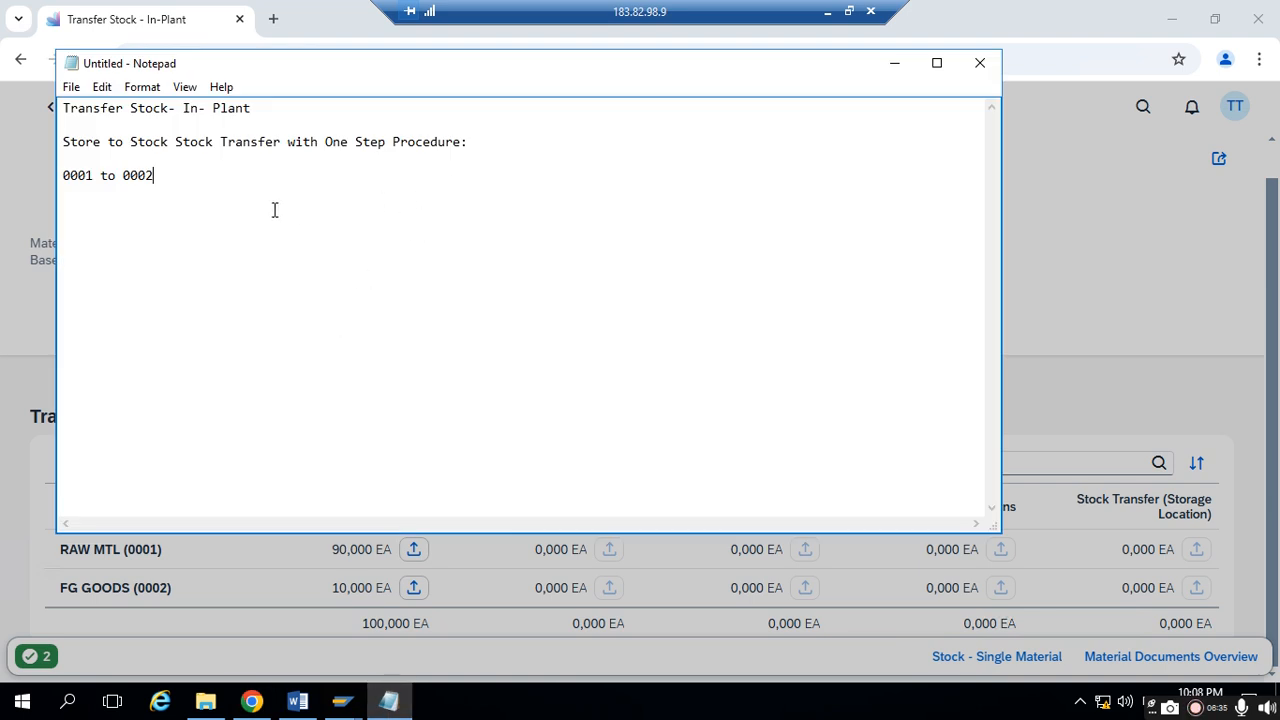
{"action": "key", "text": "ctrl+v"}
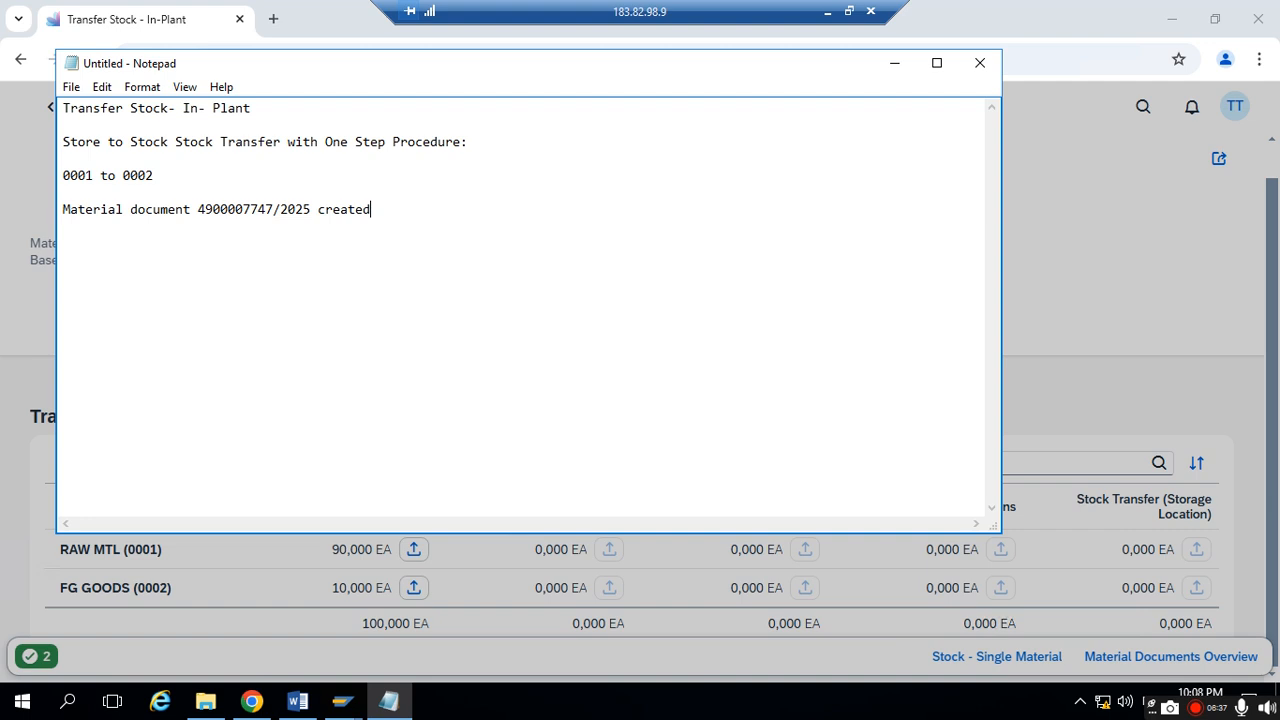
{"action": "left_click", "coordinate": [888, 62]}
{"action": "left_click", "coordinate": [745, 424]}
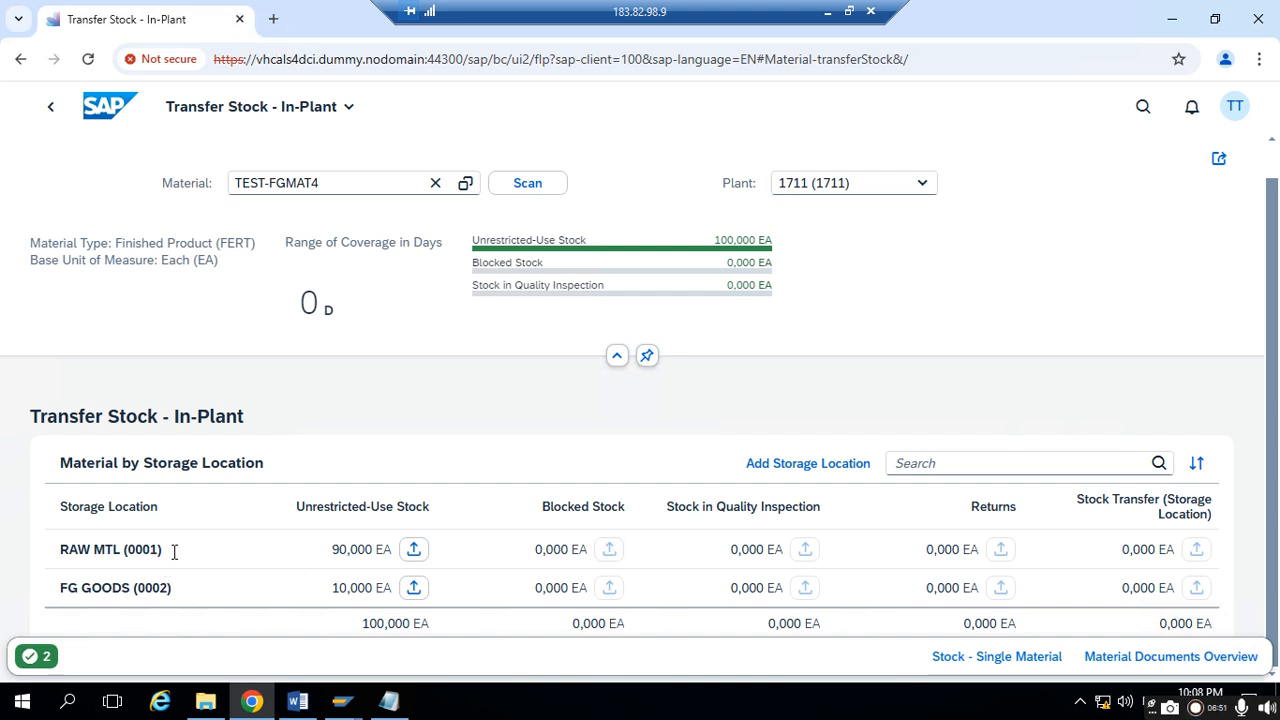
- Check the unrestricted-use stock of both storage locations, review the material document line in Notepad, and return to the browser
{"action": "left_click_drag", "start_coordinate": [335, 549], "coordinate": [414, 546]}
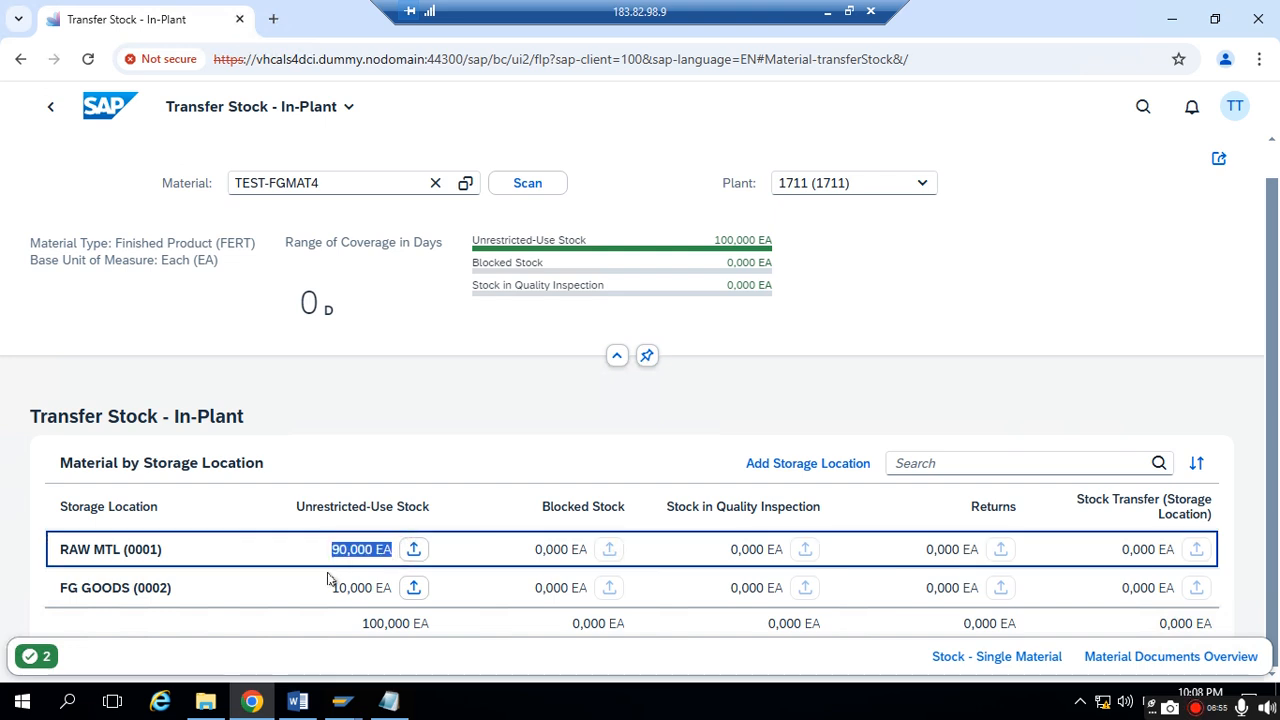
{"action": "left_click_drag", "start_coordinate": [329, 593], "coordinate": [413, 591]}
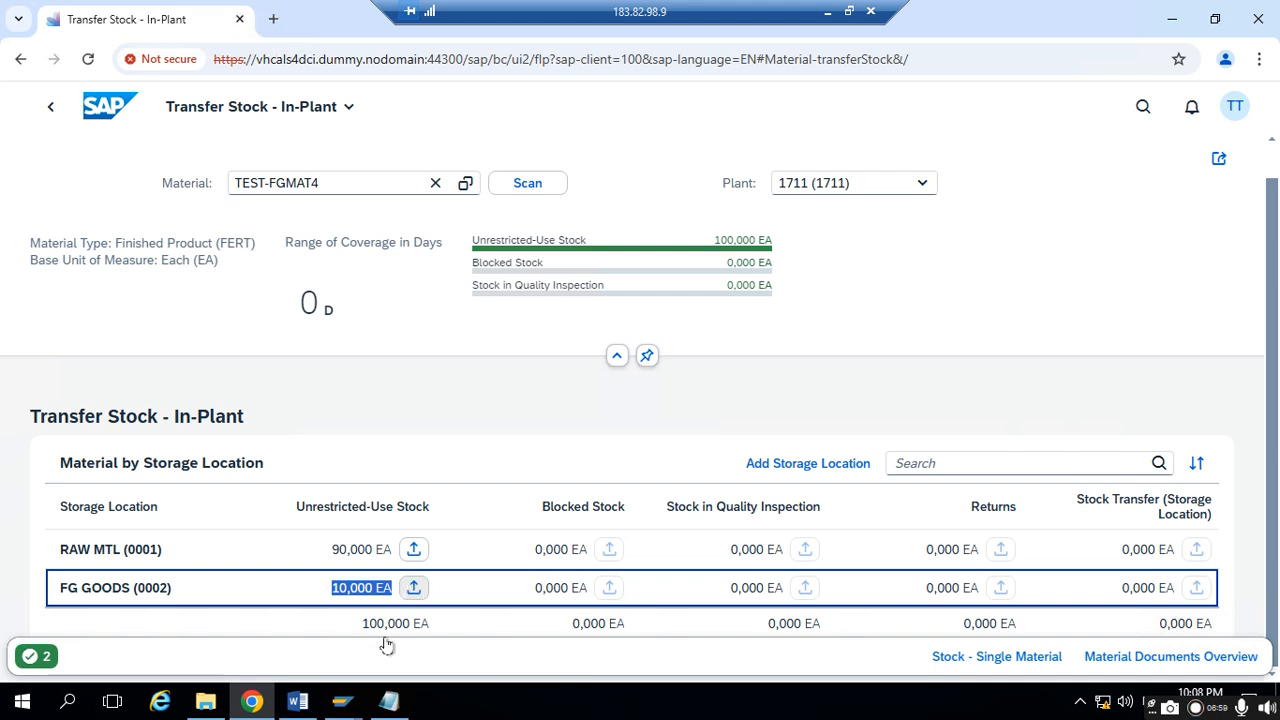
{"action": "left_click", "coordinate": [389, 701]}
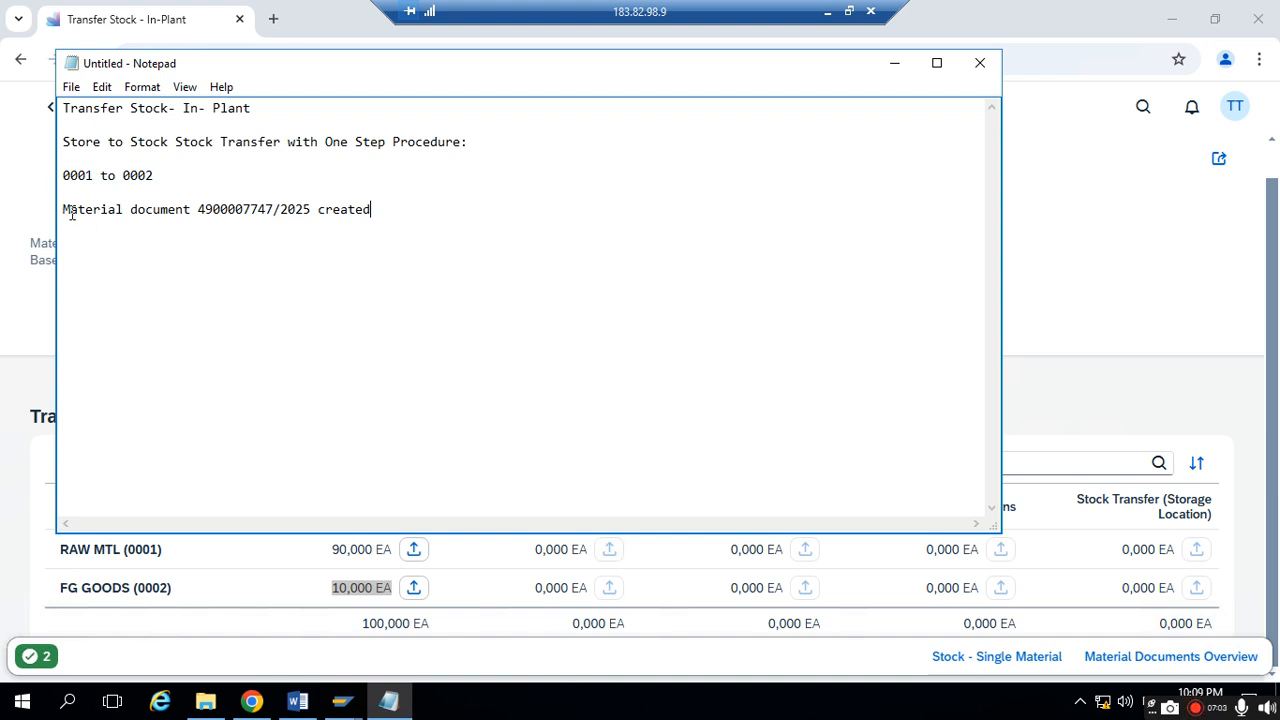
{"action": "left_click_drag", "start_coordinate": [69, 212], "coordinate": [429, 207]}
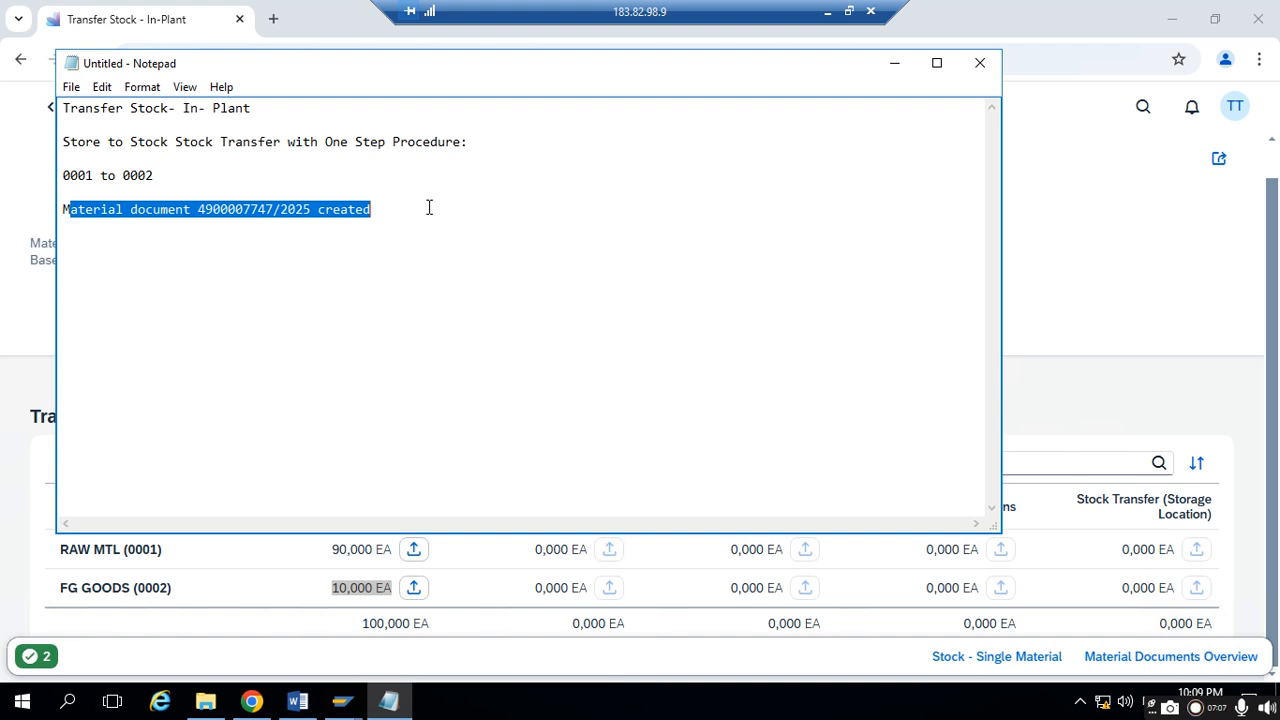
{"action": "left_click_drag", "start_coordinate": [198, 212], "coordinate": [275, 210]}
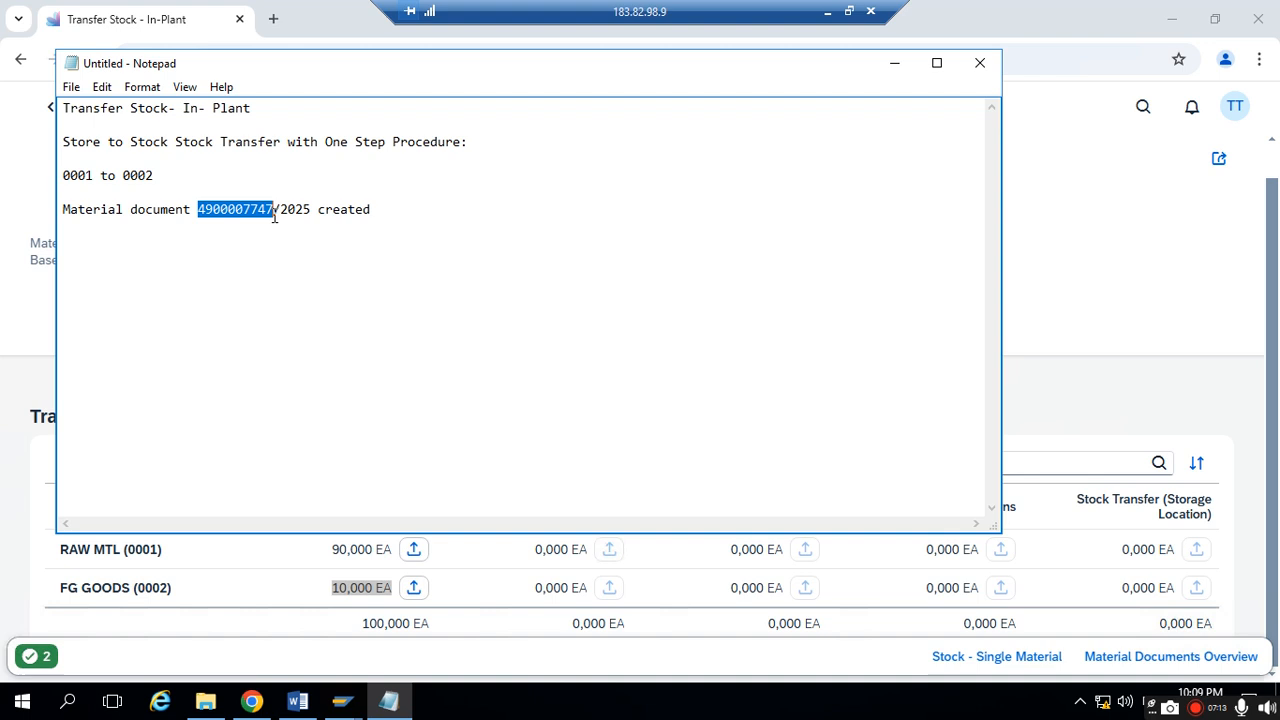
{"action": "left_click", "coordinate": [884, 65]}
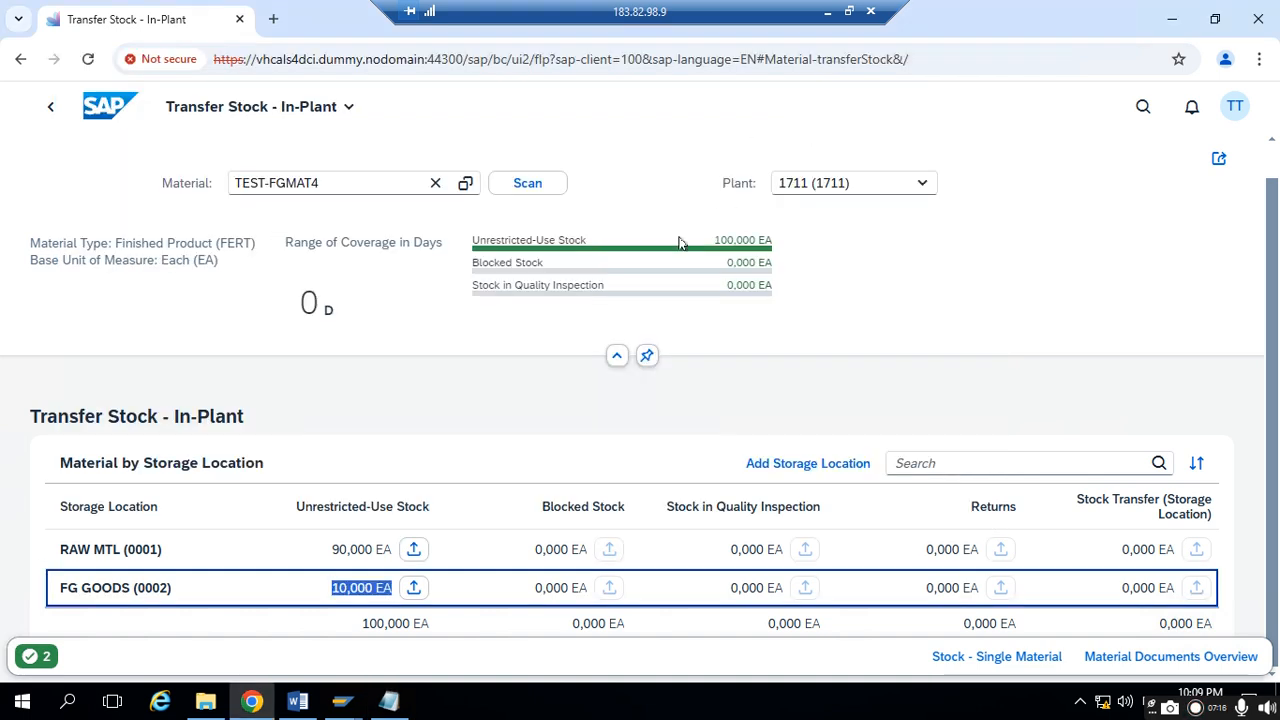
- Switch to SAP Easy Access and open the transaction for displaying material documents
{"action": "left_click", "coordinate": [348, 705]}
{"action": "left_click", "coordinate": [435, 640]}
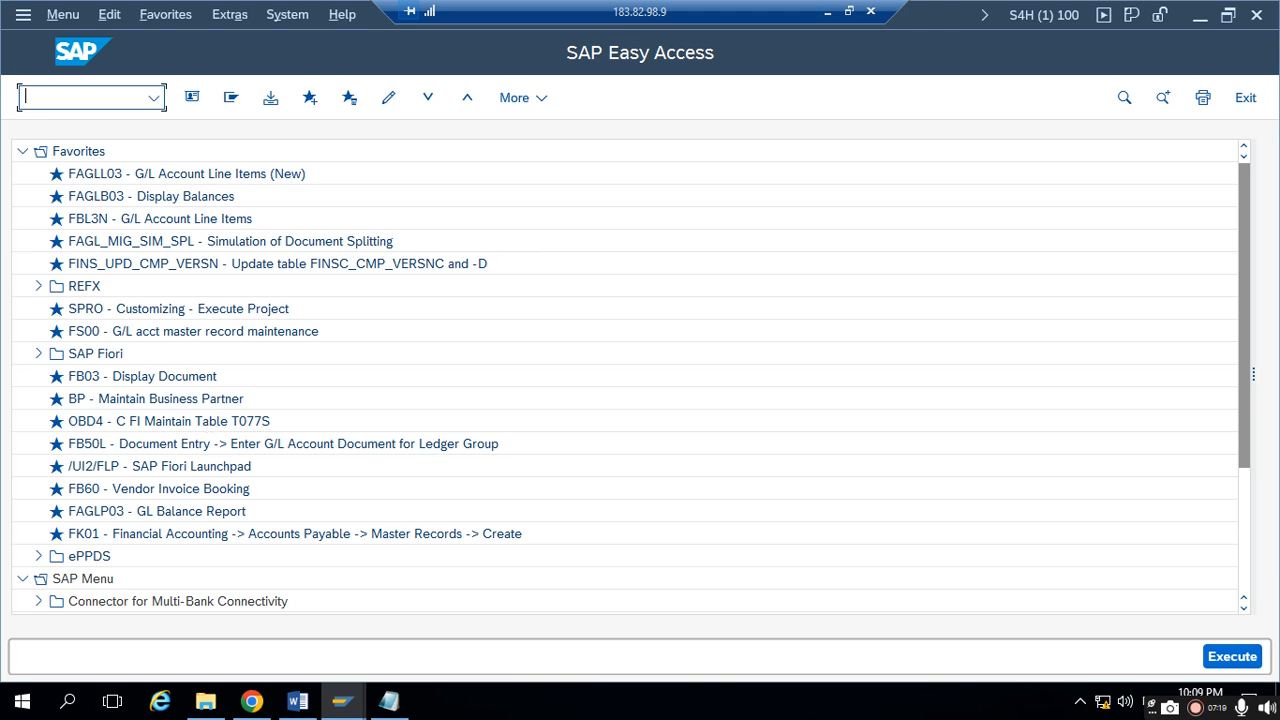
{"action": "type", "text": "mi"}
{"action": "key", "text": "Return"}
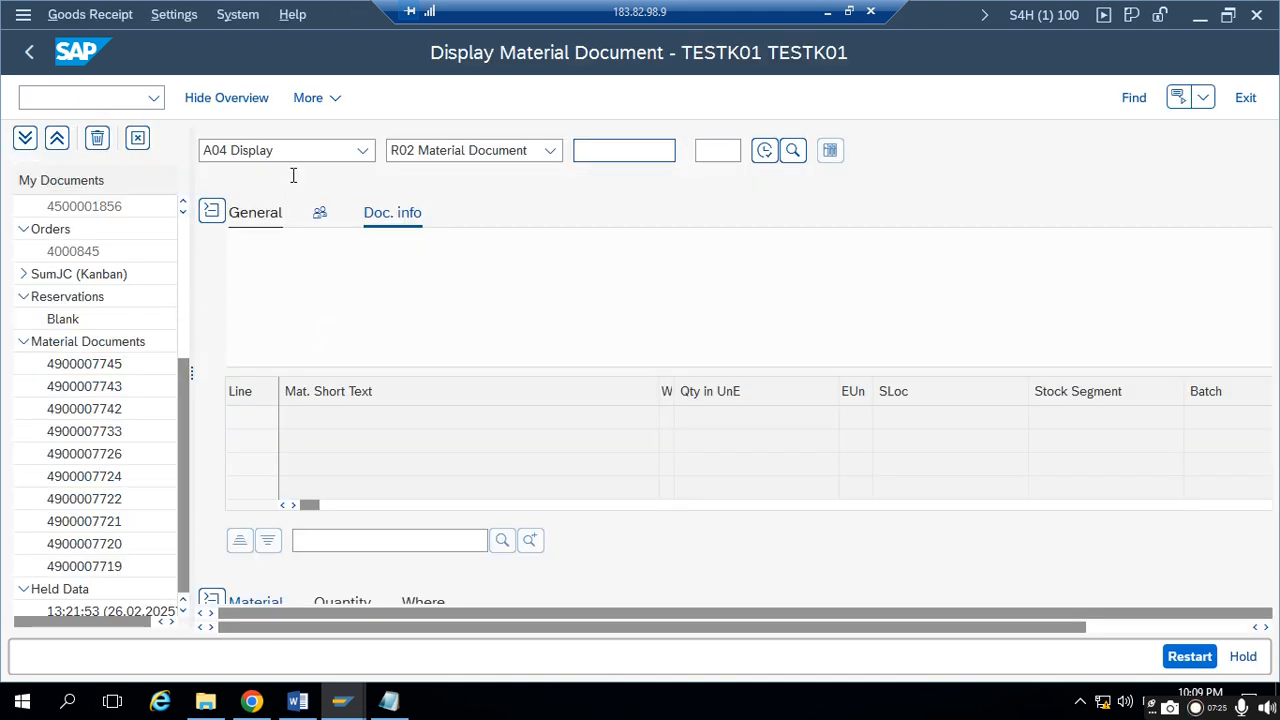
{"action": "left_click", "coordinate": [389, 701]}
{"action": "left_click", "coordinate": [277, 213]}
{"action": "double_click", "coordinate": [254, 213]}
{"action": "key", "text": "ctrl+c"}
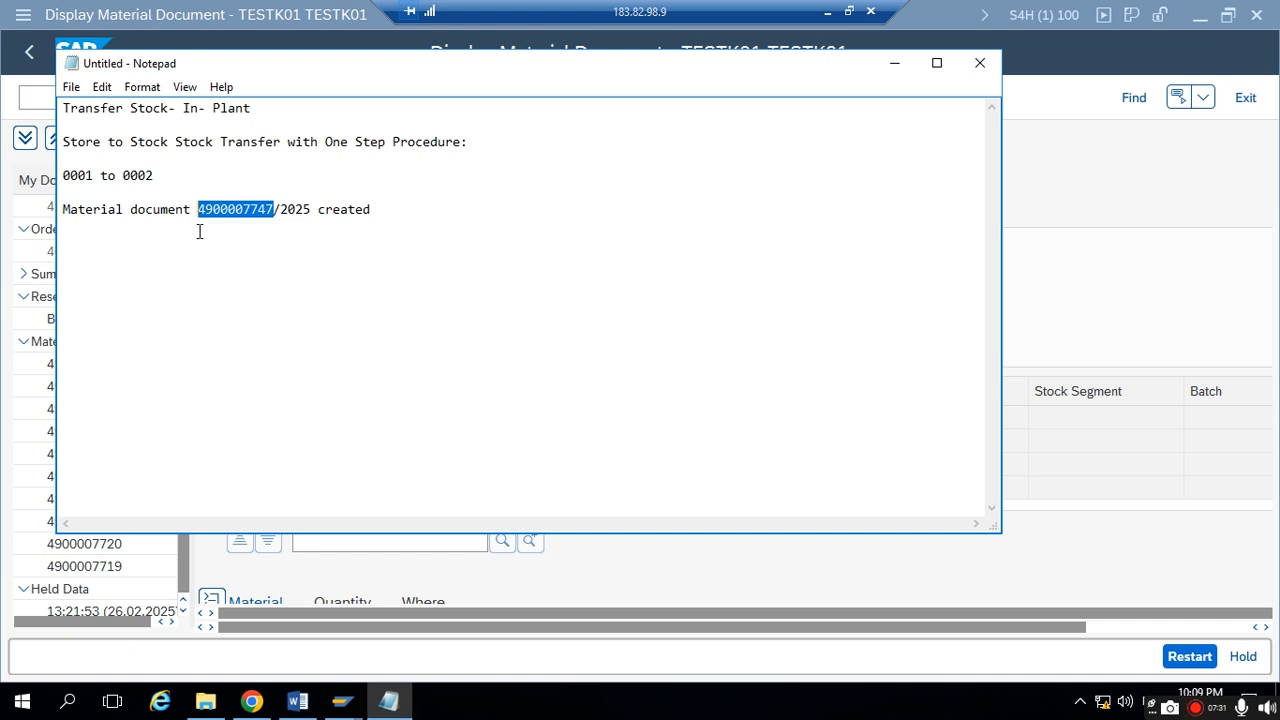
{"action": "key", "text": "alt+Tab"}
{"action": "left_click", "coordinate": [580, 150]}
{"action": "key", "text": "ctrl+v"}
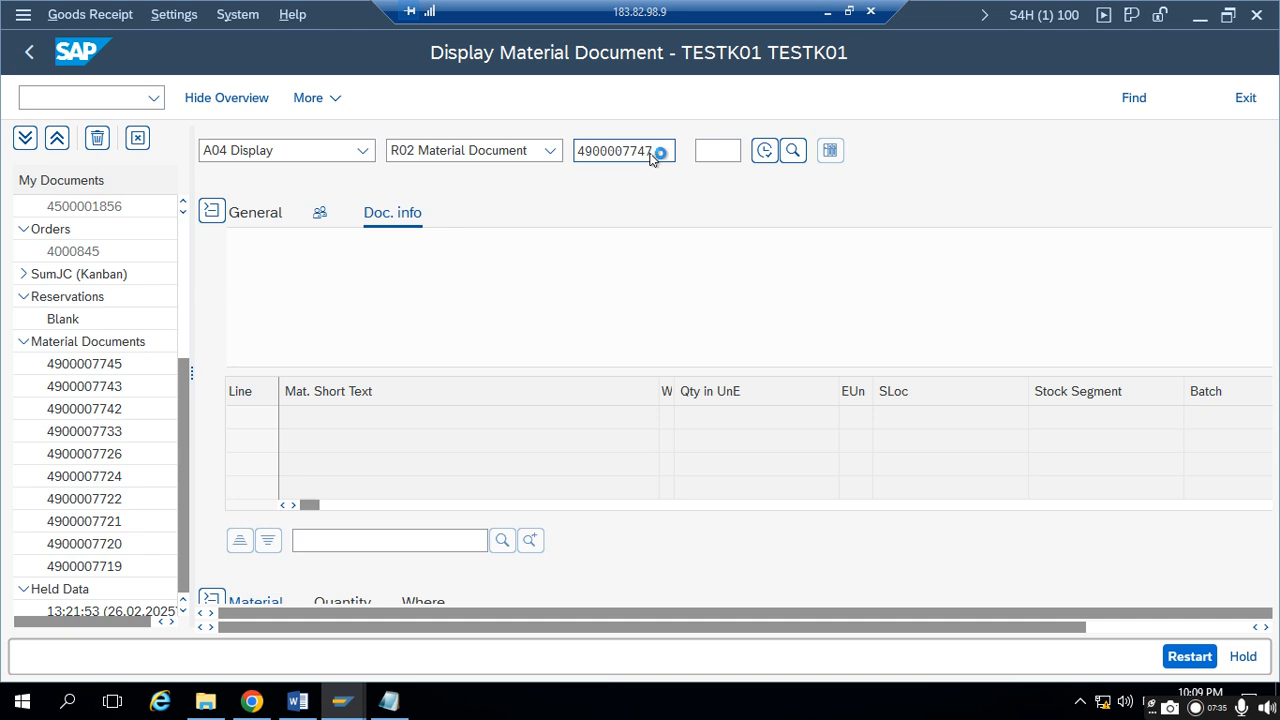
{"action": "key", "text": "Return"}
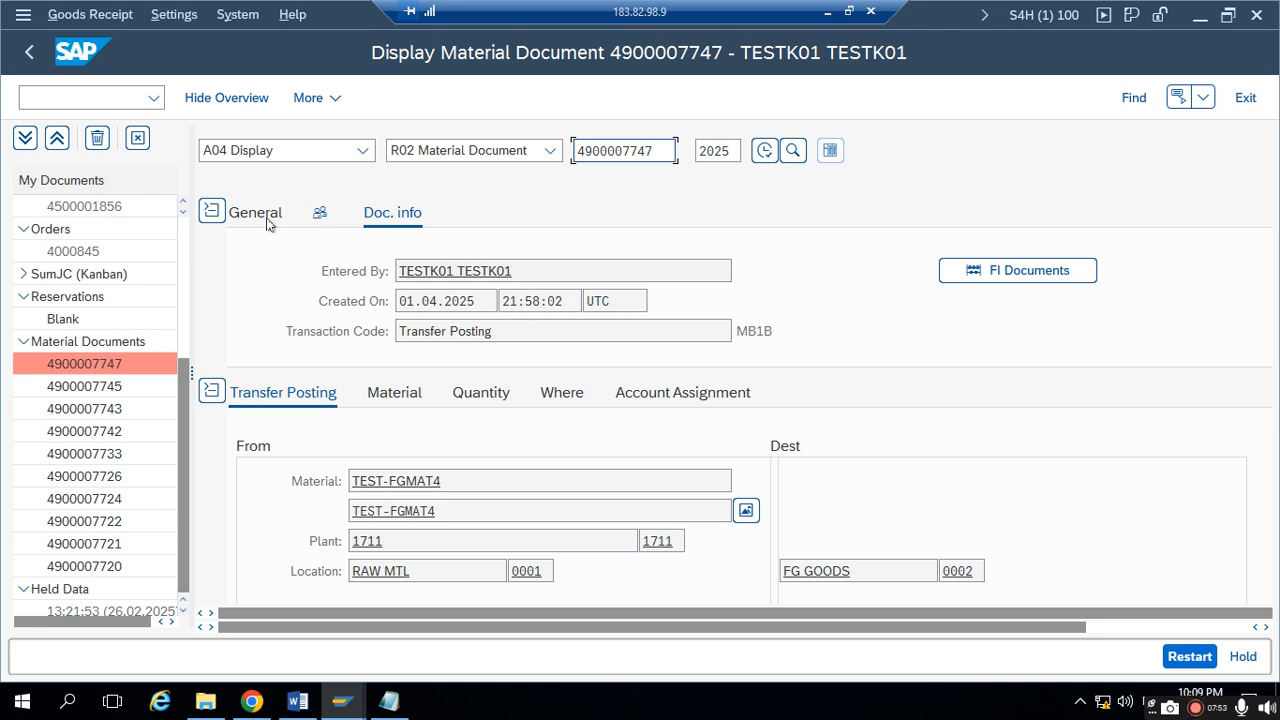
- Review the document's transfer posting details for both storage locations and check its movement type
{"action": "scroll", "coordinate": [340, 430], "scroll_direction": "down", "scroll_amount": 3}
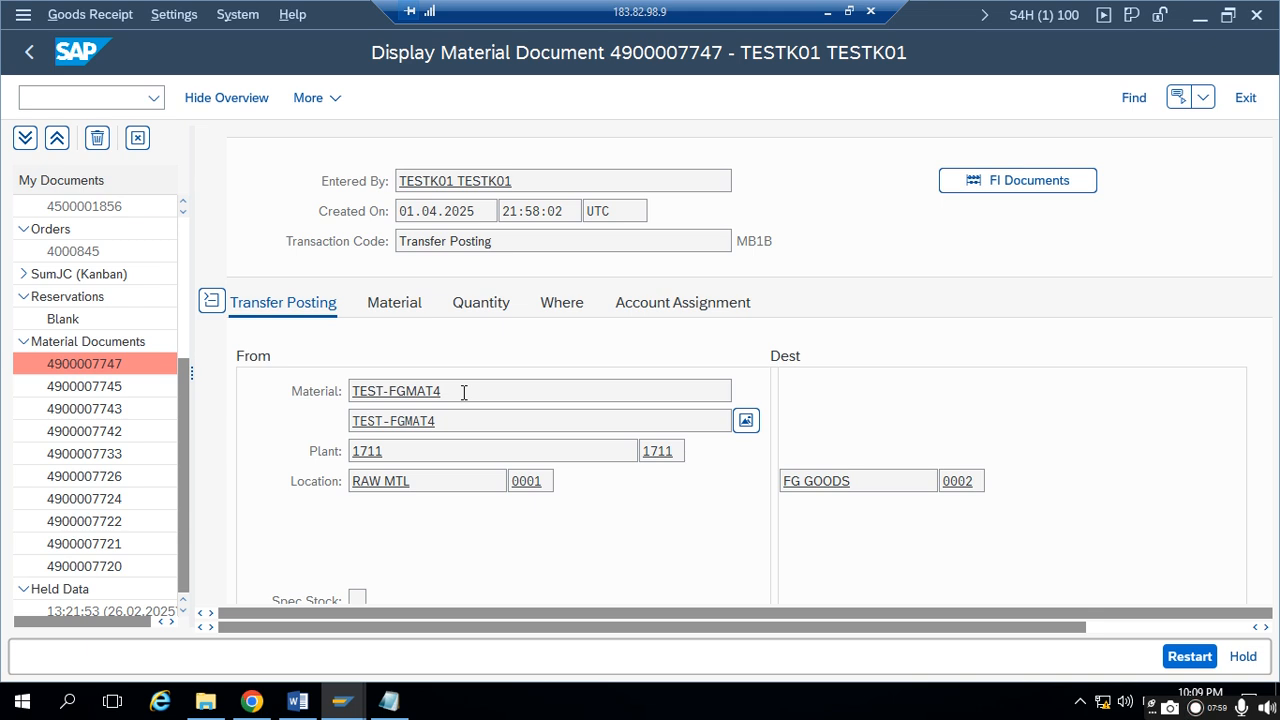
{"action": "scroll", "coordinate": [464, 392], "scroll_direction": "down", "scroll_amount": 3}
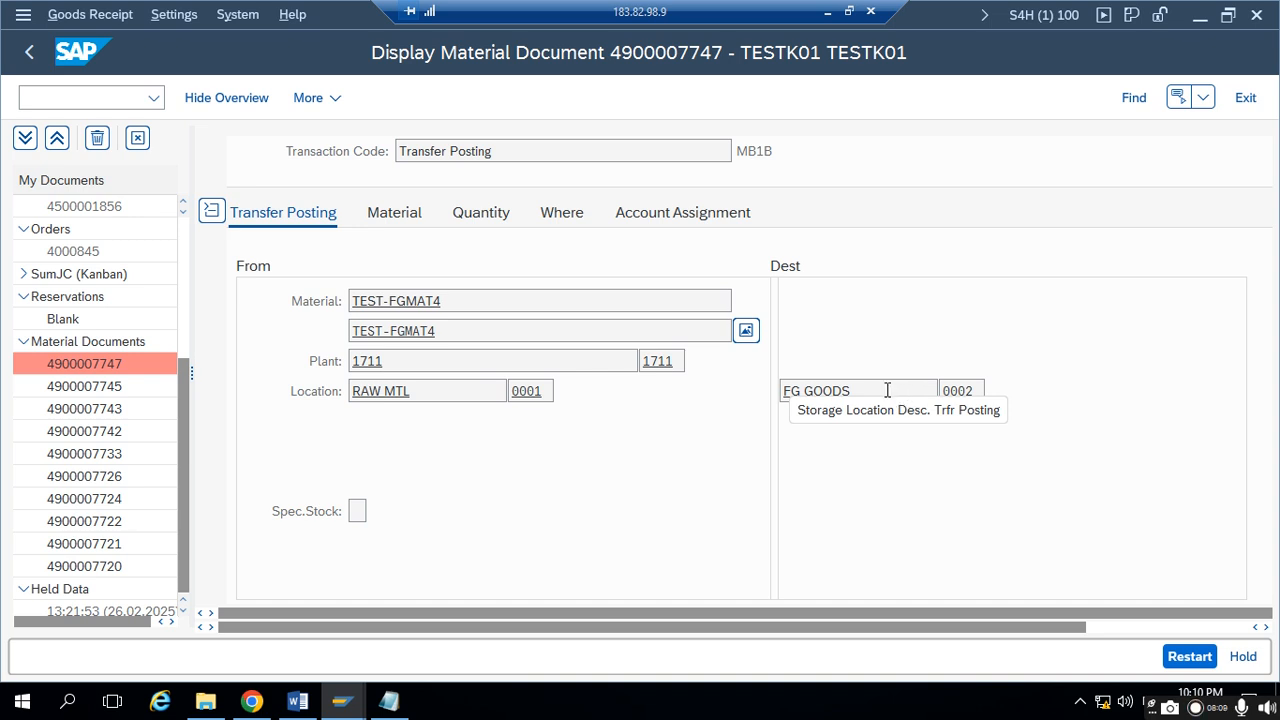
{"action": "left_click", "coordinate": [549, 215]}
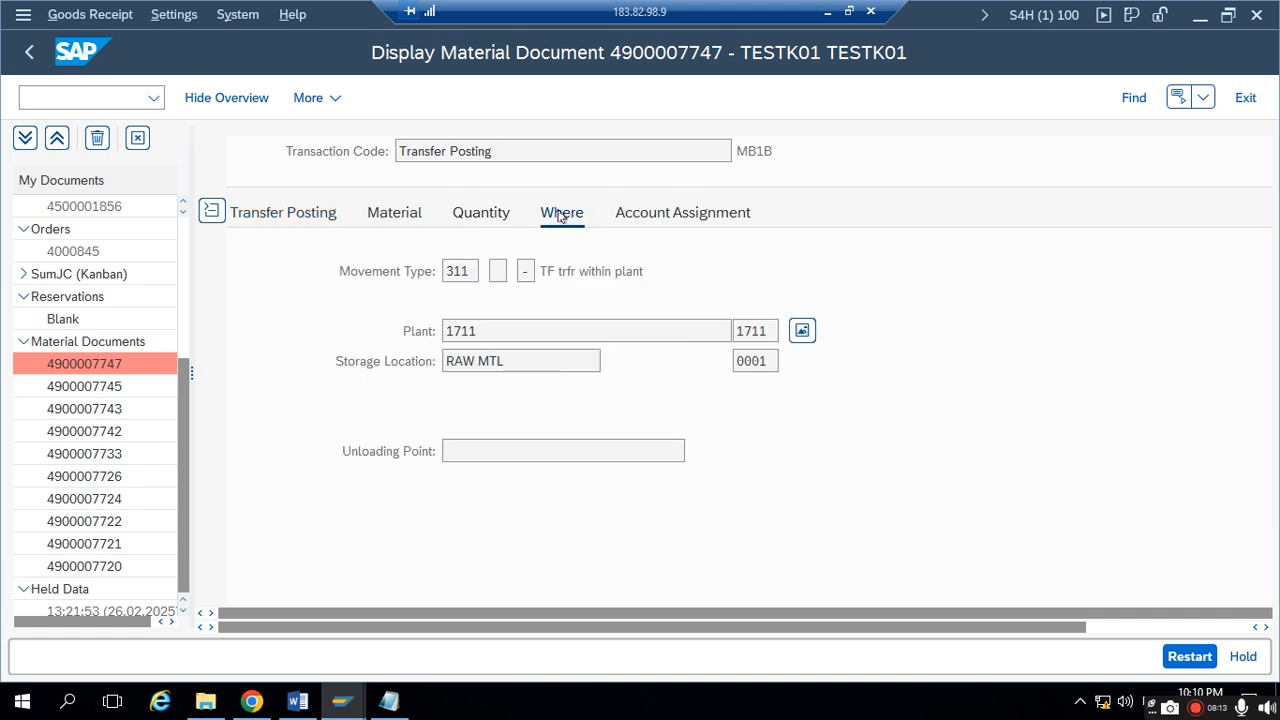
{"action": "left_click_drag", "start_coordinate": [476, 271], "coordinate": [433, 266]}
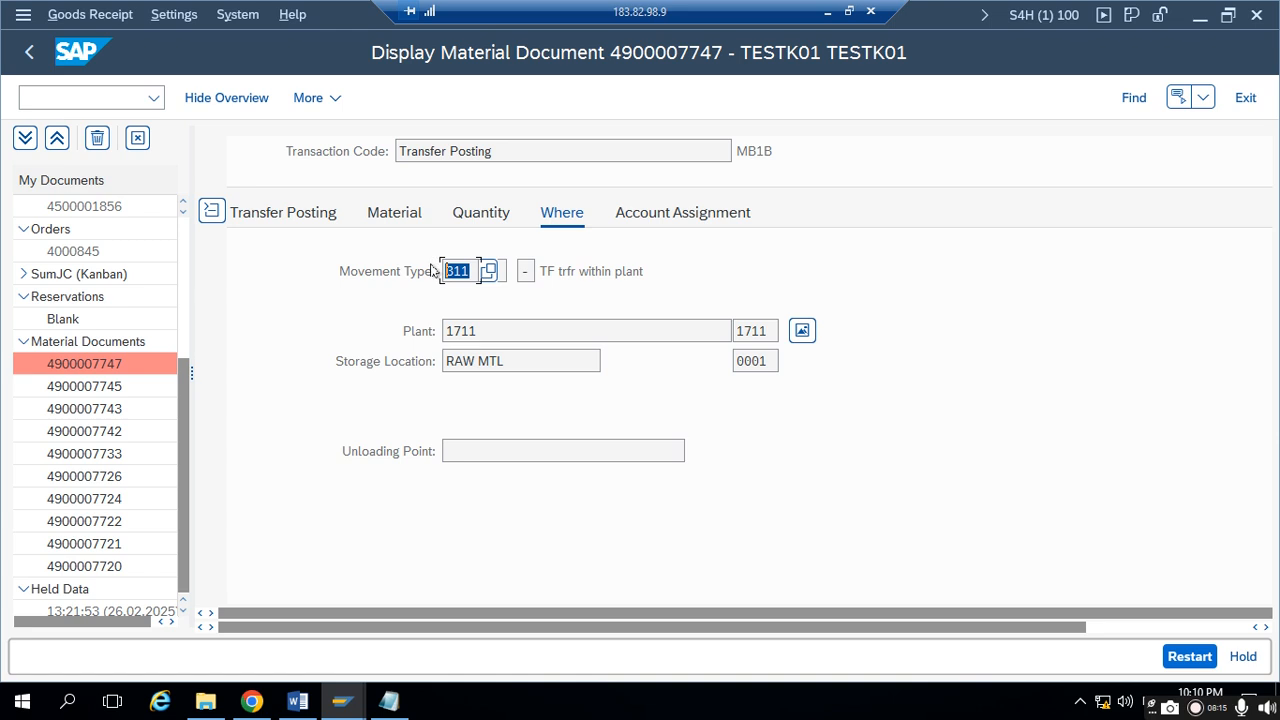
- Add "311 movement type" after "One Step Procedure:" in Notepad and review the noted movement type and material document line
{"action": "left_click", "coordinate": [389, 701]}
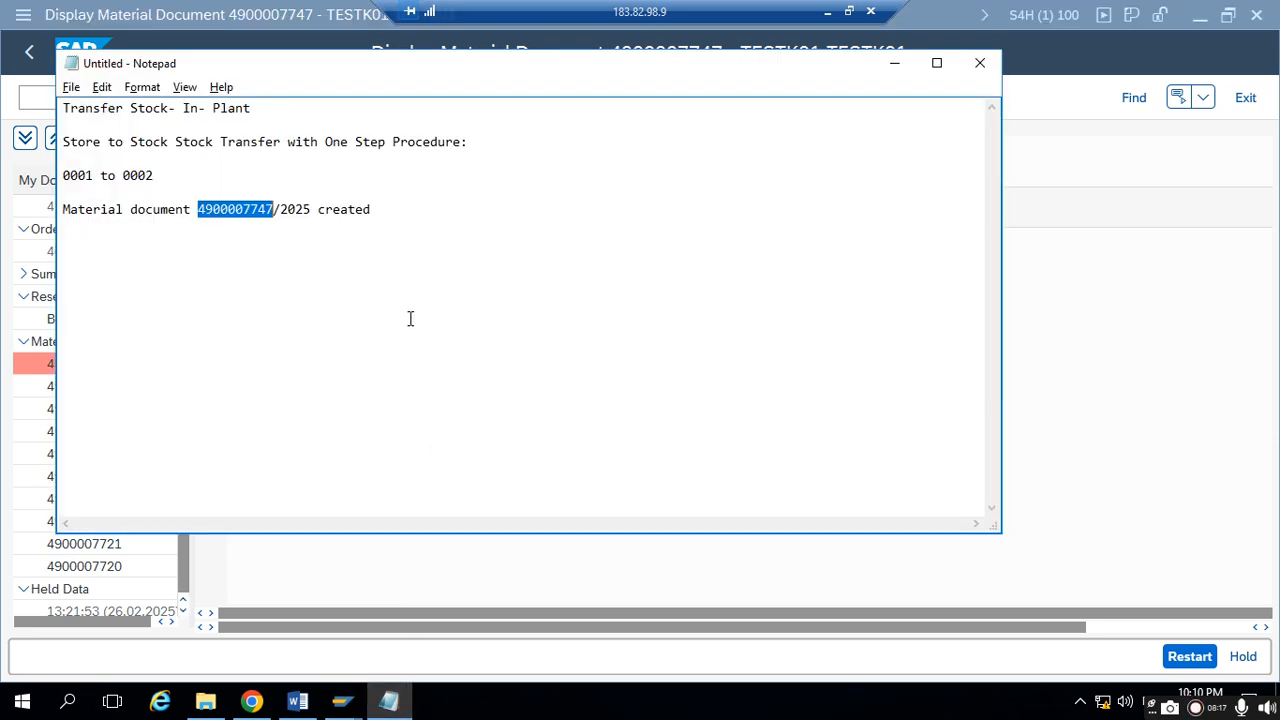
{"action": "left_click", "coordinate": [474, 142]}
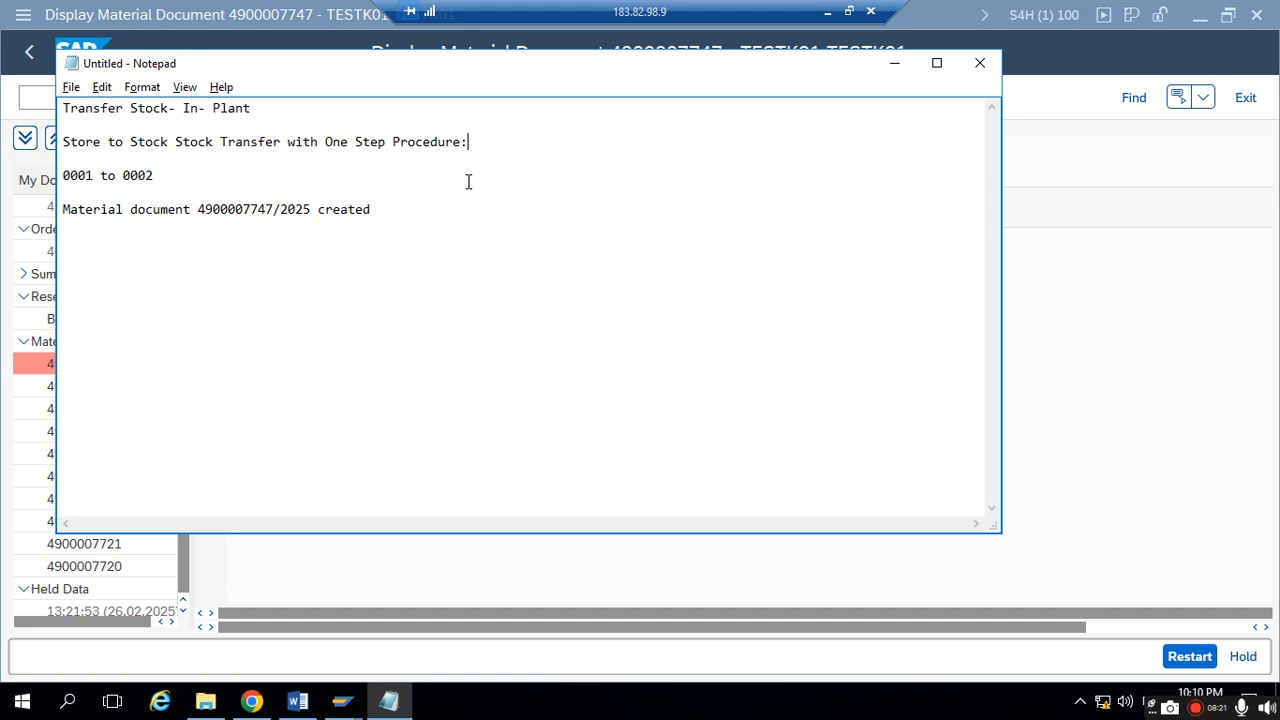
{"action": "key", "text": "alt+Tab"}
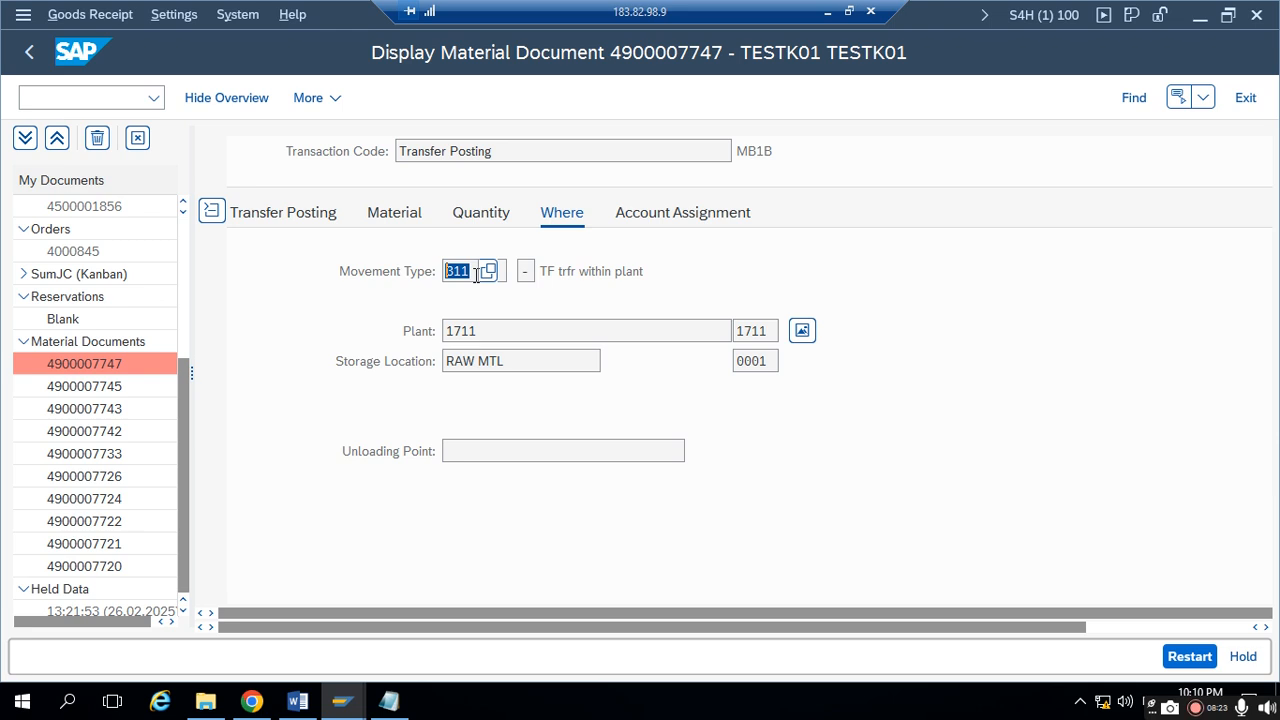
{"action": "key", "text": "alt+Tab"}
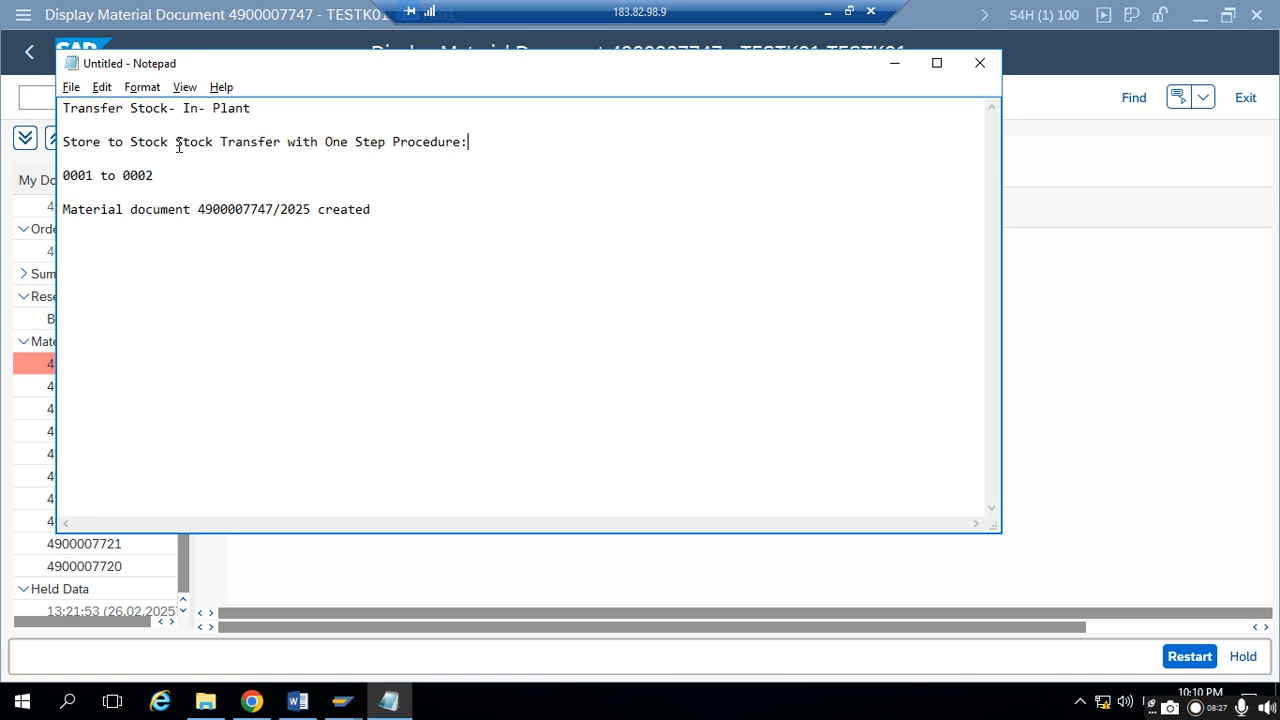
{"action": "left_click", "coordinate": [469, 142]}
{"action": "type", "text": "311 movemen ty"}
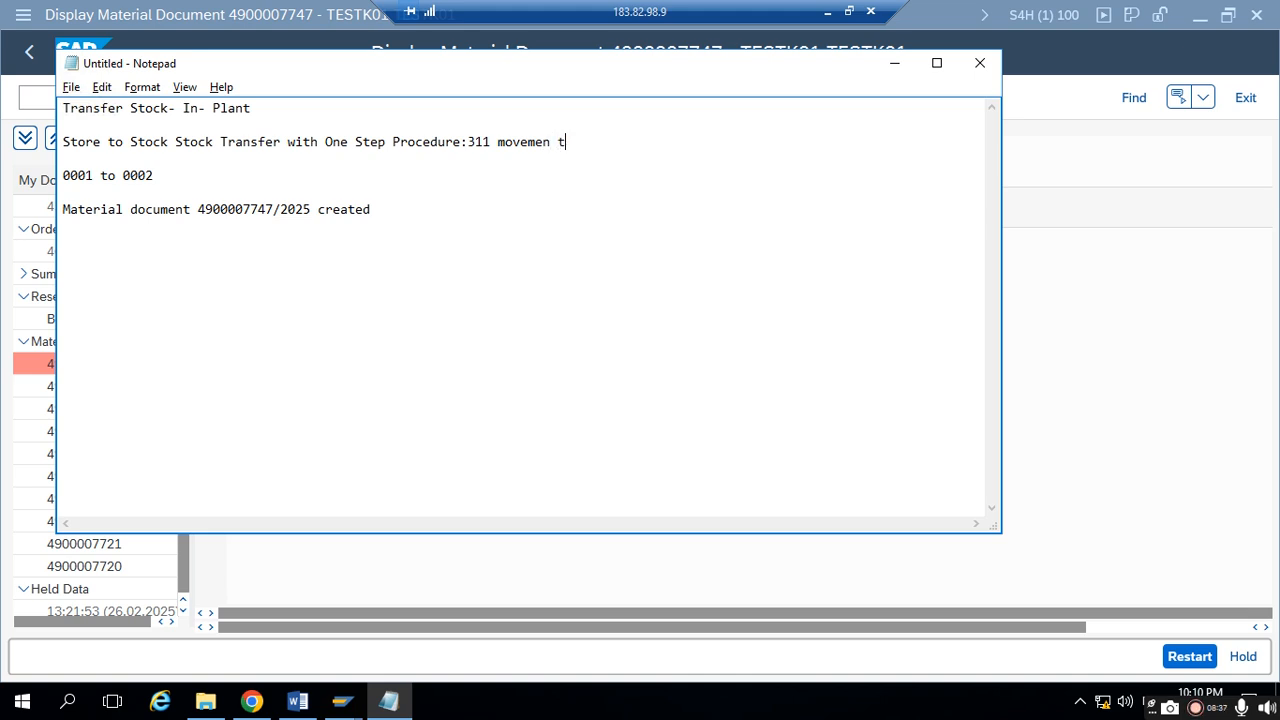
{"action": "key", "text": "BackSpace"}
{"action": "key", "text": "BackSpace"}
{"action": "type", "text": "nt type"}
{"action": "left_click_drag", "start_coordinate": [467, 141], "coordinate": [596, 142]}
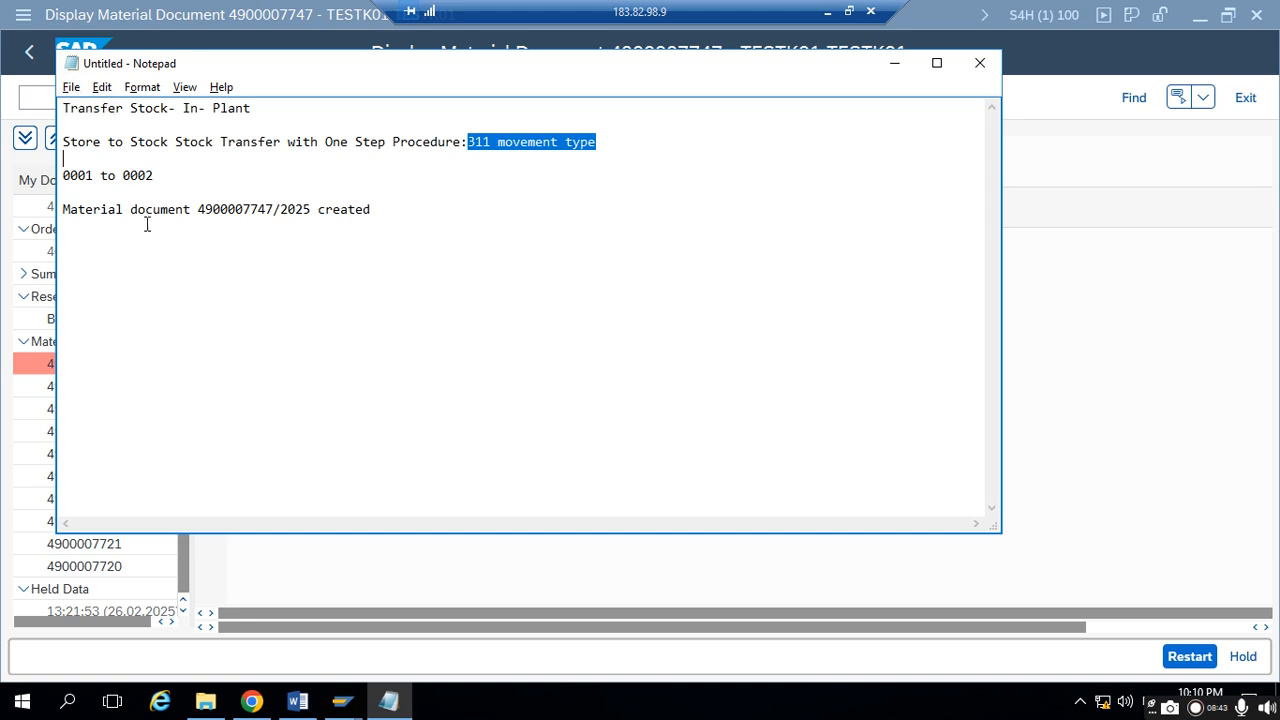
{"action": "left_click_drag", "start_coordinate": [70, 212], "coordinate": [416, 212]}
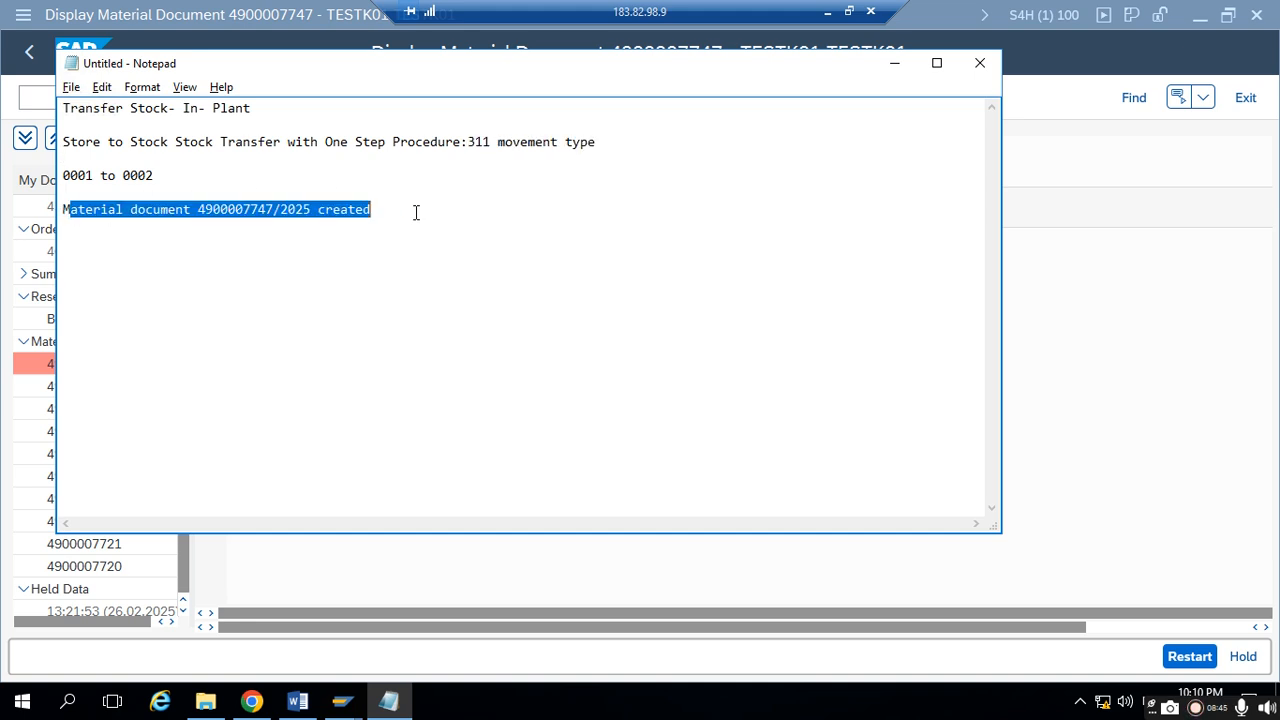
{"action": "left_click", "coordinate": [412, 211]}
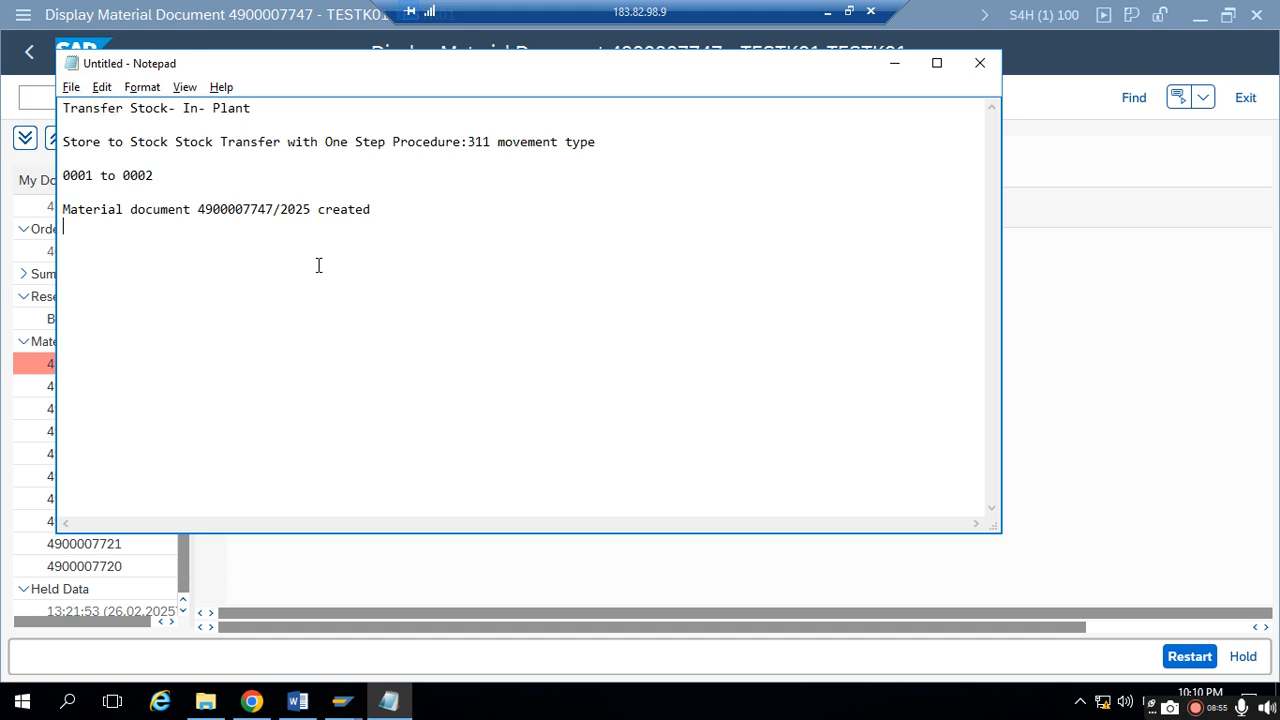
- Return to the material document in SAP and check whether it has any related FI documents
{"action": "left_click", "coordinate": [894, 63]}
{"action": "scroll", "coordinate": [445, 362], "scroll_direction": "up", "scroll_amount": 3}
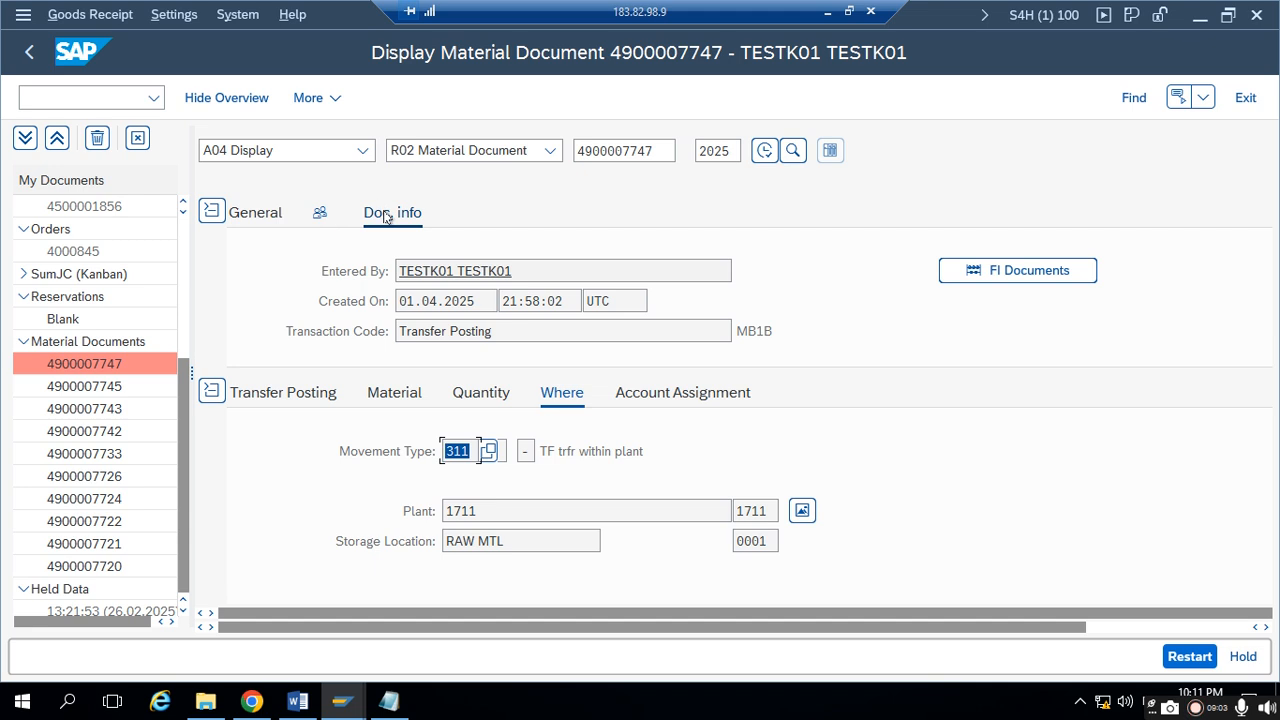
{"action": "left_click", "coordinate": [1050, 272]}
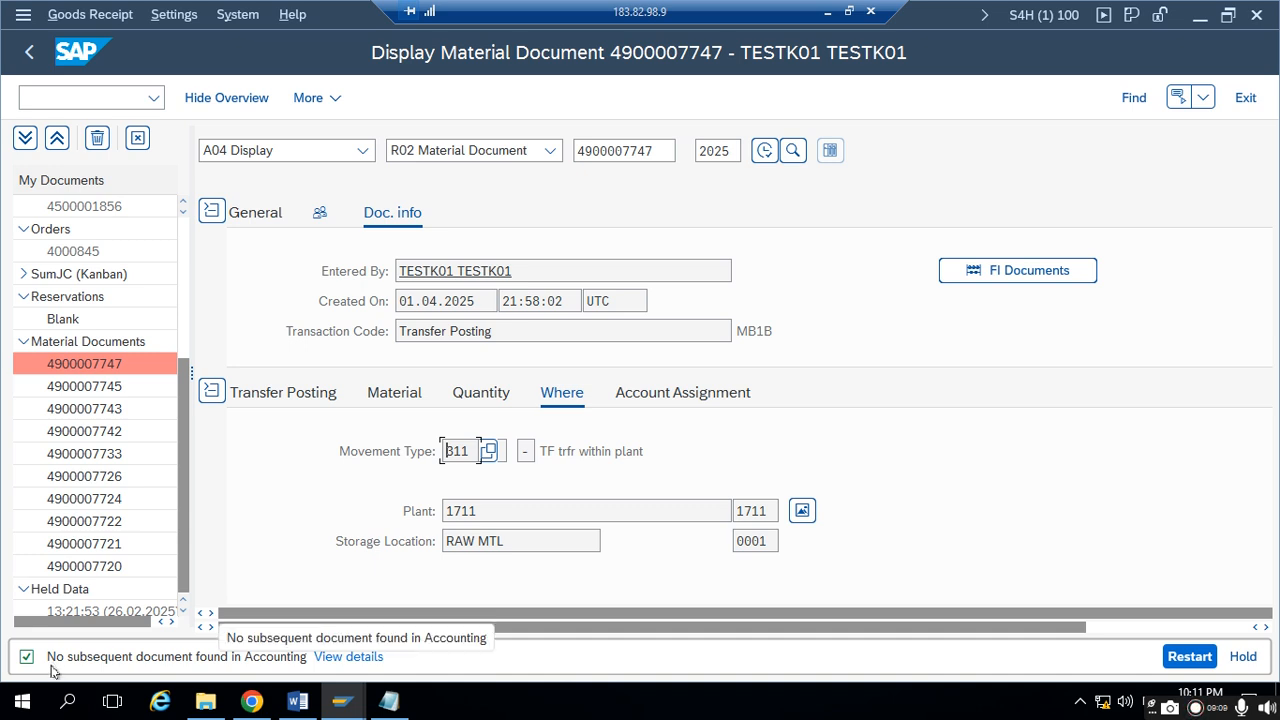
- Add the heading "Reult" directly above the material document line in Notepad
{"action": "left_click", "coordinate": [389, 701]}
{"action": "left_click", "coordinate": [166, 198]}
{"action": "key", "text": "Return"}
{"action": "type", "text": "Resil"}
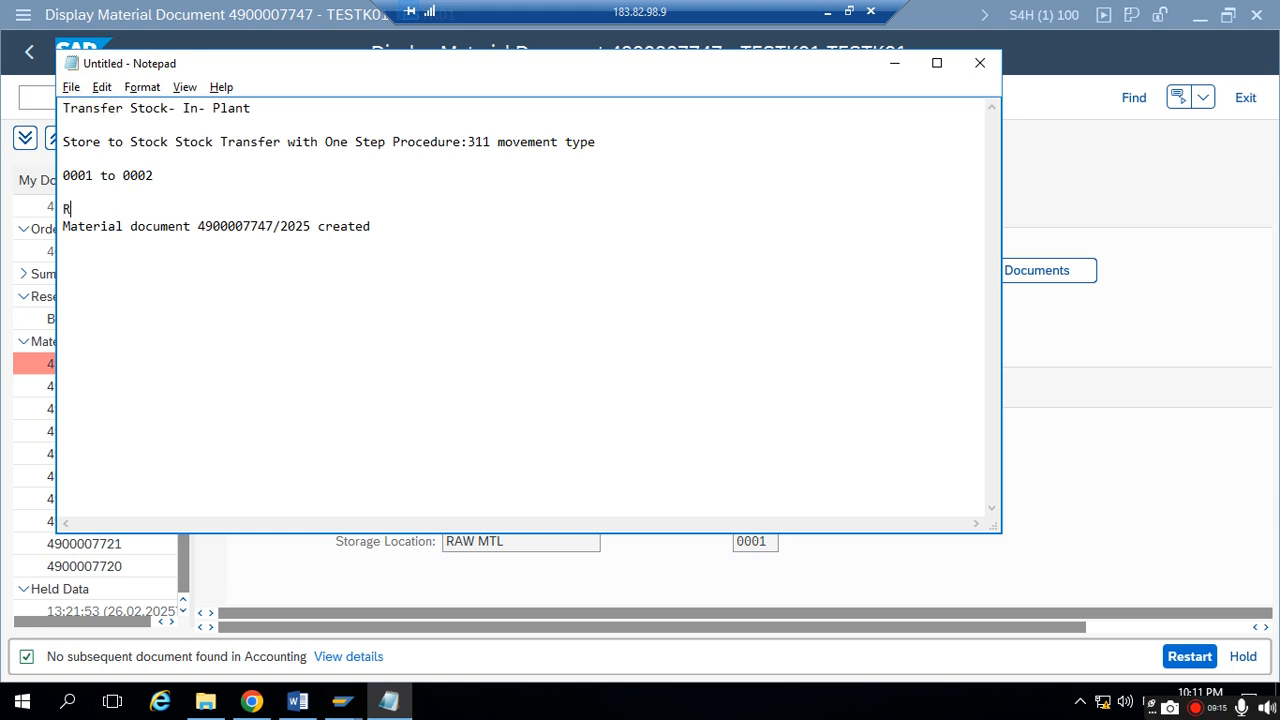
{"action": "key", "text": "BackSpace"}
{"action": "key", "text": "BackSpace"}
{"action": "key", "text": "BackSpace"}
{"action": "type", "text": "ult"}
- Add the line "No Accounting document created" below the material document line in Notepad
{"action": "left_click", "coordinate": [384, 230]}
{"action": "type", "text": "No Account"}
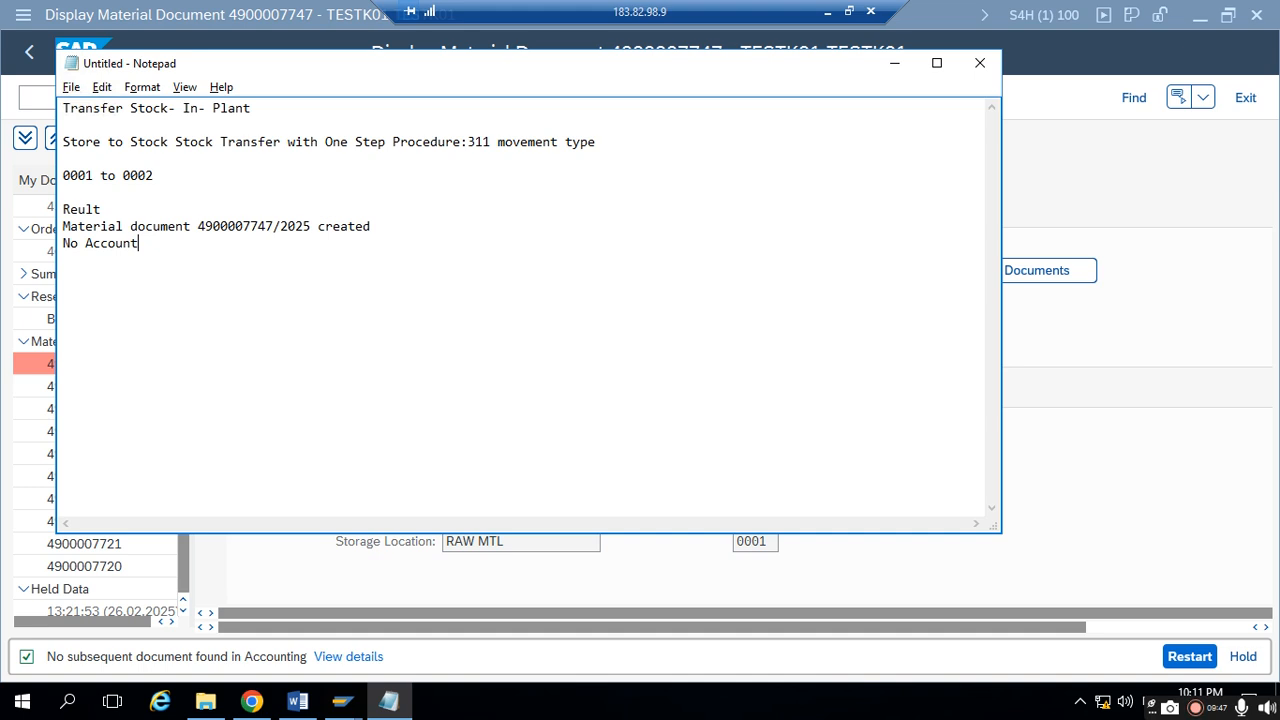
{"action": "type", "text": "ing documen c"}
{"action": "key", "text": "BackSpace"}
{"action": "key", "text": "BackSpace"}
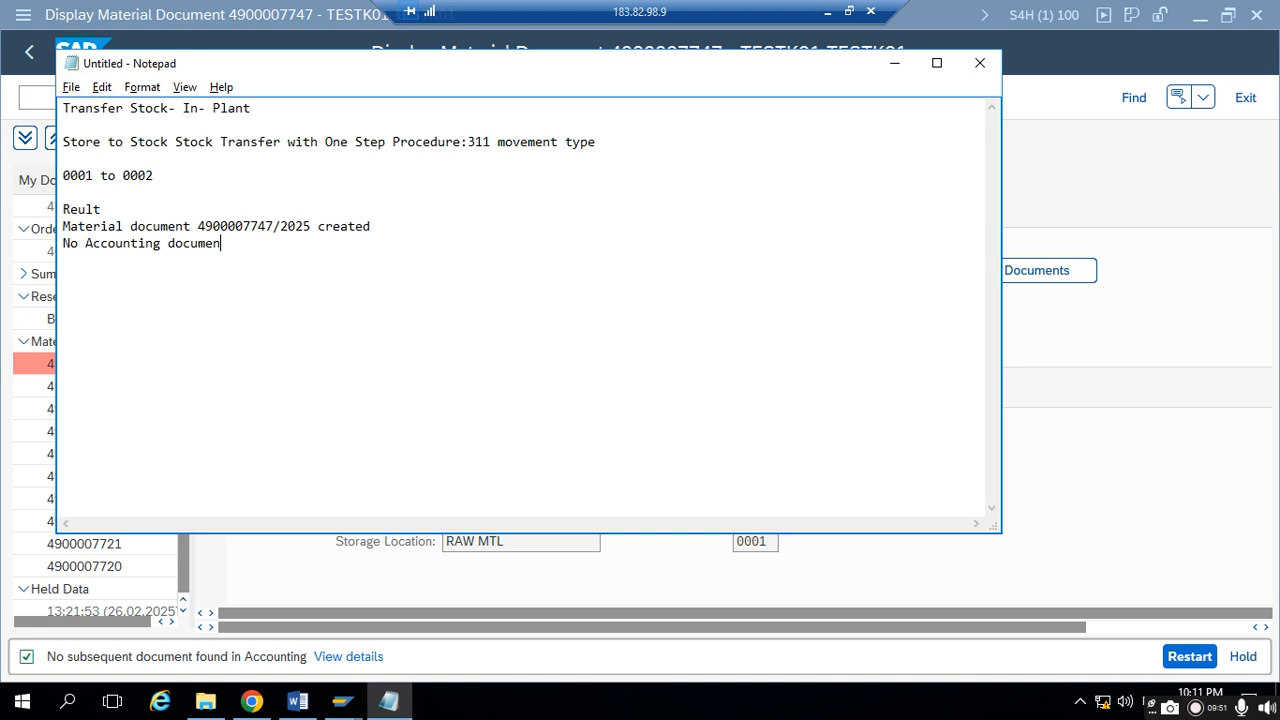
{"action": "type", "text": "created"}
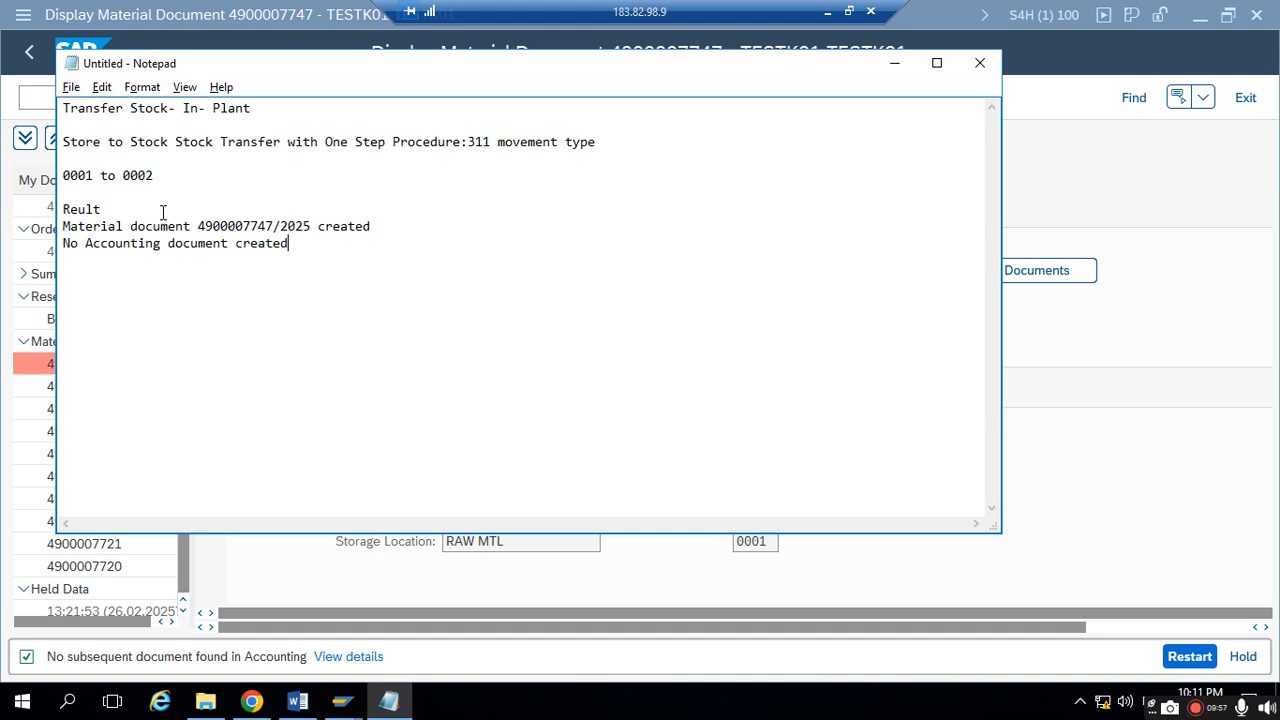
- Review the stock transfer heading in Notepad, then check the quantity and movement type details of the material document in SAP
{"action": "left_click_drag", "start_coordinate": [163, 142], "coordinate": [318, 150]}
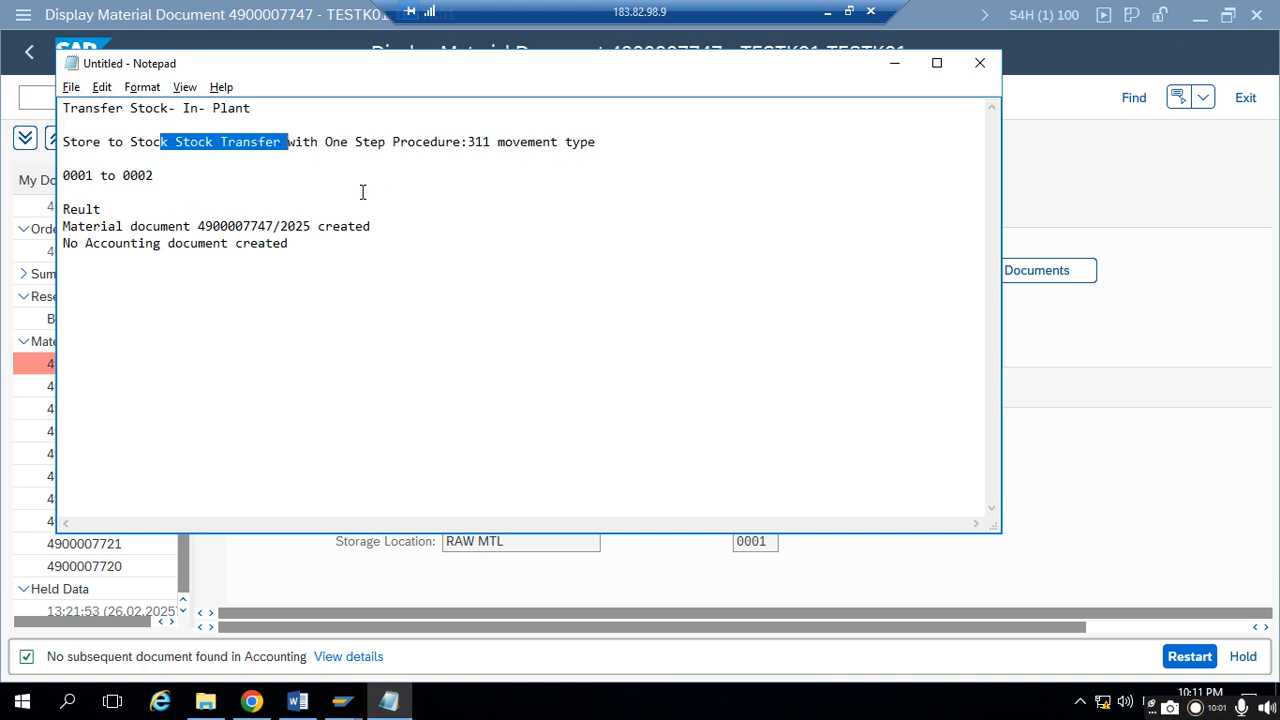
{"action": "left_click", "coordinate": [891, 66]}
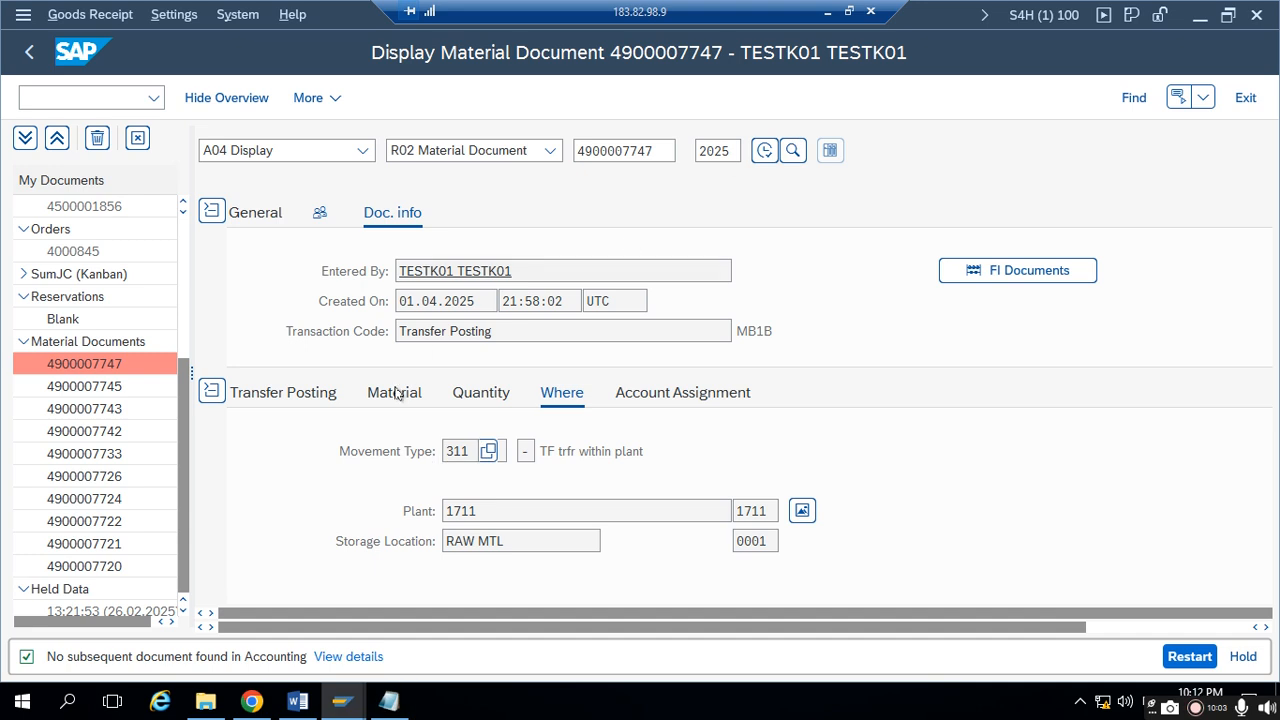
{"action": "left_click", "coordinate": [463, 397]}
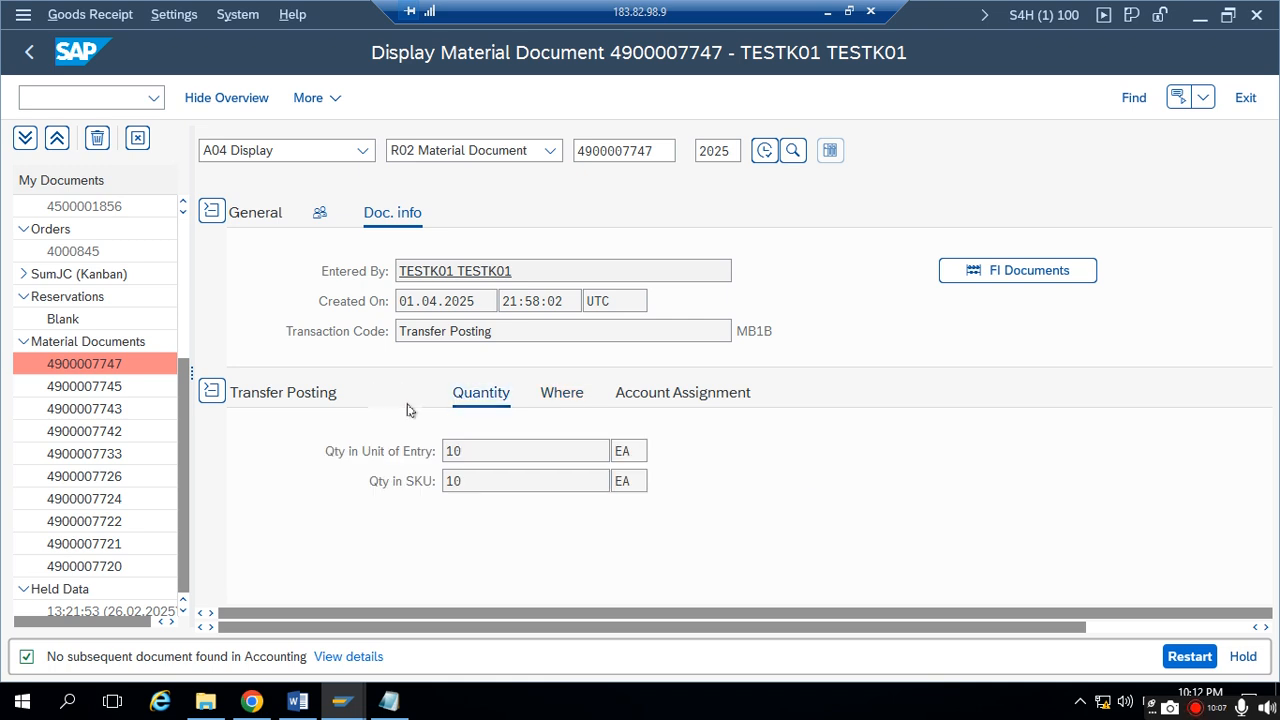
{"action": "left_click", "coordinate": [555, 392]}
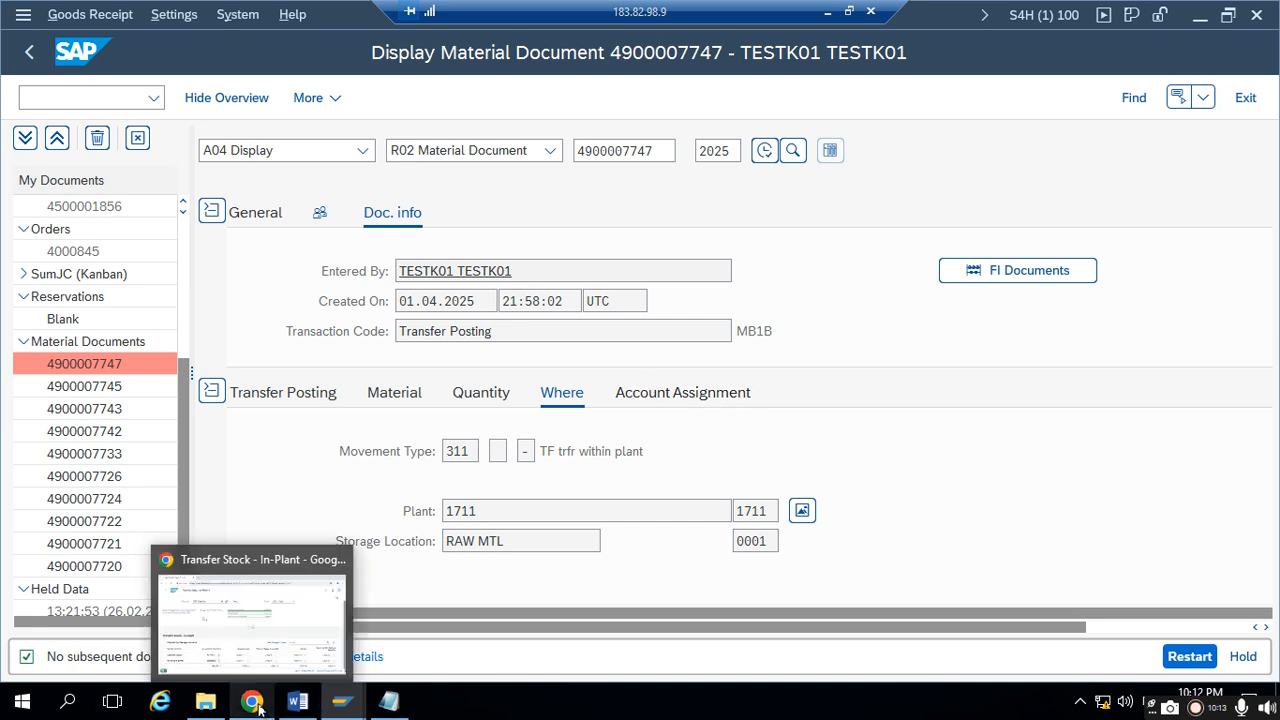
- Add the heading "Store to Store Stock Transfer with Two Step Procedure" a few lines below the results in Notepad
{"action": "left_click", "coordinate": [393, 707]}
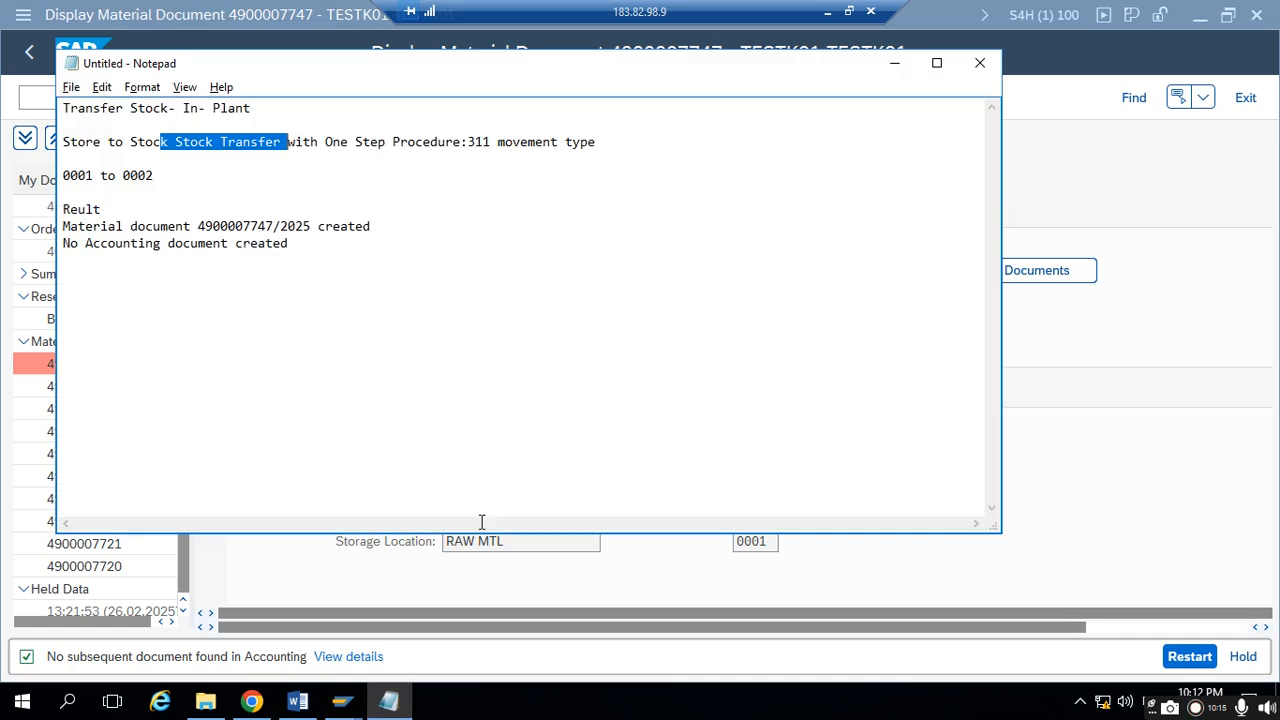
{"action": "left_click", "coordinate": [338, 259]}
{"action": "key", "text": "Return"}
{"action": "type", "text": "Stoc"}
{"action": "key", "text": "BackSpace"}
{"action": "key", "text": "BackSpace"}
{"action": "key", "text": "BackSpace"}
{"action": "type", "text": "ore to Store Stock Transfer"}
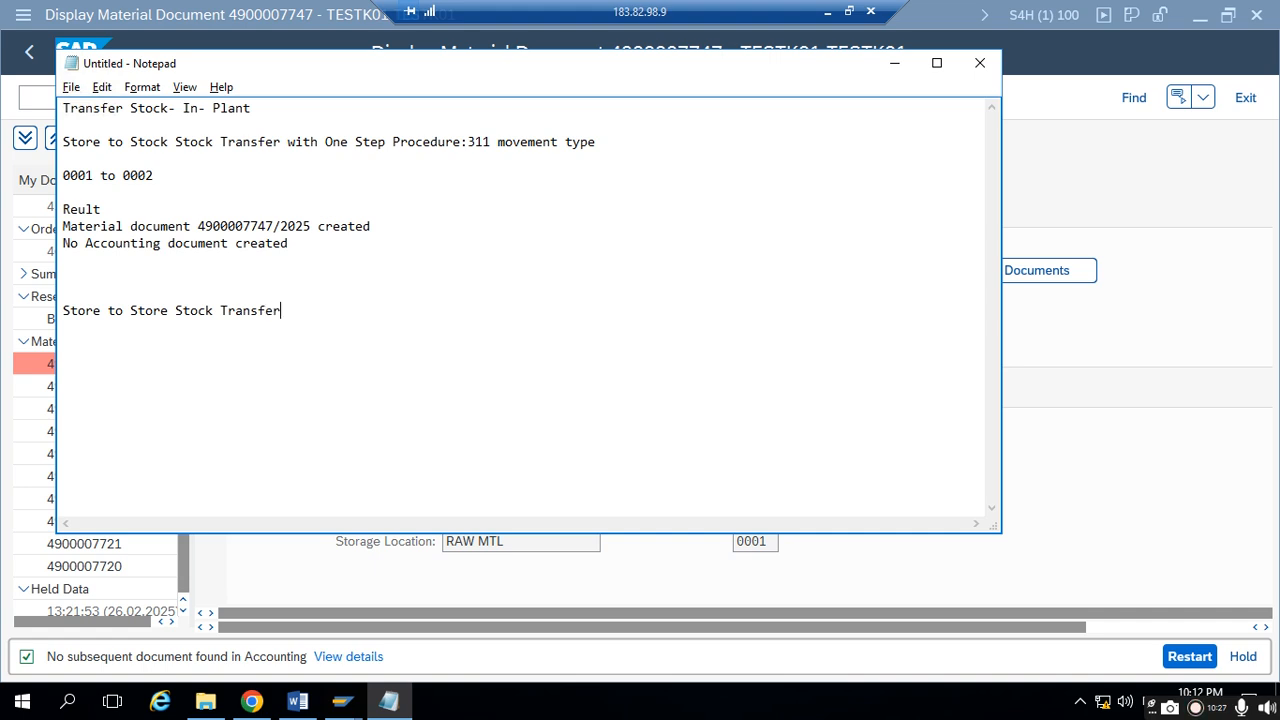
{"action": "type", "text": " with Two Step Prociu"}
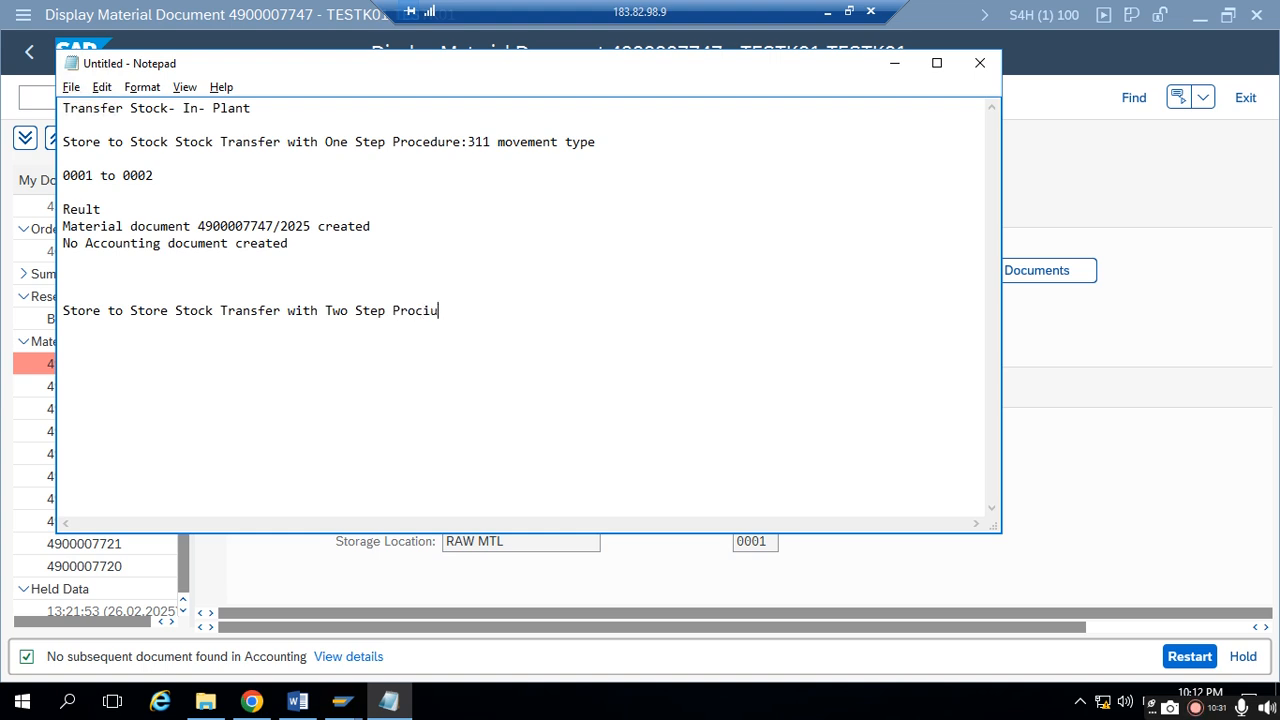
{"action": "key", "text": "BackSpace"}
{"action": "key", "text": "BackSpace"}
{"action": "type", "text": "edure"}
- Minimize Notepad and the remote desktop session to switch to the Stock transfers presentation in PowerPoint
{"action": "left_click", "coordinate": [894, 63]}
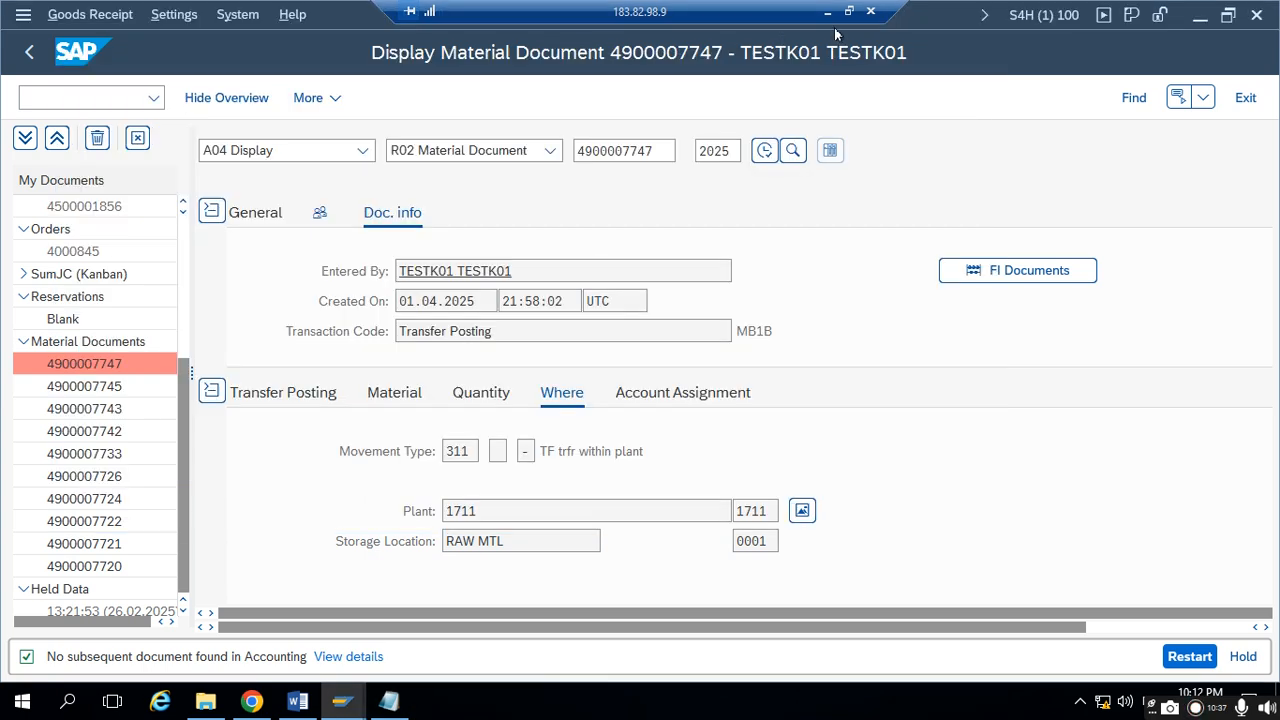
{"action": "left_click", "coordinate": [828, 11]}
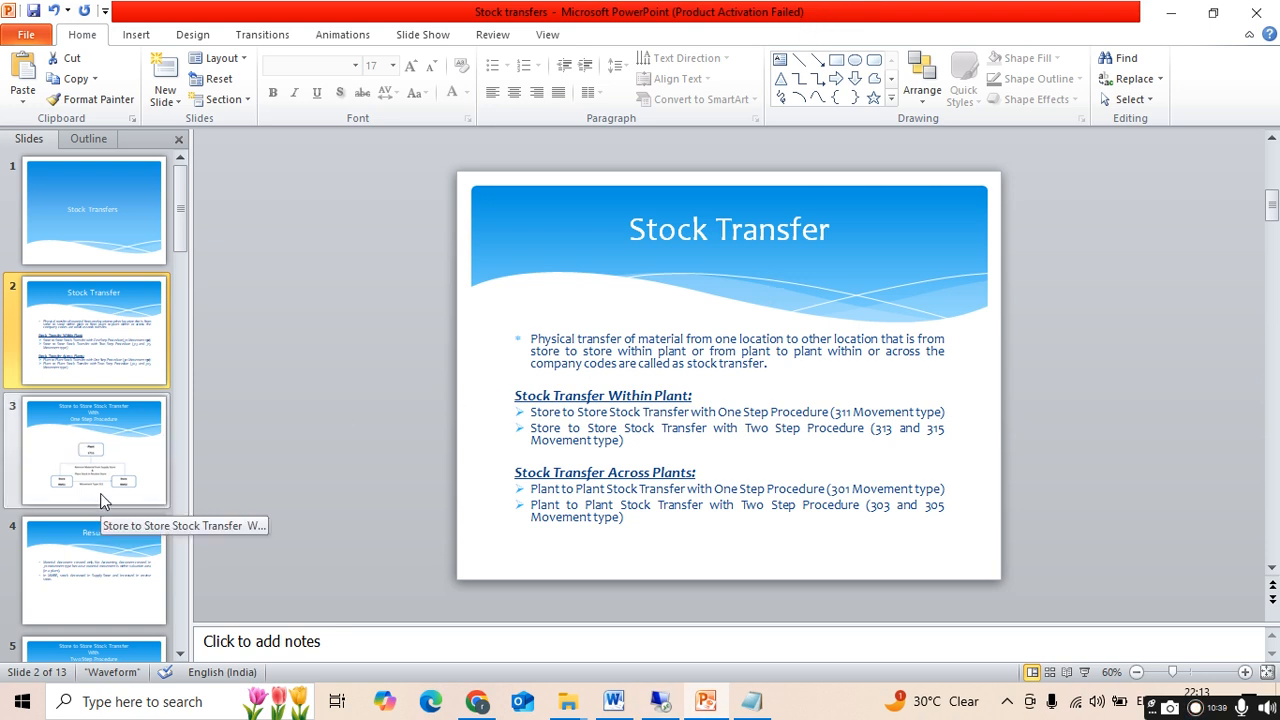
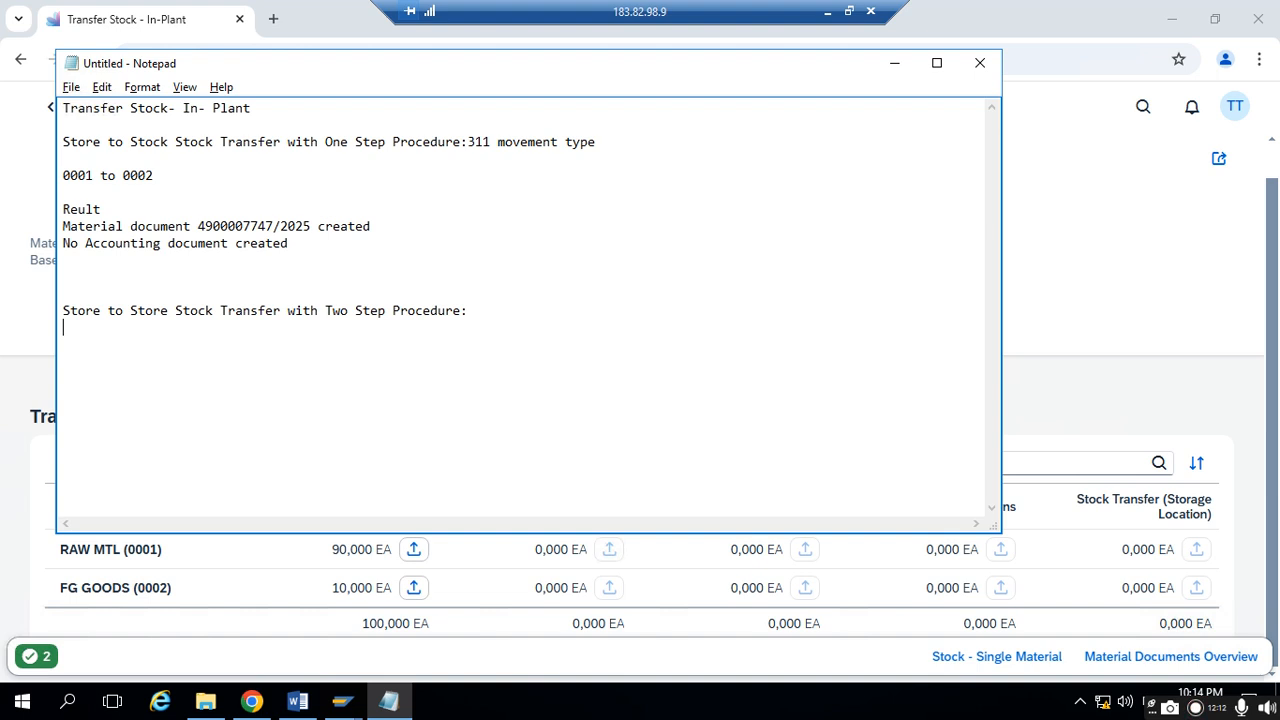
- Note the starting quantities "0001: 90" and "0002: 10" below the two-step procedure heading in Notepad
{"action": "type", "text": "0001"}
{"action": "left_click", "coordinate": [894, 63]}
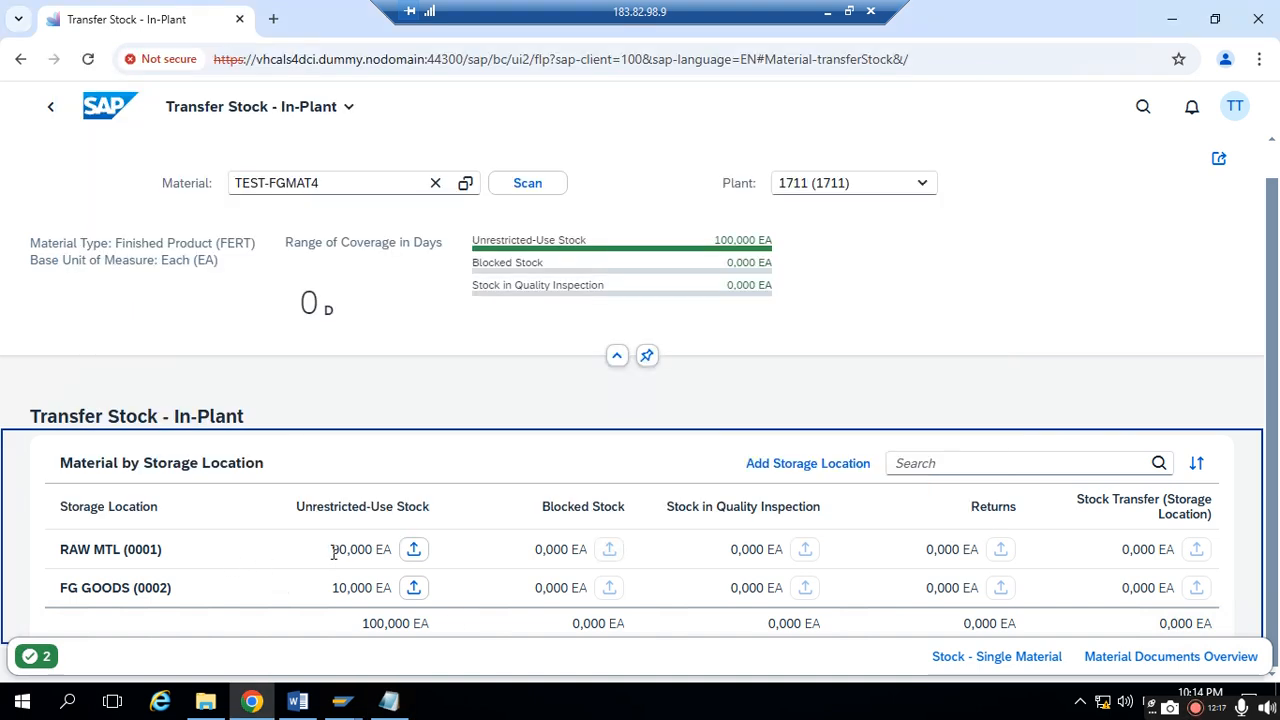
{"action": "left_click", "coordinate": [388, 701]}
{"action": "type", "text": "90"}
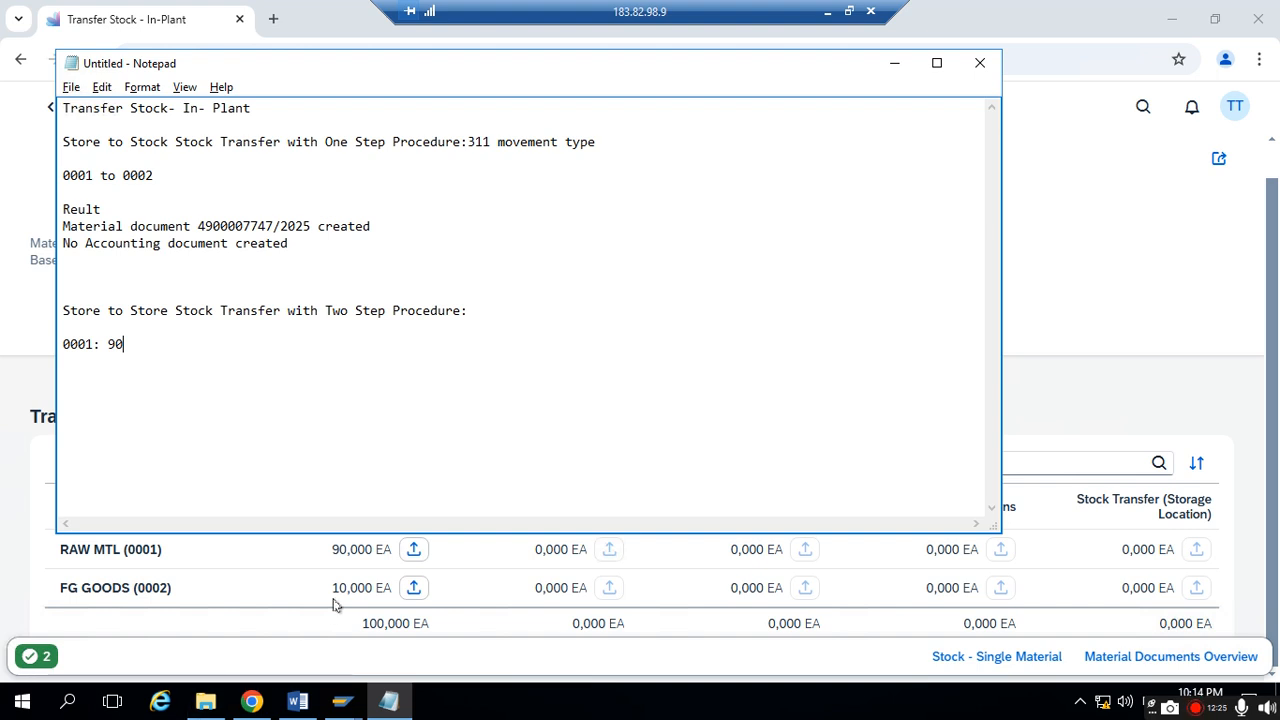
{"action": "type", "text": "002: 10"}
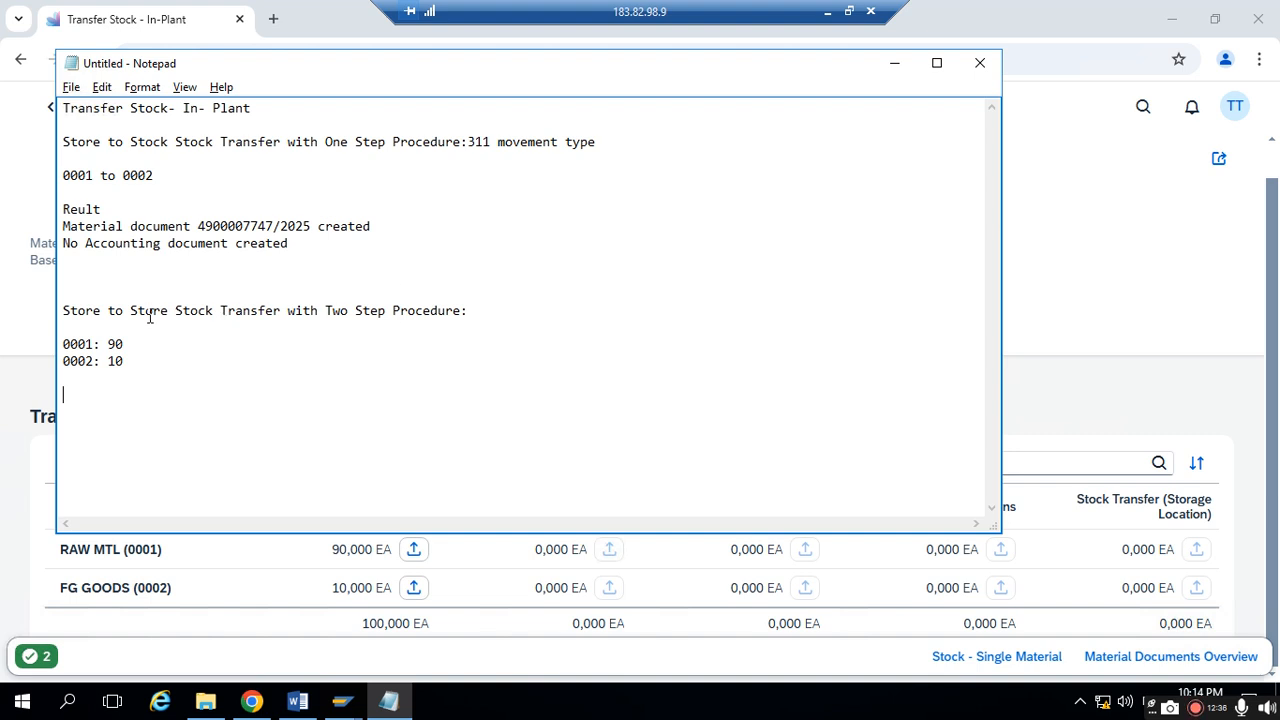
- Add the lines "transfer stock from 0002 to 0001" and "Qty: 10" below the starting quantities in Notepad
{"action": "left_click_drag", "start_coordinate": [73, 314], "coordinate": [486, 303]}
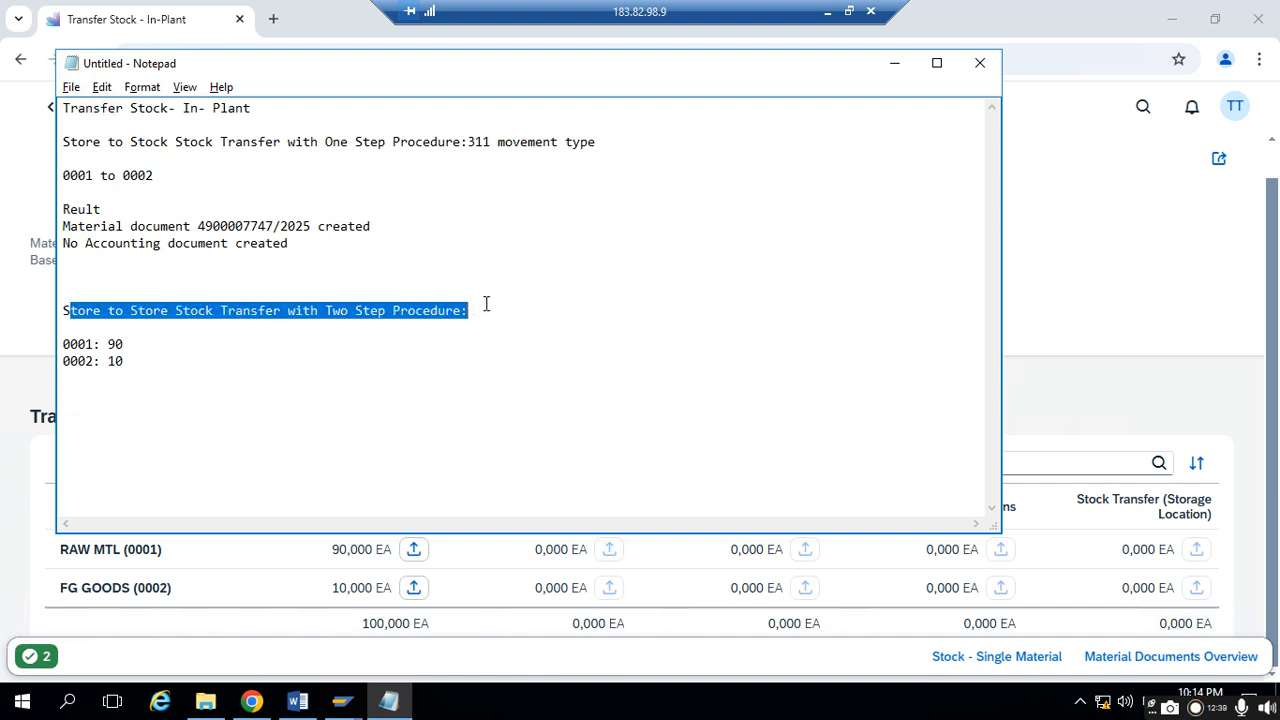
{"action": "left_click", "coordinate": [177, 368]}
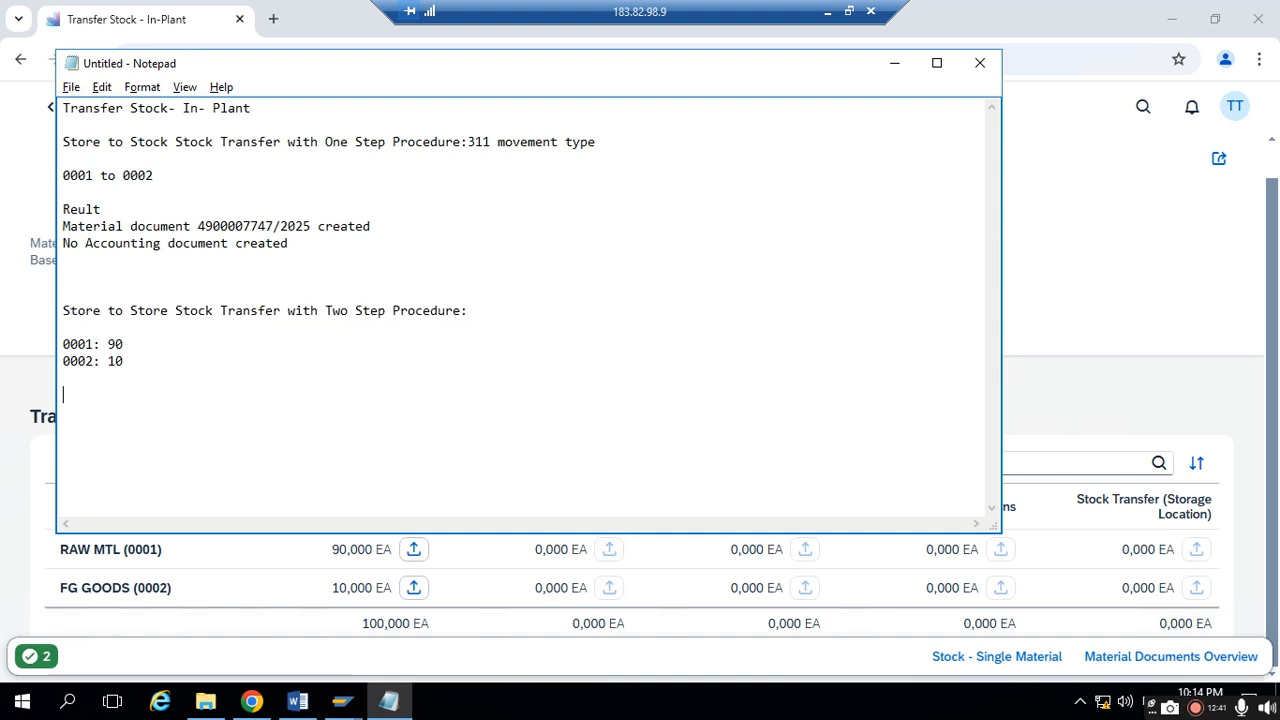
{"action": "type", "text": "trans"}
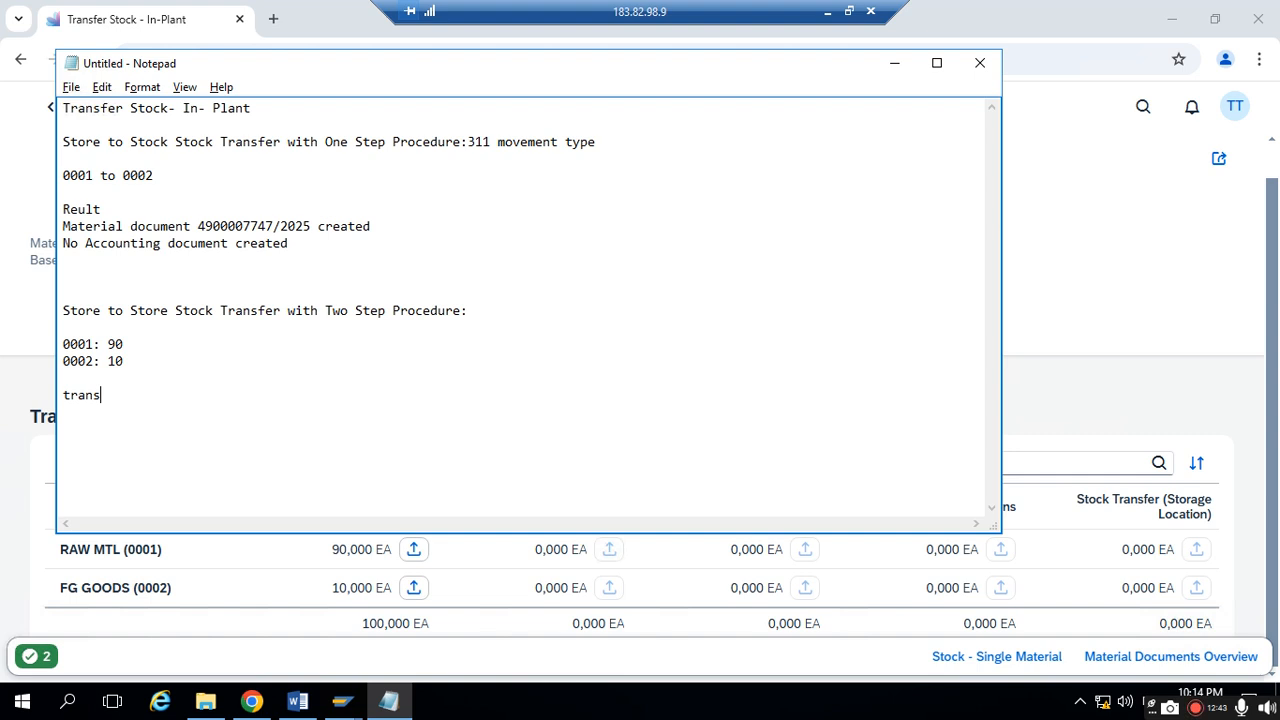
{"action": "type", "text": "fer stock from 0002"}
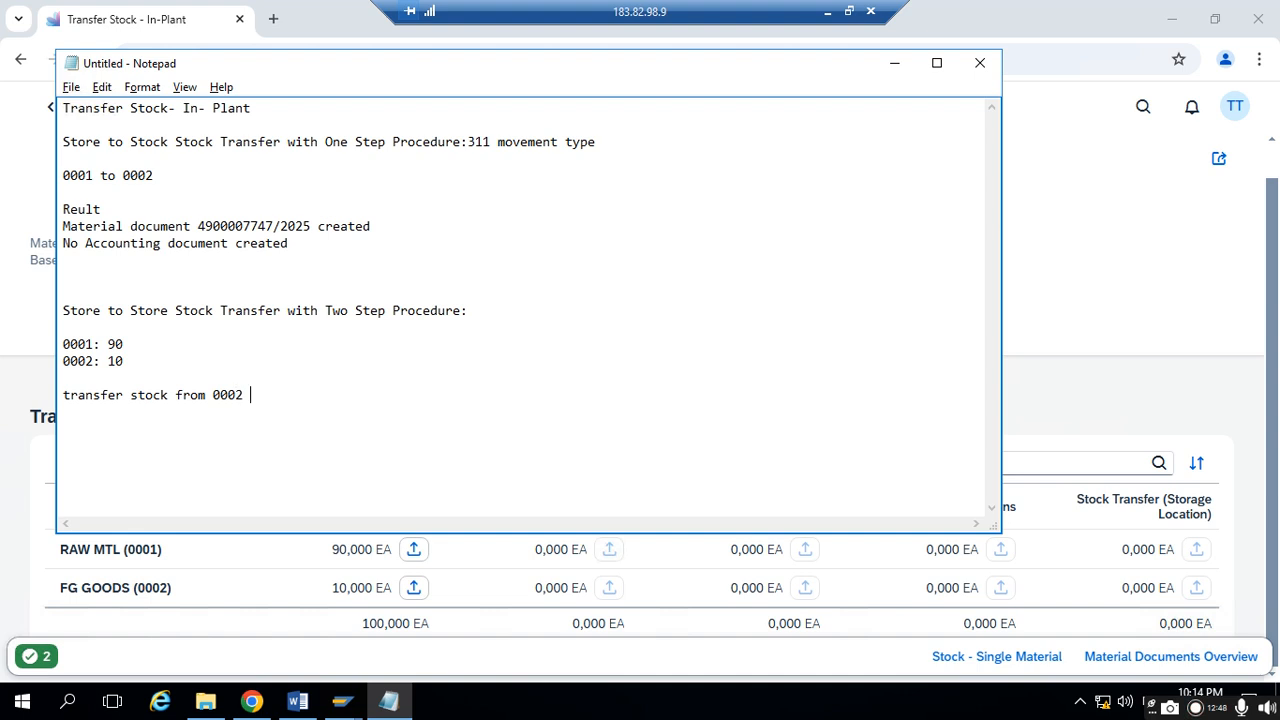
{"action": "type", "text": " to 0001 "}
{"action": "type", "text": "Qty"}
{"action": "type", "text": ": 10"}
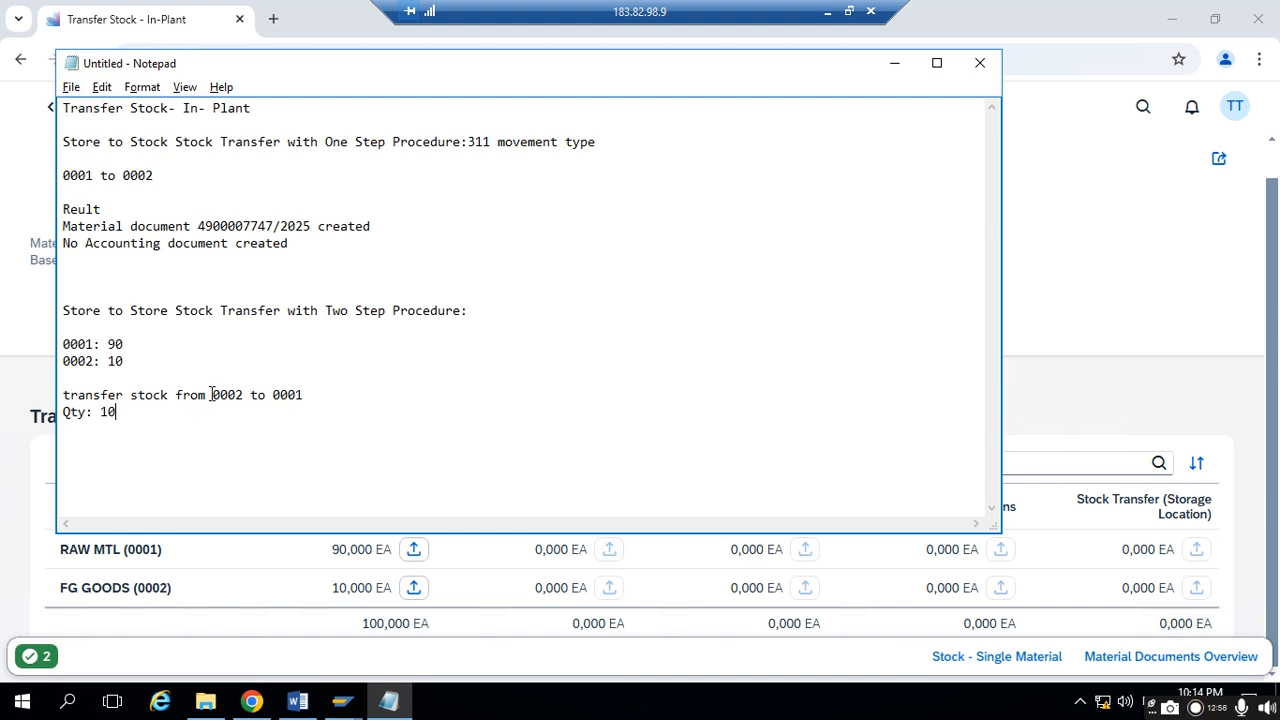
- Switch back to SAP and start a transfer from FG GOODS (0002) unrestricted-use stock to RAW MTL (0001) Stock Transfer (Storage Location)
{"action": "left_click_drag", "start_coordinate": [211, 394], "coordinate": [340, 394]}
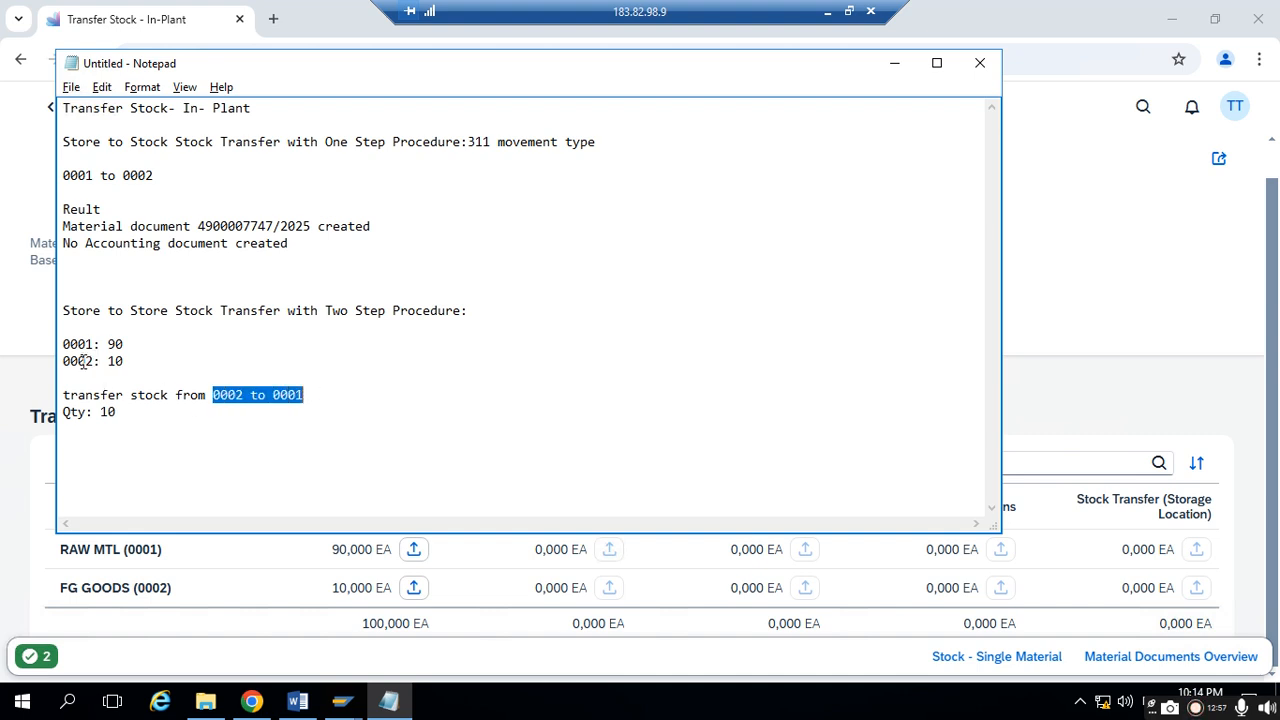
{"action": "mouse_move", "coordinate": [61, 361]}
{"action": "left_mouse_down"}
{"action": "mouse_move", "coordinate": [148, 362]}
{"action": "mouse_move", "coordinate": [132, 361]}
{"action": "mouse_move", "coordinate": [140, 344]}
{"action": "mouse_move", "coordinate": [62, 344]}
{"action": "left_mouse_up"}
{"action": "left_click", "coordinate": [132, 364]}
{"action": "left_click", "coordinate": [895, 66]}
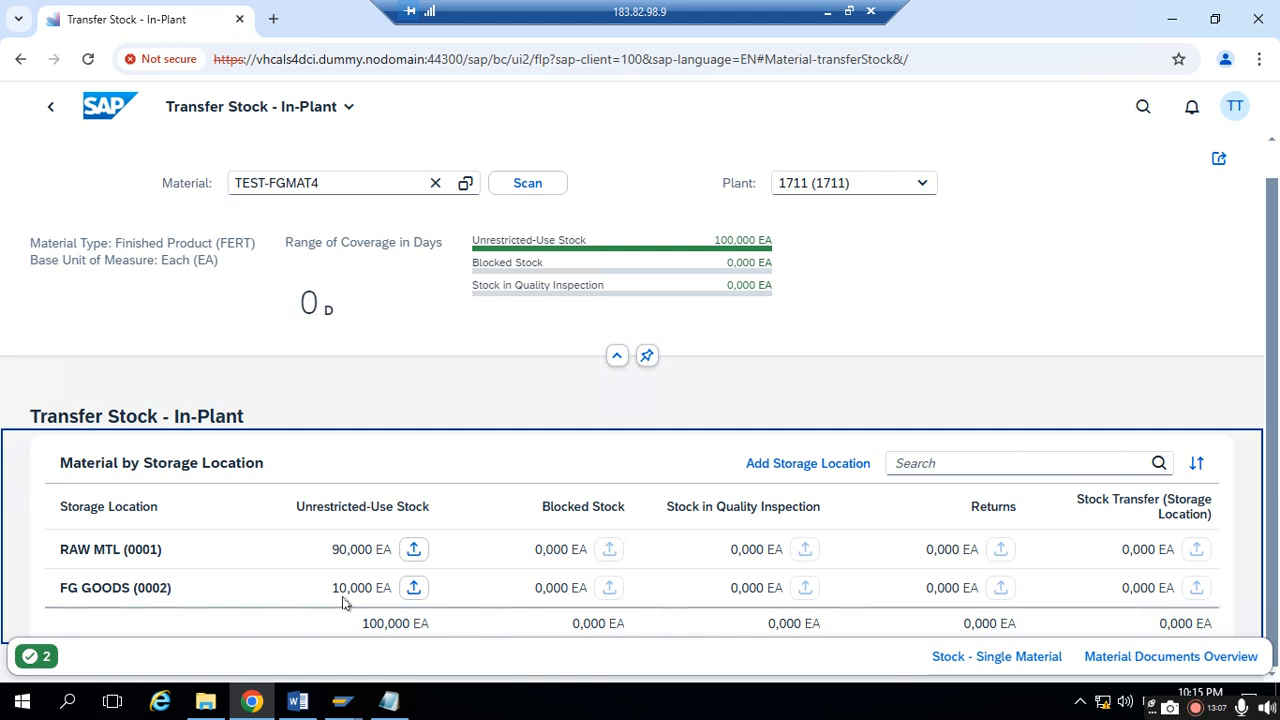
{"action": "left_click_drag", "start_coordinate": [138, 589], "coordinate": [196, 593]}
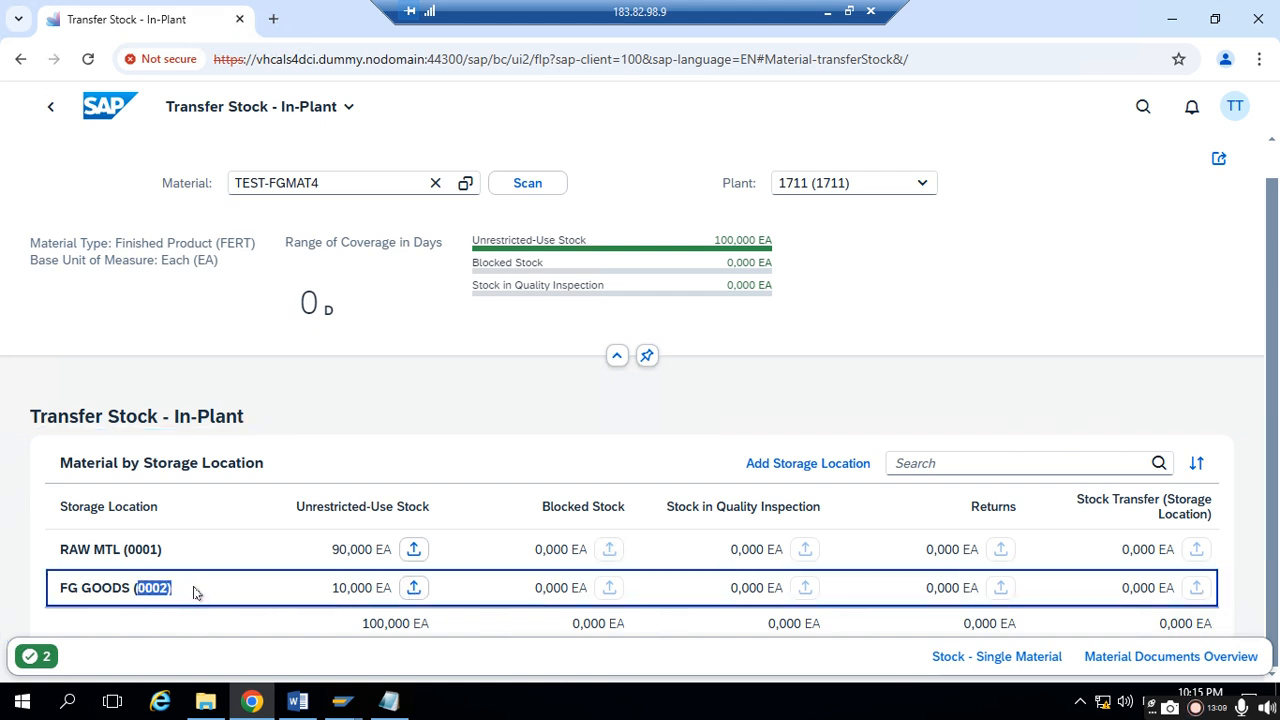
{"action": "left_click", "coordinate": [413, 588]}
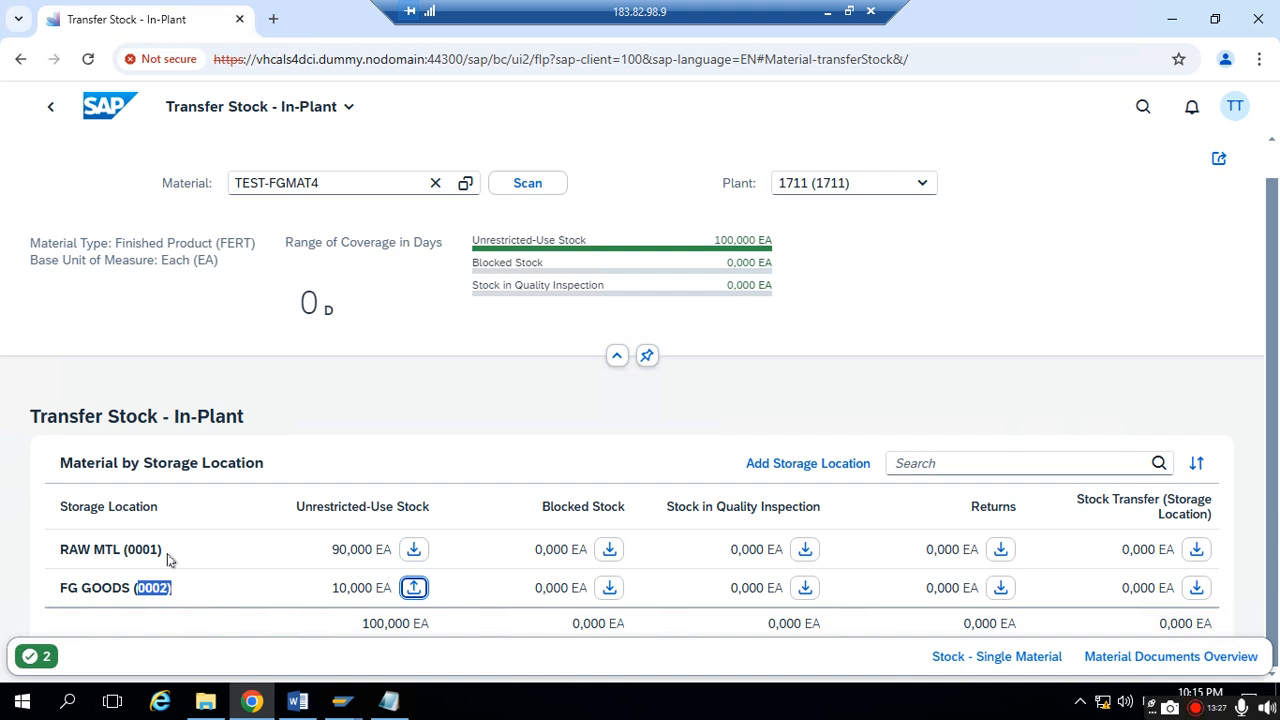
{"action": "left_click_drag", "start_coordinate": [125, 549], "coordinate": [163, 554]}
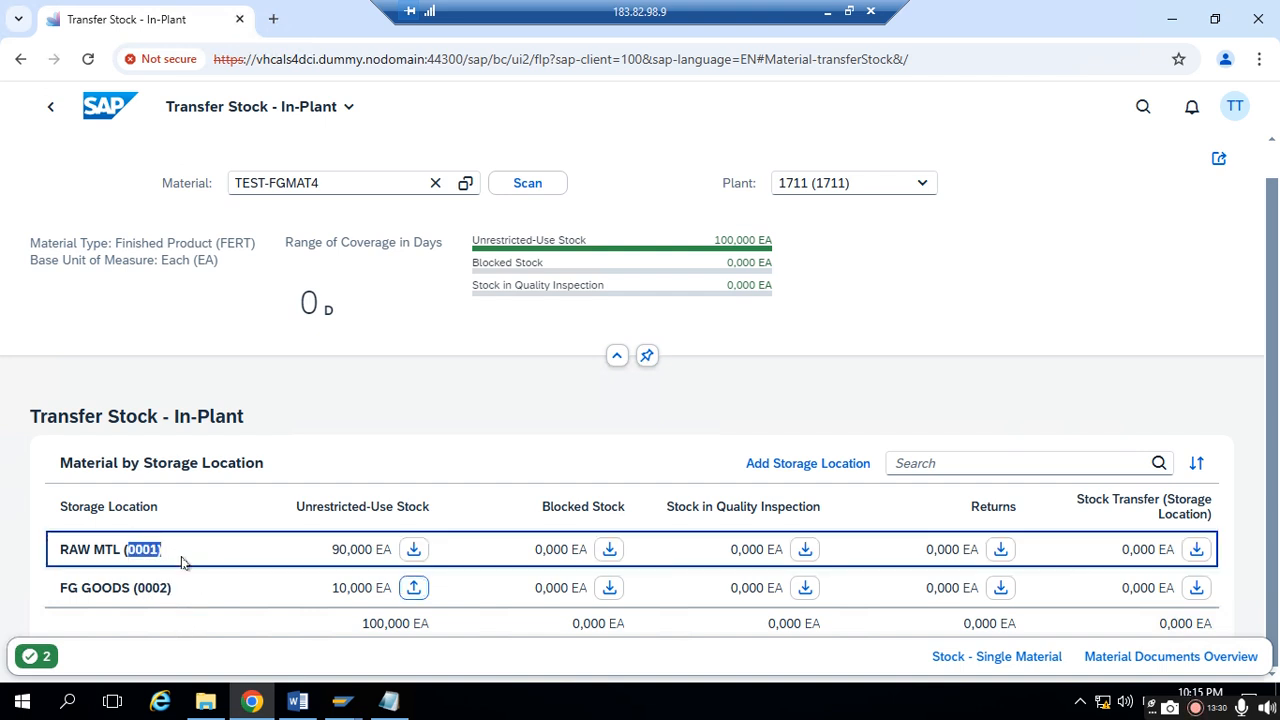
{"action": "left_click", "coordinate": [1198, 551]}
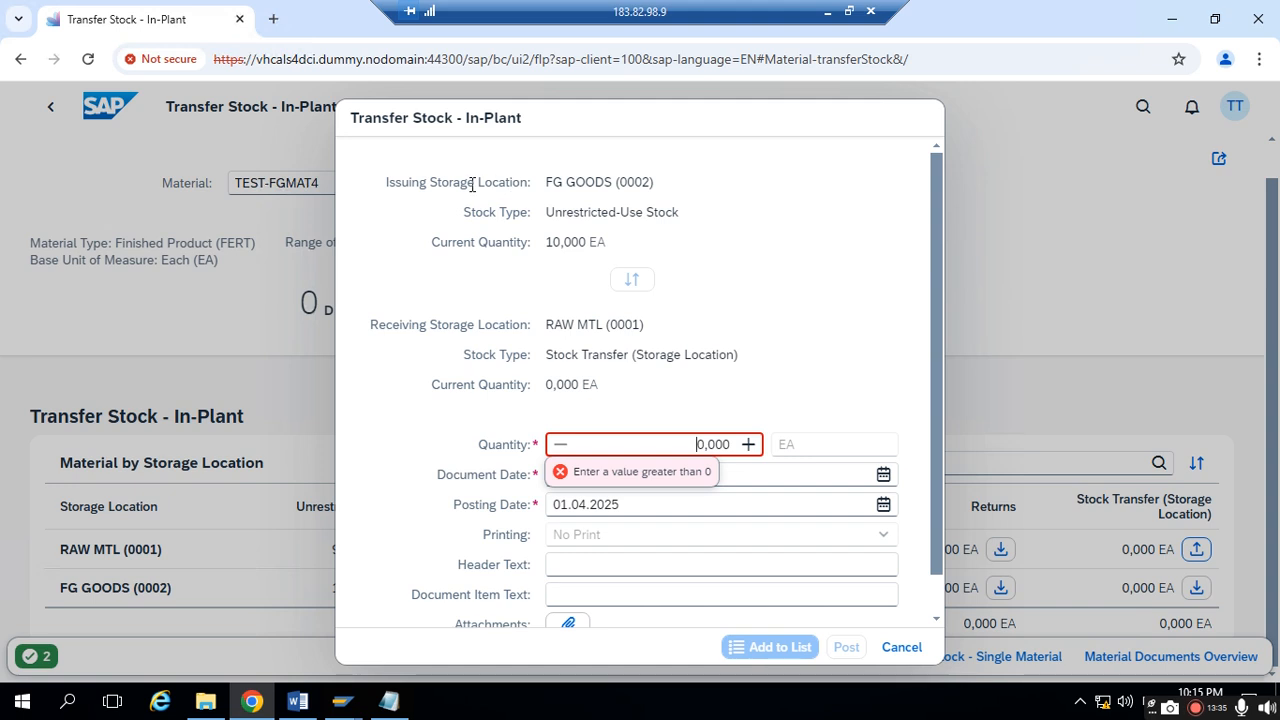
- Review the issuing and receiving storage locations, stock types and current quantities in the transfer dialog
{"action": "left_click_drag", "start_coordinate": [403, 185], "coordinate": [663, 192]}
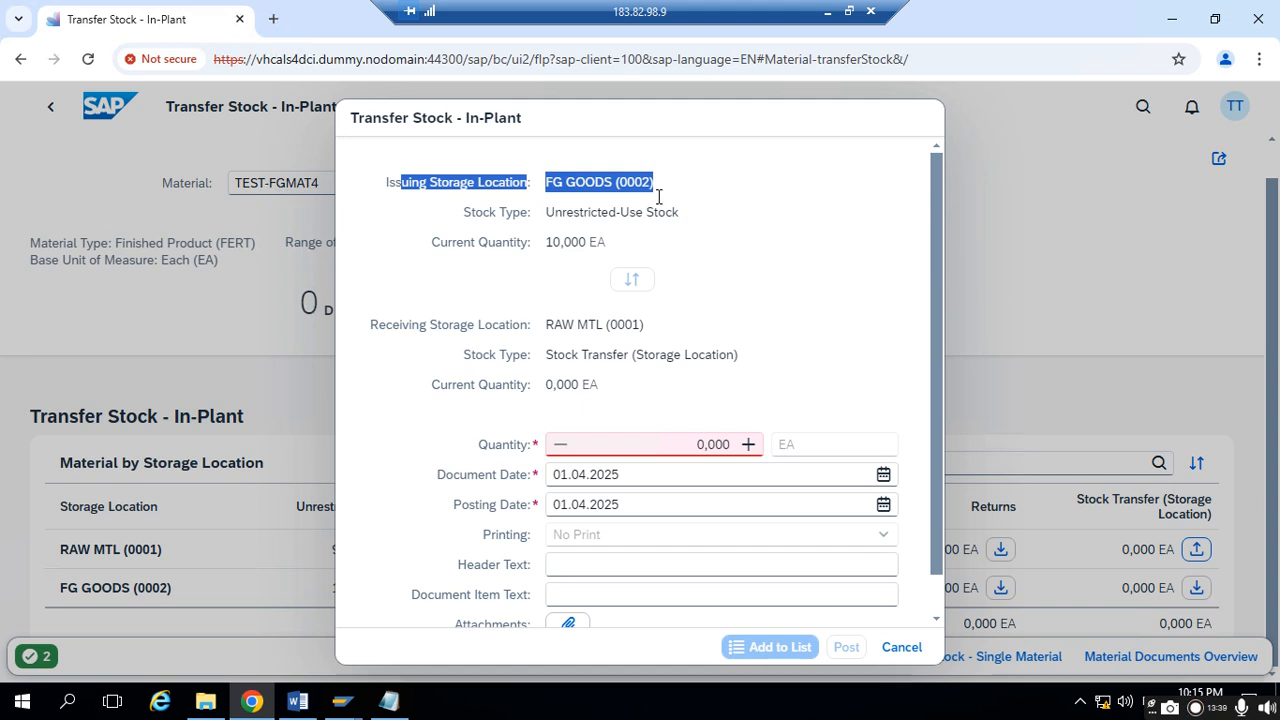
{"action": "left_click", "coordinate": [625, 187]}
{"action": "double_click", "coordinate": [636, 182]}
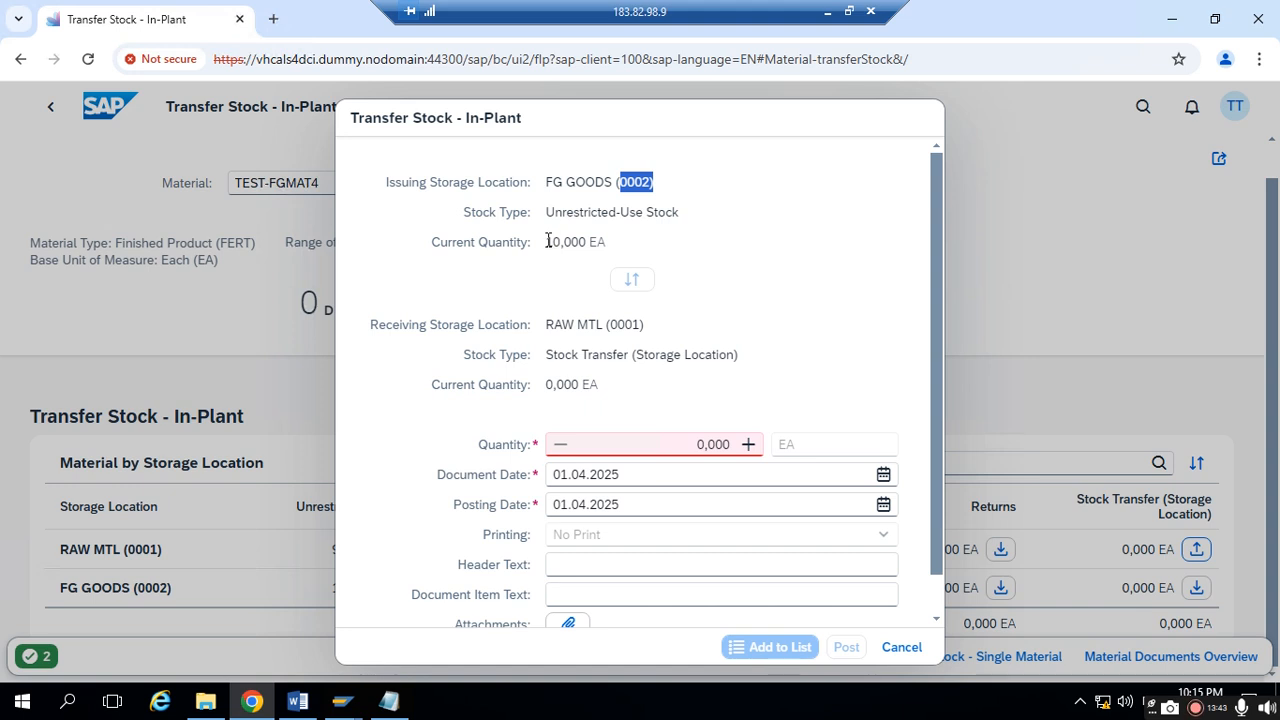
{"action": "left_click_drag", "start_coordinate": [547, 241], "coordinate": [609, 241]}
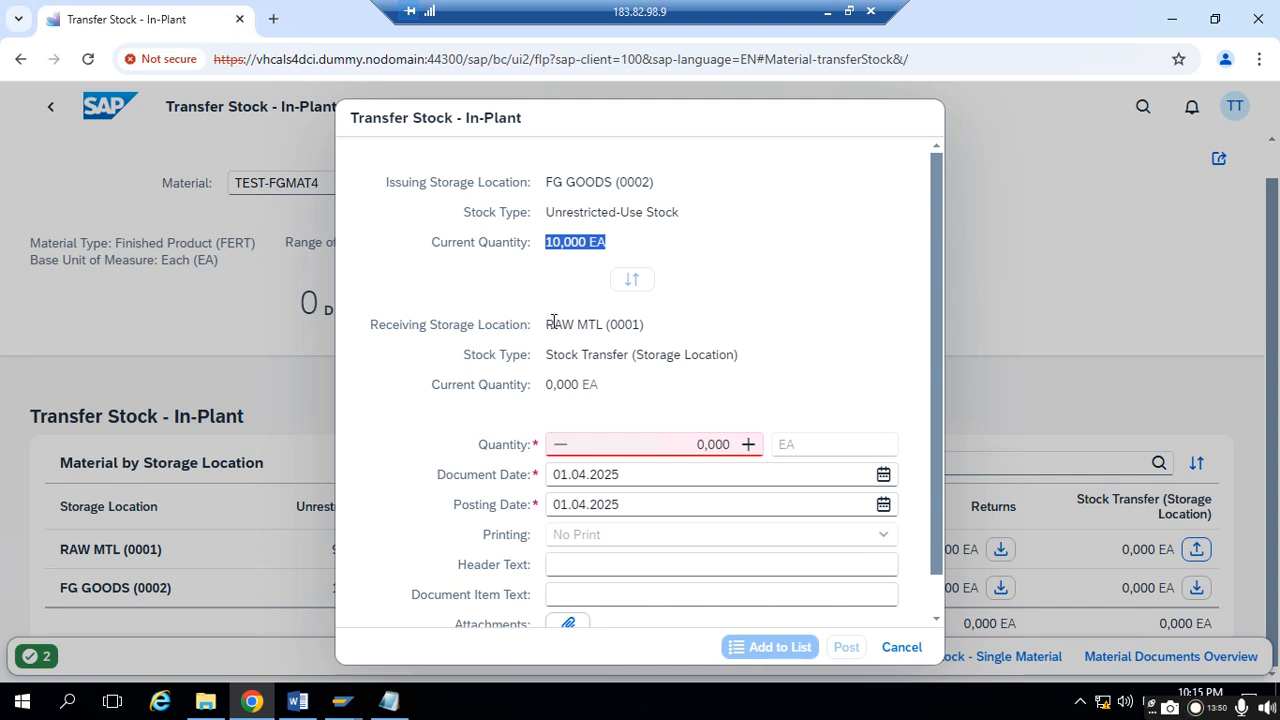
{"action": "left_click_drag", "start_coordinate": [605, 323], "coordinate": [663, 316]}
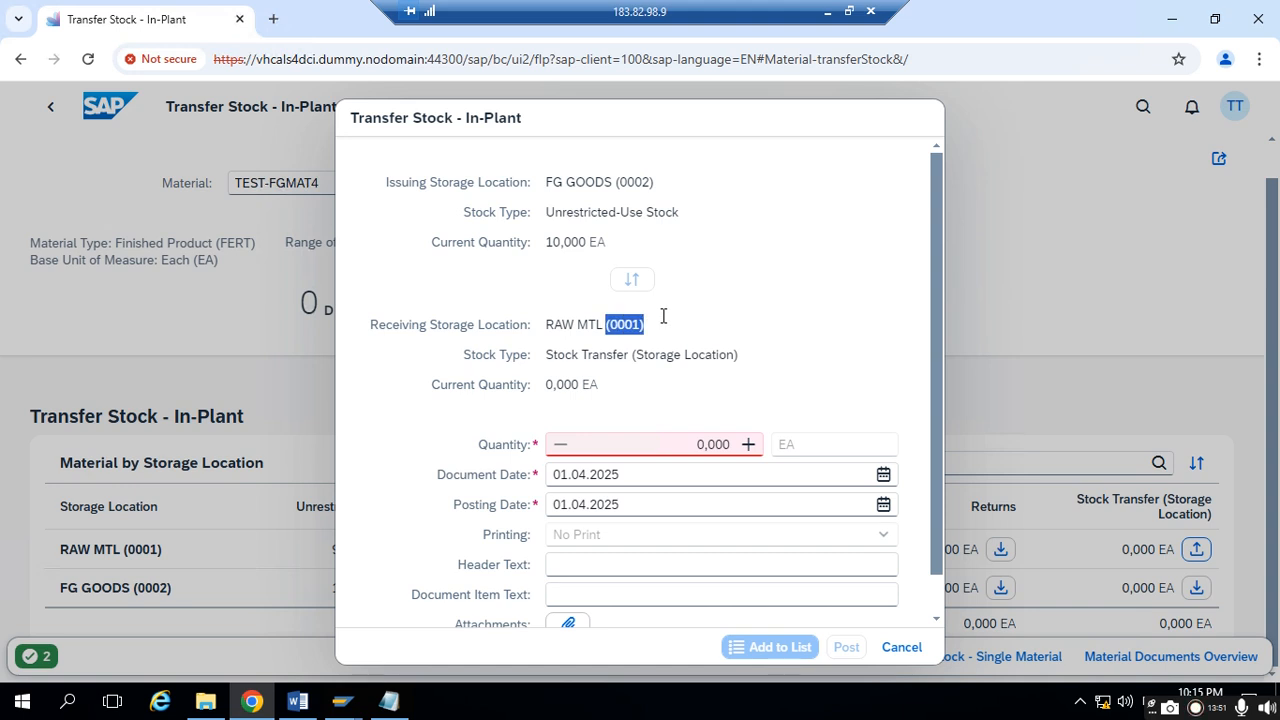
{"action": "left_click_drag", "start_coordinate": [490, 355], "coordinate": [700, 357]}
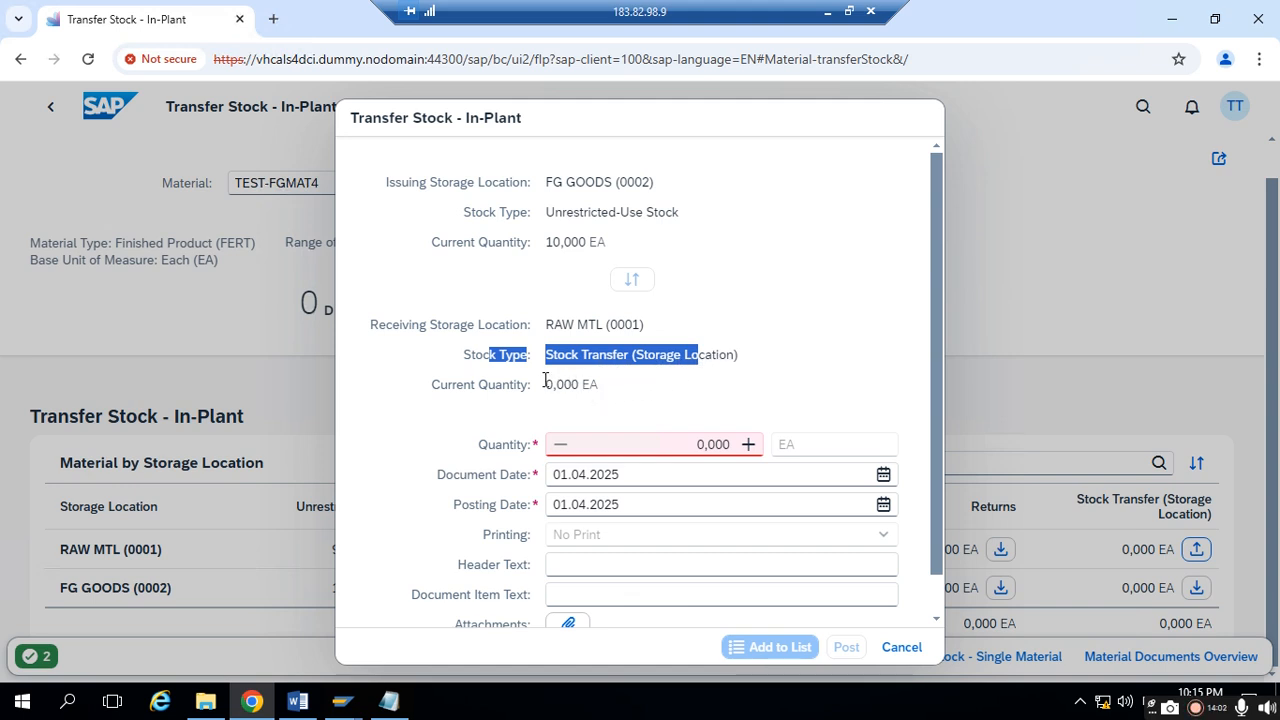
{"action": "left_click_drag", "start_coordinate": [544, 384], "coordinate": [607, 381]}
{"action": "left_click_drag", "start_coordinate": [476, 354], "coordinate": [724, 350]}
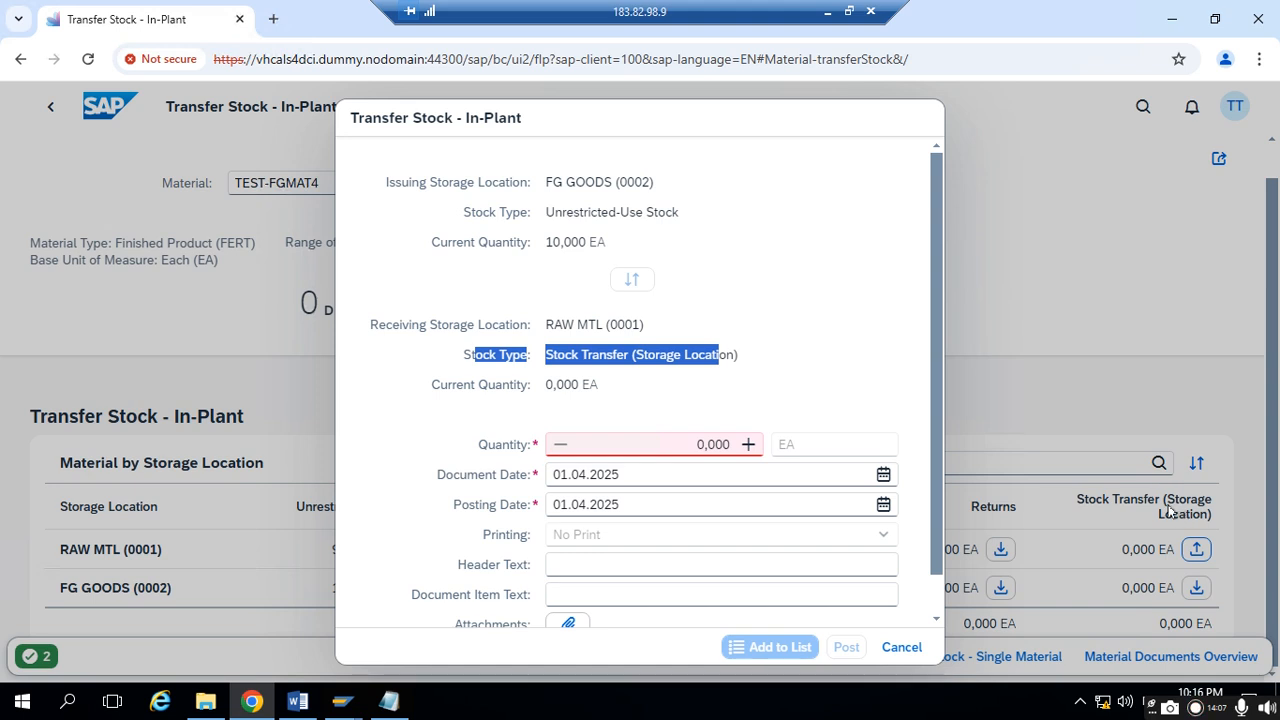
- Set the transfer quantity to 10 EA and post the stock transfer
{"action": "left_click", "coordinate": [722, 444]}
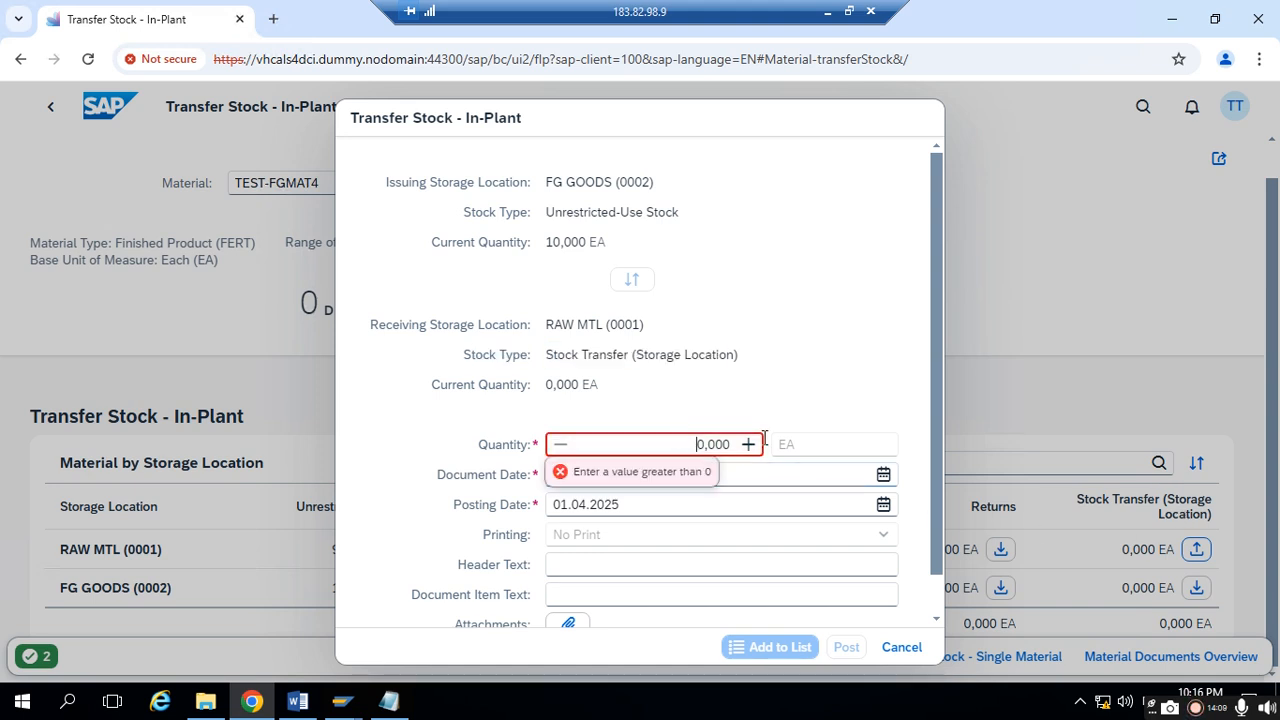
{"action": "type", "text": "10"}
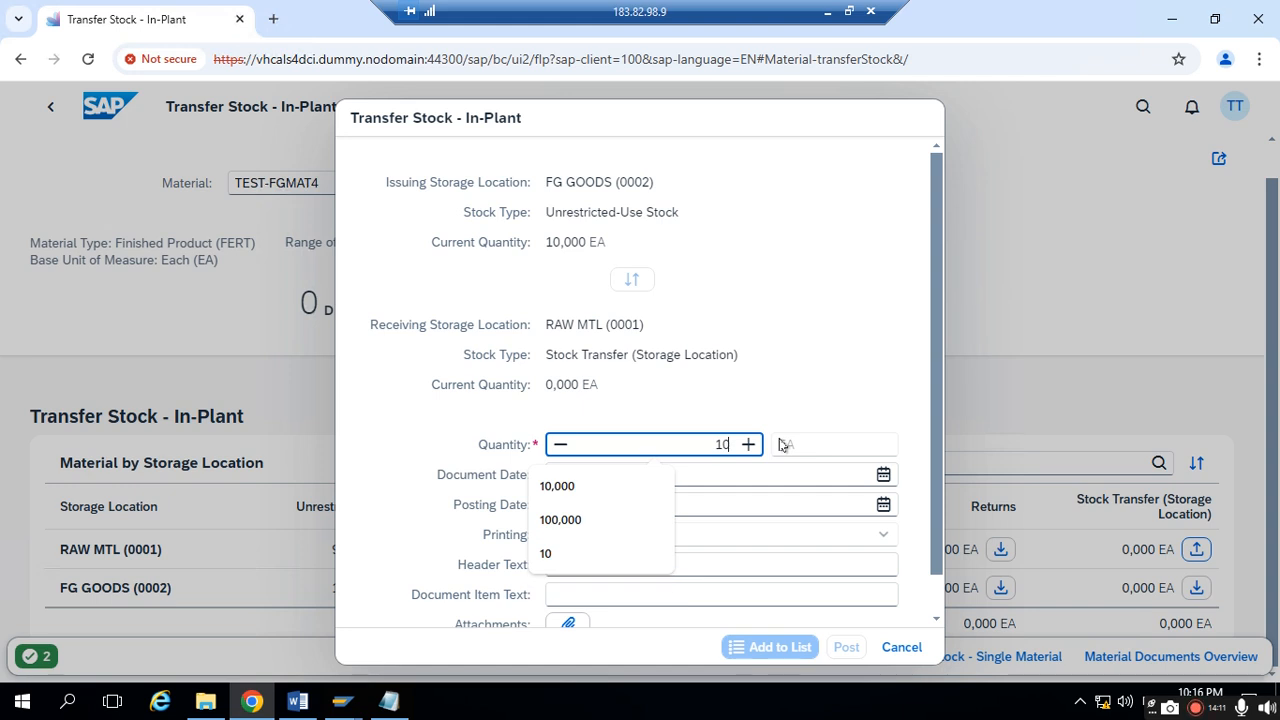
{"action": "left_click", "coordinate": [838, 397]}
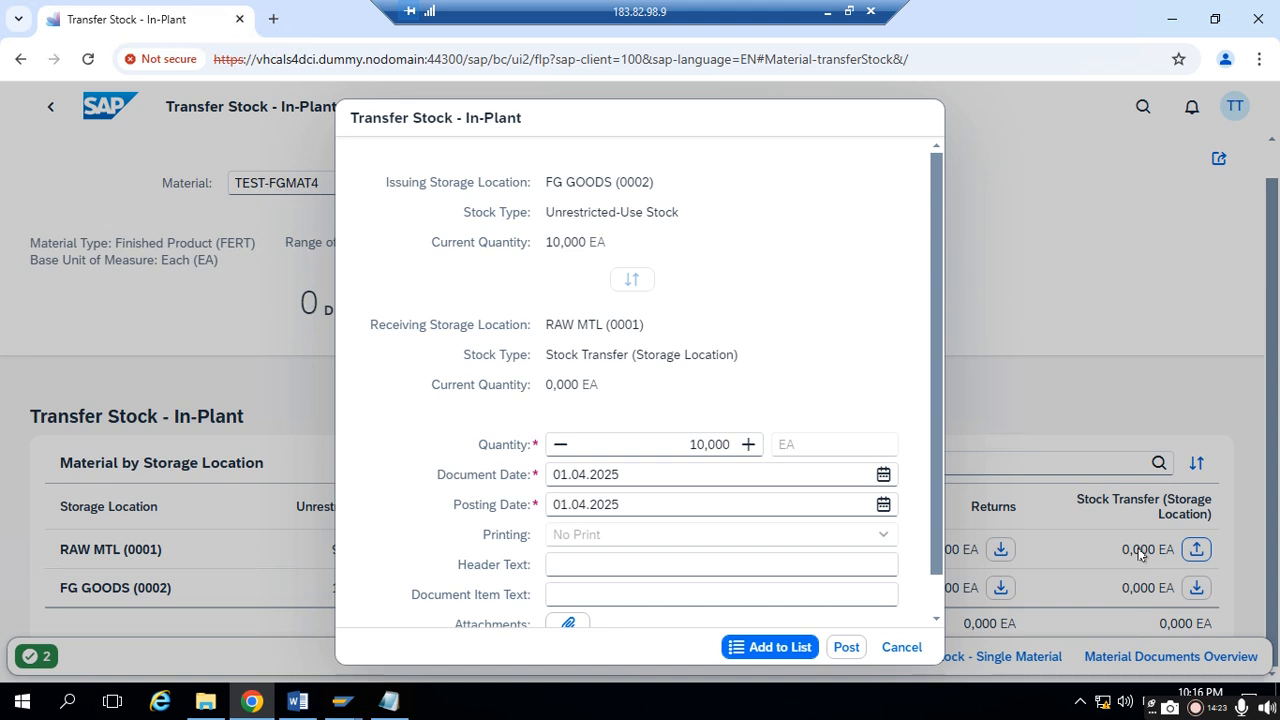
{"action": "left_click_drag", "start_coordinate": [546, 388], "coordinate": [638, 388]}
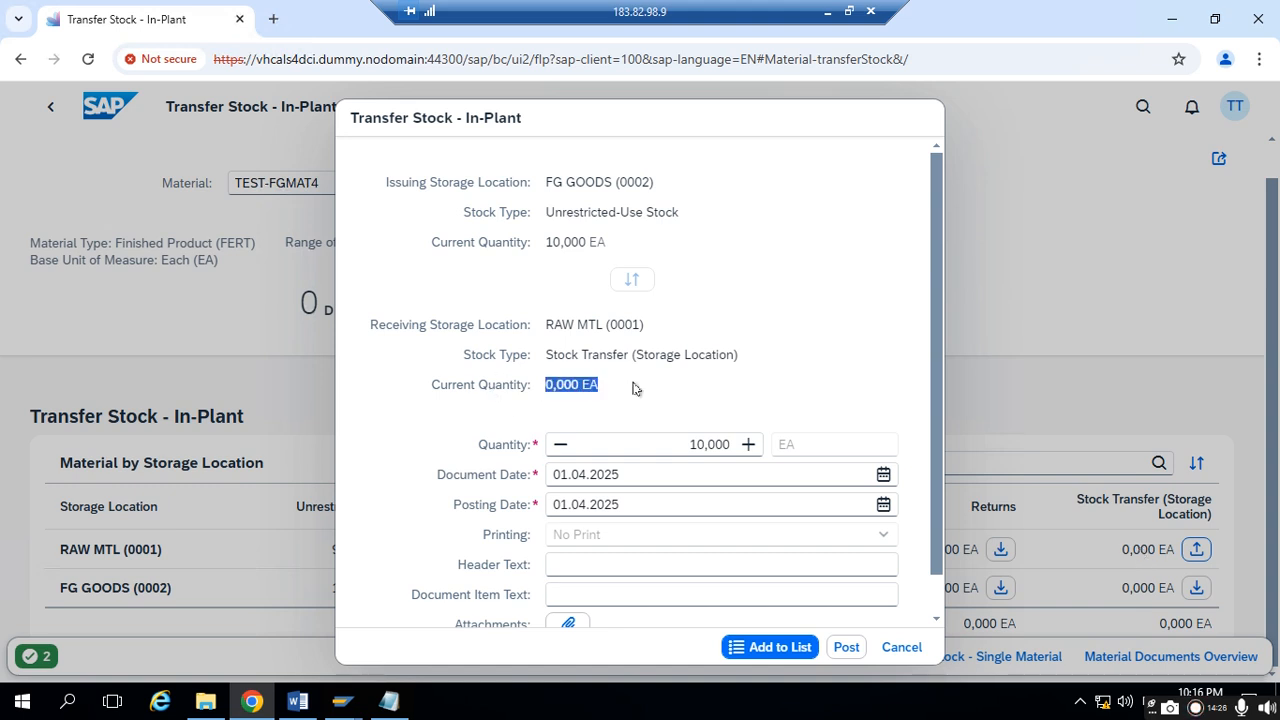
{"action": "left_click", "coordinate": [845, 649]}
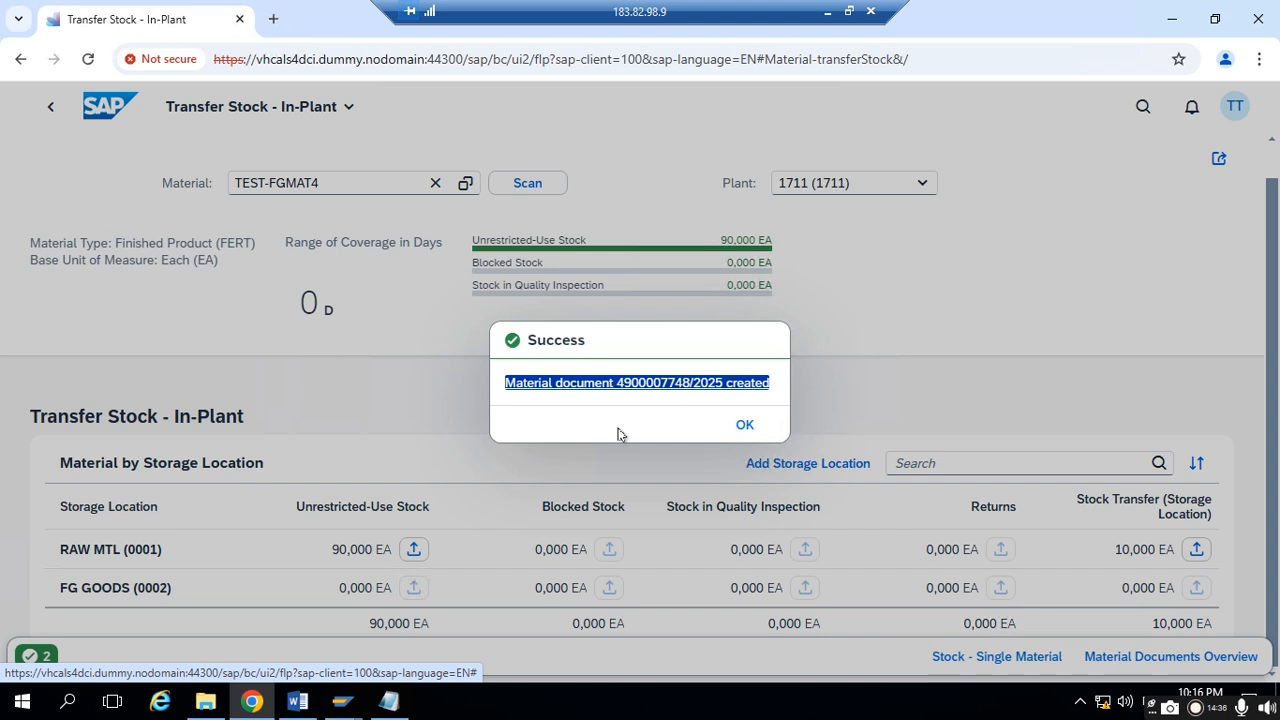
- Copy the material document creation message and paste it on a new line below the two-step procedure heading in Notepad
{"action": "left_click", "coordinate": [521, 398]}
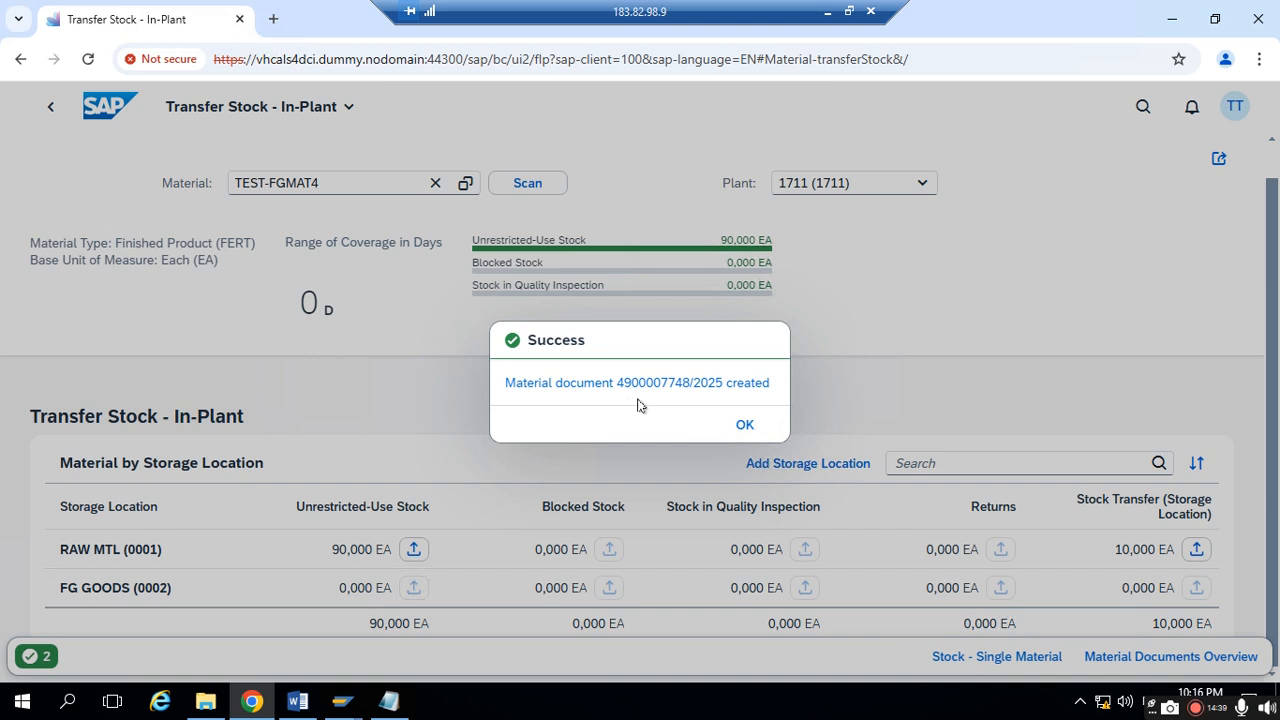
{"action": "right_click", "coordinate": [570, 390]}
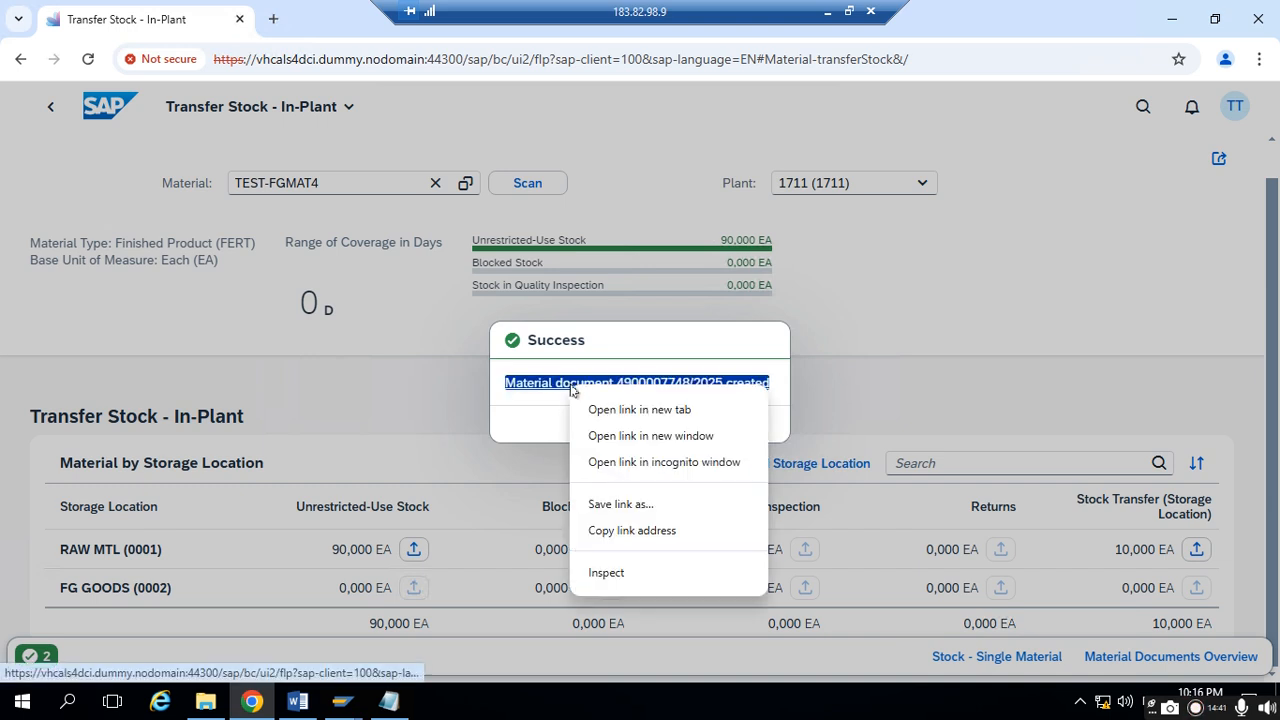
{"action": "left_click", "coordinate": [510, 401]}
{"action": "left_click_drag", "start_coordinate": [493, 388], "coordinate": [780, 394]}
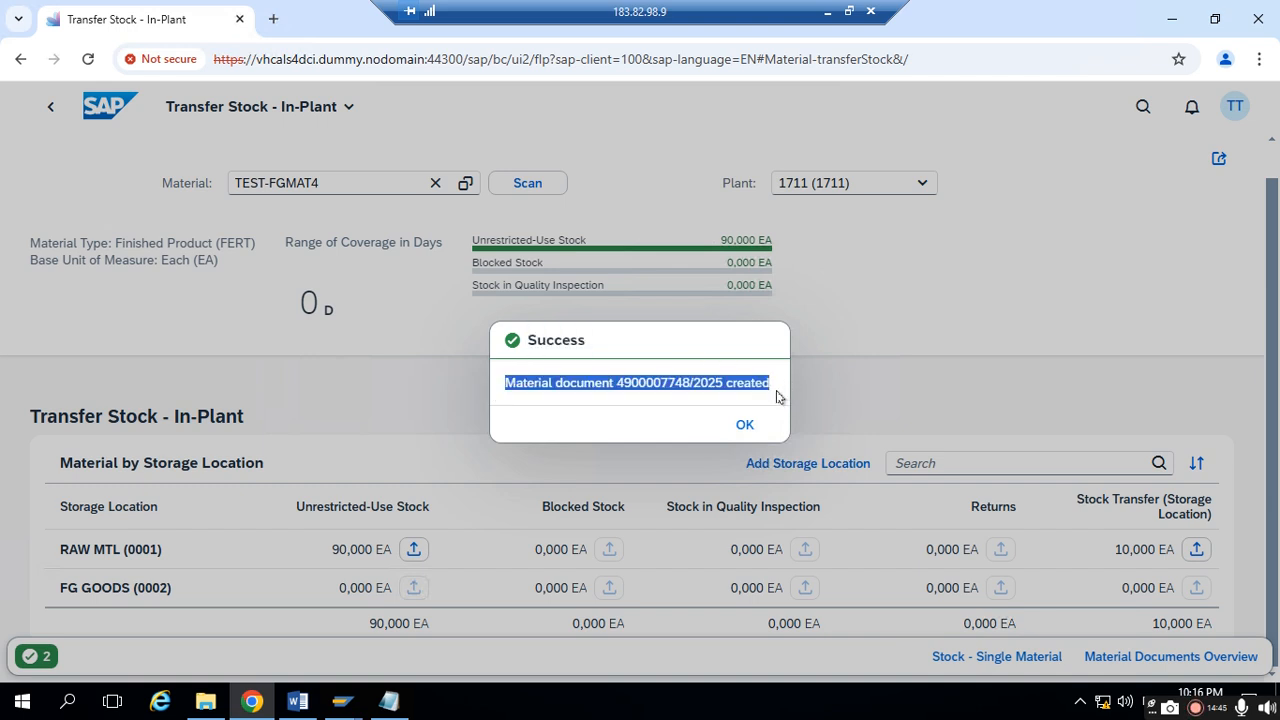
{"action": "right_click", "coordinate": [525, 388]}
{"action": "left_click", "coordinate": [566, 217]}
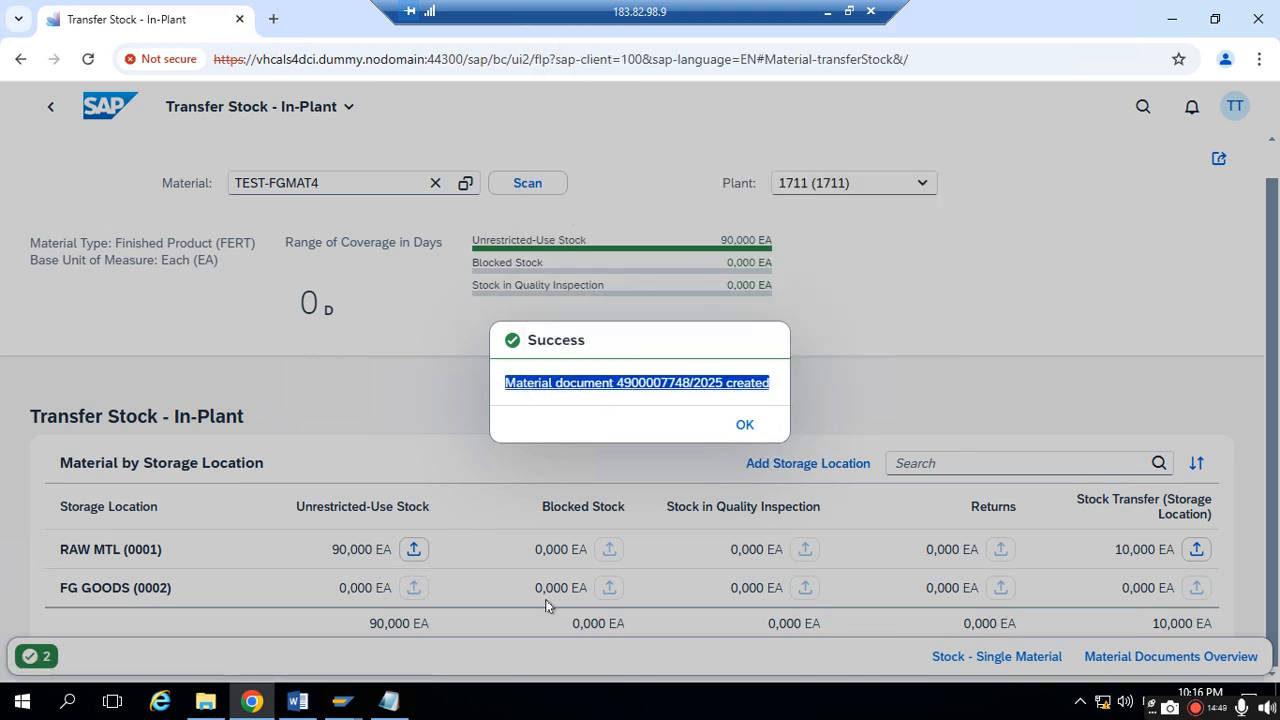
{"action": "left_click", "coordinate": [406, 712]}
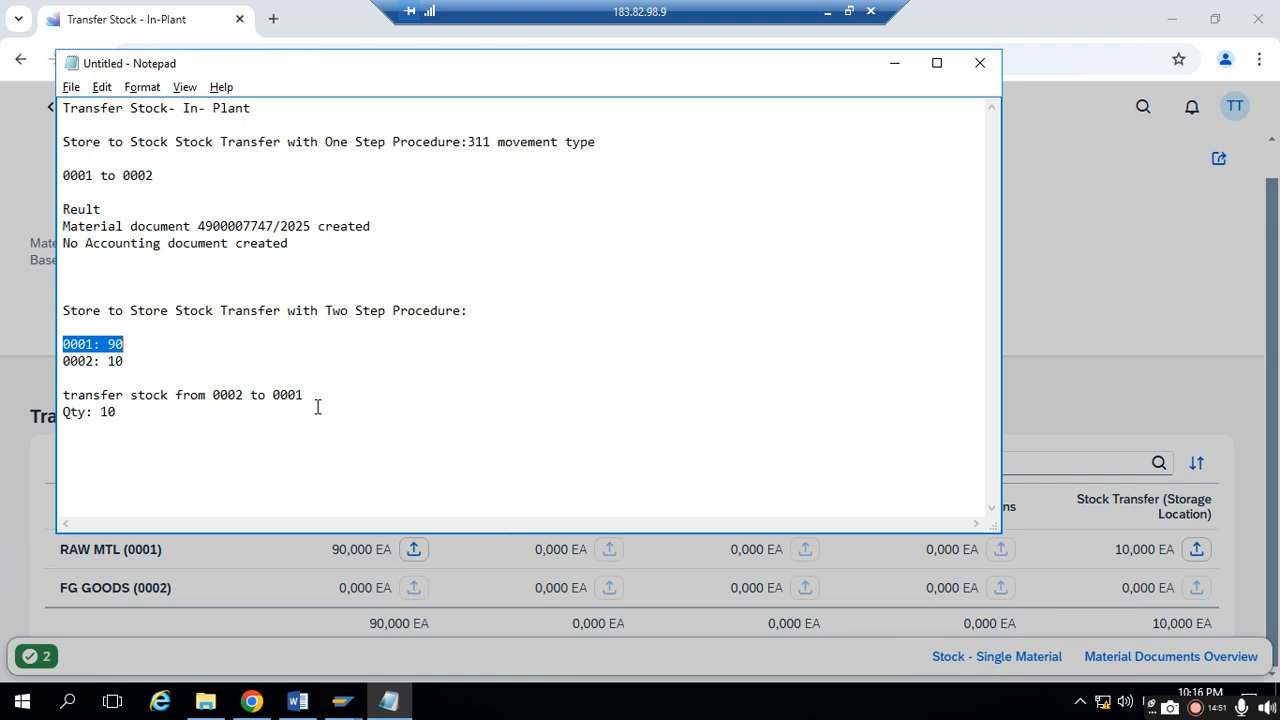
{"action": "left_click", "coordinate": [478, 310]}
{"action": "key", "text": "Return"}
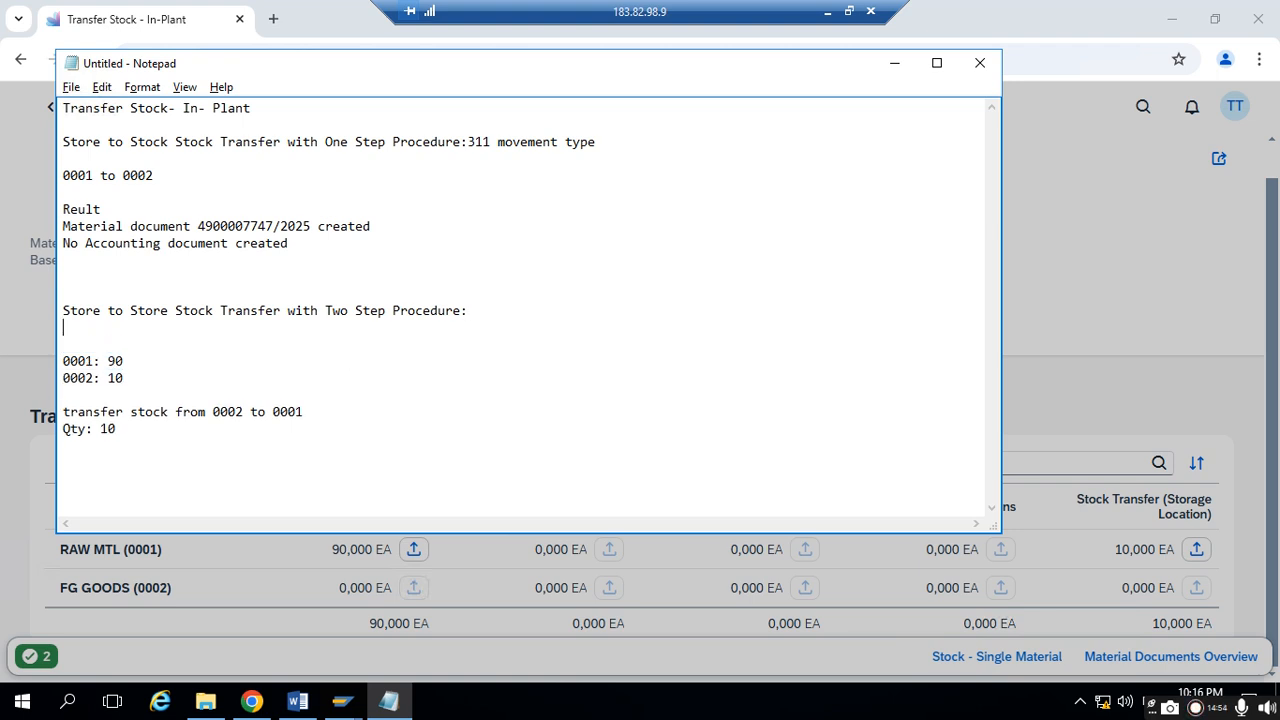
{"action": "key", "text": "ctrl+v"}
- Return to SAP, close the success message and check the unrestricted-use stock of FG GOODS (0002)
{"action": "key", "text": "alt+Tab"}
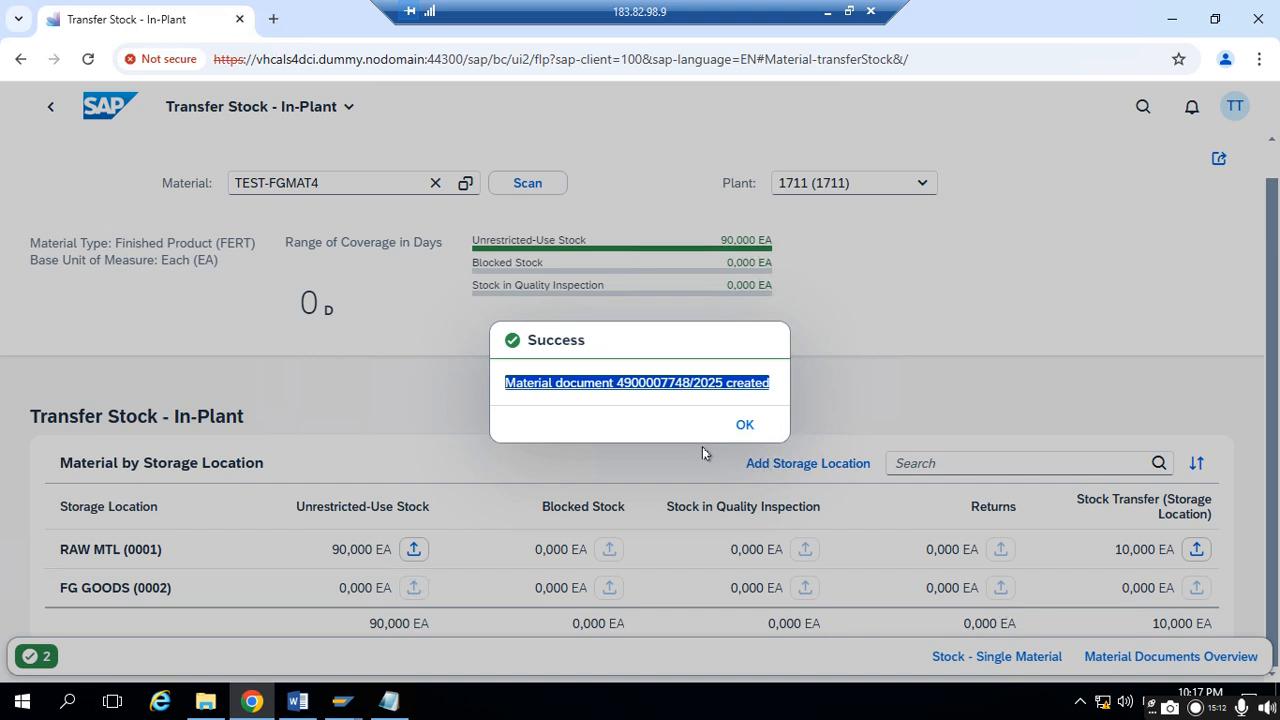
{"action": "left_click", "coordinate": [744, 424]}
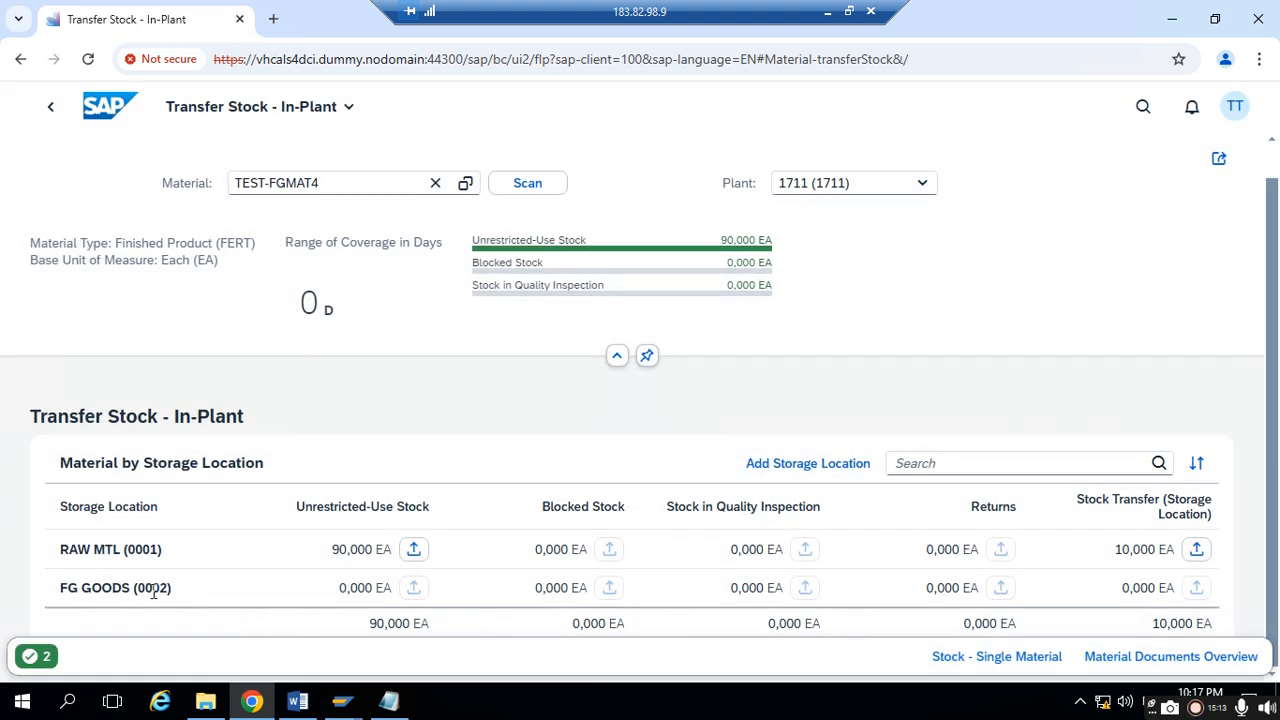
{"action": "left_click", "coordinate": [347, 588]}
{"action": "left_click_drag", "start_coordinate": [347, 588], "coordinate": [408, 584]}
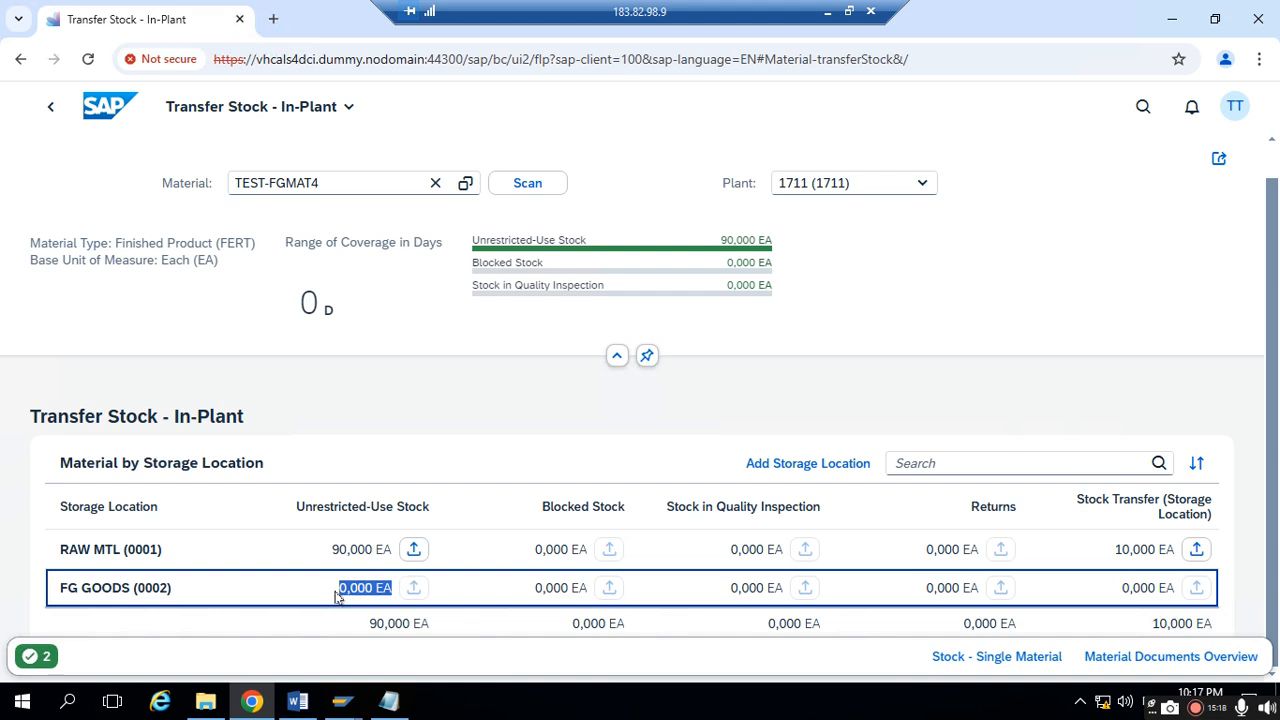
- Check the unrestricted-use stock of FG GOODS (0002) and the storage location transfer stock of RAW MTL (0001)
{"action": "left_click_drag", "start_coordinate": [336, 590], "coordinate": [391, 586]}
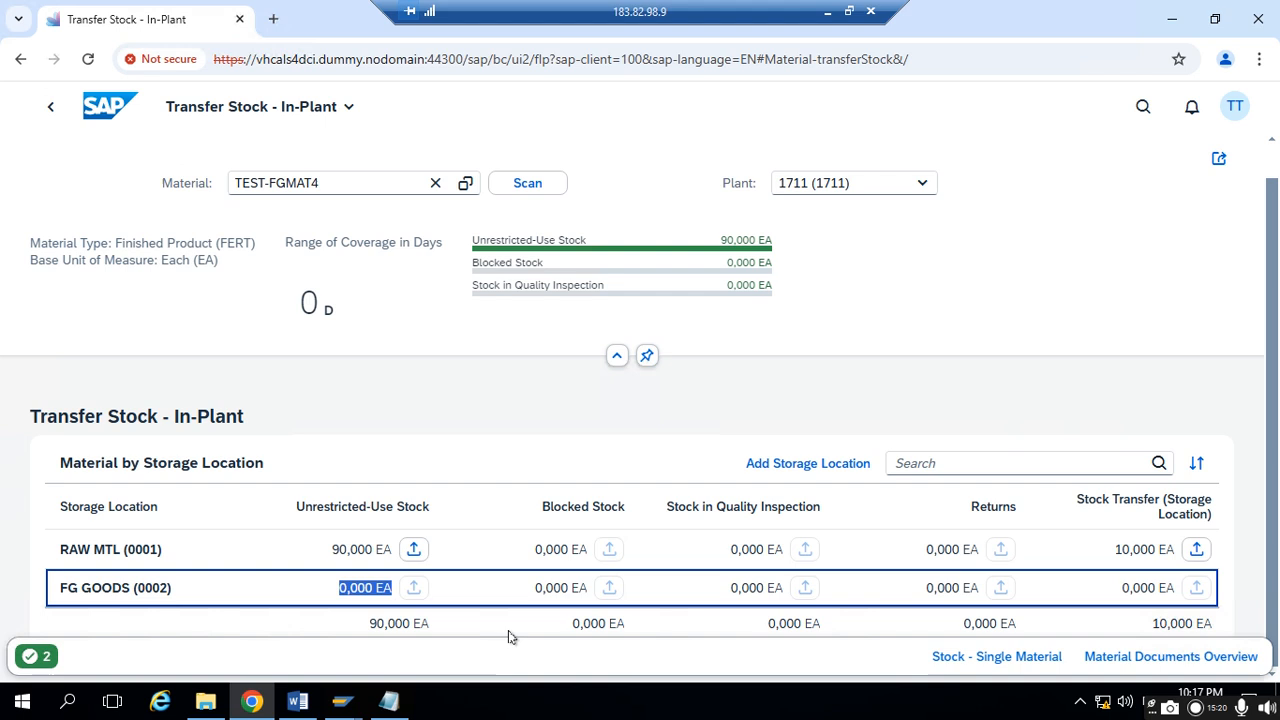
{"action": "left_click_drag", "start_coordinate": [1108, 549], "coordinate": [1205, 551]}
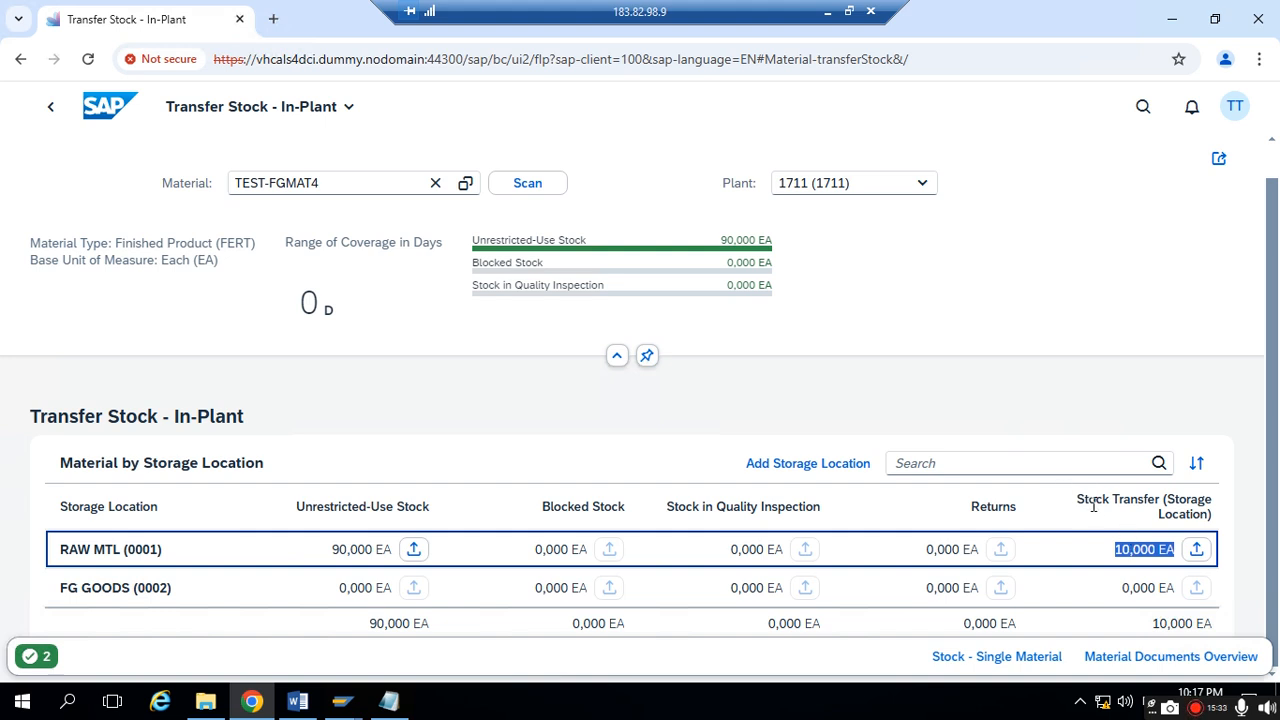
{"action": "left_click_drag", "start_coordinate": [1094, 506], "coordinate": [398, 563]}
{"action": "left_click", "coordinate": [352, 557]}
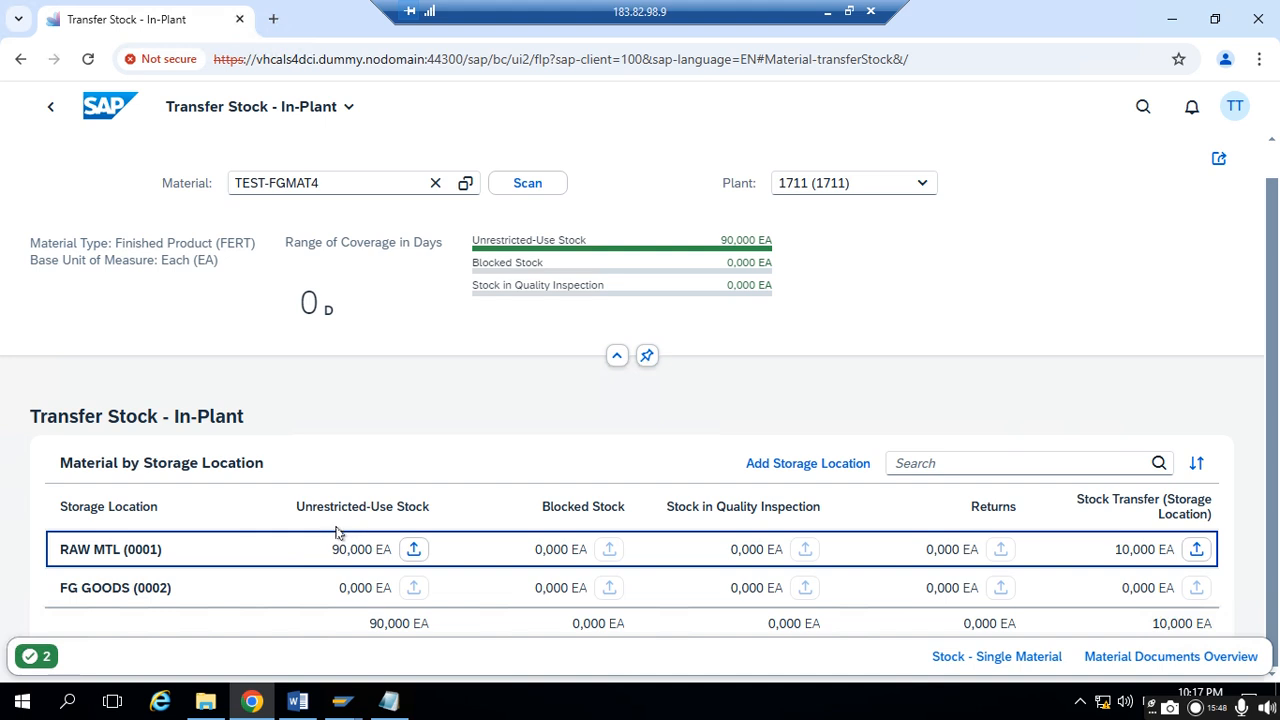
- Start a transfer from Stock Transfer (Storage Location) to Unrestricted-Use Stock within RAW MTL (0001) and review its issuing and receiving details
{"action": "left_click", "coordinate": [1195, 552]}
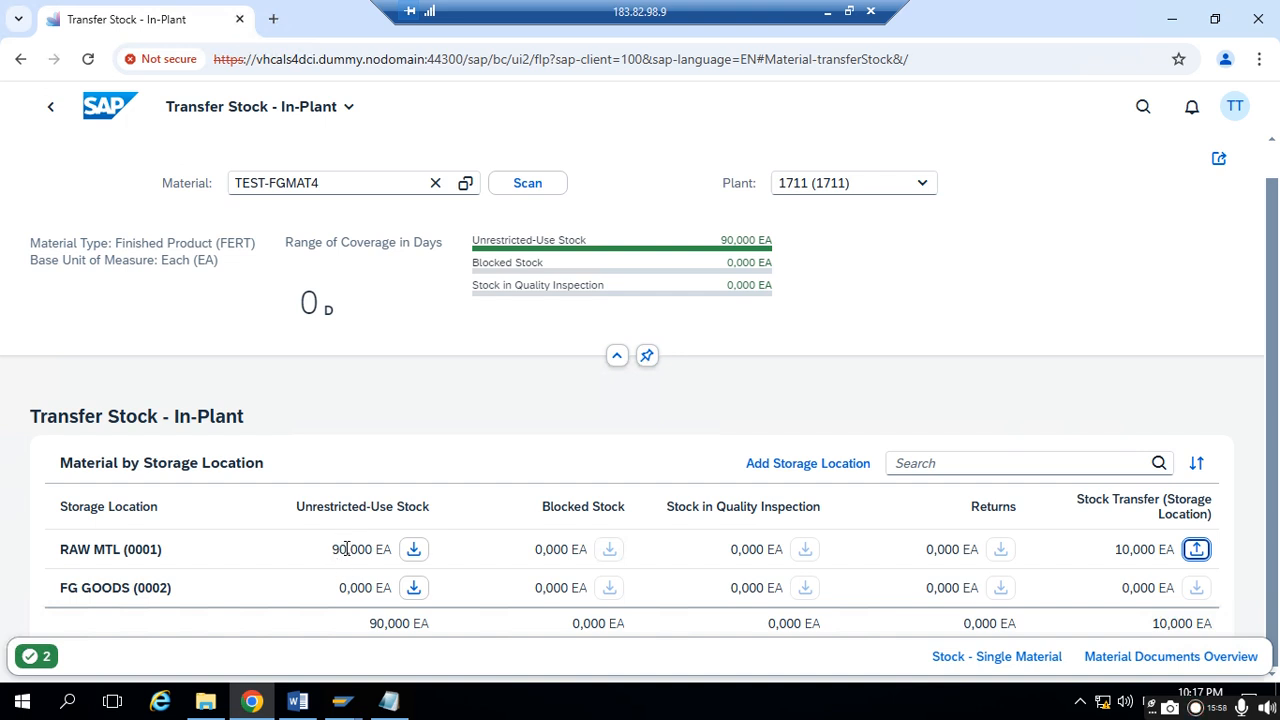
{"action": "left_click", "coordinate": [412, 550]}
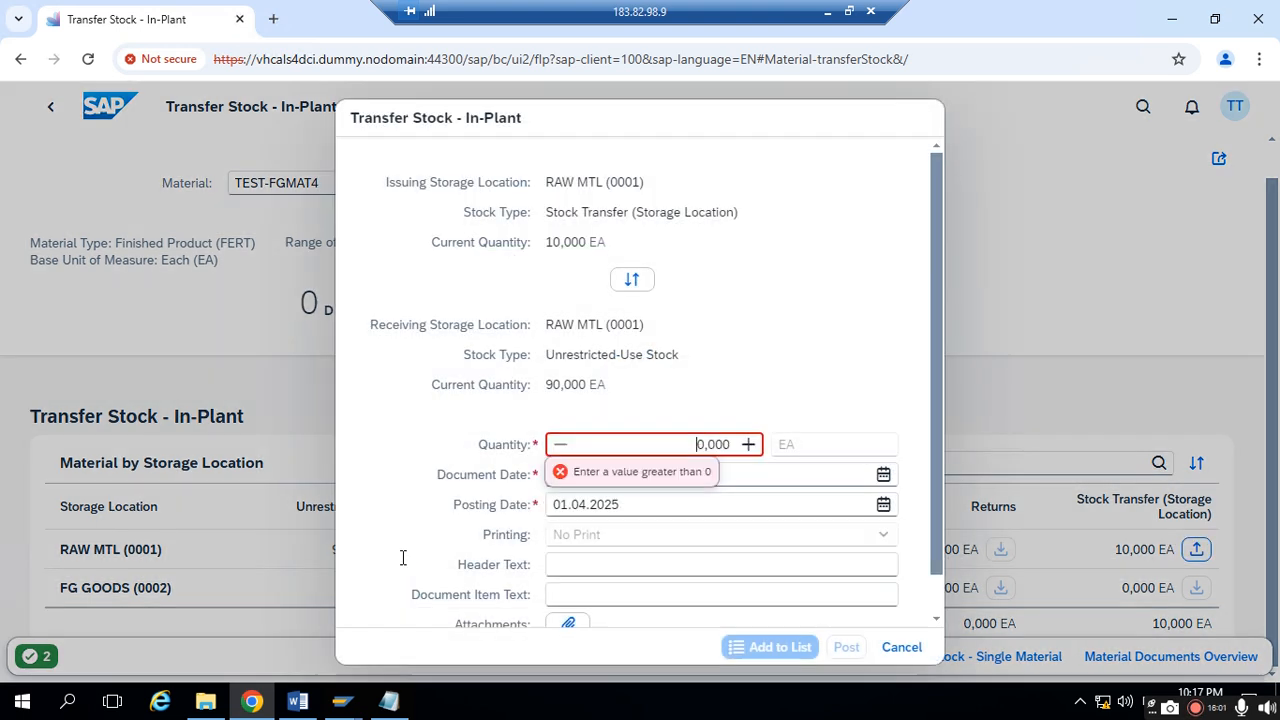
{"action": "left_click", "coordinate": [553, 201]}
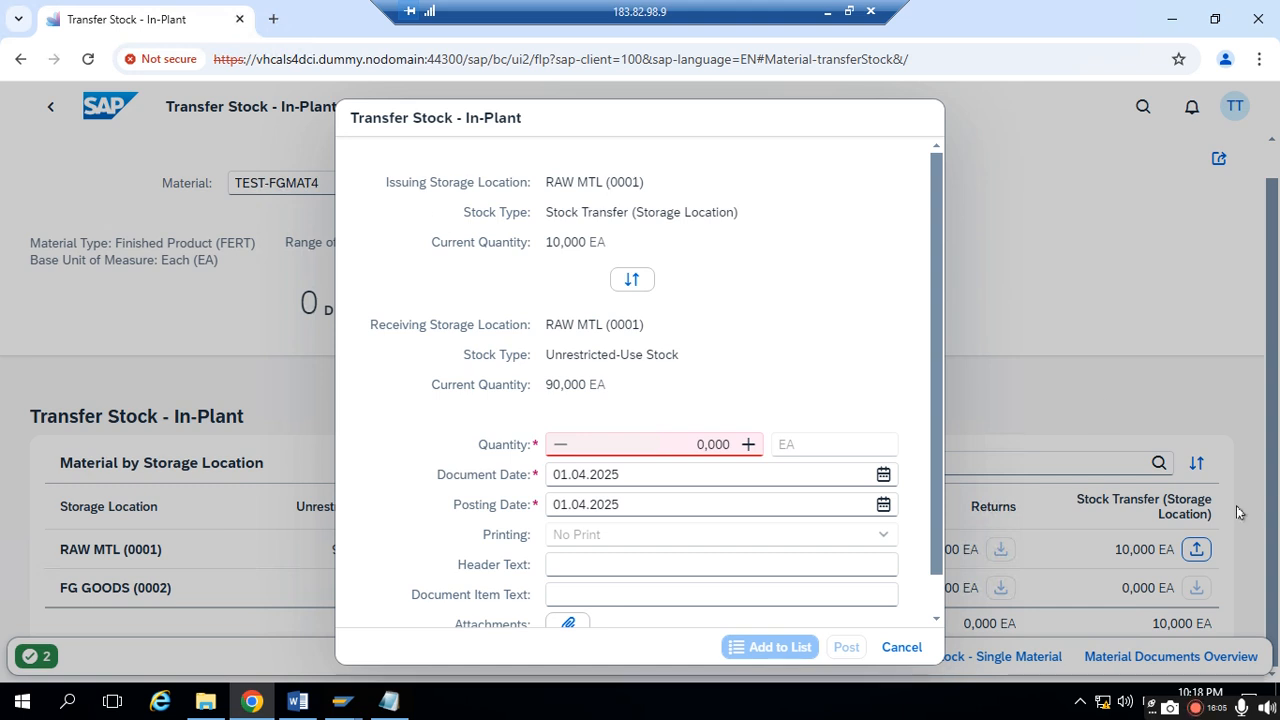
{"action": "left_click_drag", "start_coordinate": [489, 212], "coordinate": [701, 216]}
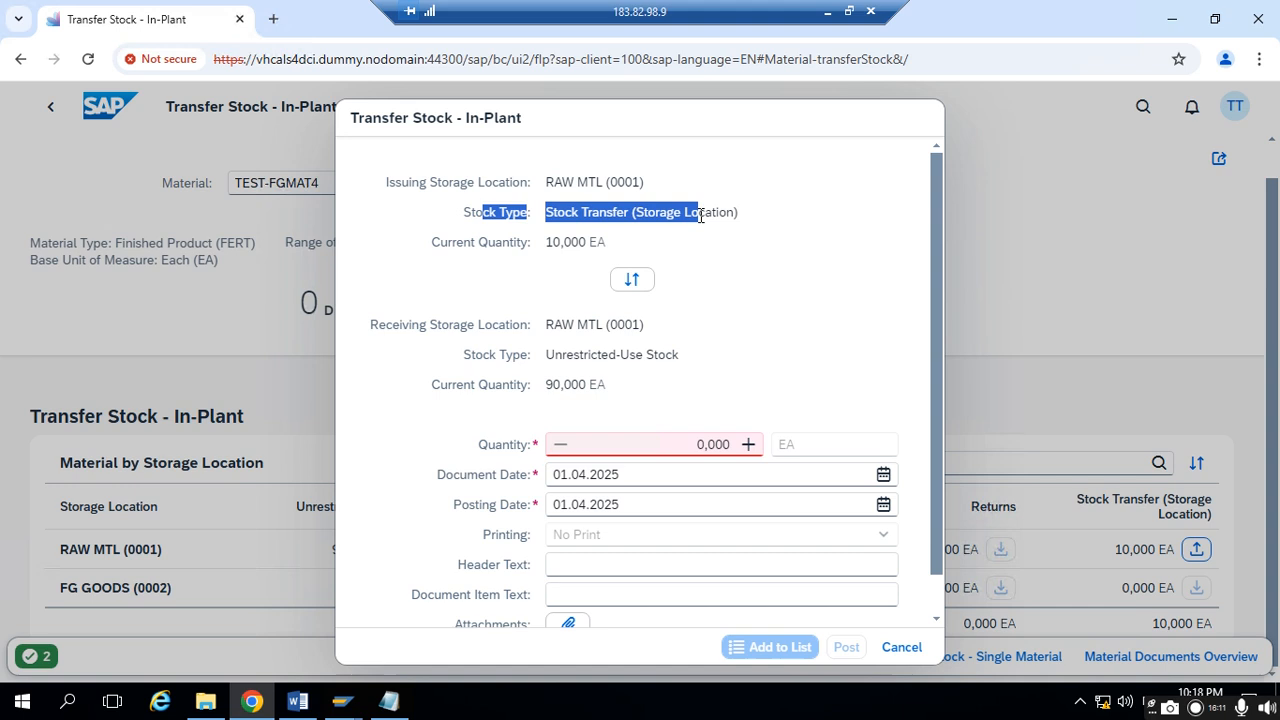
{"action": "left_click_drag", "start_coordinate": [545, 324], "coordinate": [650, 324]}
{"action": "left_click", "coordinate": [498, 365]}
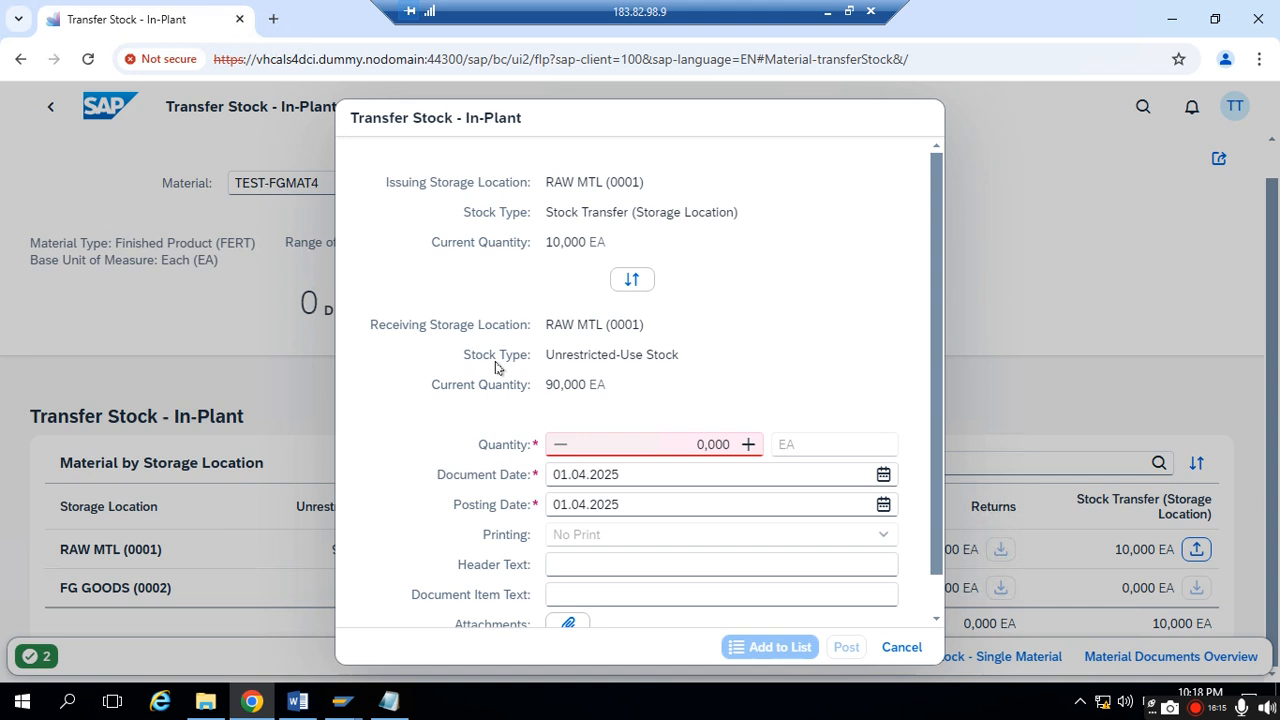
{"action": "left_click_drag", "start_coordinate": [546, 355], "coordinate": [622, 391]}
- Set the transfer quantity to 10 EA and post the transfer into unrestricted-use stock of RAW MTL (0001)
{"action": "left_click", "coordinate": [703, 444]}
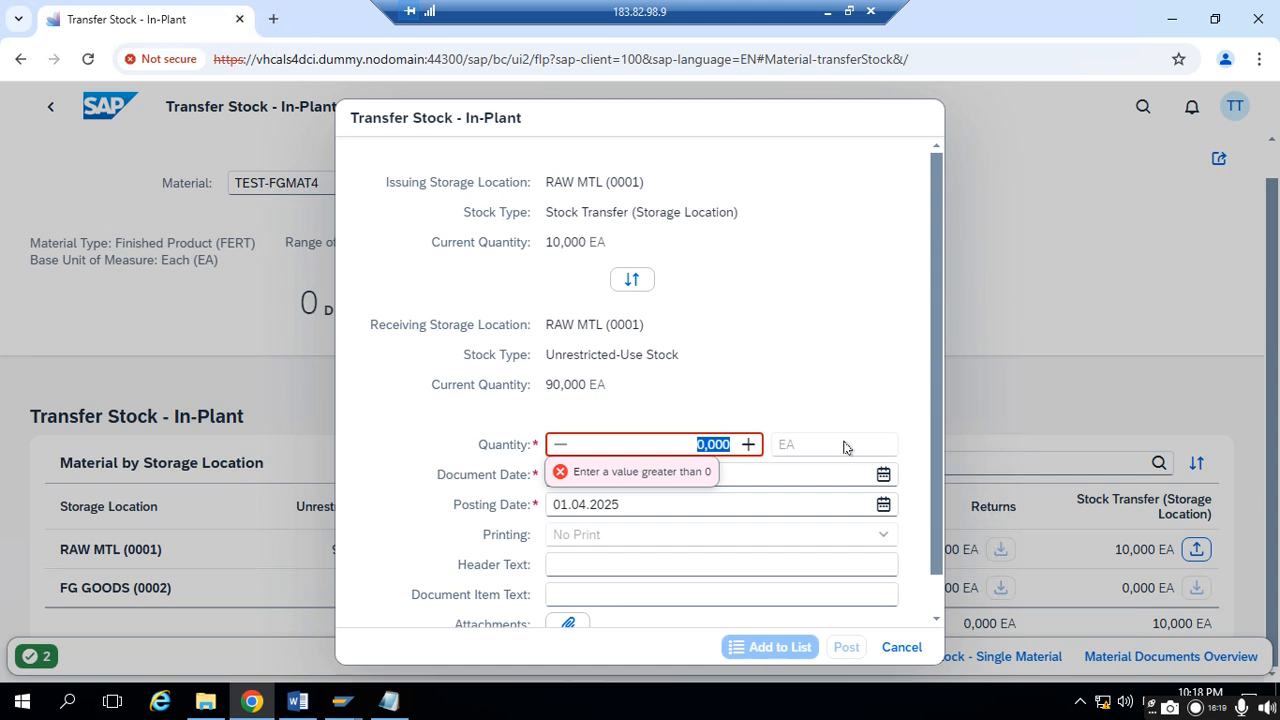
{"action": "type", "text": "10"}
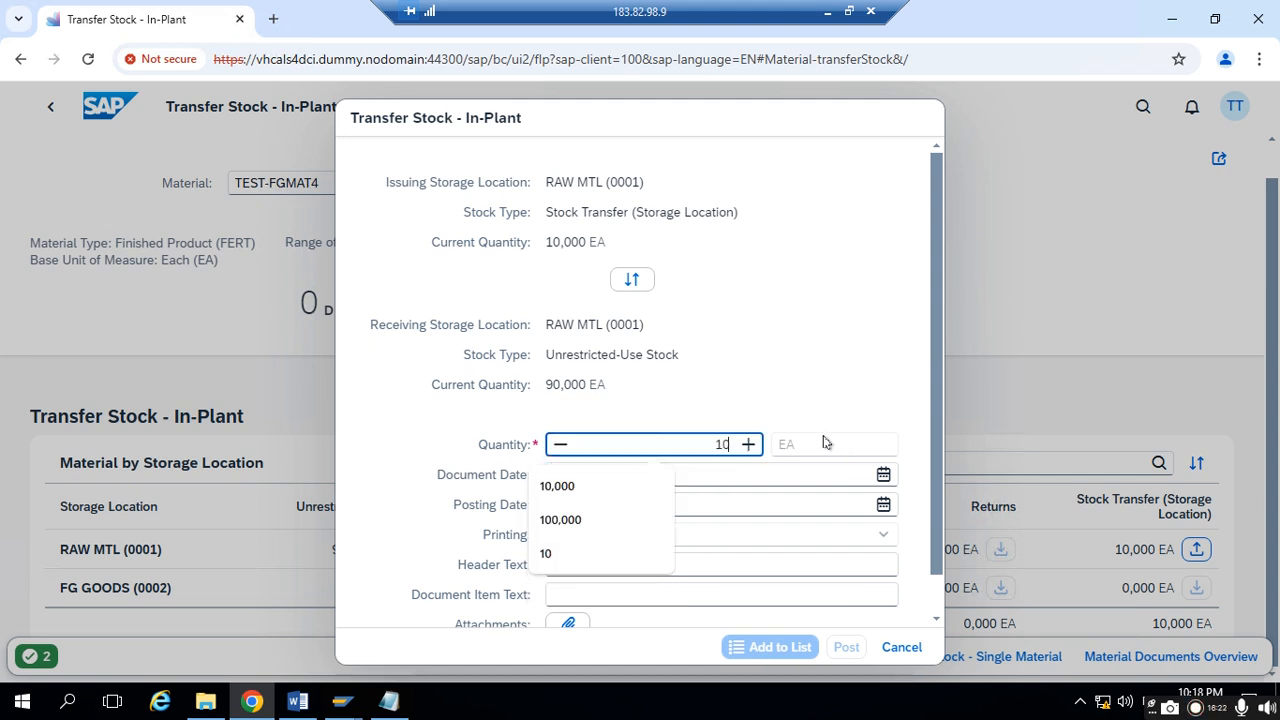
{"action": "left_click", "coordinate": [577, 485]}
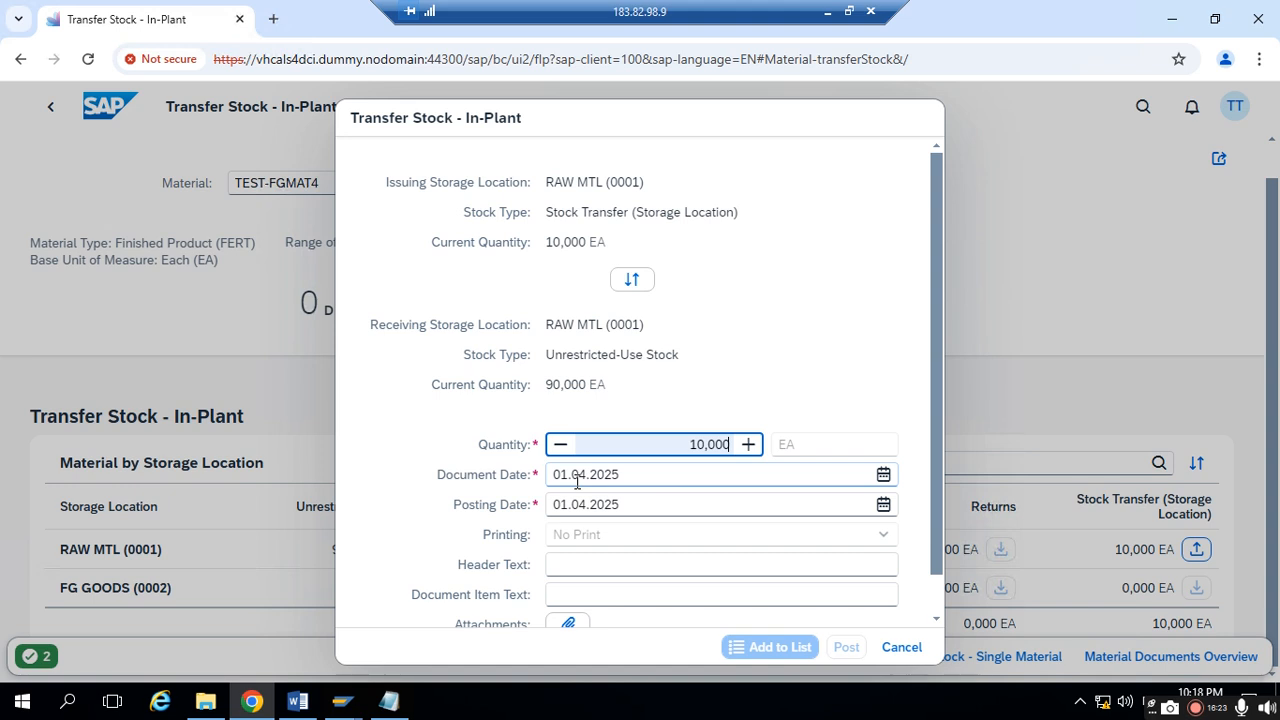
{"action": "left_click", "coordinate": [826, 352]}
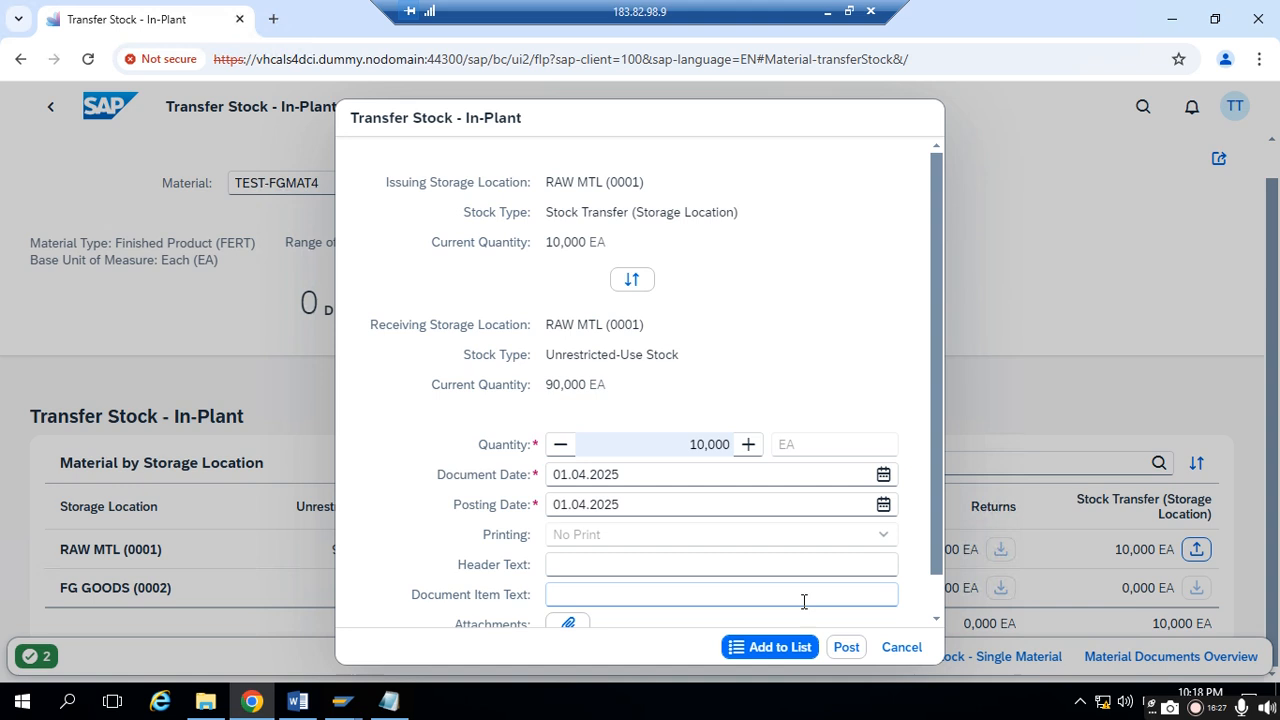
{"action": "left_click", "coordinate": [844, 648]}
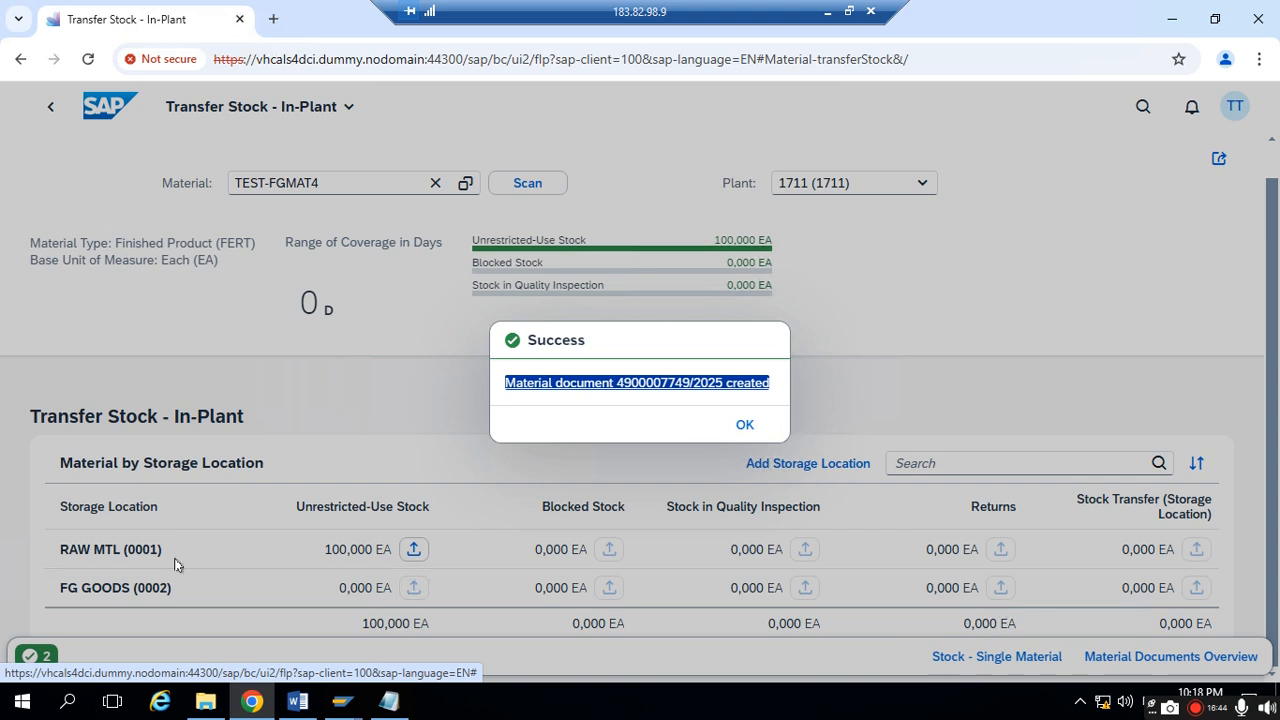
- Copy the new material document creation message and paste it in Notepad on a new line below the first two-step document
{"action": "left_click", "coordinate": [572, 414]}
{"action": "left_click_drag", "start_coordinate": [507, 388], "coordinate": [776, 407]}
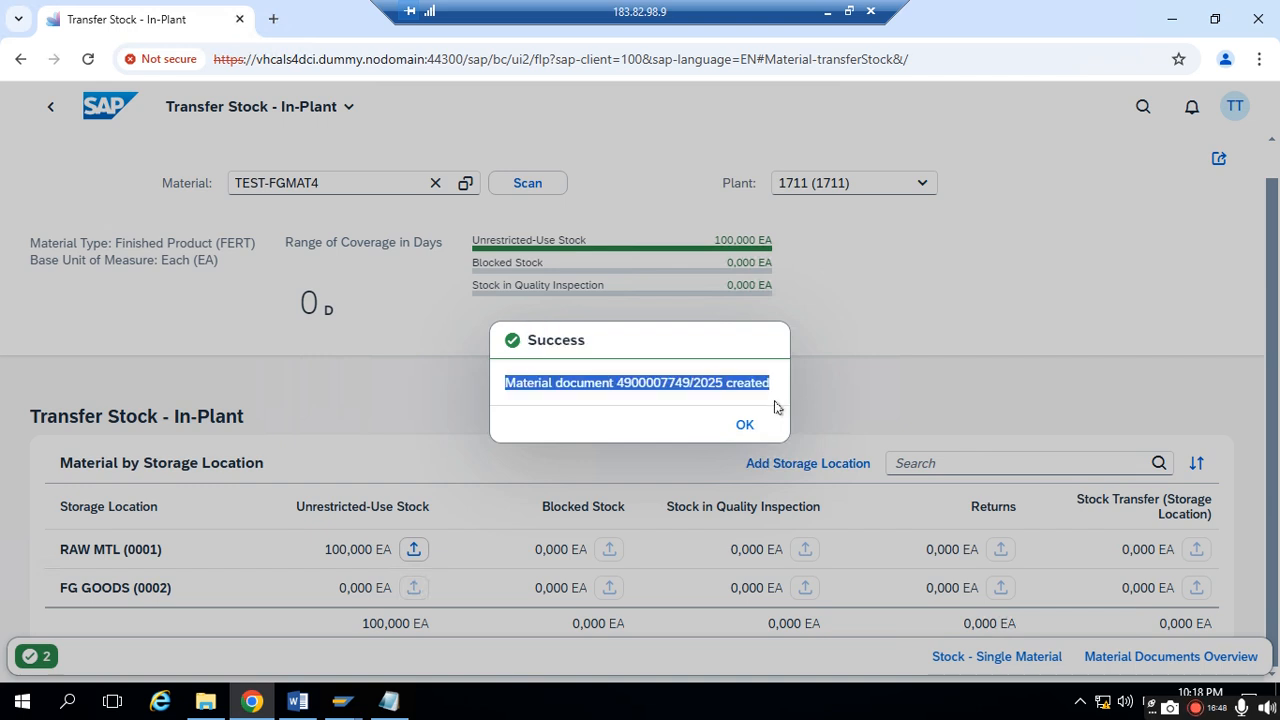
{"action": "right_click", "coordinate": [520, 388]}
{"action": "left_click", "coordinate": [563, 207]}
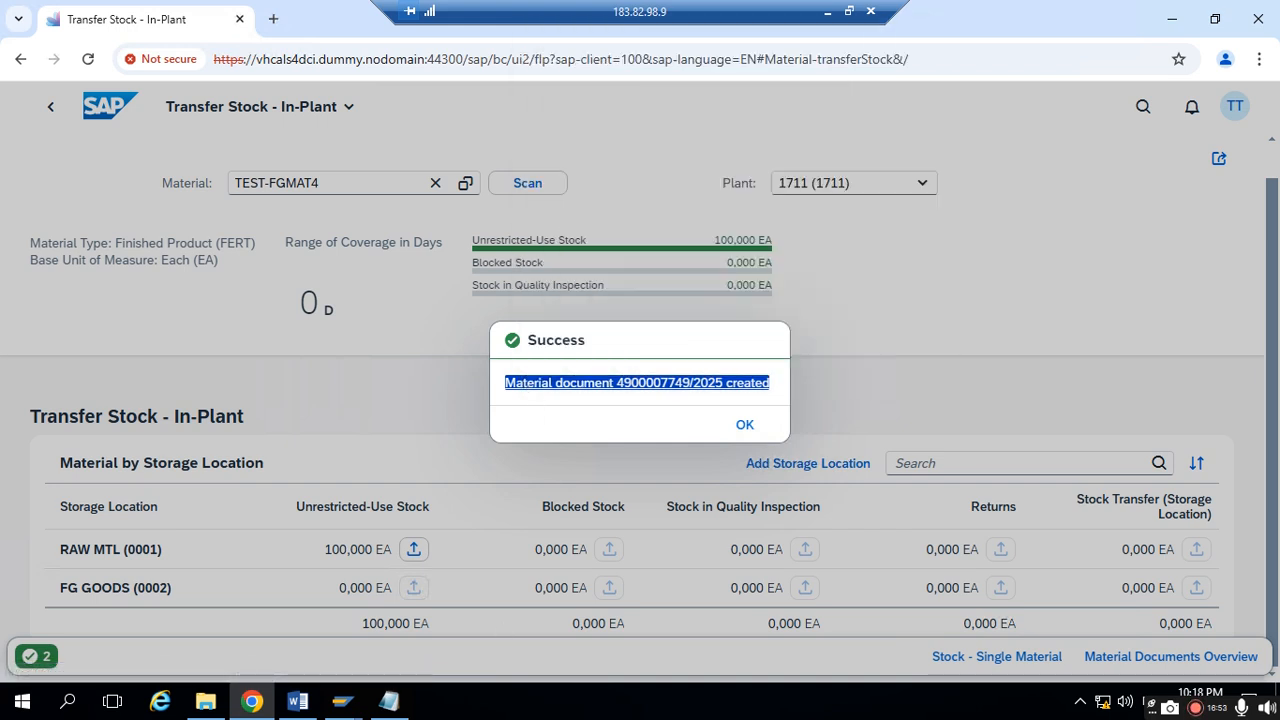
{"action": "left_click", "coordinate": [386, 700]}
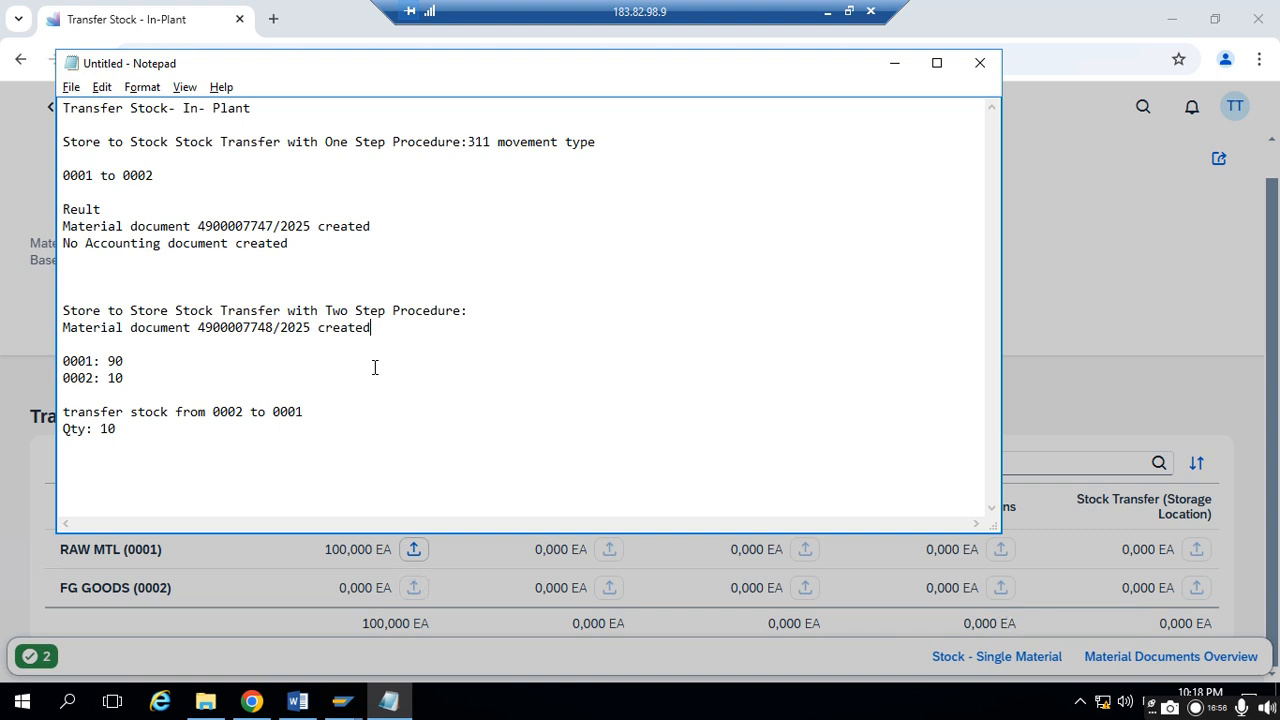
{"action": "key", "text": "Return"}
{"action": "key", "text": "ctrl+v"}
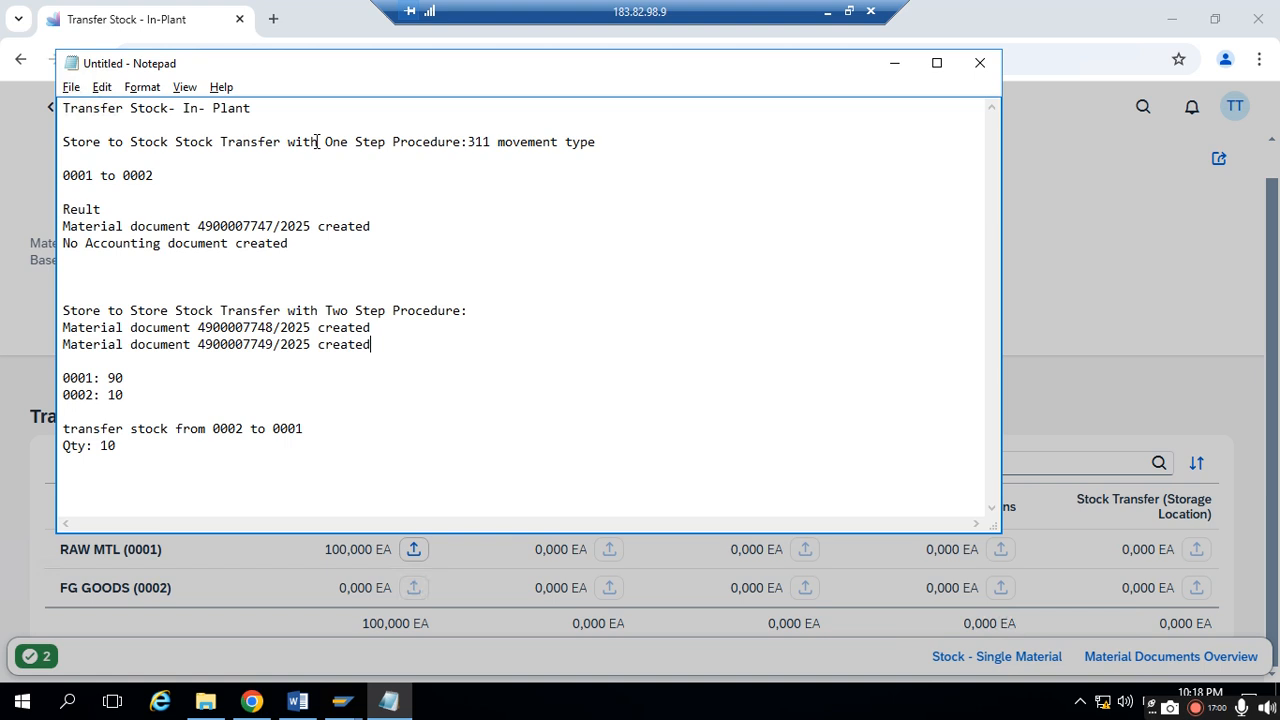
- Review the one-step procedure heading, its 311 movement type and document line, and the two-step procedure heading in the notes
{"action": "left_click_drag", "start_coordinate": [317, 142], "coordinate": [583, 141]}
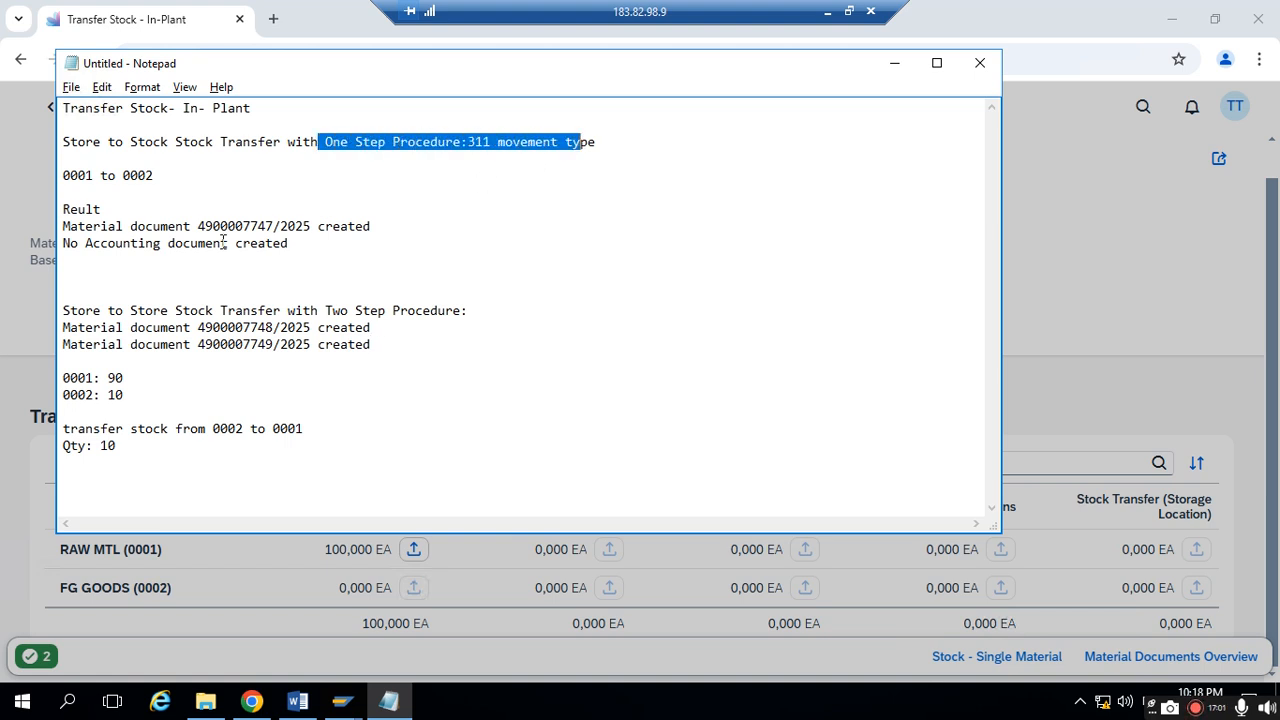
{"action": "left_click_drag", "start_coordinate": [66, 227], "coordinate": [108, 227]}
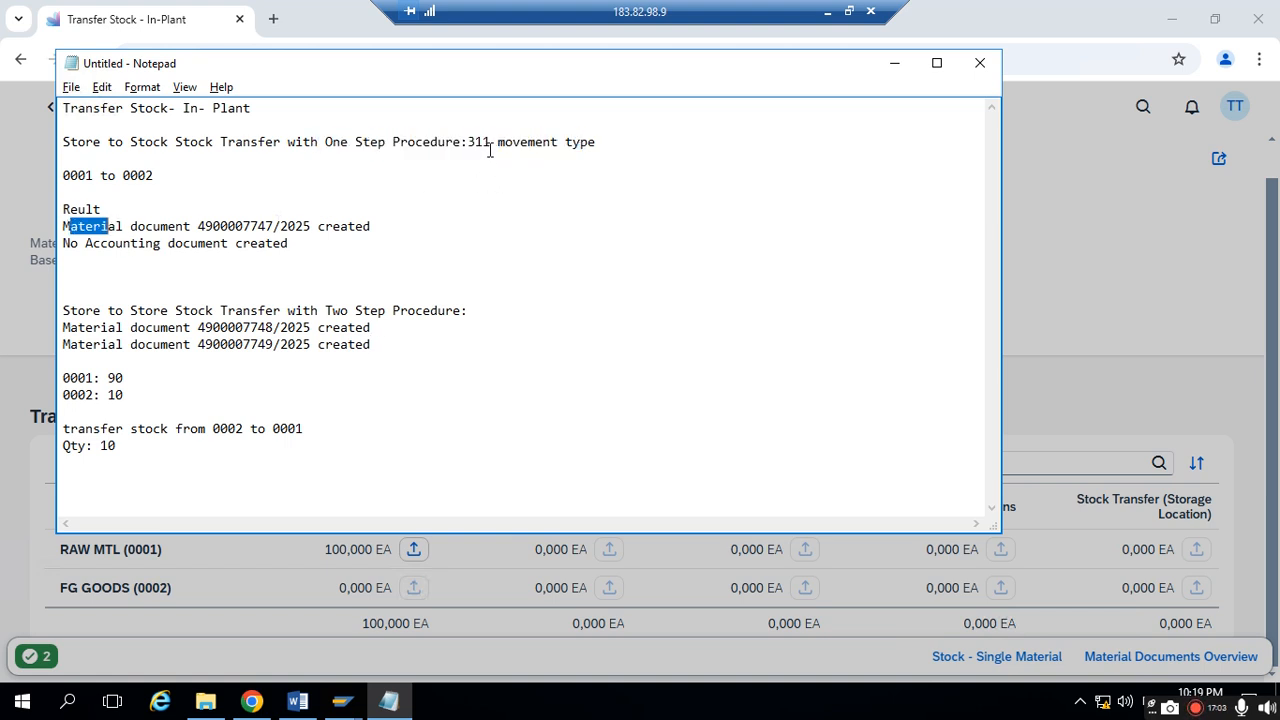
{"action": "left_click_drag", "start_coordinate": [467, 142], "coordinate": [564, 139]}
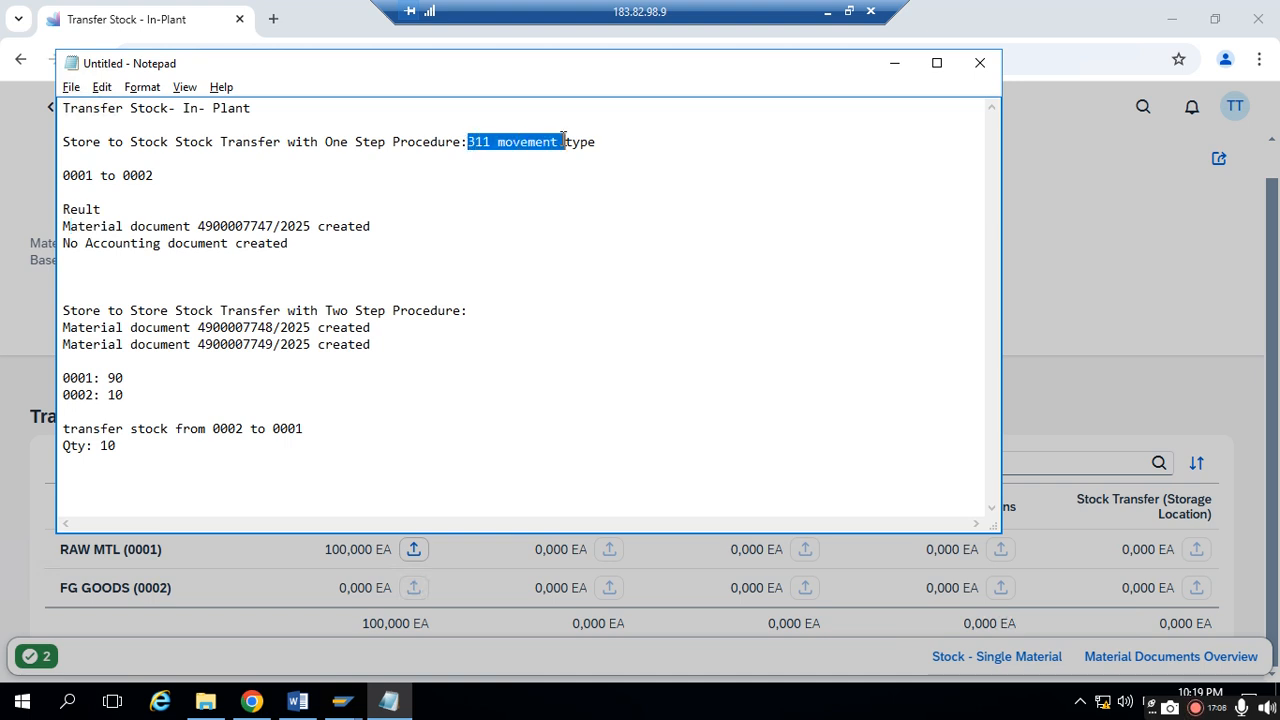
{"action": "left_click", "coordinate": [468, 144]}
{"action": "key", "text": "shift+Home"}
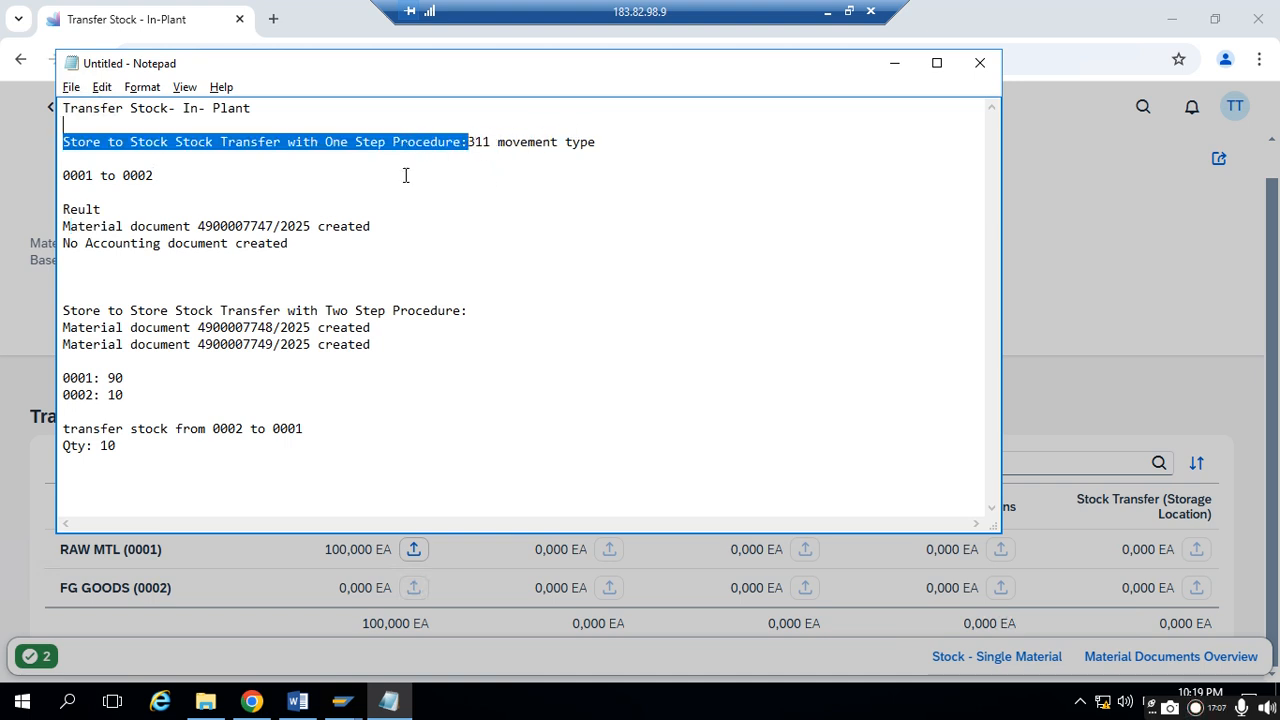
{"action": "left_click", "coordinate": [189, 201]}
{"action": "left_click_drag", "start_coordinate": [86, 142], "coordinate": [536, 142]}
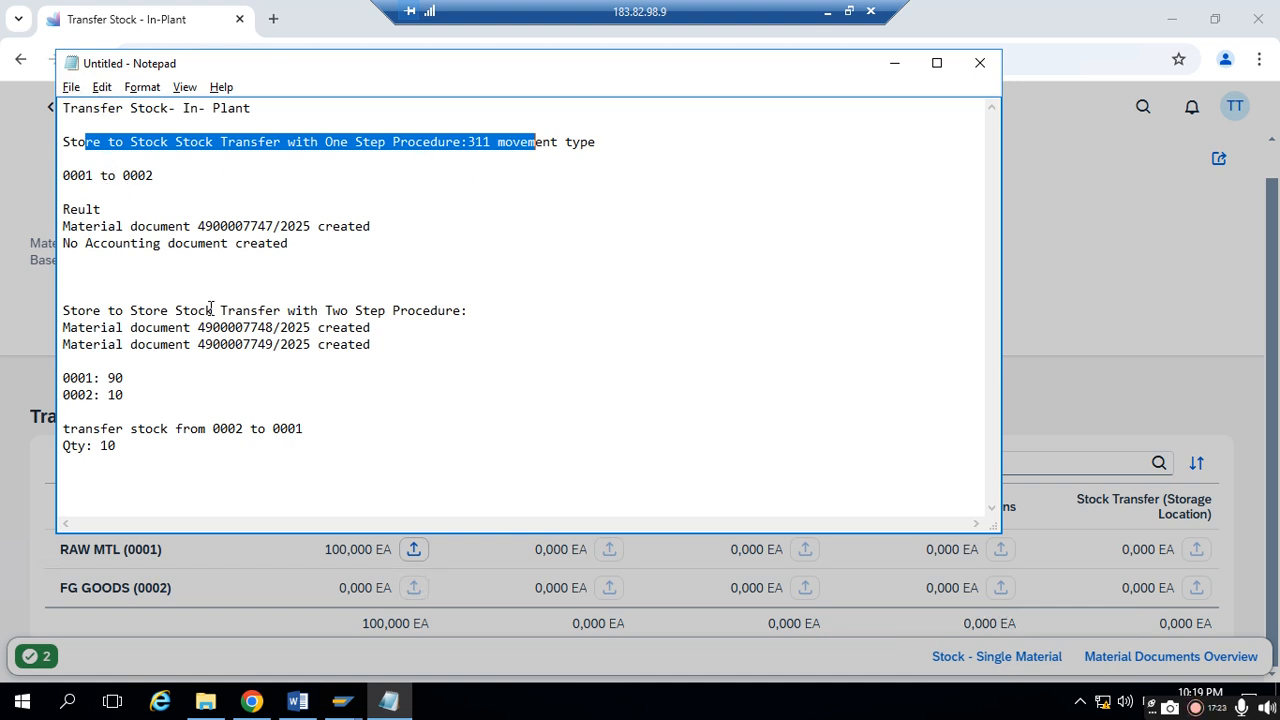
{"action": "left_click", "coordinate": [140, 316]}
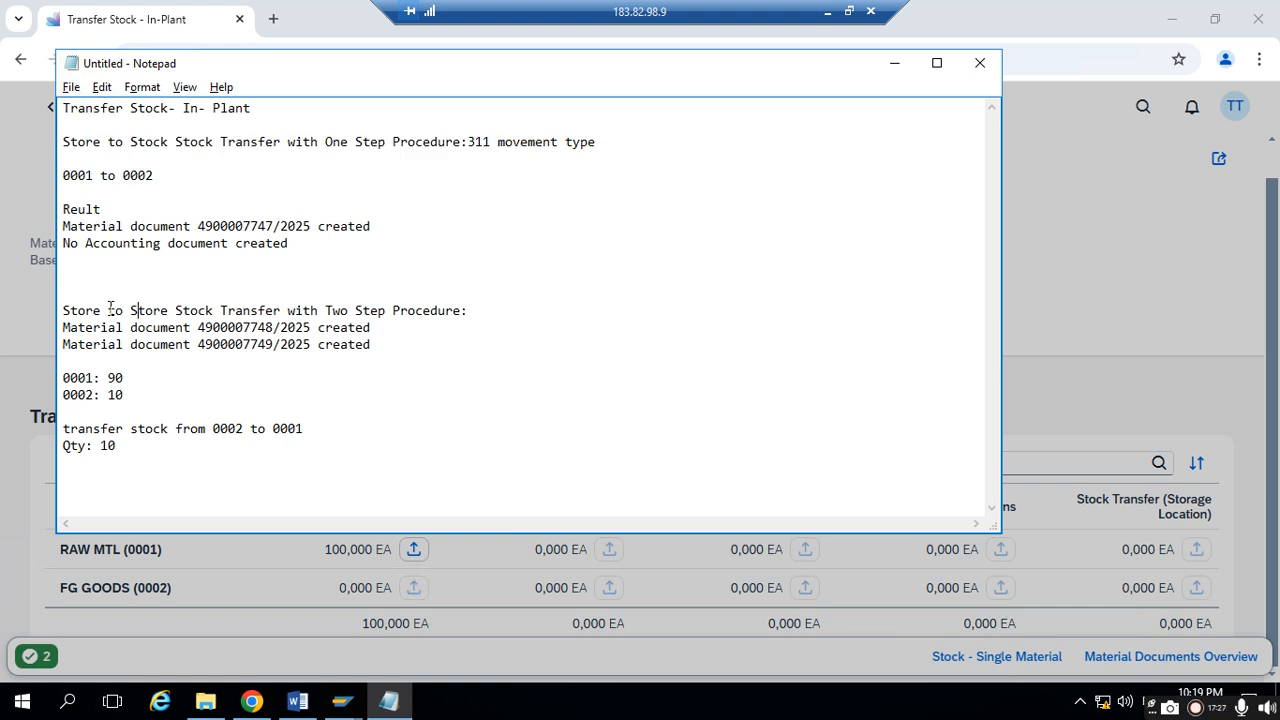
{"action": "left_click_drag", "start_coordinate": [316, 310], "coordinate": [462, 310]}
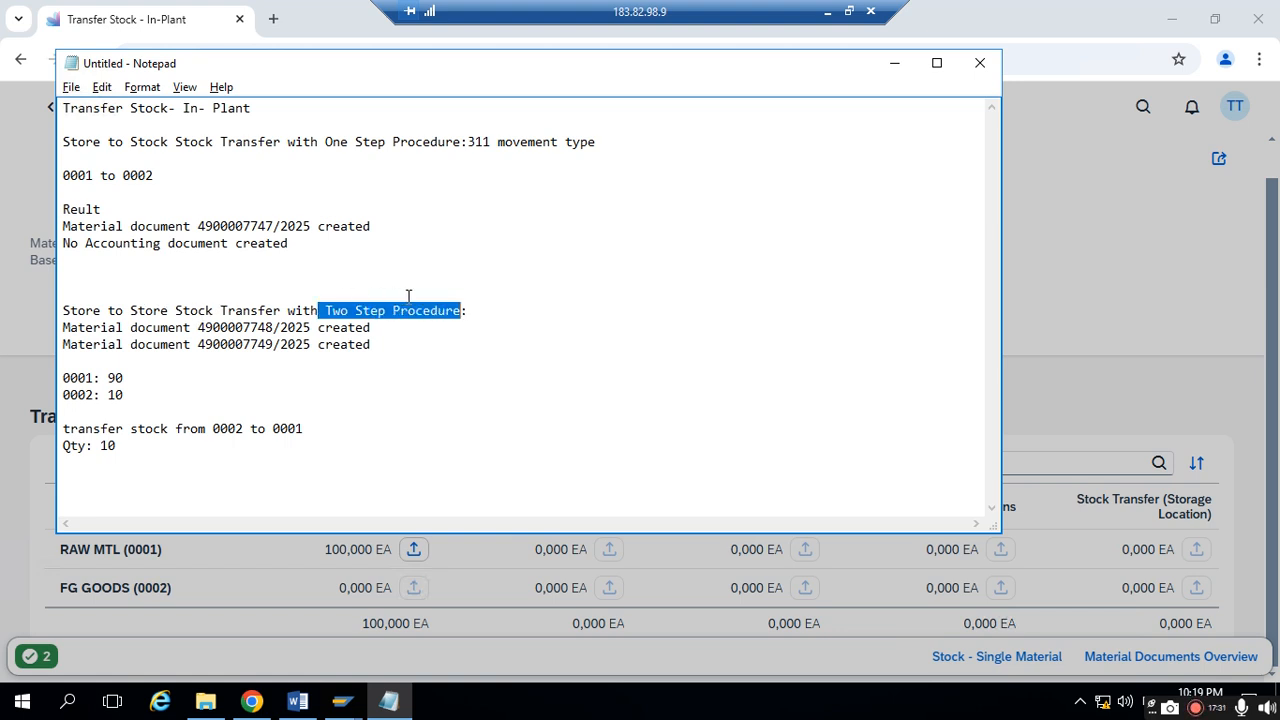
{"action": "left_click", "coordinate": [470, 310]}
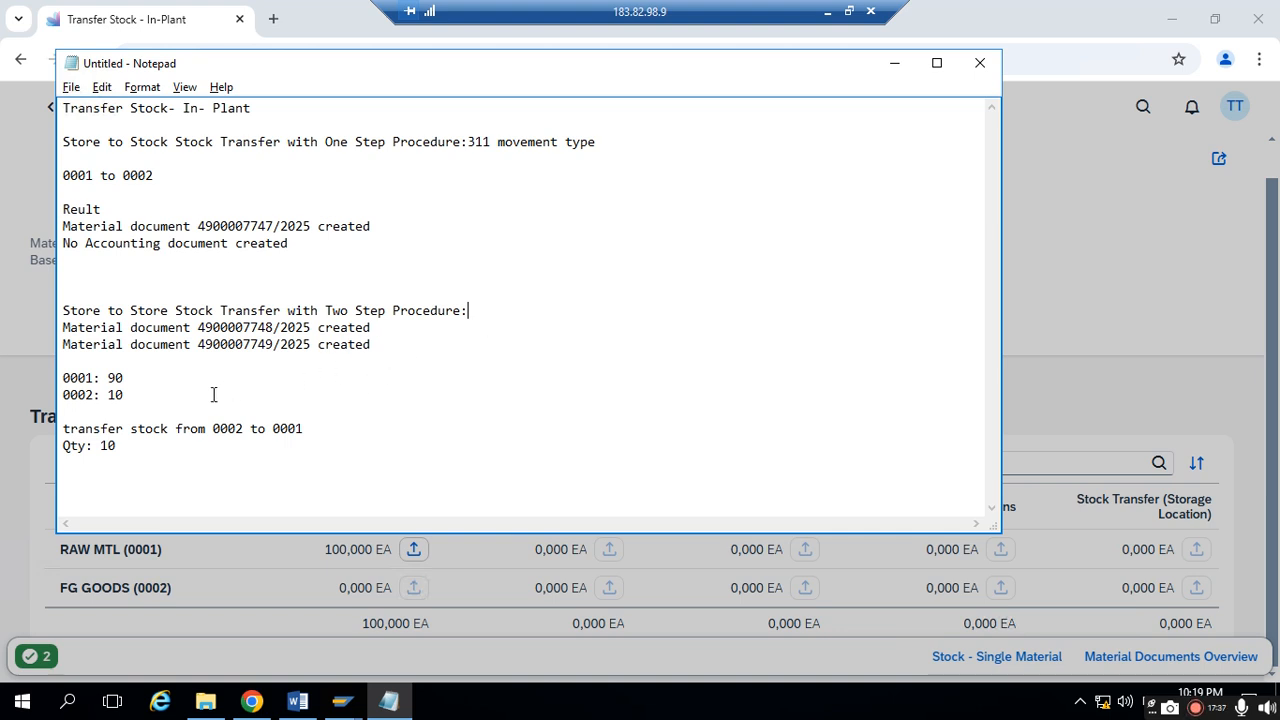
- Add the heading "1st Step:" below the two material document lines of the two-step procedure, with blank lines around it
{"action": "left_click", "coordinate": [368, 372]}
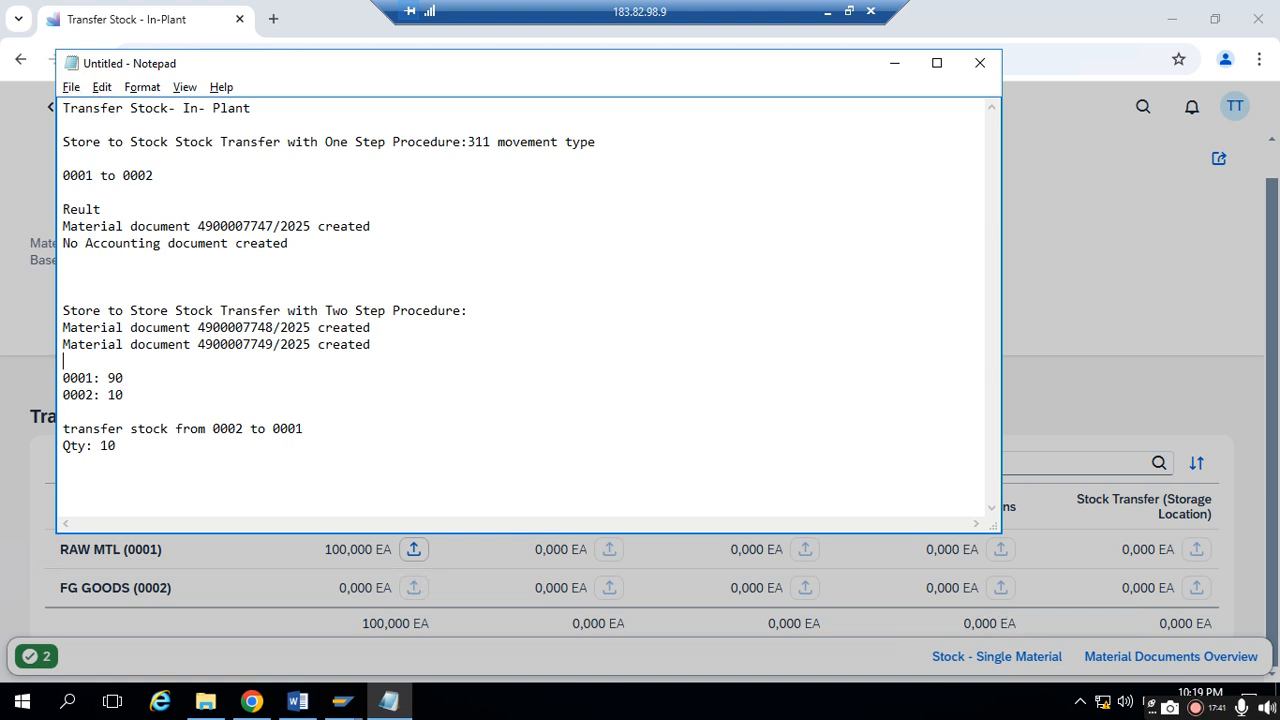
{"action": "key", "text": "Return"}
{"action": "key", "text": "Return"}
{"action": "type", "text": "1st Step:"}
{"action": "key", "text": "Return"}
{"action": "key", "text": "Return"}
{"action": "key", "text": "Return"}
{"action": "key", "text": "Return"}
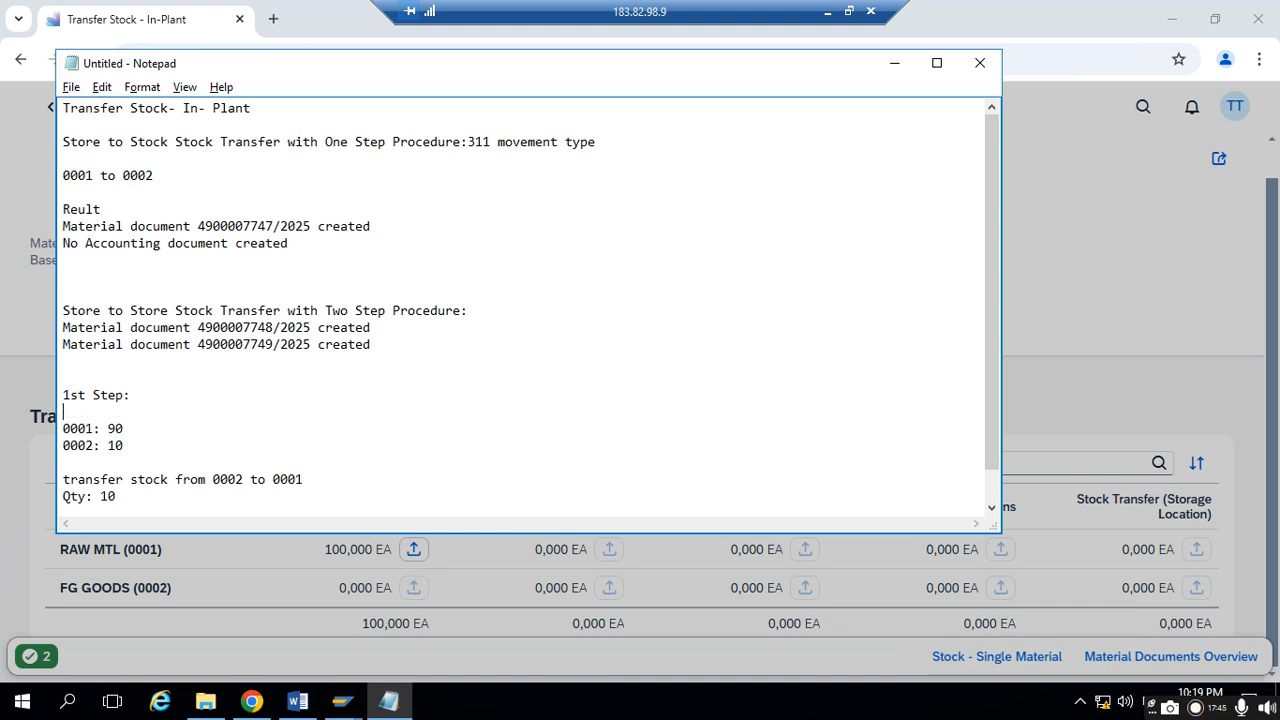
- Enter "Stock removed from supply store and placed into Stock Tranfen(Storage location)" under the "1st Step:" heading and start a new line
{"action": "key", "text": "Up"}
{"action": "key", "text": "Up"}
{"action": "type", "text": "Stock "}
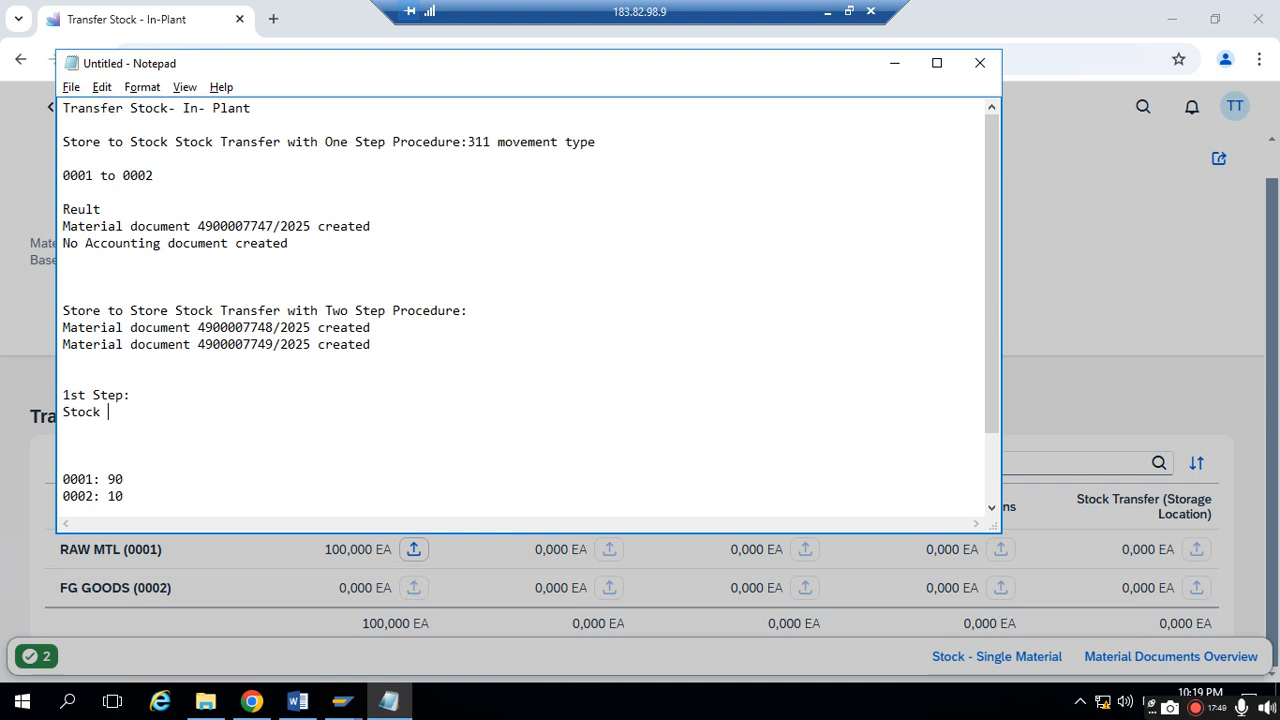
{"action": "type", "text": "removed fr"}
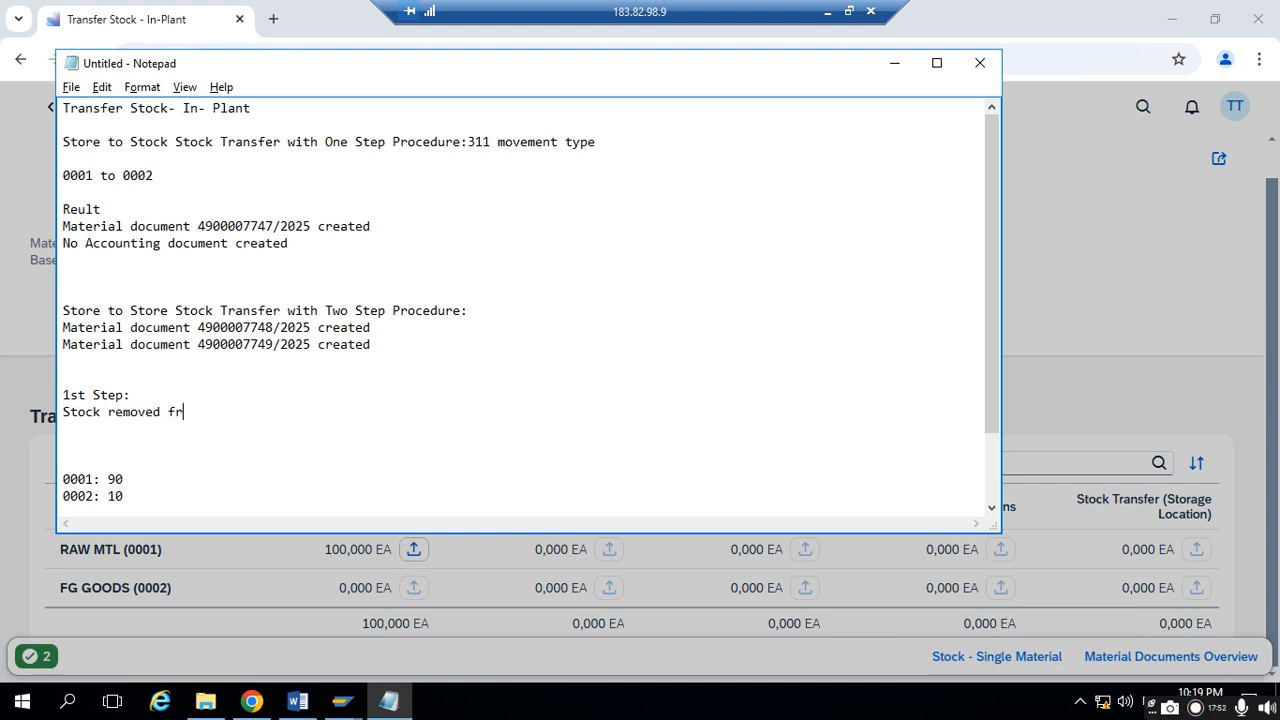
{"action": "type", "text": "pm om suupply store "}
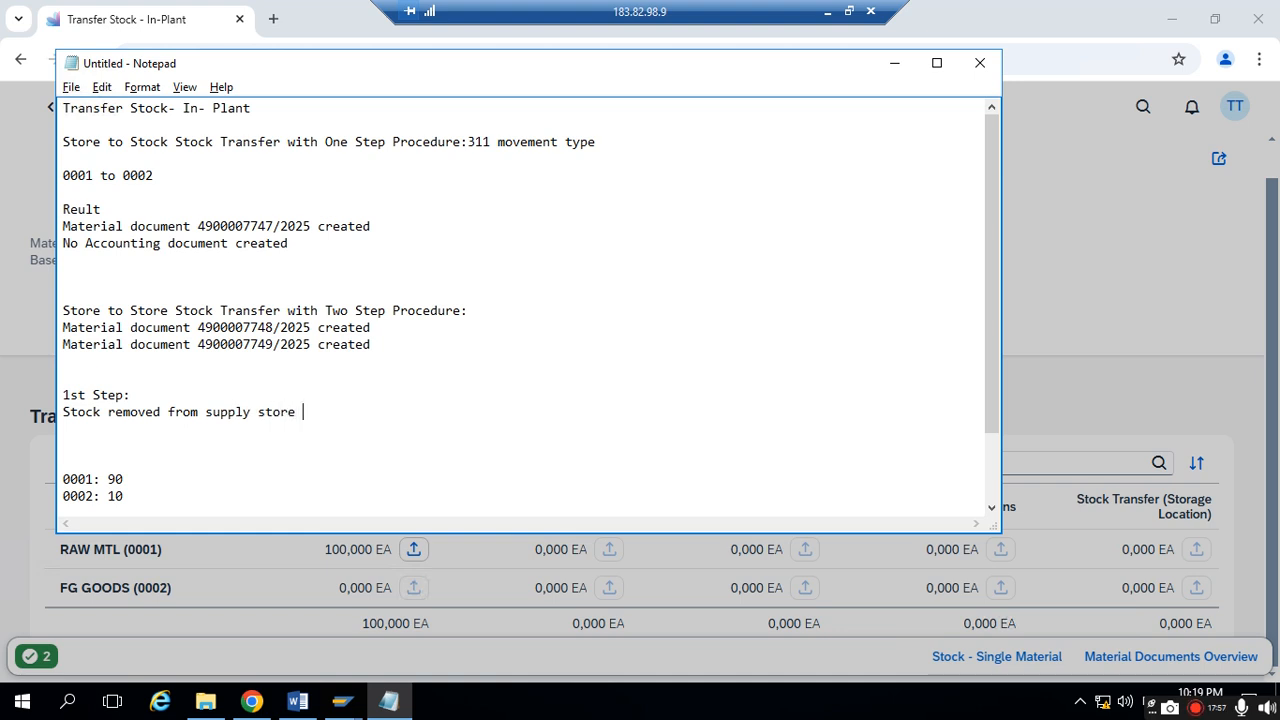
{"action": "type", "text": "and placed in"}
{"action": "key", "text": "BackSpace"}
{"action": "type", "text": "to Stock Transer"}
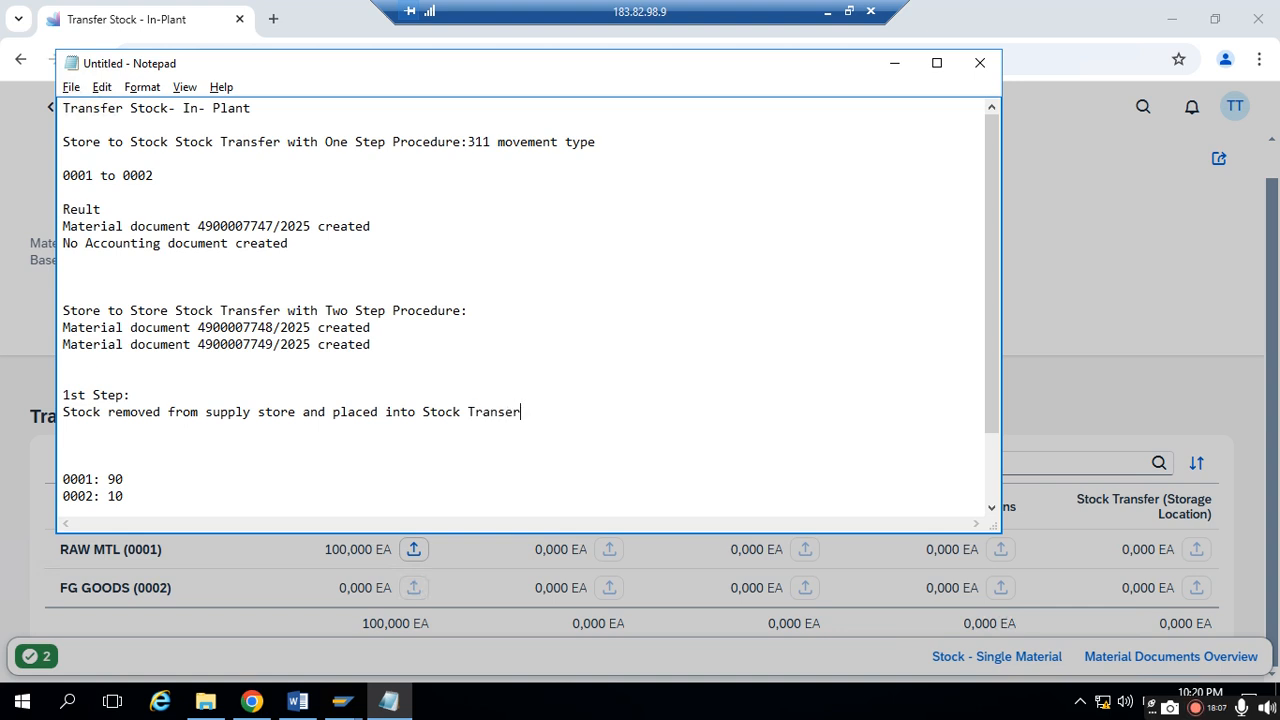
{"action": "key", "text": "BackSpace"}
{"action": "key", "text": "BackSpace"}
{"action": "key", "text": "BackSpace"}
{"action": "type", "text": "fen(Storage loc"}
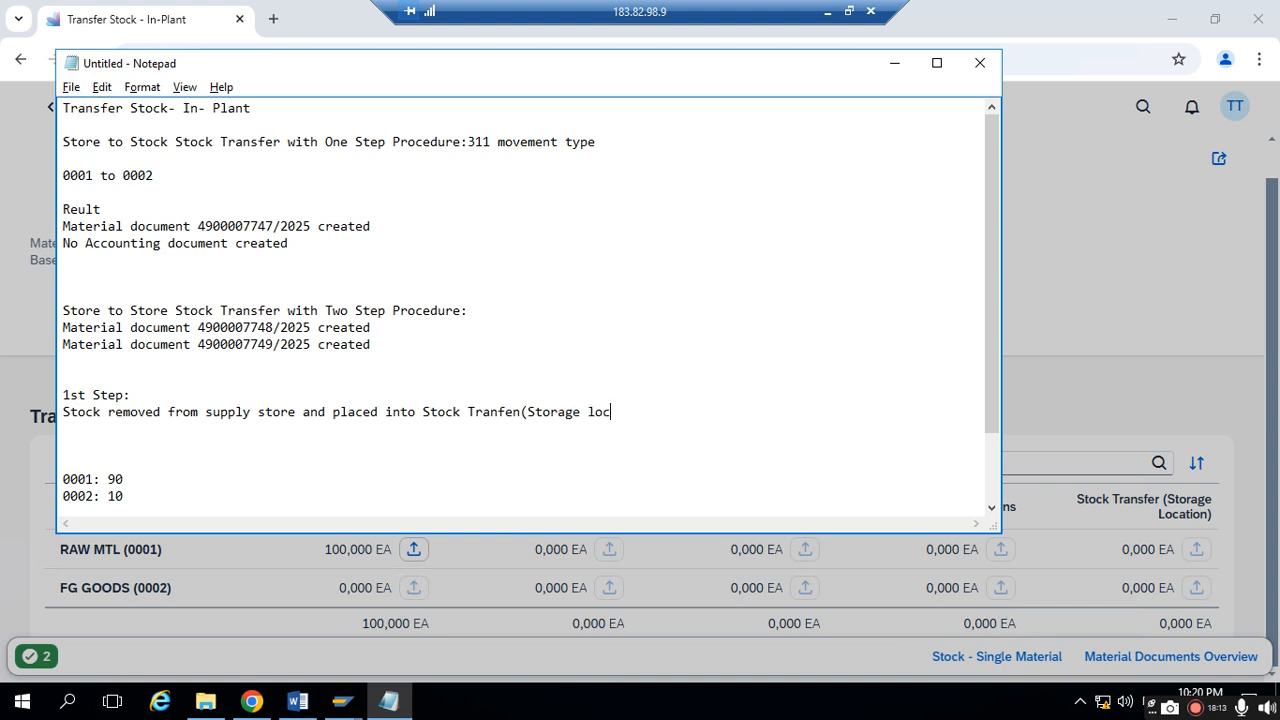
{"action": "type", "text": "ation)"}
{"action": "key", "text": "Return"}
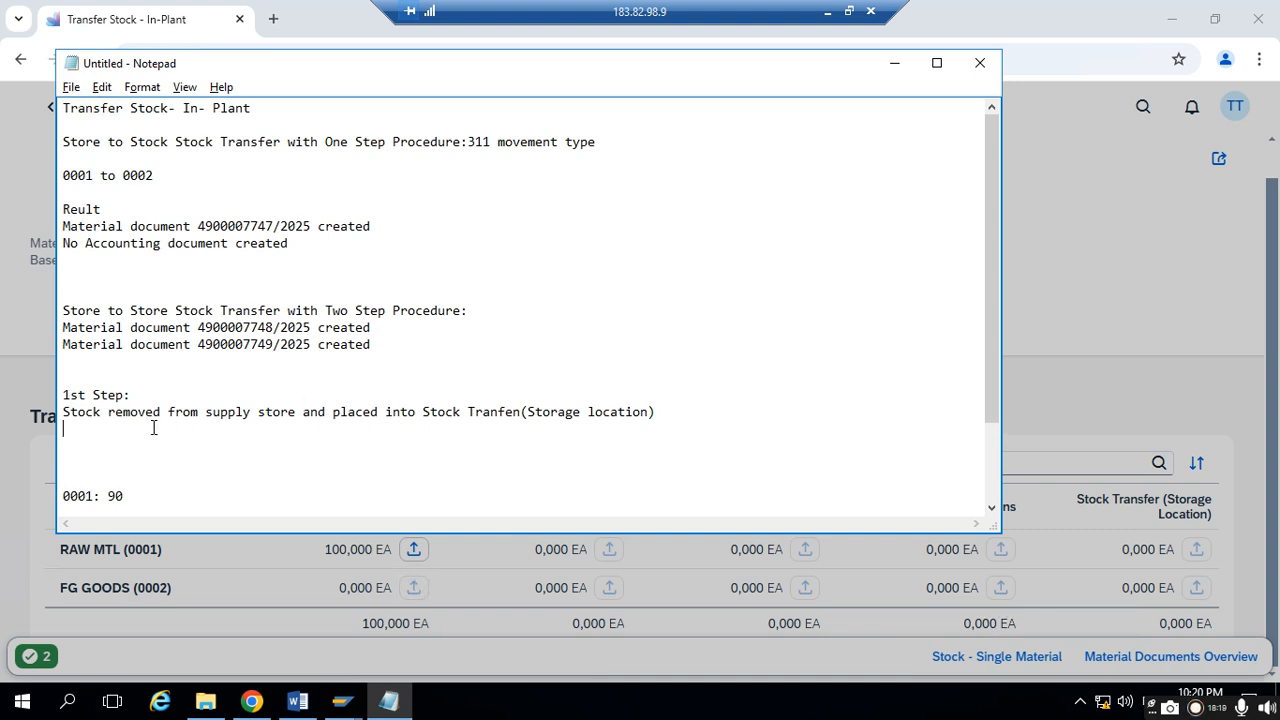
{"action": "left_click_drag", "start_coordinate": [375, 327], "coordinate": [61, 327]}
{"action": "key", "text": "ctrl+c"}
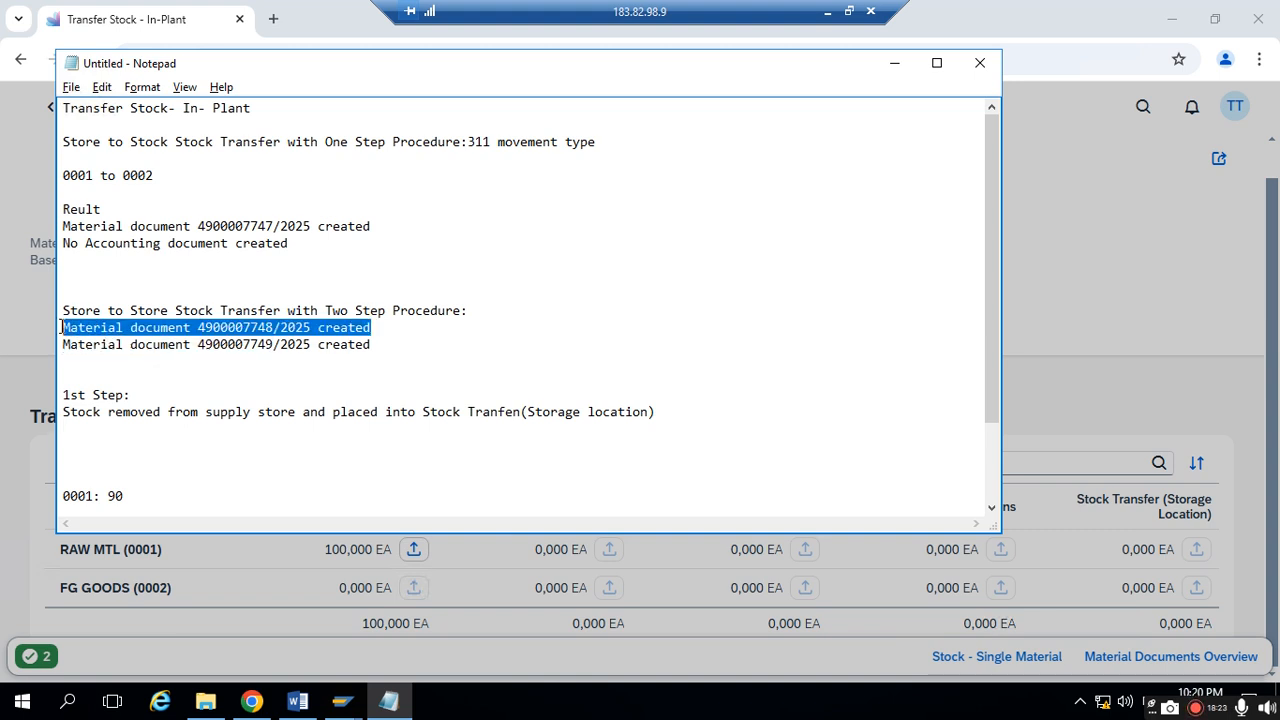
{"action": "left_click", "coordinate": [176, 432]}
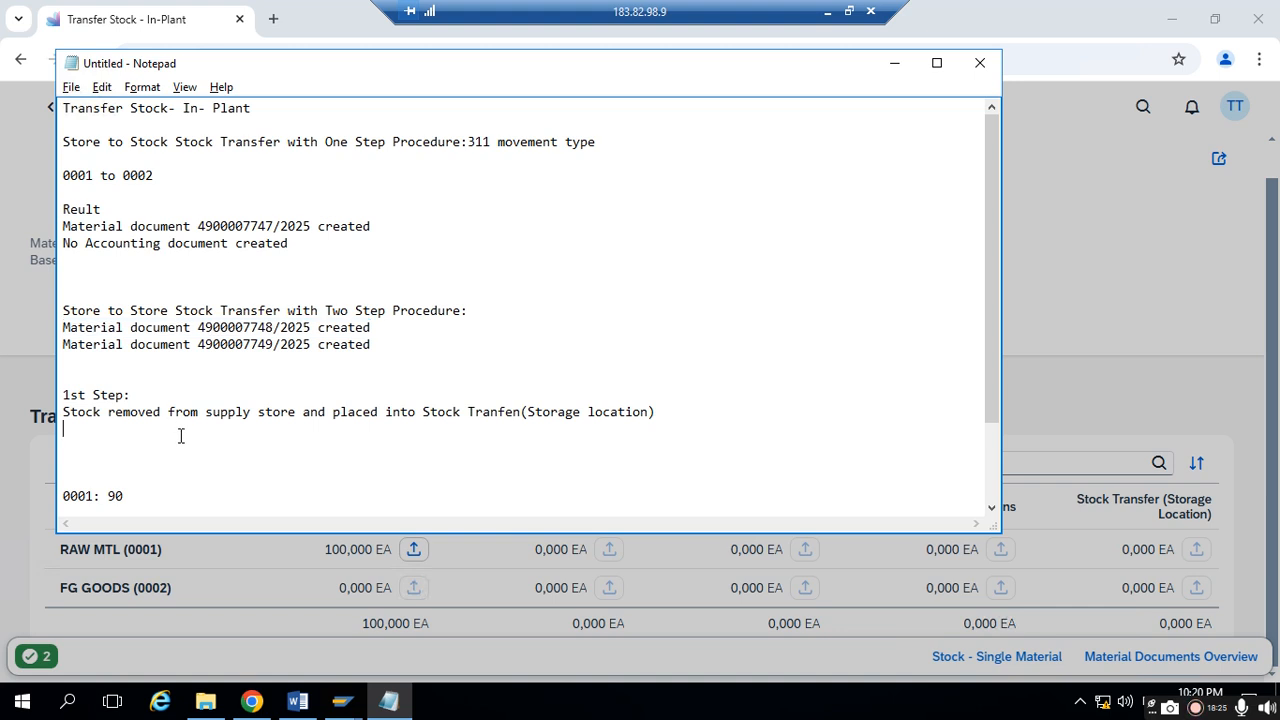
{"action": "key", "text": "ctrl+v"}
{"action": "left_click_drag", "start_coordinate": [197, 428], "coordinate": [276, 421]}
{"action": "key", "text": "ctrl+c"}
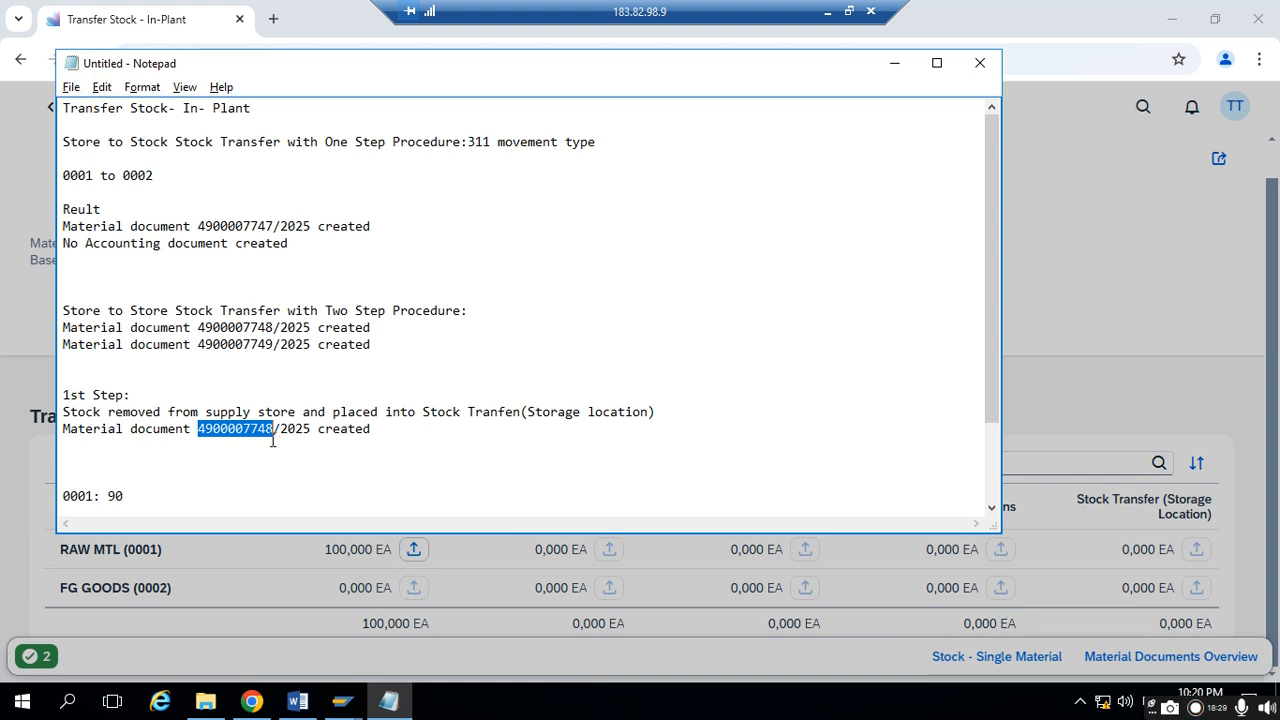
{"action": "left_click", "coordinate": [342, 701]}
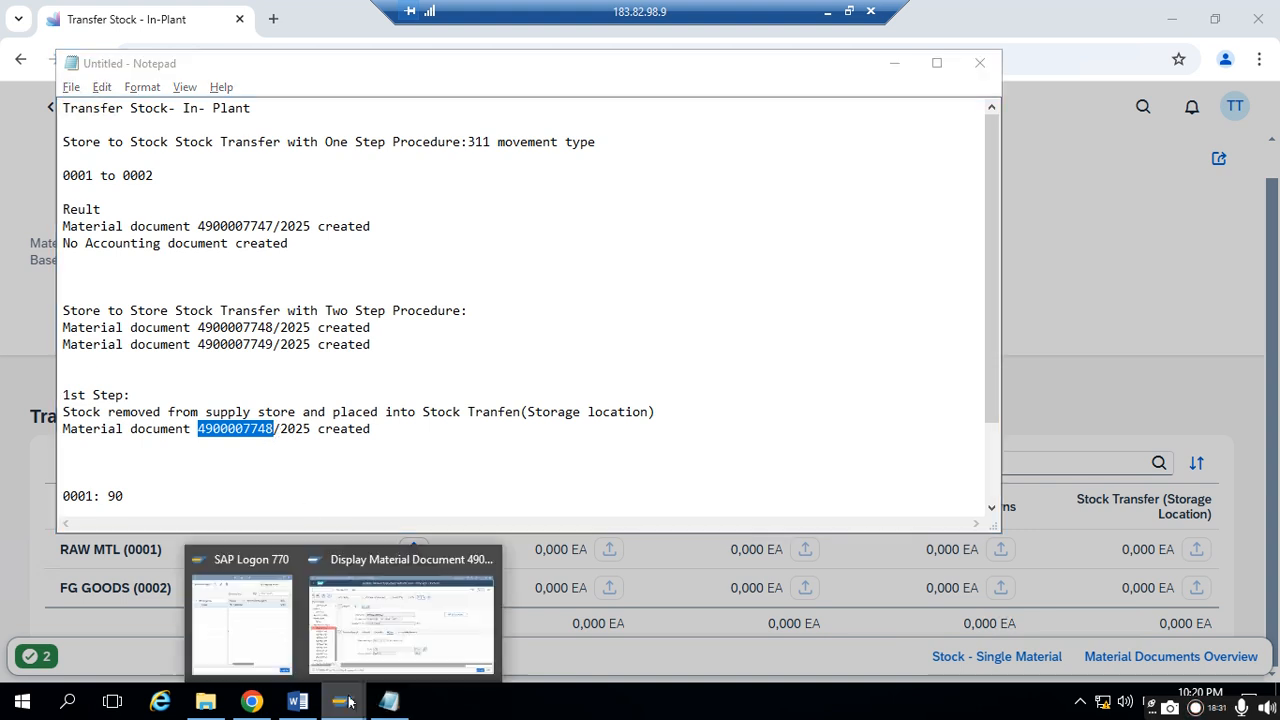
{"action": "left_click", "coordinate": [415, 632]}
{"action": "left_click_drag", "start_coordinate": [663, 150], "coordinate": [450, 187]}
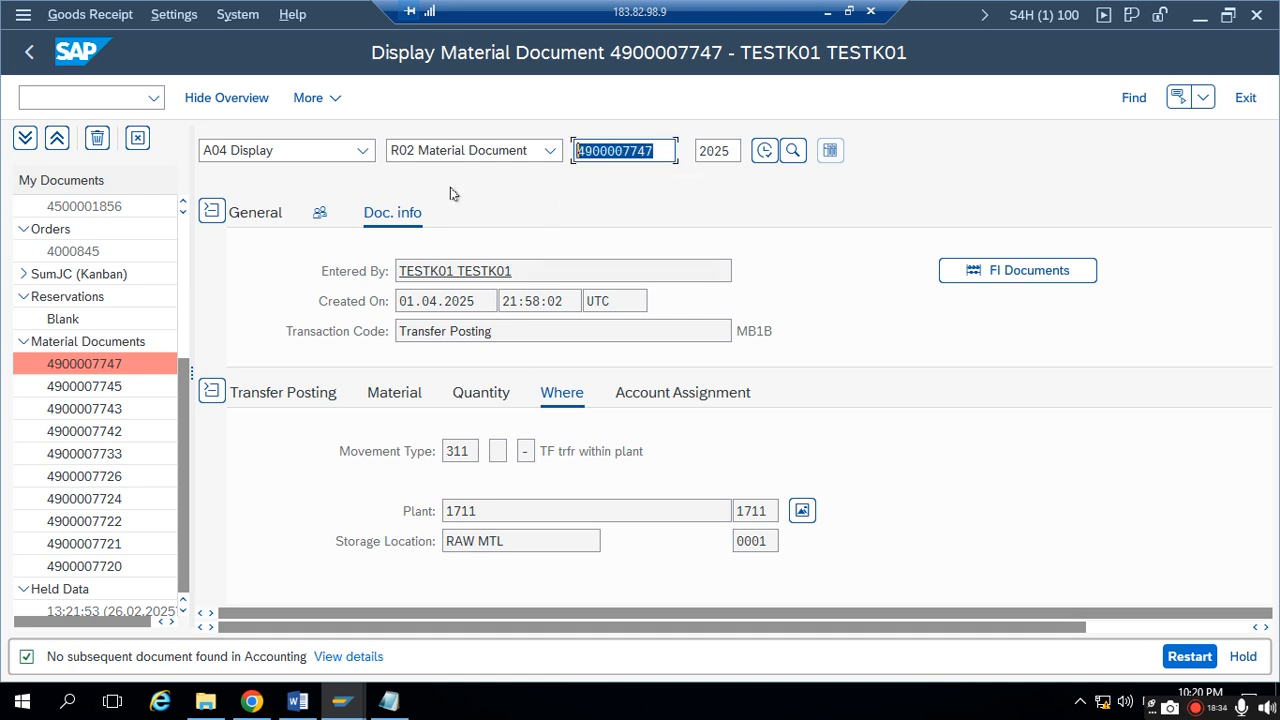
{"action": "key", "text": "ctrl+v"}
{"action": "key", "text": "Return"}
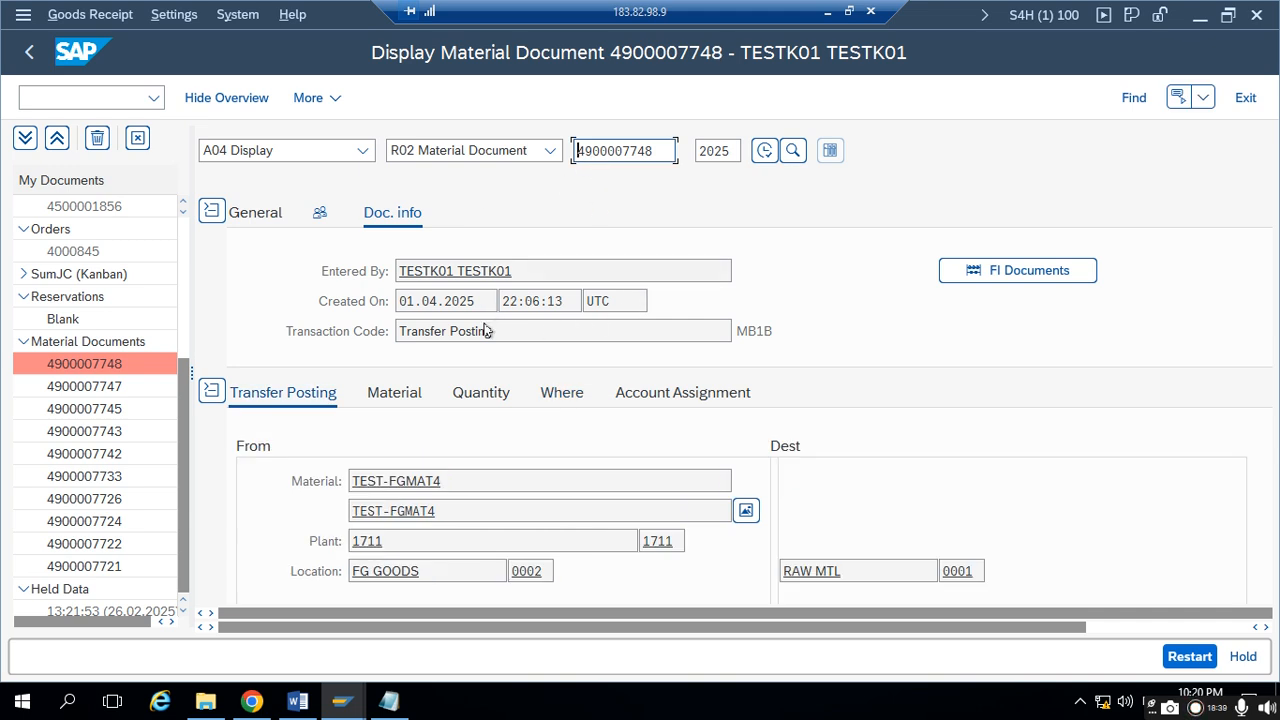
{"action": "left_click", "coordinate": [561, 393]}
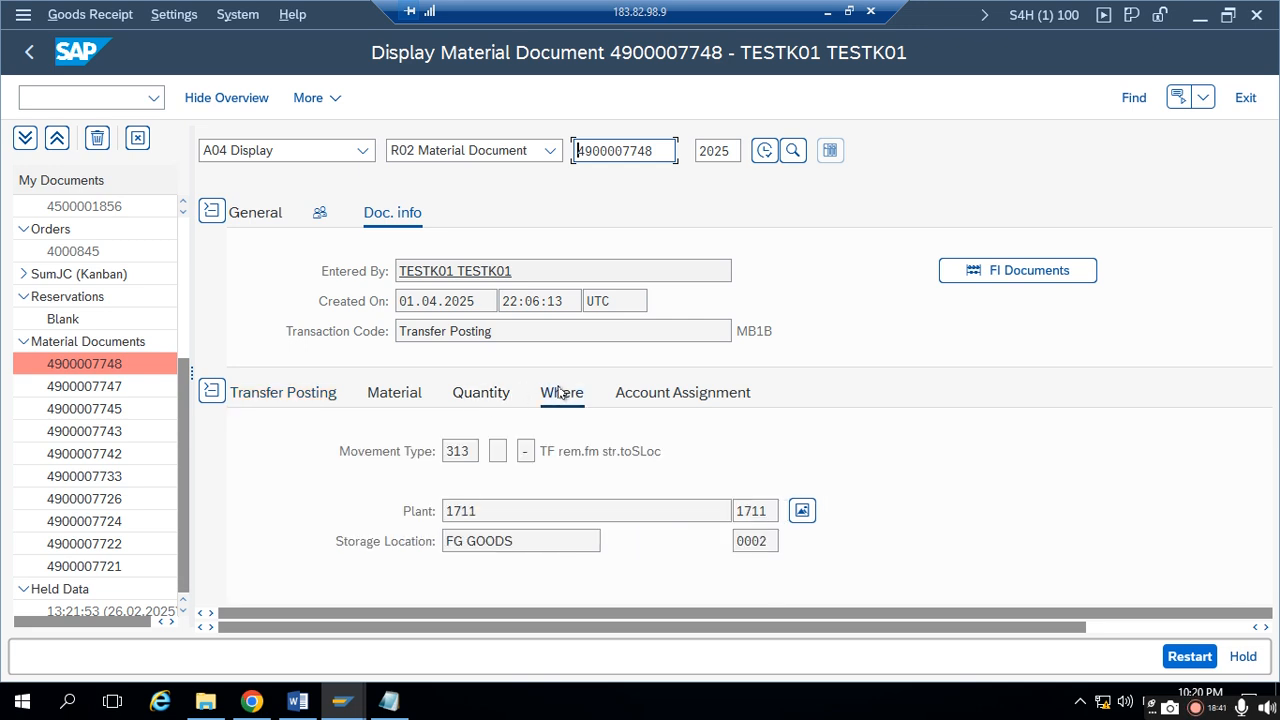
{"action": "left_click", "coordinate": [465, 452]}
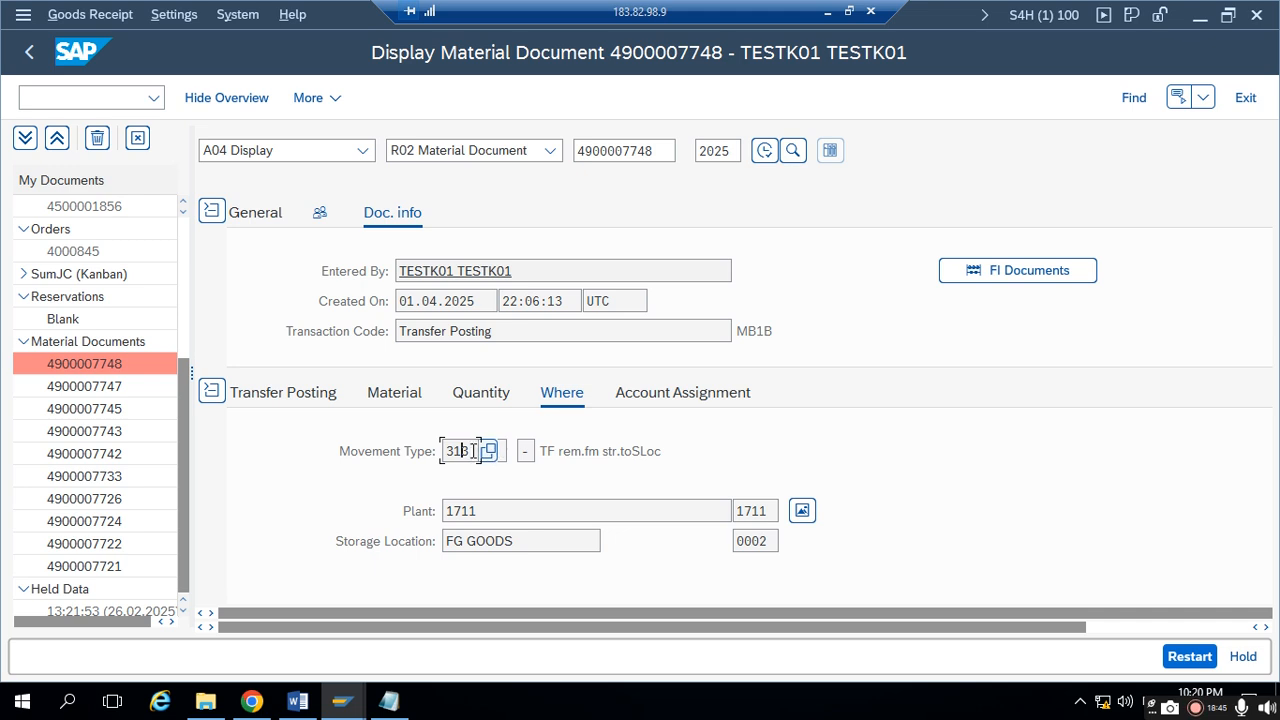
- Switch back to Notepad and correct "Tranfen" to "Tranfer" in the 1st step's description
{"action": "left_click", "coordinate": [389, 701]}
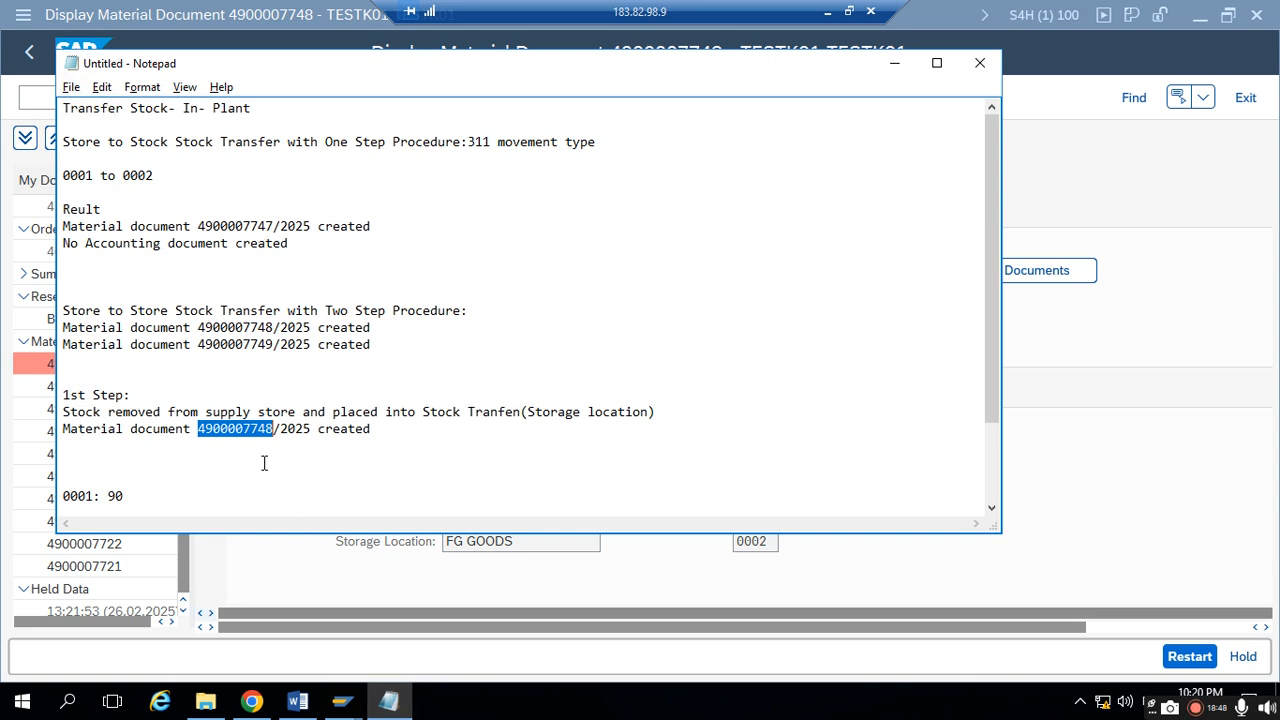
{"action": "left_click", "coordinate": [73, 397]}
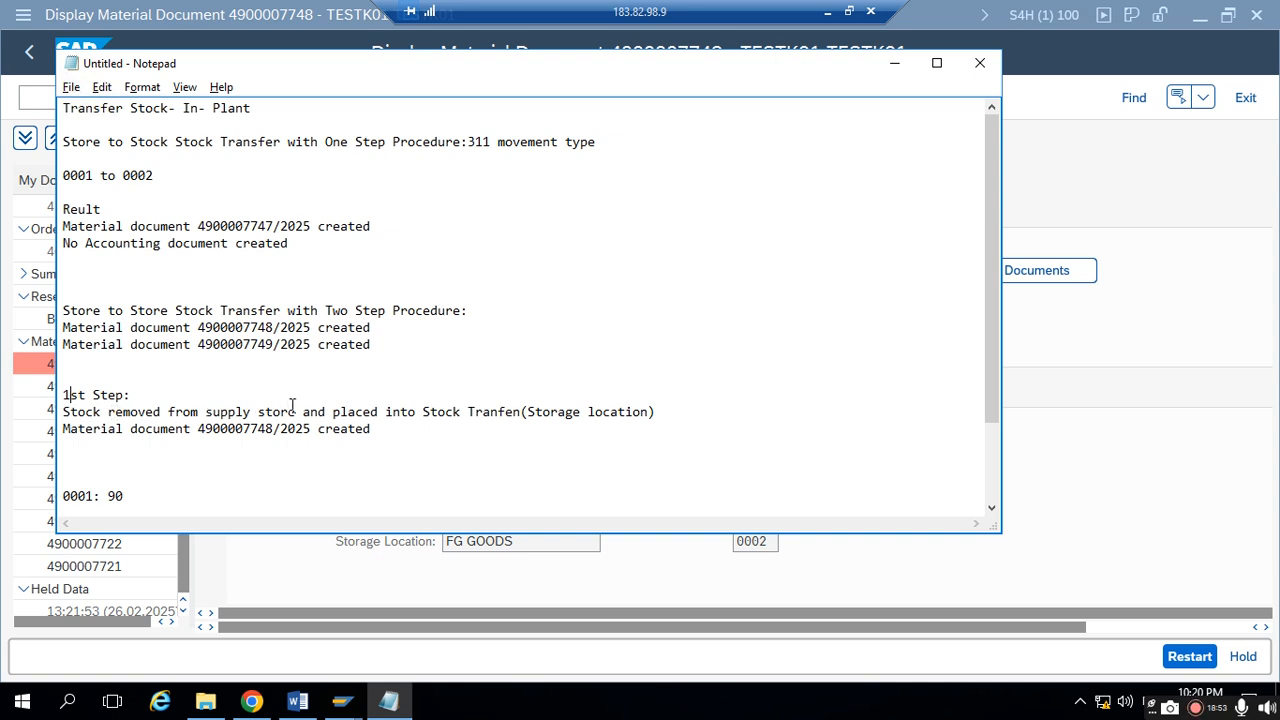
{"action": "left_click", "coordinate": [520, 410]}
{"action": "key", "text": "BackSpace"}
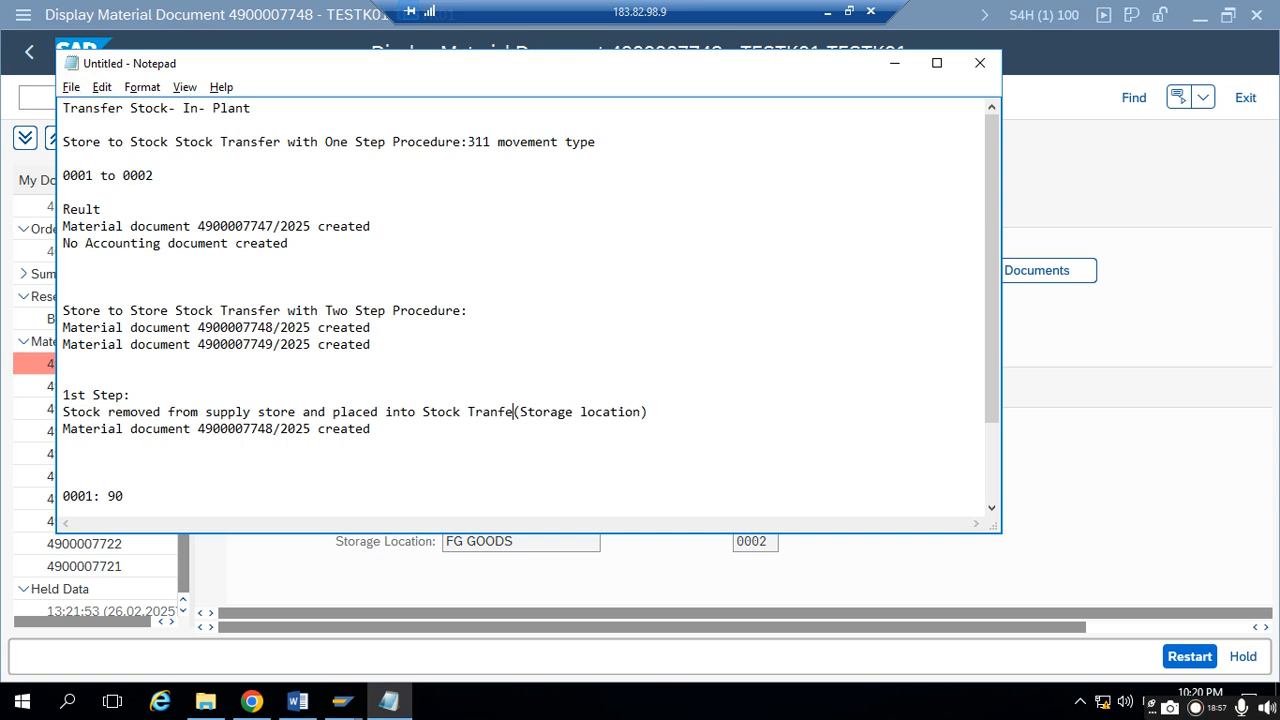
{"action": "type", "text": "r"}
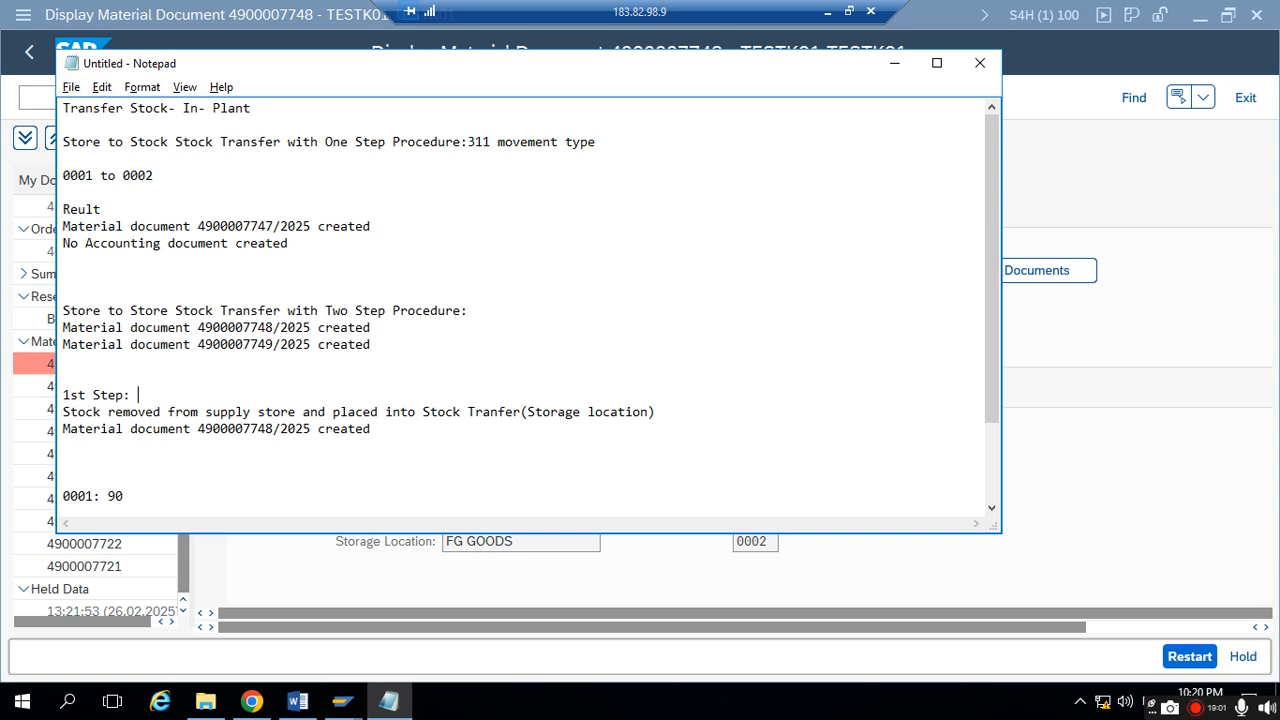
{"action": "type", "text": "movemen"}
- Add "313 movement type" after the "1st Step:" heading
{"action": "key", "text": "BackSpace"}
{"action": "key", "text": "BackSpace"}
{"action": "key", "text": "BackSpace"}
{"action": "type", "text": "veme"}
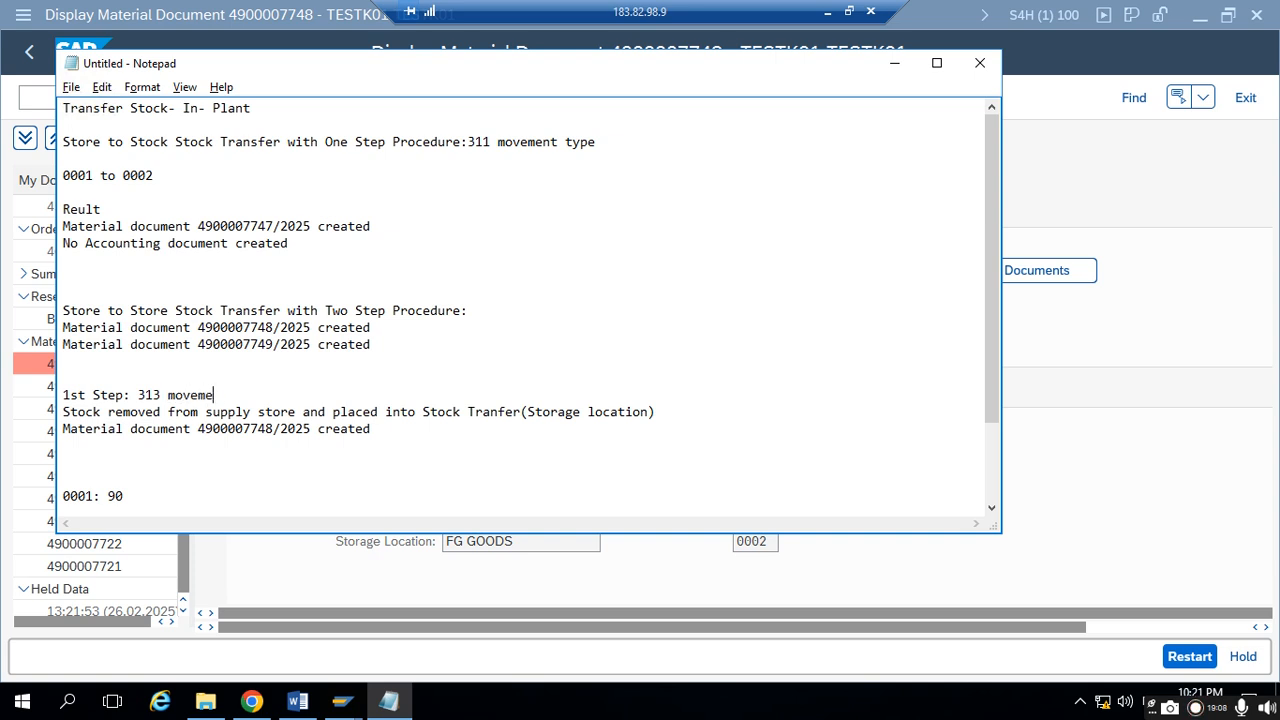
{"action": "type", "text": "nt type"}
- Add the heading "2nd Step:" below the 1st step's material document line, separated by a blank line
{"action": "left_click", "coordinate": [384, 427]}
{"action": "key", "text": "Return"}
{"action": "key", "text": "Return"}
{"action": "type", "text": "2n"}
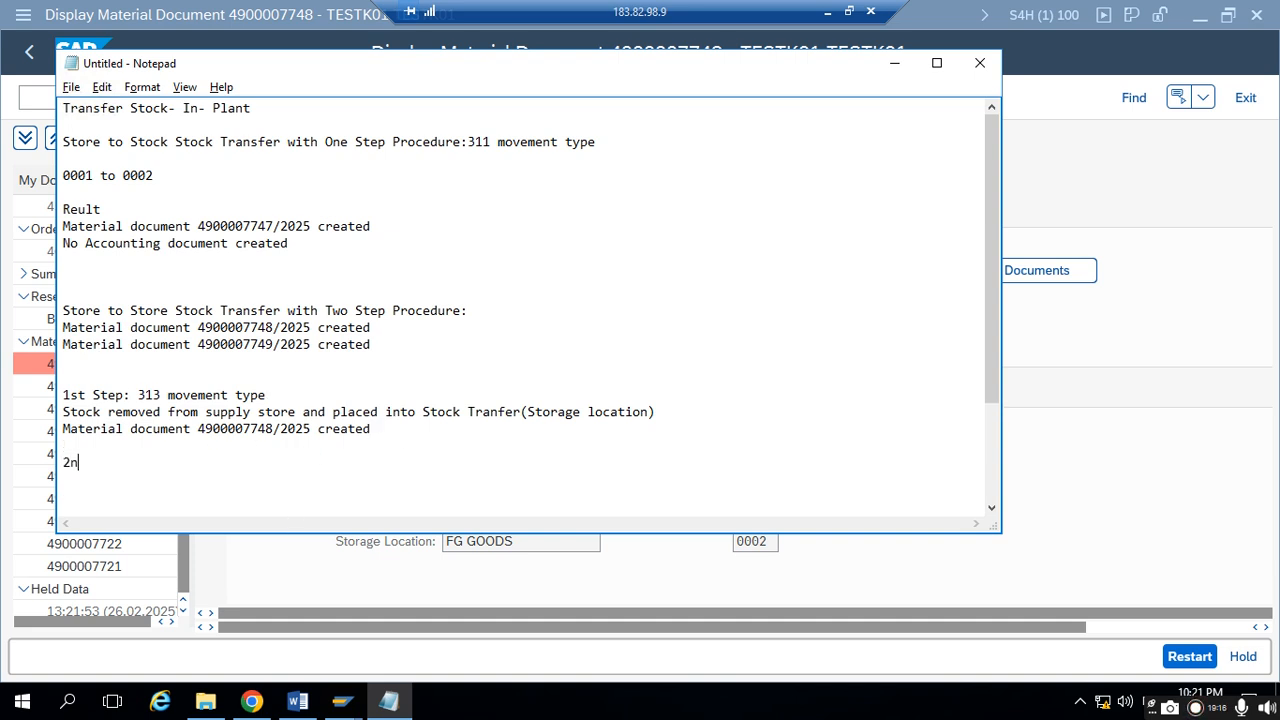
{"action": "type", "text": "d Step: "}
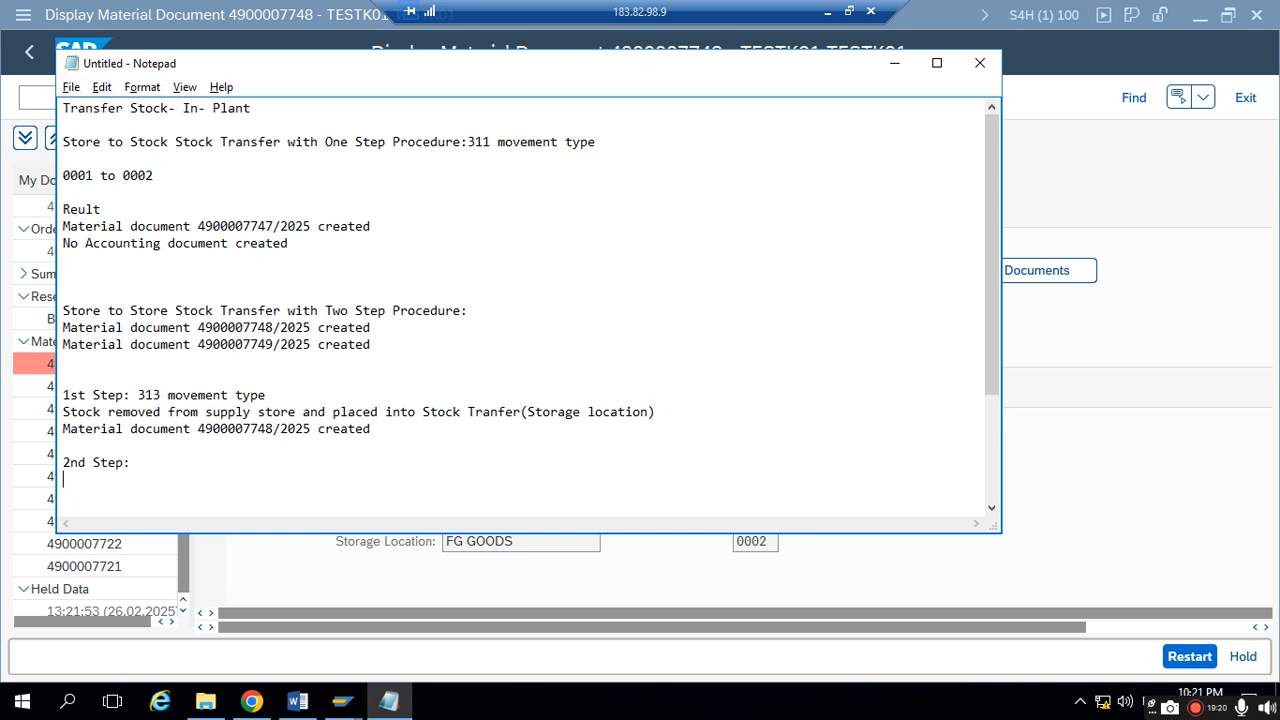
{"action": "type", "text": "Stp"}
- Enter "Stock removed from Stock Transferb(Storage location) and placed into Receiving storage location." under the "2nd Step:" heading
{"action": "key", "text": "BackSpace"}
{"action": "key", "text": "BackSpace"}
{"action": "type", "text": "tock removed from"}
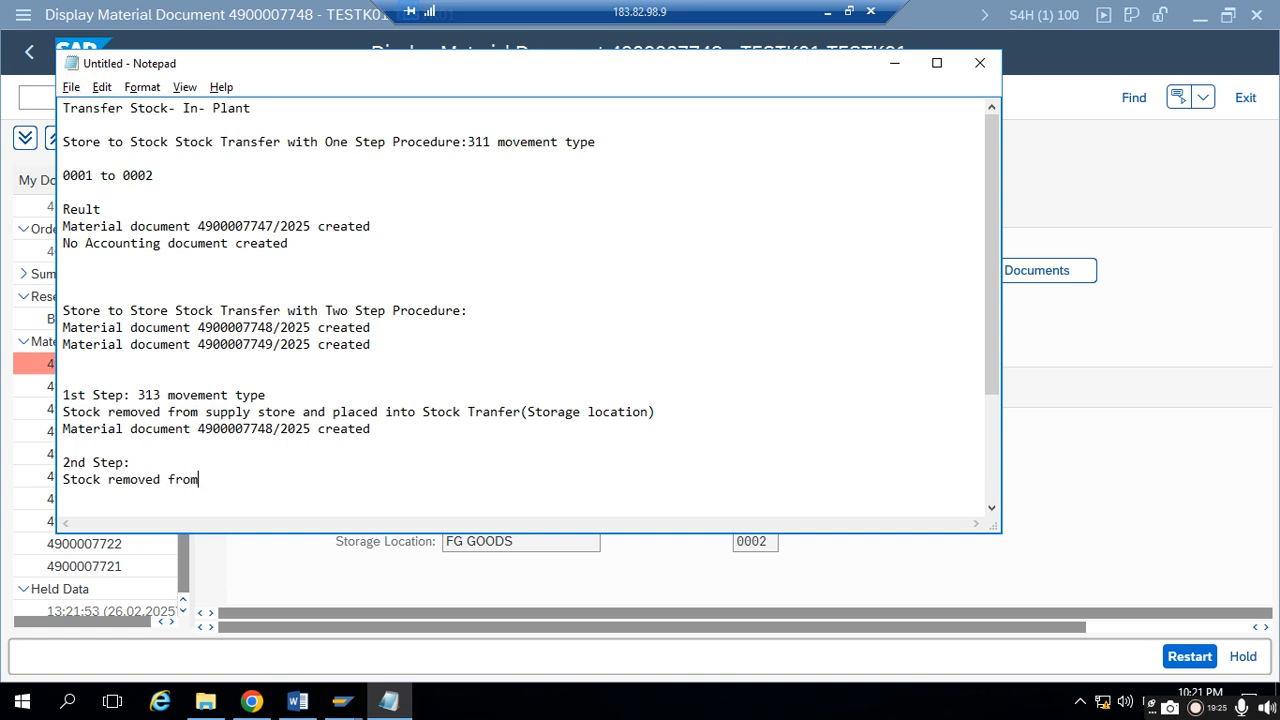
{"action": "type", "text": " St"}
{"action": "type", "text": "oc Tran"}
{"action": "type", "text": "k"}
{"action": "type", "text": "b"}
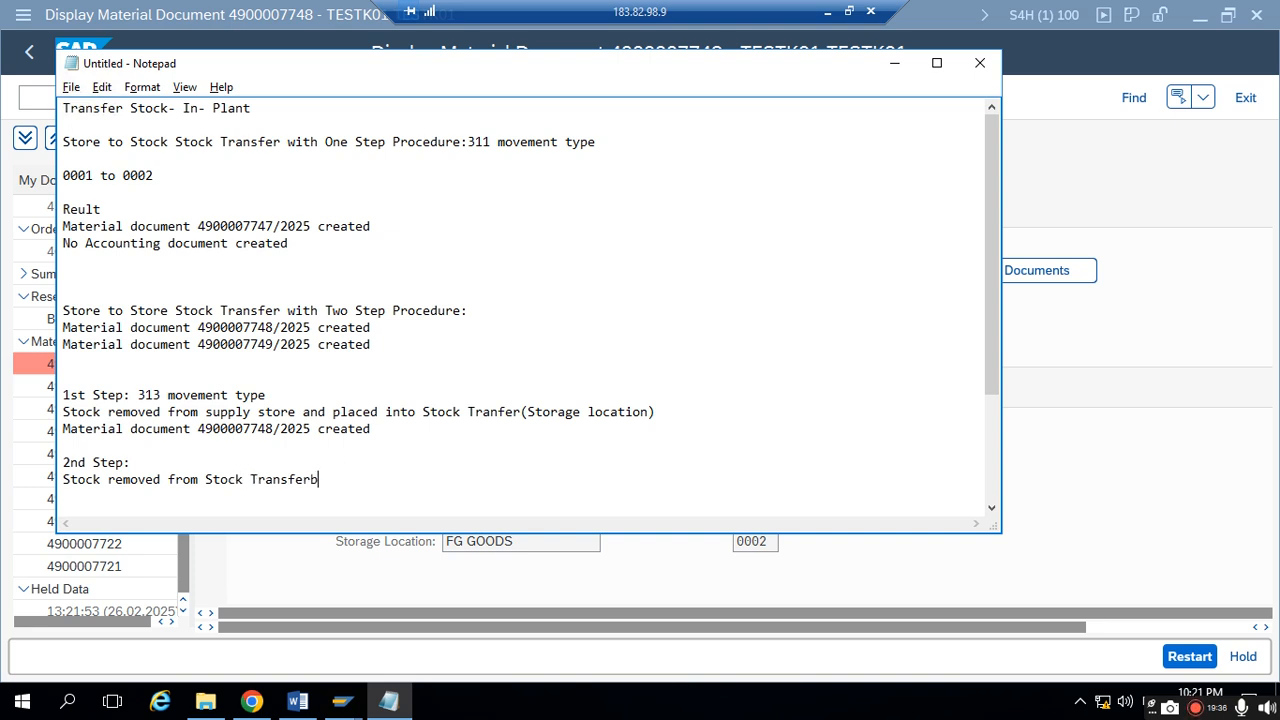
{"action": "type", "text": "(Storaf"}
{"action": "type", "text": "ag"}
{"action": "type", "text": "e location) nd"}
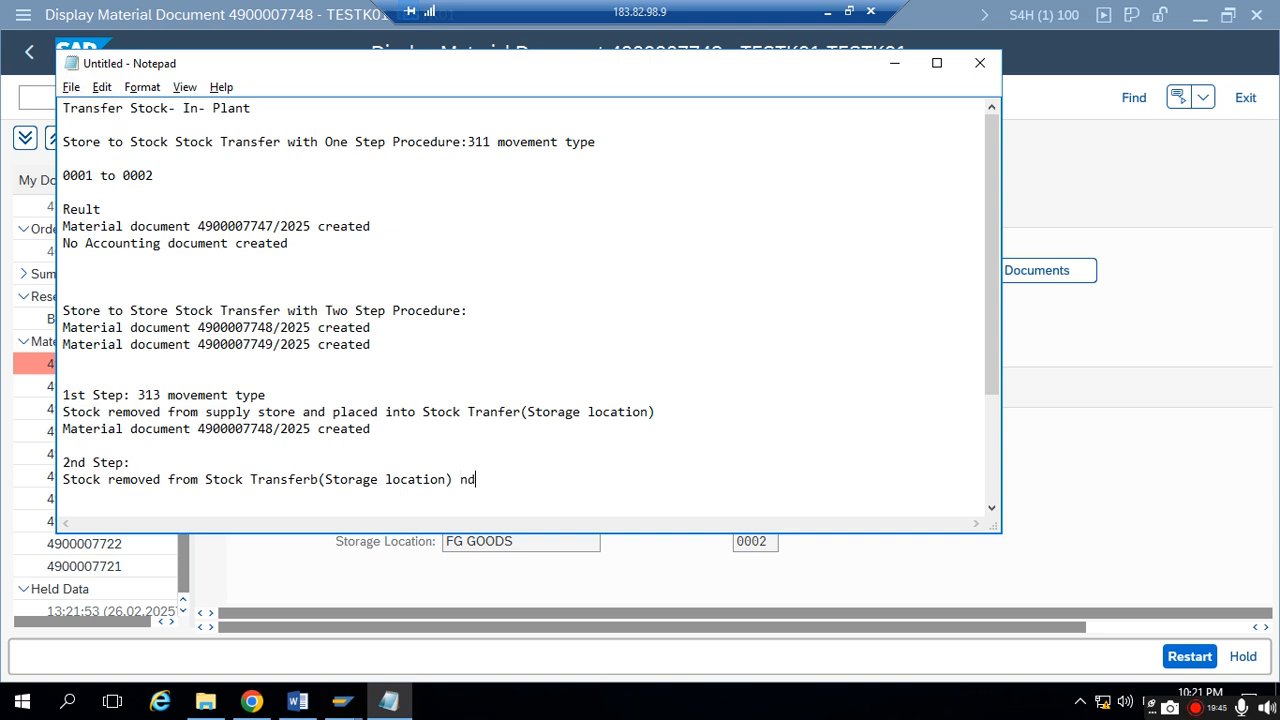
{"action": "key", "text": "BackSpace"}
{"action": "key", "text": "BackSpace"}
{"action": "type", "text": "and placed into"}
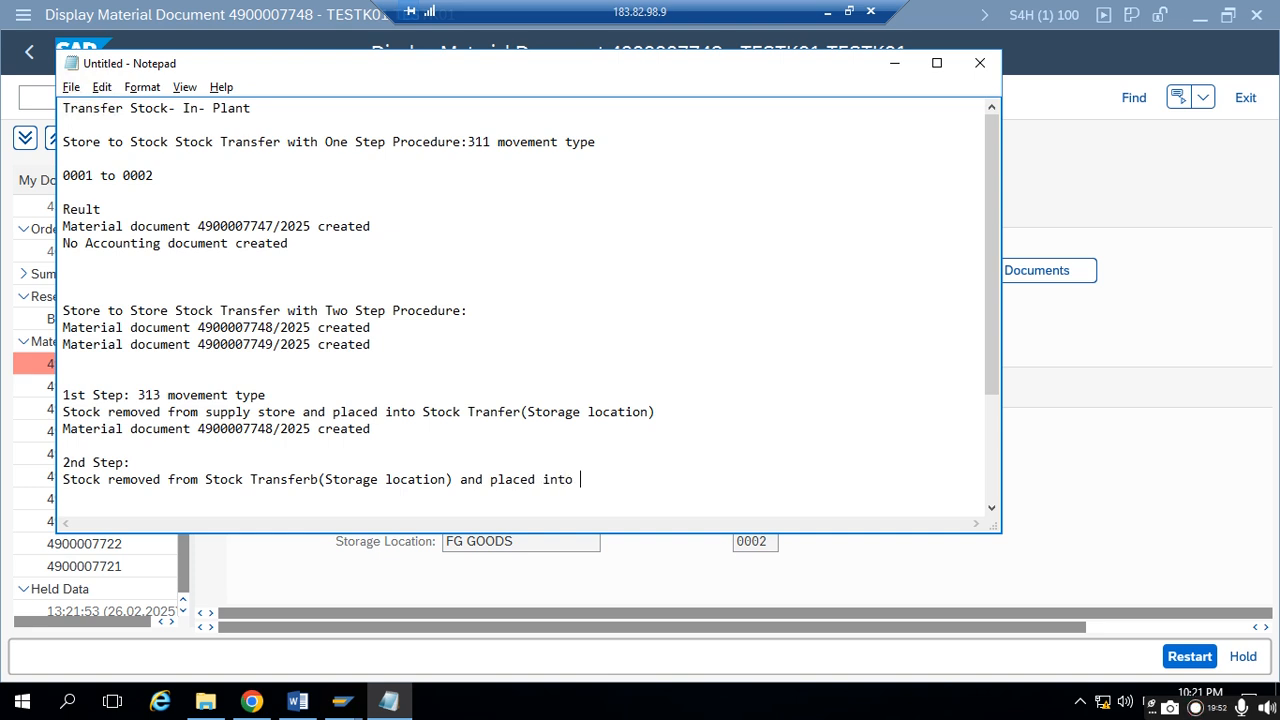
{"action": "type", "text": "eiving storage location."}
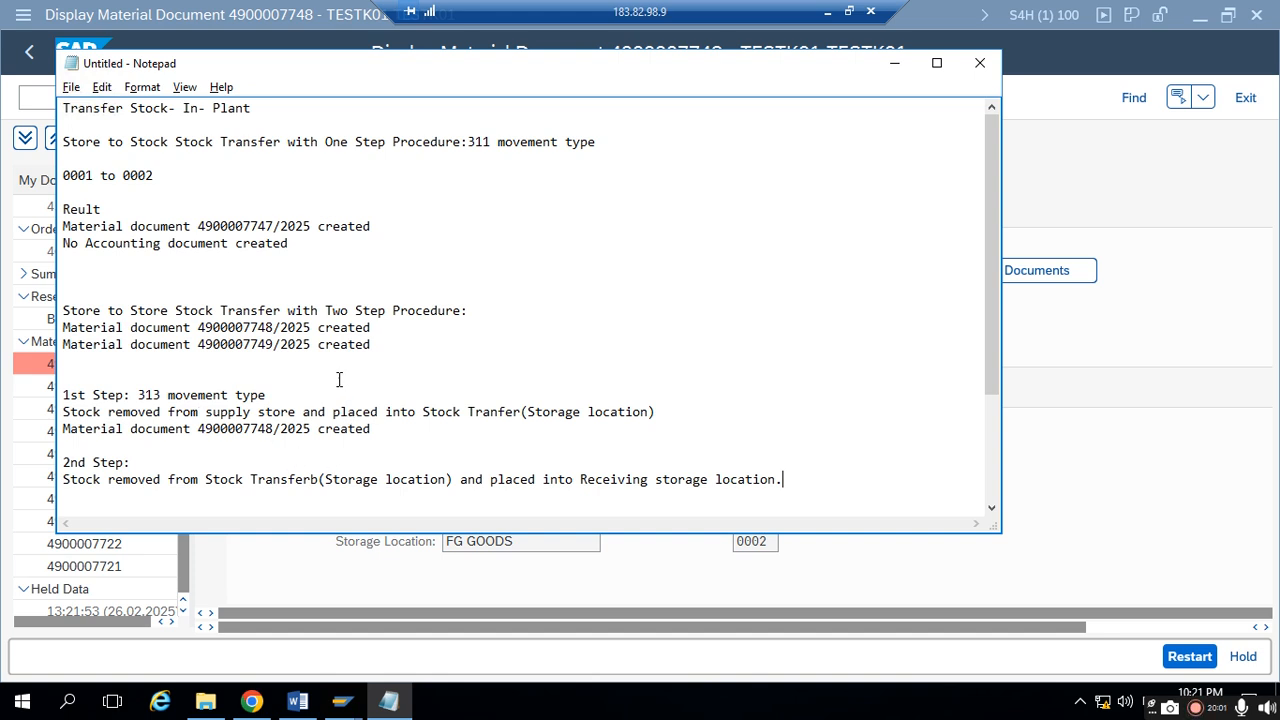
{"action": "left_click_drag", "start_coordinate": [371, 344], "coordinate": [60, 341]}
{"action": "key", "text": "ctrl+c"}
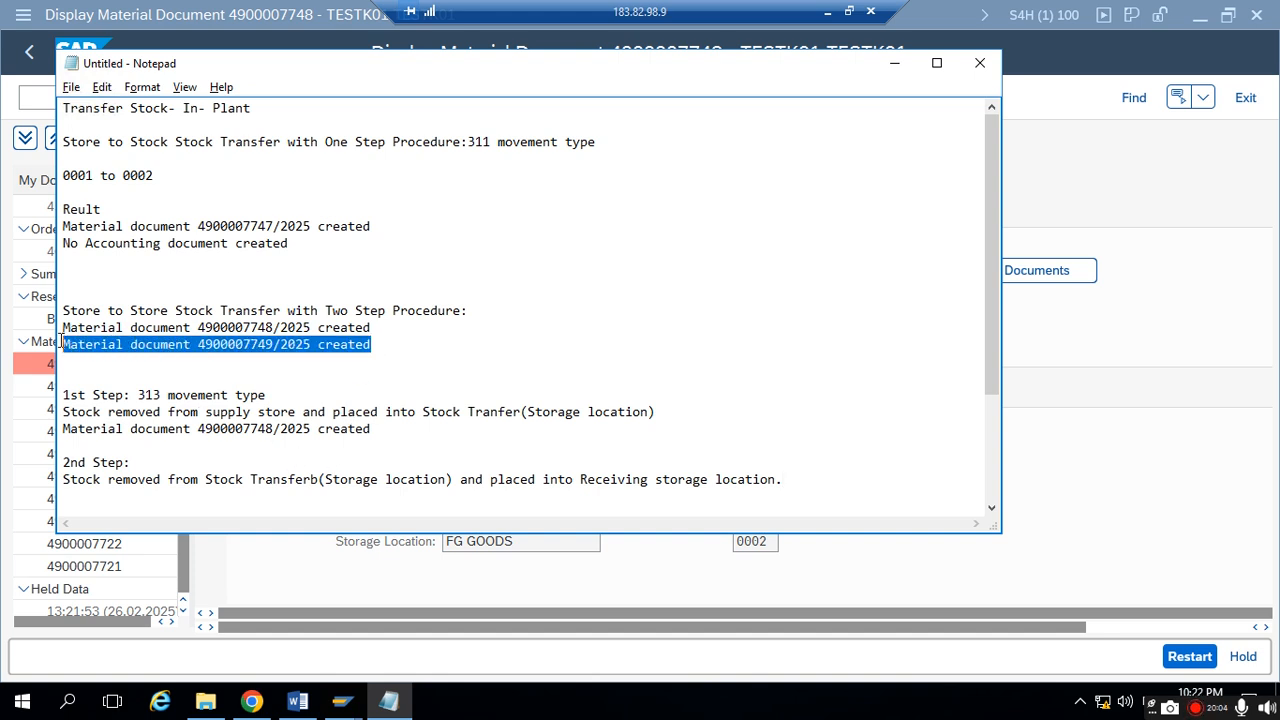
{"action": "left_click", "coordinate": [795, 481]}
{"action": "key", "text": "Return"}
{"action": "key", "text": "ctrl+v"}
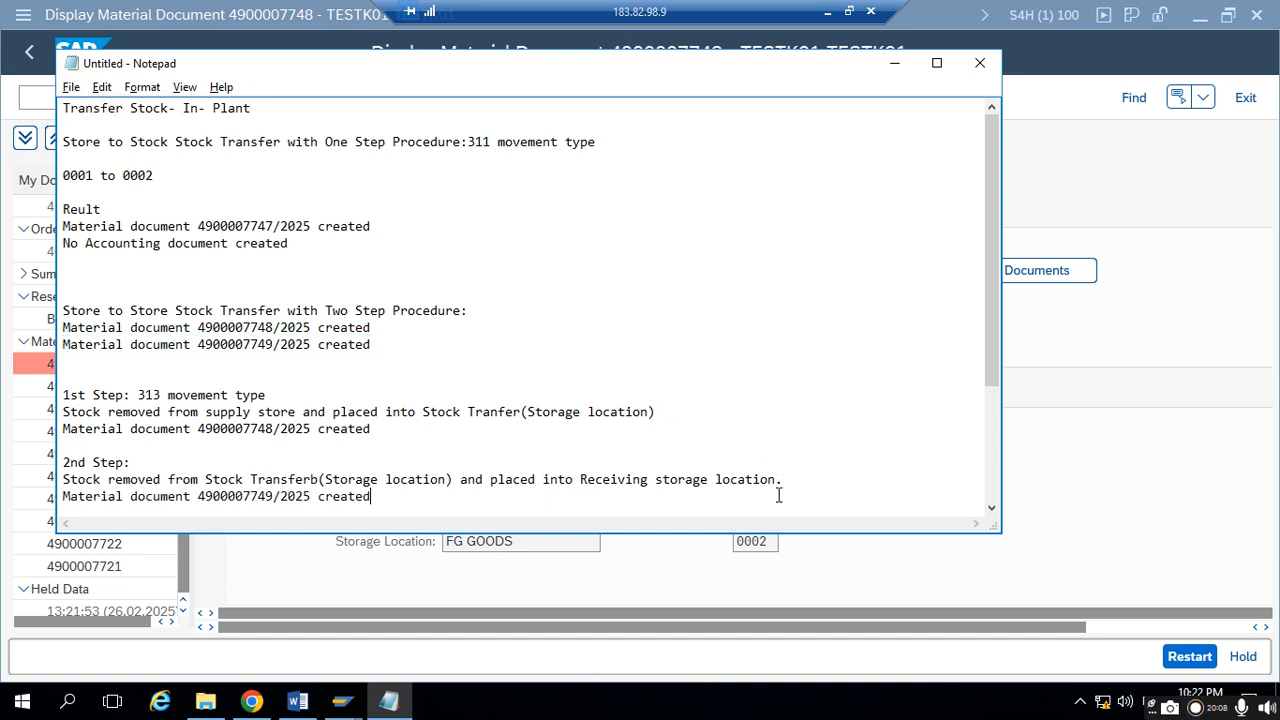
{"action": "left_click", "coordinate": [895, 64]}
{"action": "left_click", "coordinate": [251, 701]}
{"action": "left_click", "coordinate": [655, 382]}
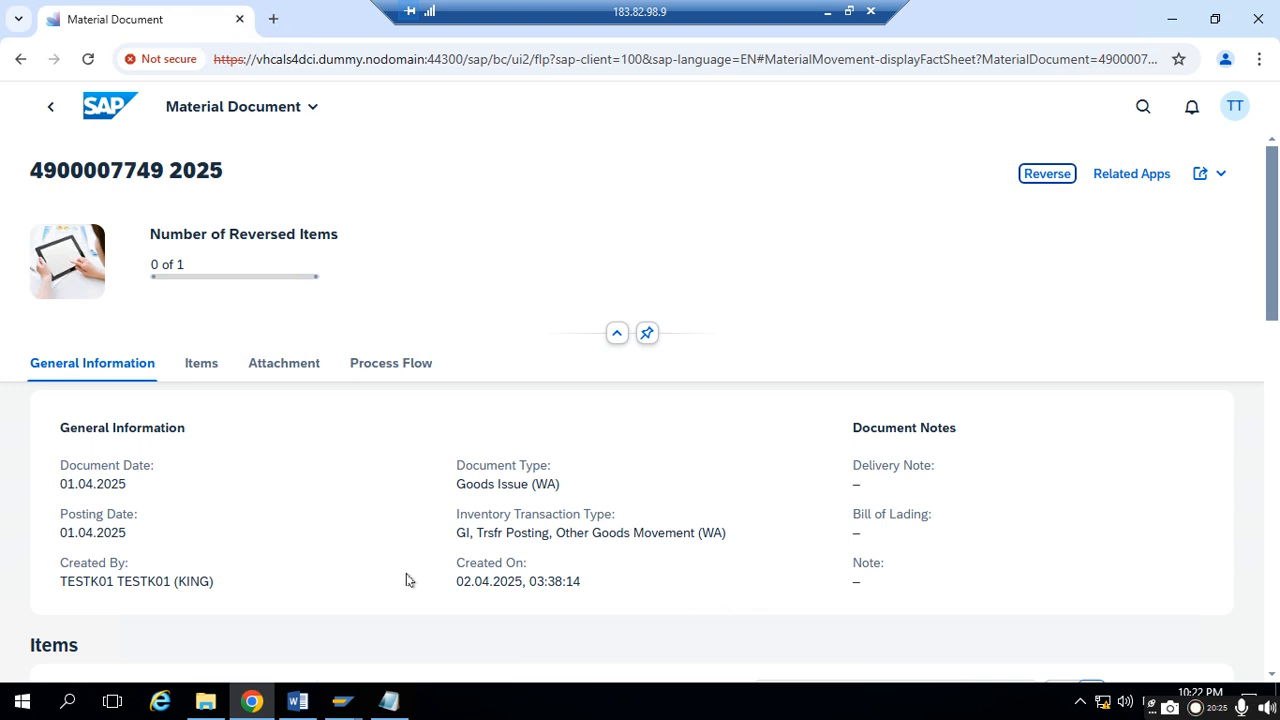
{"action": "scroll", "coordinate": [105, 400], "scroll_direction": "down", "scroll_amount": 1}
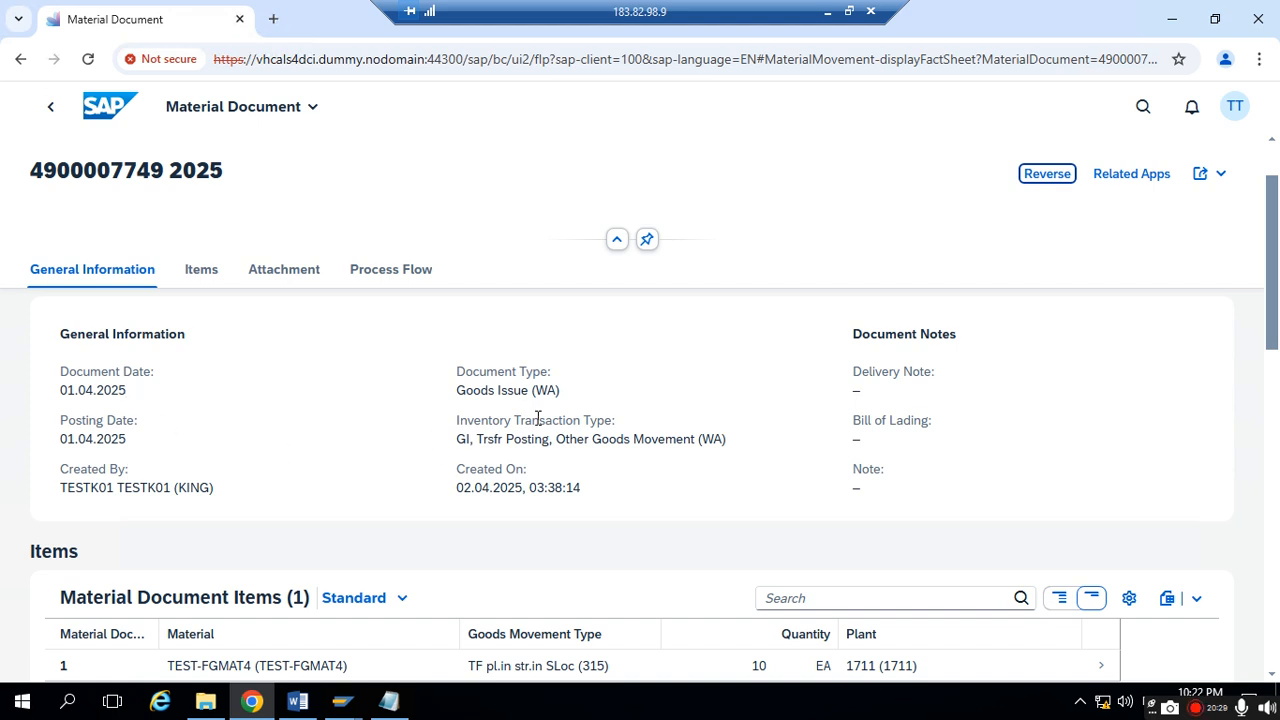
{"action": "scroll", "coordinate": [540, 440], "scroll_direction": "down", "scroll_amount": 1}
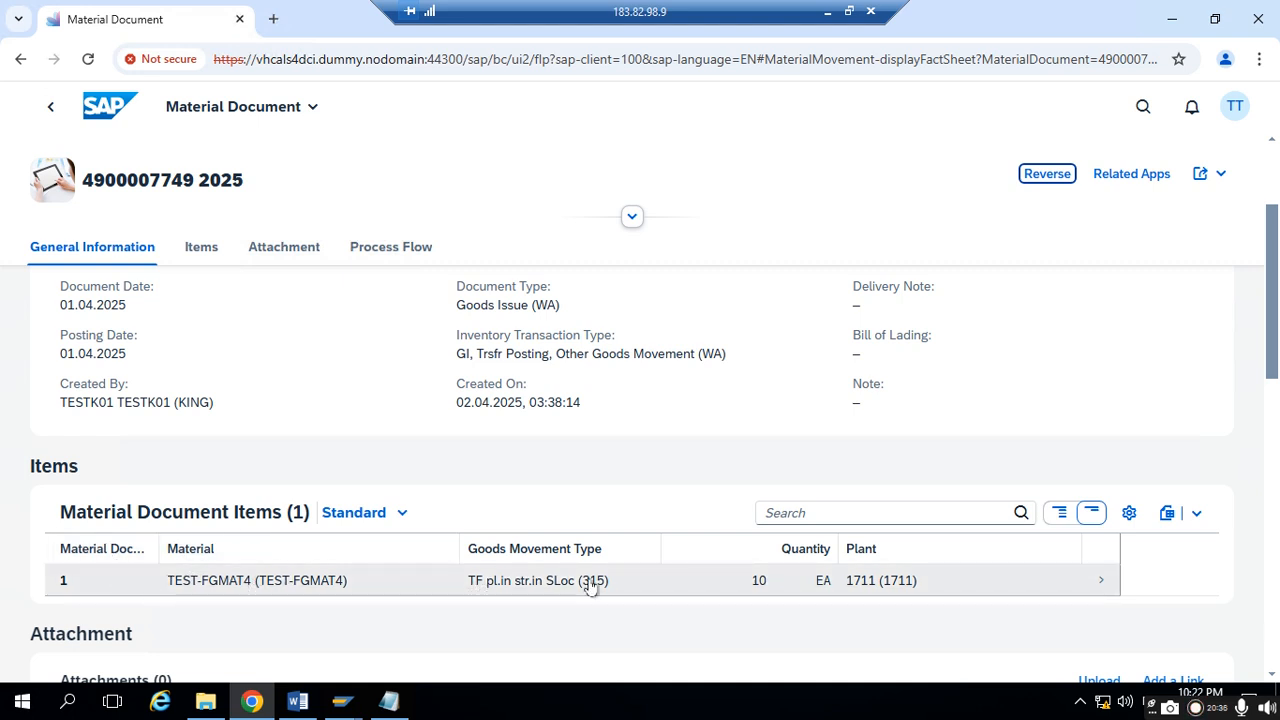
- Open the material document's TEST-FGMAT4 item and examine its output management and account assignment details
{"action": "left_click", "coordinate": [1105, 581]}
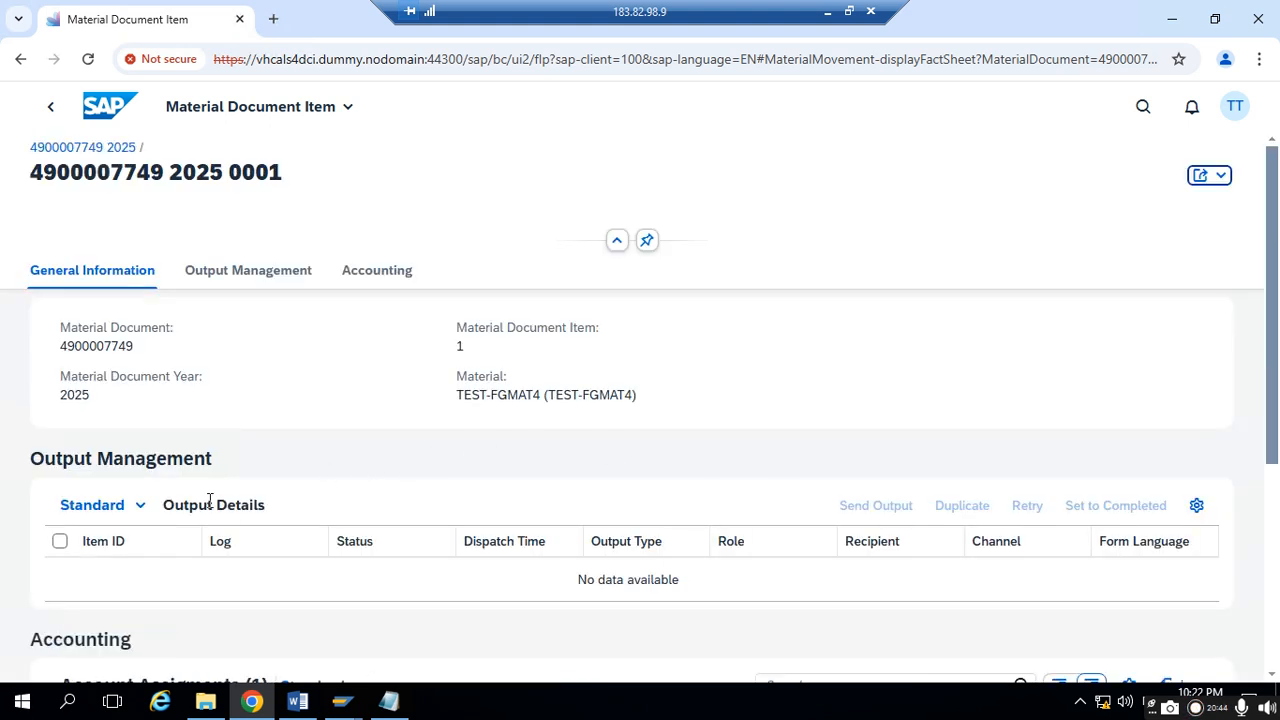
{"action": "scroll", "coordinate": [505, 474], "scroll_direction": "down", "scroll_amount": 5}
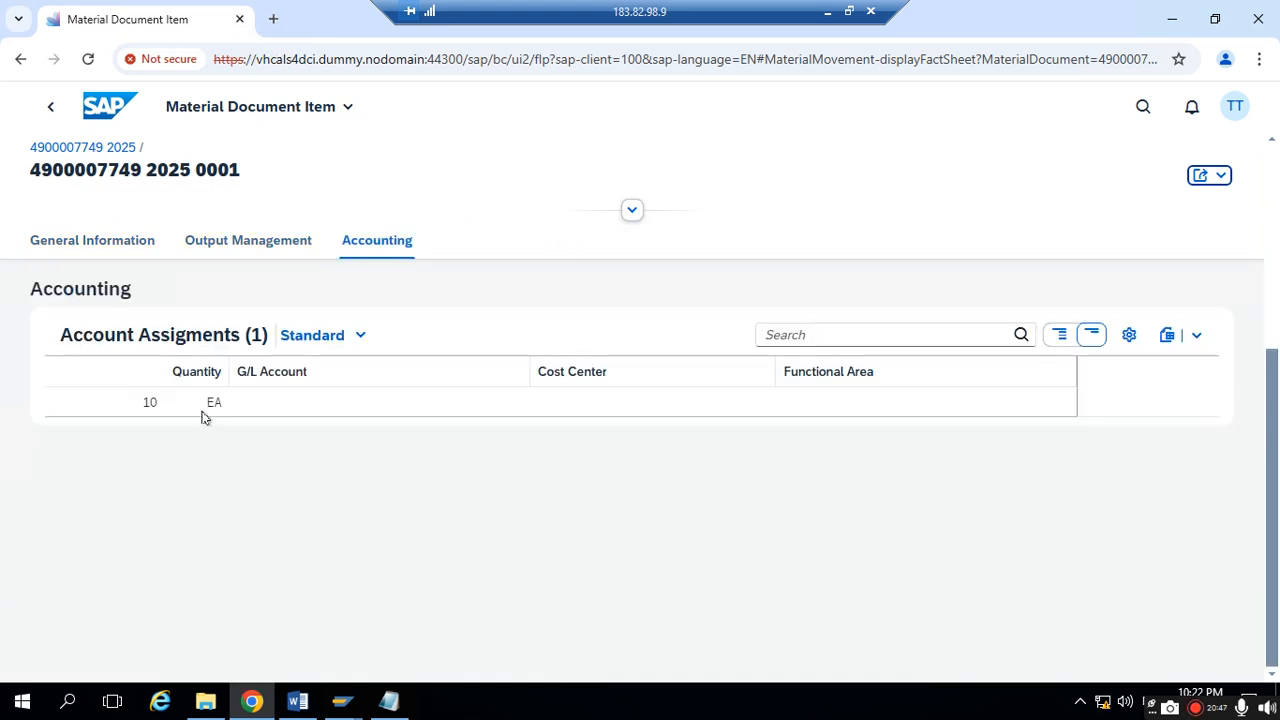
{"action": "scroll", "coordinate": [196, 425], "scroll_direction": "up", "scroll_amount": 1}
{"action": "scroll", "coordinate": [203, 432], "scroll_direction": "up", "scroll_amount": 3}
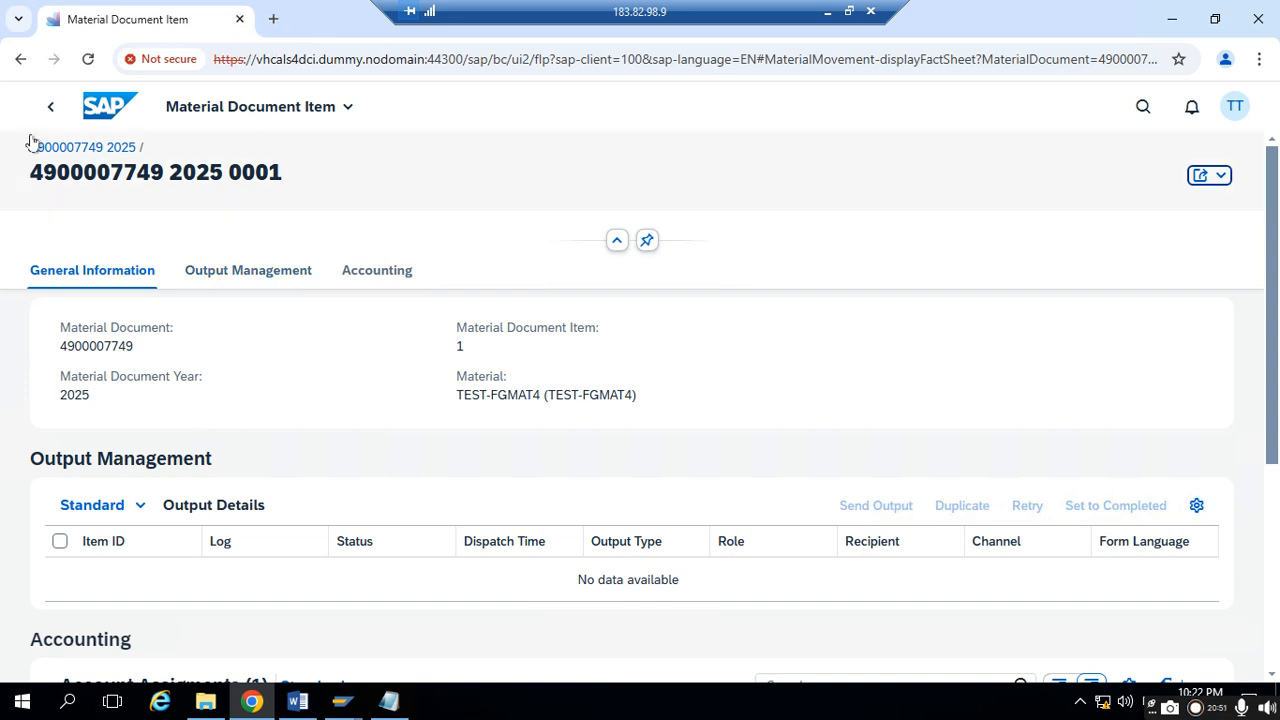
{"action": "scroll", "coordinate": [365, 325], "scroll_direction": "down", "scroll_amount": 5}
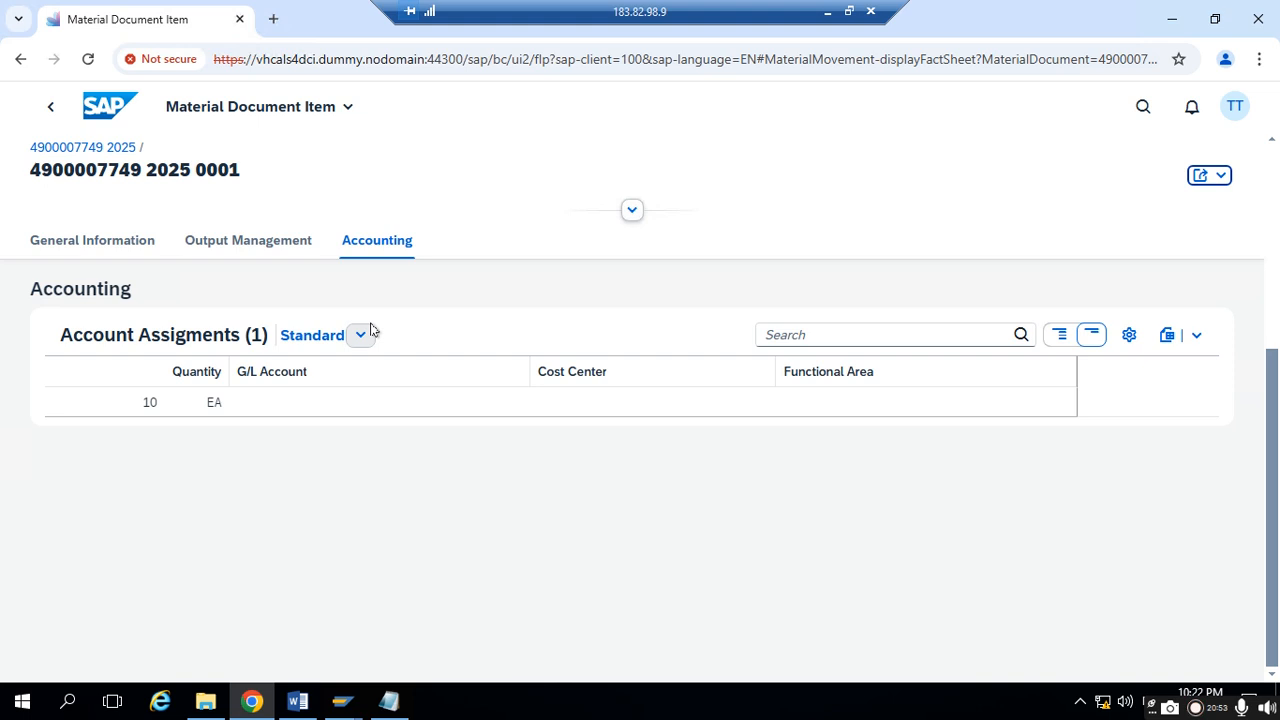
{"action": "scroll", "coordinate": [379, 366], "scroll_direction": "up", "scroll_amount": 5}
{"action": "left_click", "coordinate": [288, 272]}
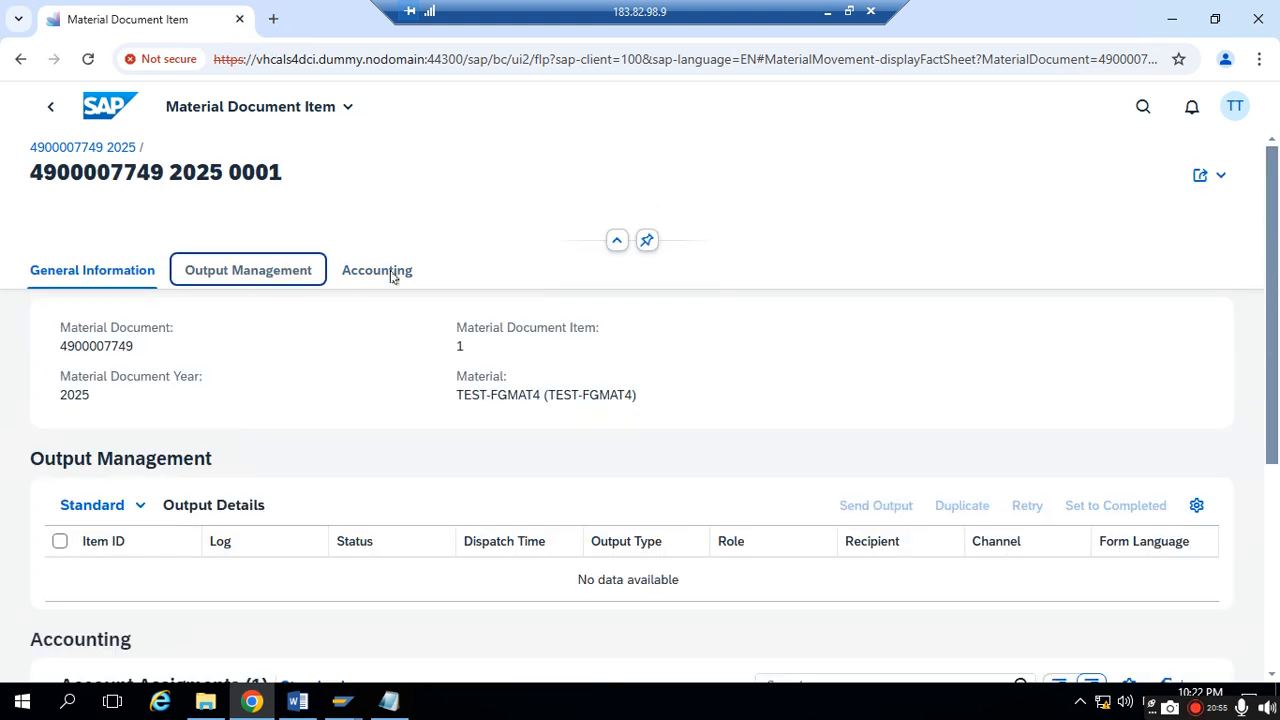
{"action": "left_click", "coordinate": [378, 254]}
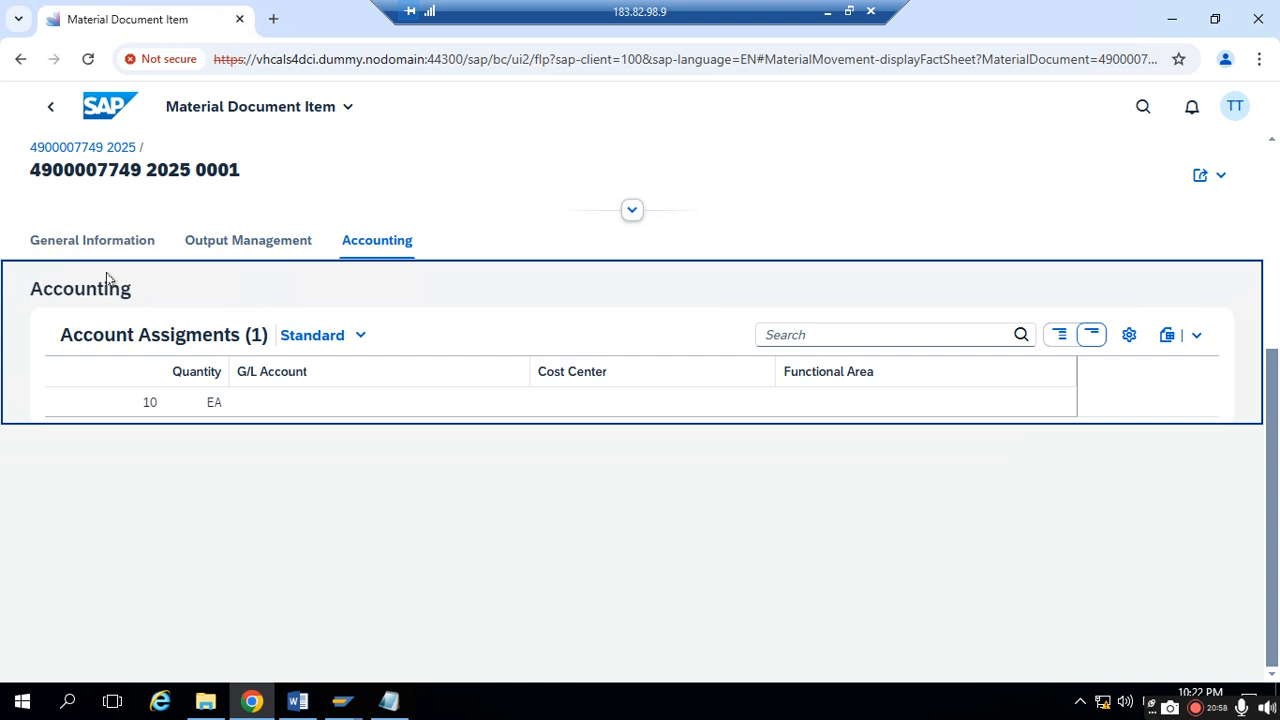
- Return to the material document and examine its process flow from issuing stock to receiving stock
{"action": "left_click", "coordinate": [37, 111]}
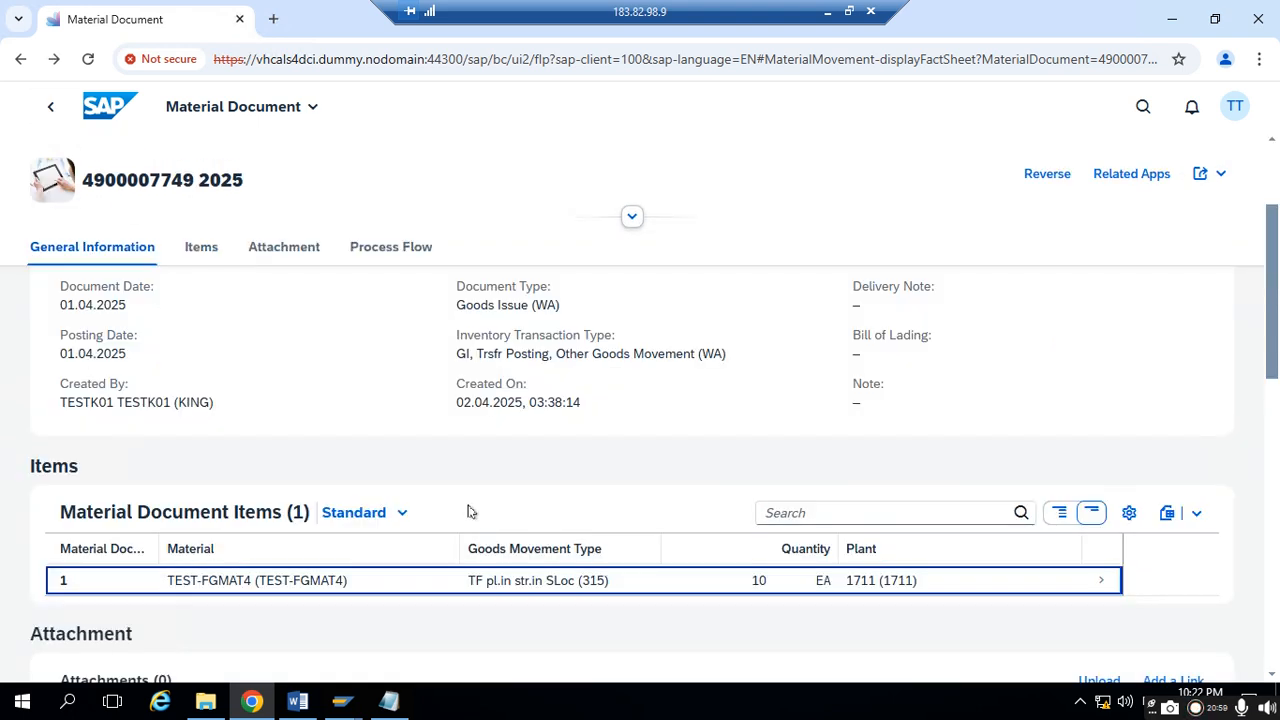
{"action": "scroll", "coordinate": [466, 511], "scroll_direction": "down", "scroll_amount": 4}
{"action": "scroll", "coordinate": [469, 512], "scroll_direction": "down", "scroll_amount": 6}
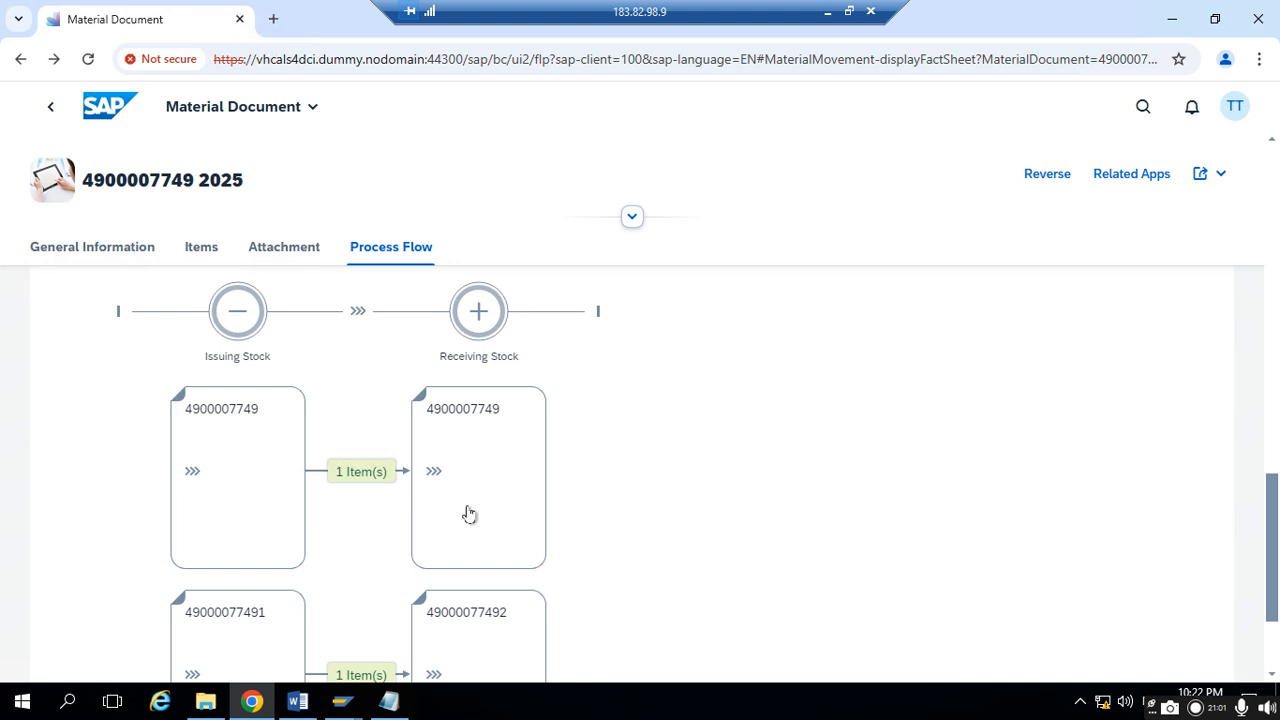
{"action": "scroll", "coordinate": [247, 378], "scroll_direction": "up", "scroll_amount": 3}
{"action": "scroll", "coordinate": [90, 486], "scroll_direction": "down", "scroll_amount": 2}
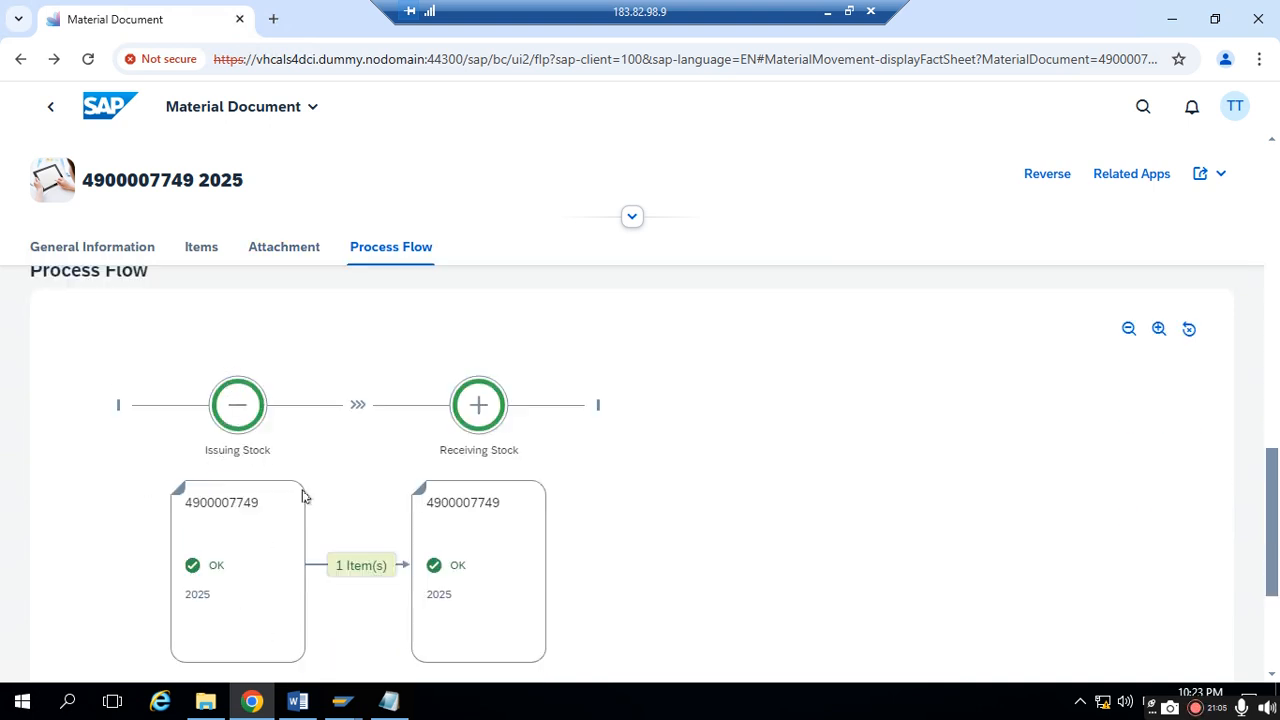
{"action": "scroll", "coordinate": [285, 520], "scroll_direction": "down", "scroll_amount": 1}
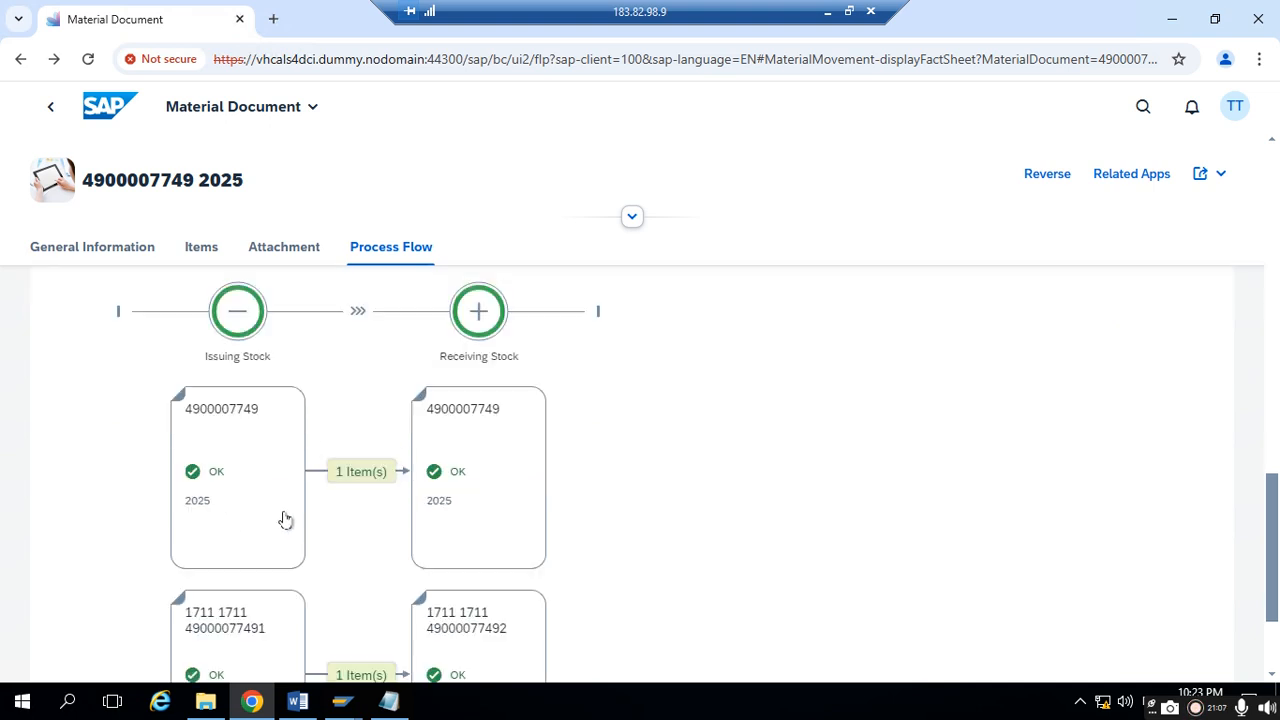
- Check the storage locations and stock types of the issuing and receiving items in the process flow against the Notepad notes
{"action": "scroll", "coordinate": [284, 520], "scroll_direction": "down", "scroll_amount": 1}
{"action": "scroll", "coordinate": [276, 530], "scroll_direction": "down", "scroll_amount": 1}
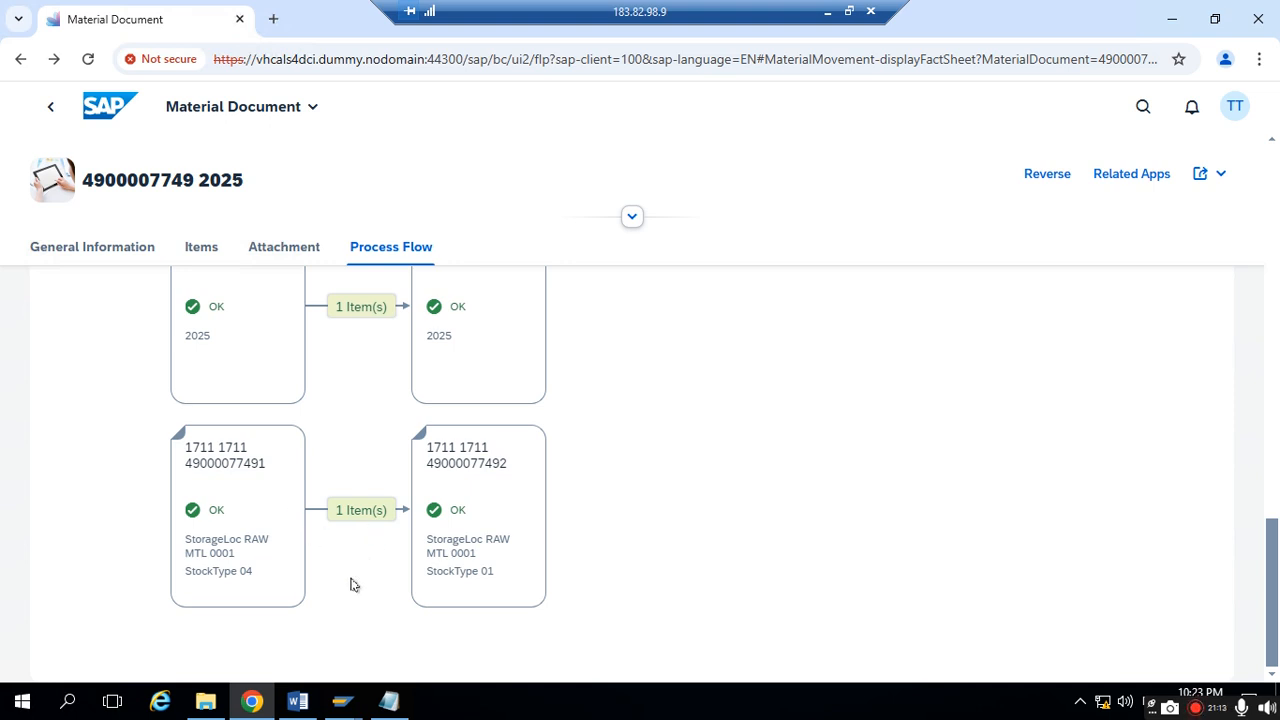
{"action": "scroll", "coordinate": [437, 563], "scroll_direction": "up", "scroll_amount": 3}
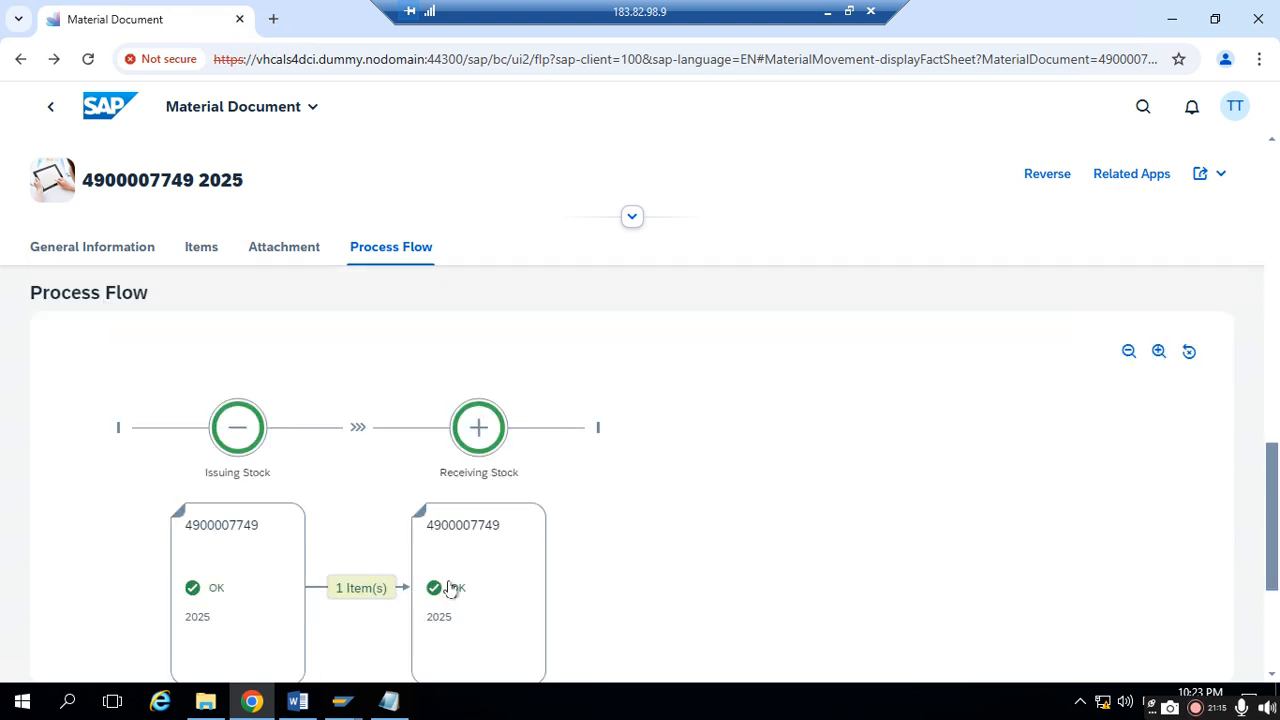
{"action": "scroll", "coordinate": [450, 589], "scroll_direction": "down", "scroll_amount": 3}
{"action": "left_click", "coordinate": [385, 703]}
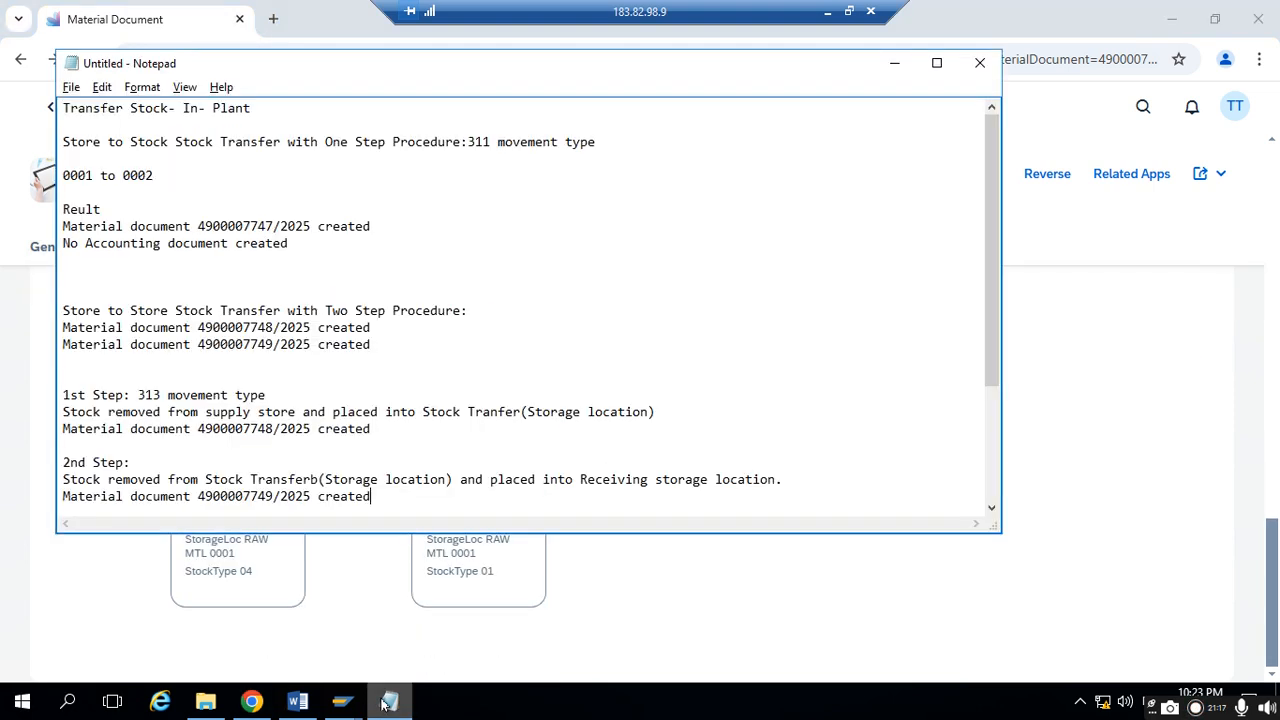
{"action": "left_click", "coordinate": [368, 665]}
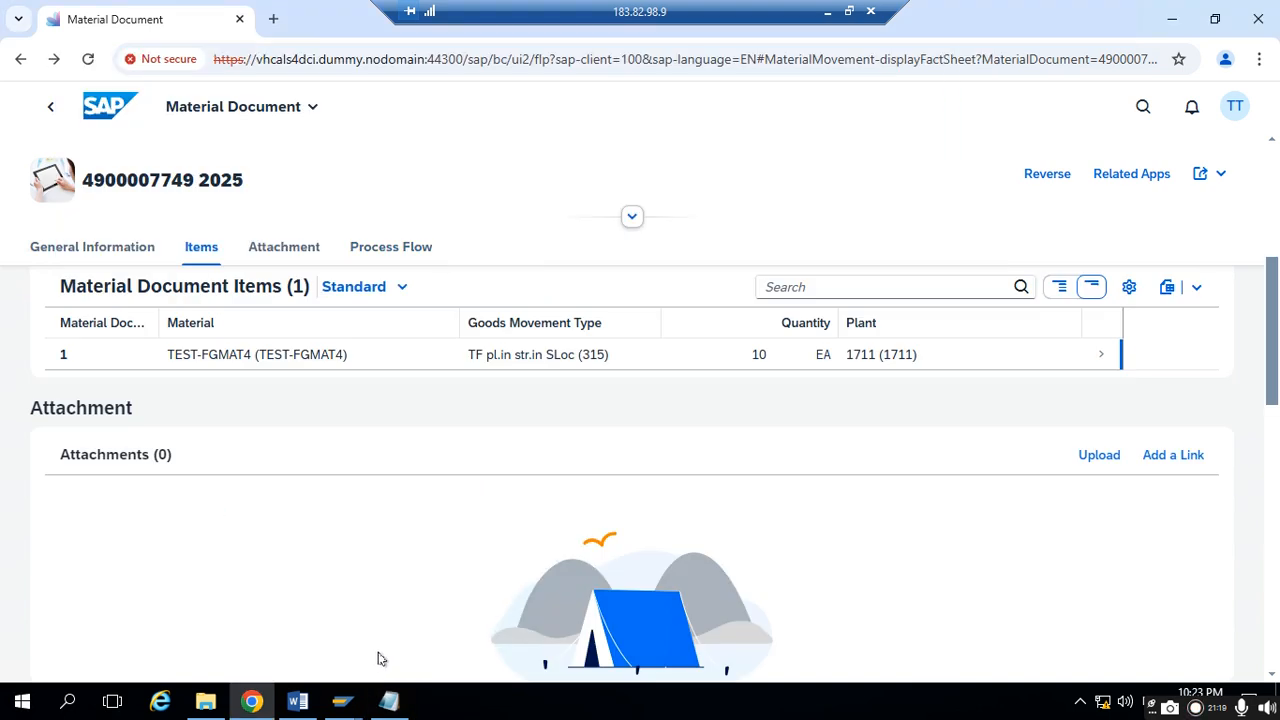
{"action": "mouse_move", "coordinate": [347, 703]}
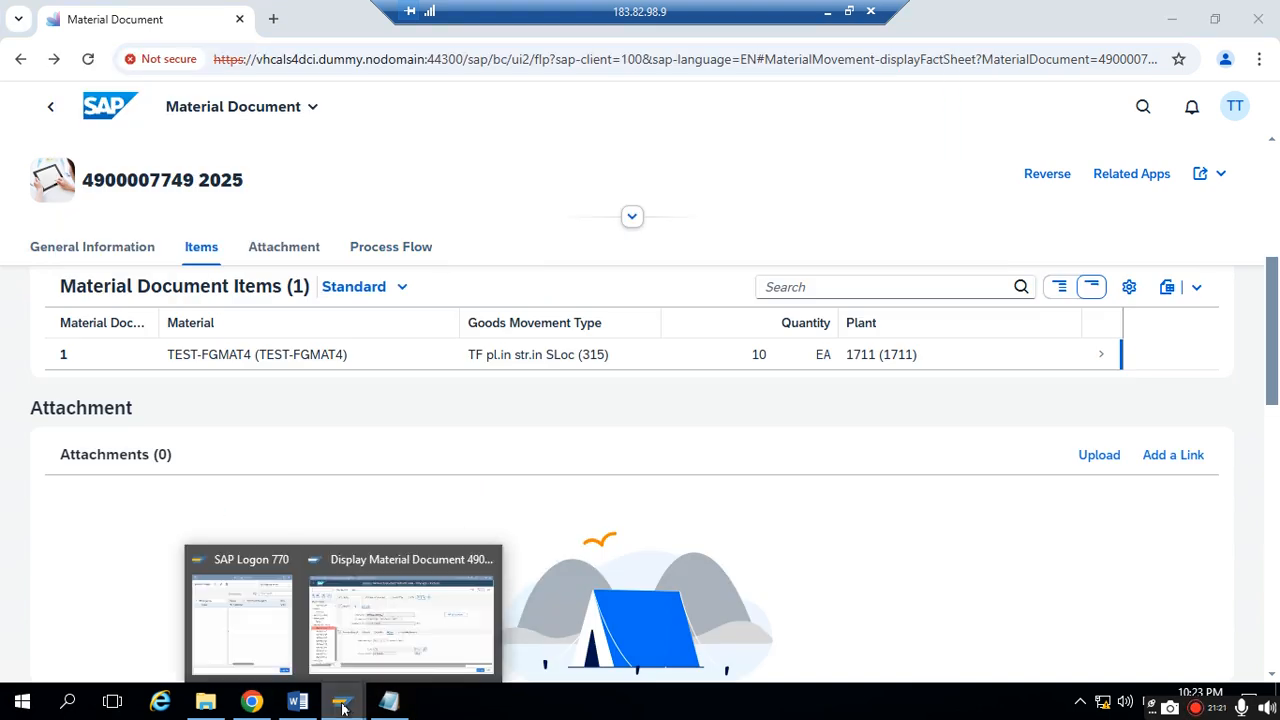
{"action": "left_click", "coordinate": [414, 628]}
{"action": "left_click", "coordinate": [667, 151]}
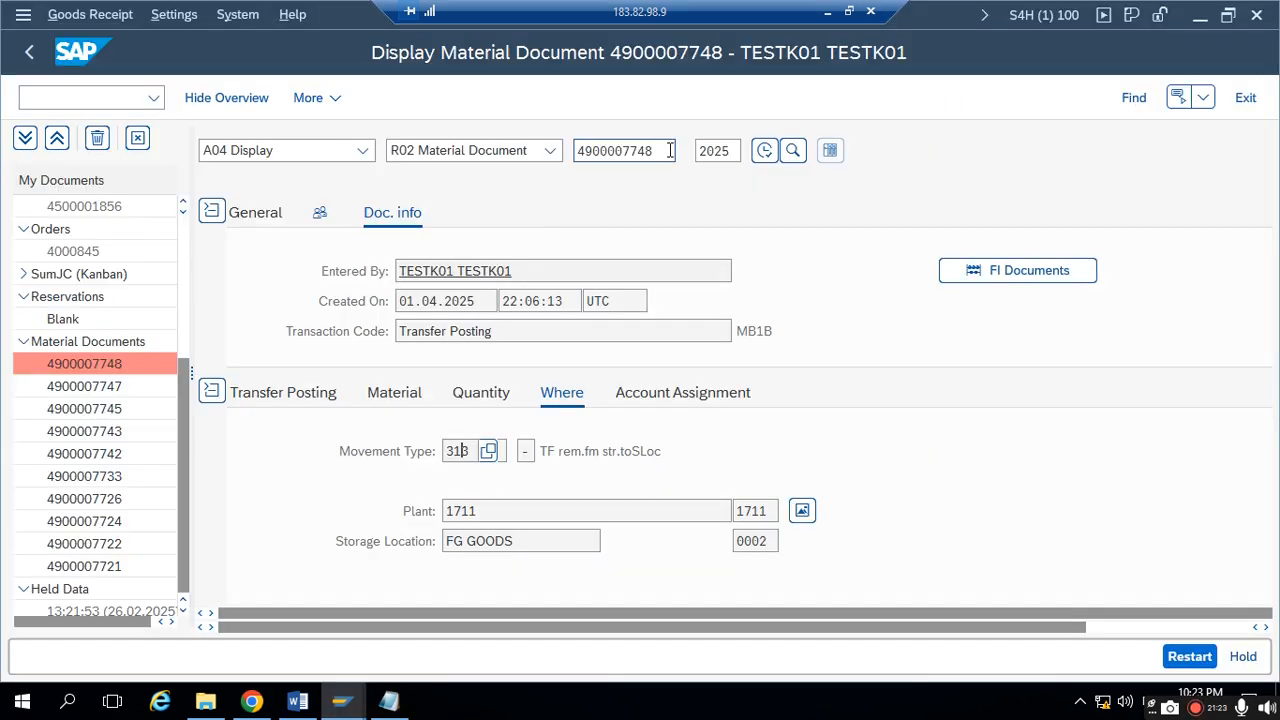
{"action": "key", "text": "BackSpace"}
{"action": "type", "text": "9"}
{"action": "key", "text": "Return"}
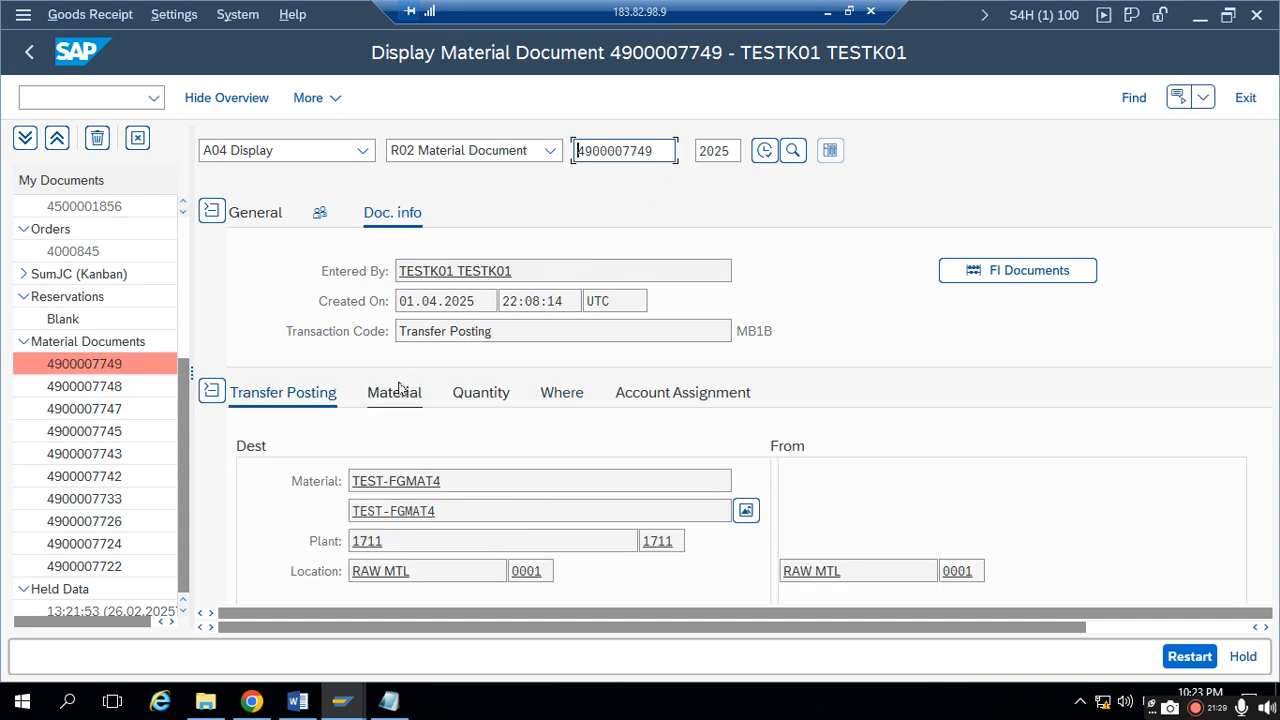
- Check the movement type and the source and destination storage locations of the displayed material document
{"action": "scroll", "coordinate": [413, 503], "scroll_direction": "down", "scroll_amount": 2}
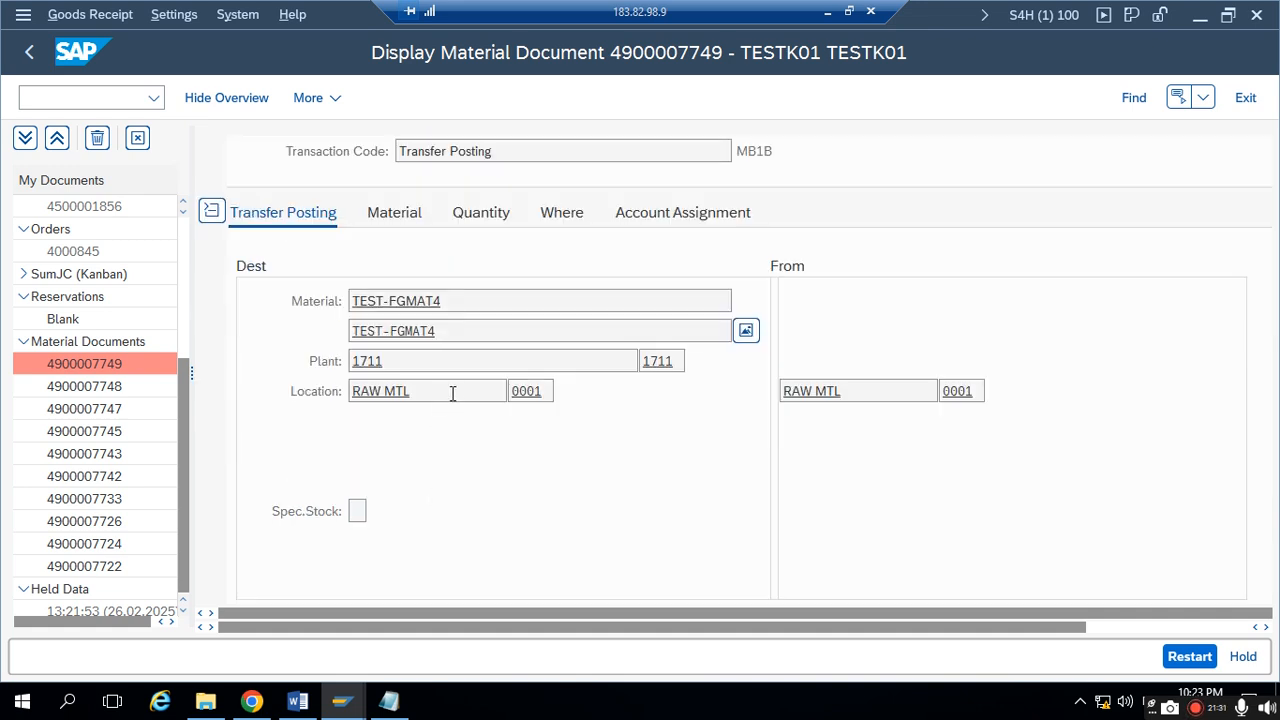
{"action": "left_click", "coordinate": [558, 212]}
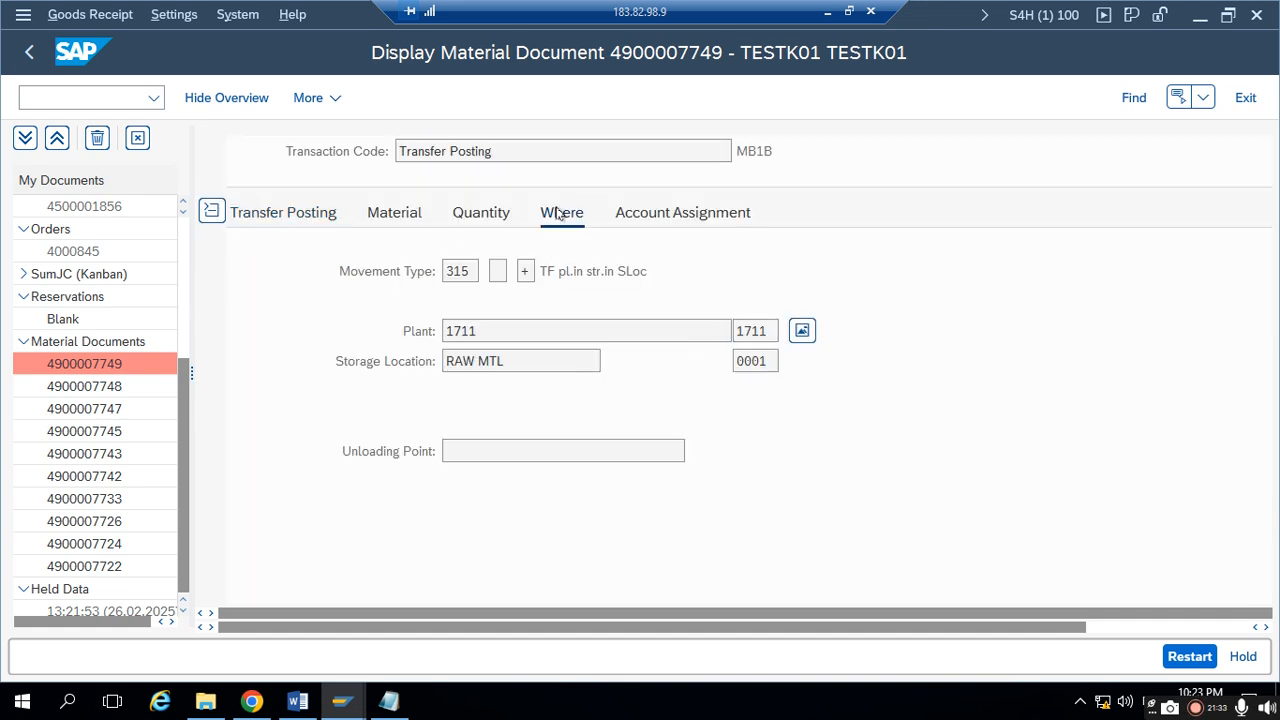
{"action": "left_click_drag", "start_coordinate": [472, 268], "coordinate": [435, 271]}
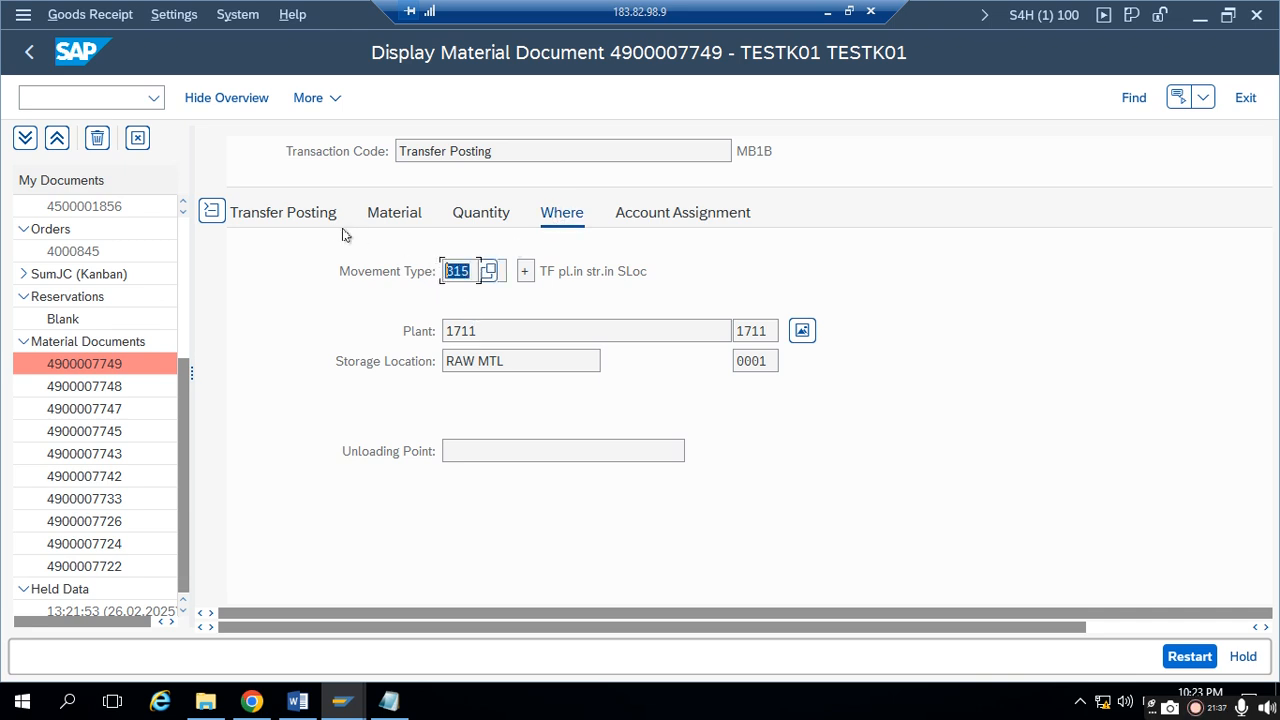
{"action": "left_click", "coordinate": [296, 220]}
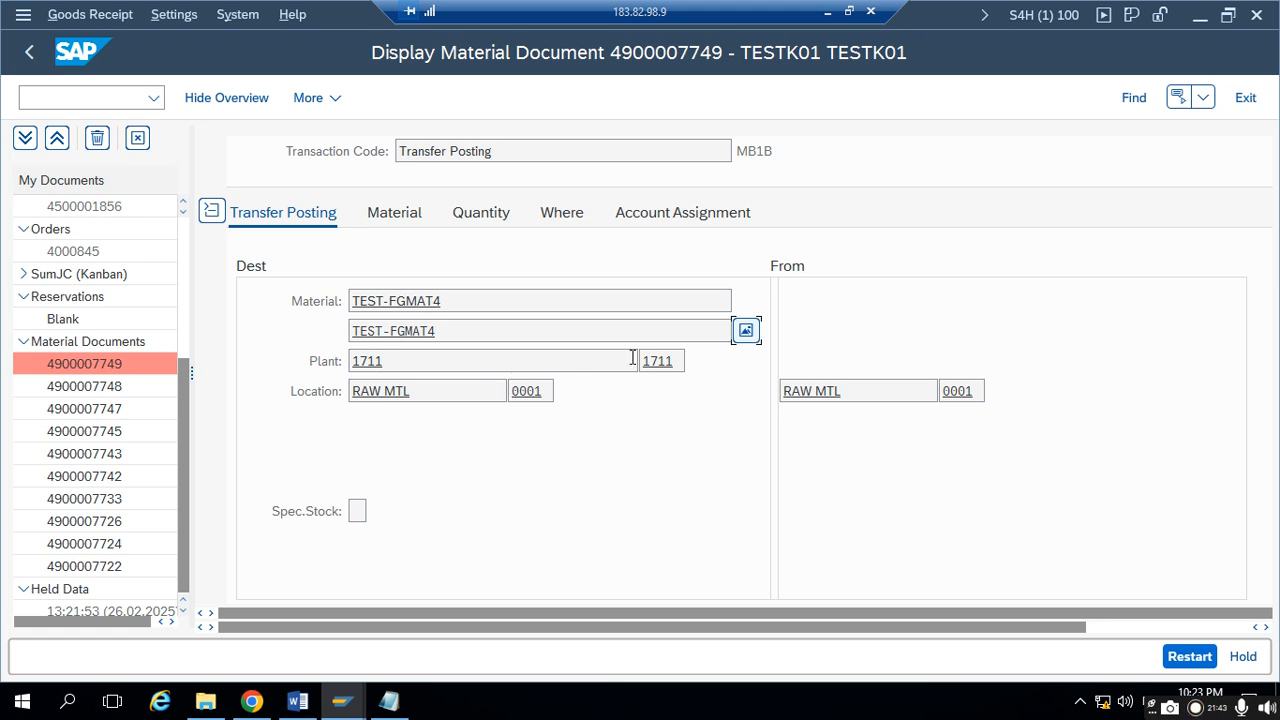
{"action": "double_click", "coordinate": [969, 393]}
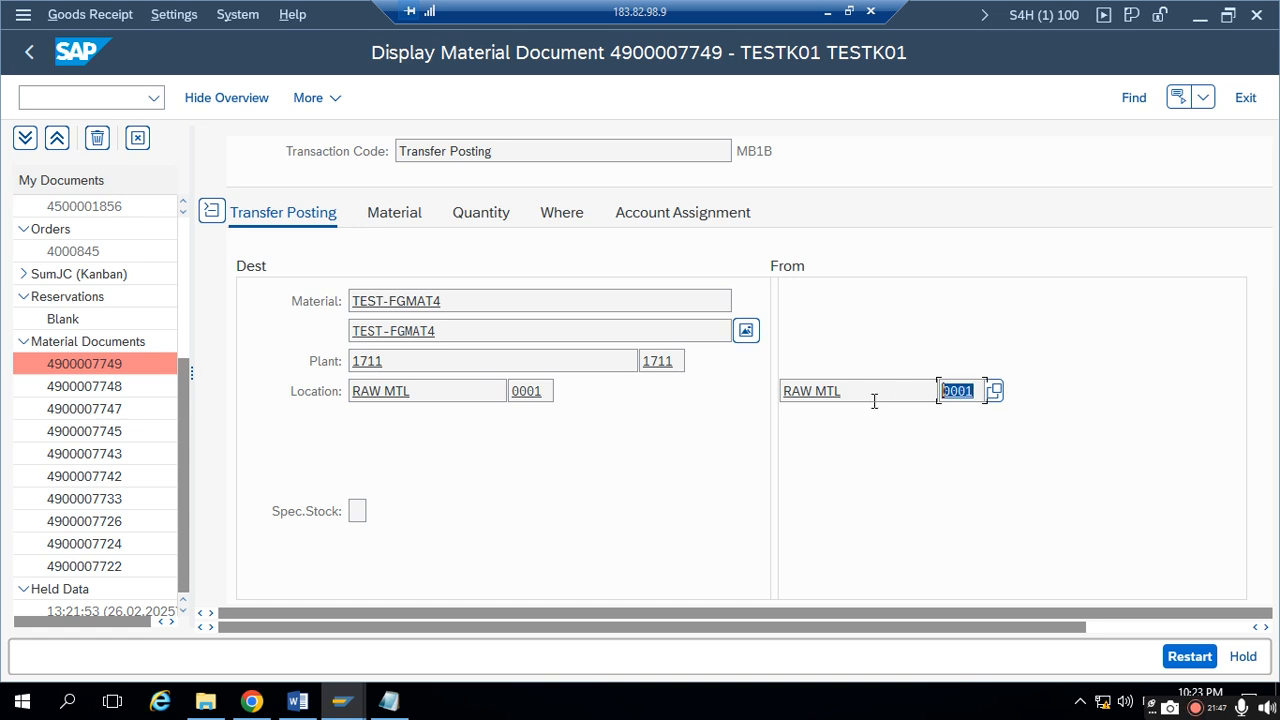
- Glance at the Notepad notes, return to SAP GUI and check the material document for related FI documents
{"action": "left_click", "coordinate": [389, 701]}
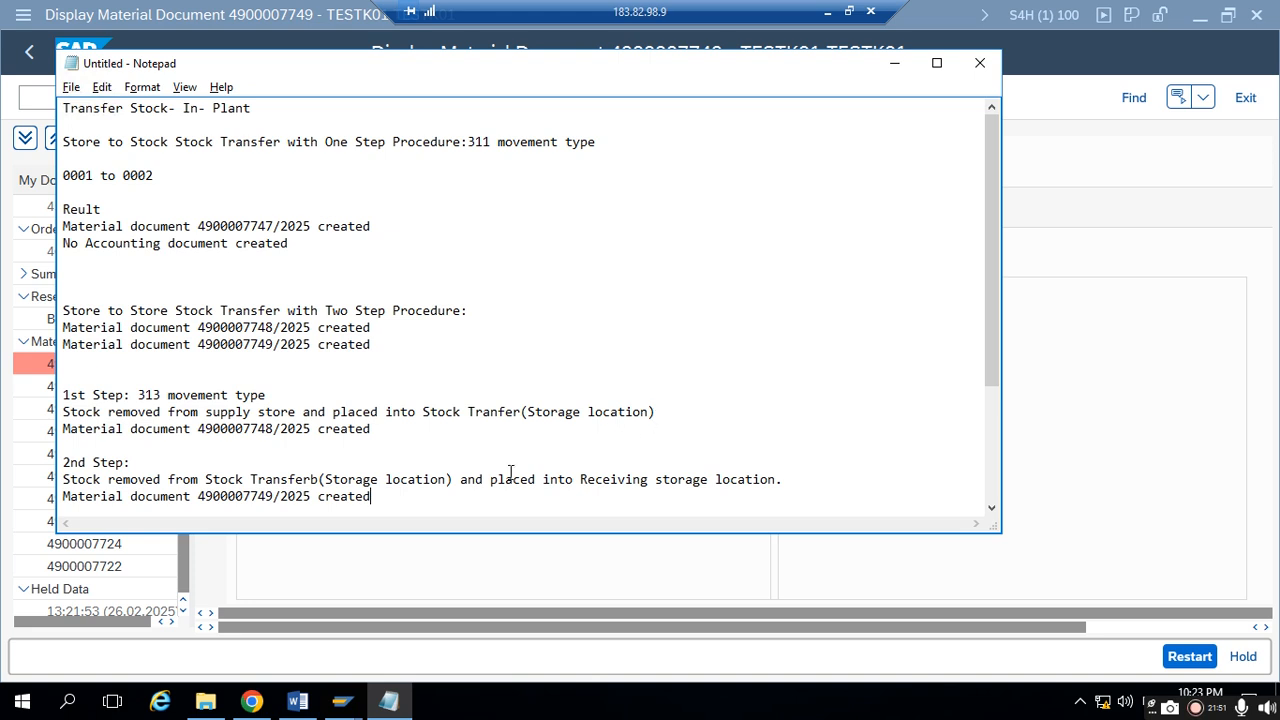
{"action": "left_click", "coordinate": [894, 63]}
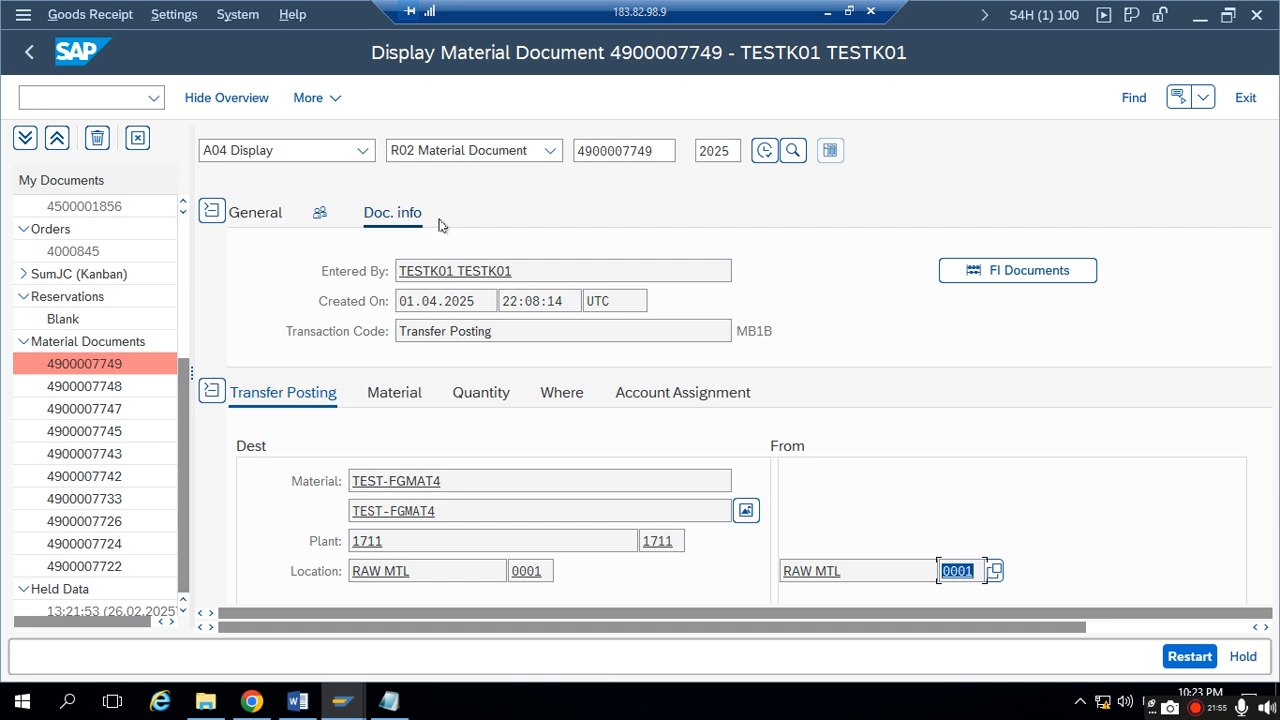
{"action": "left_click", "coordinate": [1005, 276]}
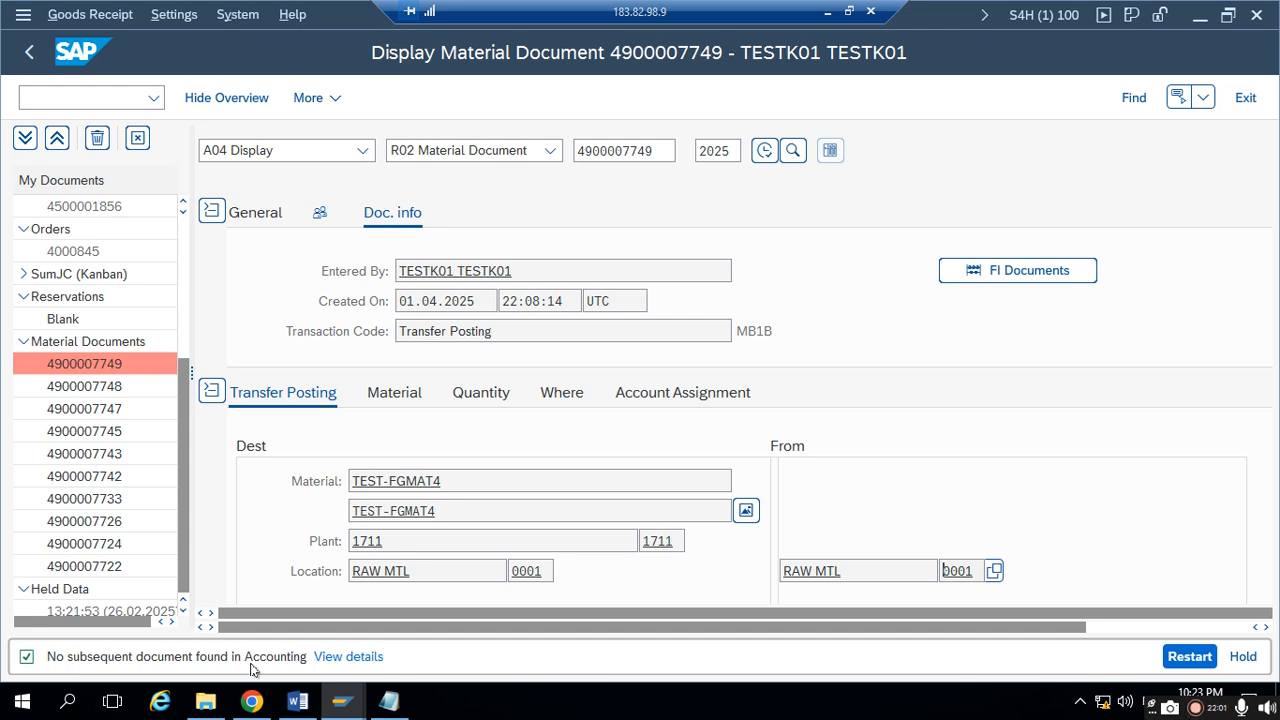
- Switch to Notepad and review the notes on the one-step and two-step in-plant stock transfers
{"action": "left_click", "coordinate": [389, 701]}
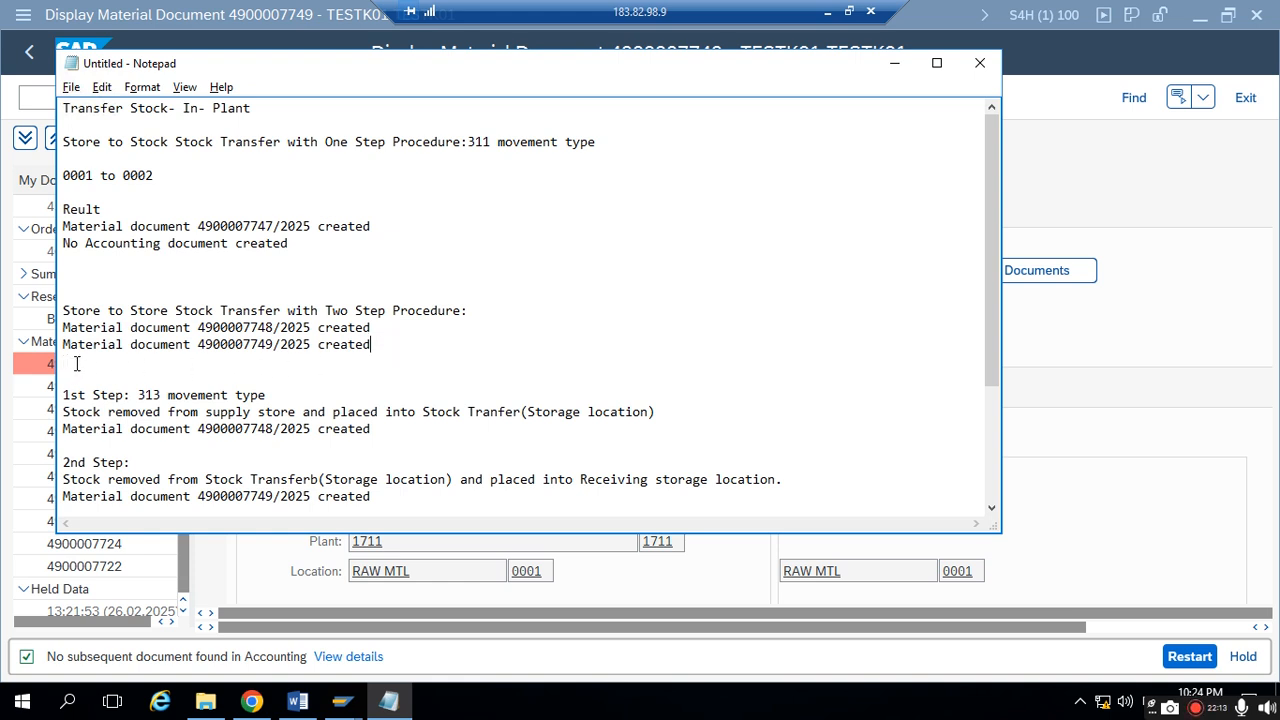
{"action": "left_click", "coordinate": [87, 312]}
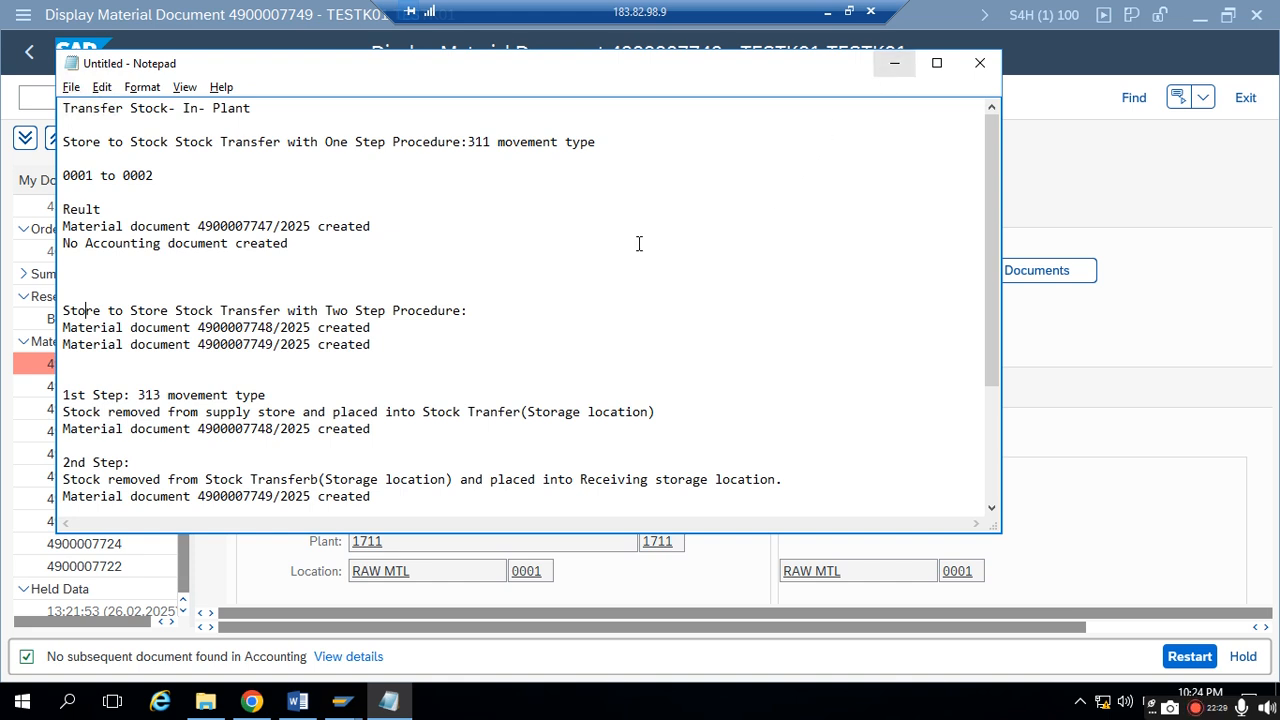
{"action": "scroll", "coordinate": [305, 505], "scroll_direction": "down", "scroll_amount": 4}
{"action": "scroll", "coordinate": [344, 456], "scroll_direction": "up", "scroll_amount": 4}
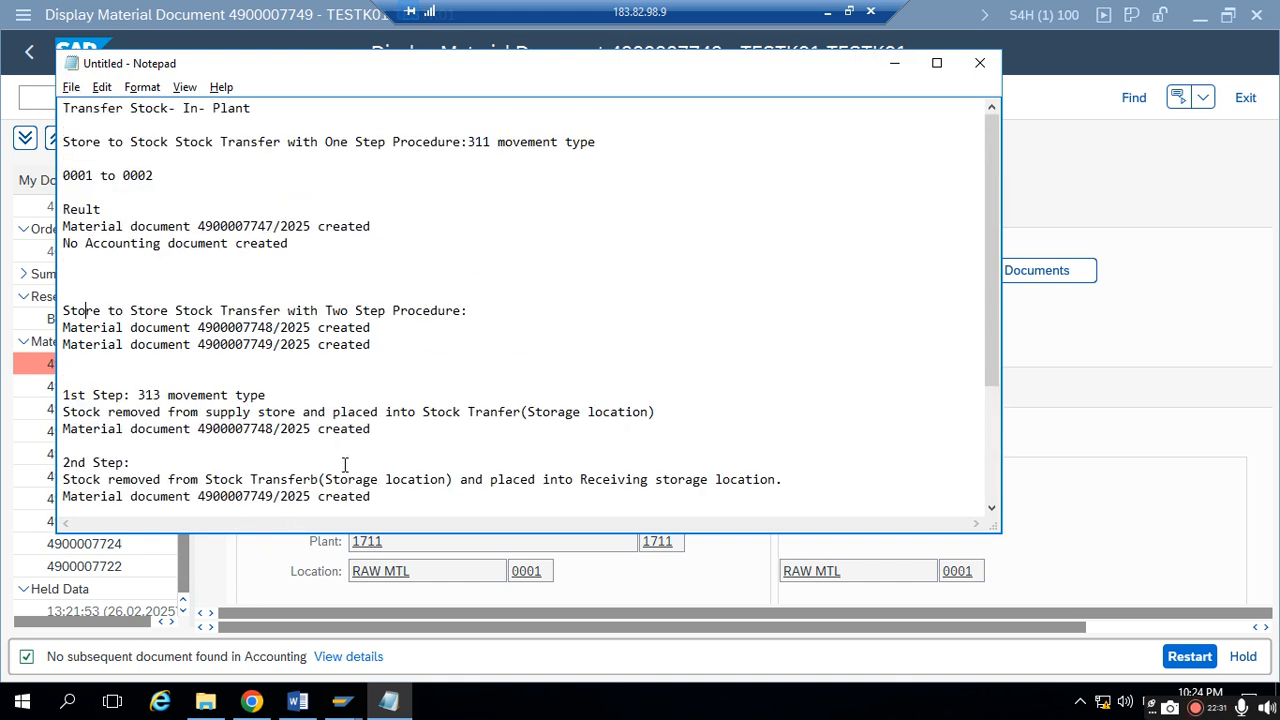
{"action": "left_click_drag", "start_coordinate": [319, 143], "coordinate": [564, 131]}
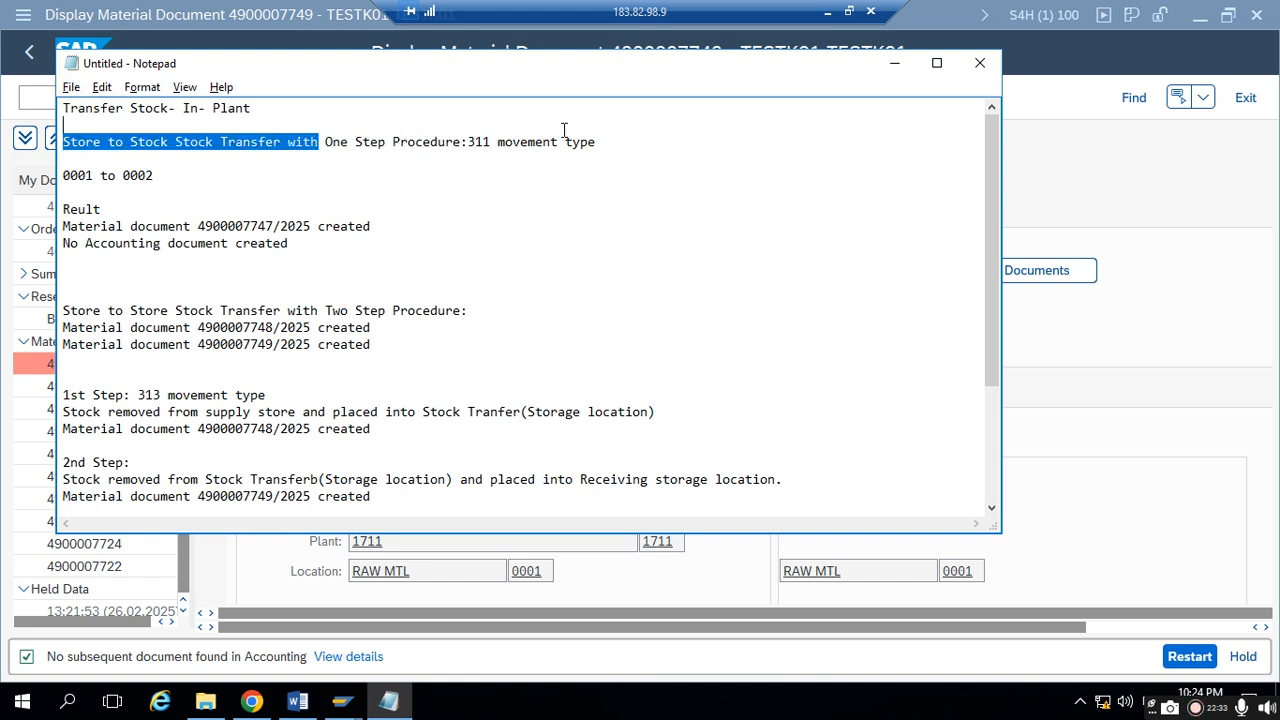
{"action": "left_click_drag", "start_coordinate": [297, 318], "coordinate": [310, 314]}
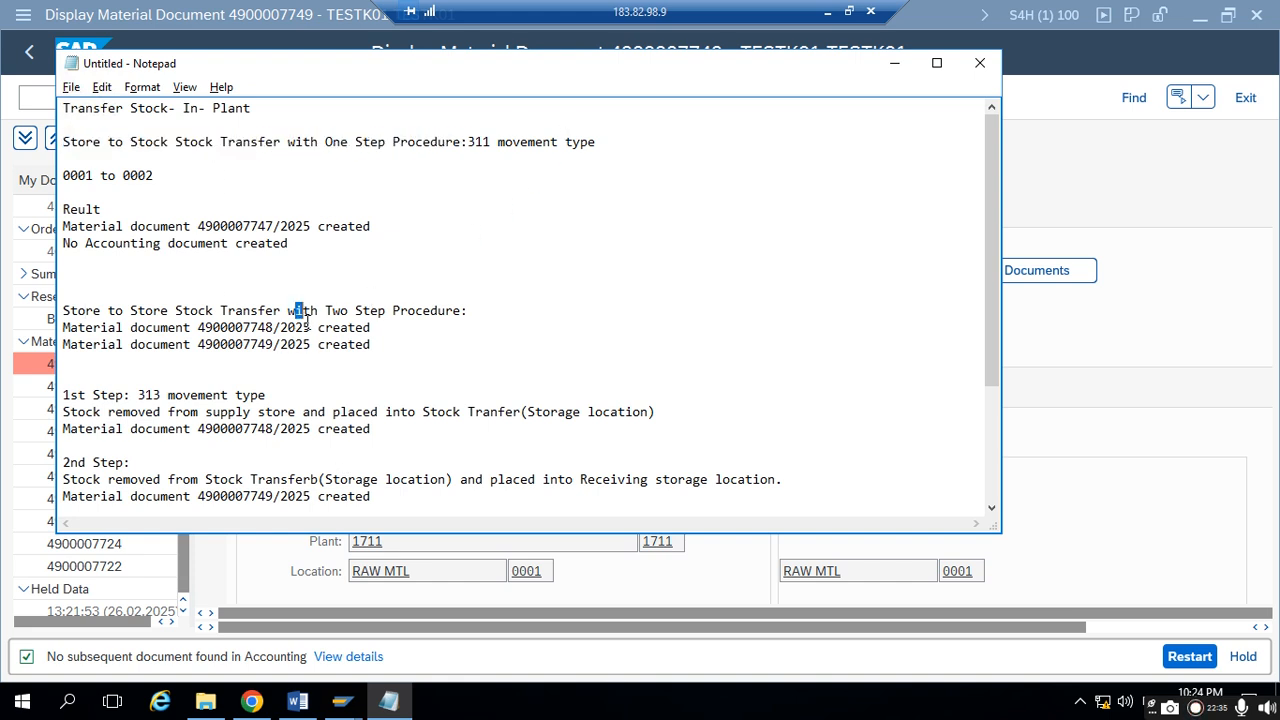
{"action": "key", "text": "ctrl+a"}
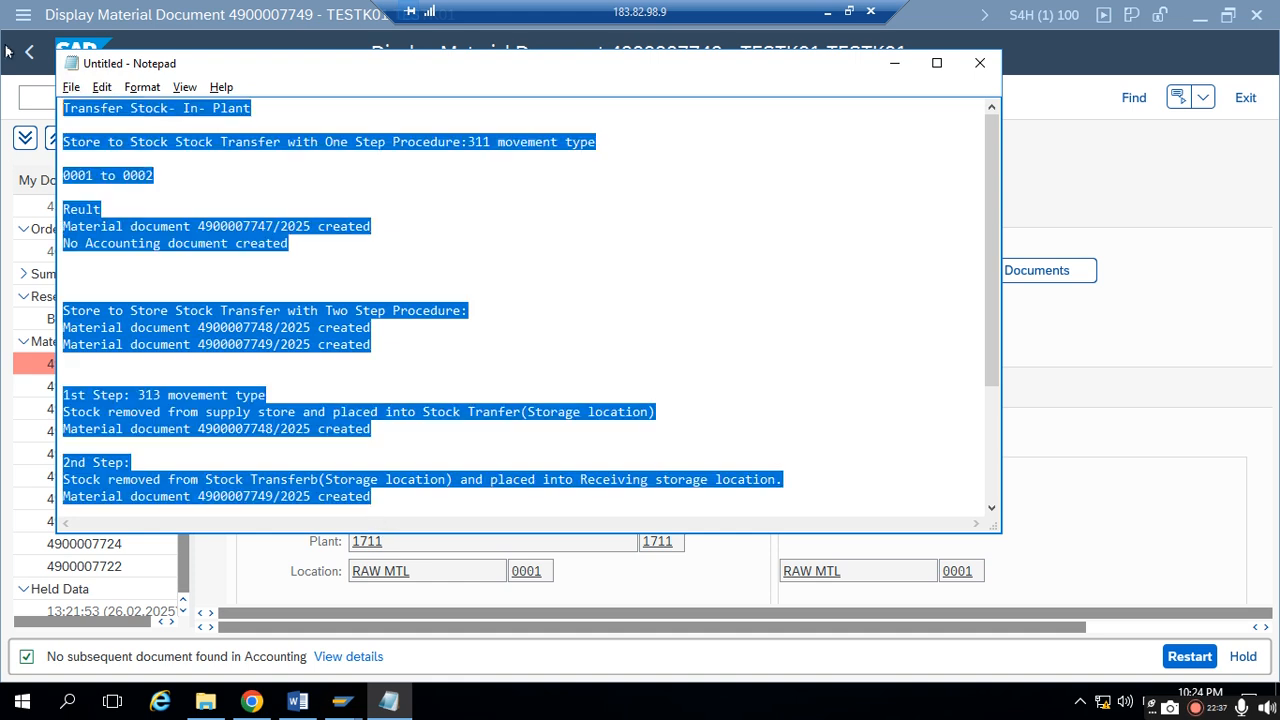
{"action": "left_click", "coordinate": [253, 213]}
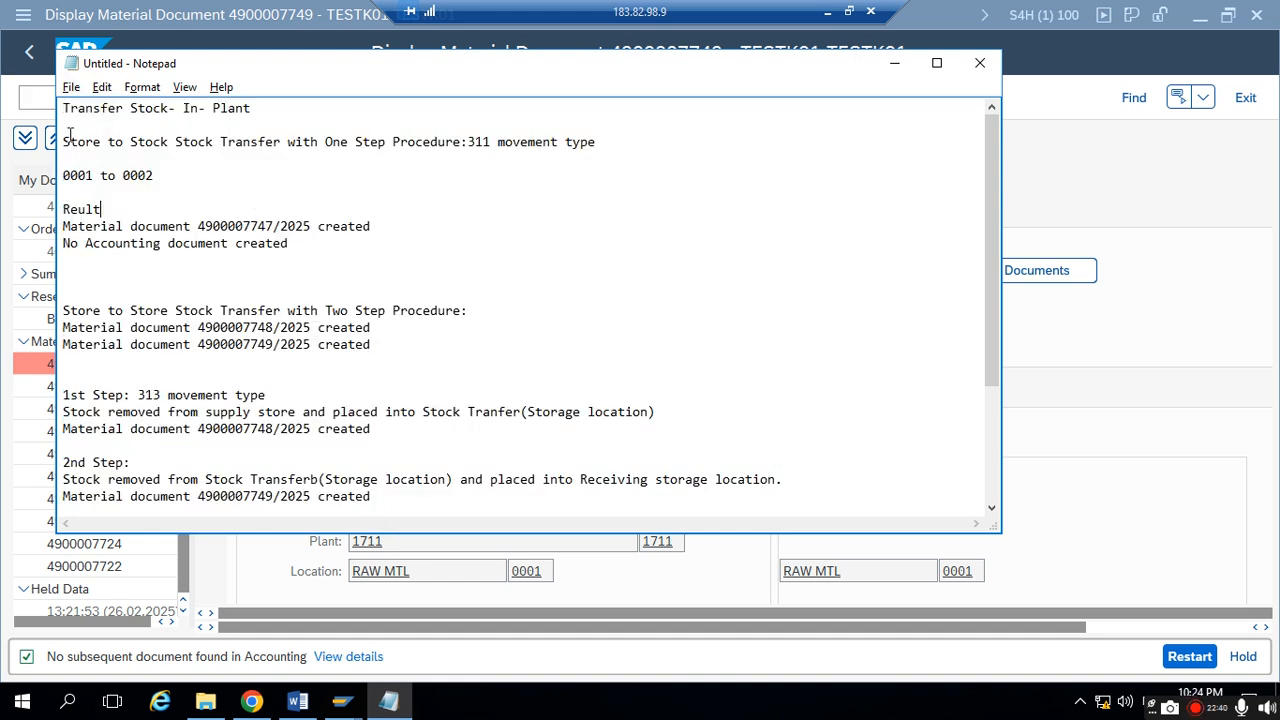
{"action": "left_click_drag", "start_coordinate": [95, 146], "coordinate": [236, 146]}
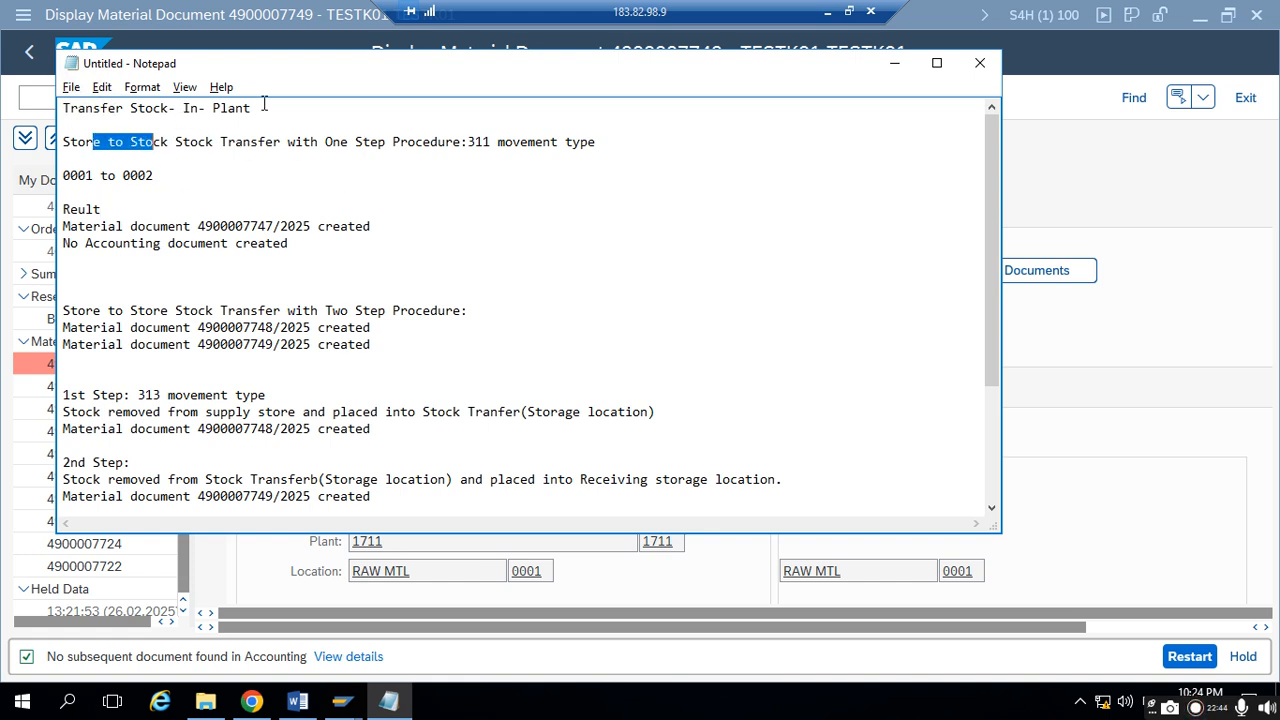
{"action": "left_click_drag", "start_coordinate": [268, 108], "coordinate": [46, 110]}
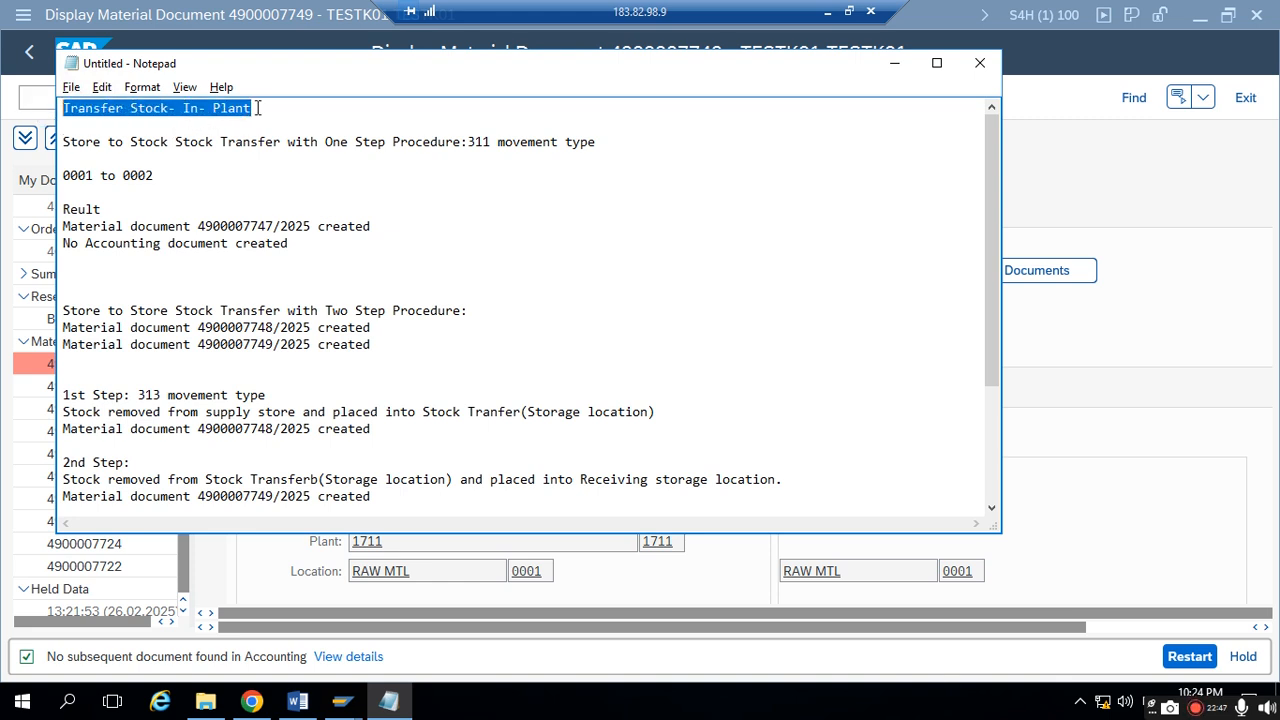
- Delete all the in-plant stock transfer notes in Notepad
{"action": "left_click_drag", "start_coordinate": [257, 108], "coordinate": [146, 108]}
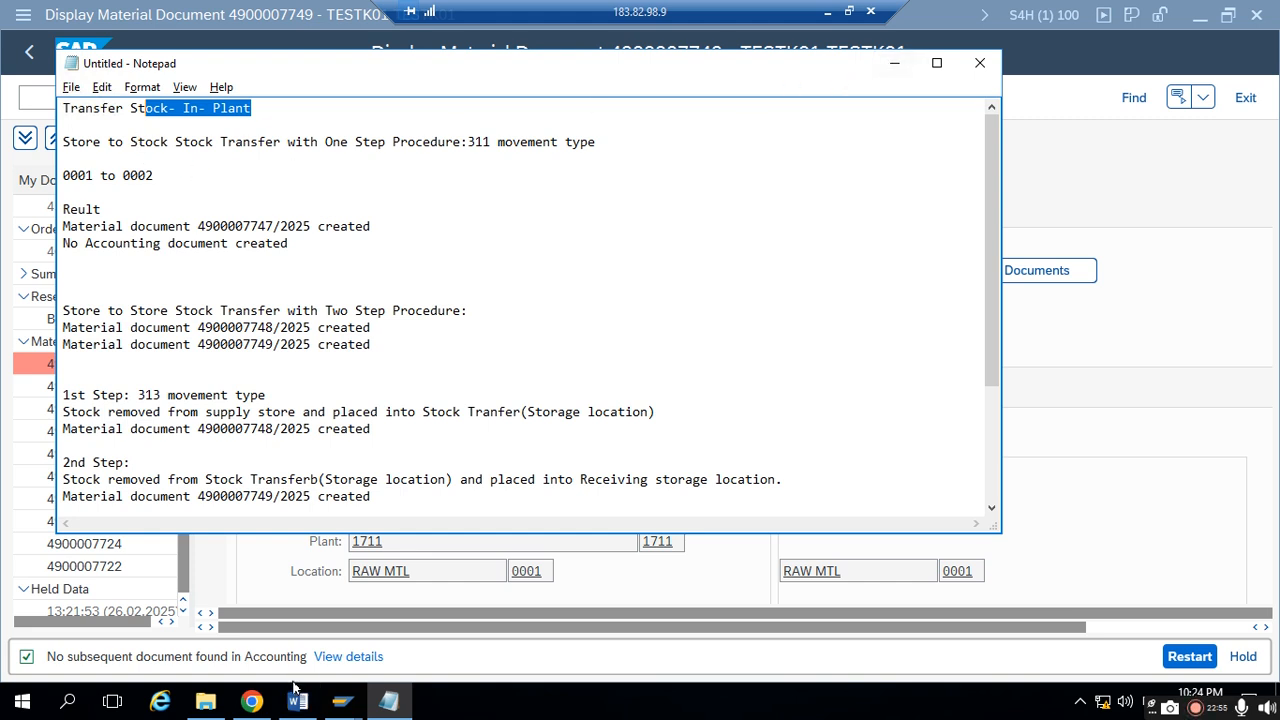
{"action": "left_click_drag", "start_coordinate": [63, 108], "coordinate": [502, 469]}
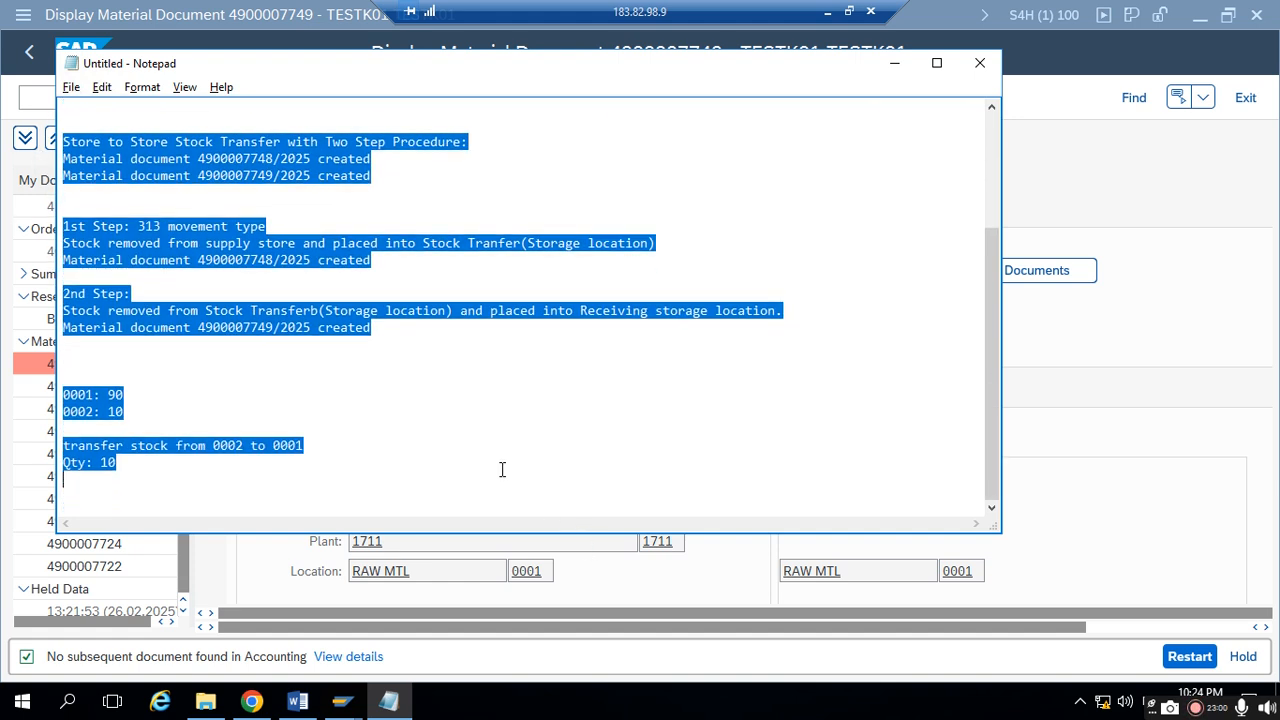
{"action": "key", "text": "BackSpace"}
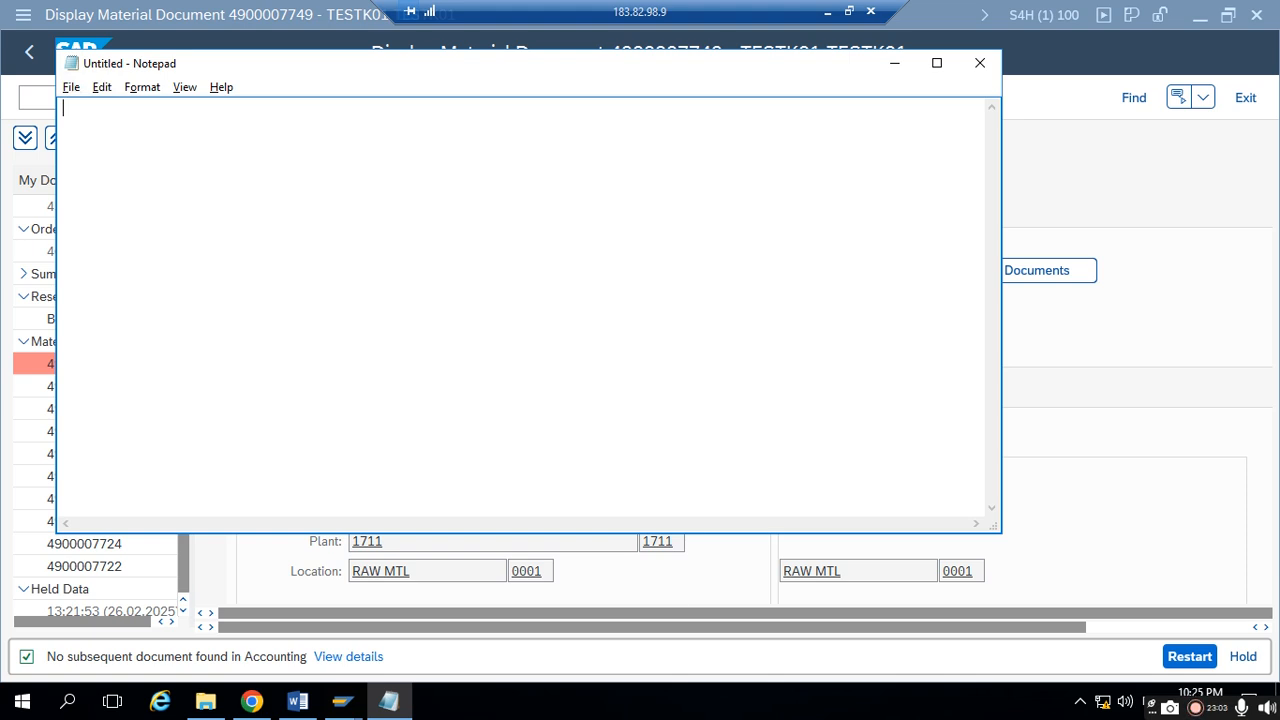
- Switch to Chrome, leave the material document, dismiss the Success message and return to the Fiori home page
{"action": "left_click", "coordinate": [252, 701]}
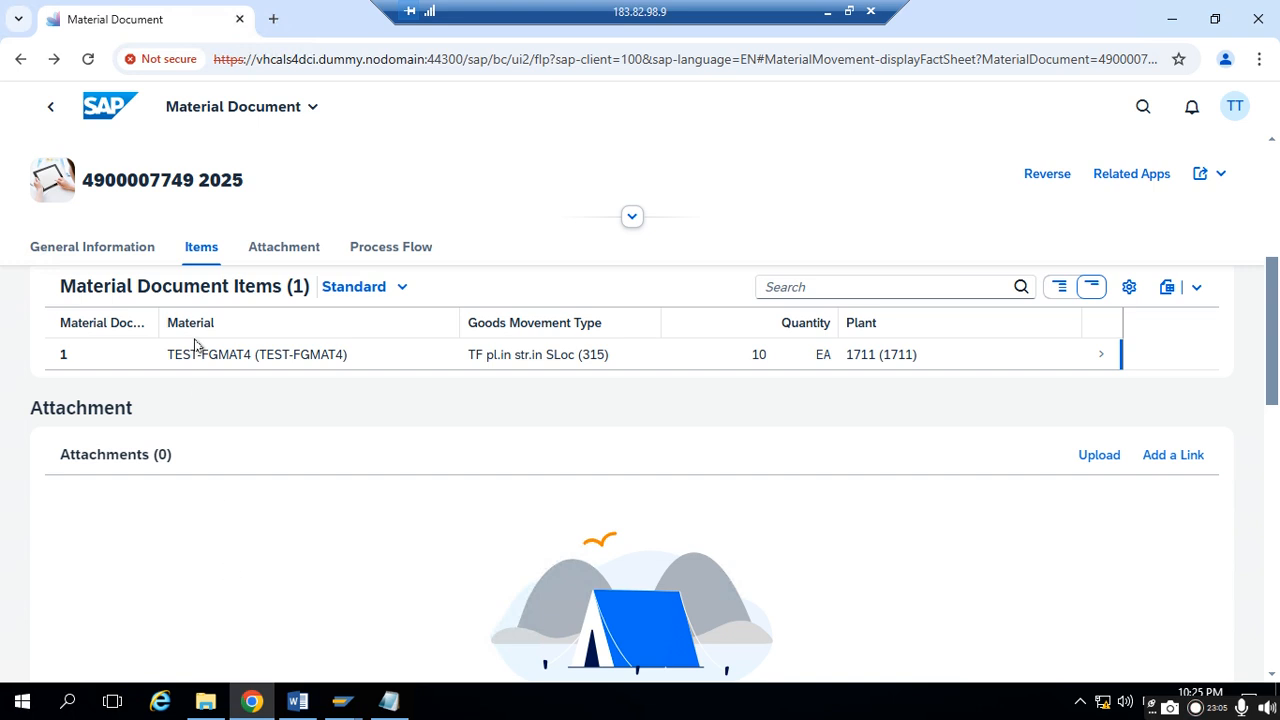
{"action": "left_click", "coordinate": [53, 110]}
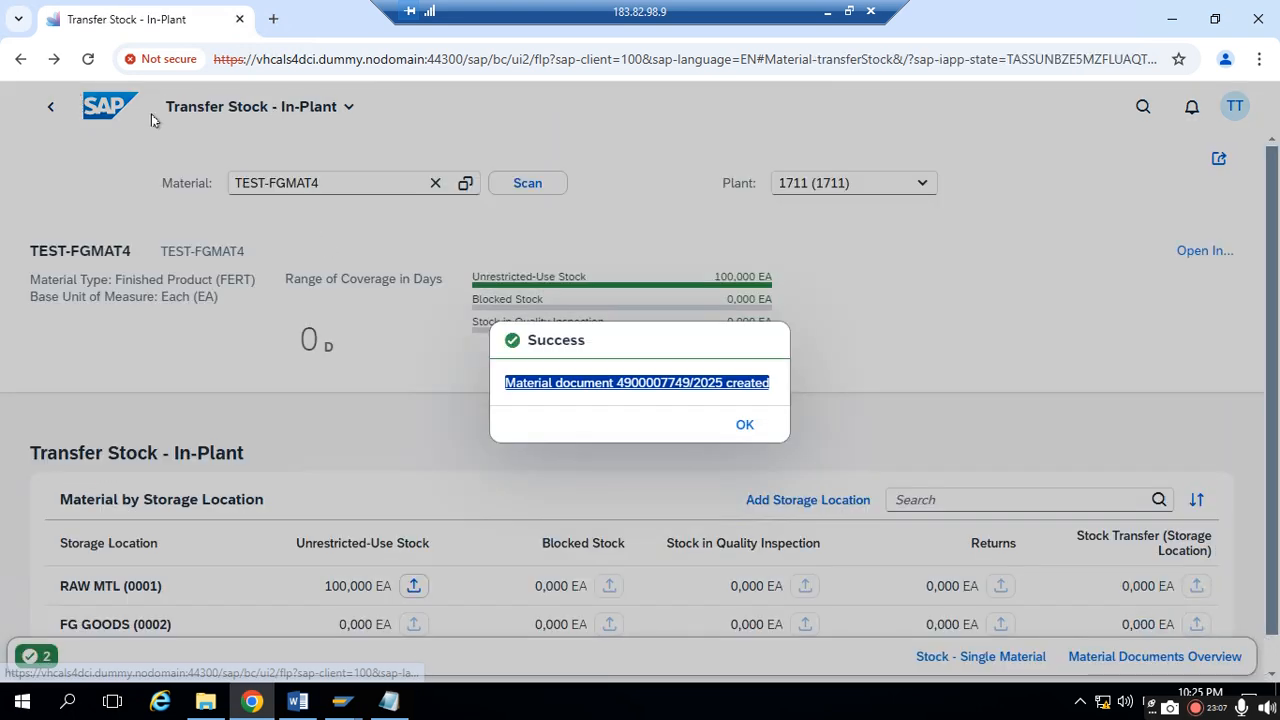
{"action": "left_click", "coordinate": [733, 424]}
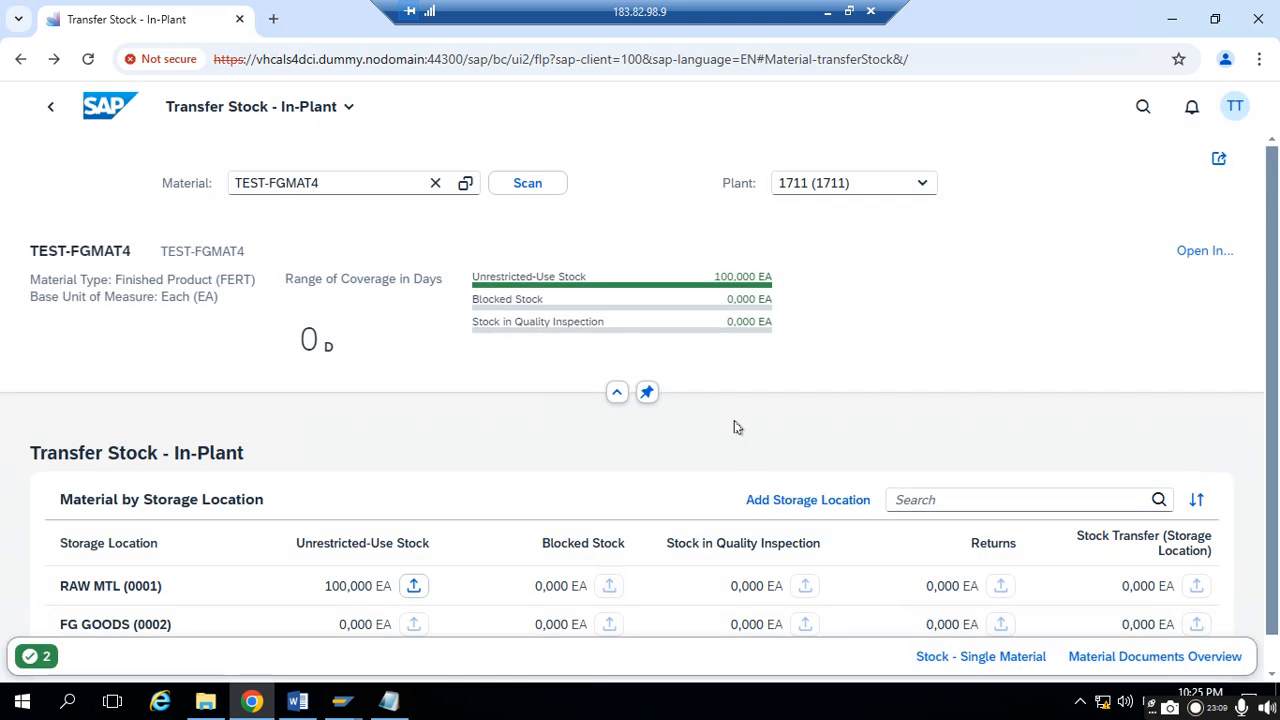
{"action": "left_click", "coordinate": [118, 117]}
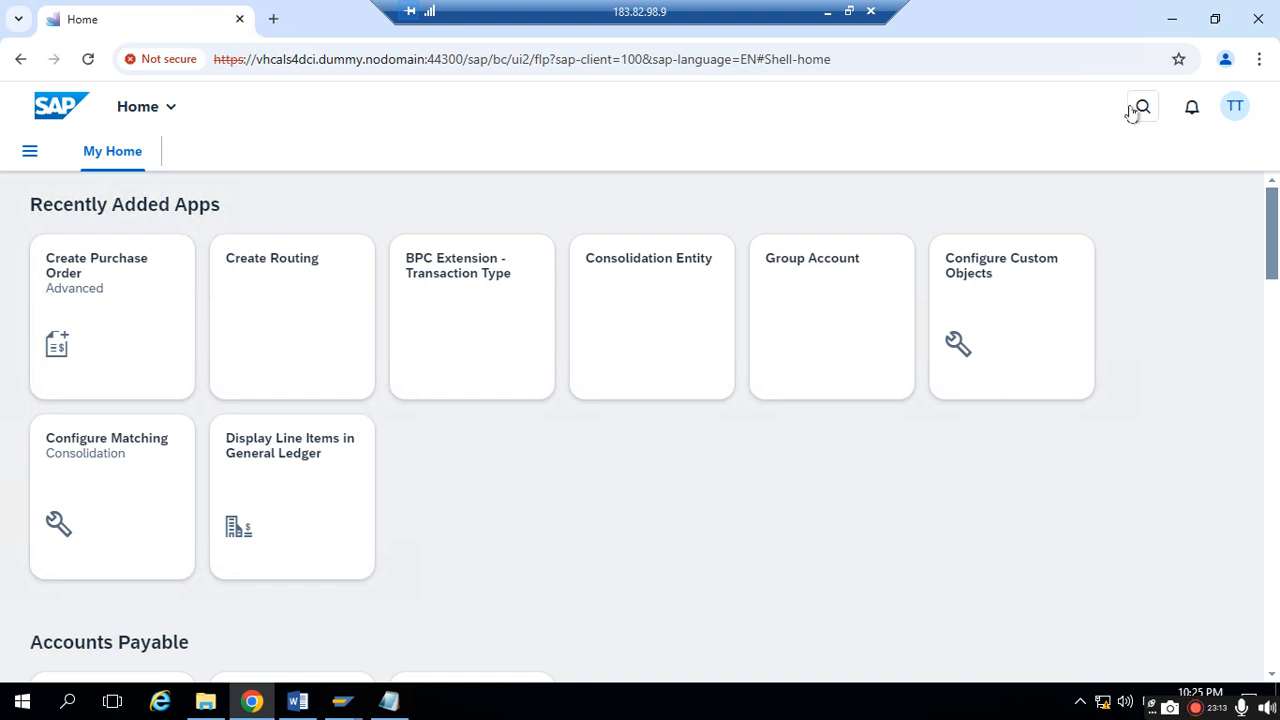
- Search the apps for "transfer stock" and open Transfer Stock - Cross-Plant
{"action": "left_click", "coordinate": [1136, 107]}
{"action": "type", "text": "transfer stock"}
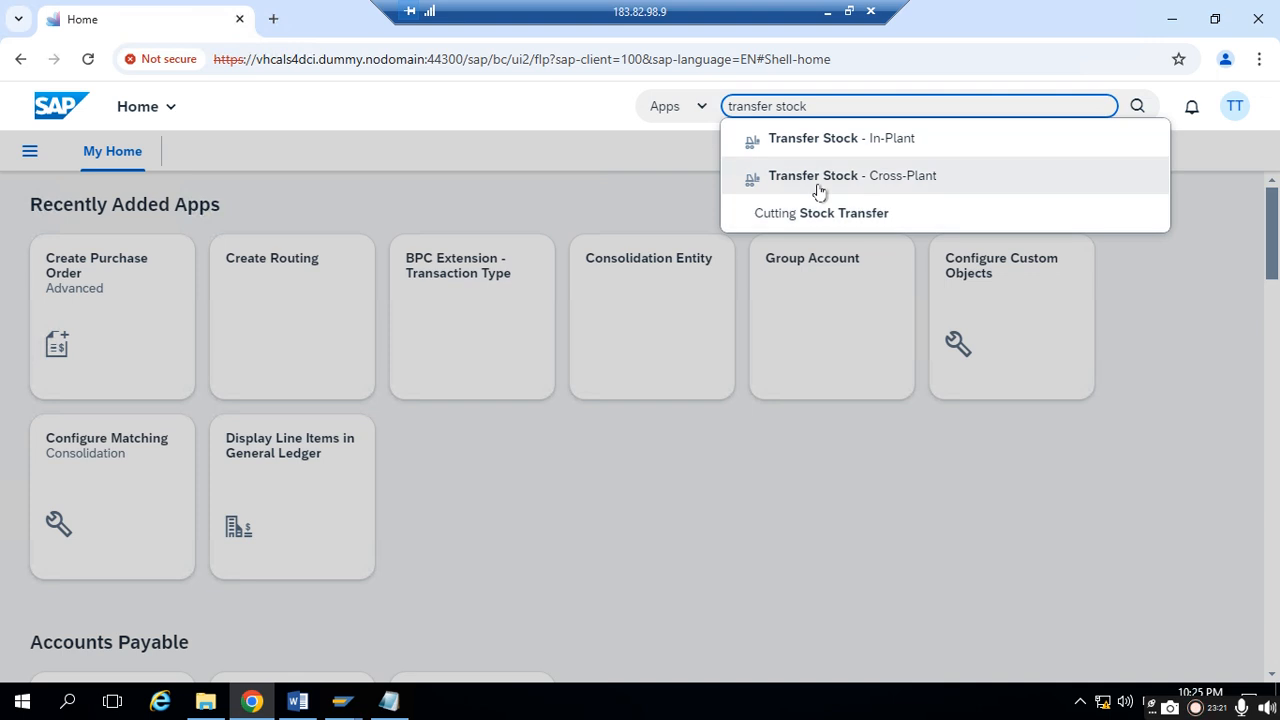
{"action": "left_click", "coordinate": [958, 175]}
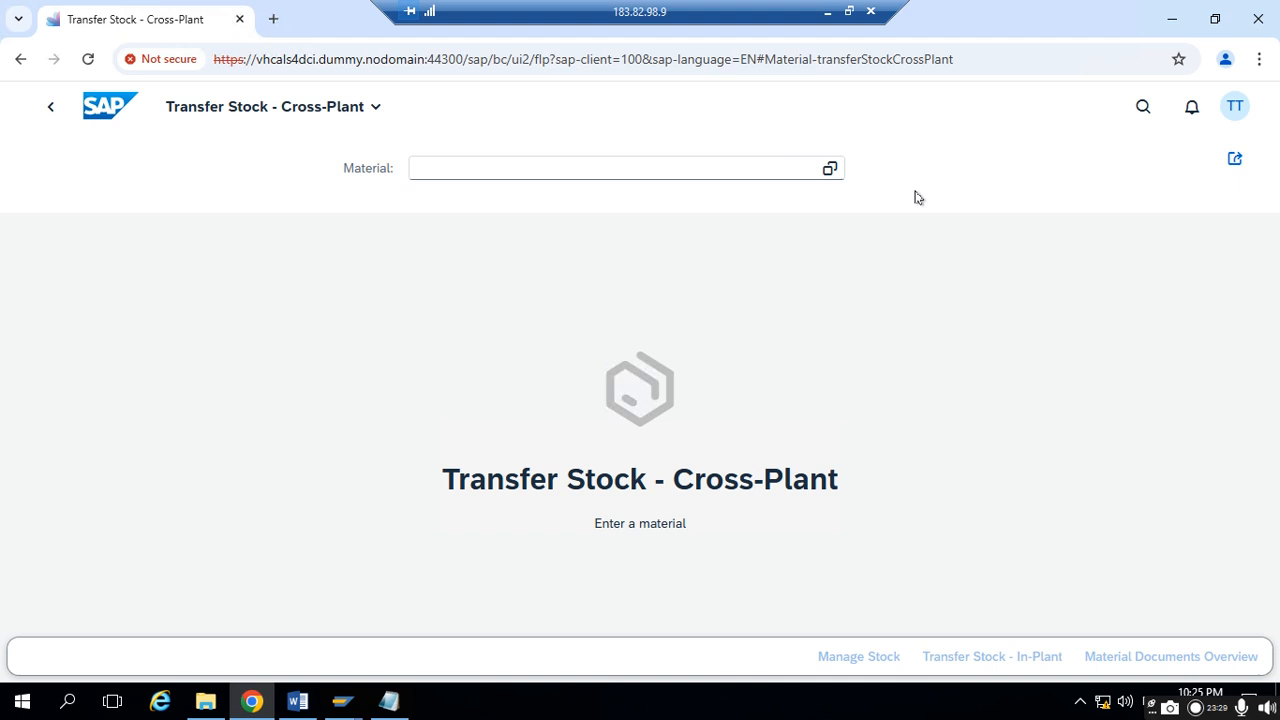
- Load material TEST-FGMAT4 for the cross-plant stock transfer
{"action": "left_click", "coordinate": [485, 170]}
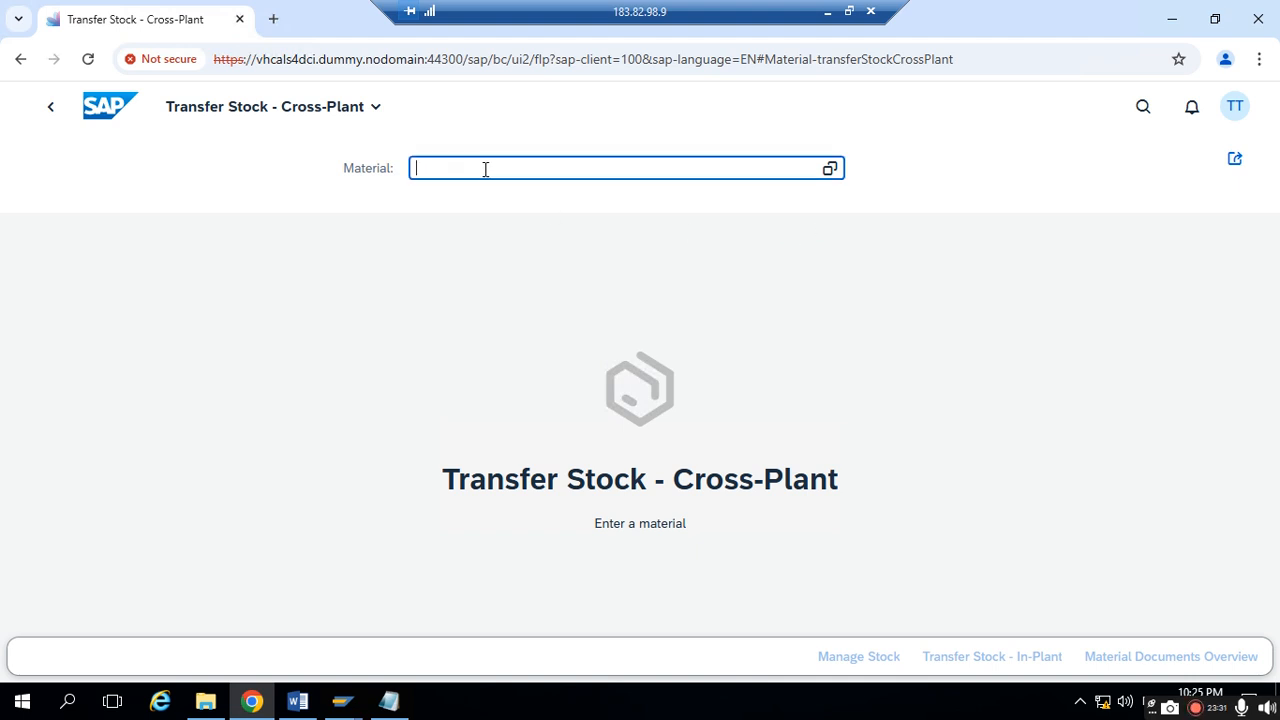
{"action": "type", "text": "TEST"}
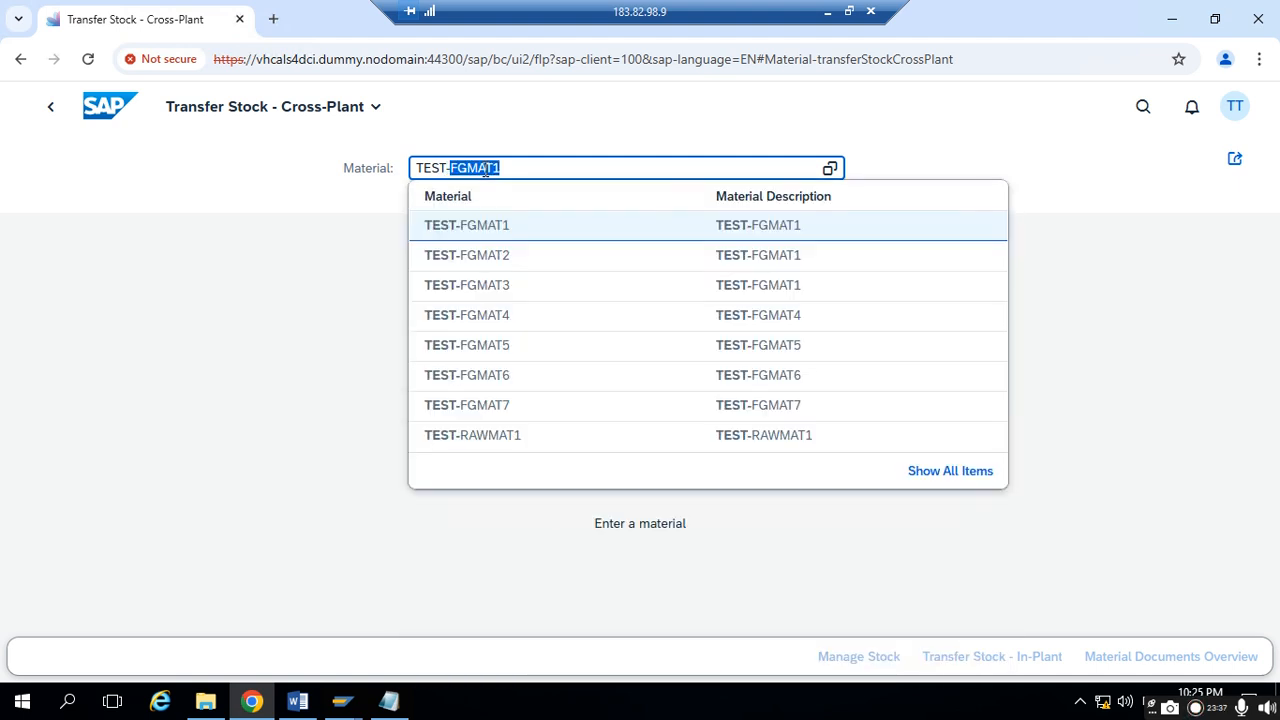
{"action": "type", "text": "-FGMAT4"}
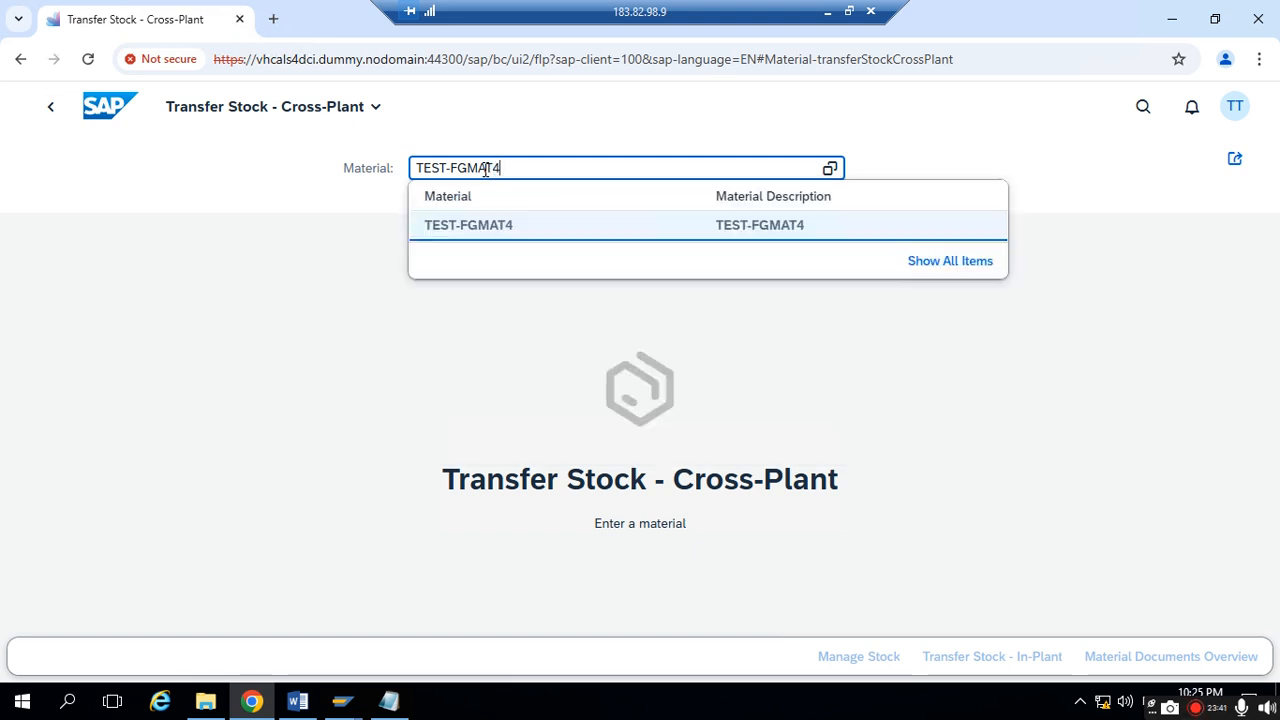
{"action": "left_click", "coordinate": [507, 236]}
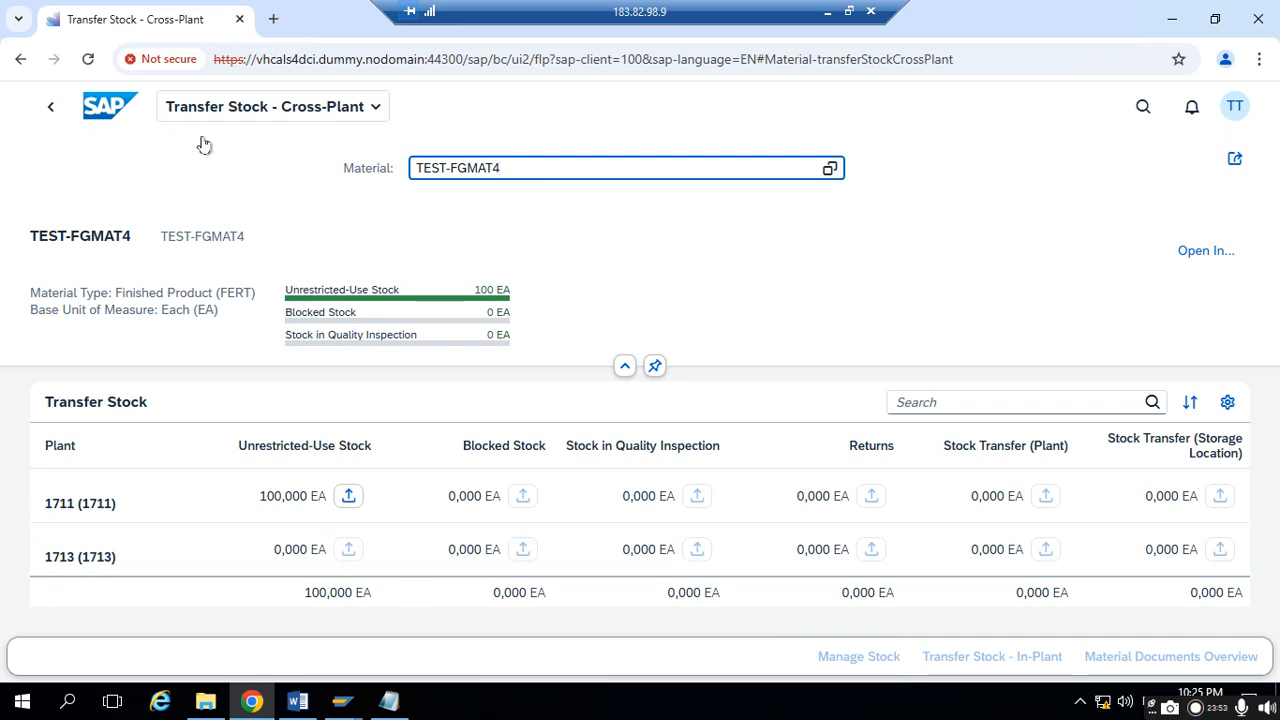
- Switch to Notepad and write the headings "TRANSFER STOCK- CROSS- PLANT:" and "PLANT TO PLANT STOCK TRANSFER"
{"action": "left_click", "coordinate": [389, 701]}
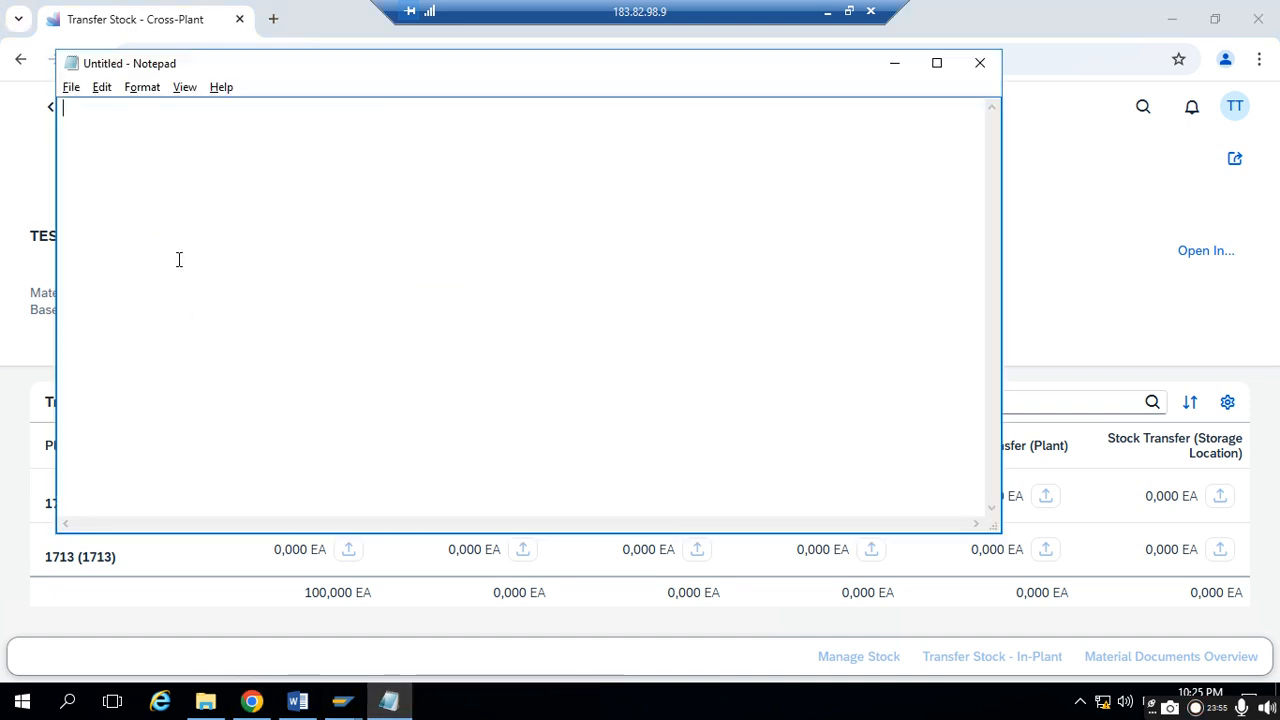
{"action": "type", "text": "TRANSFER STOCK"}
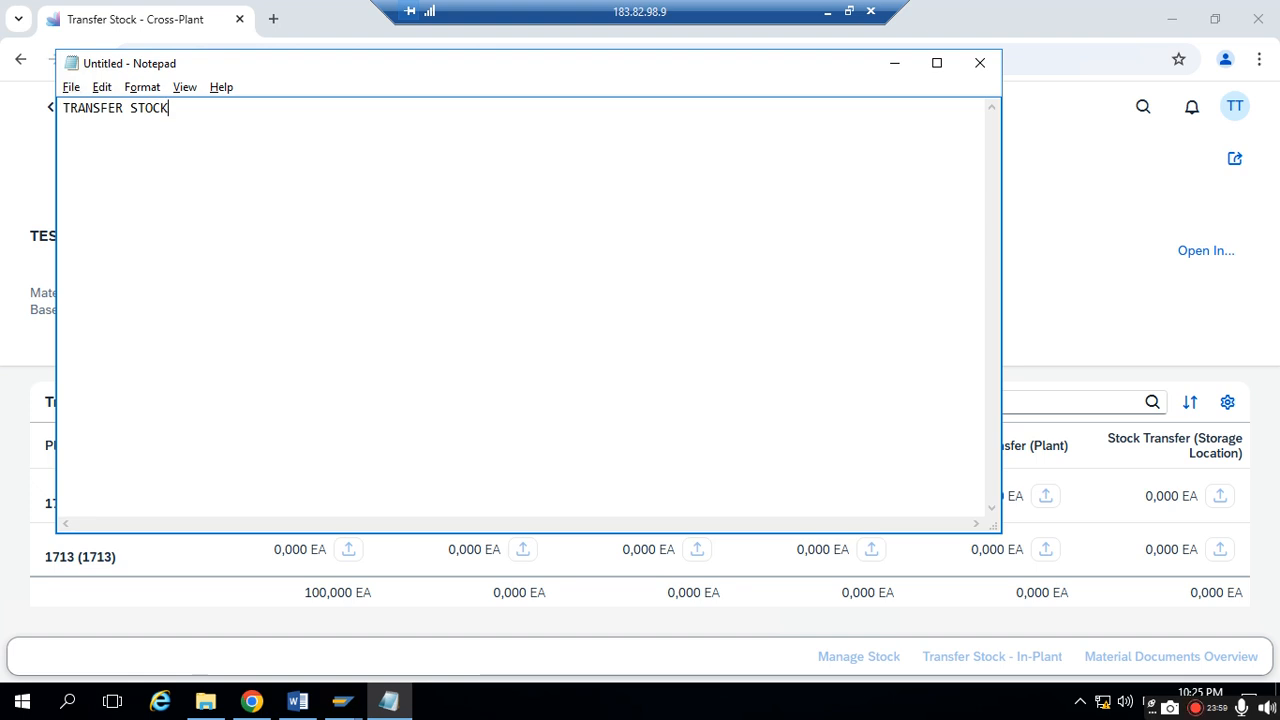
{"action": "type", "text": "- CRPOS"}
{"action": "key", "text": "BackSpace"}
{"action": "key", "text": "BackSpace"}
{"action": "type", "text": "OSS- PLANT:  PLAN"}
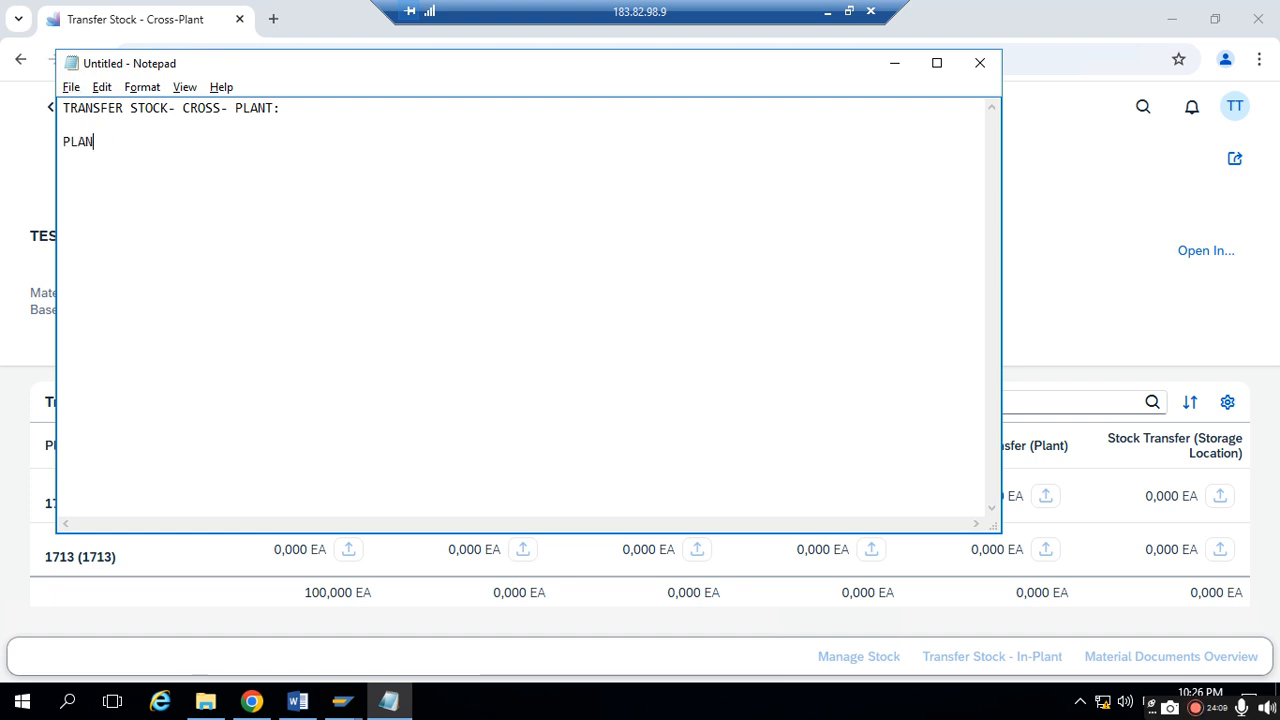
{"action": "type", "text": "T TO PLANT "}
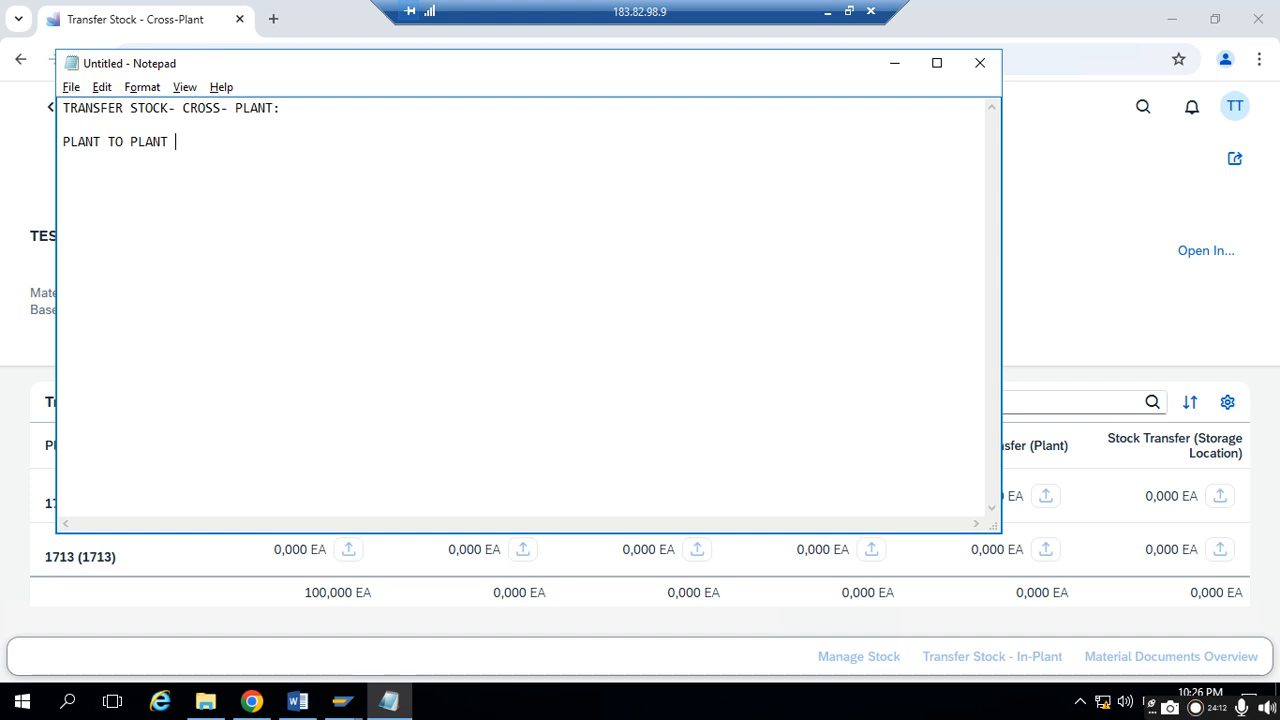
{"action": "type", "text": "STOCK TRANSFER  1. "}
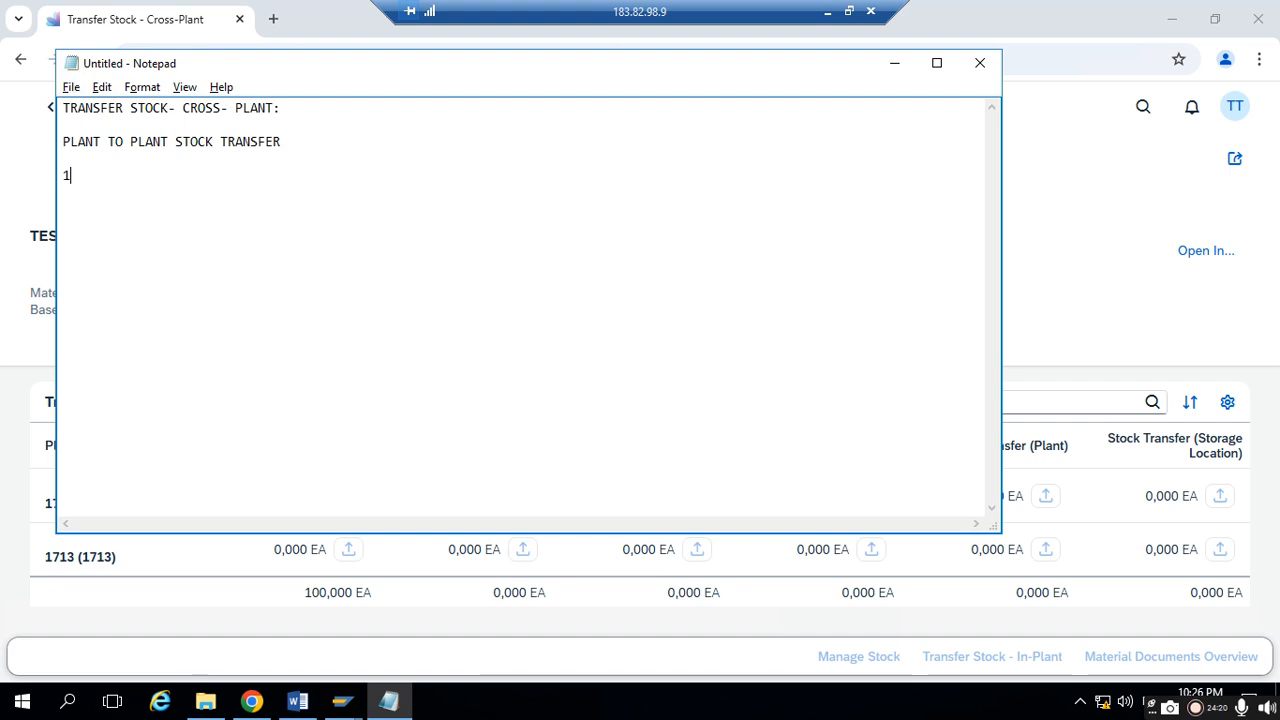
{"action": "type", "text": "WITH ONE"}
{"action": "type", "text": " STPE"}
- Add the numbered note "1. WITH ONE STEP PROCEDURE:" and, below it, the line "1711 AND 1713"
{"action": "key", "text": "BackSpace"}
{"action": "key", "text": "BackSpace"}
{"action": "key", "text": "BackSpace"}
{"action": "type", "text": "EP PR"}
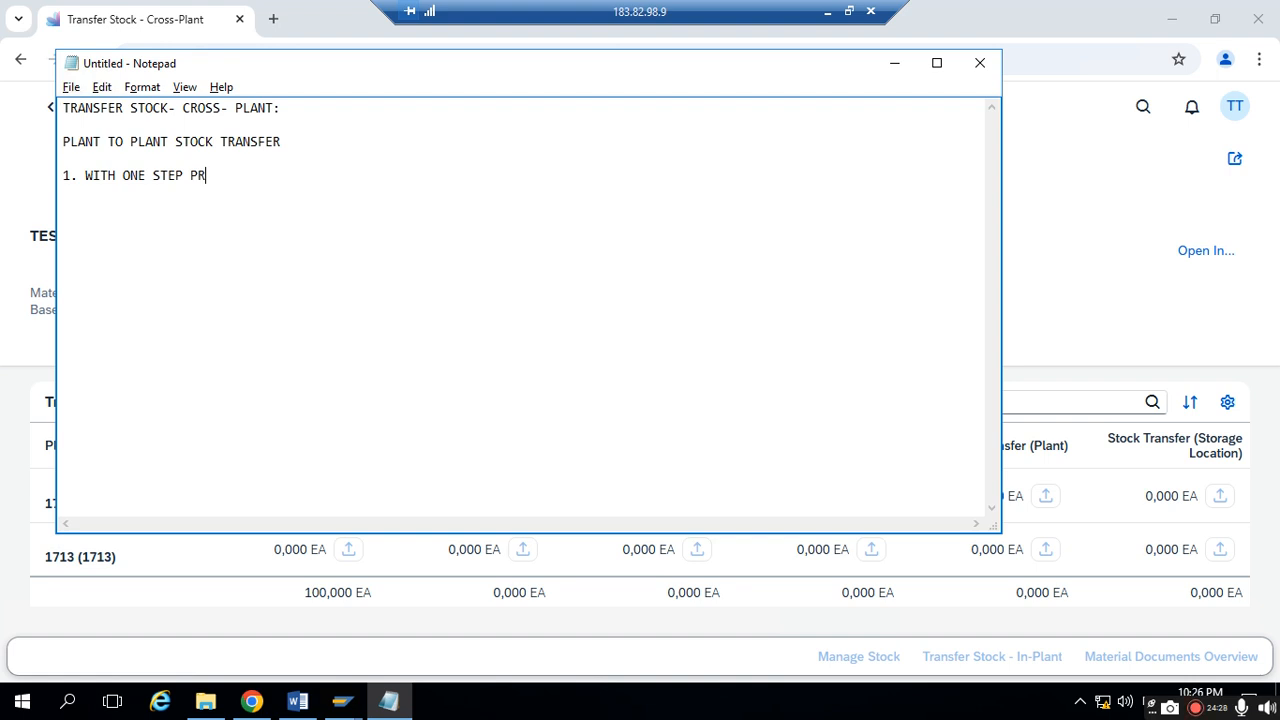
{"action": "type", "text": "OCEDURE:"}
{"action": "type", "text": "71"}
{"action": "type", "text": "1 AND "}
{"action": "type", "text": "1713"}
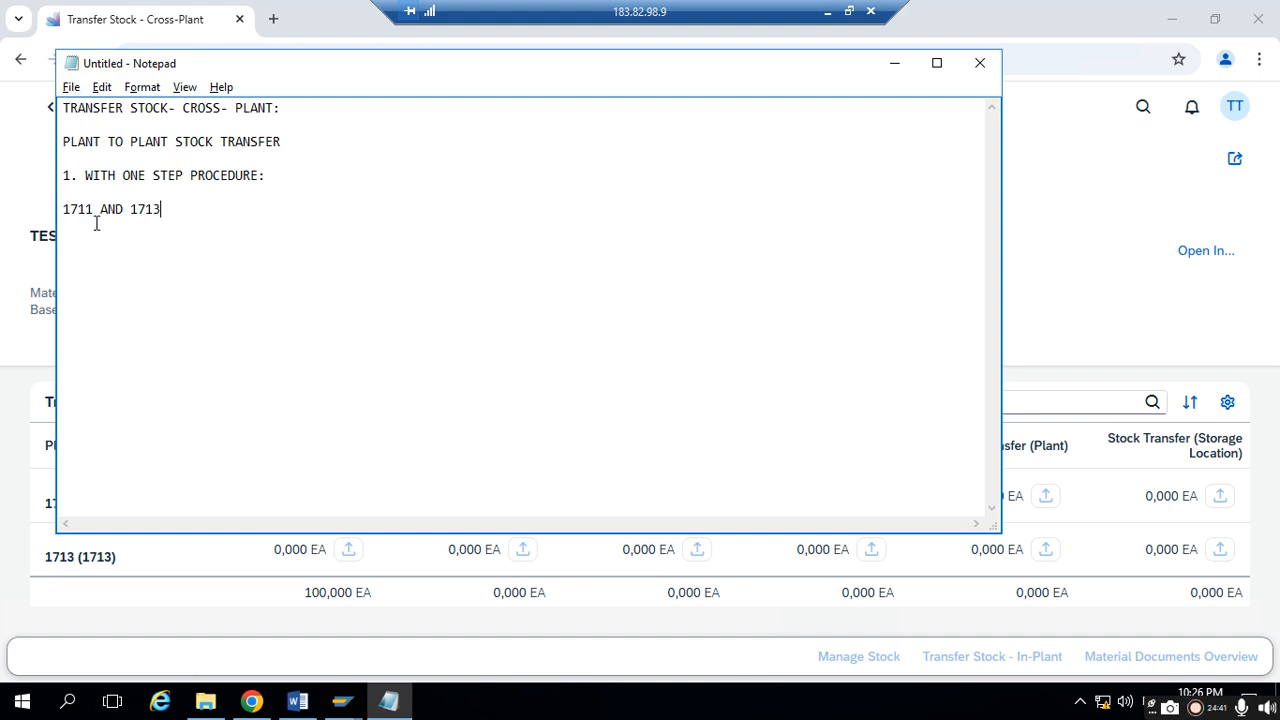
- Minimize Notepad, switch to SAP GUI, leave the material document display and open the Materials List transaction
{"action": "left_click", "coordinate": [896, 63]}
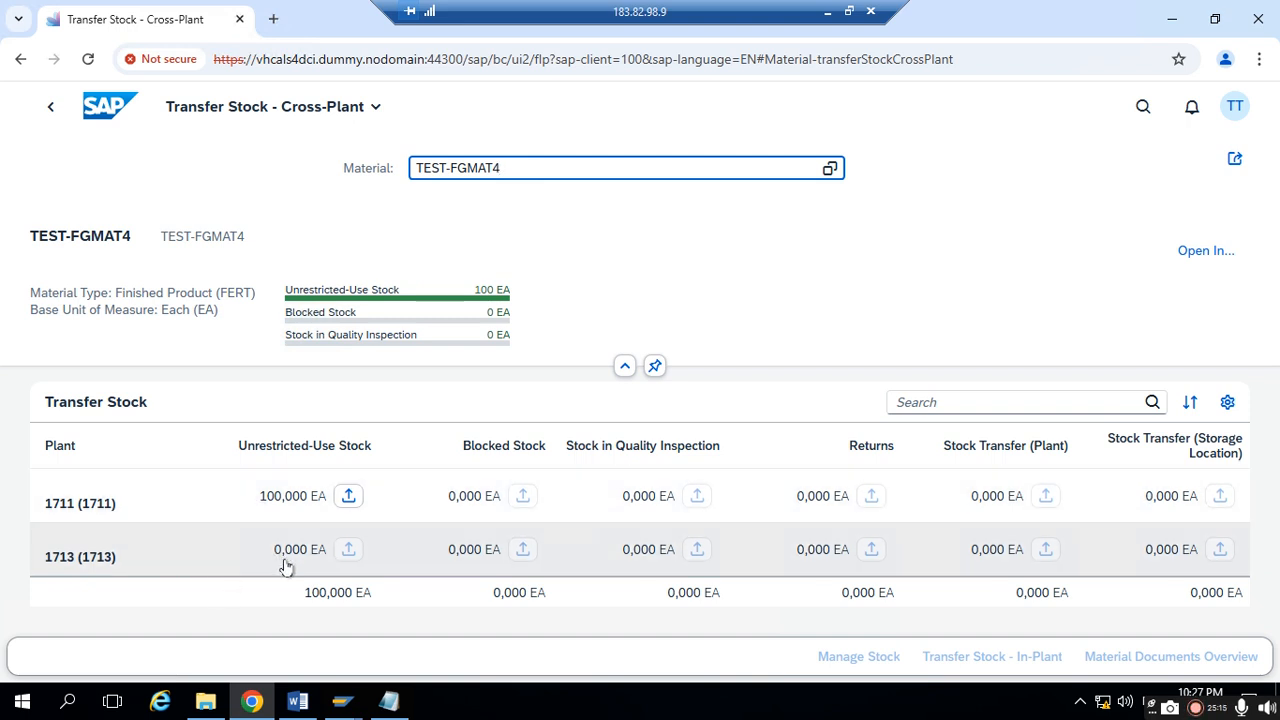
{"action": "mouse_move", "coordinate": [357, 706]}
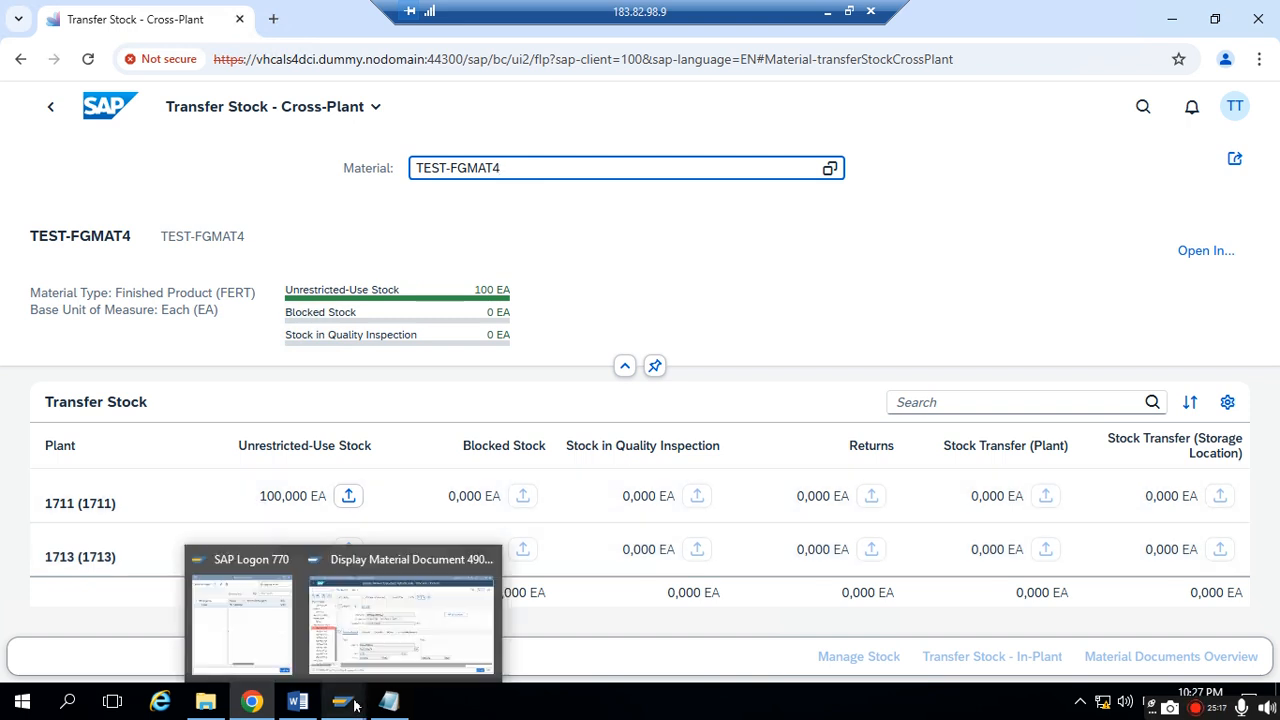
{"action": "left_click", "coordinate": [351, 625]}
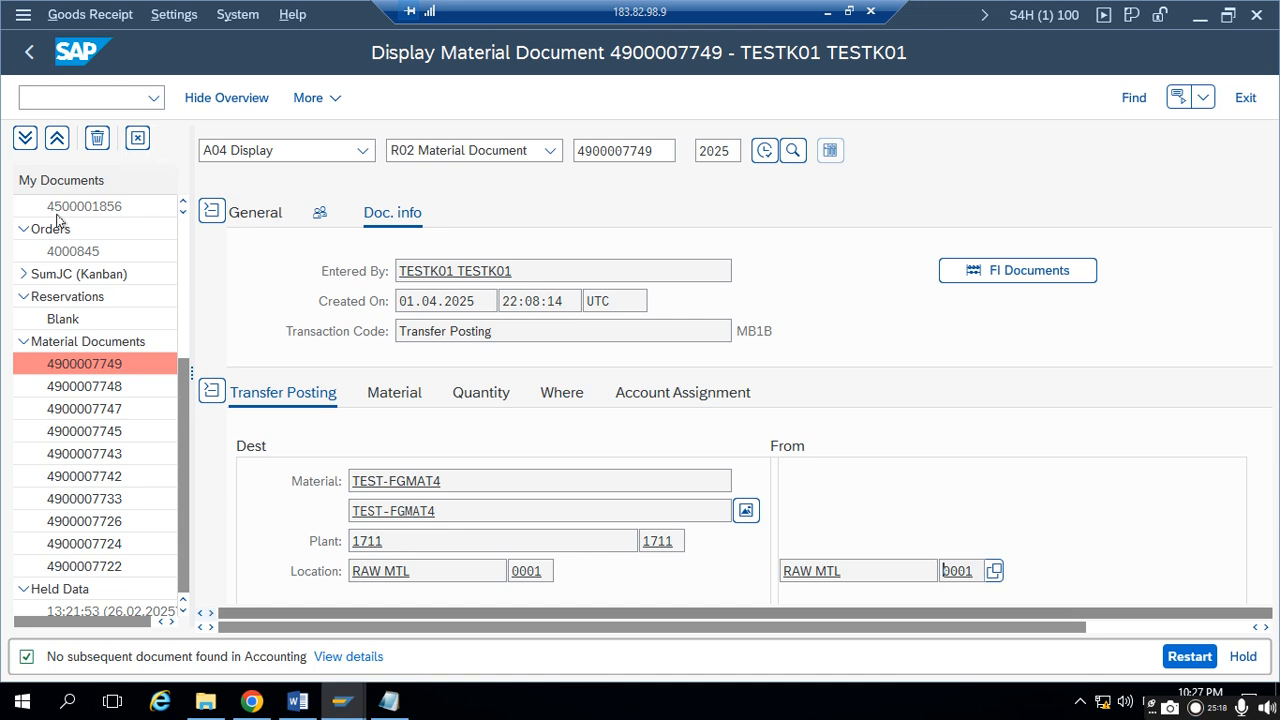
{"action": "left_click", "coordinate": [36, 57]}
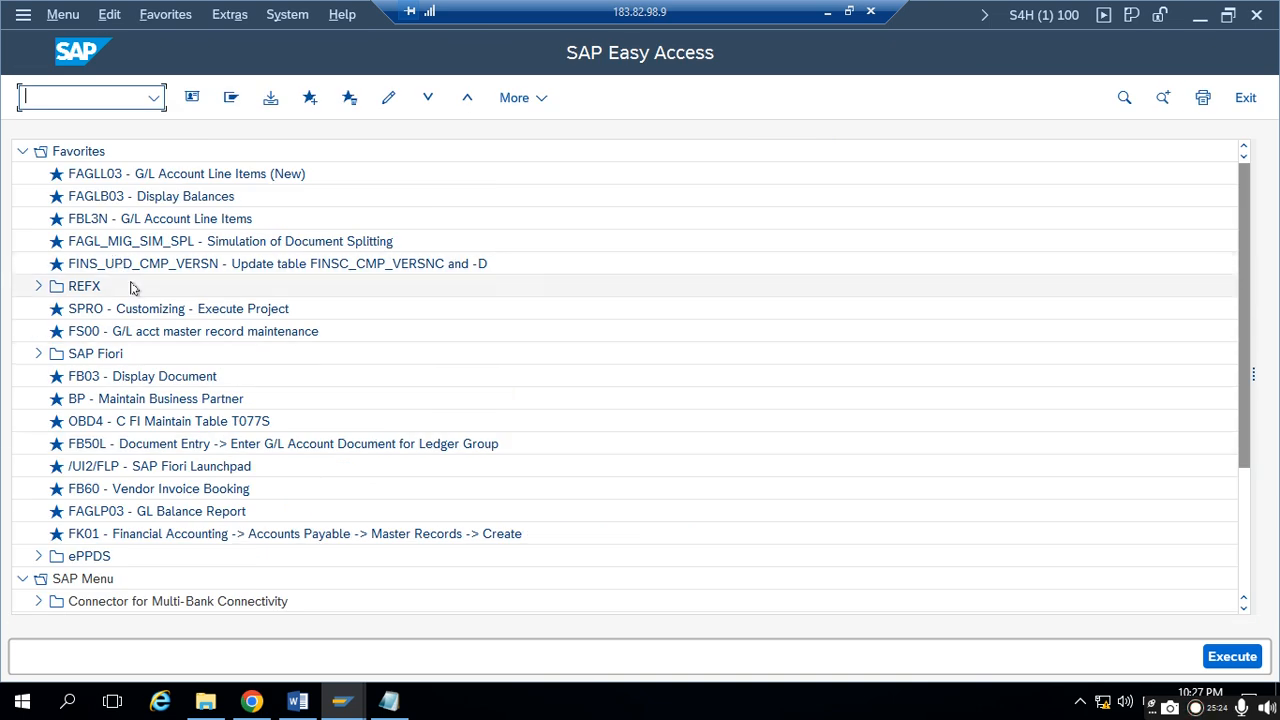
{"action": "type", "text": "MM60"}
{"action": "key", "text": "Return"}
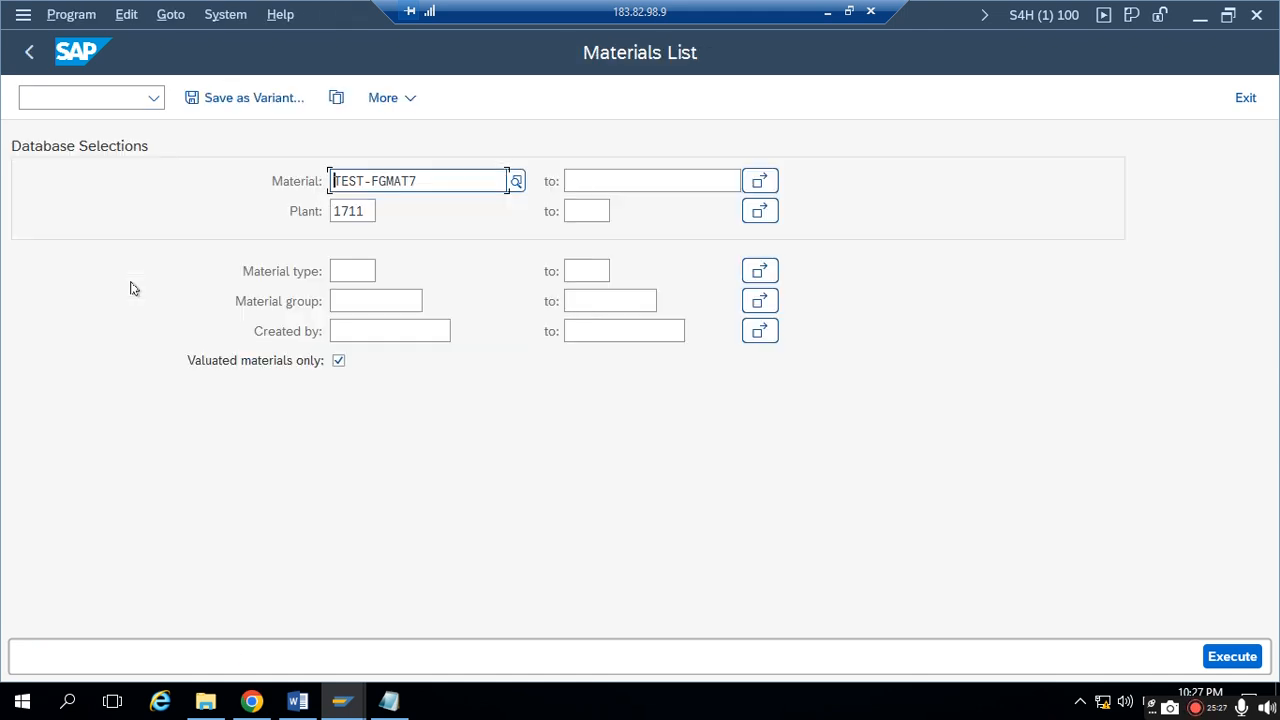
- Run the Materials List for material TEST-FGMAT4 with the plant range 1711 to 1713
{"action": "double_click", "coordinate": [383, 178]}
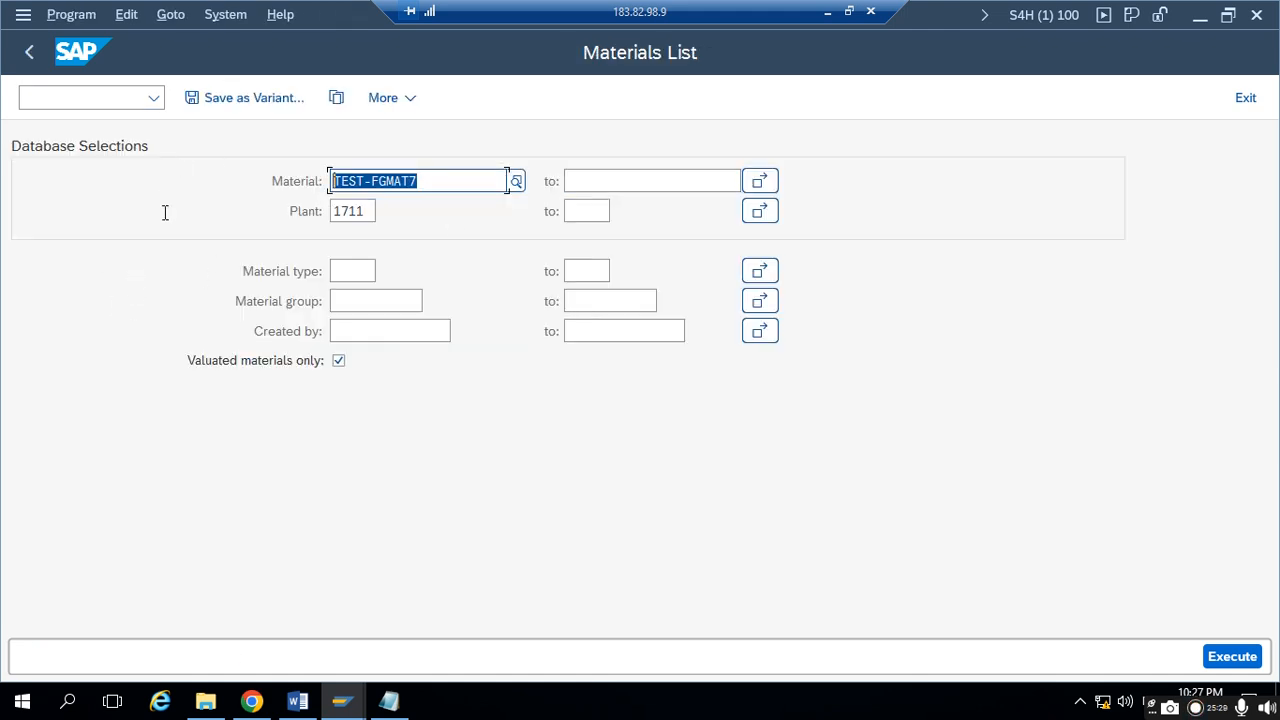
{"action": "type", "text": "TEST"}
{"action": "type", "text": "-"}
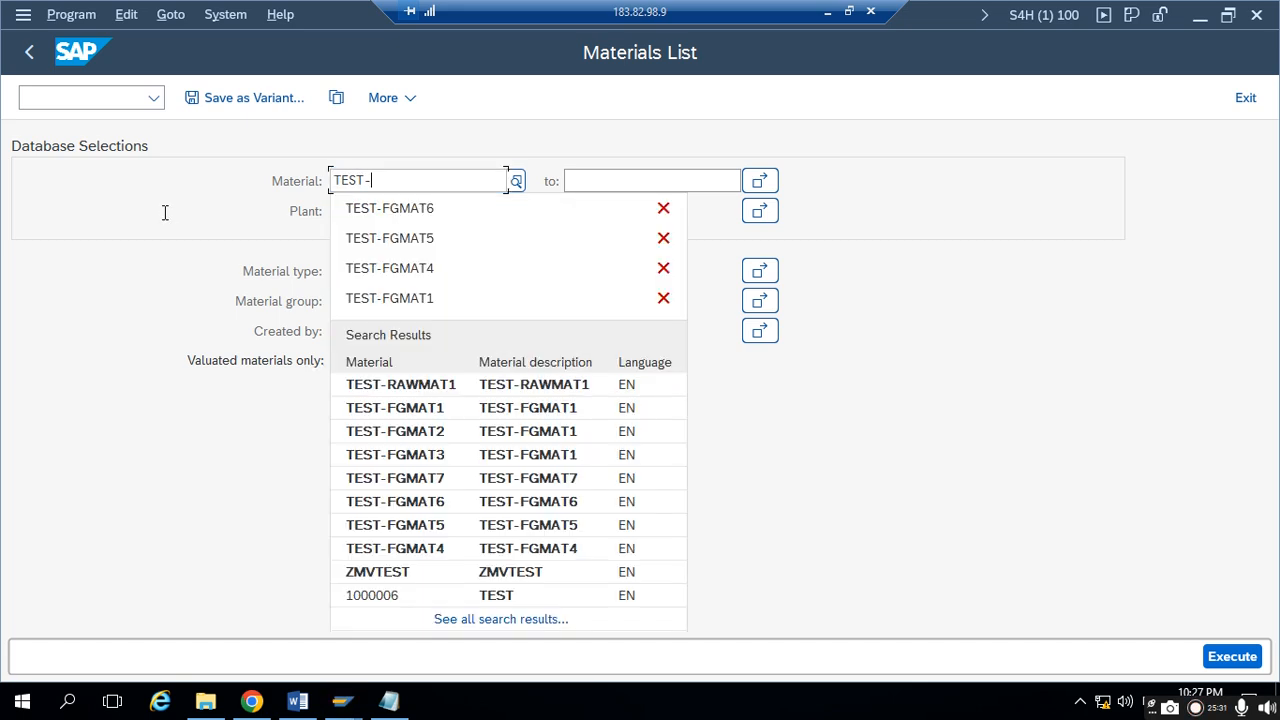
{"action": "type", "text": "FGMAT4"}
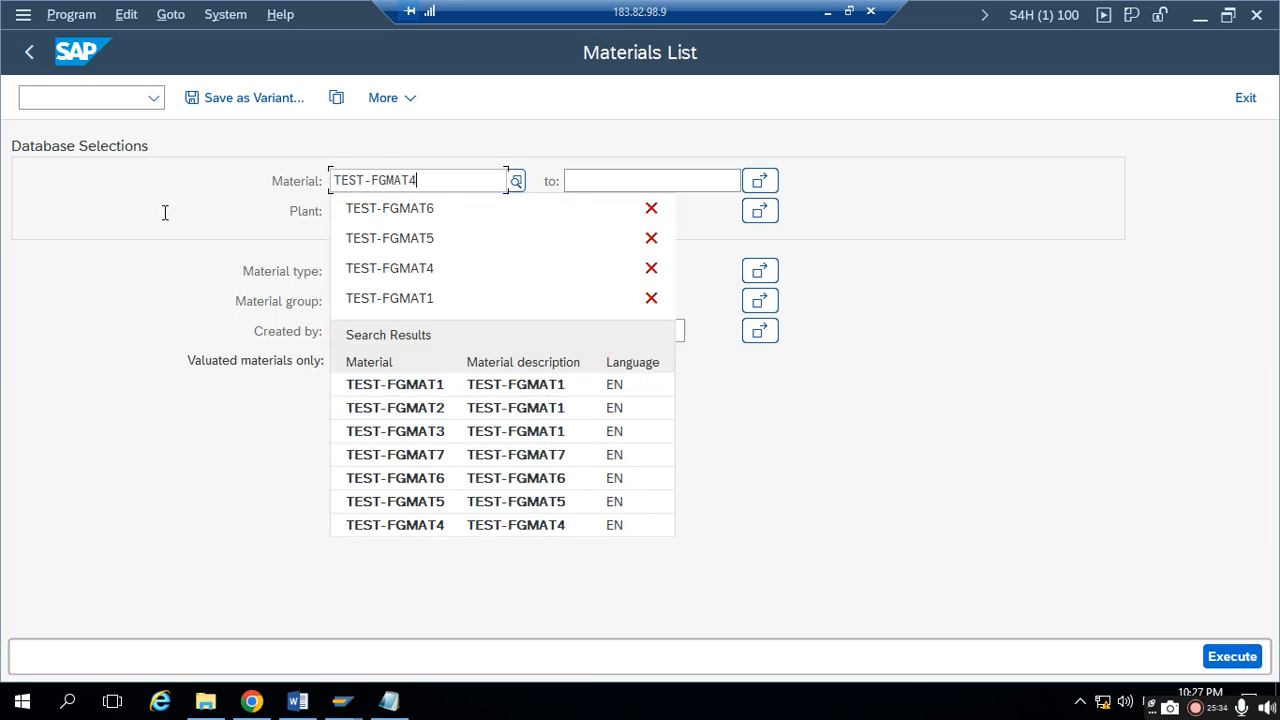
{"action": "left_click", "coordinate": [390, 216]}
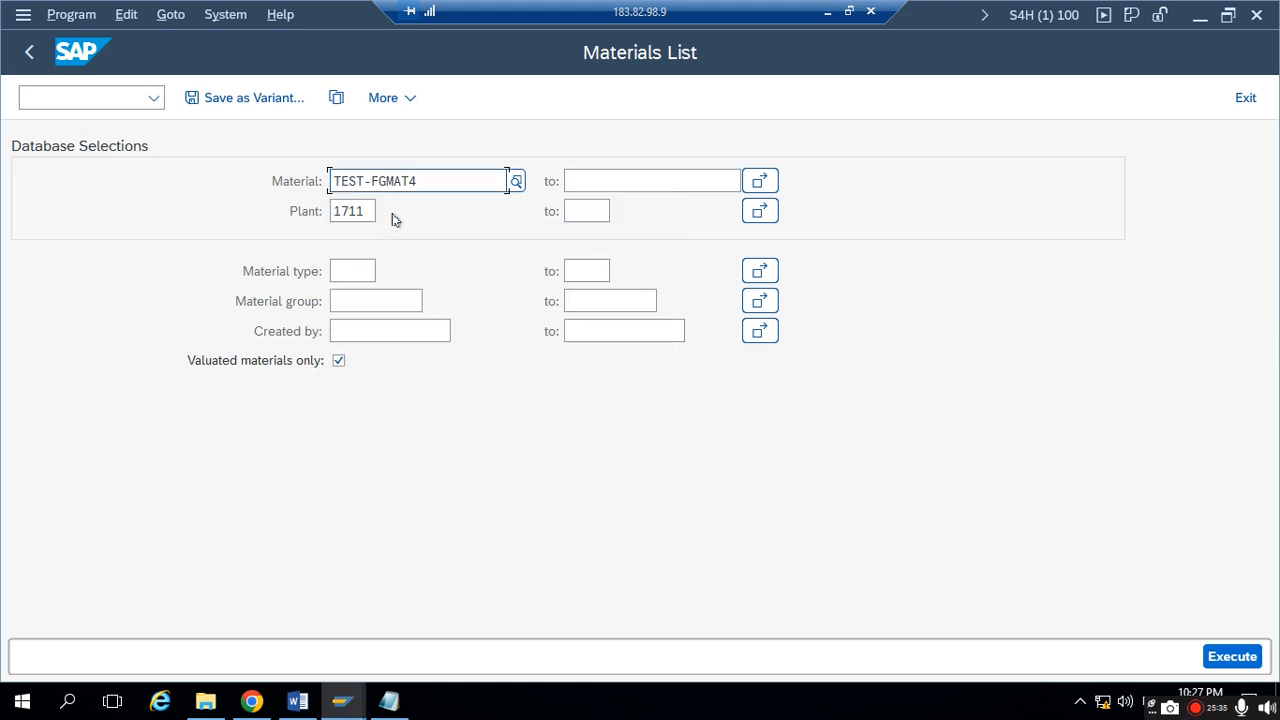
{"action": "left_click", "coordinate": [594, 205]}
{"action": "type", "text": "1"}
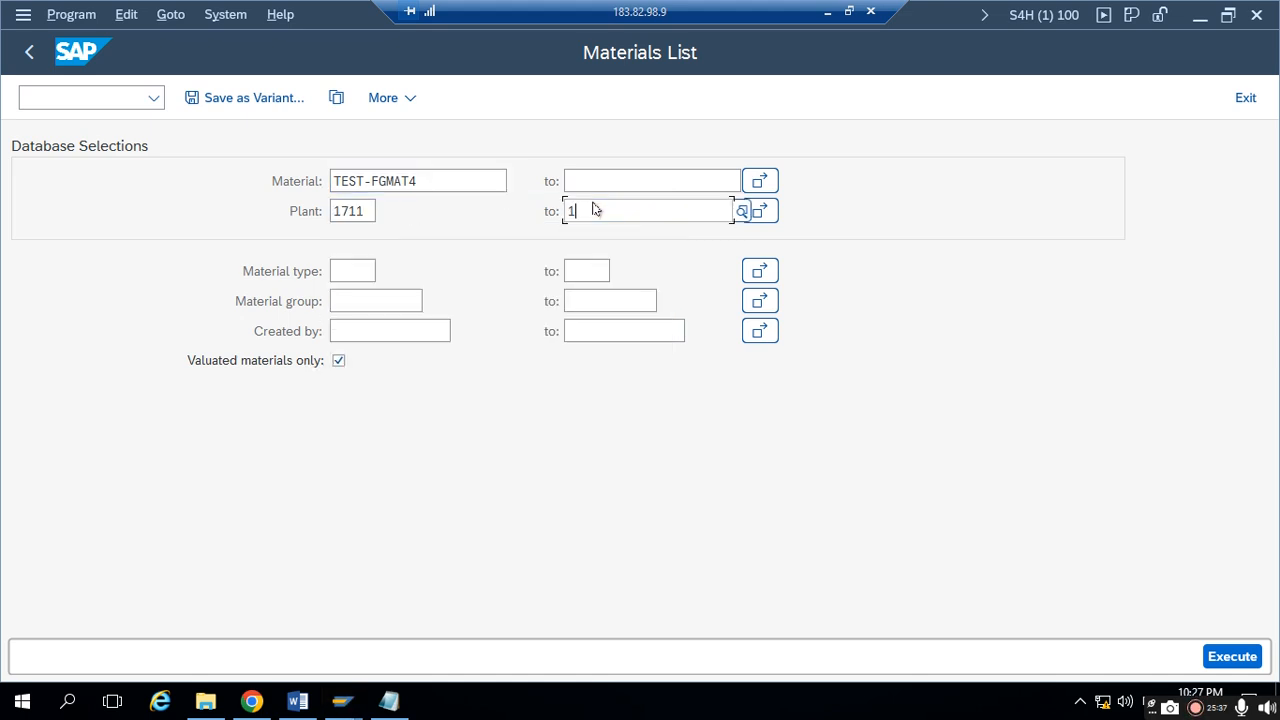
{"action": "type", "text": "713"}
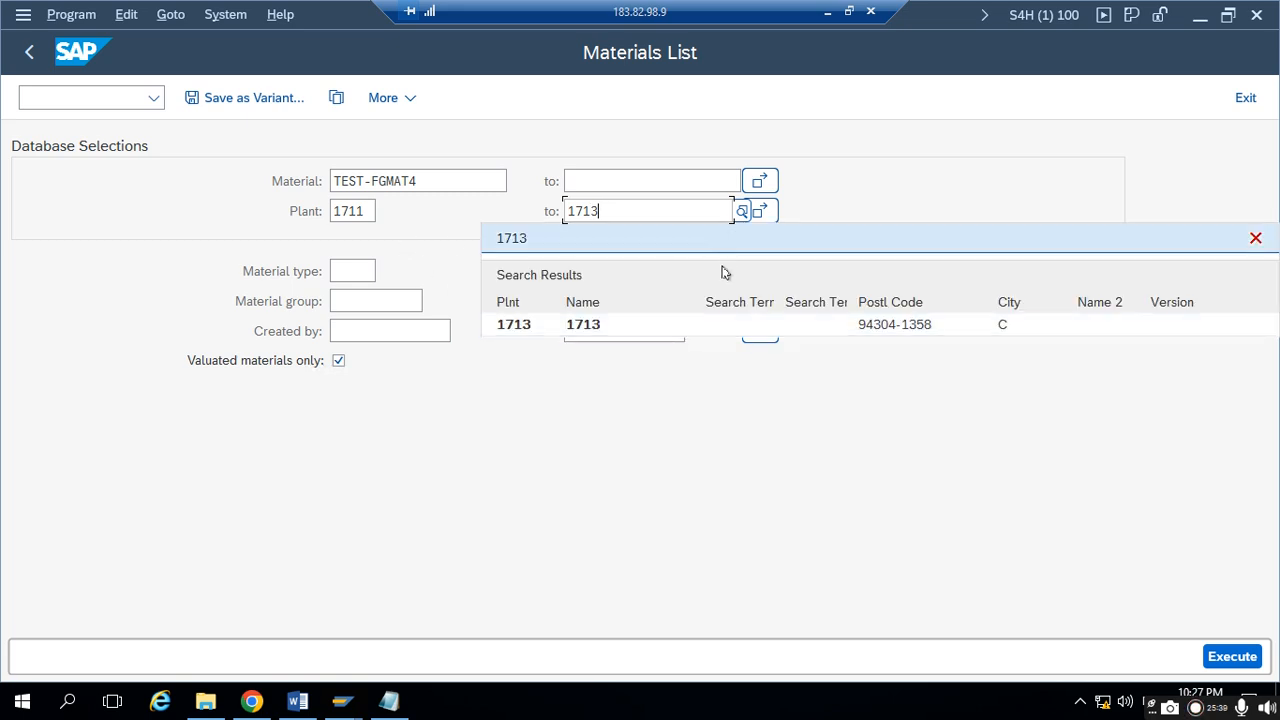
{"action": "left_click", "coordinate": [562, 240]}
{"action": "left_click", "coordinate": [1230, 656]}
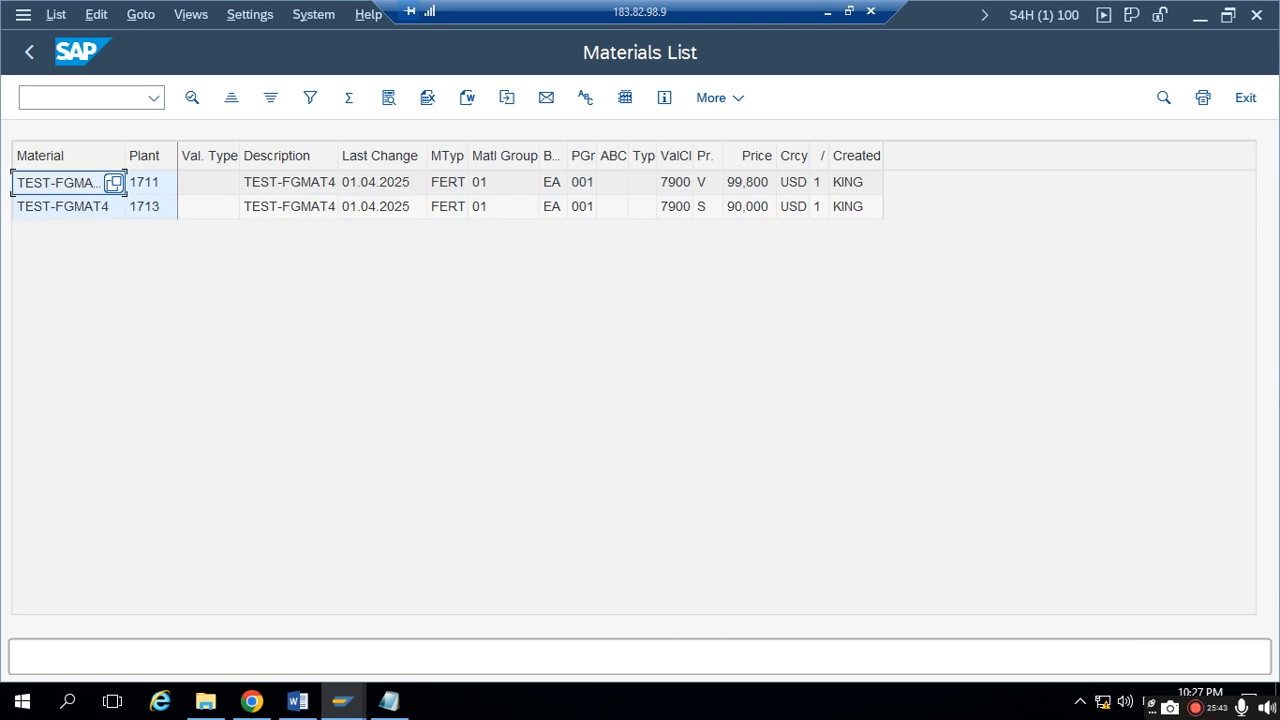
- Widen the Material and price control columns and examine the price control and price of TEST-FGMAT4 in both plants
{"action": "left_click_drag", "start_coordinate": [124, 155], "coordinate": [170, 155]}
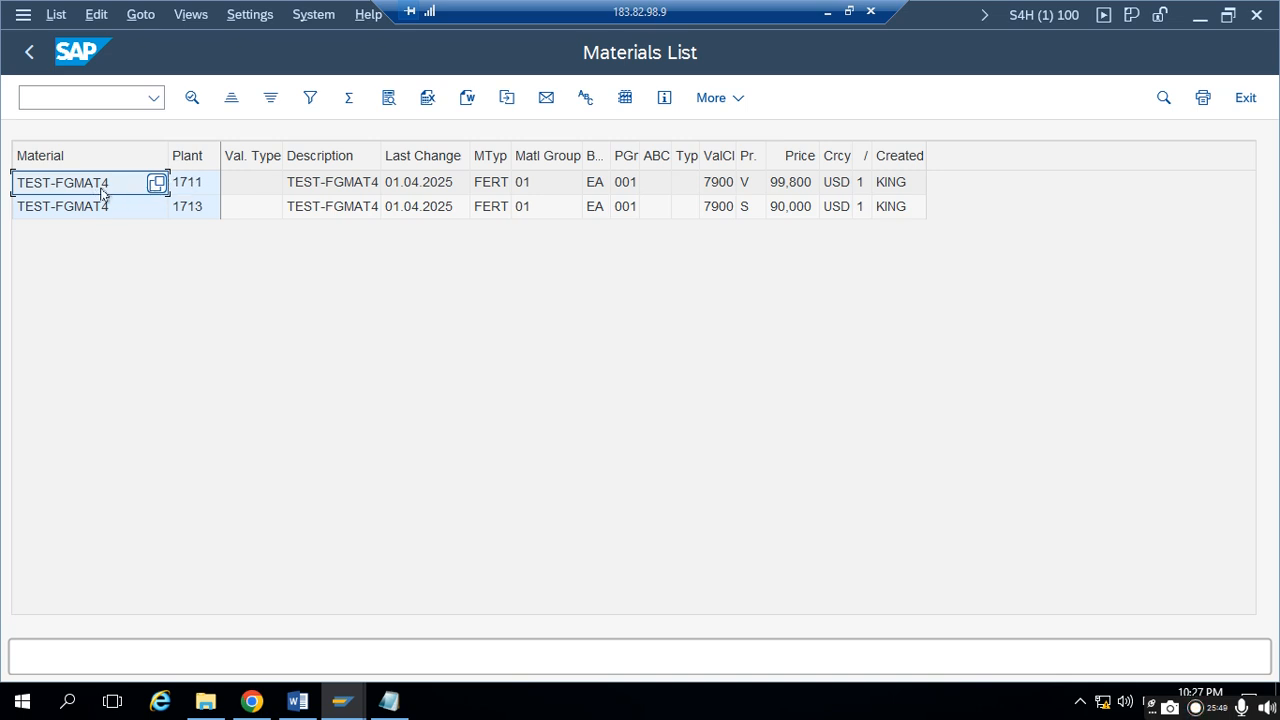
{"action": "left_click", "coordinate": [101, 188]}
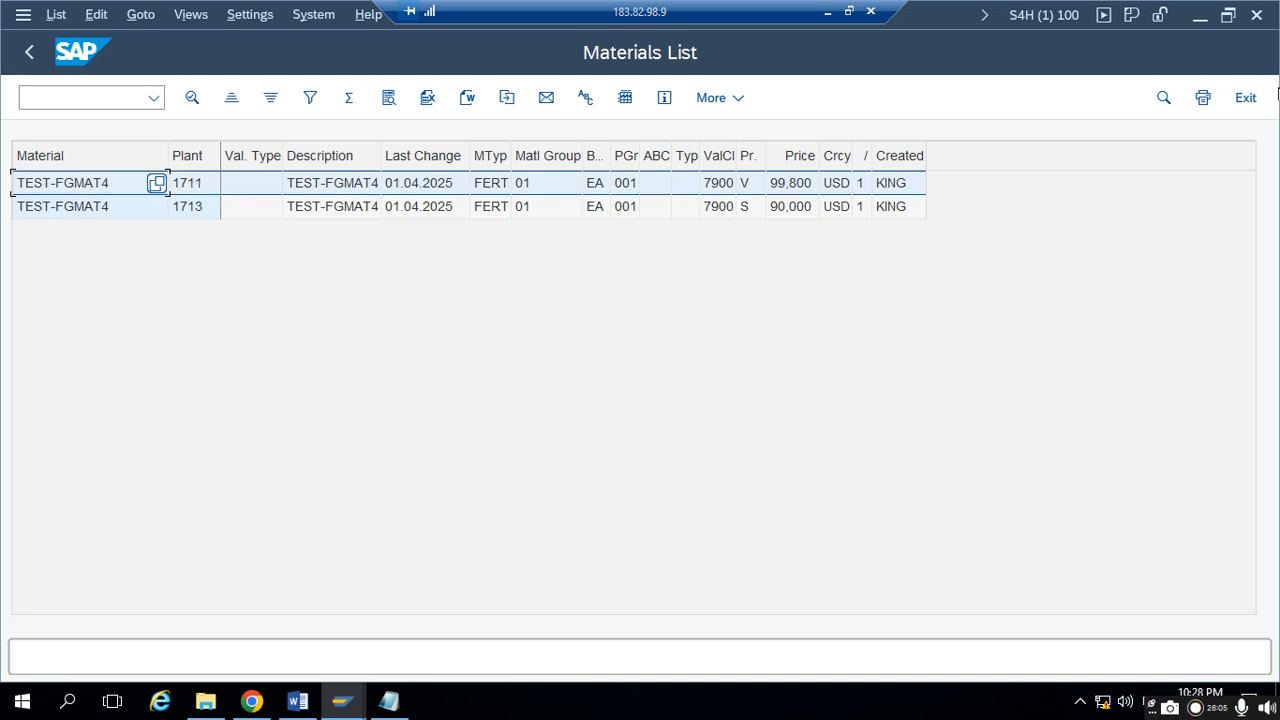
{"action": "left_click_drag", "start_coordinate": [766, 154], "coordinate": [803, 150]}
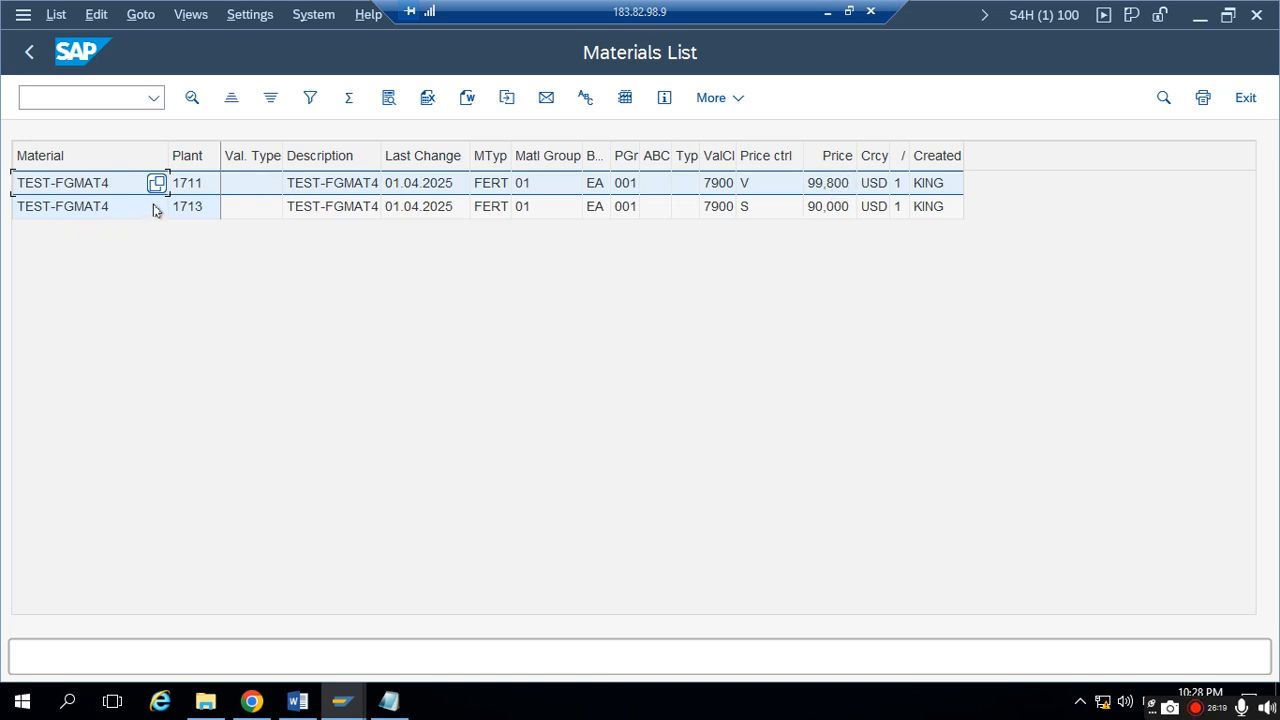
{"action": "left_click", "coordinate": [185, 207]}
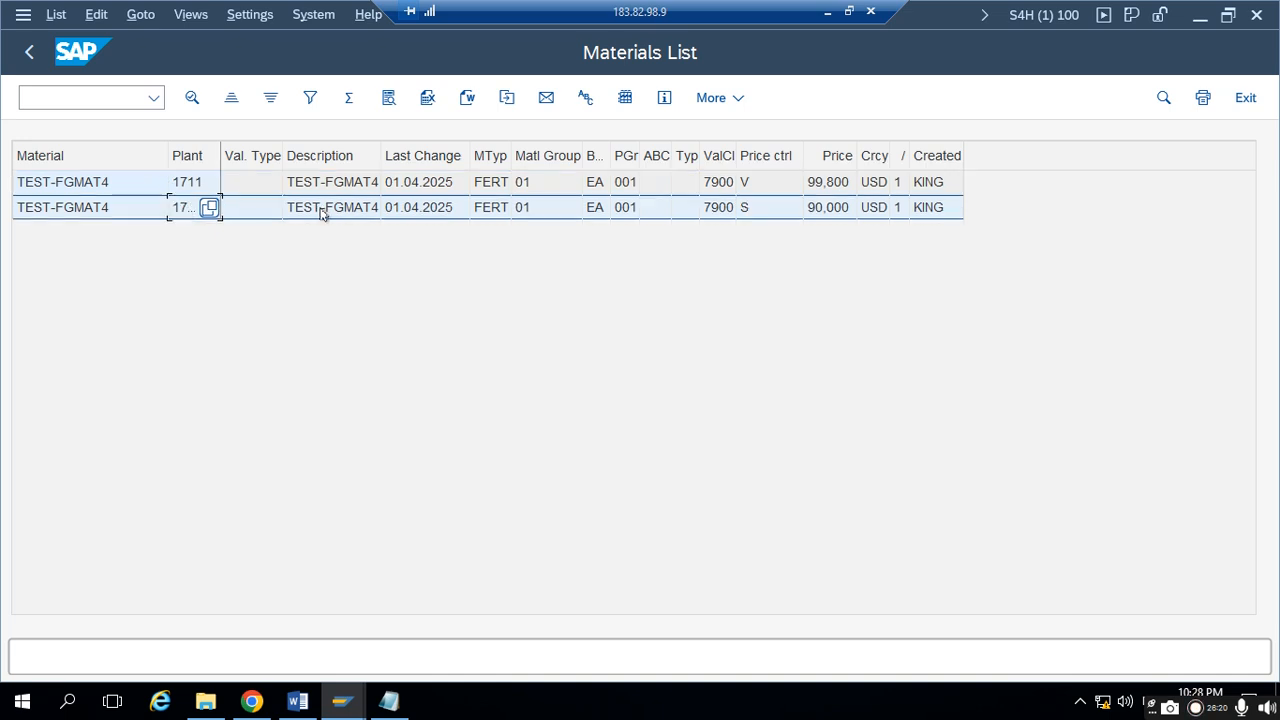
{"action": "left_click", "coordinate": [779, 212]}
{"action": "left_click", "coordinate": [825, 212]}
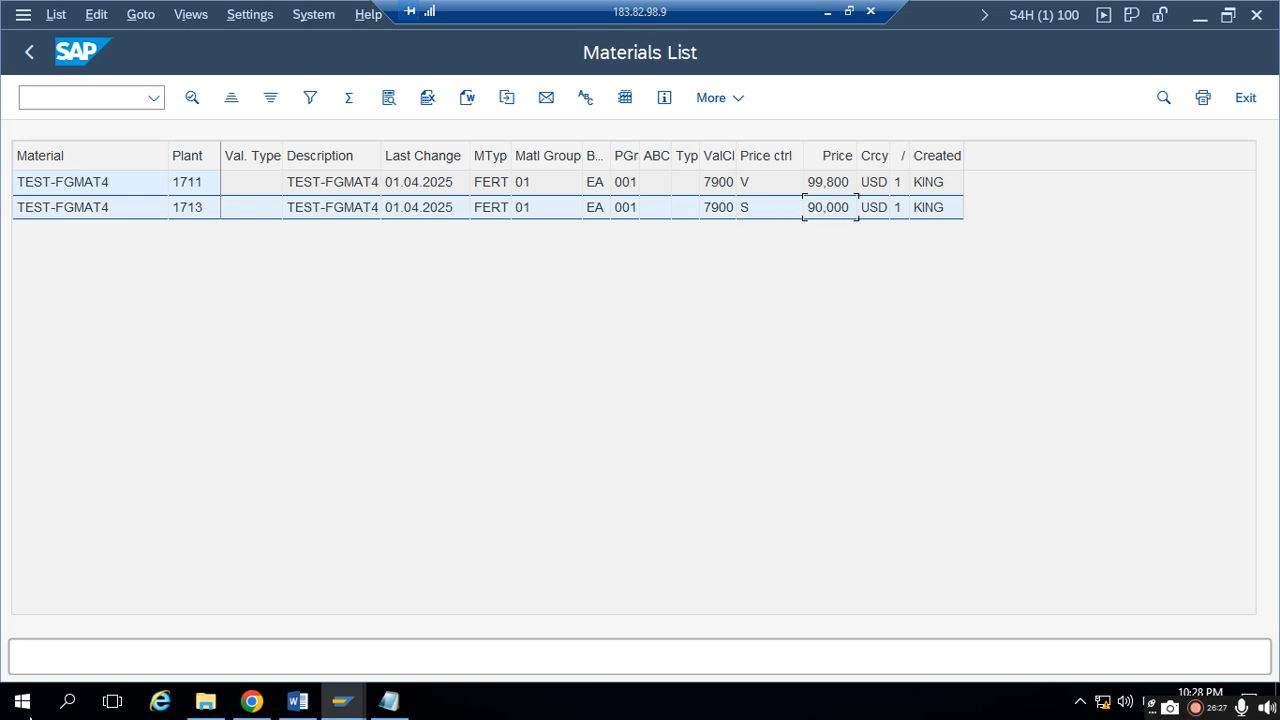
- Switch to Notepad and add the lines "CASE 1:" and "SUPPLYING PLANT PRICE CONTROL INDICATOR: S OR V"
{"action": "left_click", "coordinate": [389, 701]}
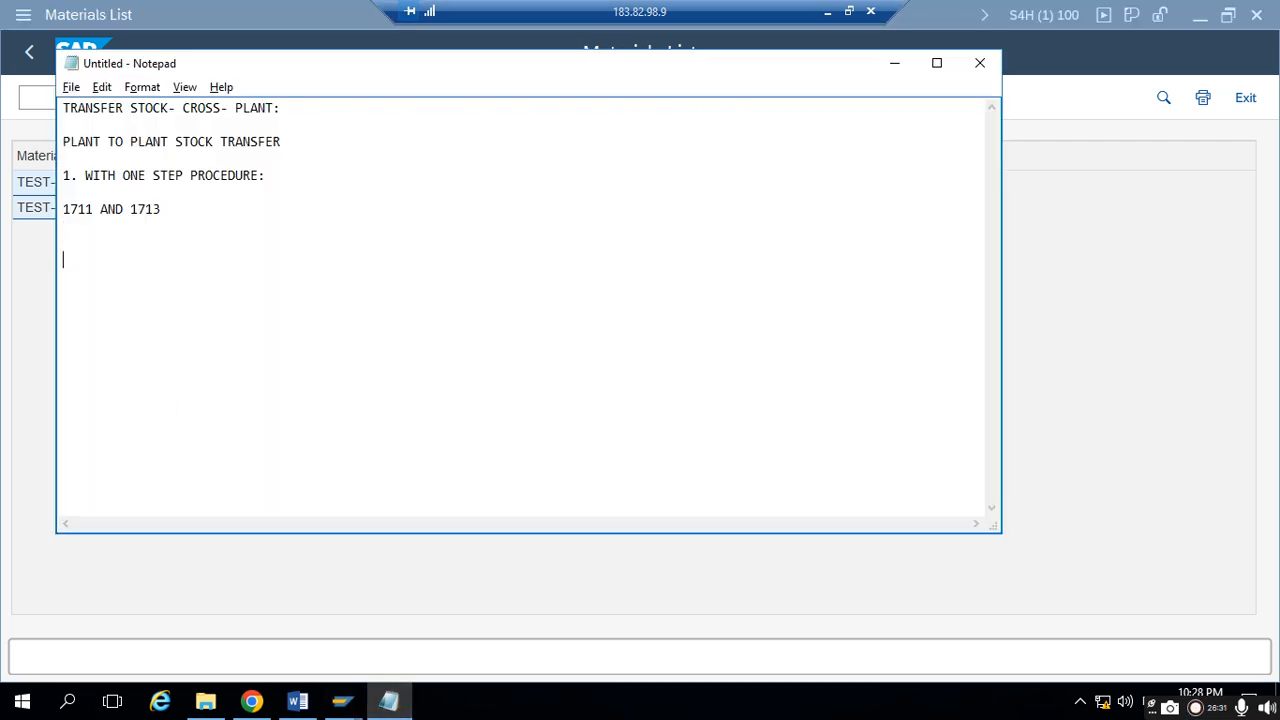
{"action": "type", "text": "CAS"}
{"action": "type", "text": "E 1:"}
{"action": "type", "text": "SUPPL"}
{"action": "type", "text": "YING PLAN"}
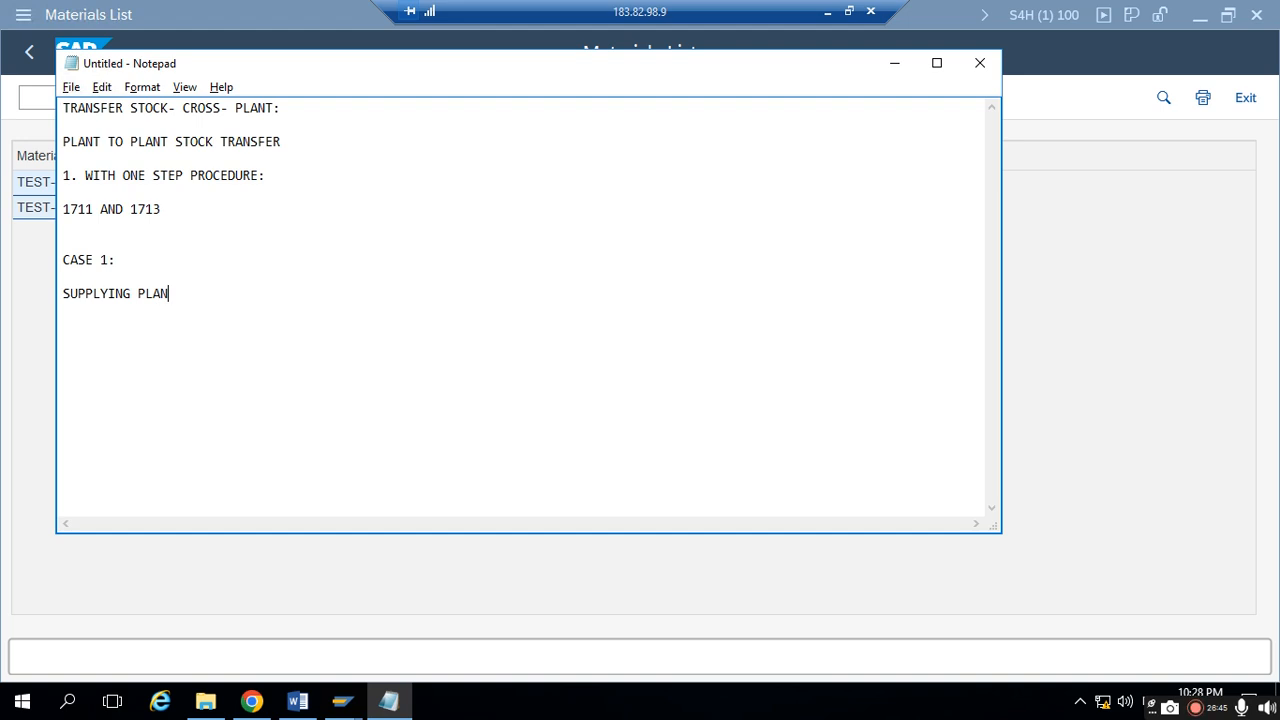
{"action": "type", "text": "T PRICE CONTROL INDICATOR"}
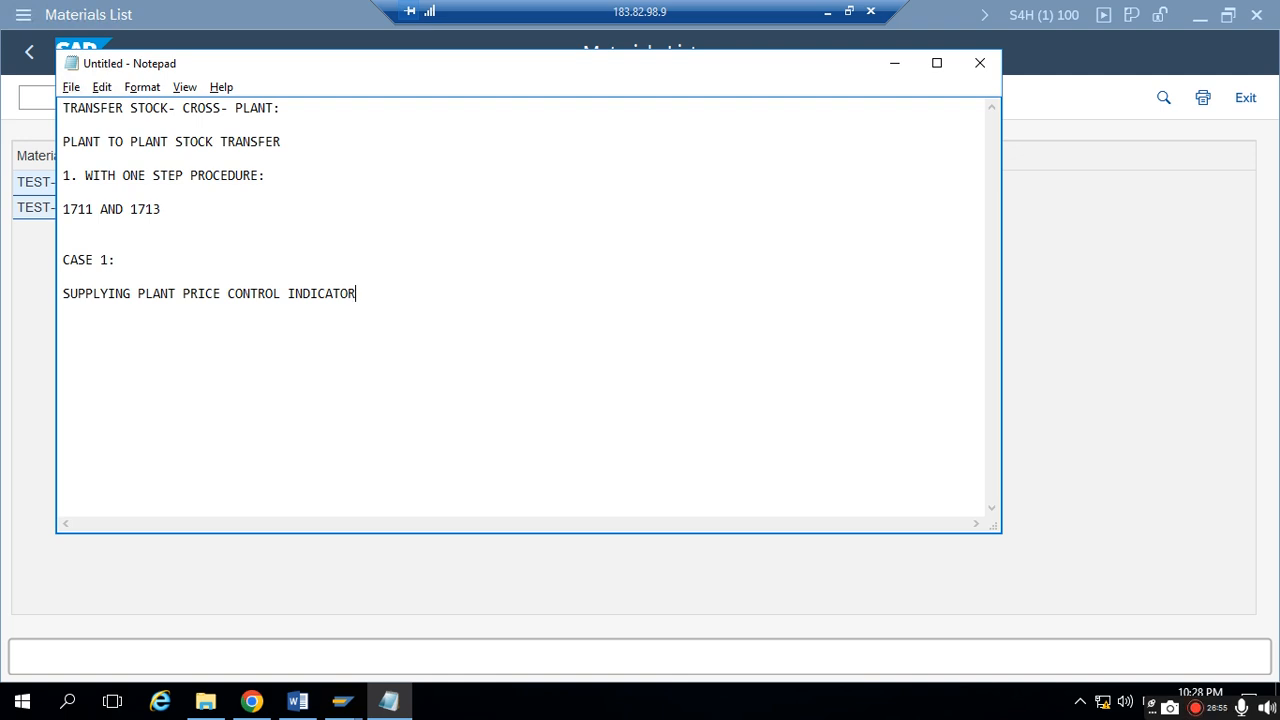
{"action": "type", "text": ": S OR"}
- Check the supplying plant in the Materials List, then add the line "SUPPLYING PLANT: 1711" below "CASE 1:" in Notepad
{"action": "left_click", "coordinate": [894, 63]}
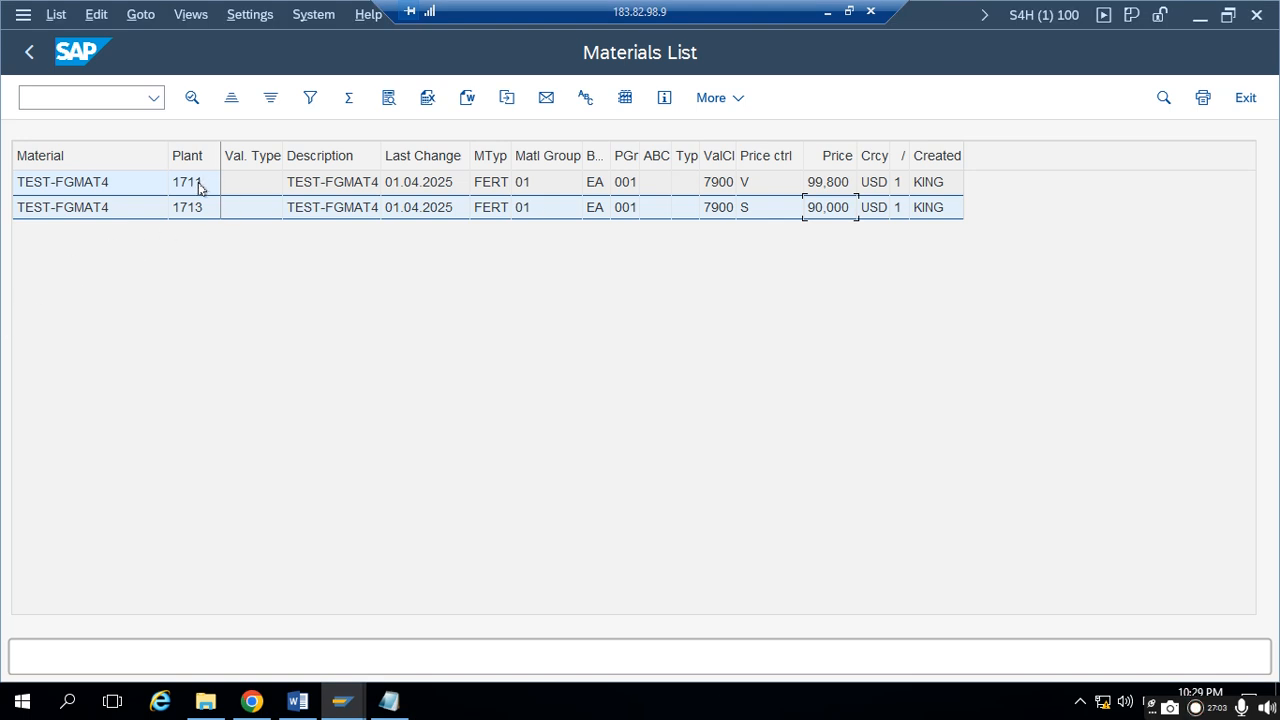
{"action": "key", "text": "alt+Tab"}
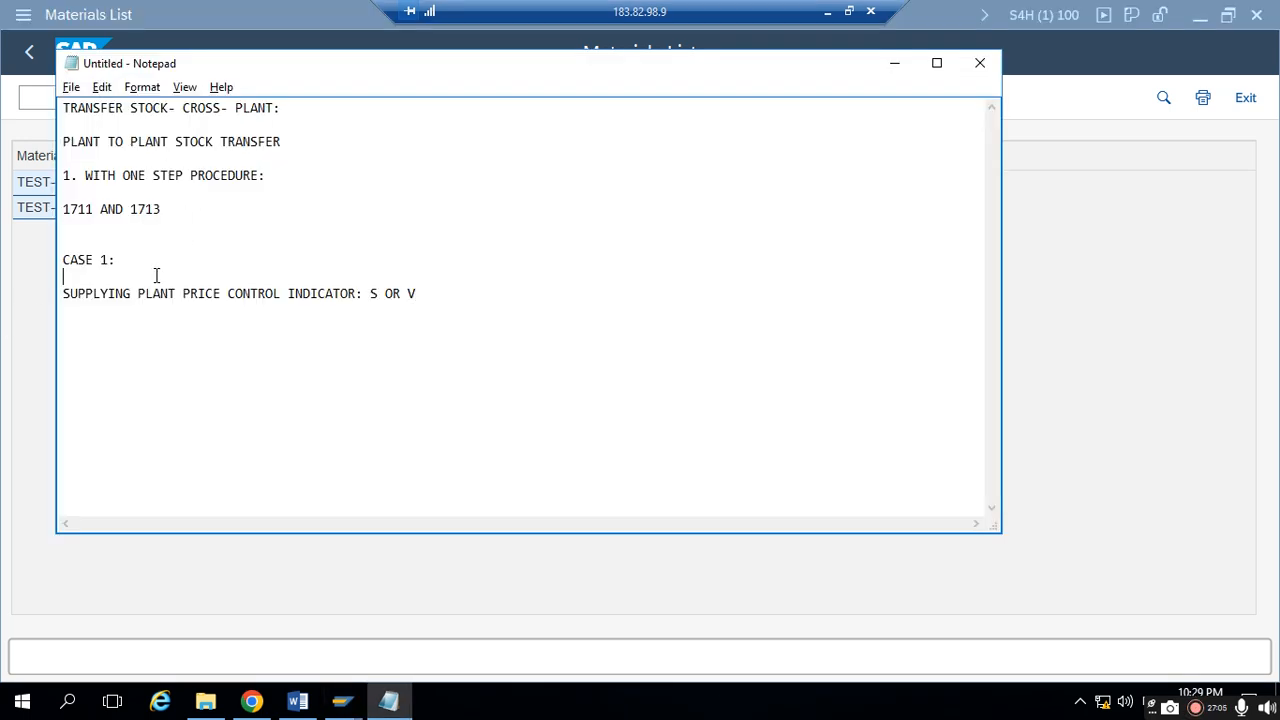
{"action": "key", "text": "Return"}
{"action": "type", "text": "SU"}
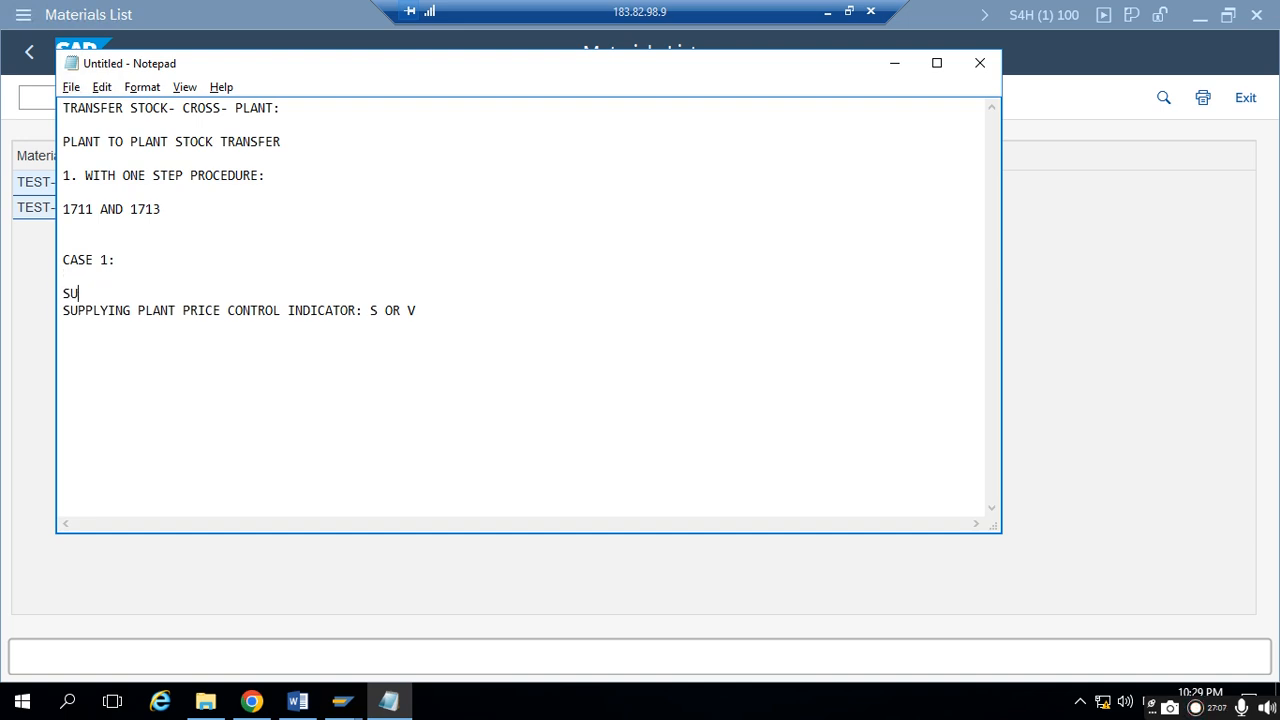
{"action": "type", "text": "PPLYING PLA"}
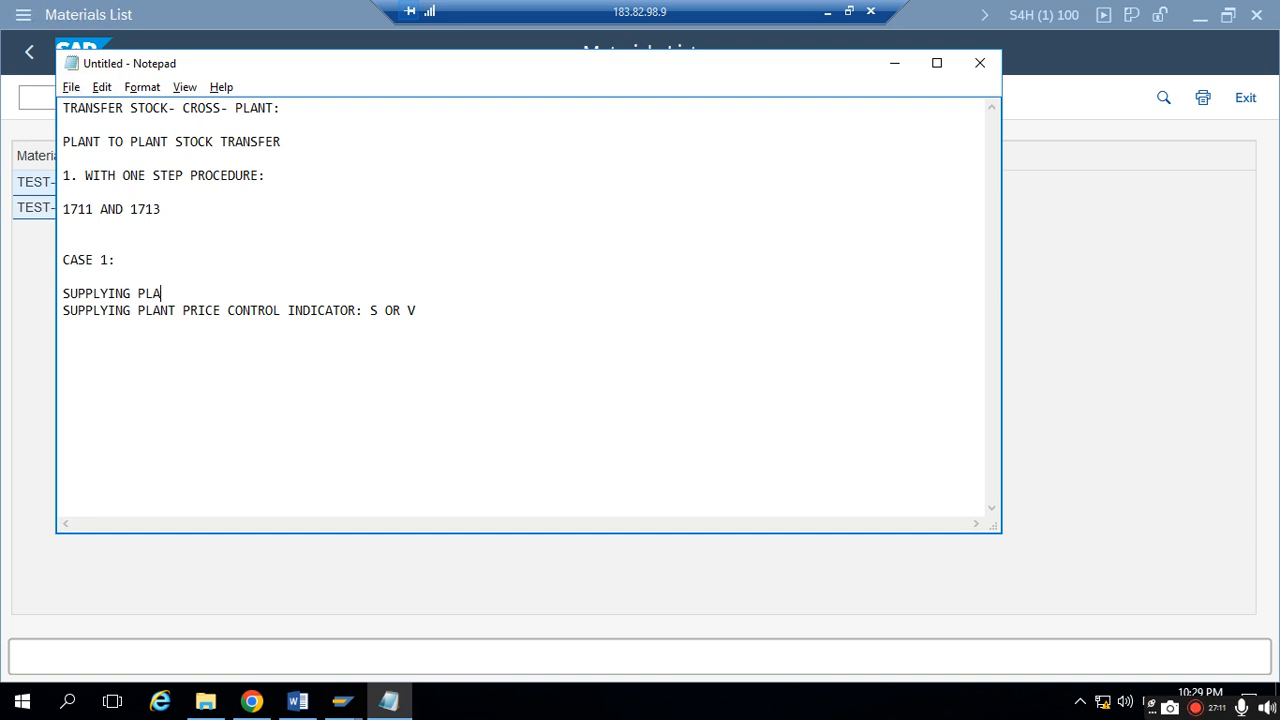
{"action": "type", "text": "NT: 1711"}
- Add the line "RECEIVING PLANT: 1713" below the supplying plant and leave a blank line before the price control indicator line
{"action": "key", "text": "Return"}
{"action": "type", "text": "RECE"}
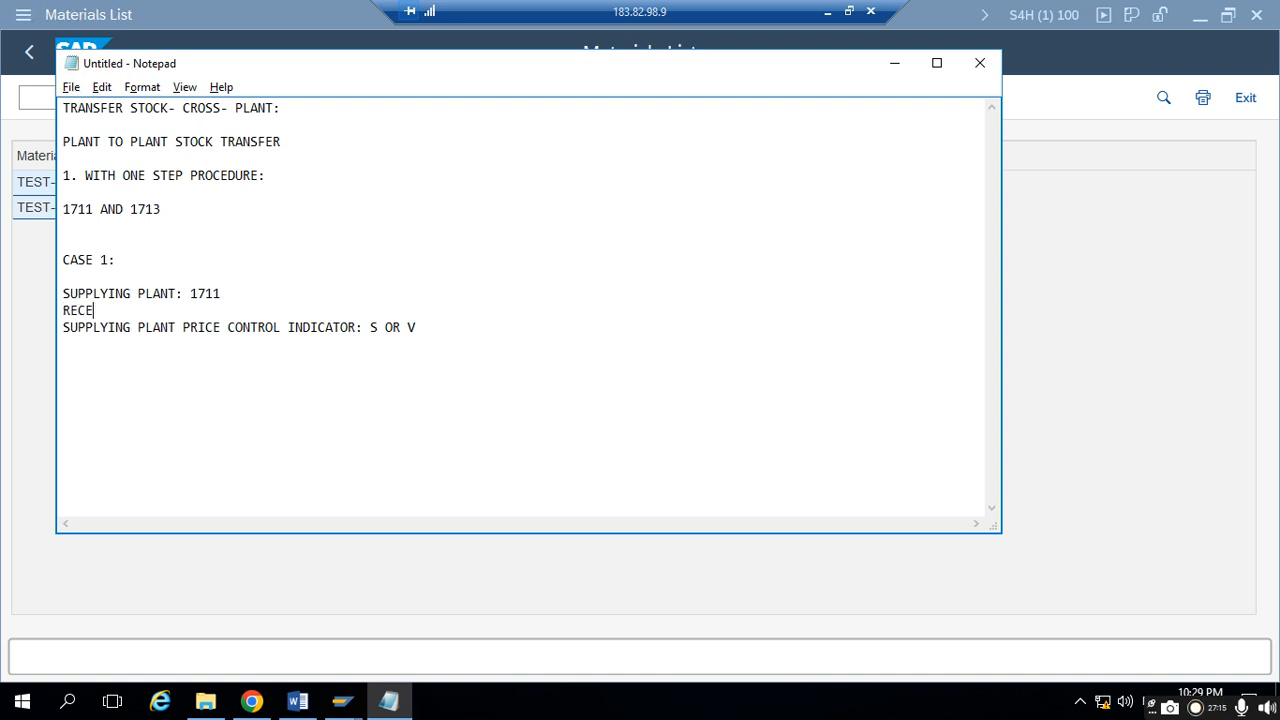
{"action": "type", "text": "IVING PLANT: 1713"}
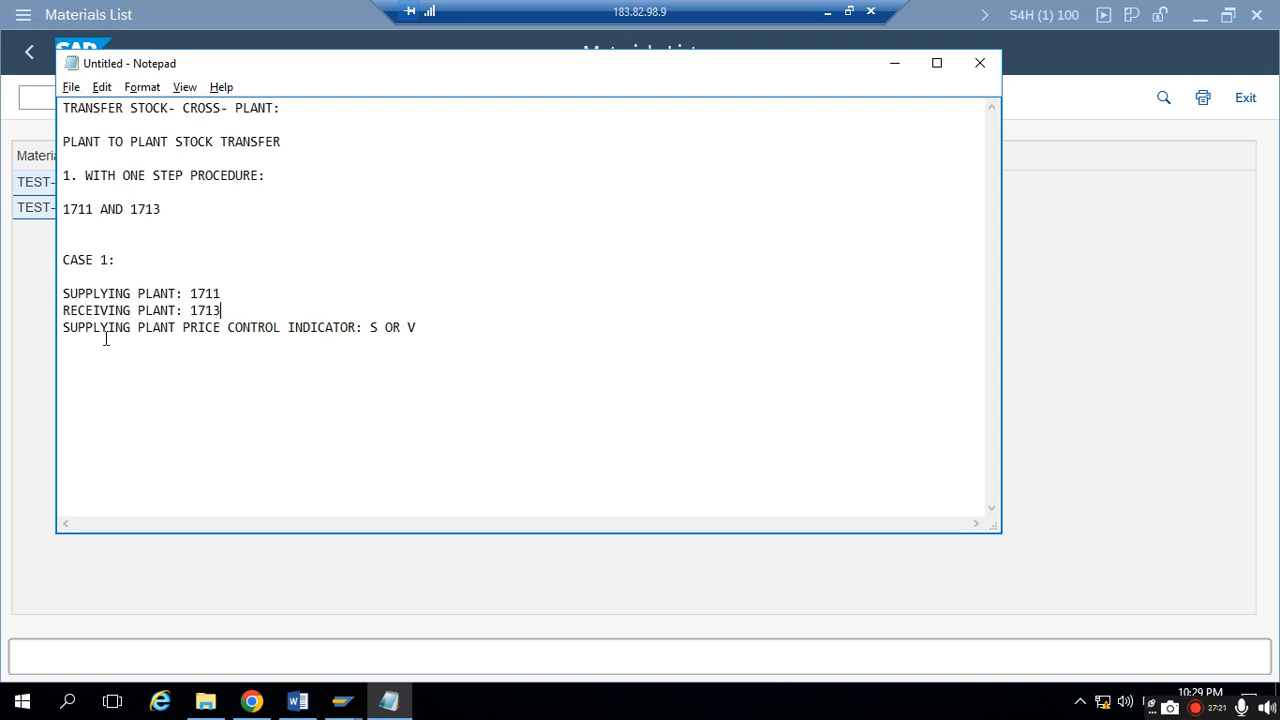
{"action": "left_click", "coordinate": [62, 327]}
{"action": "key", "text": "Return"}
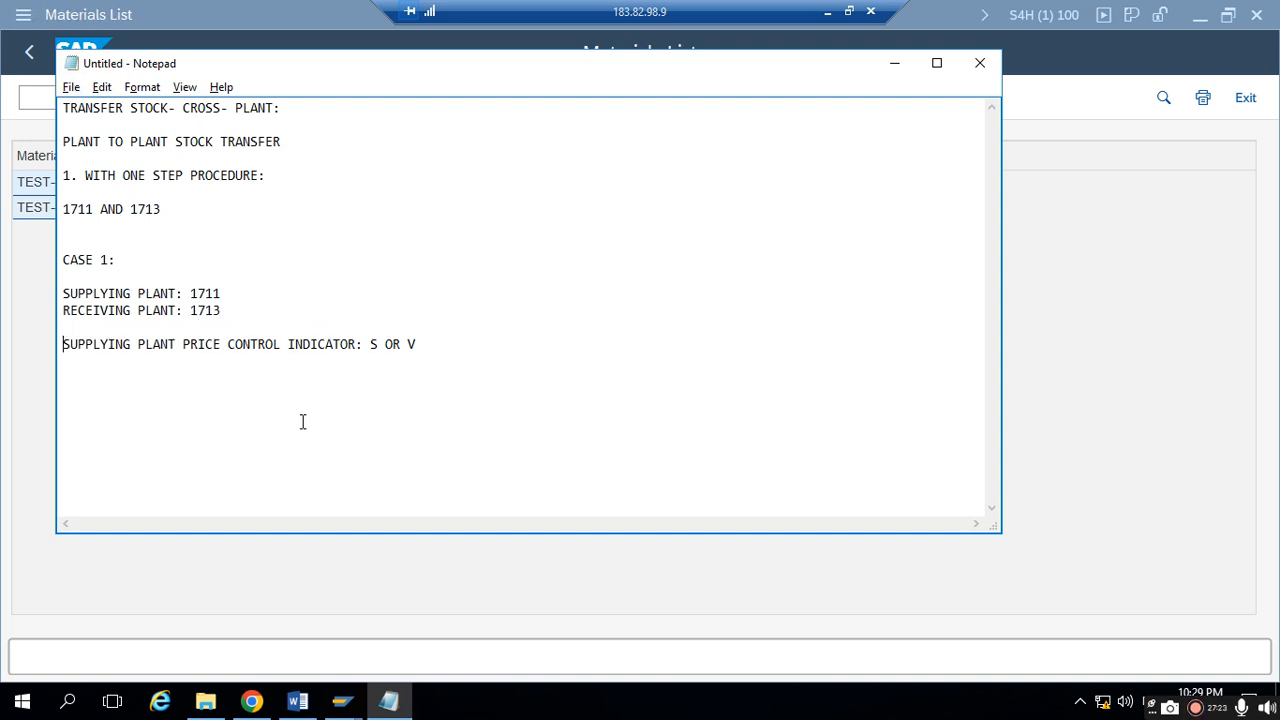
- Switch to the SAP GUI Materials List and check the price control of TEST-FGMAT4 in plant 1711
{"action": "key", "text": "alt+Tab"}
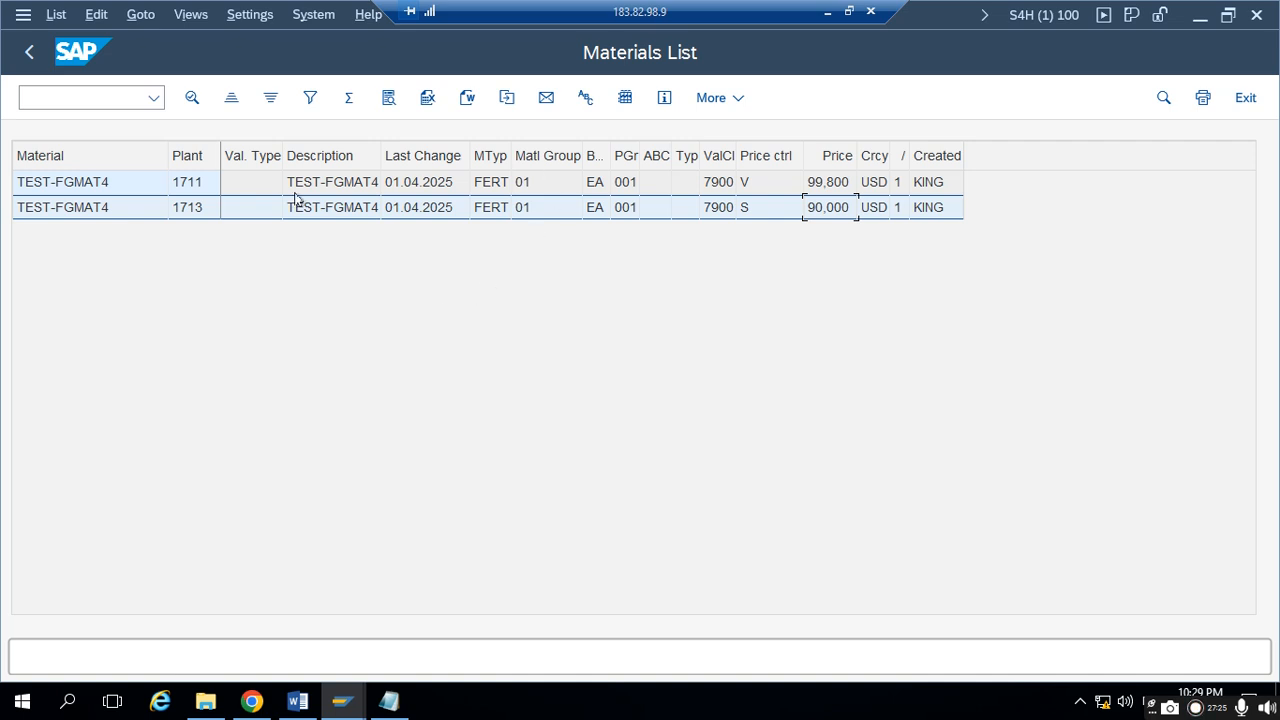
{"action": "left_click", "coordinate": [210, 182]}
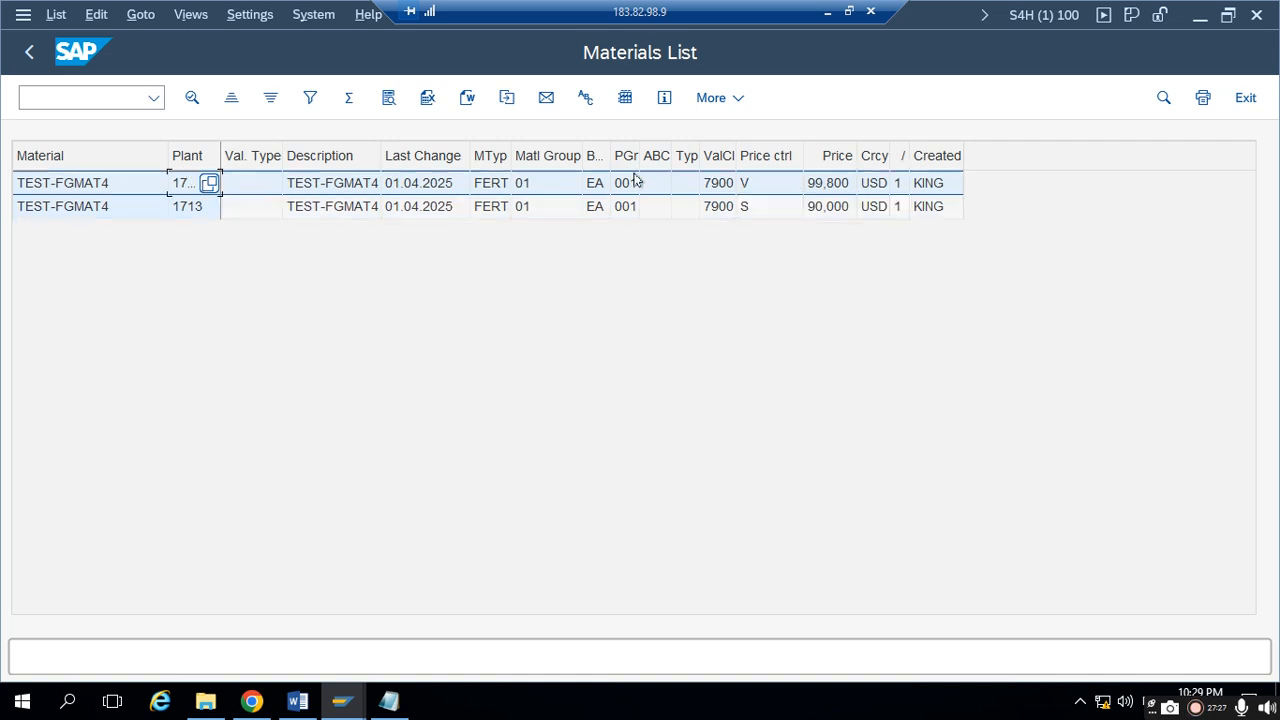
{"action": "left_click", "coordinate": [755, 188]}
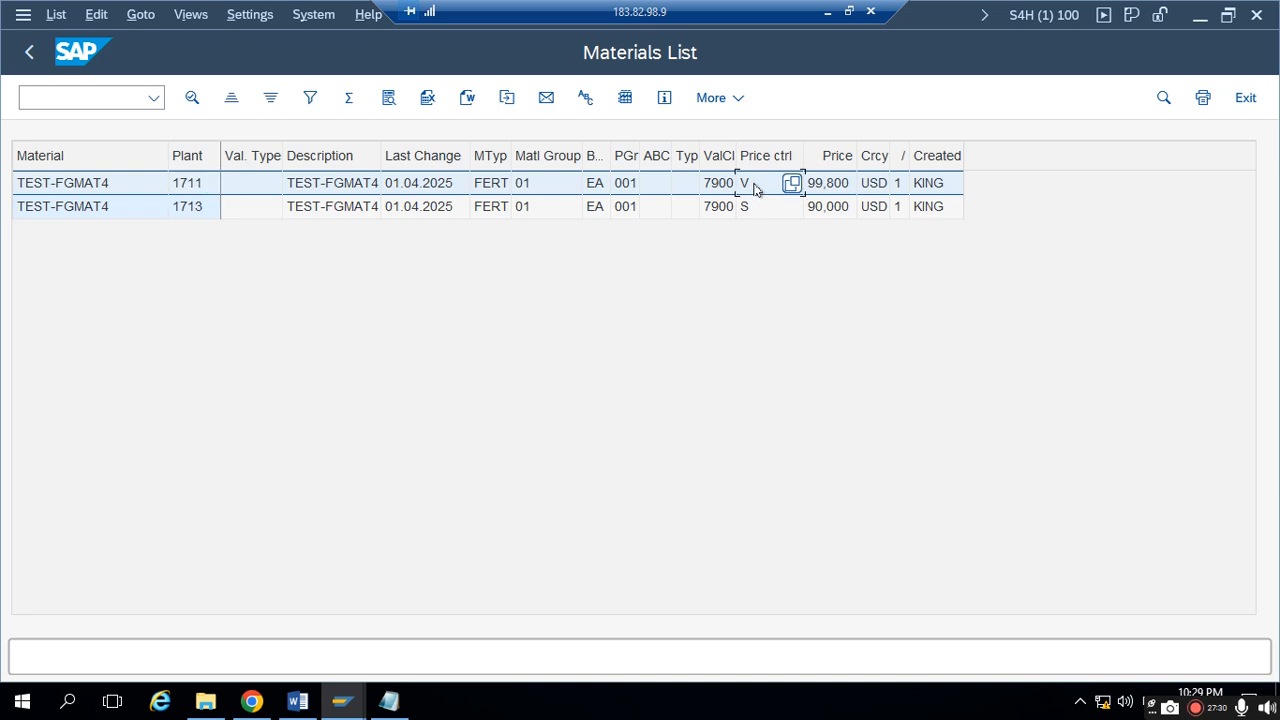
- In Notepad, set the supplying plant's price control indicator to "V" and add the line "RECEIVING PLANT PRICE CONTROL INDICATOR: S"
{"action": "key", "text": "alt+Tab"}
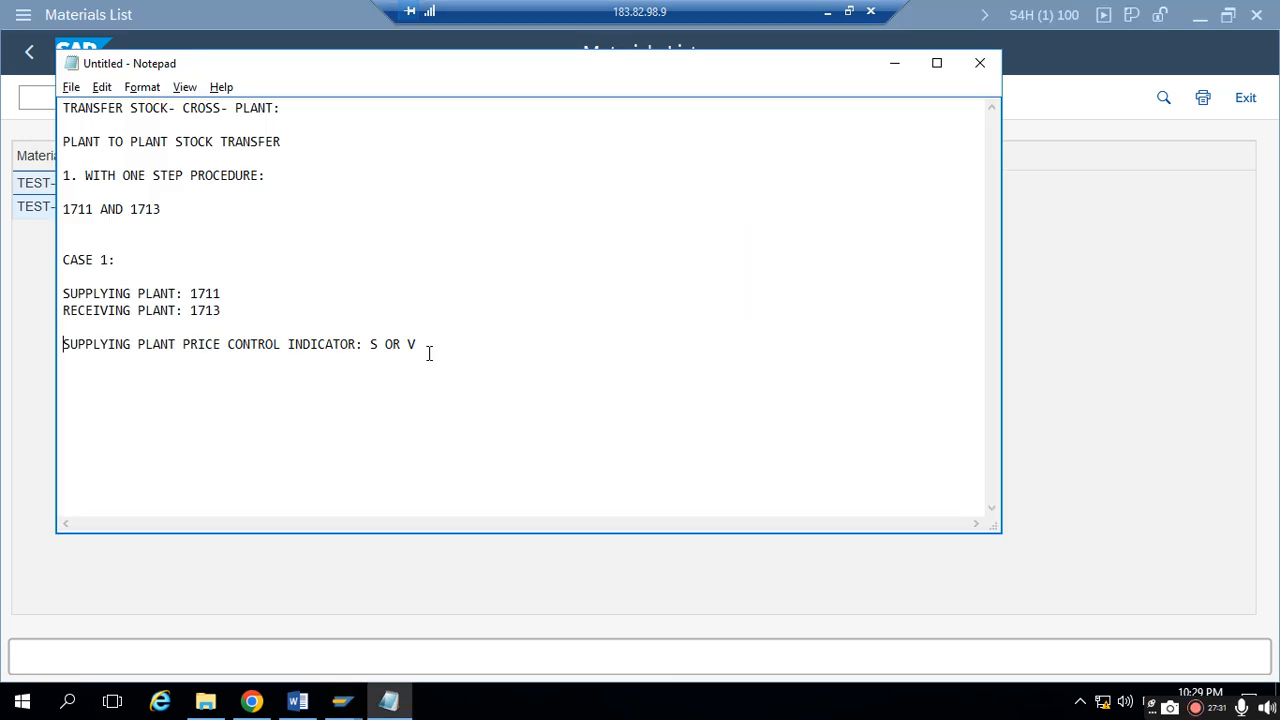
{"action": "left_click_drag", "start_coordinate": [370, 344], "coordinate": [421, 339]}
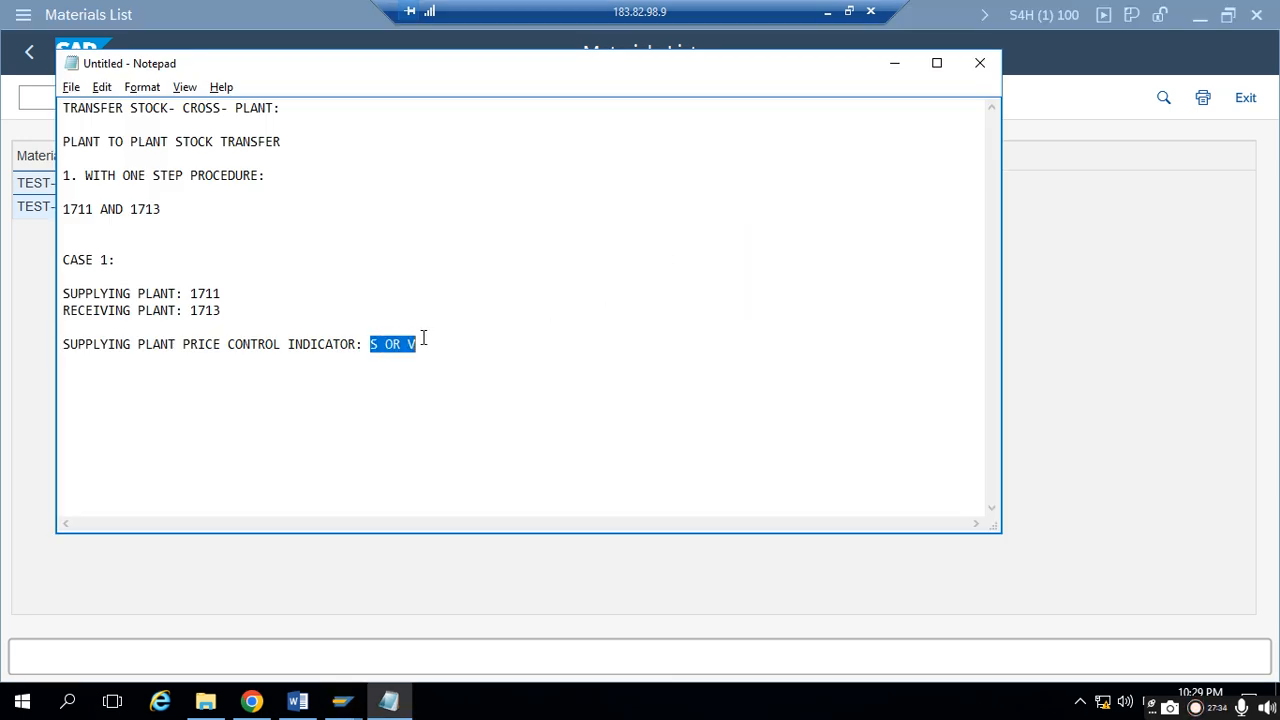
{"action": "left_click", "coordinate": [423, 339]}
{"action": "type", "text": "RECE"}
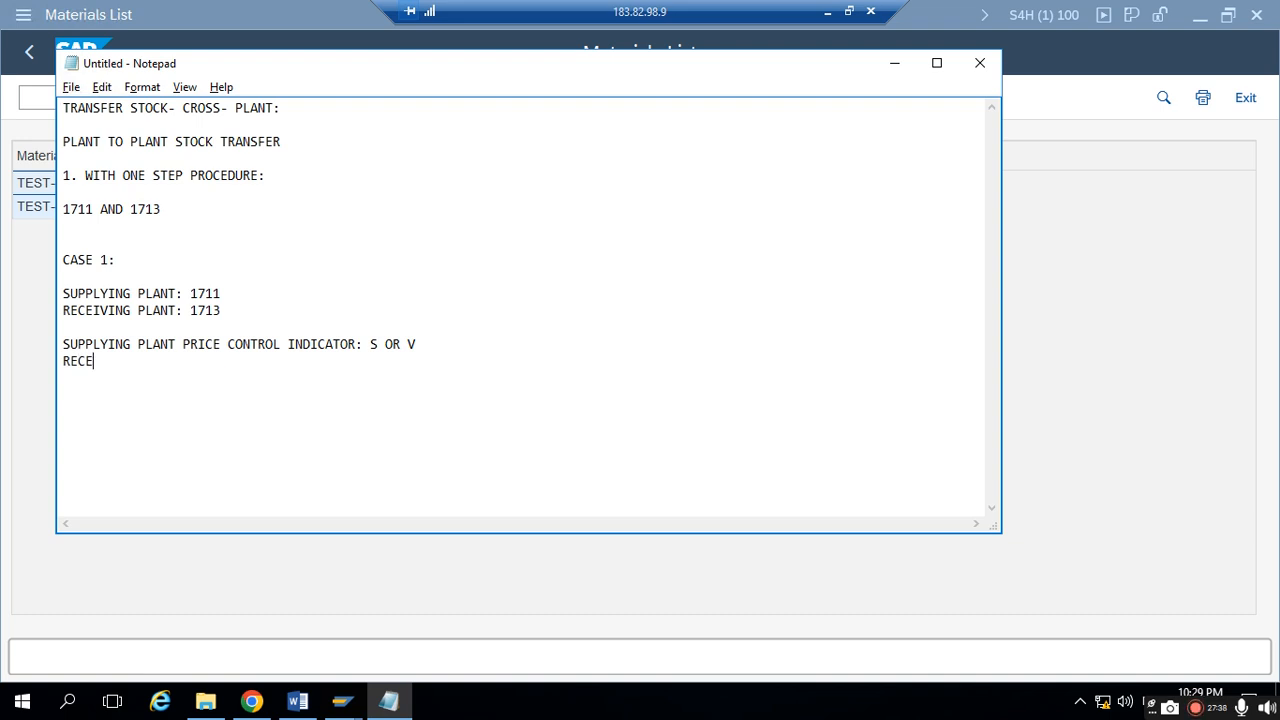
{"action": "type", "text": "IVING PLANT ["}
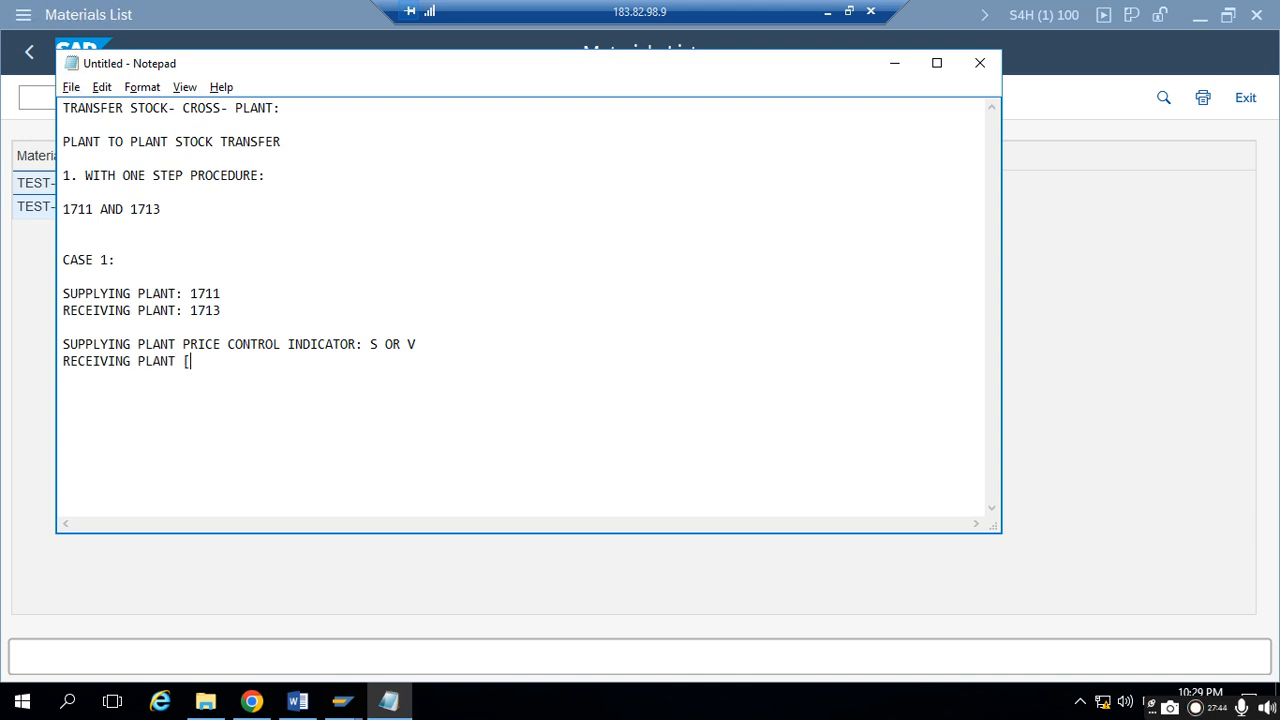
{"action": "key", "text": "BackSpace"}
{"action": "type", "text": "PRICE CONTRI"}
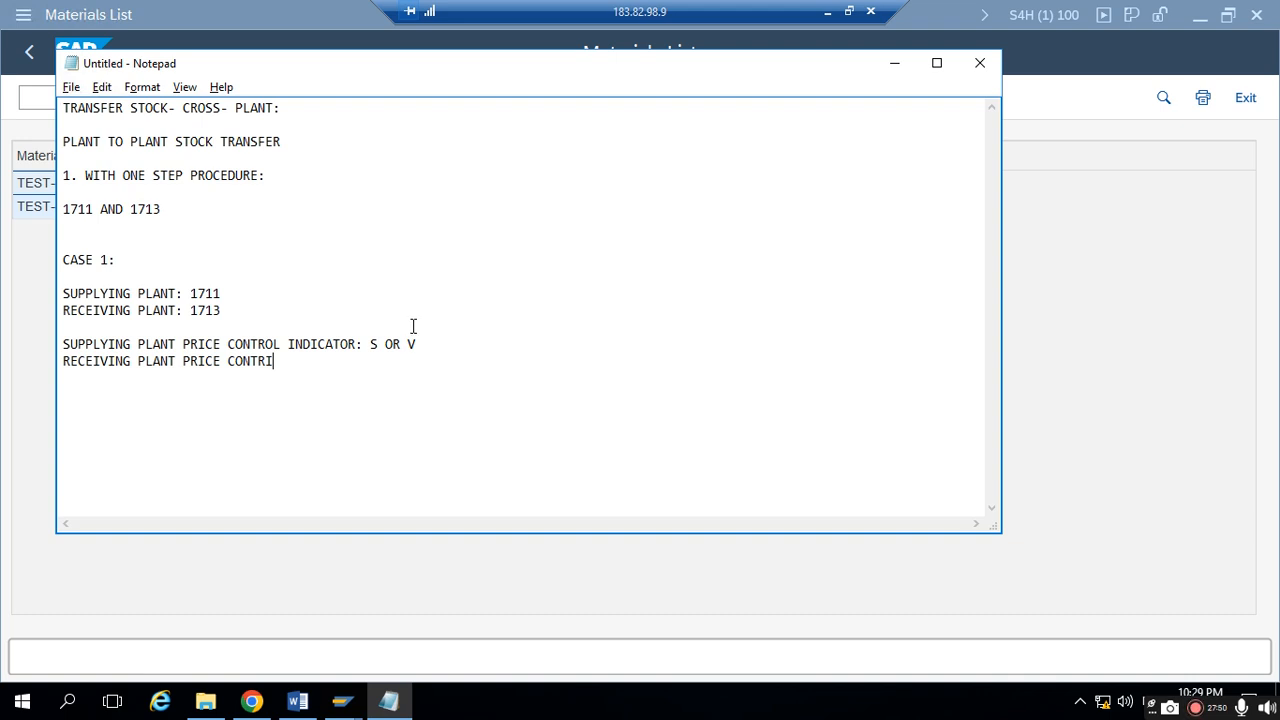
{"action": "left_click_drag", "start_coordinate": [423, 352], "coordinate": [368, 349]}
{"action": "type", "text": "V"}
{"action": "left_click", "coordinate": [287, 361]}
{"action": "type", "text": "OL INDICATOR"}
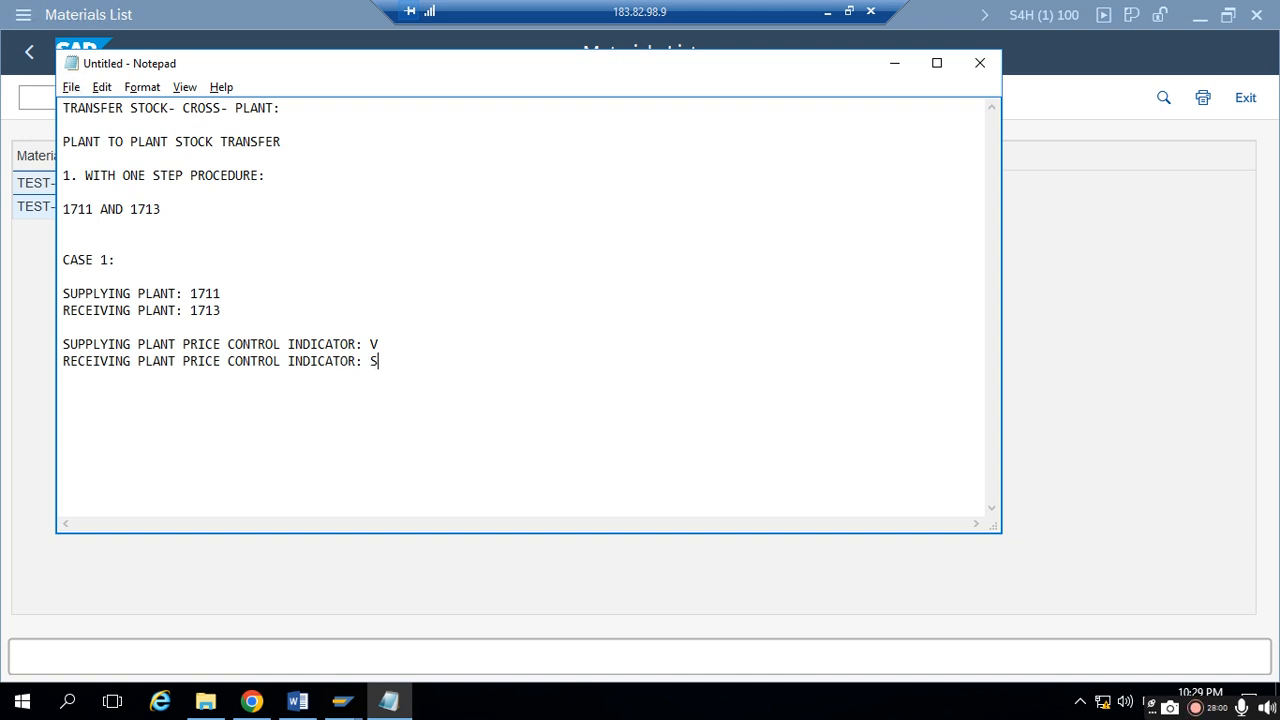
{"action": "type", "text": ": S"}
- Check plant 1711's price in the Materials List and append ", PRICE: 99.80" to the supplying plant's indicator line in Notepad
{"action": "key", "text": "alt+Tab"}
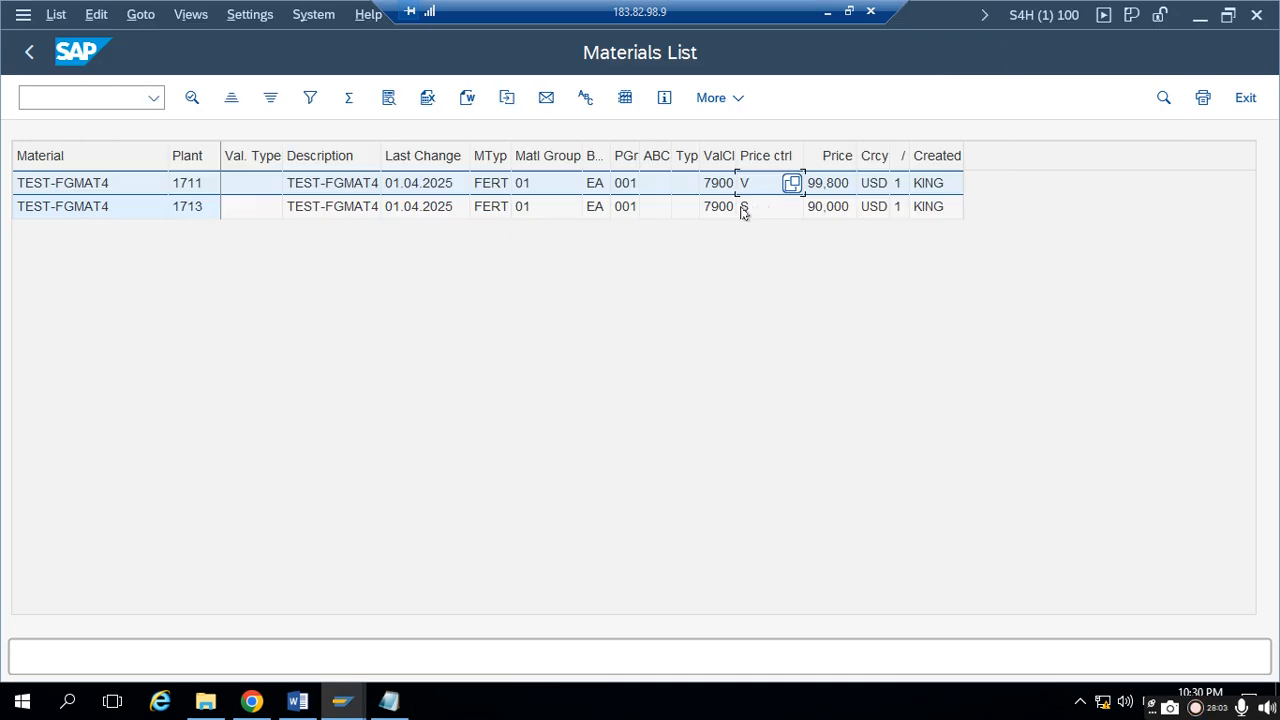
{"action": "key", "text": "alt+Tab"}
{"action": "left_click", "coordinate": [393, 340]}
{"action": "key", "text": "alt+Tab"}
{"action": "left_click", "coordinate": [840, 190]}
{"action": "key", "text": "alt+Tab"}
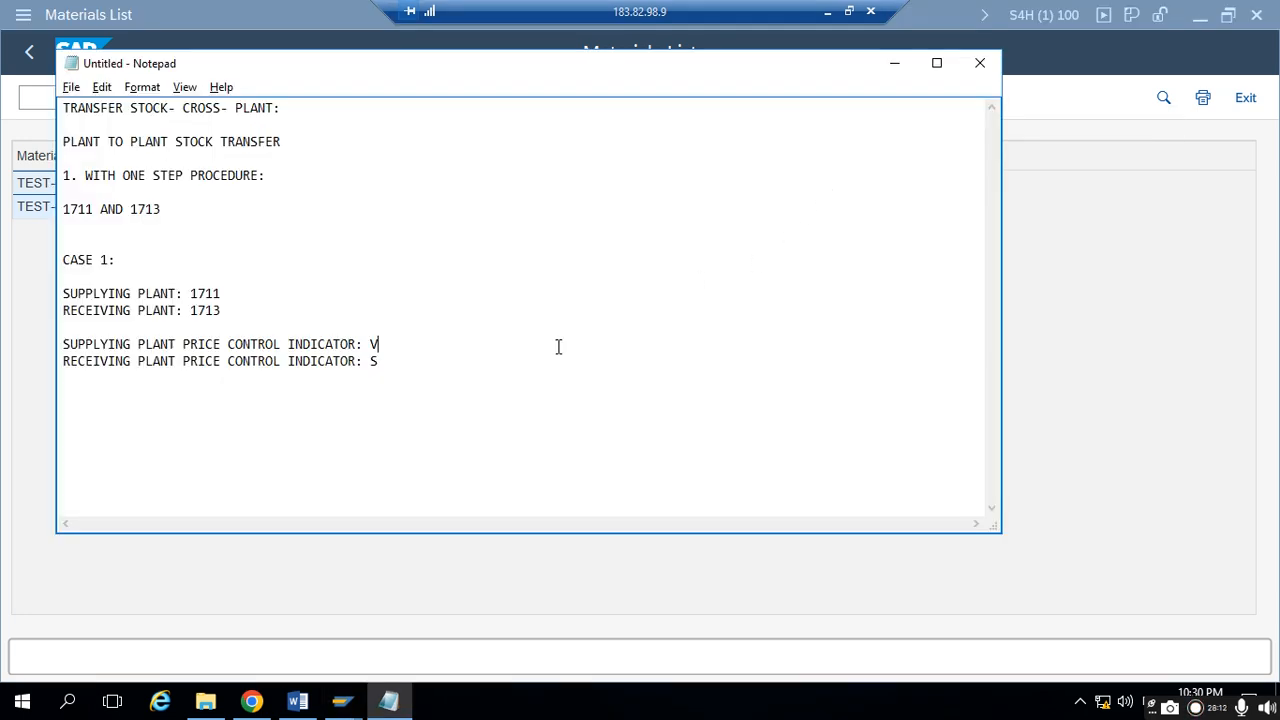
{"action": "type", "text": ",  PRICE: 99.80"}
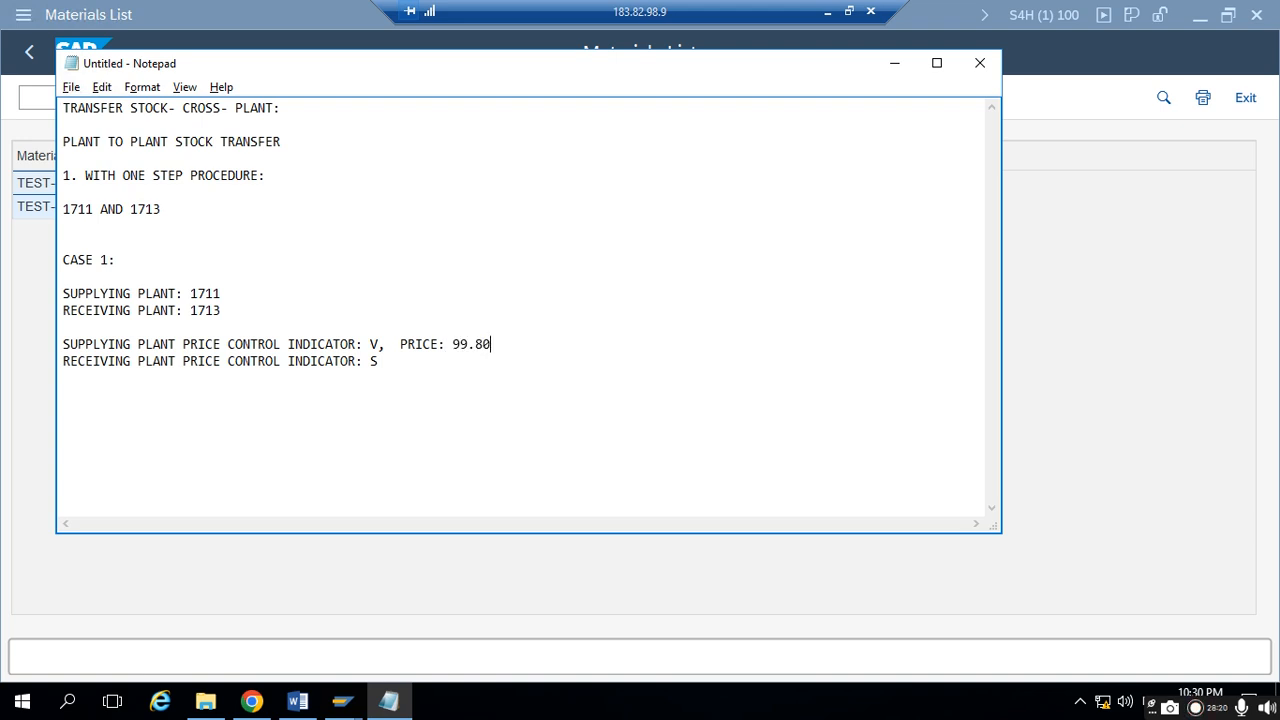
{"action": "type", "text": ", PRICE: 90"}
- Minimize Notepad, switch to Chrome and start a transfer of TEST-FGMAT4 from plant 1711's unrestricted-use stock to plant 1713's unrestricted-use stock
{"action": "left_click", "coordinate": [895, 64]}
{"action": "left_click", "coordinate": [252, 695]}
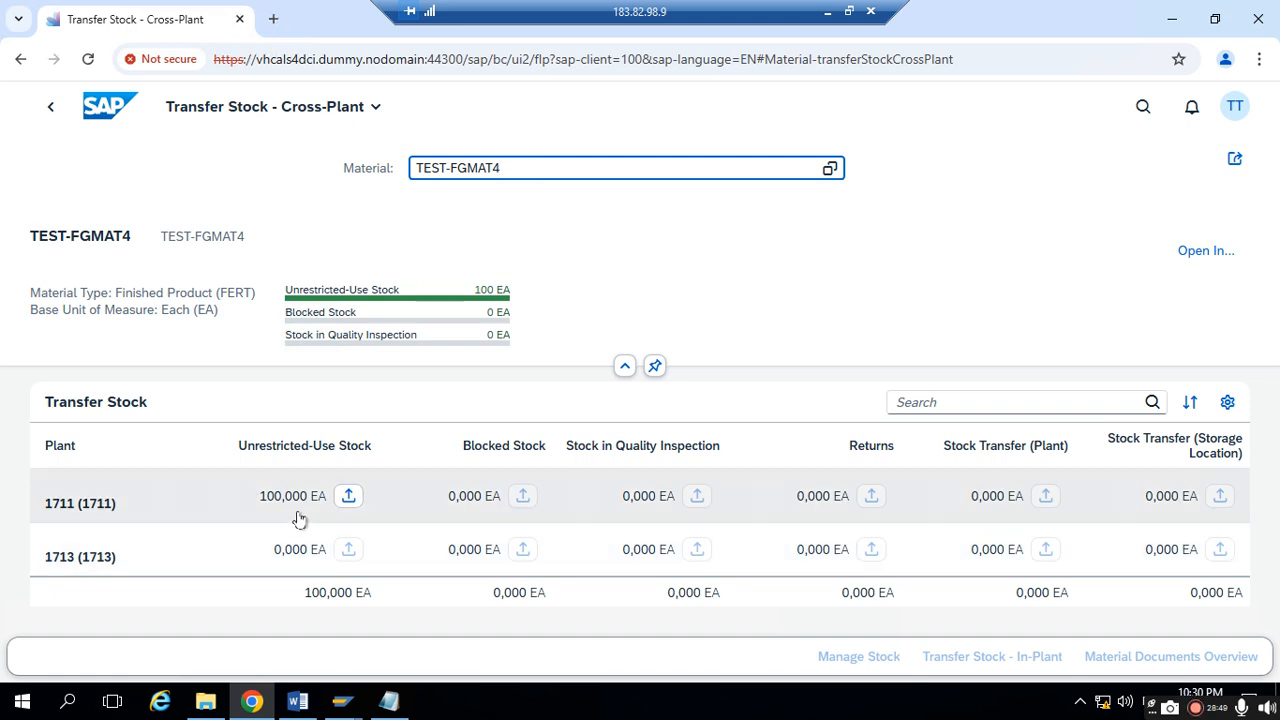
{"action": "left_click", "coordinate": [348, 496]}
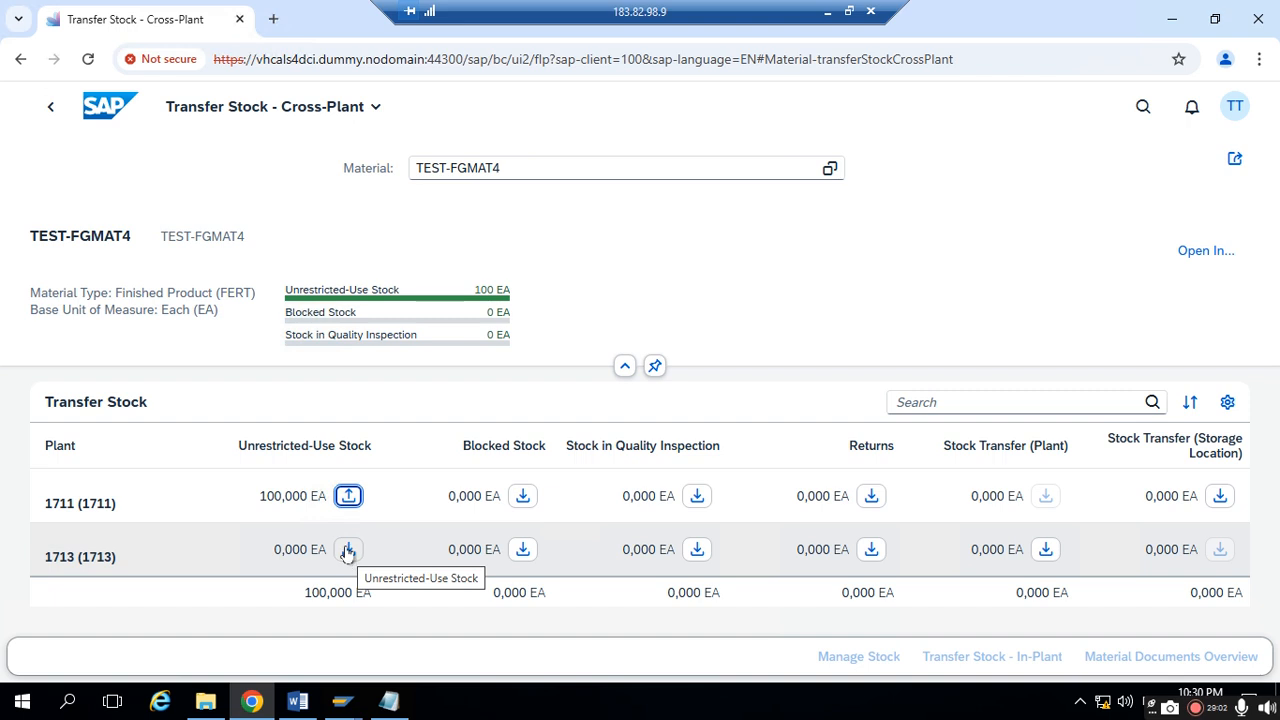
{"action": "left_click", "coordinate": [347, 550]}
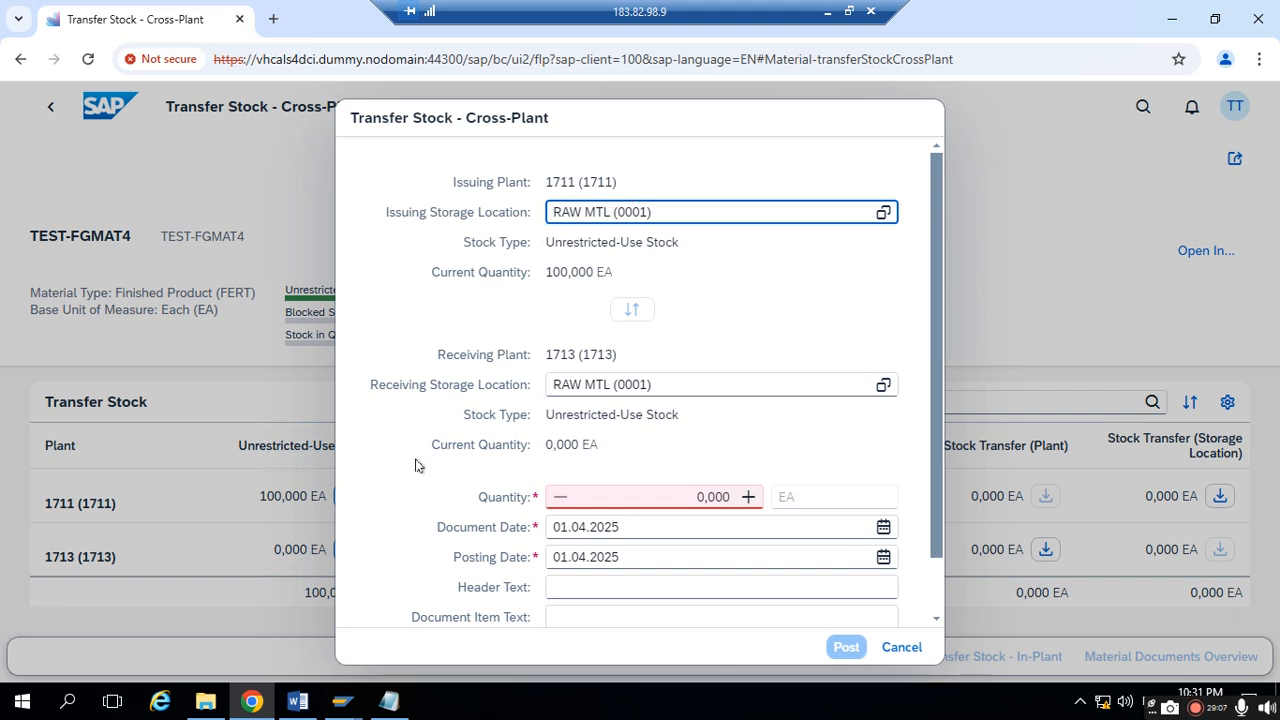
- Examine the issuing and receiving plants and their stock types in the cross-plant transfer dialog
{"action": "left_click_drag", "start_coordinate": [454, 181], "coordinate": [640, 182]}
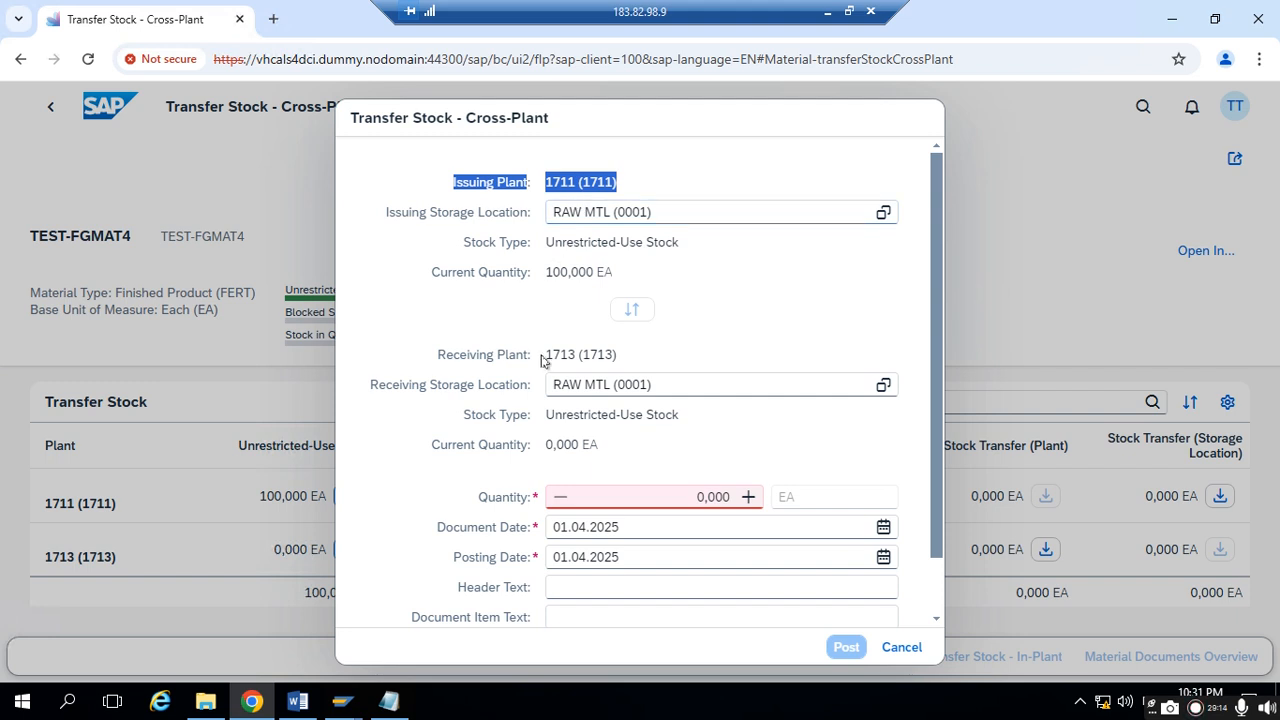
{"action": "left_click_drag", "start_coordinate": [472, 356], "coordinate": [626, 351]}
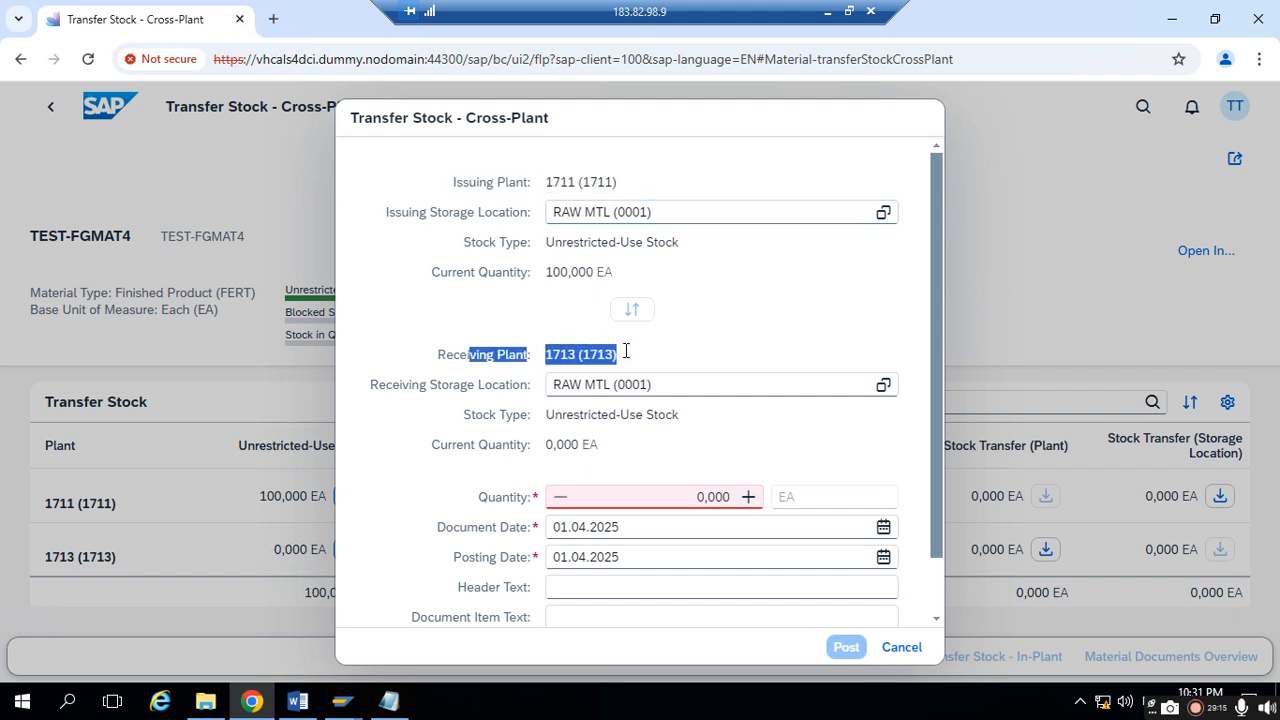
{"action": "left_click_drag", "start_coordinate": [488, 244], "coordinate": [624, 250]}
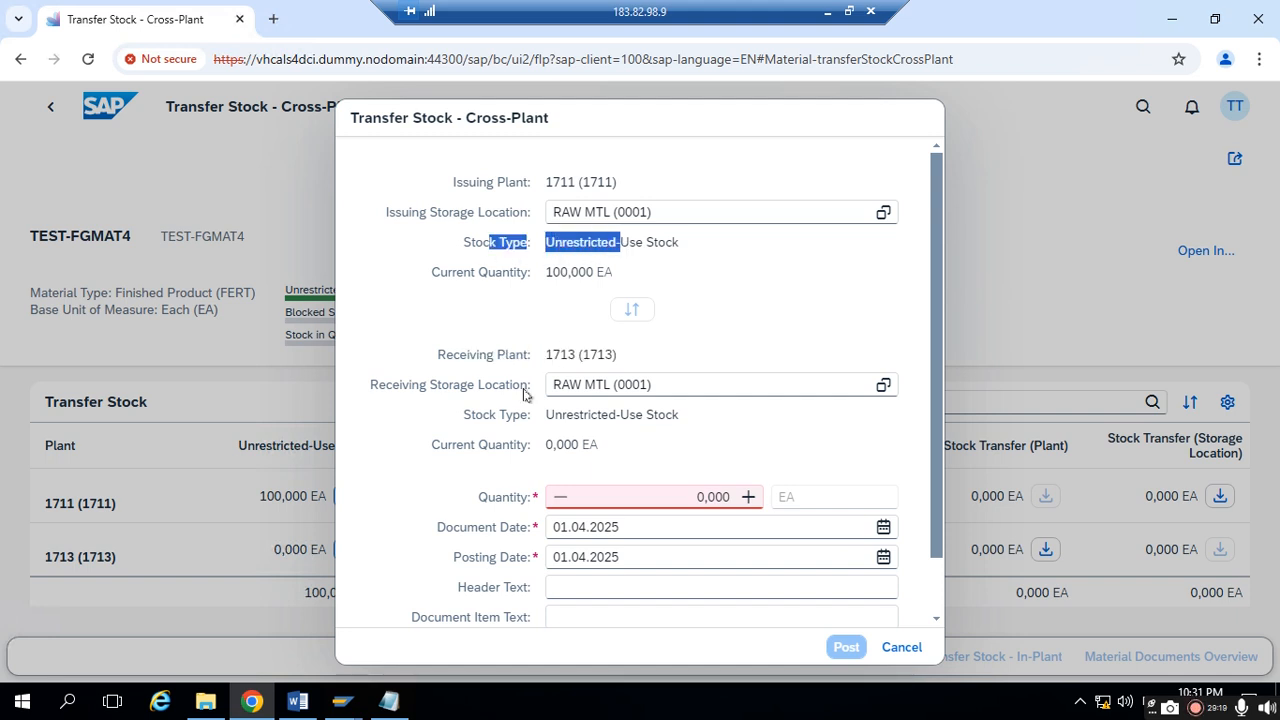
{"action": "left_click", "coordinate": [494, 352]}
{"action": "left_click_drag", "start_coordinate": [463, 240], "coordinate": [703, 250]}
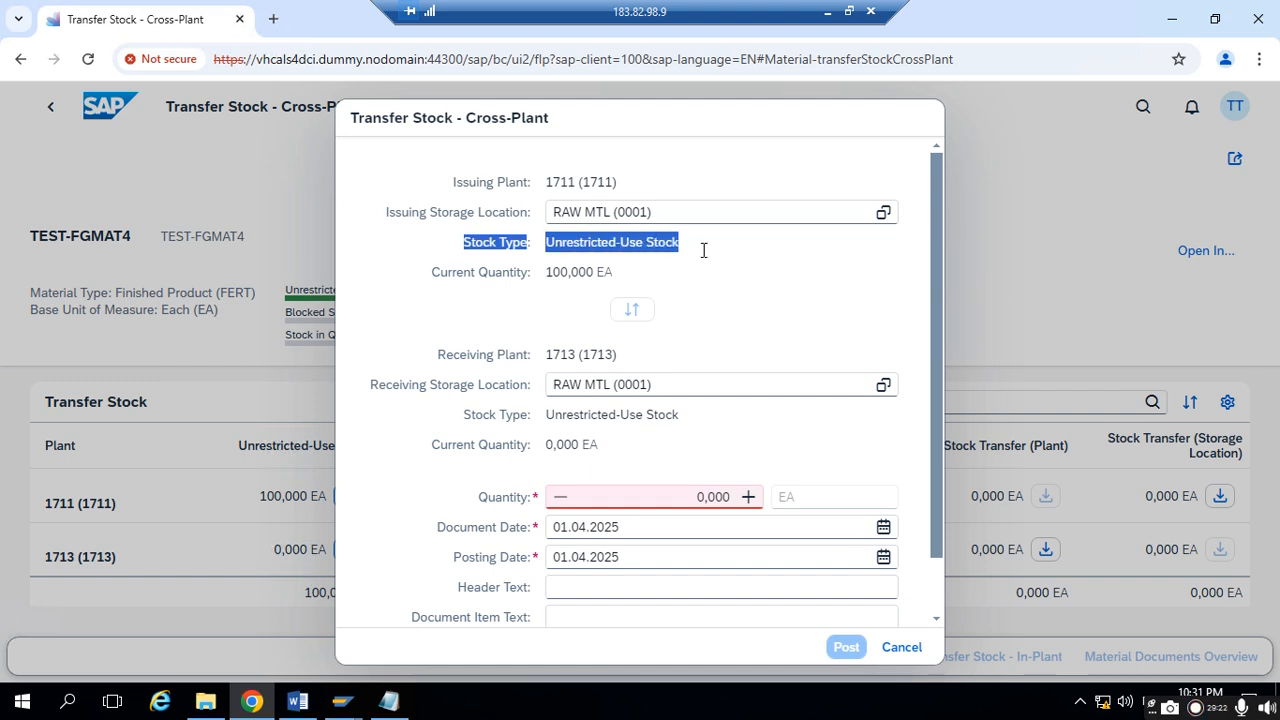
{"action": "left_click_drag", "start_coordinate": [461, 412], "coordinate": [701, 409]}
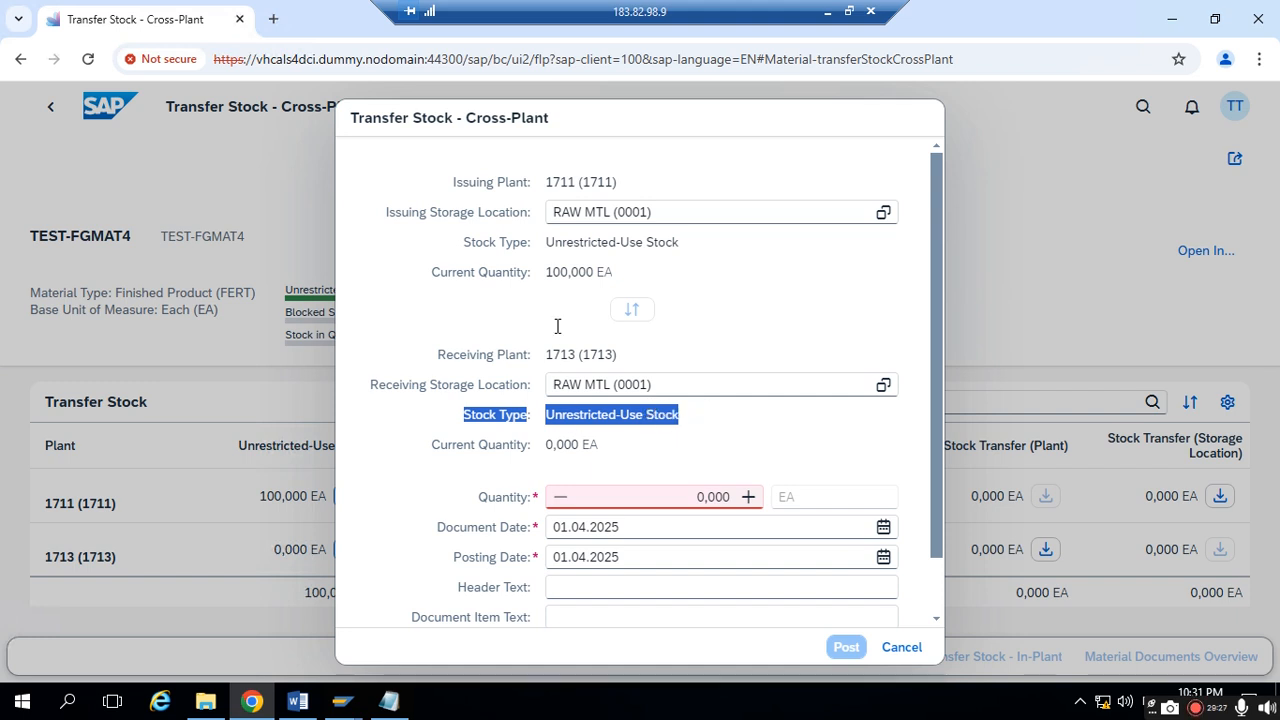
{"action": "left_click", "coordinate": [534, 182]}
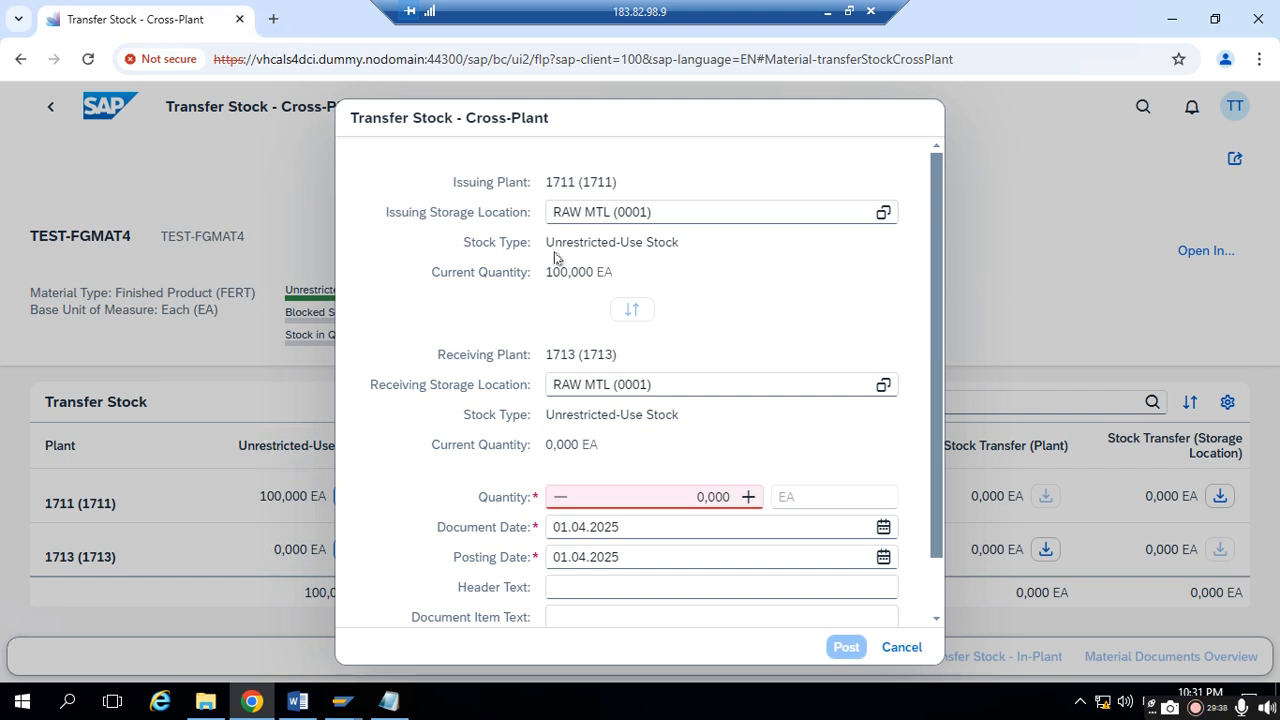
{"action": "left_click_drag", "start_coordinate": [542, 184], "coordinate": [614, 184]}
{"action": "left_click", "coordinate": [674, 185]}
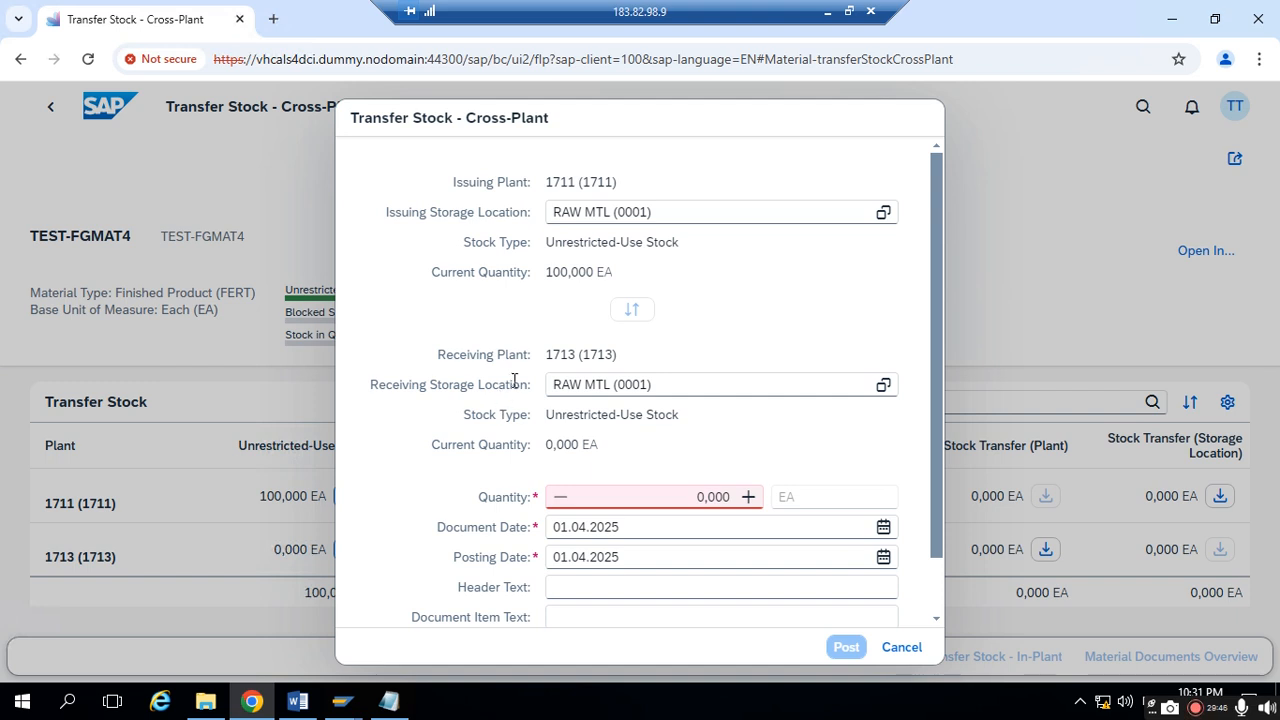
- Set the transfer quantity to 1 EA, review the current quantities of both plants and post the cross-plant transfer
{"action": "left_click", "coordinate": [659, 497]}
{"action": "type", "text": "1"}
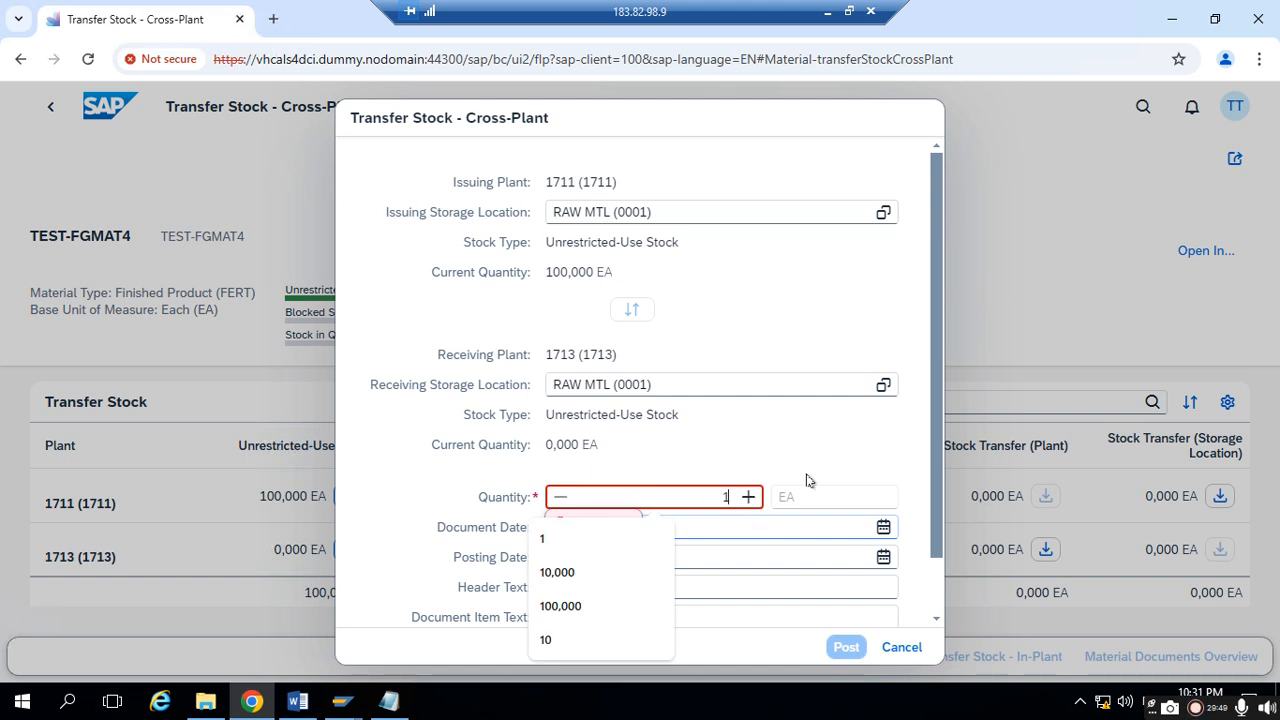
{"action": "left_click", "coordinate": [832, 427]}
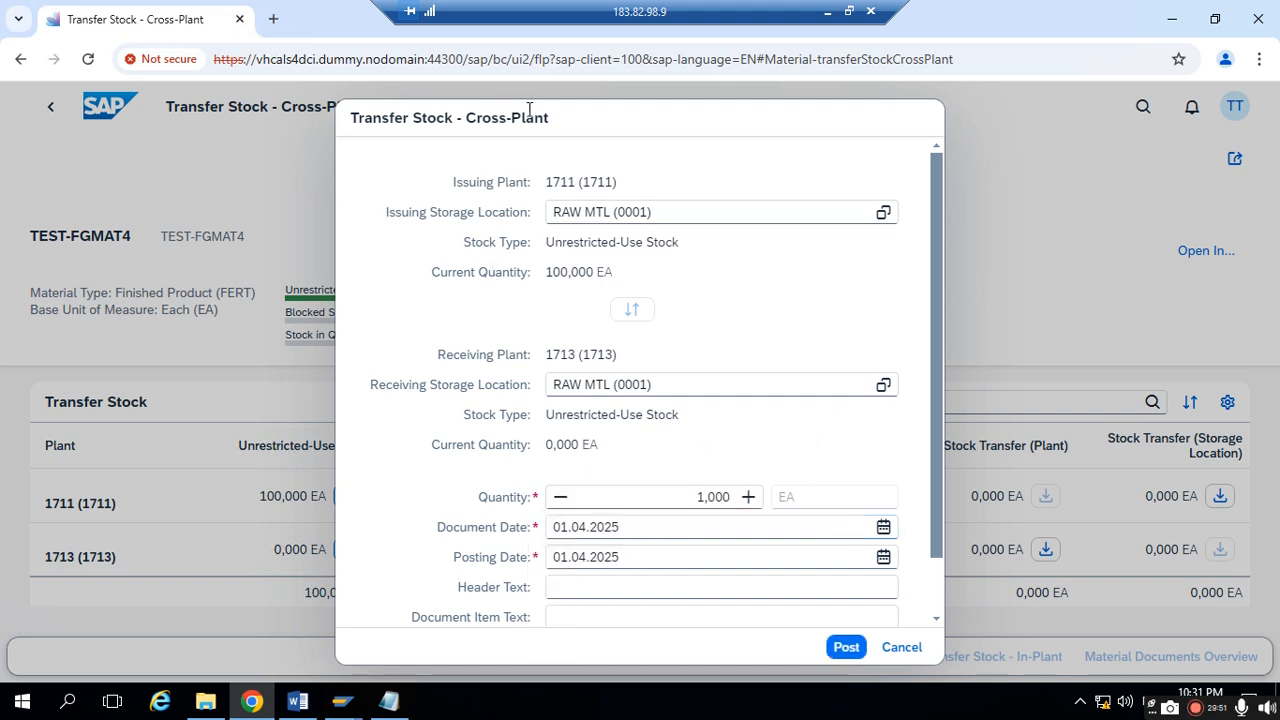
{"action": "left_click_drag", "start_coordinate": [505, 114], "coordinate": [624, 101]}
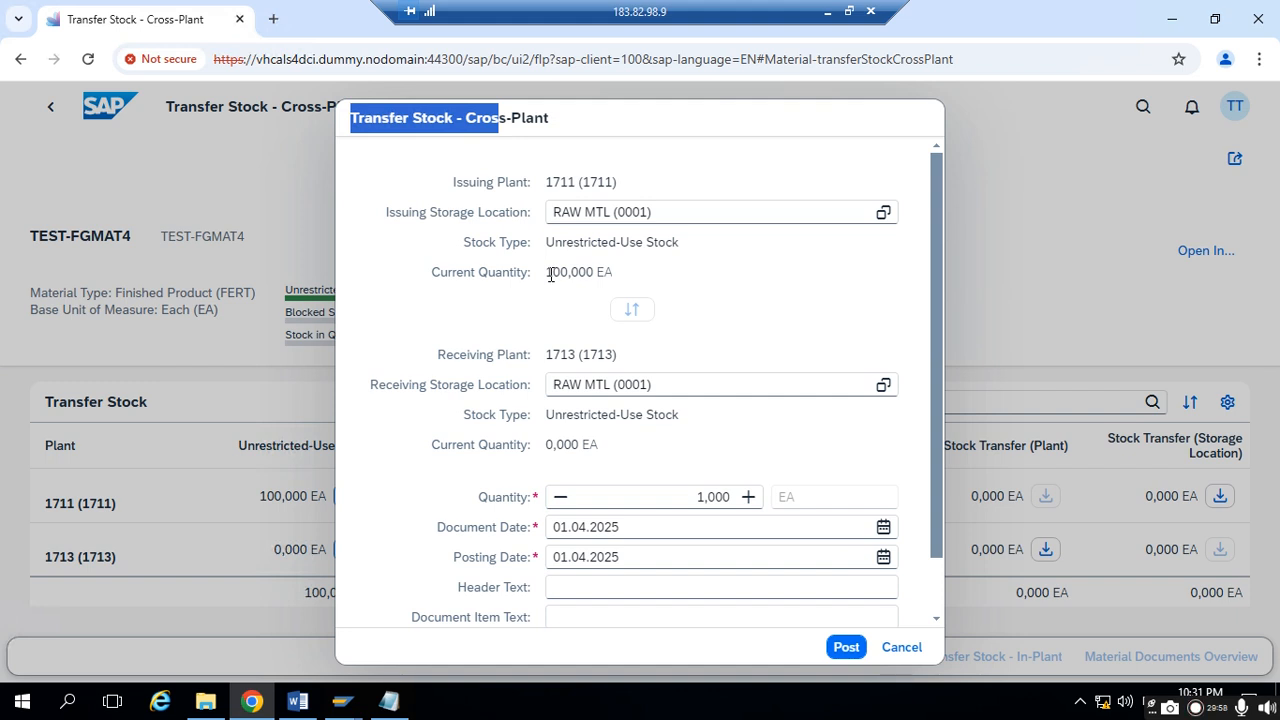
{"action": "left_click_drag", "start_coordinate": [550, 272], "coordinate": [638, 274]}
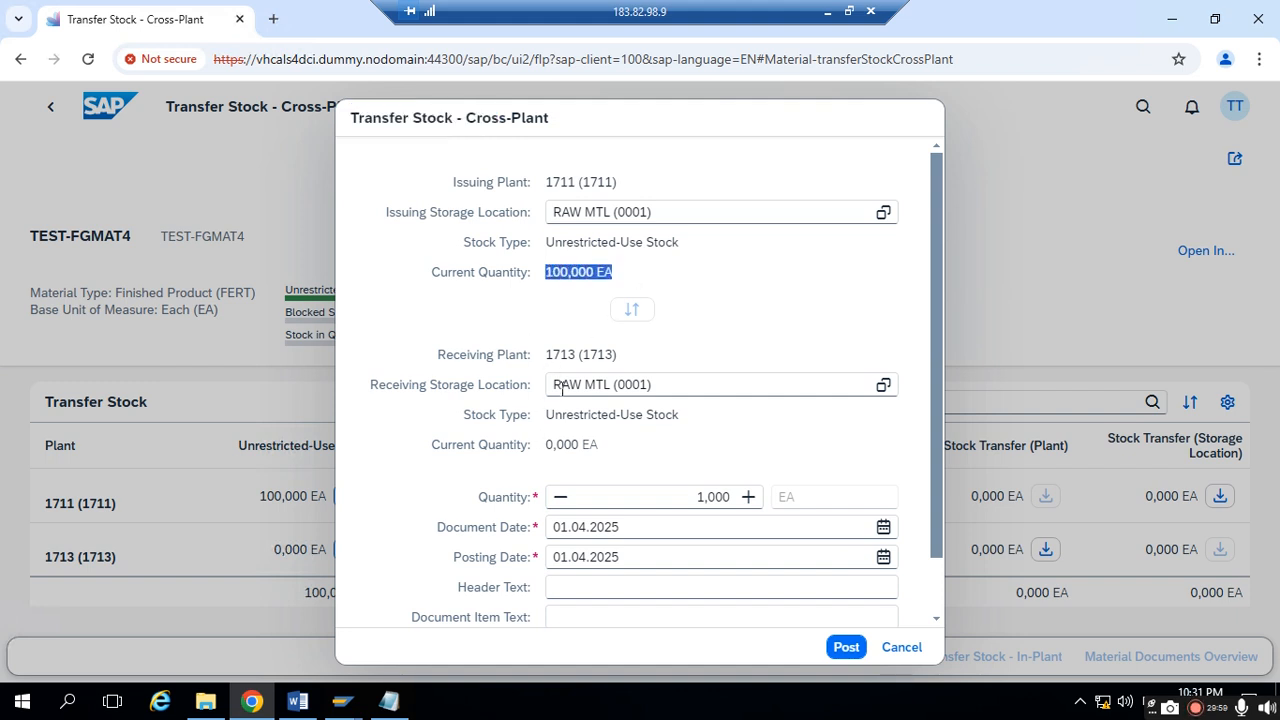
{"action": "left_click_drag", "start_coordinate": [546, 444], "coordinate": [610, 446]}
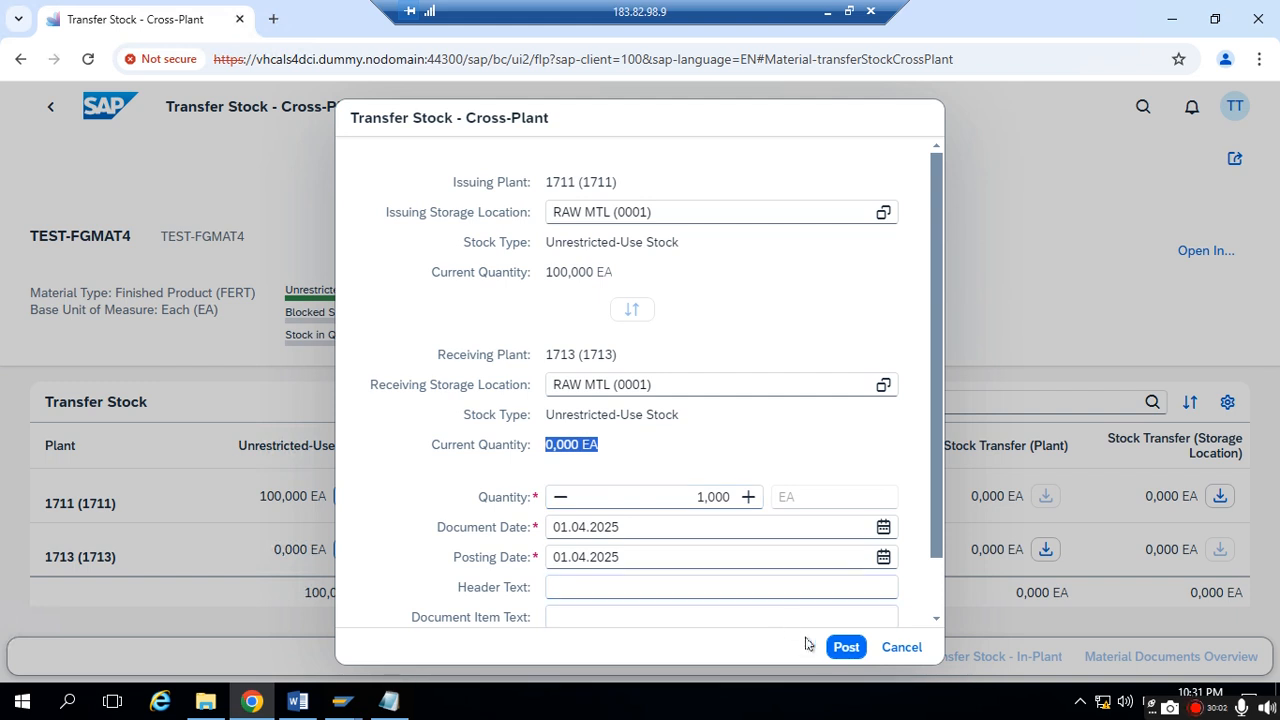
{"action": "left_click", "coordinate": [843, 648]}
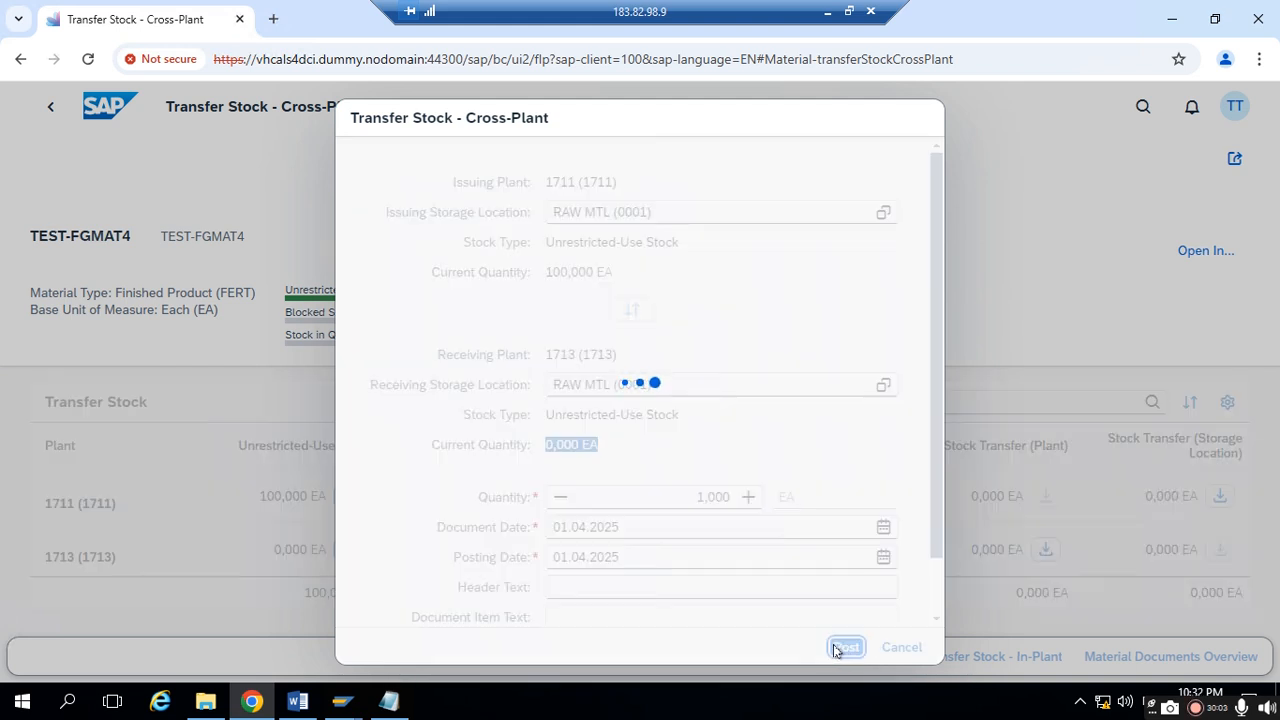
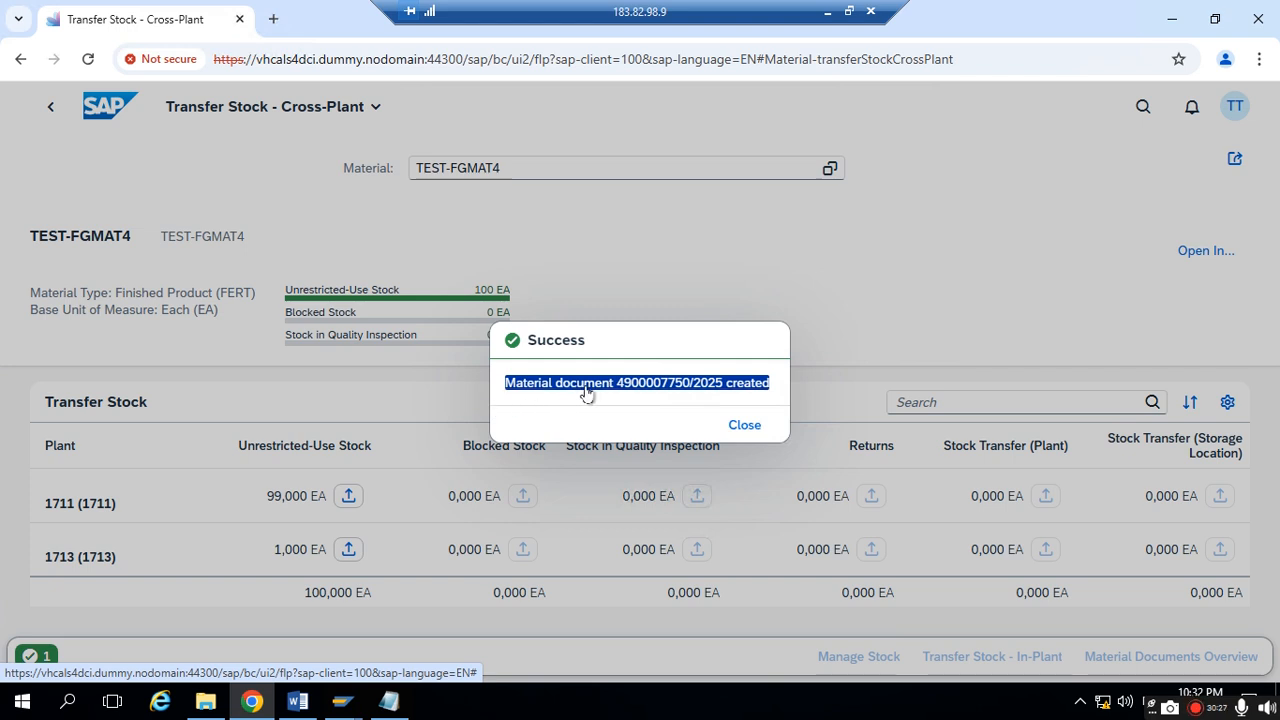
- Copy the material document creation message and paste it into the Notepad notes below the price control lines
{"action": "left_click", "coordinate": [648, 413]}
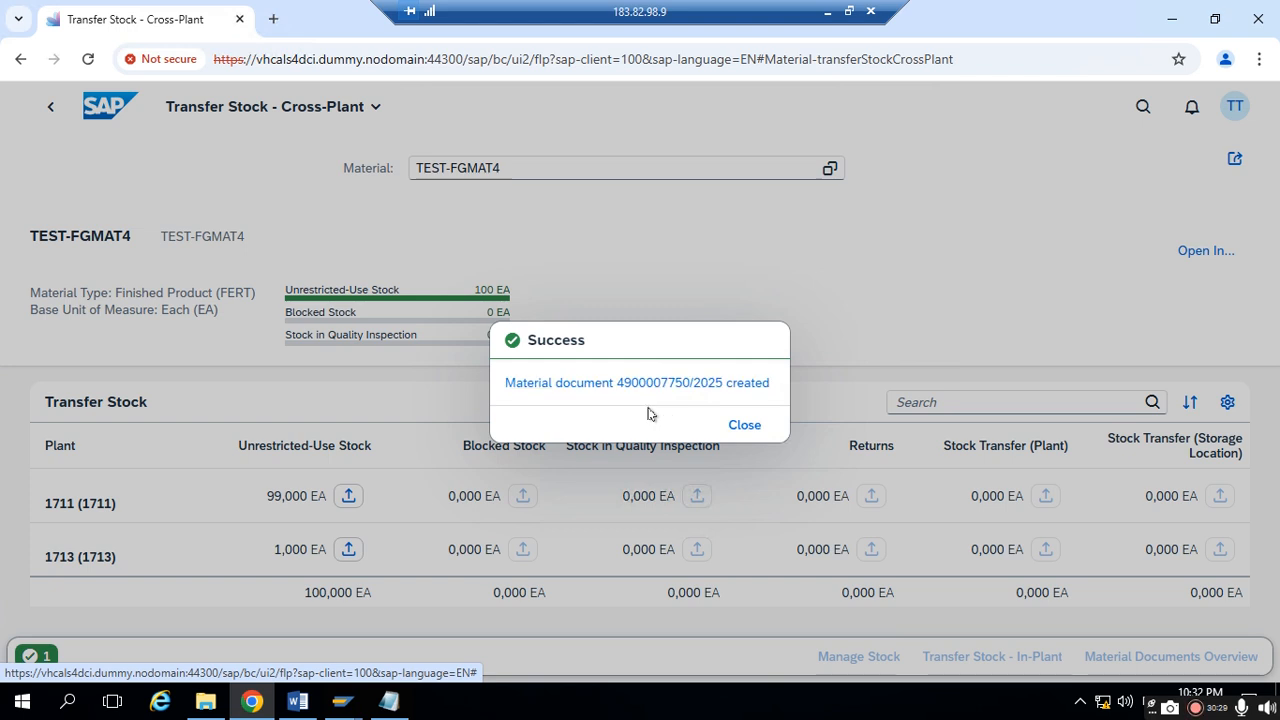
{"action": "left_click_drag", "start_coordinate": [494, 392], "coordinate": [713, 403]}
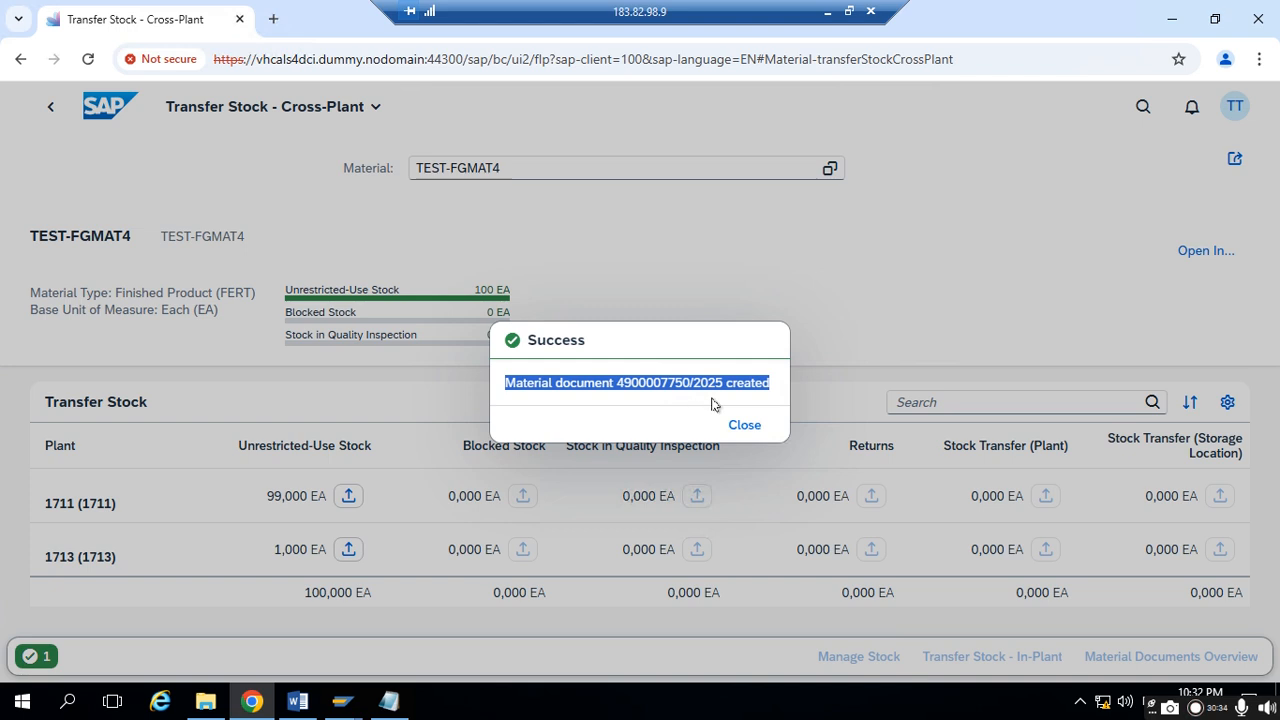
{"action": "right_click", "coordinate": [514, 390]}
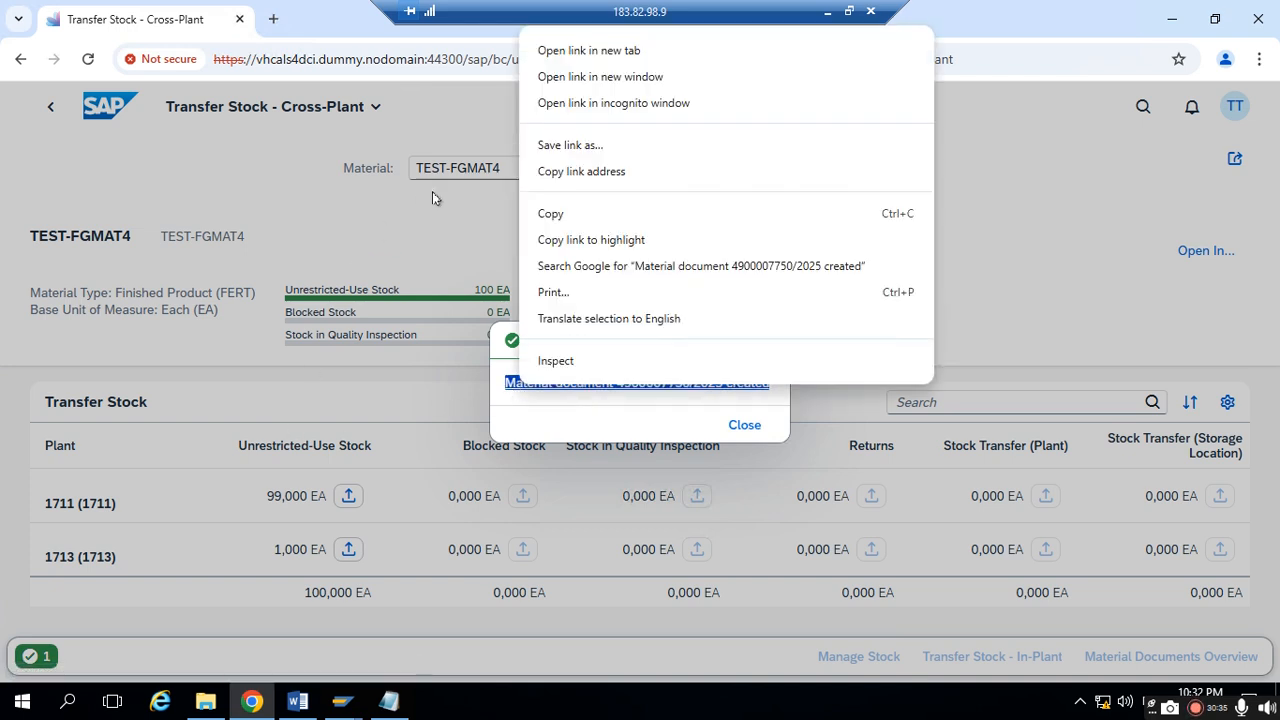
{"action": "left_click", "coordinate": [556, 213]}
{"action": "left_click", "coordinate": [384, 703]}
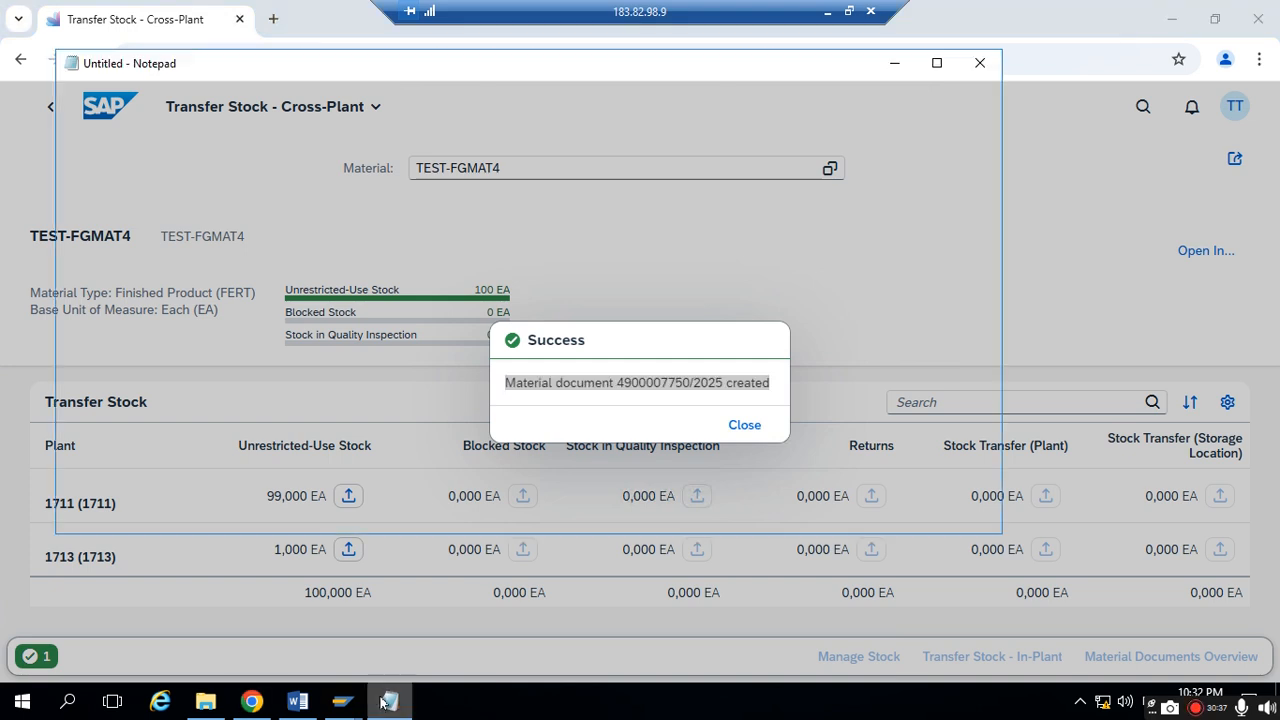
{"action": "key", "text": "Return"}
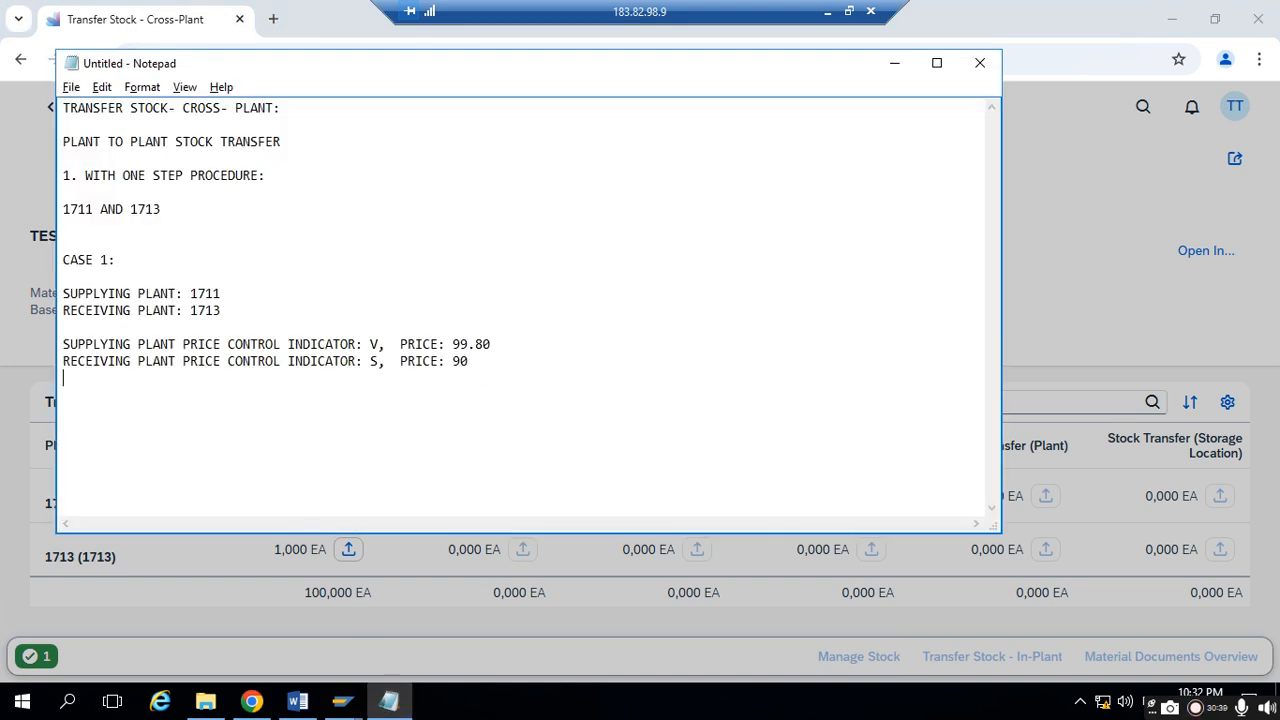
{"action": "key", "text": "ctrl+v"}
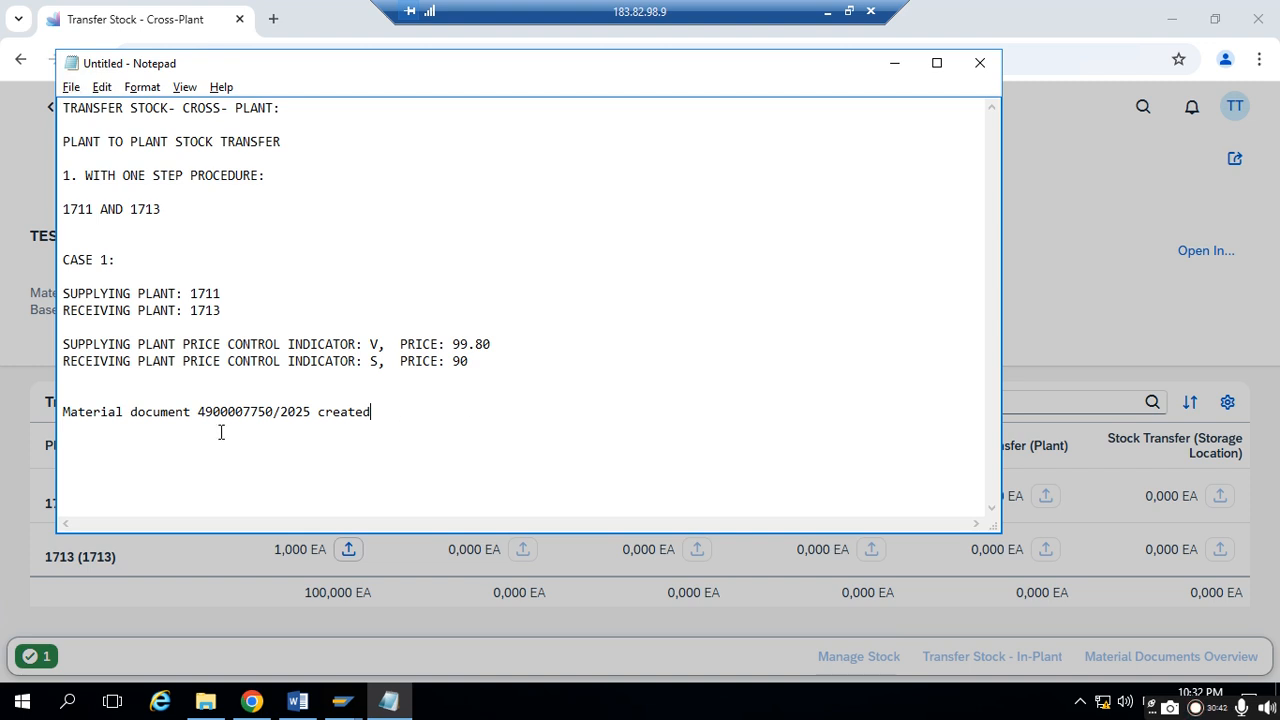
- Write "1. within one step, Stock descreased in supplying plant and increased in receiving plant" above the material document line and number that line "2."
{"action": "type", "text": "1. sTOC"}
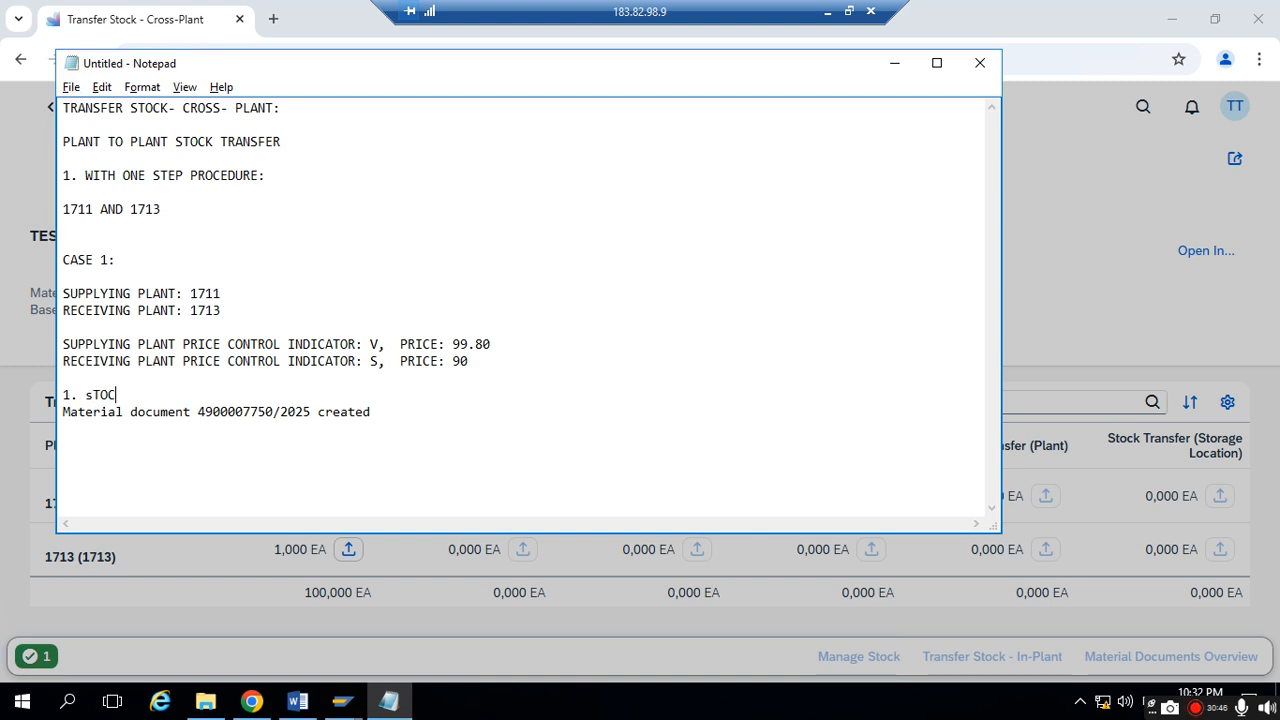
{"action": "key", "text": "BackSpace"}
{"action": "key", "text": "BackSpace"}
{"action": "key", "text": "BackSpace"}
{"action": "key", "text": "BackSpace"}
{"action": "type", "text": "within o"}
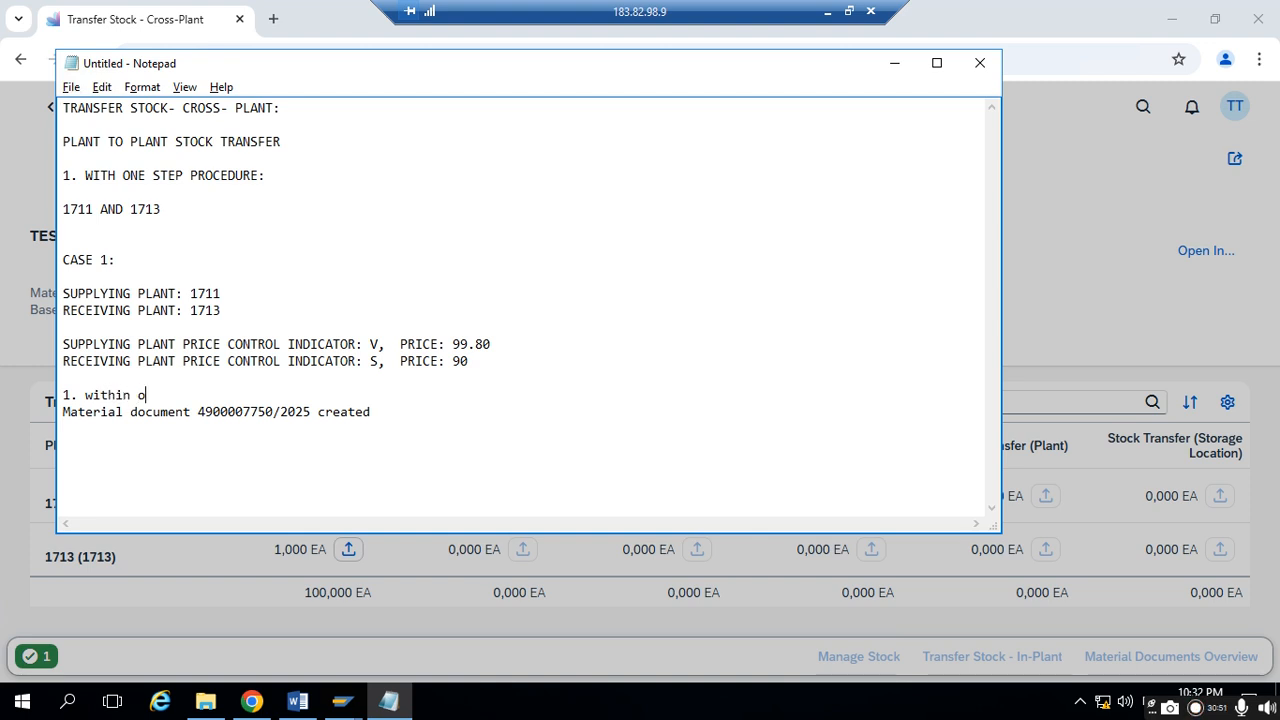
{"action": "type", "text": "ne step, Stock desc"}
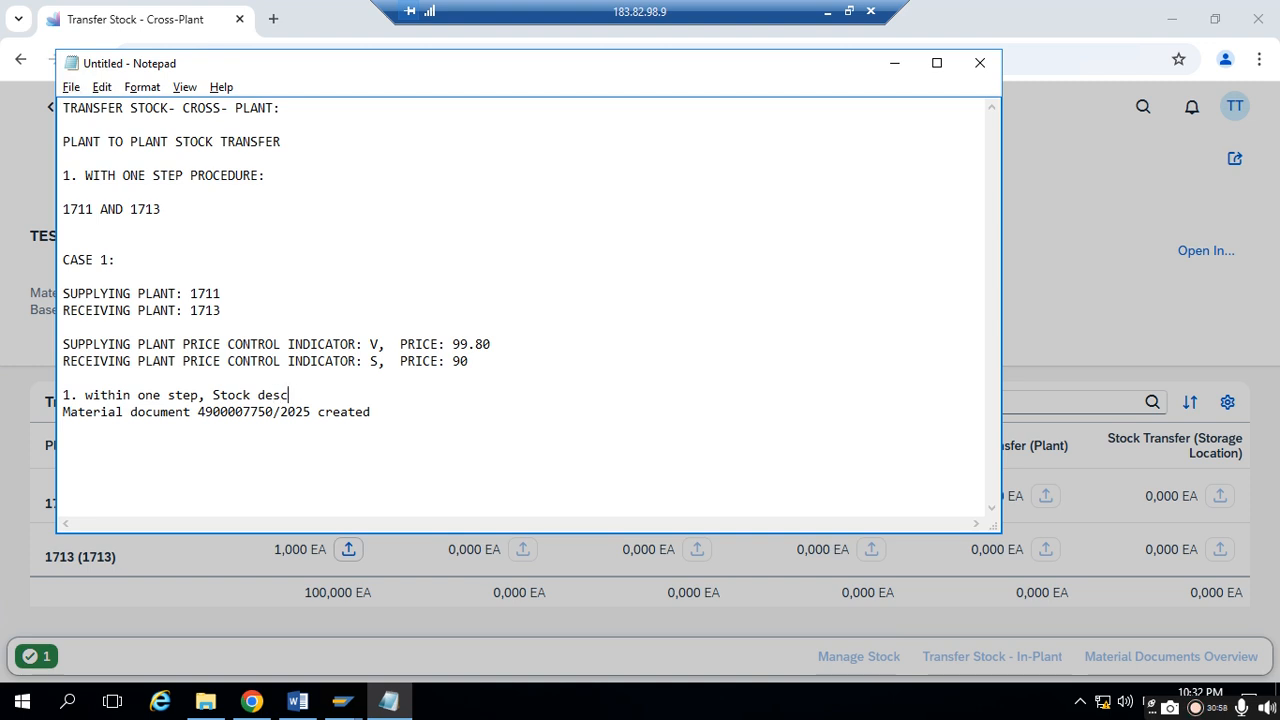
{"action": "key", "text": "BackSpace"}
{"action": "key", "text": "BackSpace"}
{"action": "key", "text": "BackSpace"}
{"action": "type", "text": "ed in supplying plant and "}
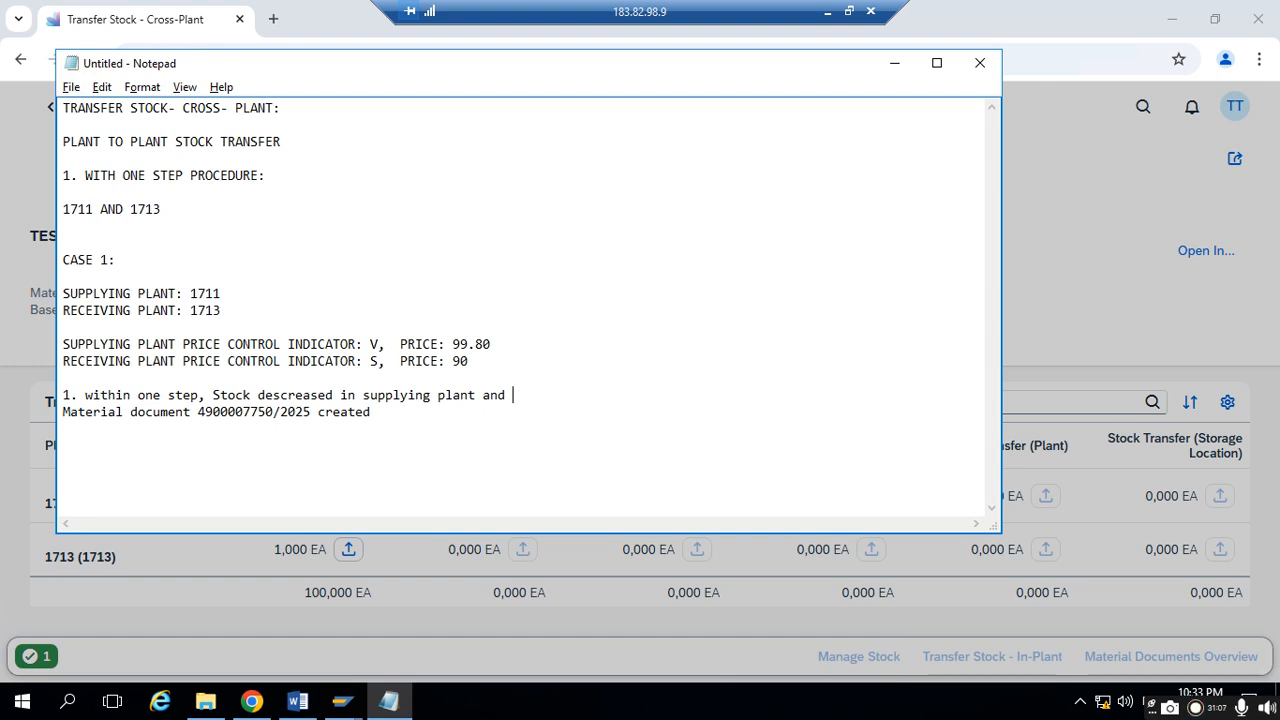
{"action": "type", "text": "oncreaded"}
{"action": "key", "text": "BackSpace"}
{"action": "key", "text": "BackSpace"}
{"action": "type", "text": "sed in receiving plant"}
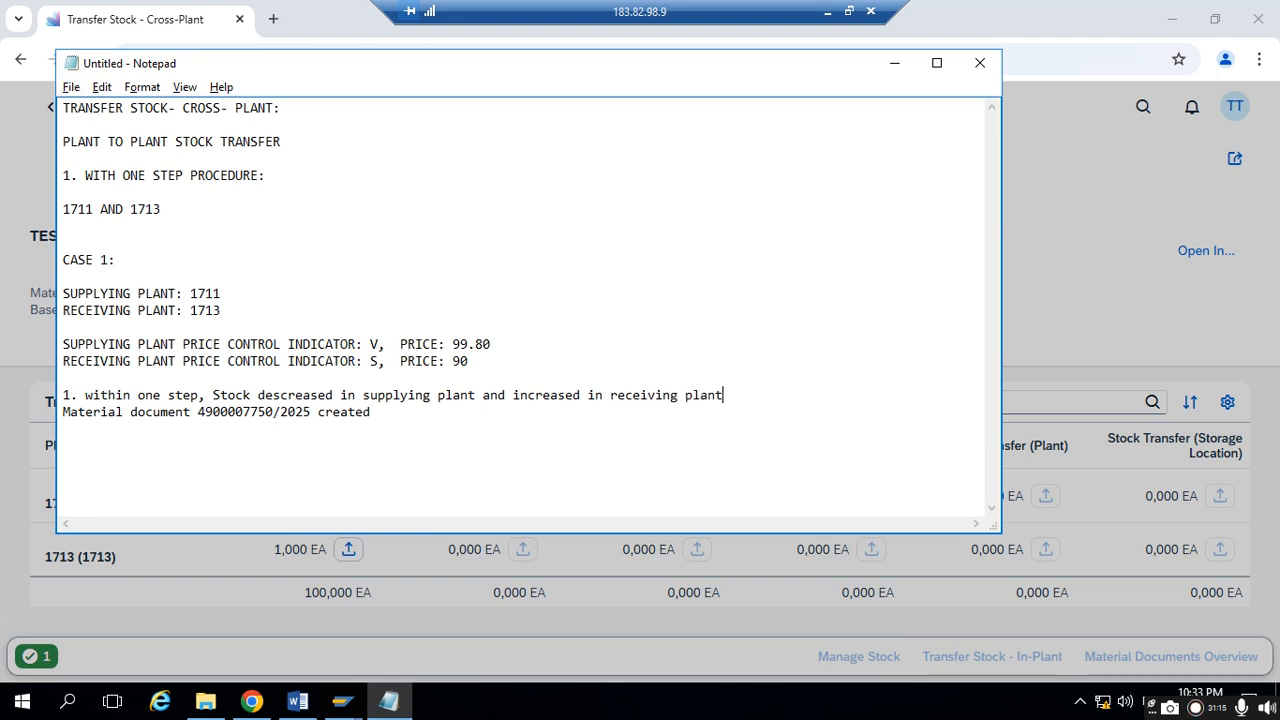
{"action": "left_click", "coordinate": [62, 412]}
{"action": "type", "text": "2."}
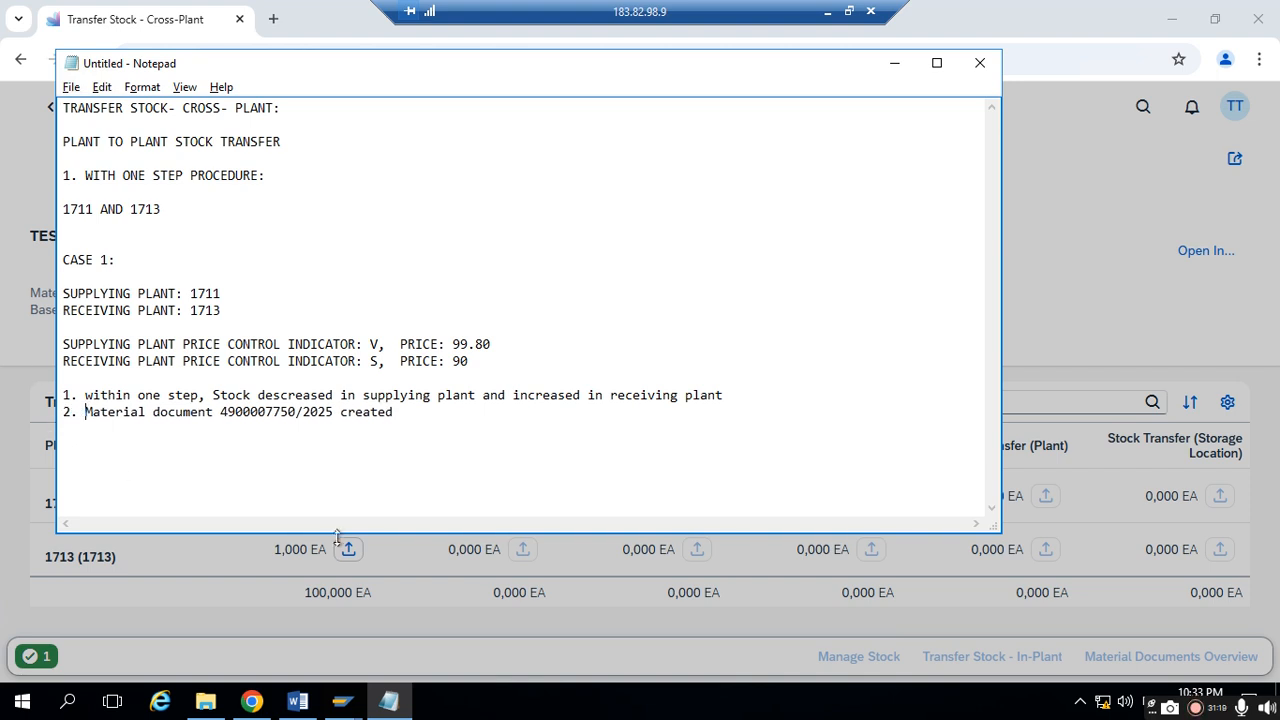
- Minimize Notepad, open the newly created material document and review its general information and item movement type
{"action": "left_click", "coordinate": [894, 63]}
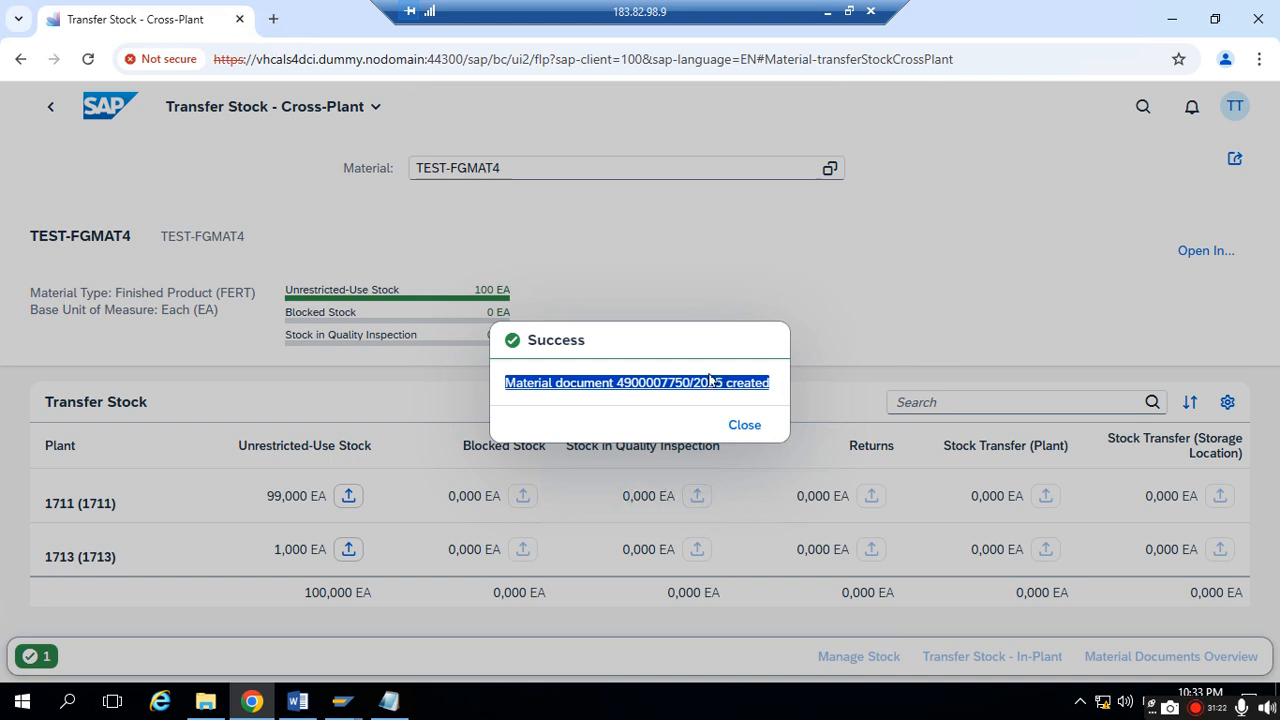
{"action": "left_click", "coordinate": [637, 387]}
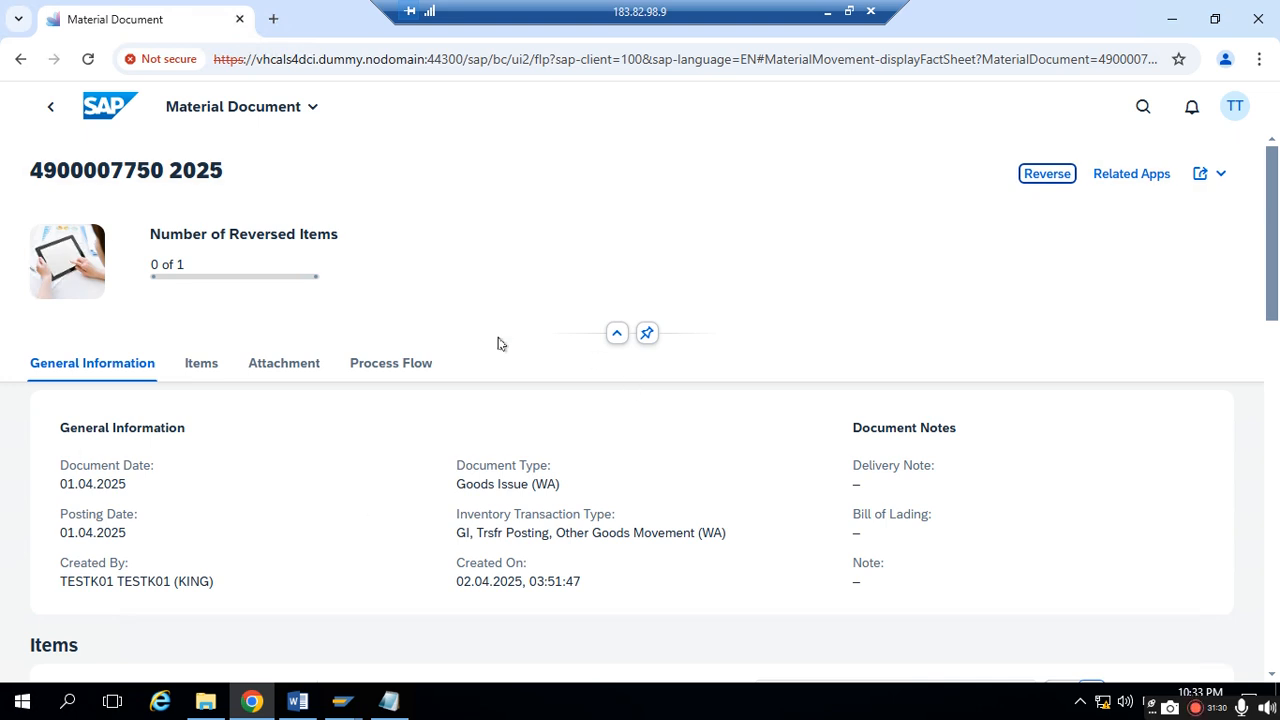
{"action": "scroll", "coordinate": [366, 417], "scroll_direction": "down", "scroll_amount": 5}
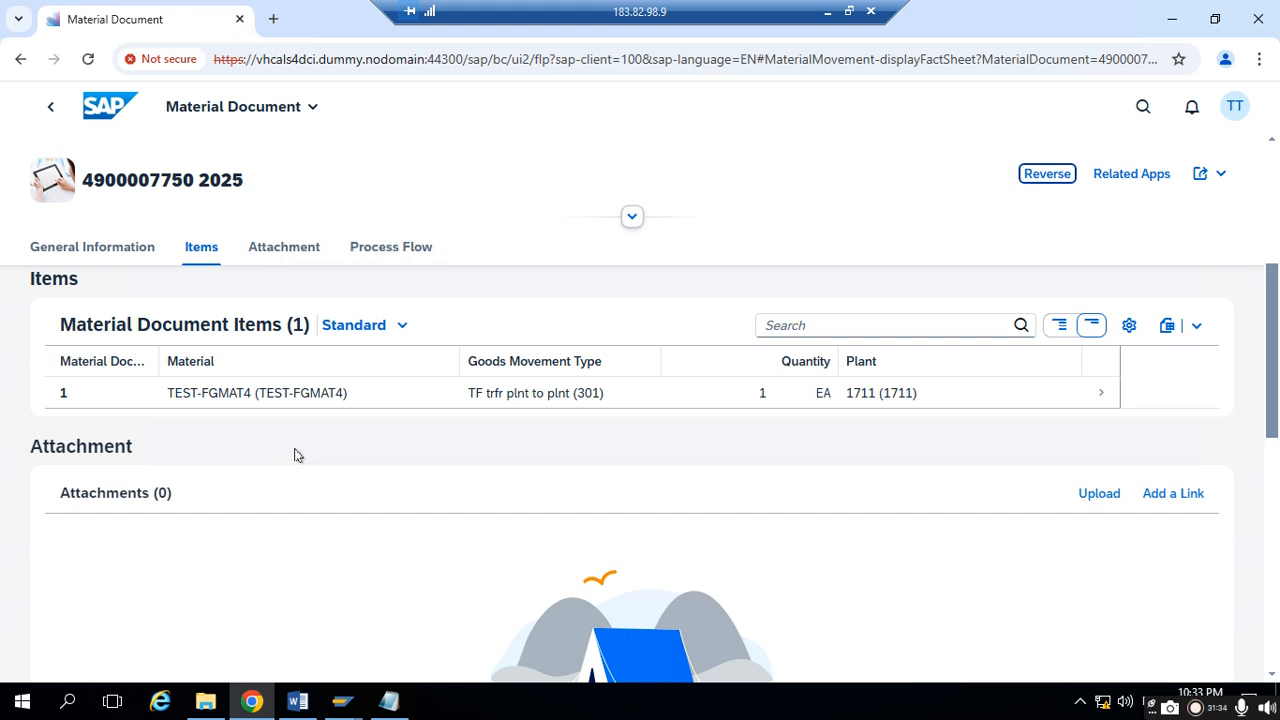
{"action": "scroll", "coordinate": [298, 457], "scroll_direction": "up", "scroll_amount": 2}
{"action": "scroll", "coordinate": [665, 568], "scroll_direction": "down", "scroll_amount": 1}
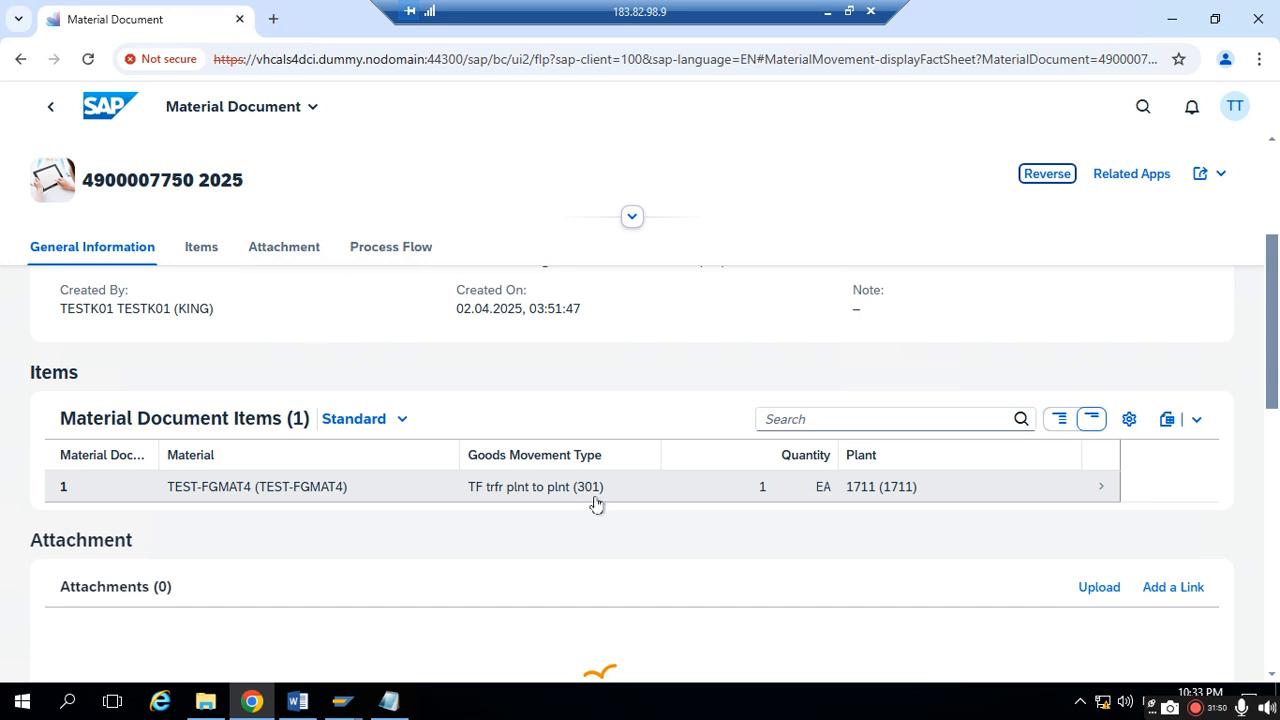
- Return to Notepad and append "with 301 movement type" to the "WITH ONE STEP PROCEDURE:" heading
{"action": "left_click", "coordinate": [392, 702]}
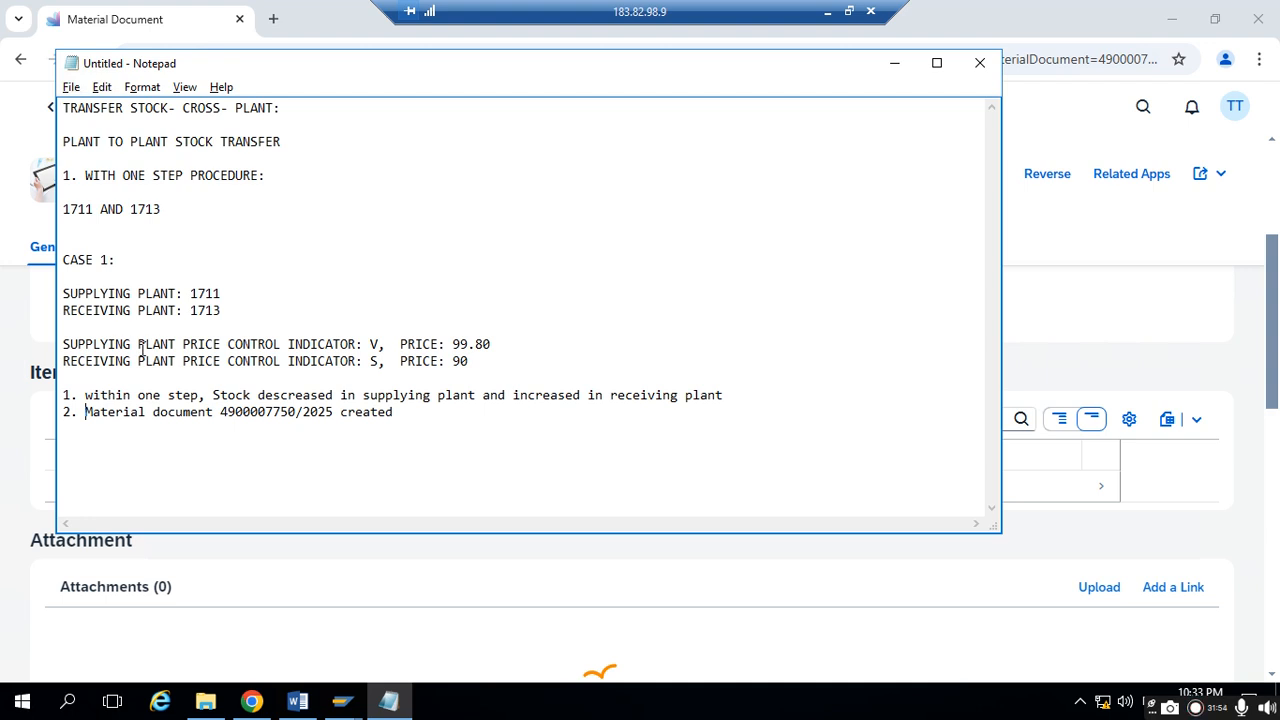
{"action": "left_click_drag", "start_coordinate": [87, 178], "coordinate": [258, 181]}
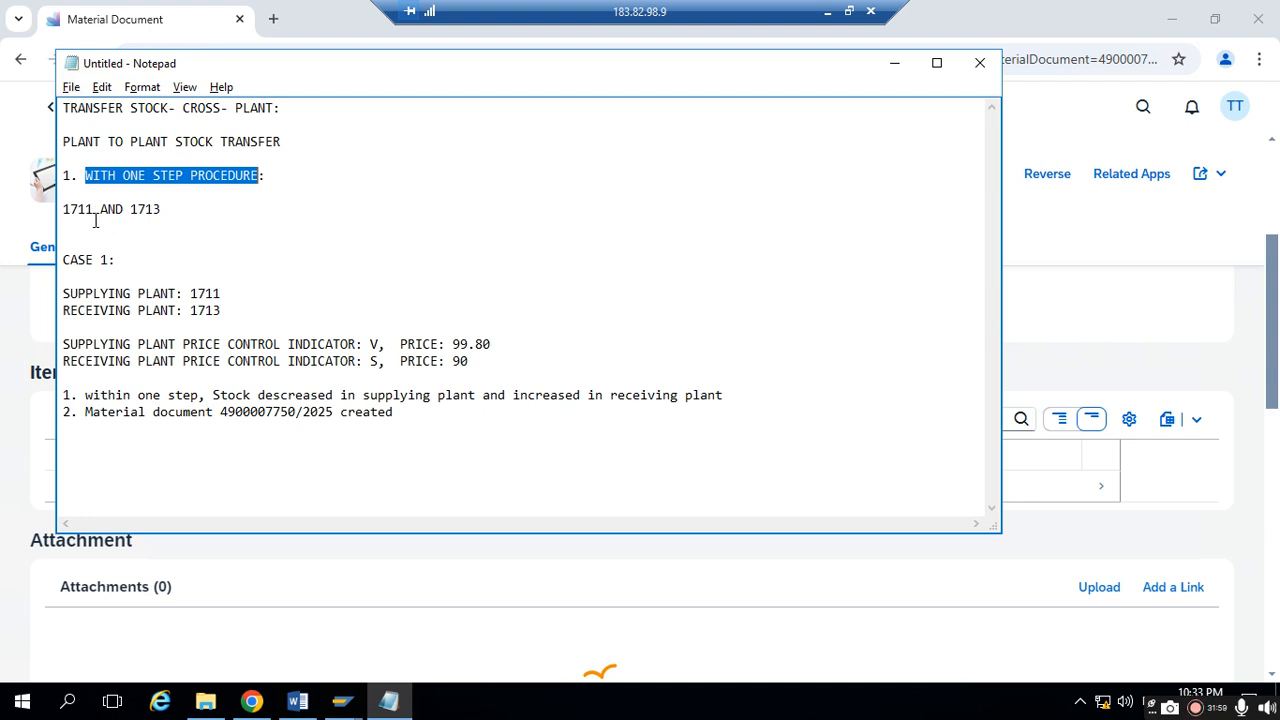
{"action": "left_click_drag", "start_coordinate": [69, 209], "coordinate": [197, 215]}
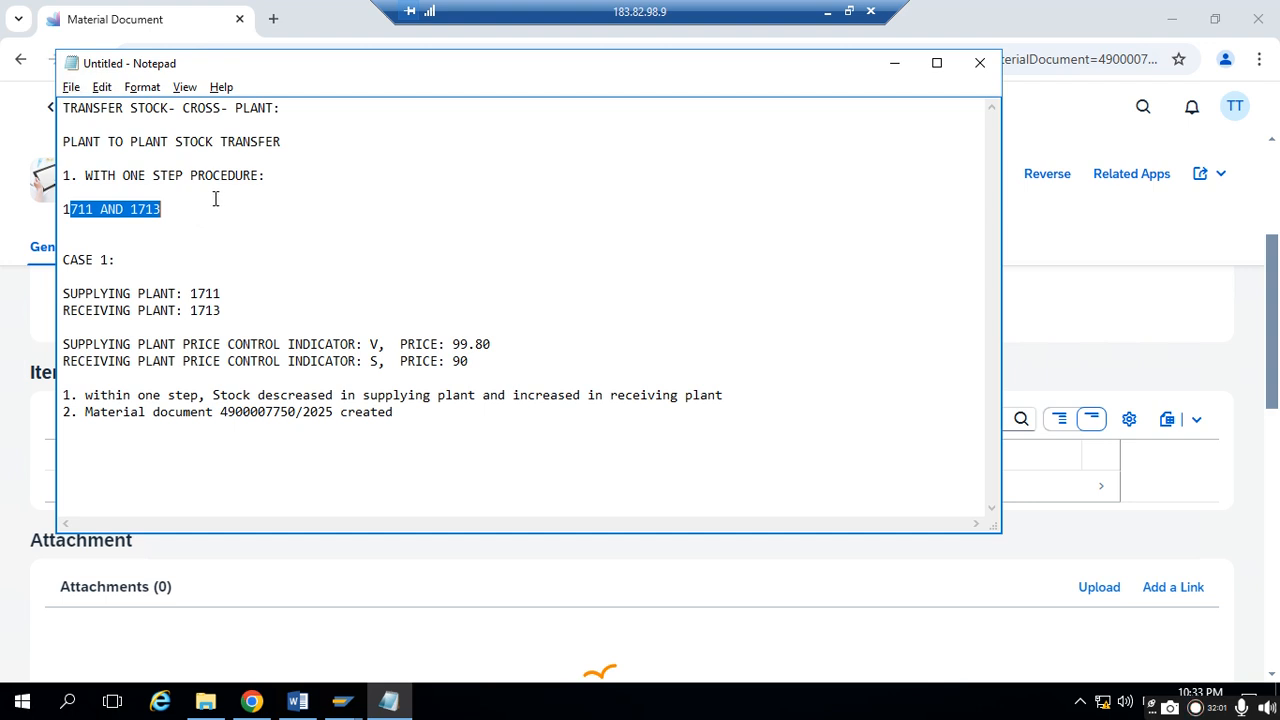
{"action": "left_click", "coordinate": [261, 182]}
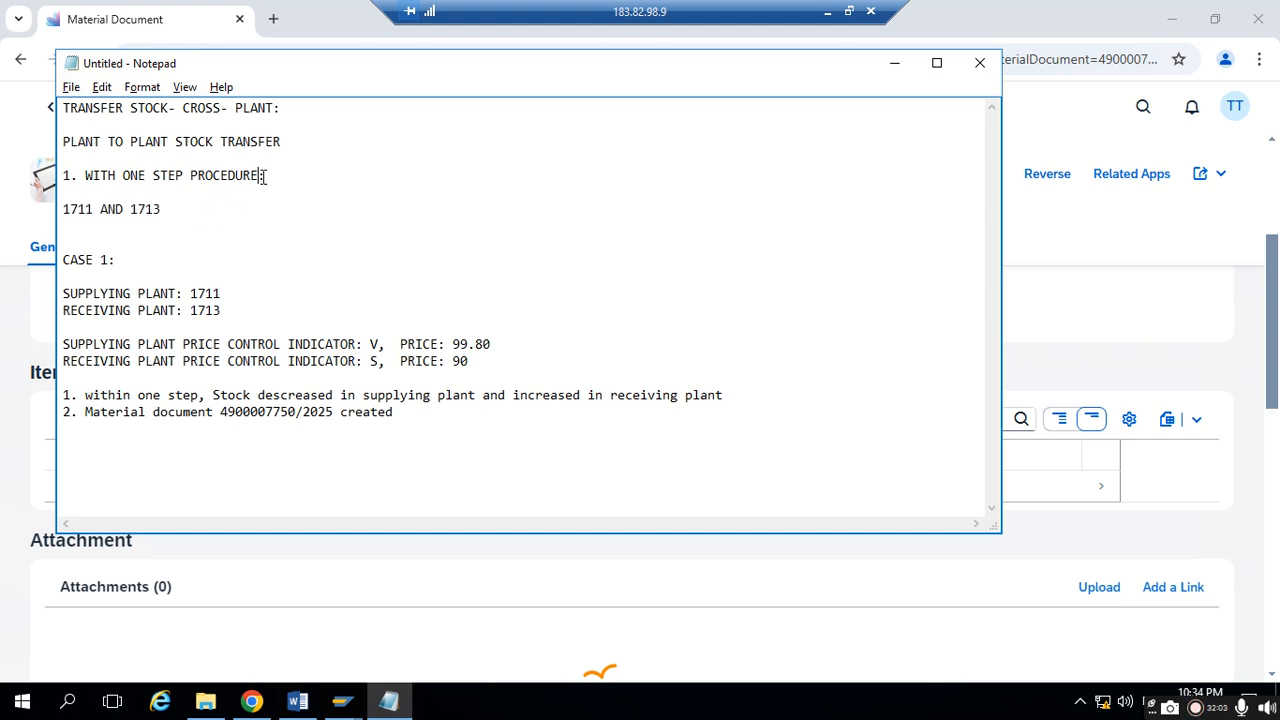
{"action": "type", "text": "wwith 301 move"}
{"action": "type", "text": "ment type"}
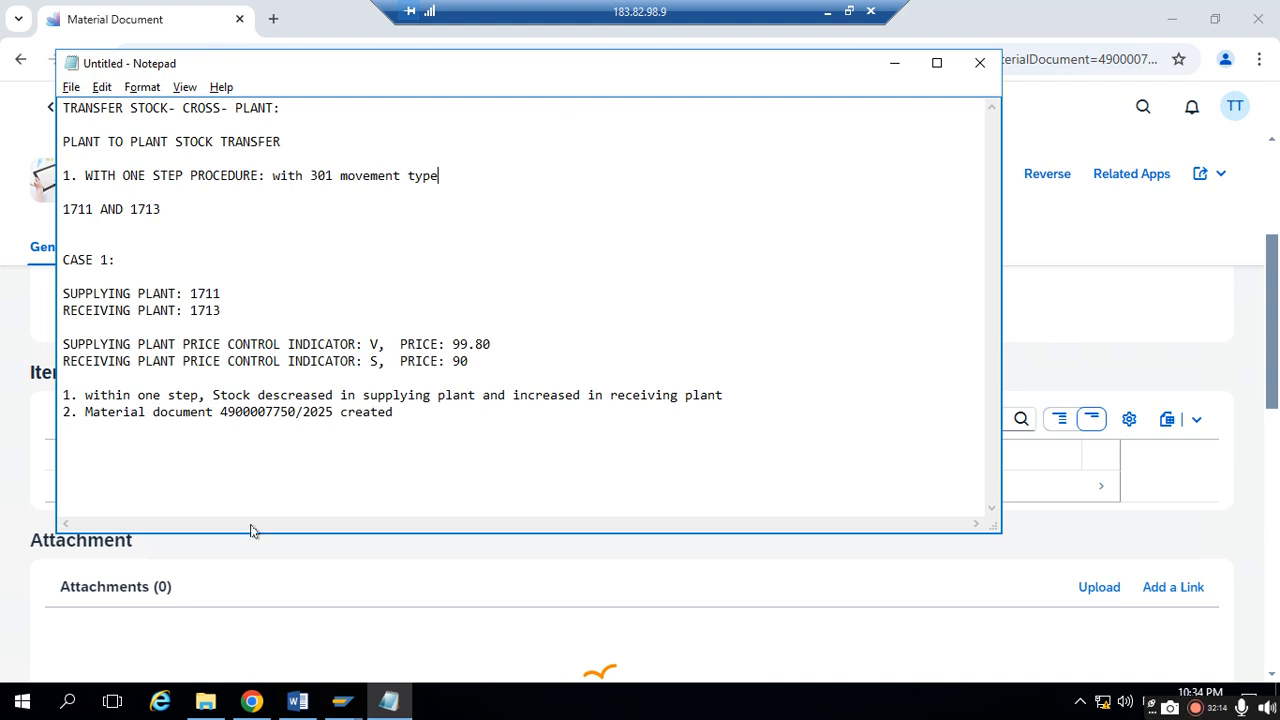
- Minimize Notepad and examine the material document's items, attachments and process flow, including the links of its accounting document
{"action": "left_click", "coordinate": [896, 66]}
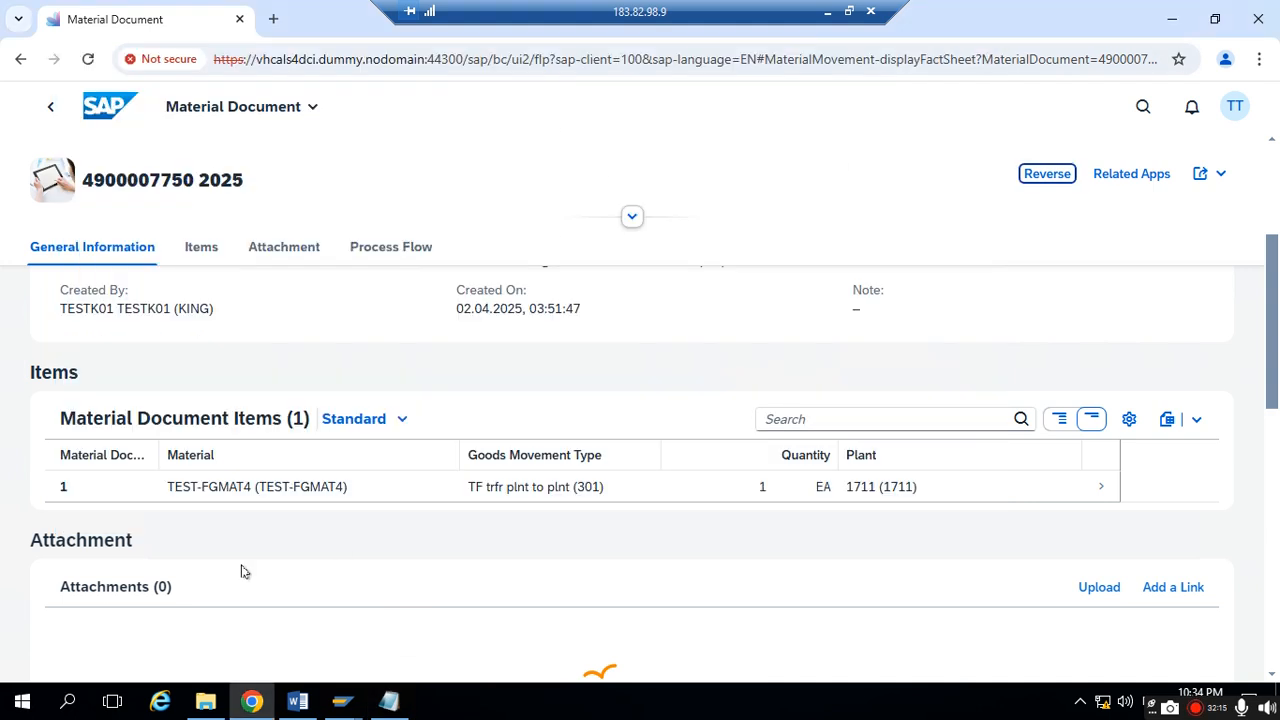
{"action": "scroll", "coordinate": [500, 380], "scroll_direction": "up", "scroll_amount": 1}
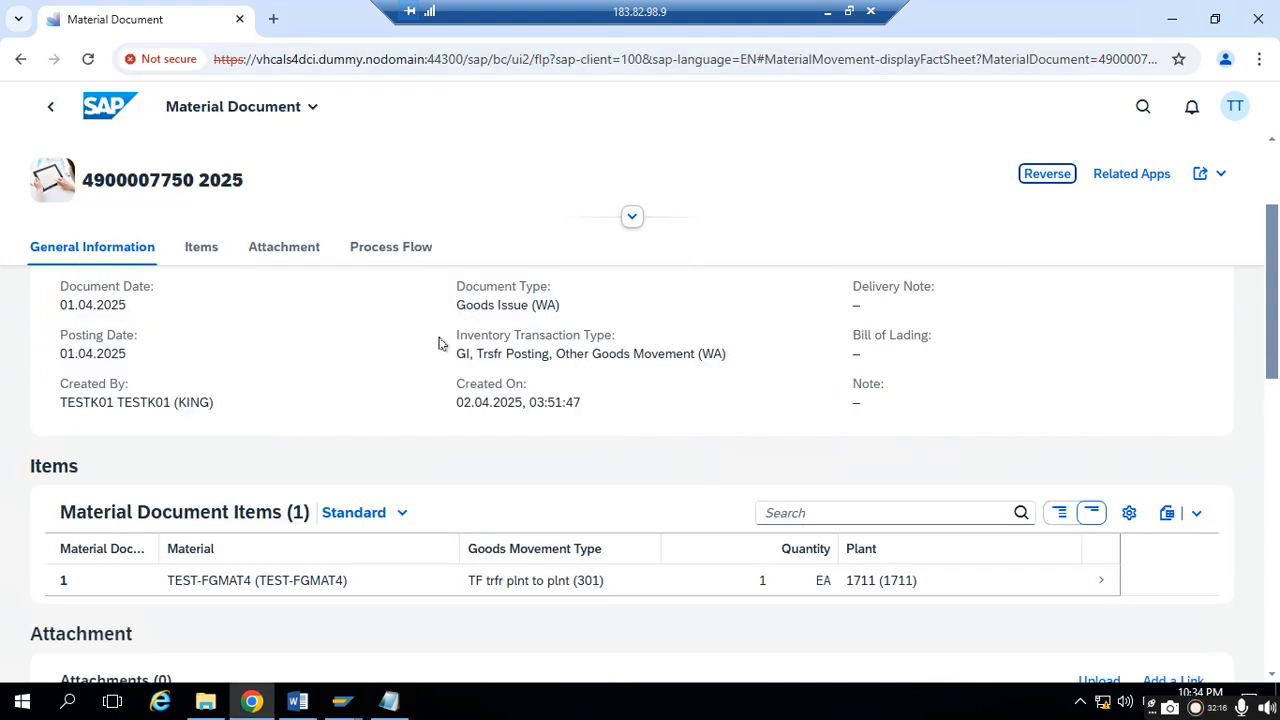
{"action": "left_click", "coordinate": [216, 256]}
{"action": "left_click", "coordinate": [288, 255]}
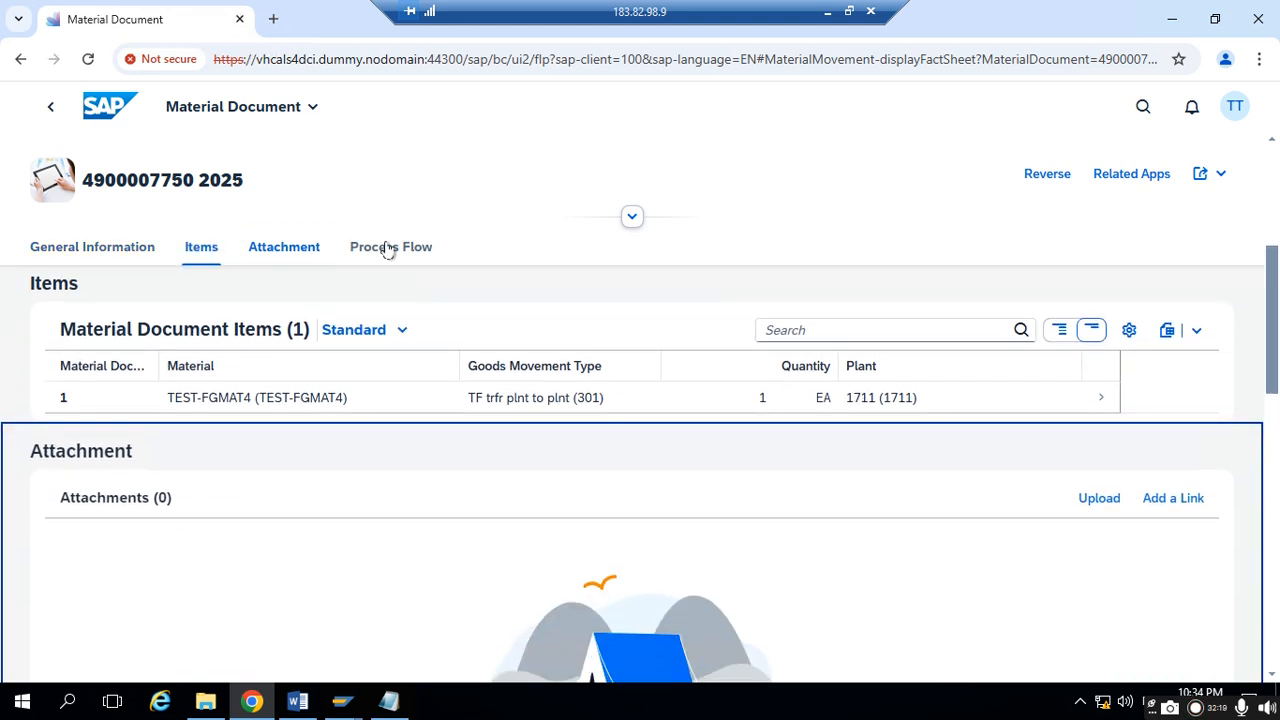
{"action": "left_click", "coordinate": [391, 247]}
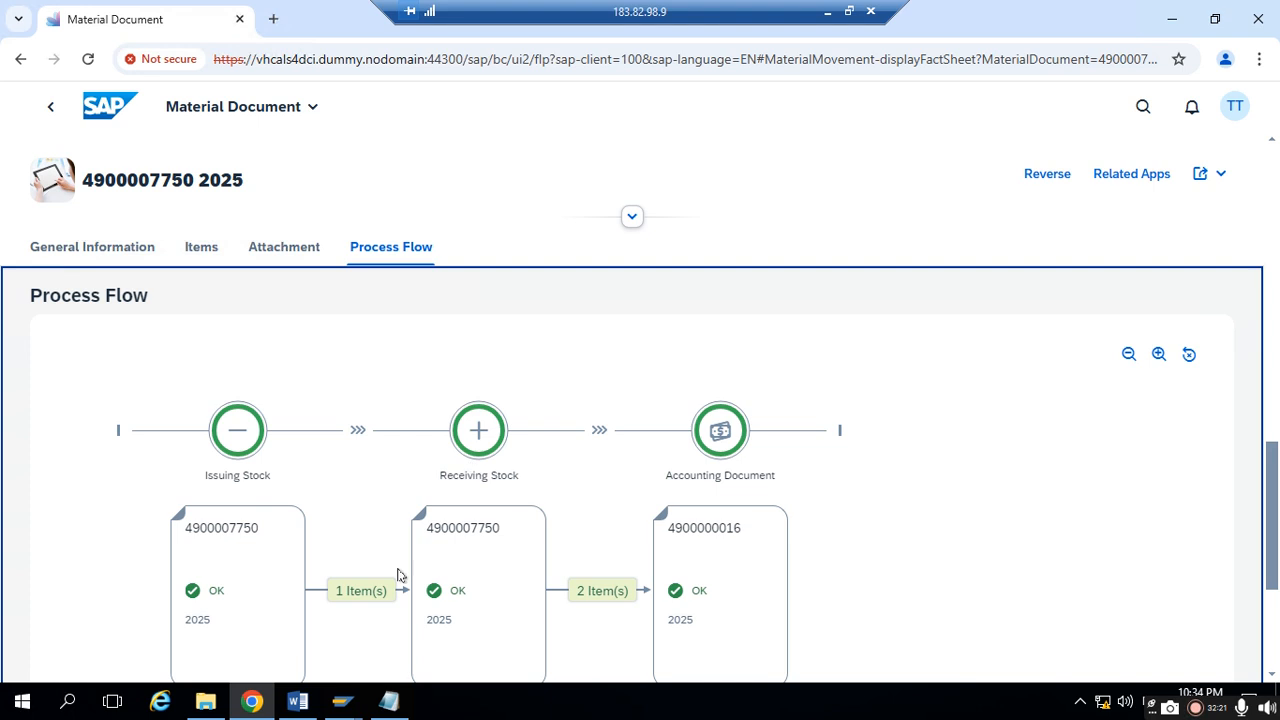
{"action": "scroll", "coordinate": [445, 540], "scroll_direction": "down", "scroll_amount": 1}
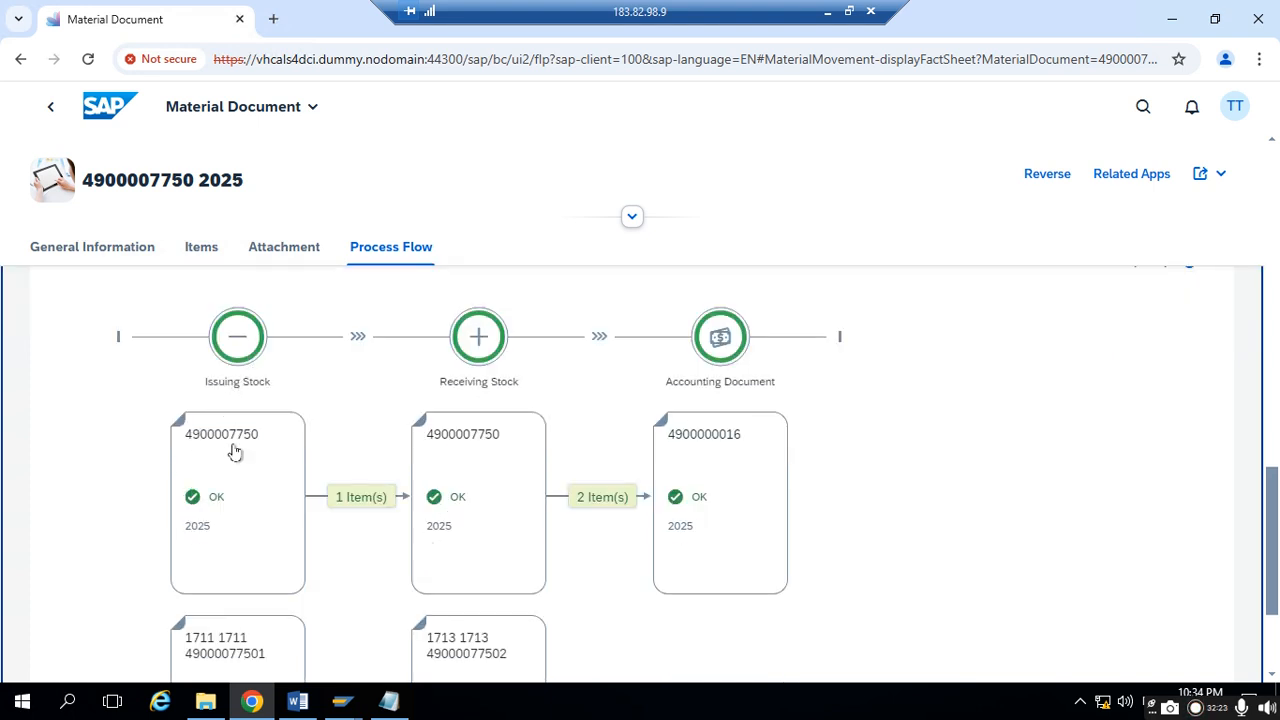
{"action": "scroll", "coordinate": [276, 492], "scroll_direction": "down", "scroll_amount": 1}
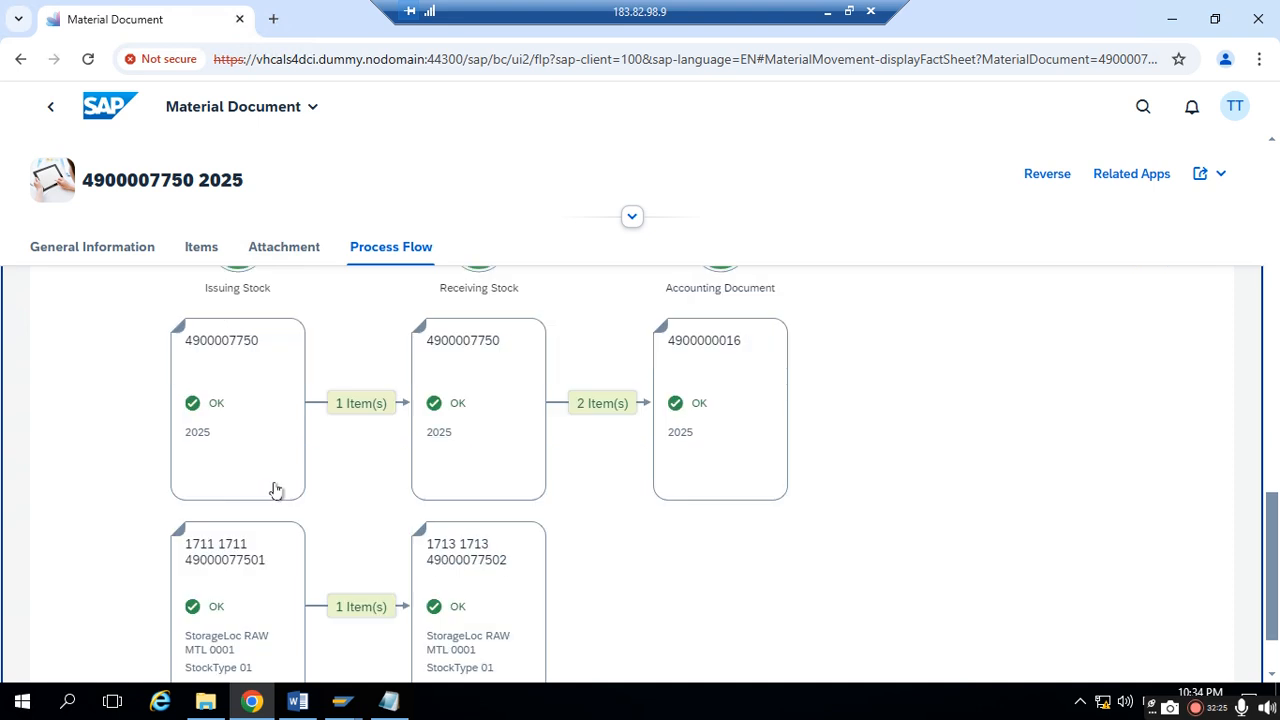
{"action": "scroll", "coordinate": [298, 510], "scroll_direction": "down", "scroll_amount": 1}
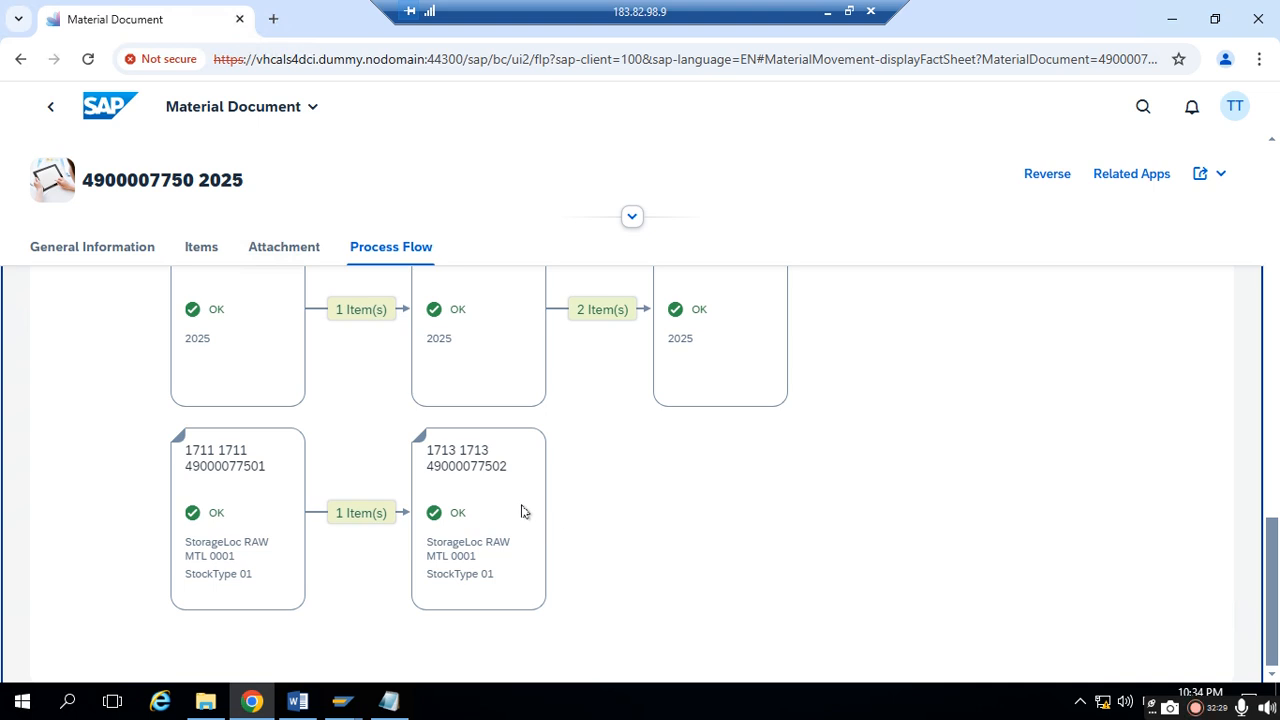
{"action": "scroll", "coordinate": [495, 401], "scroll_direction": "up", "scroll_amount": 2}
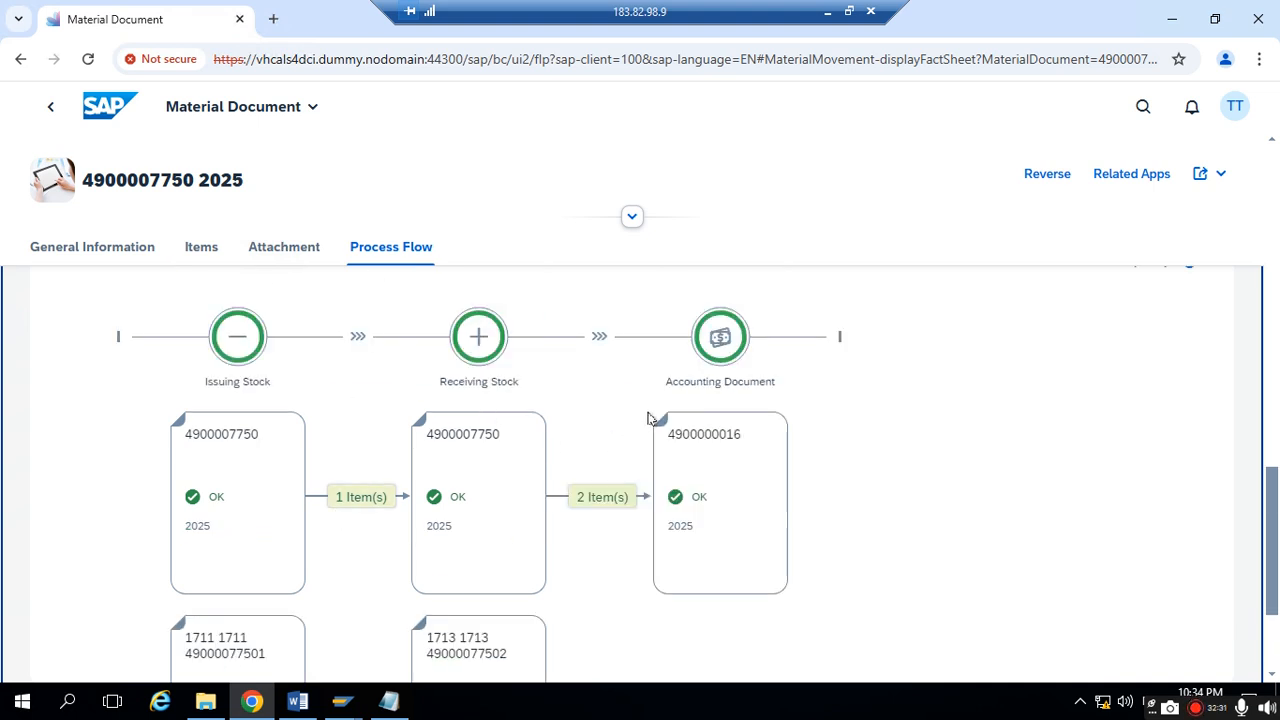
{"action": "left_click", "coordinate": [713, 441]}
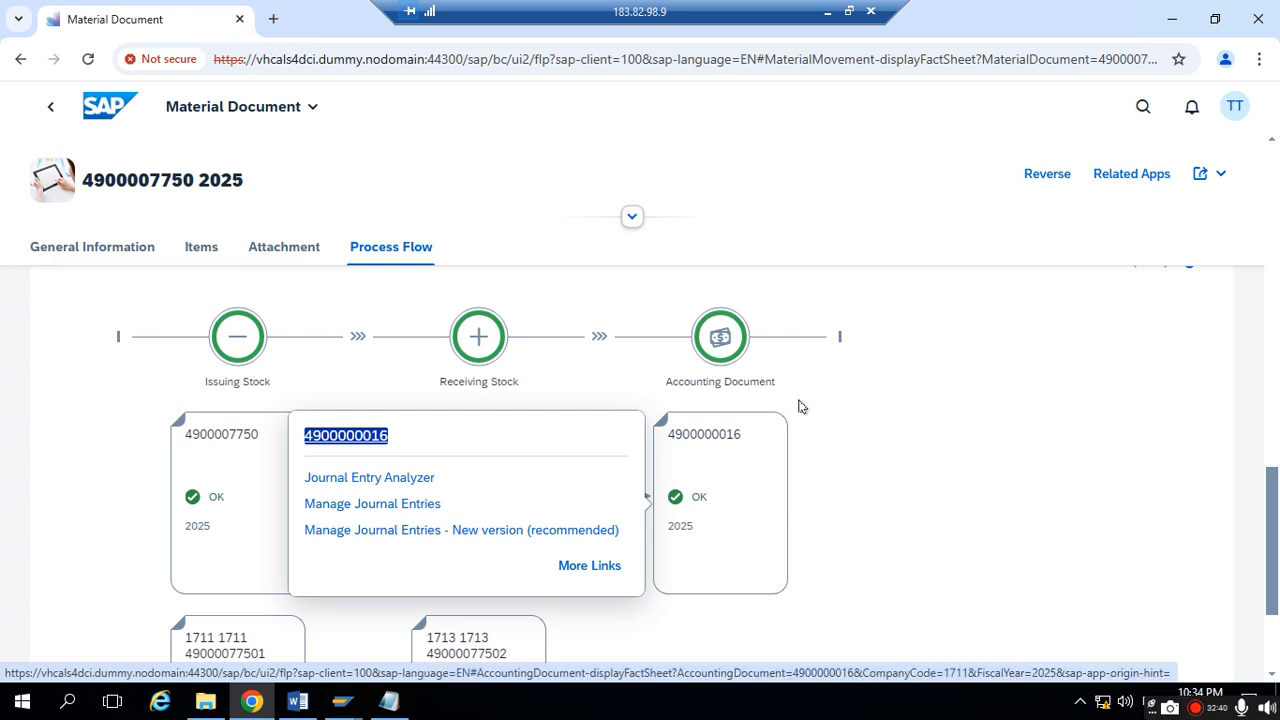
{"action": "left_click", "coordinate": [835, 405]}
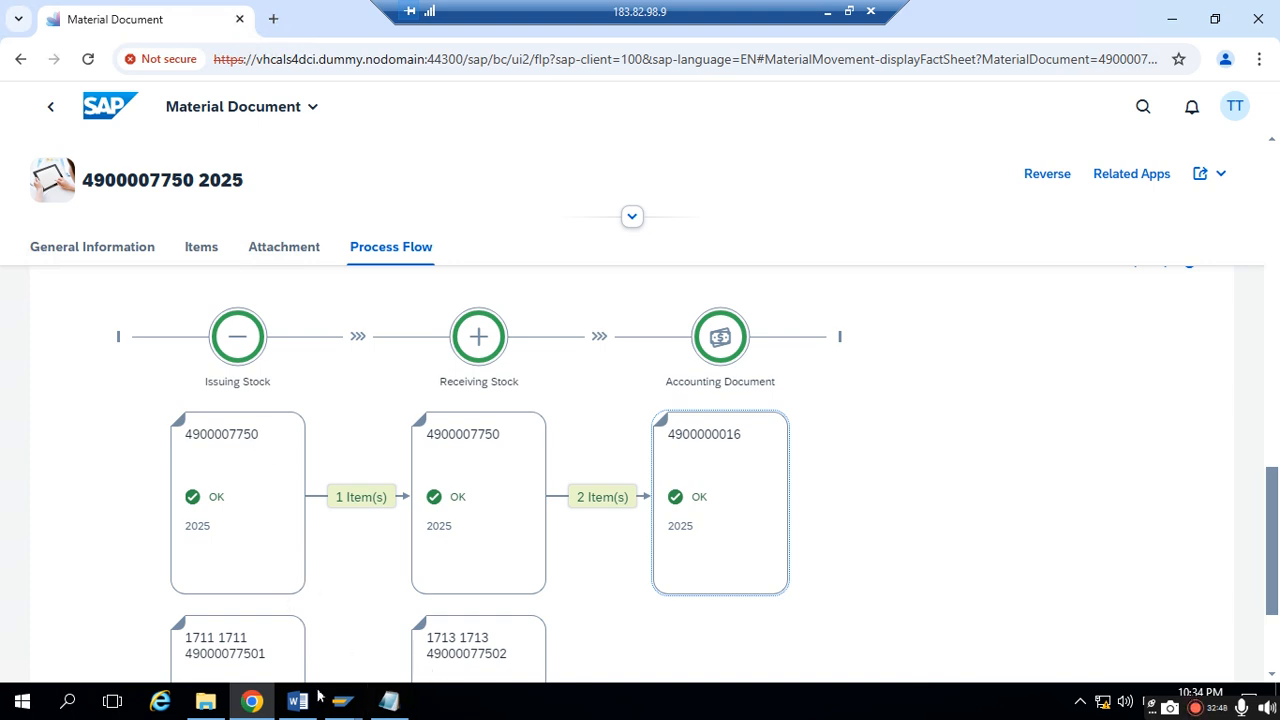
- Select the material document number in Notepad, switch to SAP GUI and open MIGO in a new session with /omigo
{"action": "left_click", "coordinate": [389, 701]}
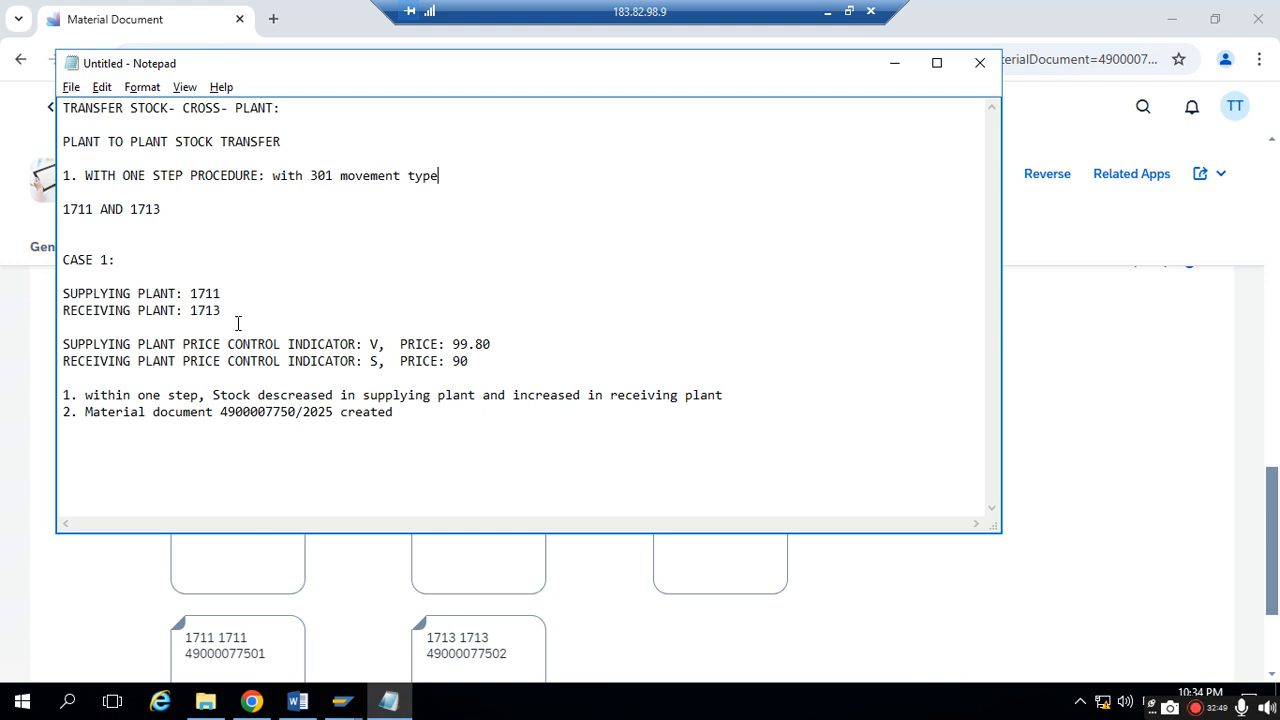
{"action": "left_click_drag", "start_coordinate": [296, 412], "coordinate": [220, 412]}
{"action": "key", "text": "ctrl+c"}
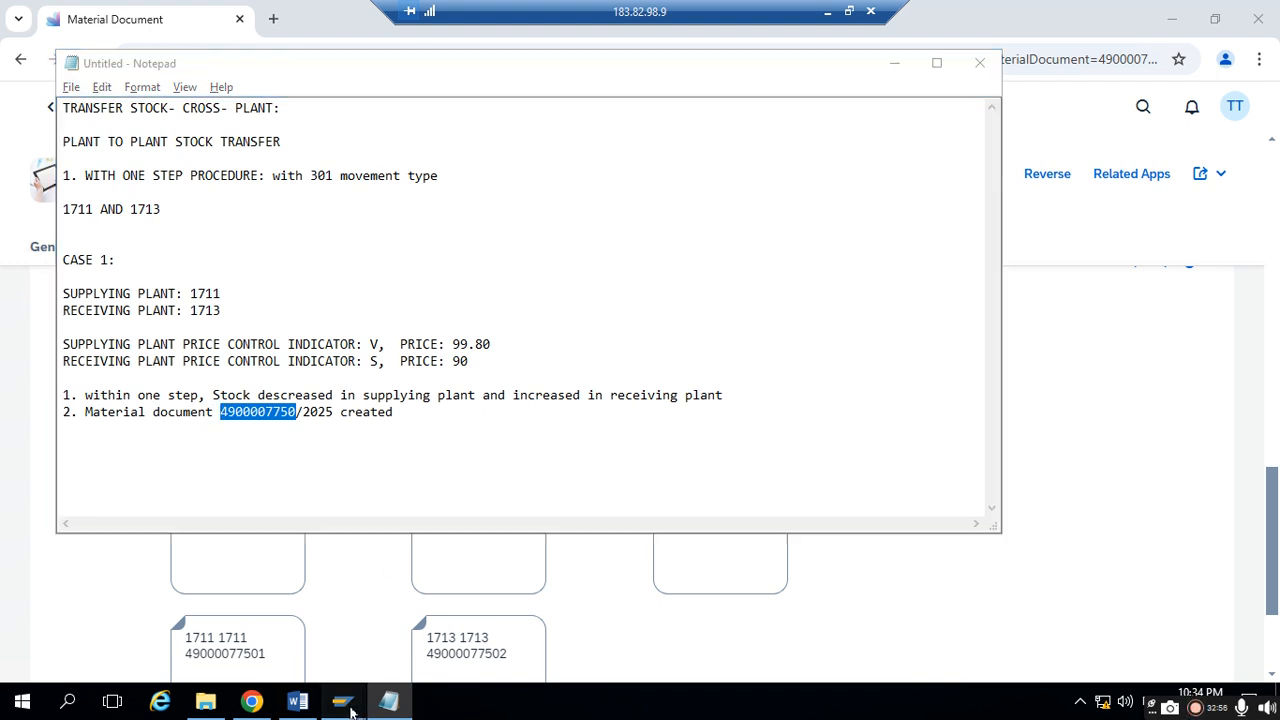
{"action": "mouse_move", "coordinate": [343, 700]}
{"action": "left_click", "coordinate": [395, 672]}
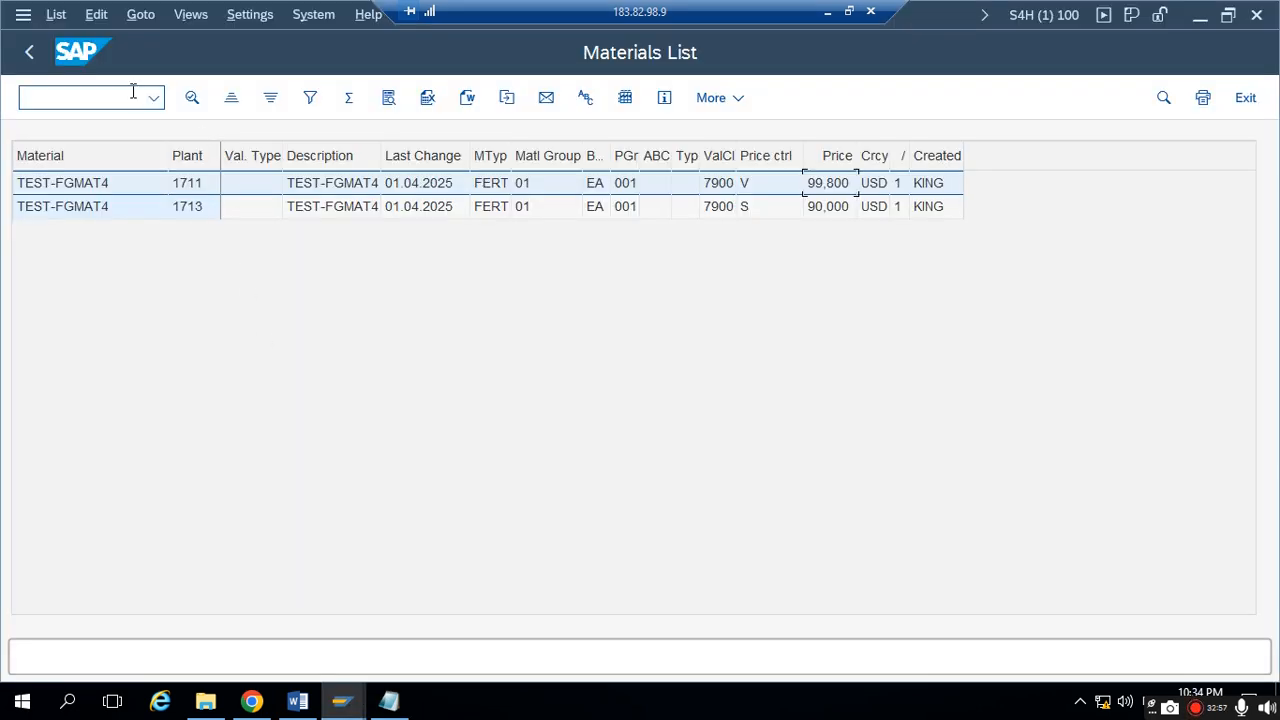
{"action": "left_click", "coordinate": [45, 93]}
{"action": "type", "text": "/omigo"}
{"action": "key", "text": "Return"}
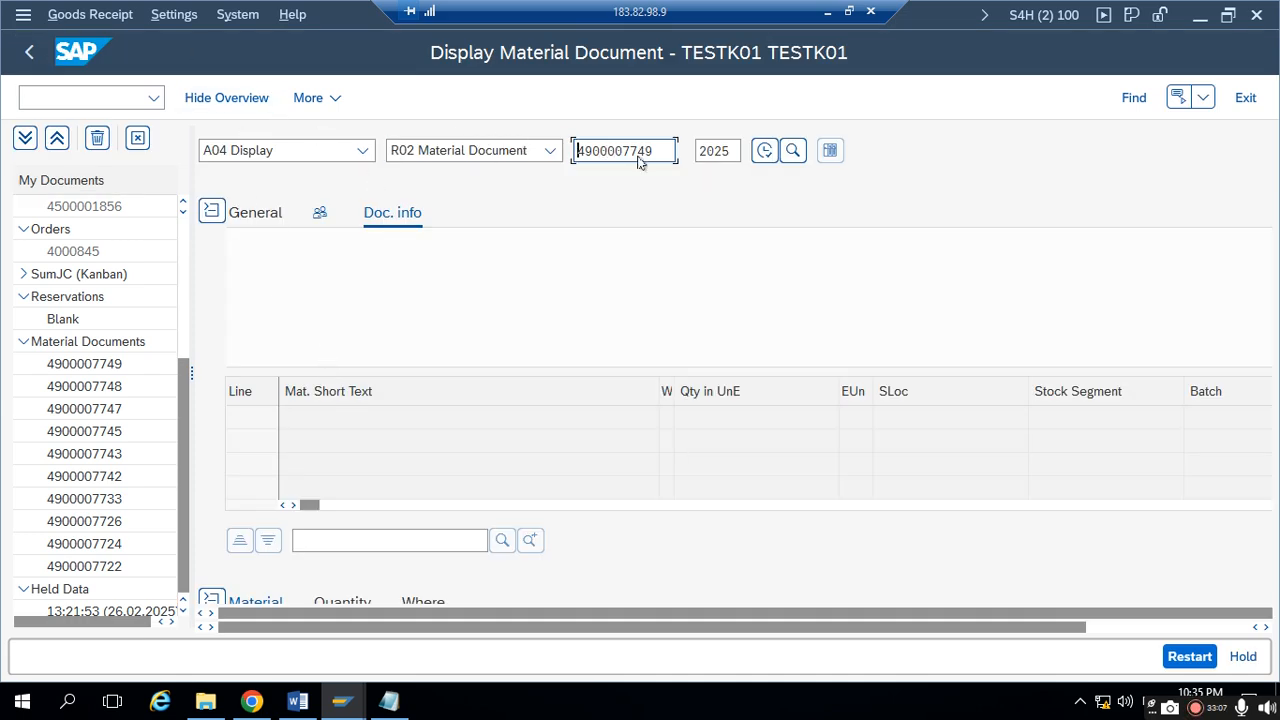
- Display the copied material document in MIGO and close the document overview
{"action": "double_click", "coordinate": [668, 151]}
{"action": "key", "text": "ctrl+v"}
{"action": "key", "text": "Return"}
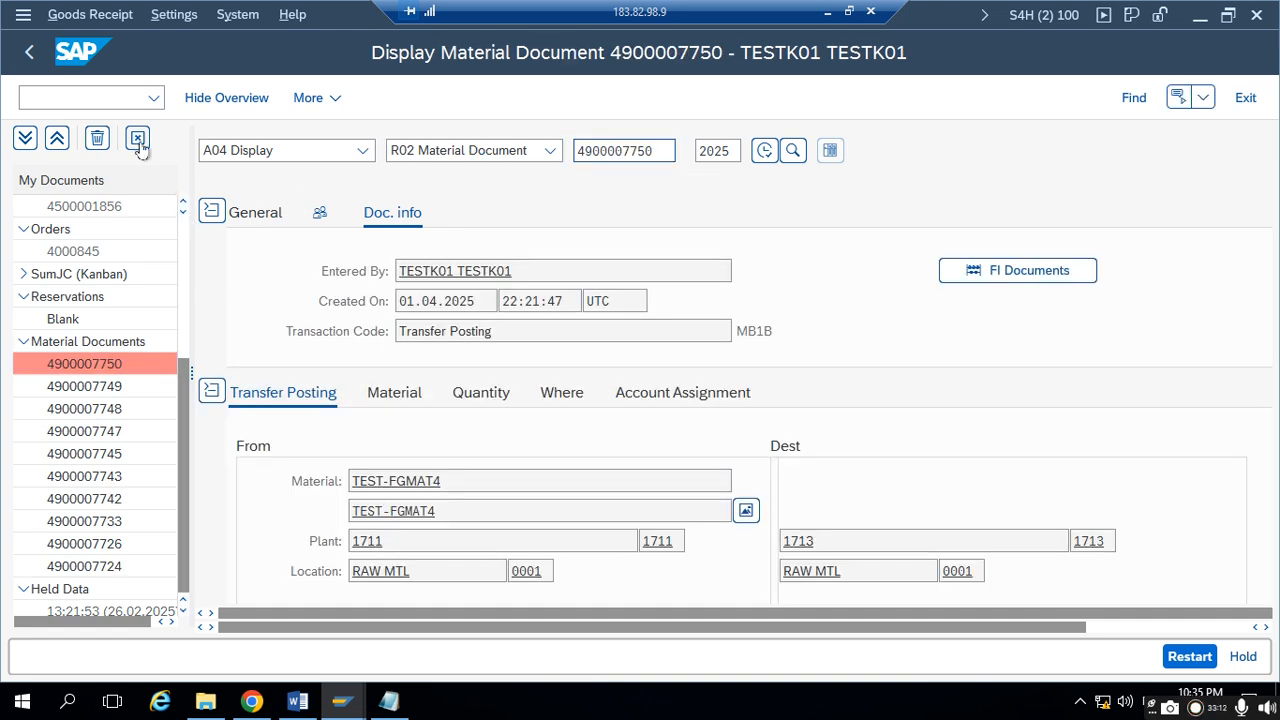
{"action": "left_click", "coordinate": [138, 137]}
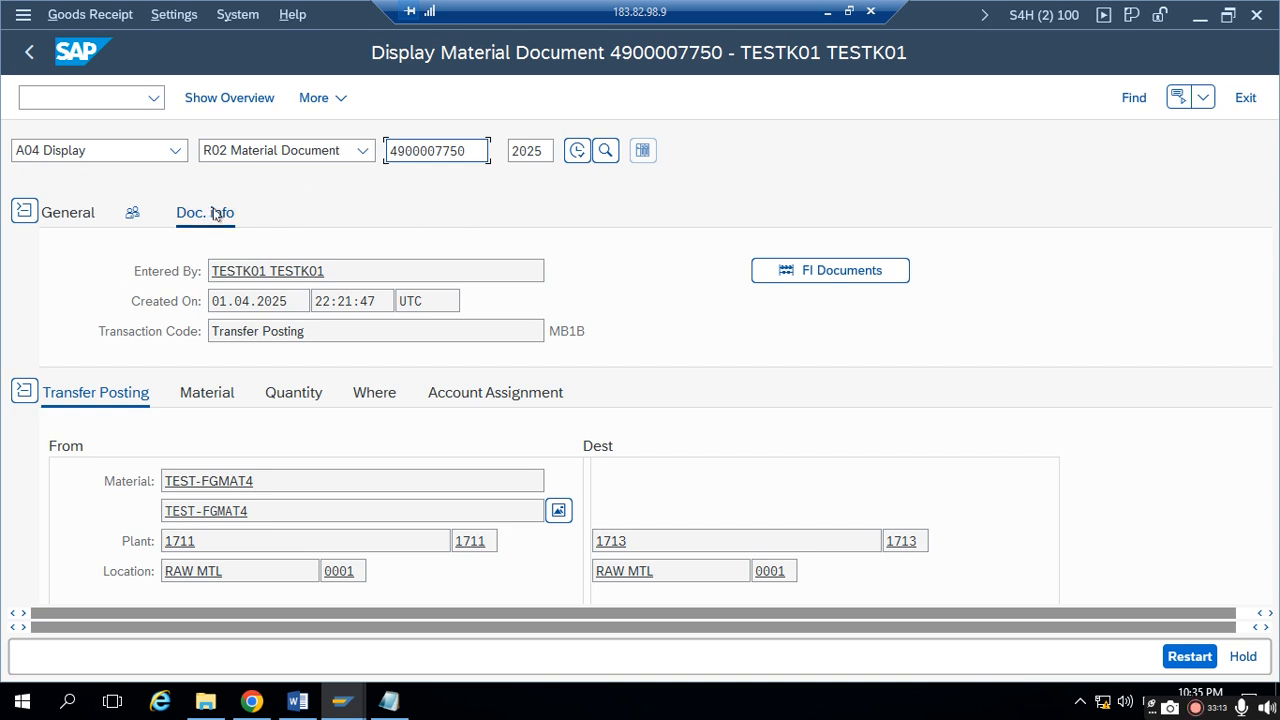
- Open the accounting document of the material document and apply the ZTEST1 layout to its line items
{"action": "left_click", "coordinate": [882, 276]}
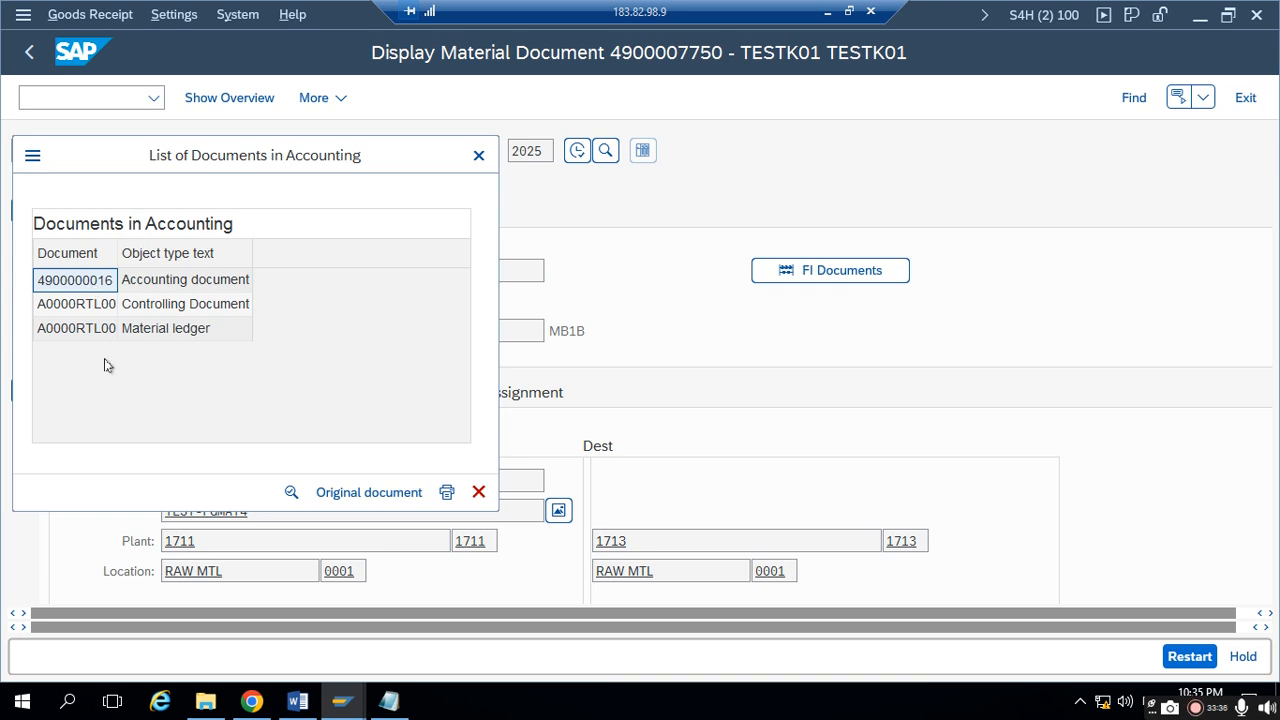
{"action": "left_click", "coordinate": [74, 281]}
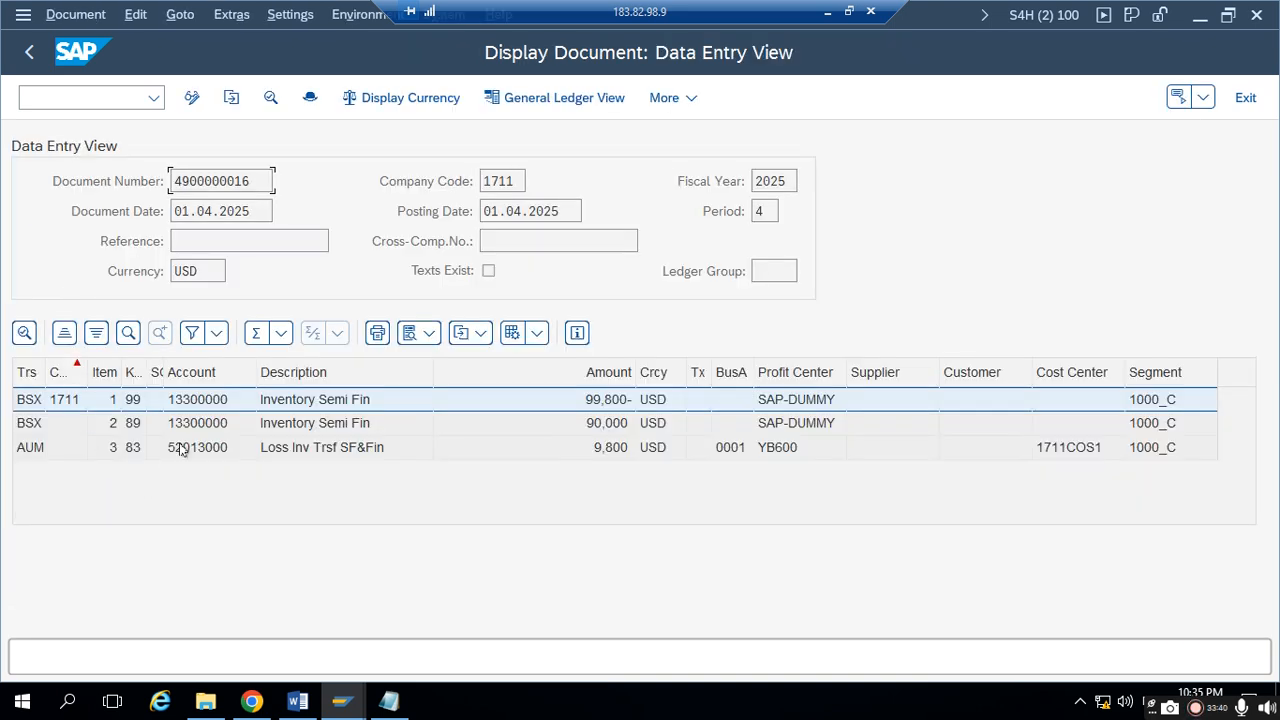
{"action": "left_click", "coordinate": [538, 333]}
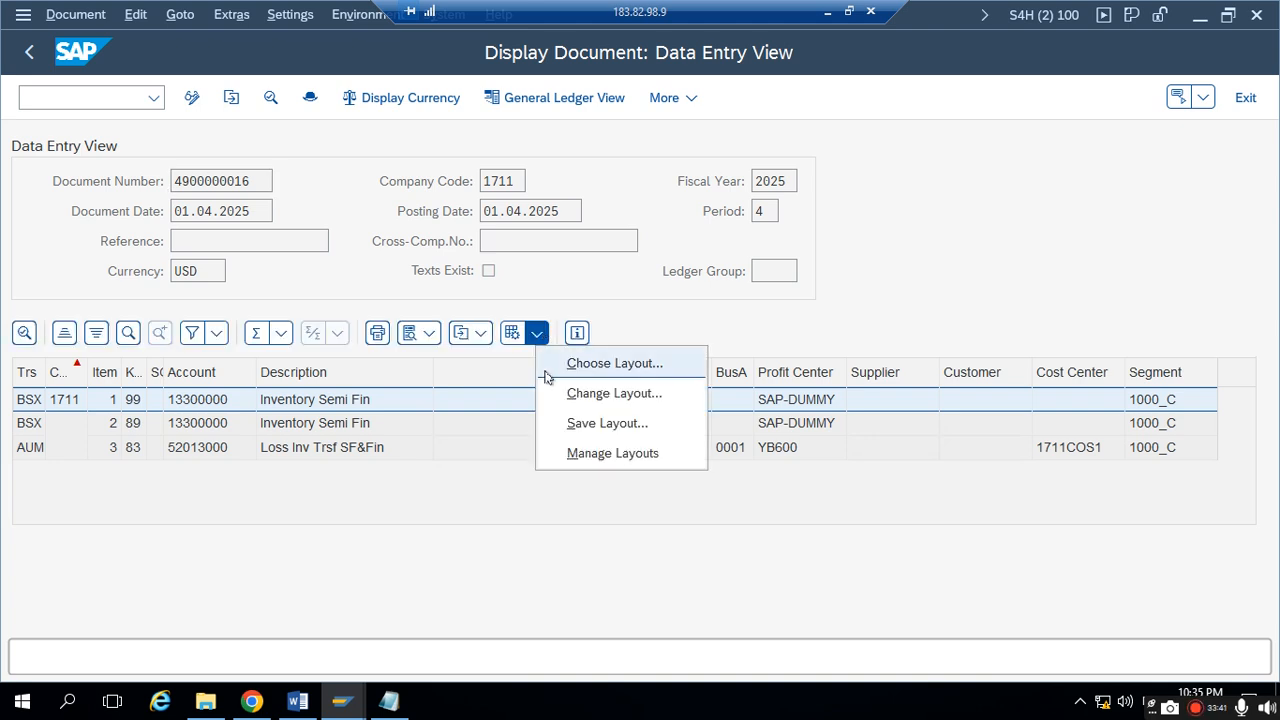
{"action": "left_click", "coordinate": [552, 368]}
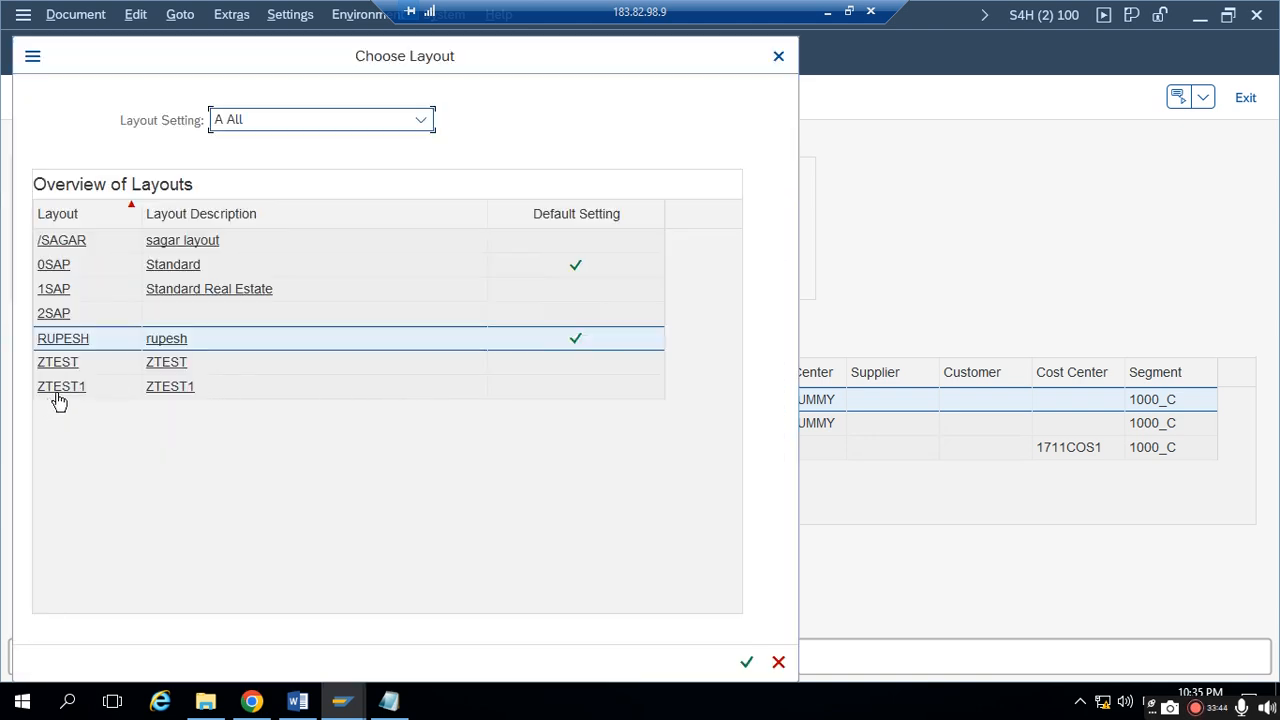
{"action": "double_click", "coordinate": [57, 387]}
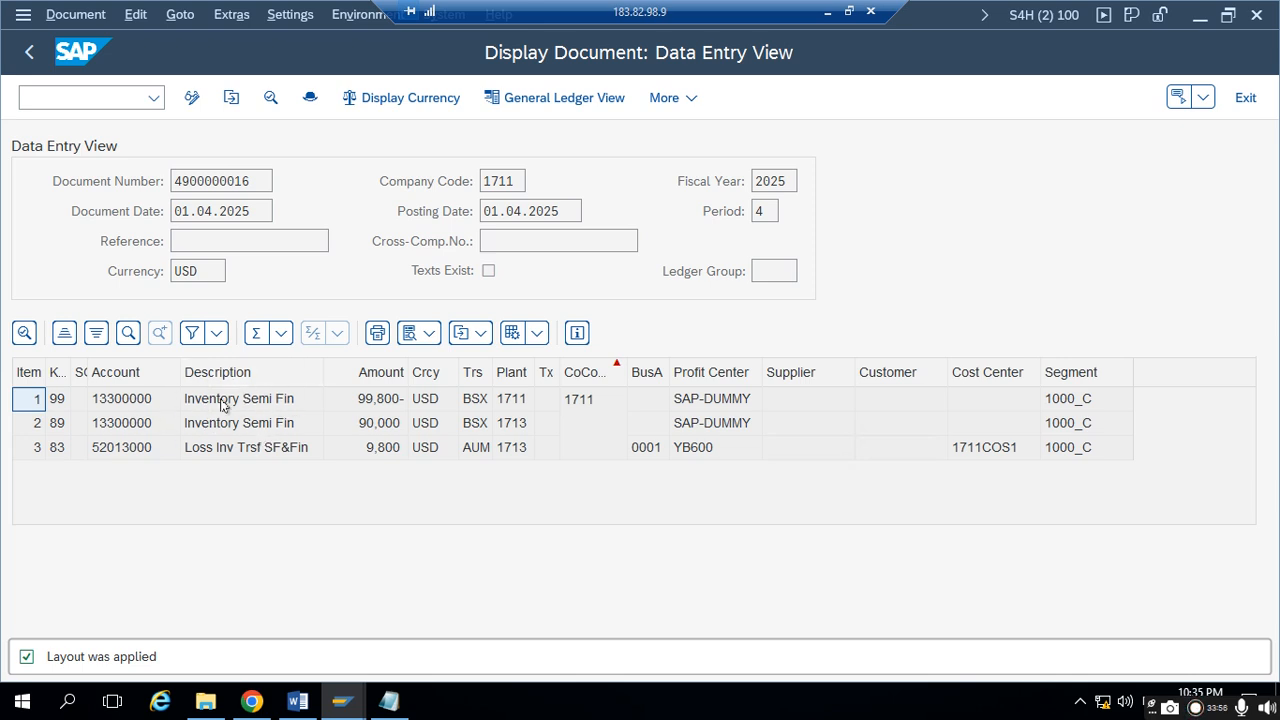
{"action": "left_click", "coordinate": [165, 407]}
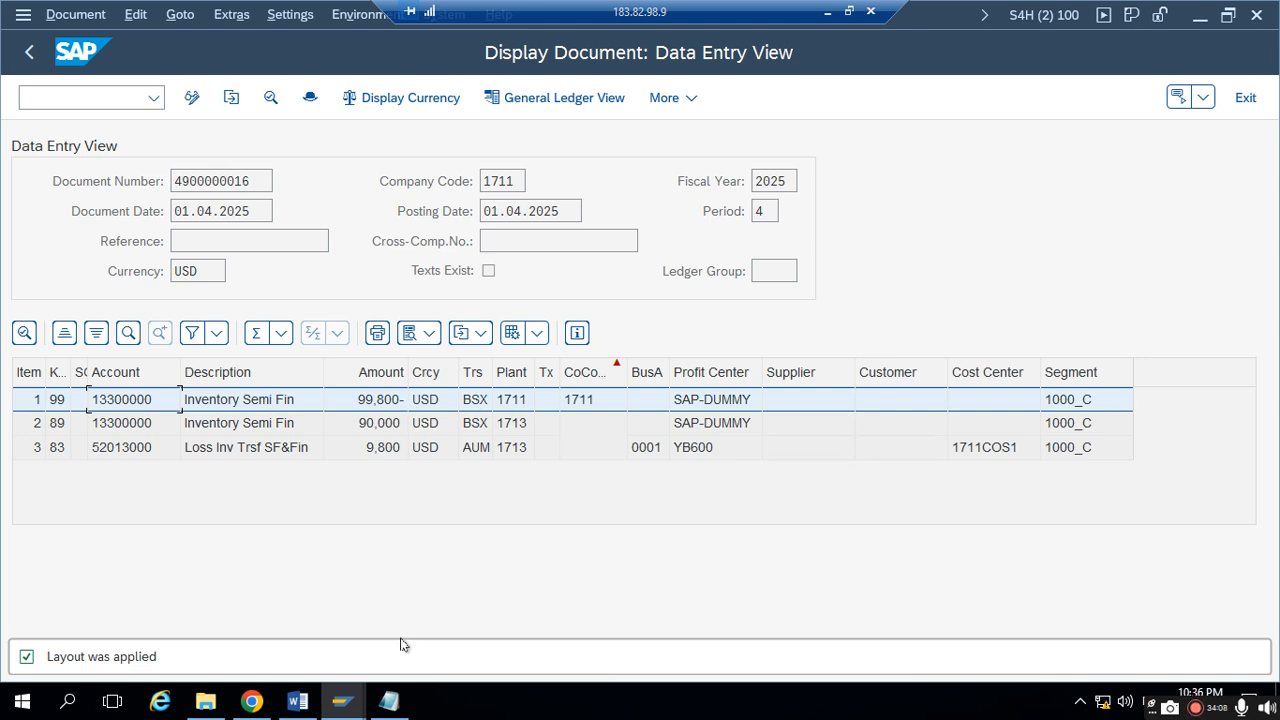
- Return to Notepad and start a line reading "Supplying stock with" below the material document note
{"action": "left_click", "coordinate": [389, 701]}
{"action": "left_click", "coordinate": [421, 416]}
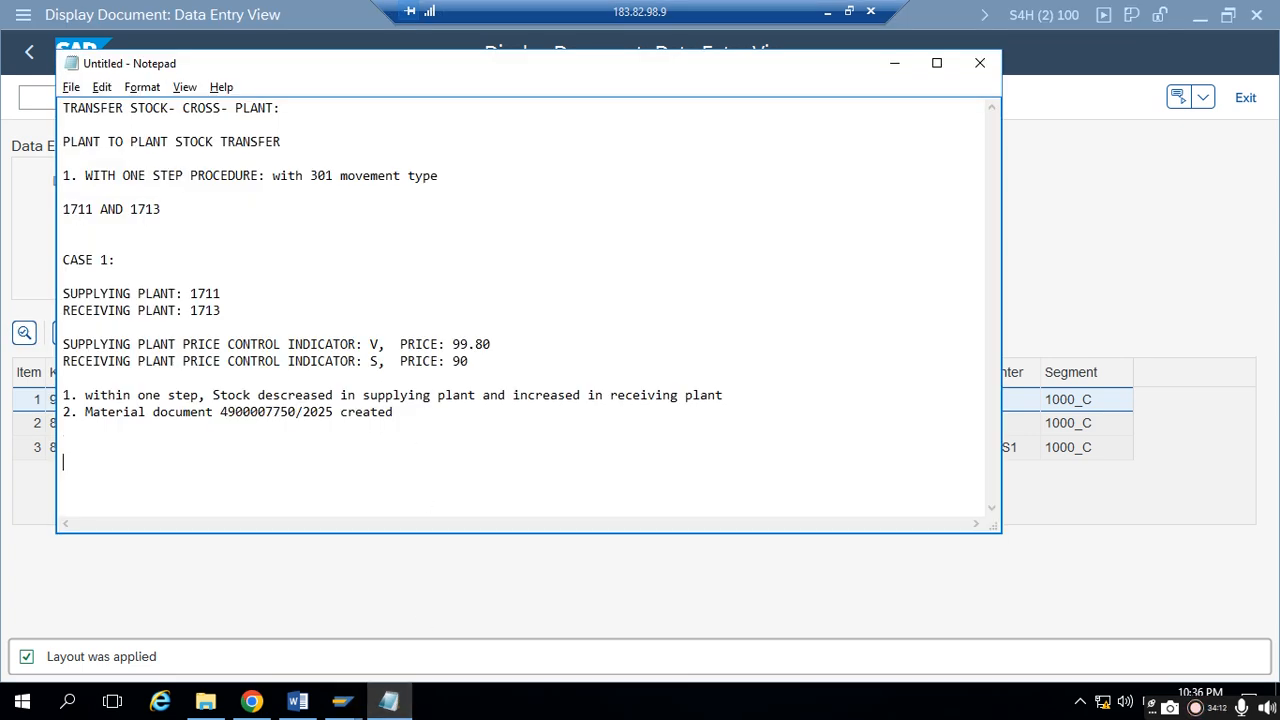
{"action": "type", "text": "Supplying stock "}
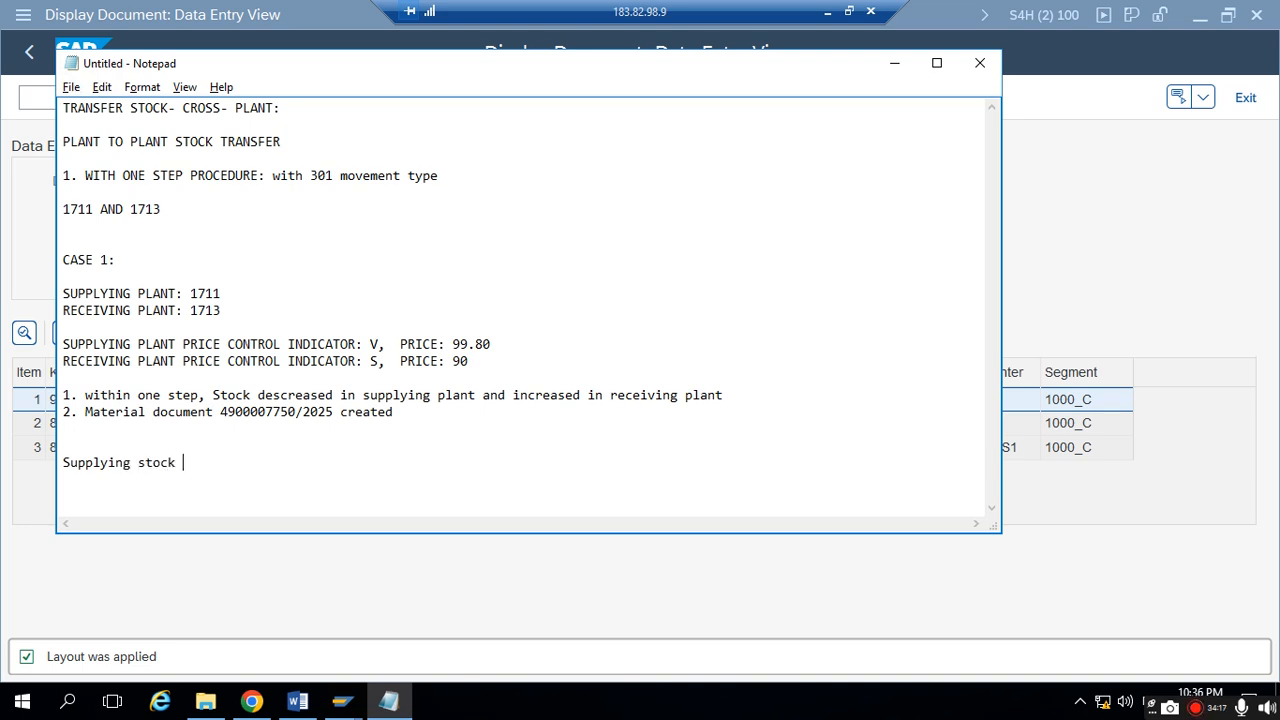
{"action": "type", "text": "value"}
{"action": "type", "text": "with"}
{"action": "key", "text": "BackSpace"}
{"action": "key", "text": "BackSpace"}
{"action": "key", "text": "BackSpace"}
{"action": "key", "text": "BackSpace"}
{"action": "key", "text": "BackSpace"}
{"action": "key", "text": "BackSpace"}
{"action": "type", "text": "ith"}
- Switch to Word and review the Case 1 stock value formulas and the Case 2 price conditions
{"action": "left_click", "coordinate": [297, 701]}
{"action": "scroll", "coordinate": [451, 457], "scroll_direction": "down", "scroll_amount": 2}
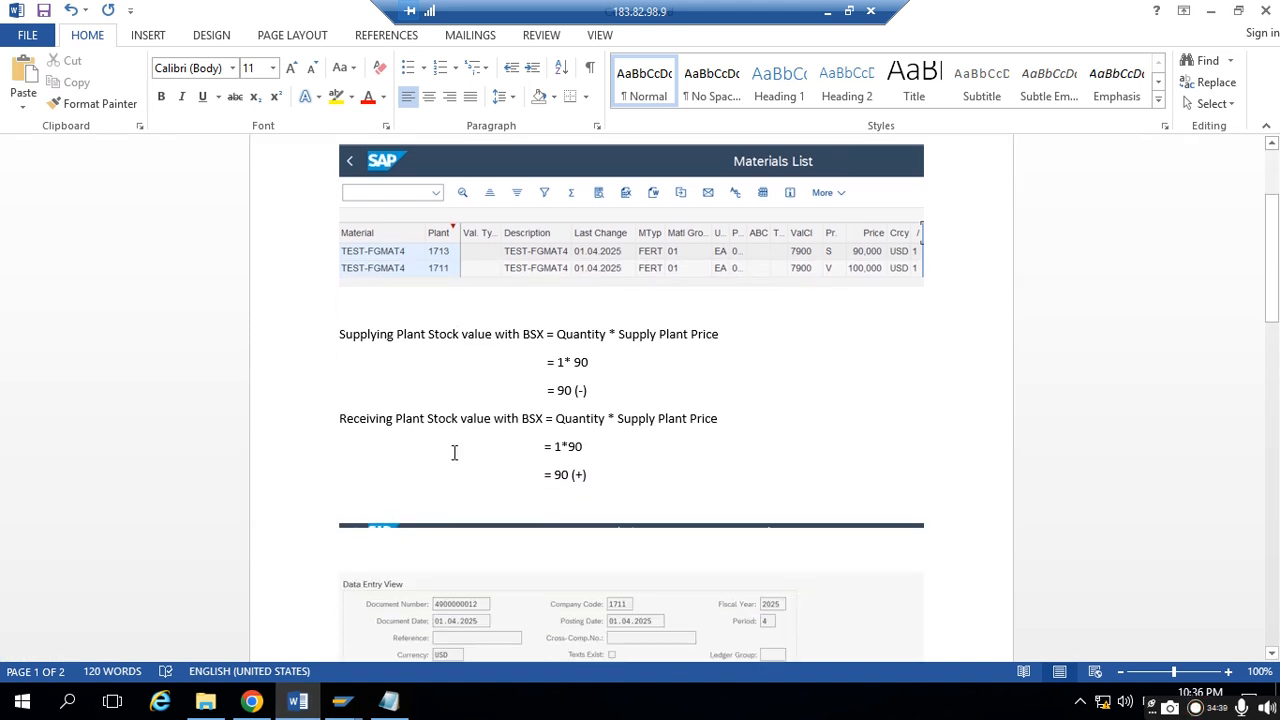
{"action": "scroll", "coordinate": [442, 385], "scroll_direction": "down", "scroll_amount": 3}
{"action": "scroll", "coordinate": [440, 388], "scroll_direction": "down", "scroll_amount": 3}
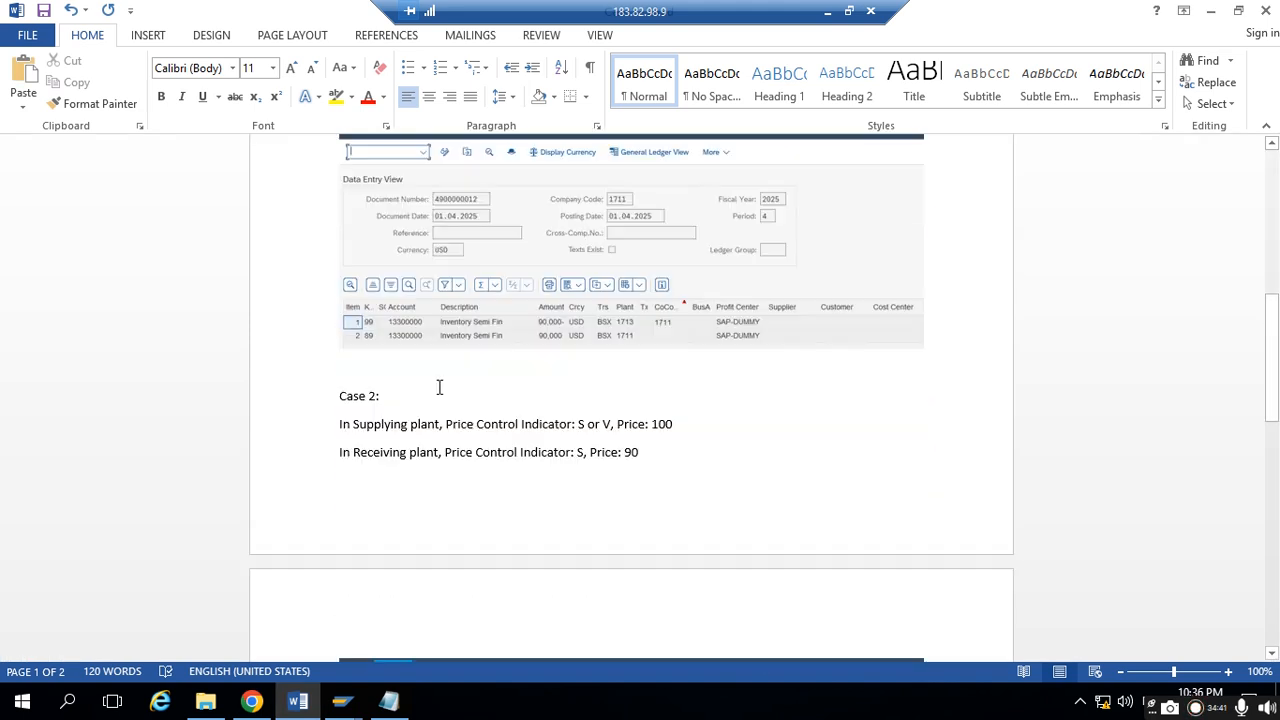
{"action": "scroll", "coordinate": [437, 380], "scroll_direction": "up", "scroll_amount": 5}
{"action": "scroll", "coordinate": [435, 385], "scroll_direction": "up", "scroll_amount": 4}
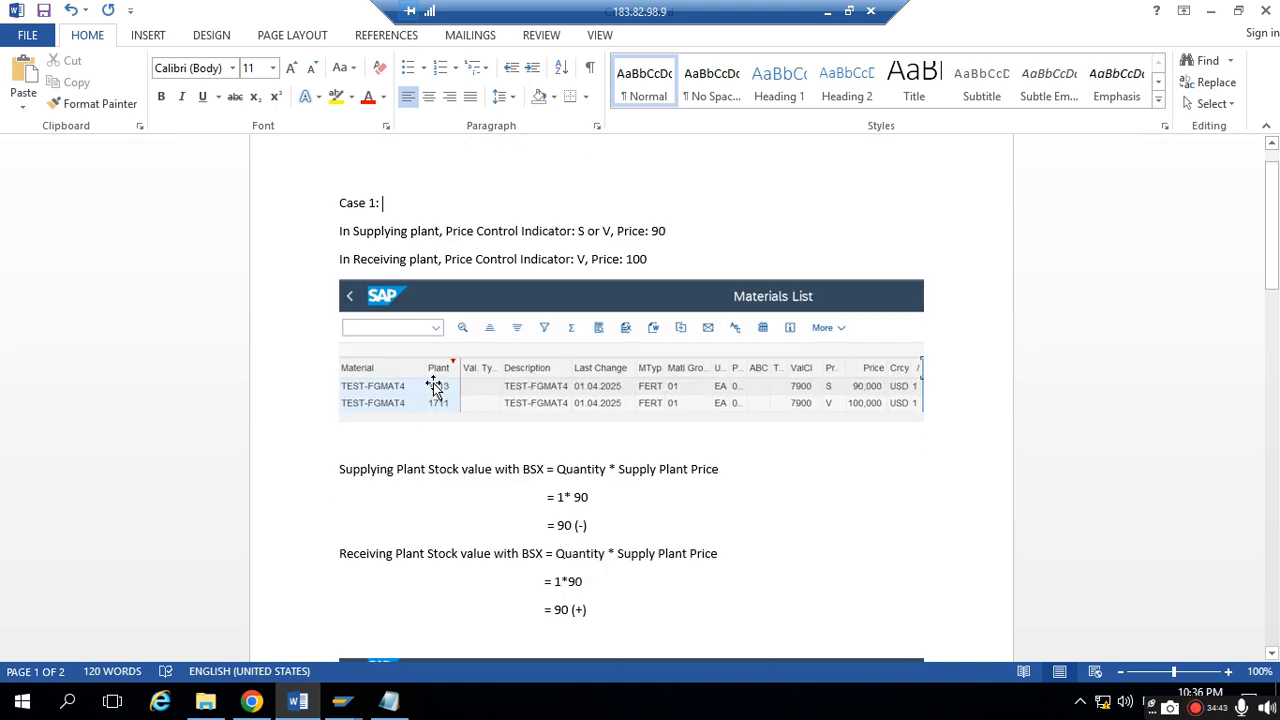
{"action": "scroll", "coordinate": [435, 388], "scroll_direction": "down", "scroll_amount": 2}
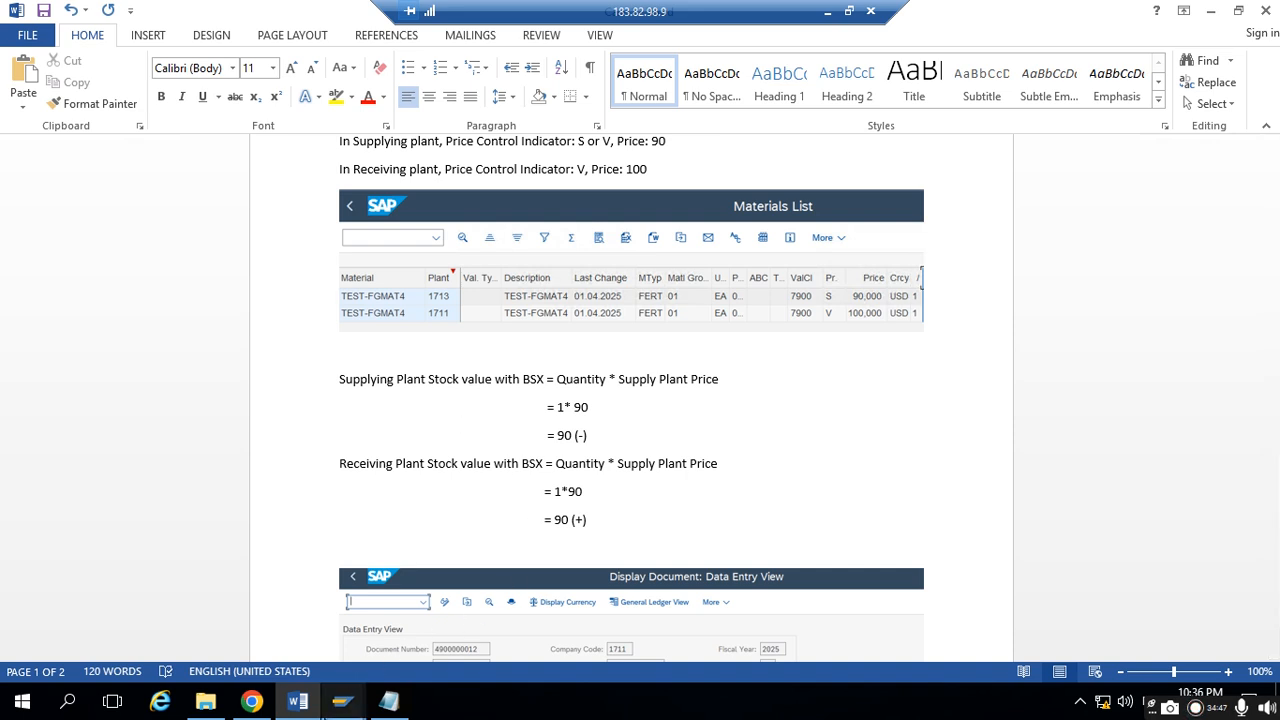
- Append BSX to the supplying stock line in Notepad and check the plant 1711 item in SAP's accounting document
{"action": "left_click", "coordinate": [389, 701]}
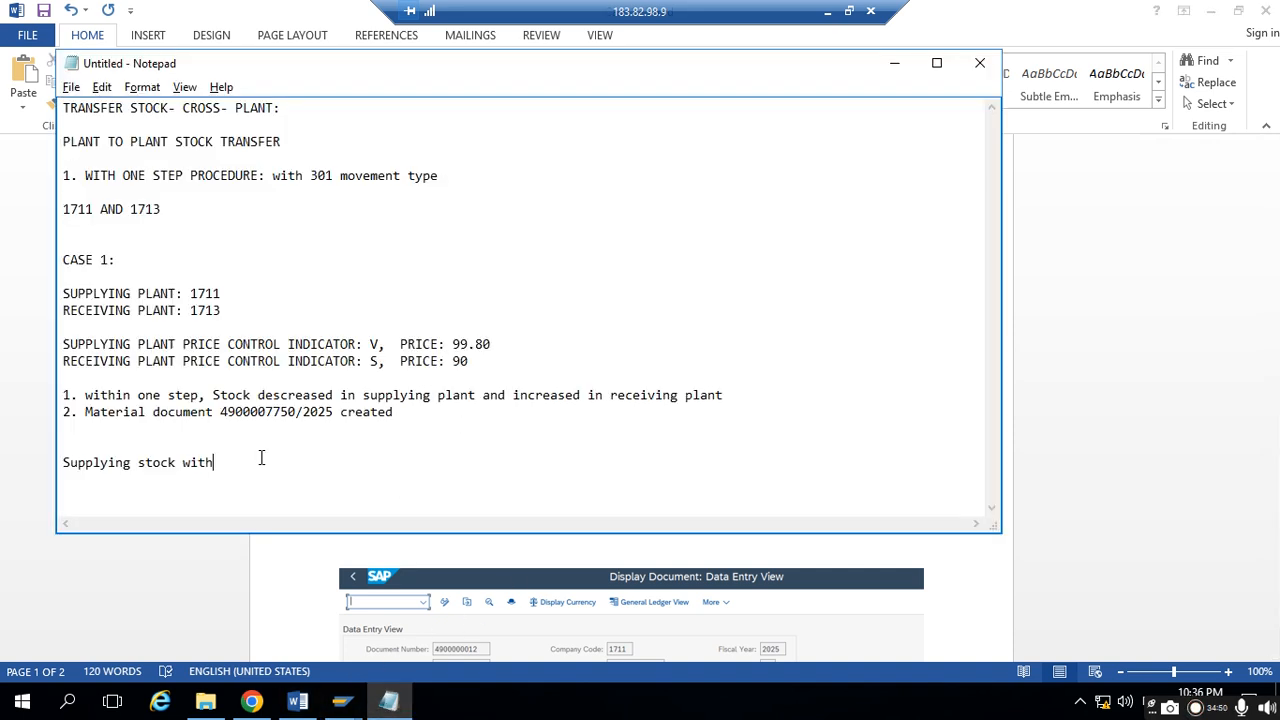
{"action": "type", "text": "BS"}
{"action": "mouse_move", "coordinate": [342, 701]}
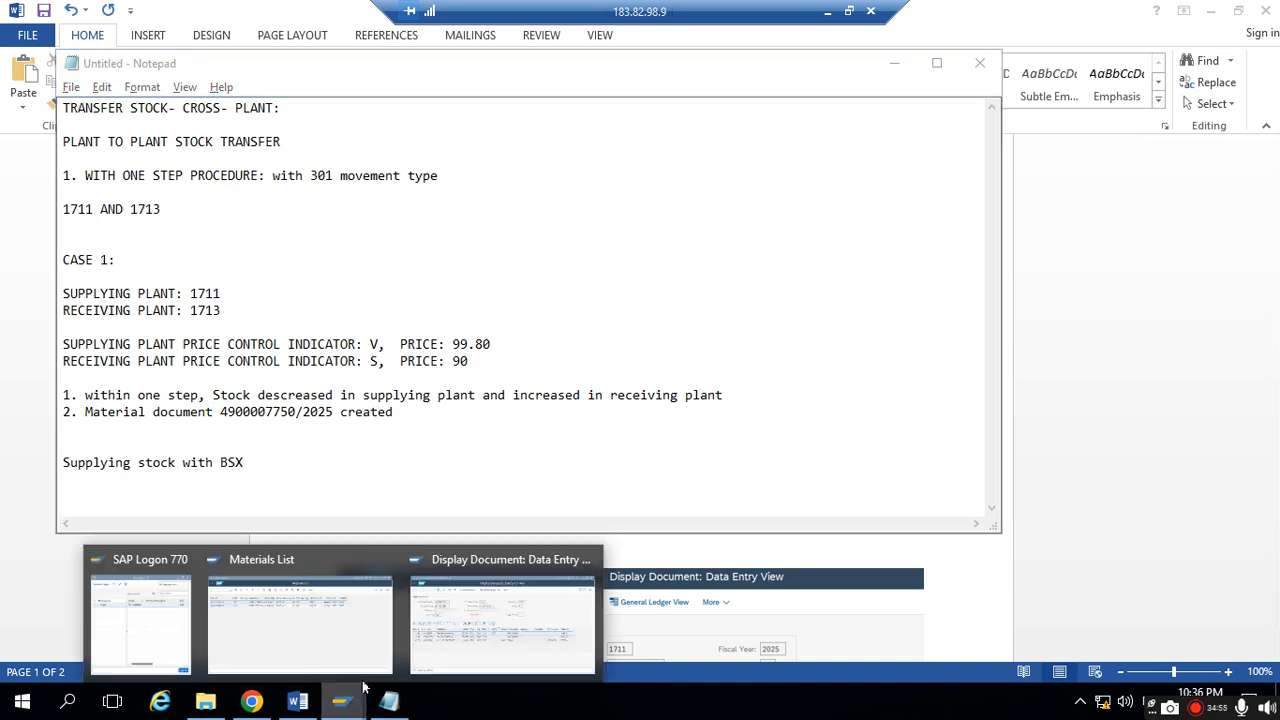
{"action": "left_click", "coordinate": [568, 600]}
{"action": "left_click", "coordinate": [386, 402]}
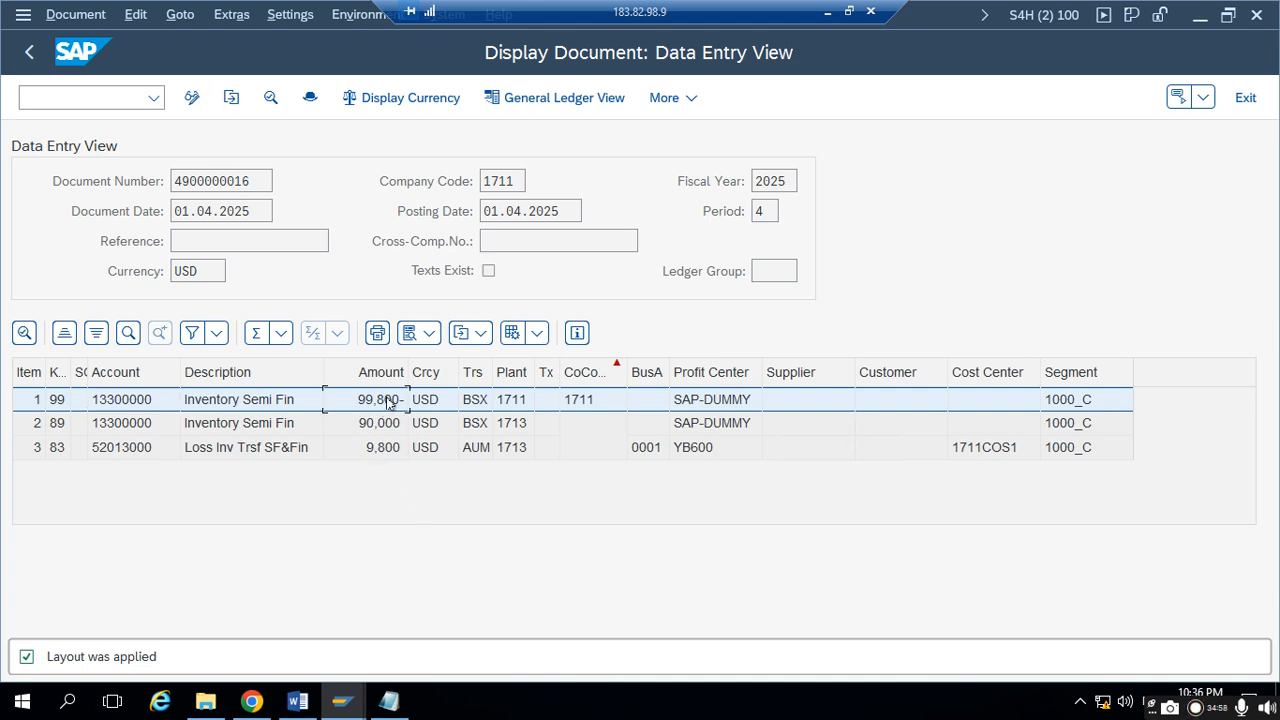
{"action": "left_click", "coordinate": [152, 408]}
- Return to Notepad and extend the supplying stock line with the formula "= Qty* Supply plant price"
{"action": "left_click", "coordinate": [389, 701]}
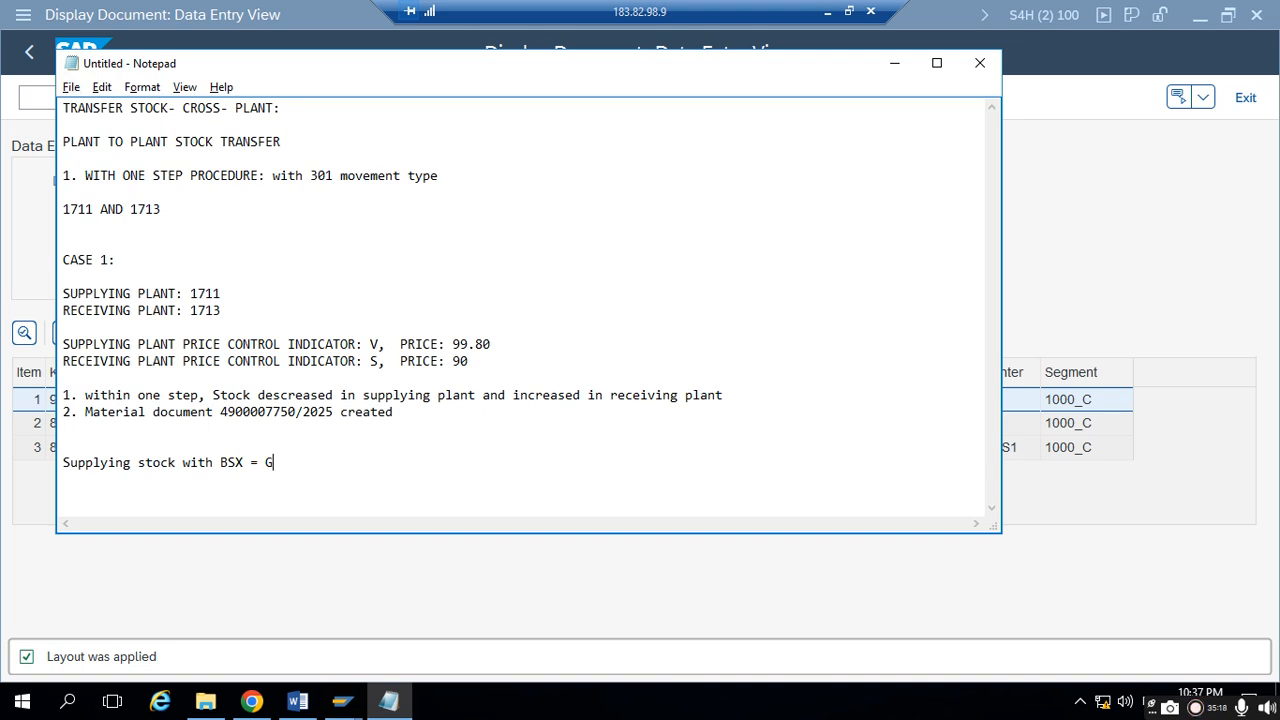
{"action": "type", "text": "I Qt"}
{"action": "key", "text": "BackSpace"}
{"action": "key", "text": "BackSpace"}
{"action": "key", "text": "BackSpace"}
{"action": "type", "text": "ty* Supply plant price"}
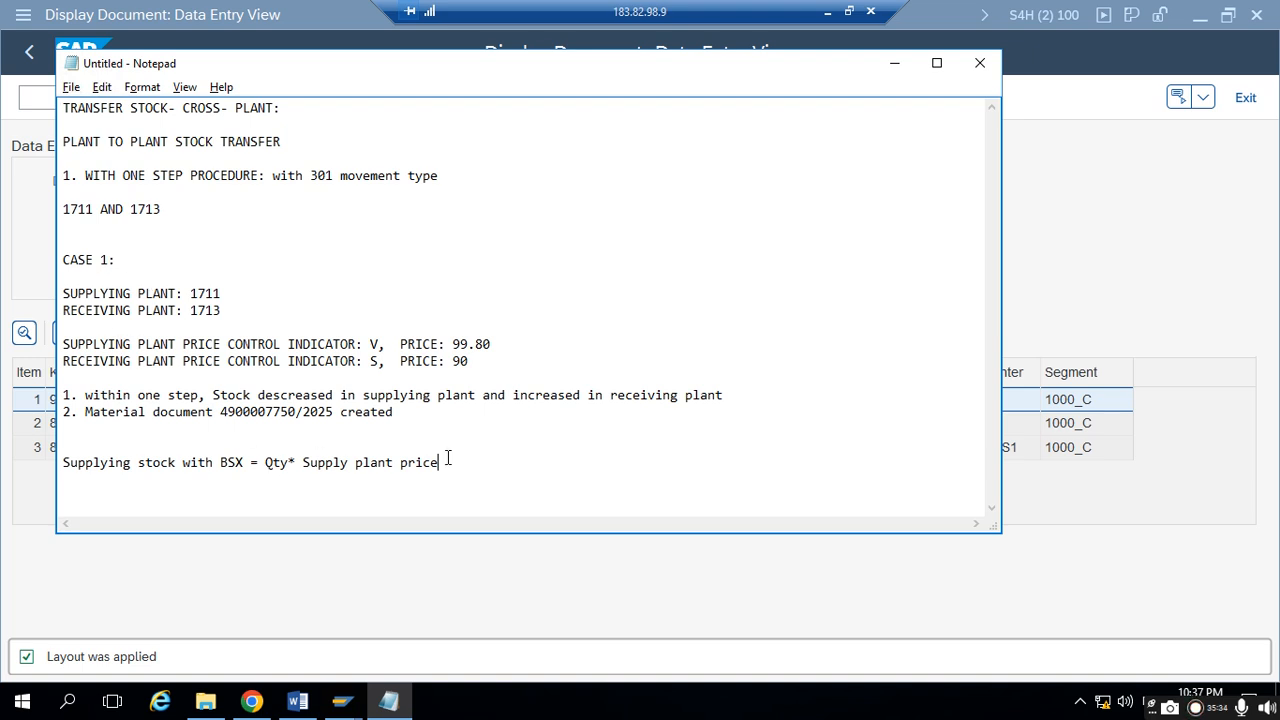
- Complete the supplying stock line with the calculation "= 1*99.80 = 99.80 (-)"
{"action": "type", "text": "= 1*"}
{"action": "left_click_drag", "start_coordinate": [498, 343], "coordinate": [413, 345]}
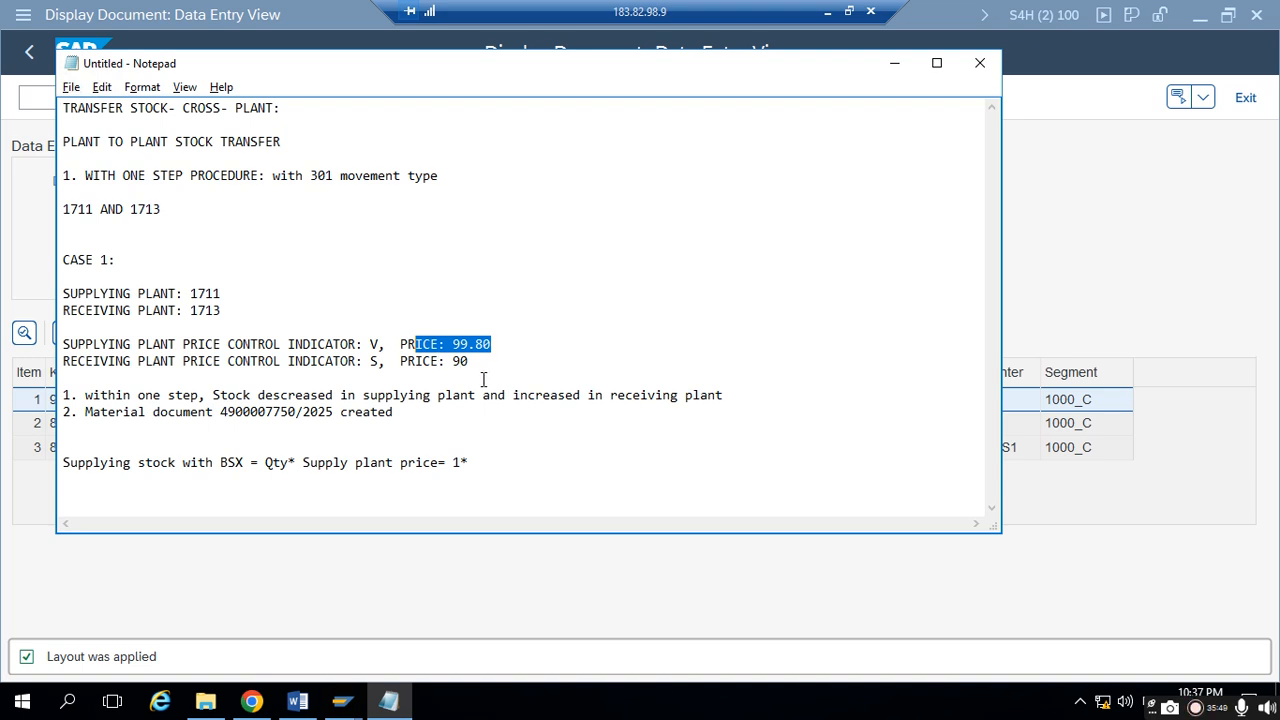
{"action": "left_click", "coordinate": [476, 460]}
{"action": "type", "text": "99.80"}
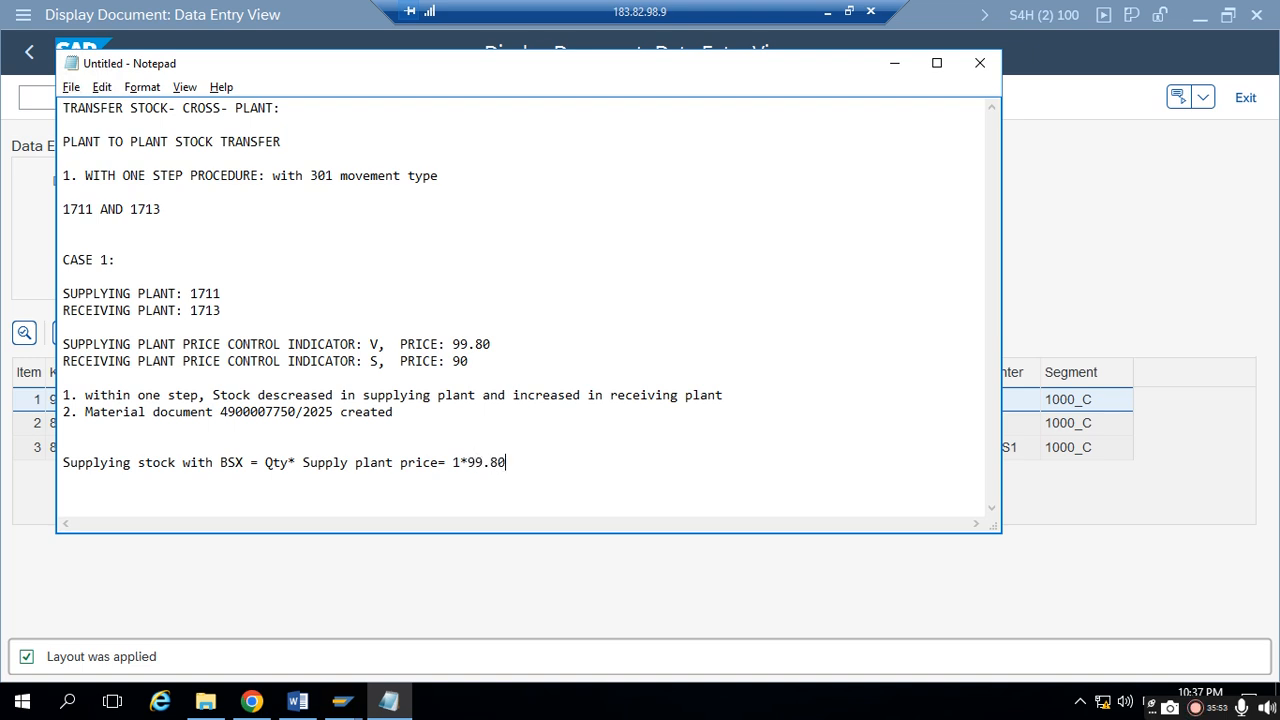
{"action": "type", "text": " ="}
{"action": "type", "text": " 99"}
{"action": "type", "text": ".80"}
{"action": "type", "text": " (-"}
{"action": "type", "text": ") "}
{"action": "type", "text": "Receiving"}
{"action": "type", "text": " plant"}
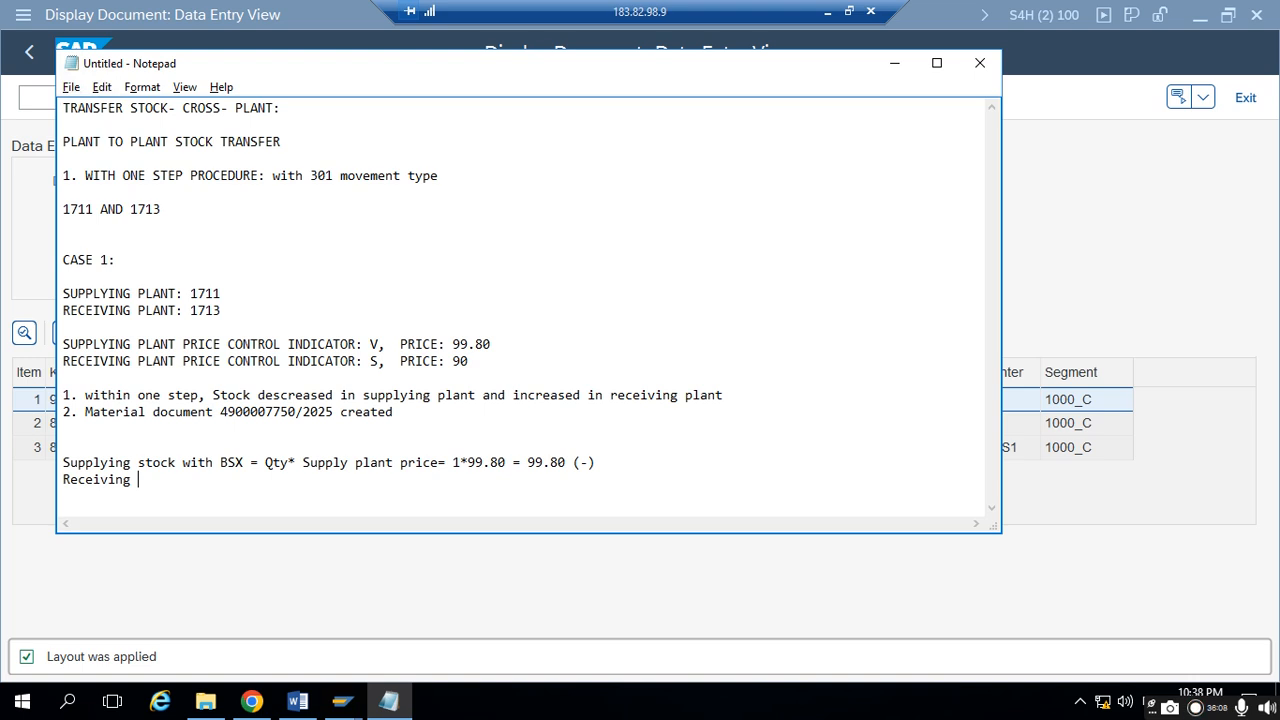
- Start a new line reading "Receiving stock with" below the supplying stock calculation
{"action": "key", "text": "BackSpace"}
{"action": "key", "text": "BackSpace"}
{"action": "key", "text": "BackSpace"}
{"action": "key", "text": "BackSpace"}
{"action": "key", "text": "BackSpace"}
{"action": "type", "text": "stock wi"}
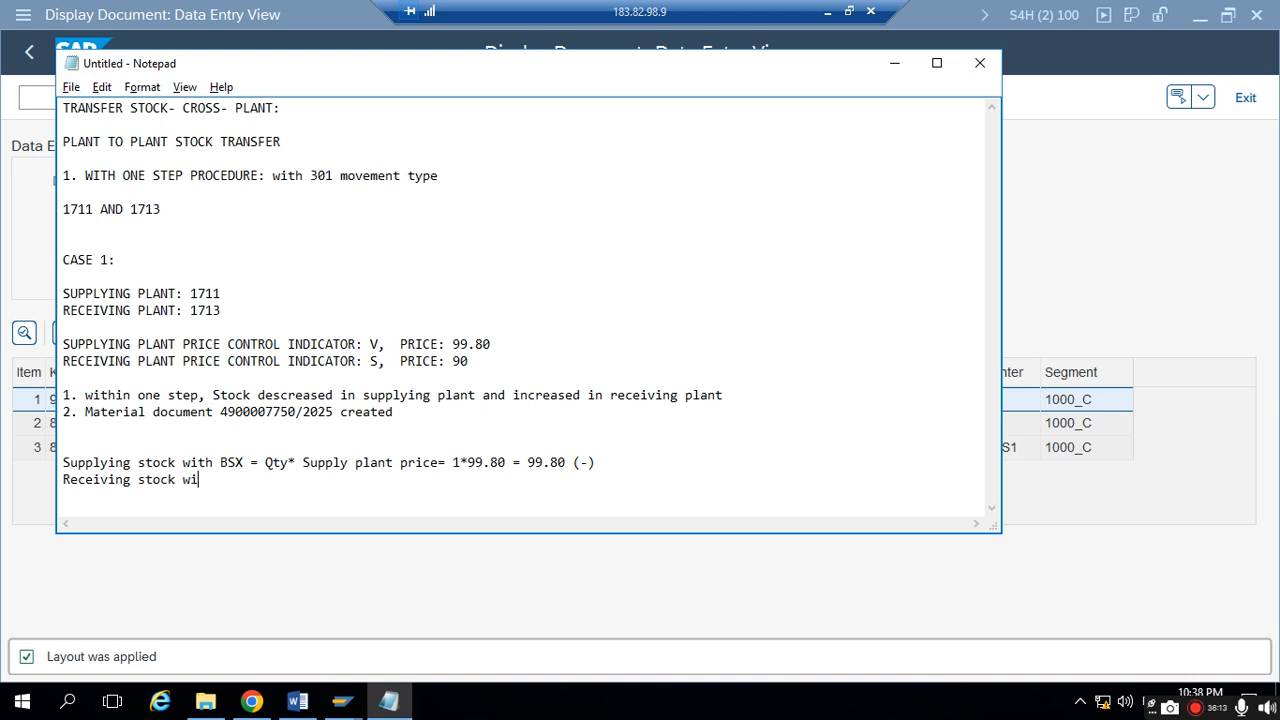
{"action": "type", "text": "th"}
- Insert "value" after "stock" in both lines, add BSX to the receiving line and delete the stray "va"
{"action": "left_click", "coordinate": [176, 462]}
{"action": "type", "text": "value"}
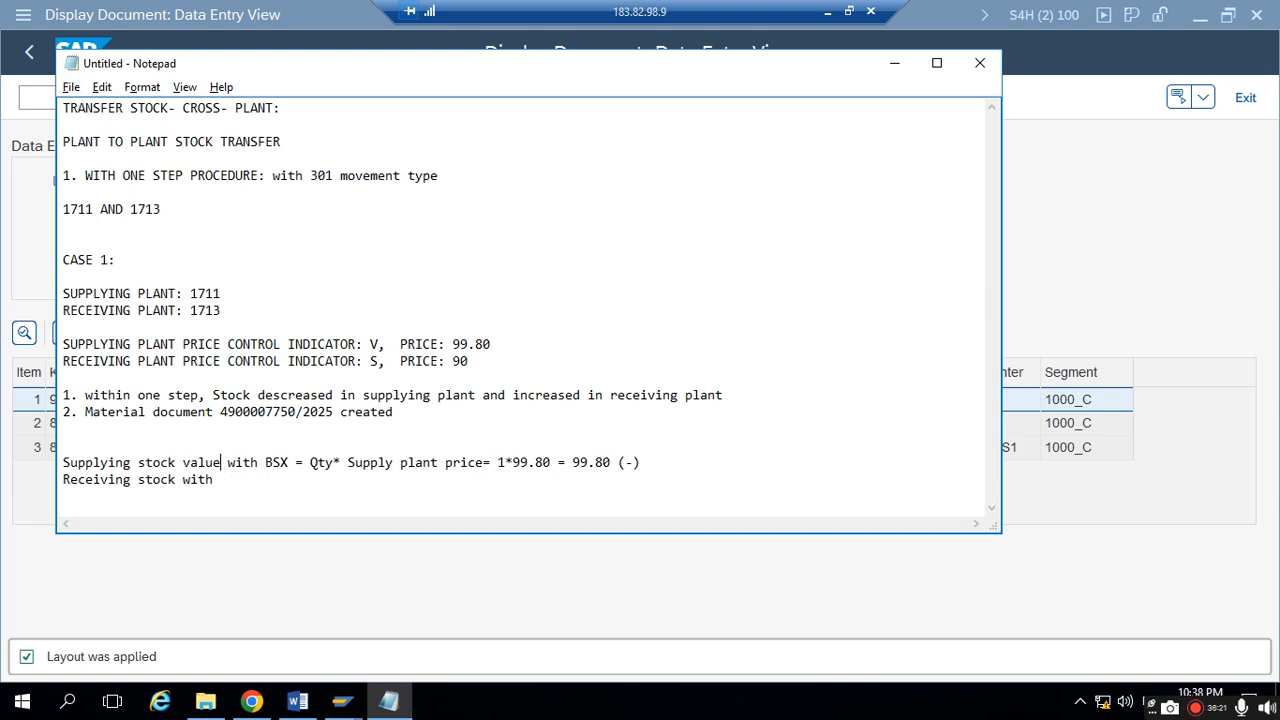
{"action": "key", "text": "Left"}
{"action": "key", "text": "Left"}
{"action": "type", "text": "va"}
{"action": "key", "text": "Left"}
{"action": "key", "text": "Left"}
{"action": "type", "text": "value with"}
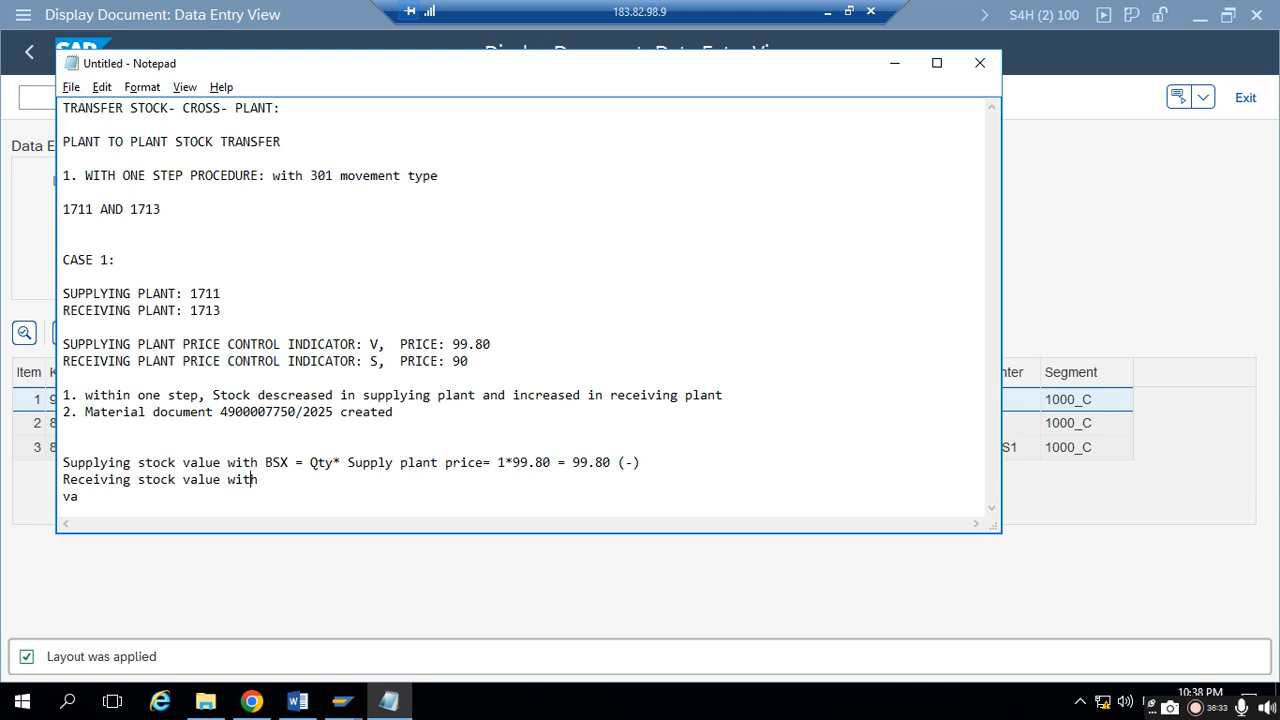
{"action": "type", "text": " BSX"}
{"action": "left_click_drag", "start_coordinate": [98, 505], "coordinate": [20, 508]}
{"action": "key", "text": "BackSpace"}
- Extend the receiving stock line after BSX with "c= Qty* Receing plant price="
{"action": "left_click", "coordinate": [290, 472]}
{"action": "type", "text": "c= Qty* REce"}
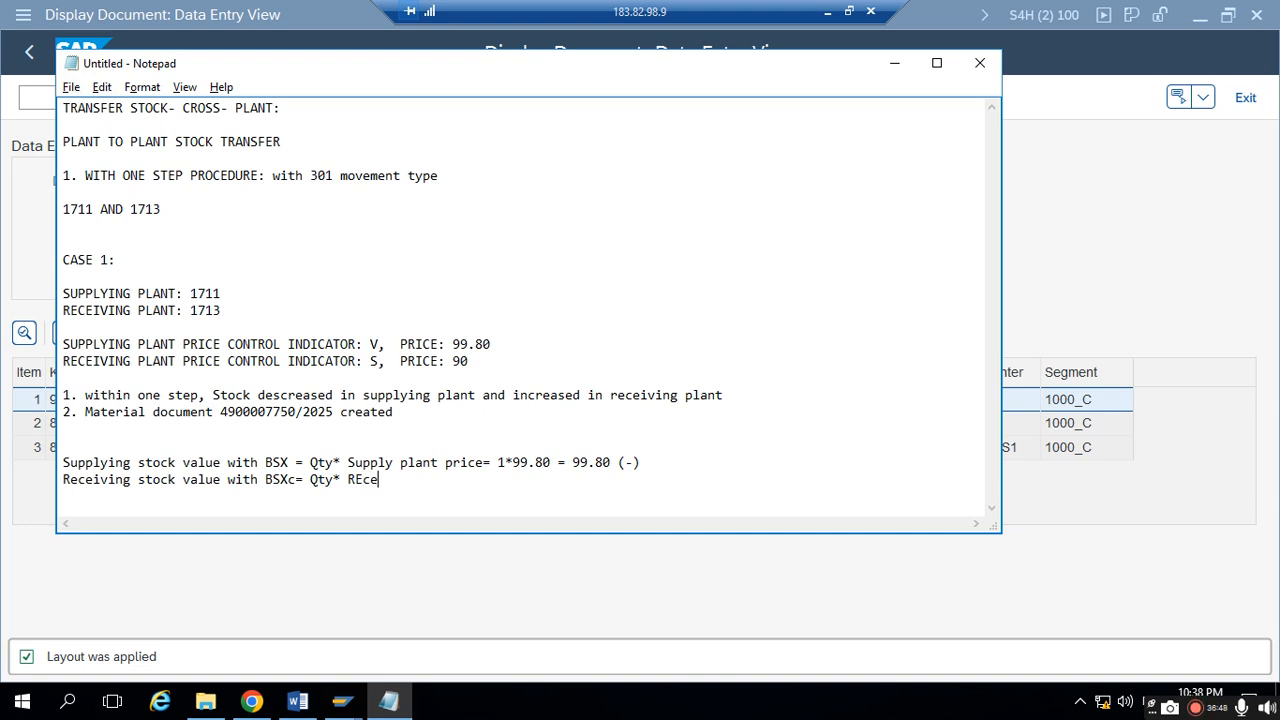
{"action": "key", "text": "BackSpace"}
{"action": "key", "text": "BackSpace"}
{"action": "key", "text": "BackSpace"}
{"action": "type", "text": "eceing plant price"}
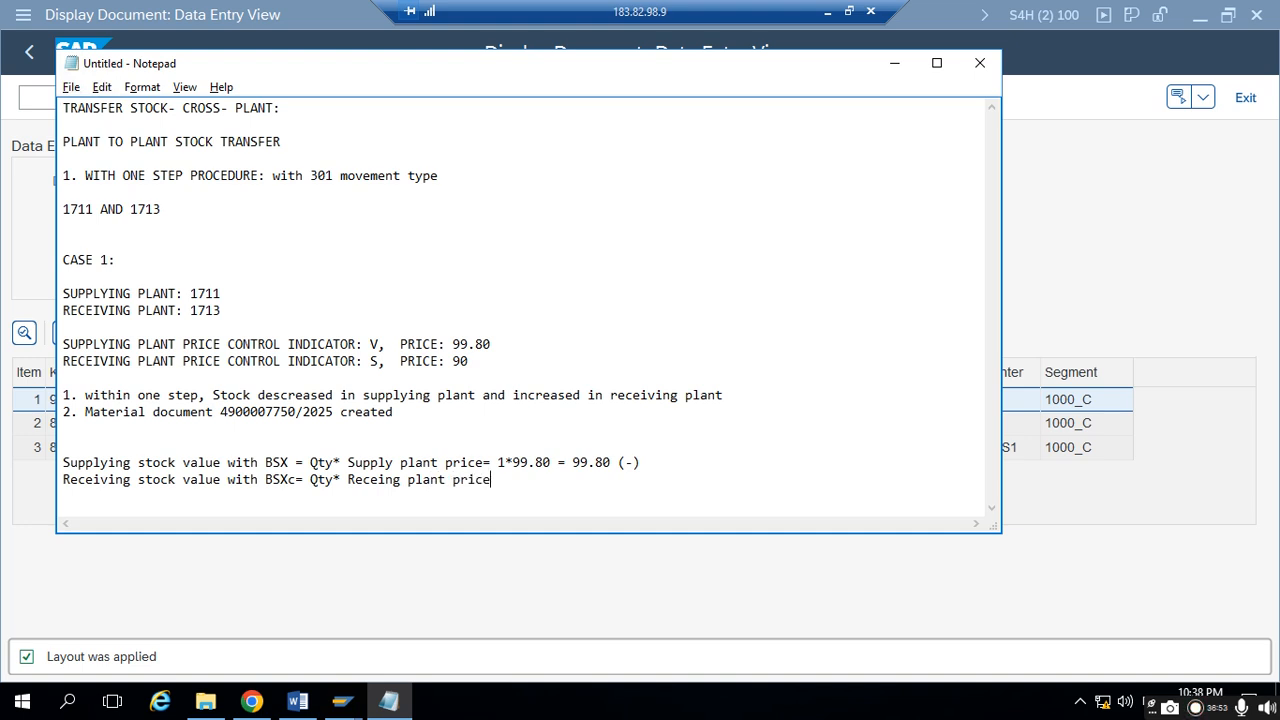
{"action": "type", "text": "="}
- Check the receiving plant's price control note and complete the receiving stock line with "1* 90 = 90 (+)"
{"action": "left_click_drag", "start_coordinate": [364, 366], "coordinate": [381, 365]}
{"action": "left_click_drag", "start_coordinate": [380, 365], "coordinate": [377, 365]}
{"action": "left_click_drag", "start_coordinate": [138, 362], "coordinate": [396, 462]}
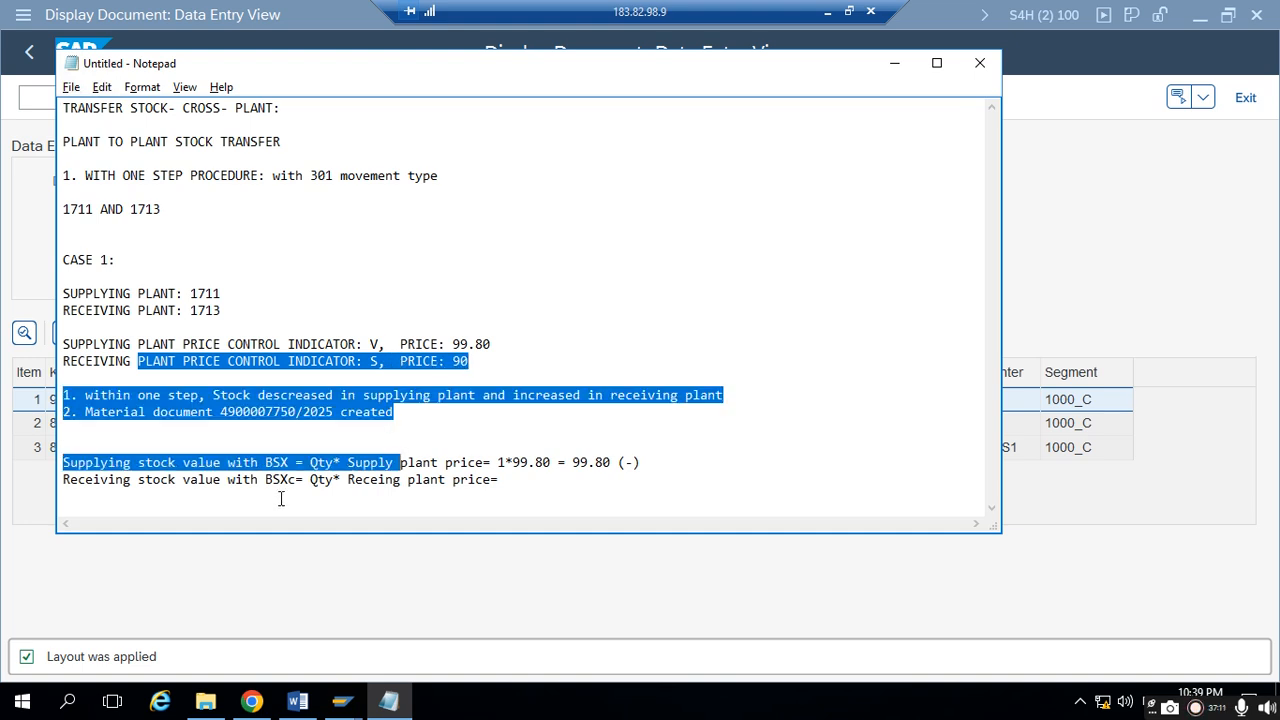
{"action": "left_click", "coordinate": [222, 492]}
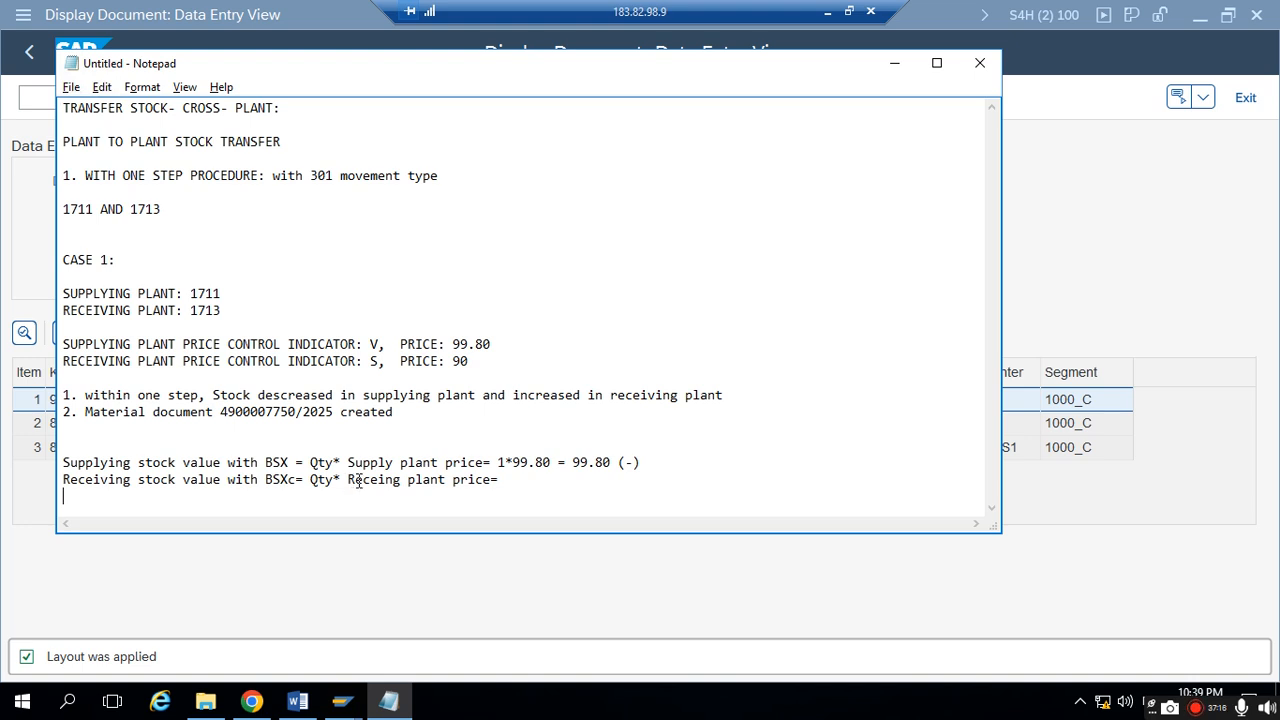
{"action": "key", "text": "BackSpace"}
{"action": "type", "text": "1* 90  = 90 (+)"}
{"action": "key", "text": "Return"}
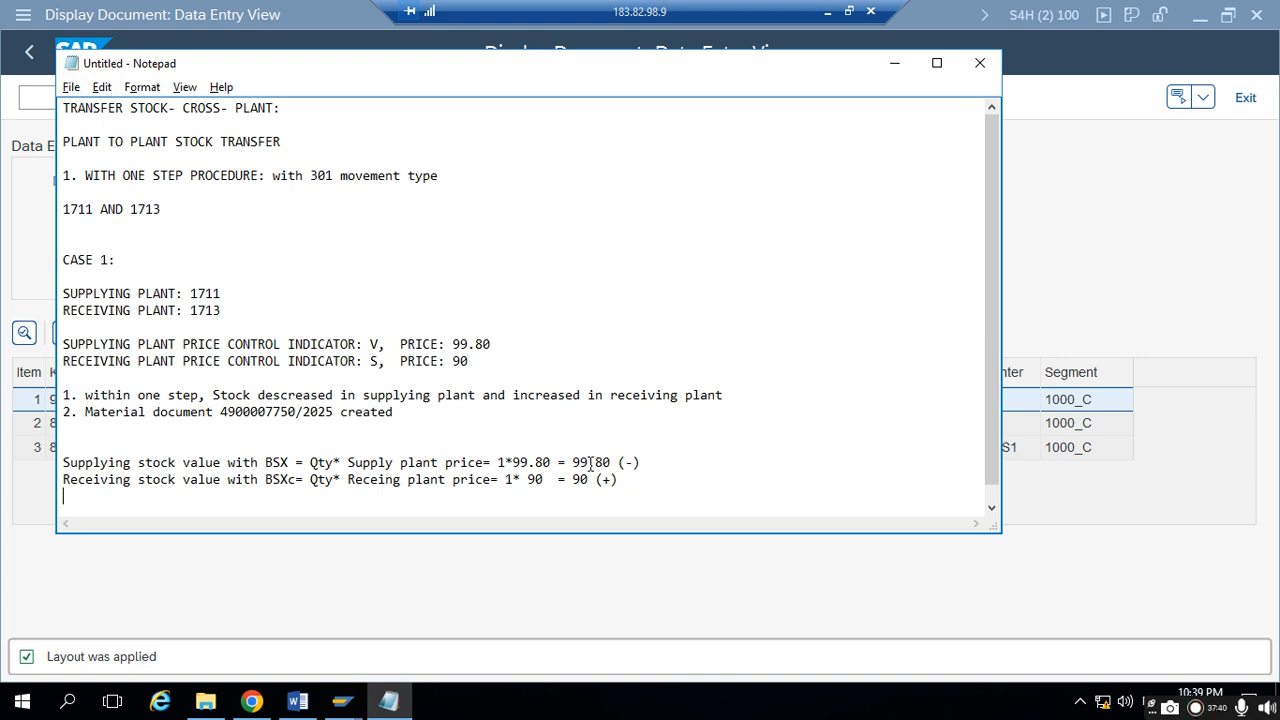
- Add the line "Price differece with AUM = 9.80" below the receiving stock calculation
{"action": "left_click_drag", "start_coordinate": [575, 462], "coordinate": [600, 486]}
{"action": "left_click", "coordinate": [634, 481]}
{"action": "key", "text": "Return"}
{"action": "type", "text": "Pice"}
{"action": "key", "text": "BackSpace"}
{"action": "key", "text": "BackSpace"}
{"action": "key", "text": "BackSpace"}
{"action": "type", "text": "rice differece"}
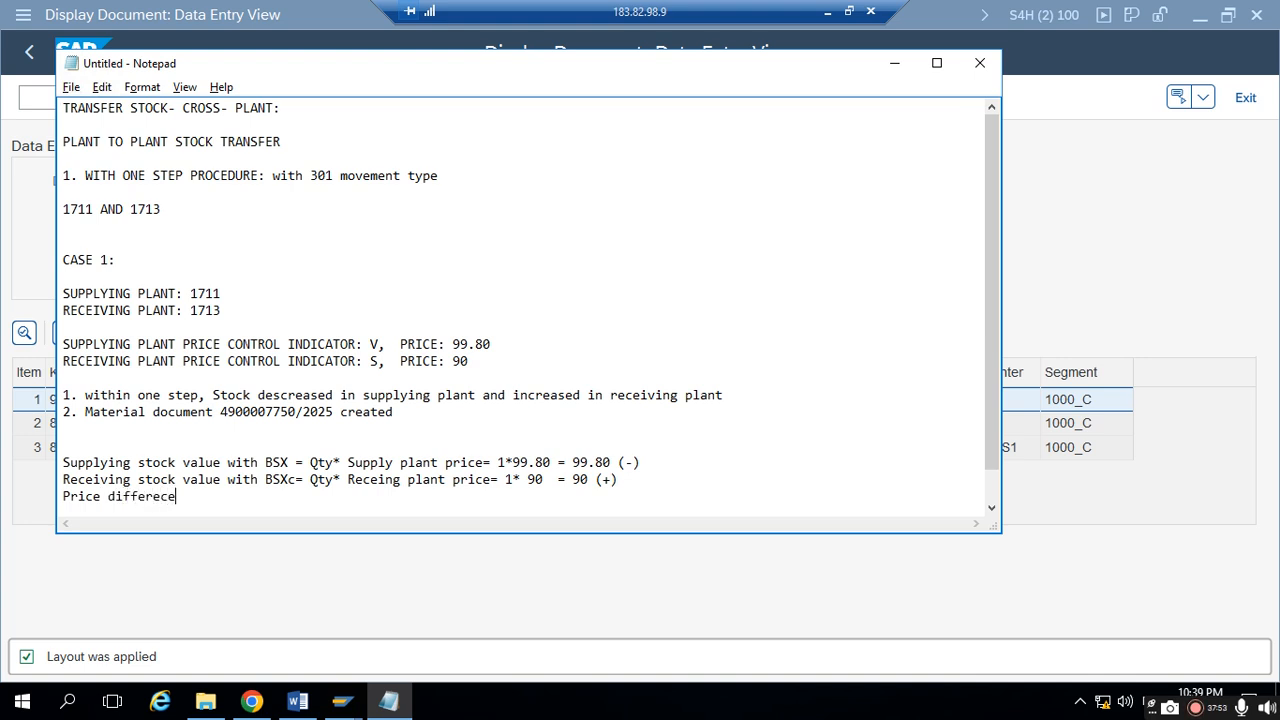
{"action": "type", "text": " with AUM ="}
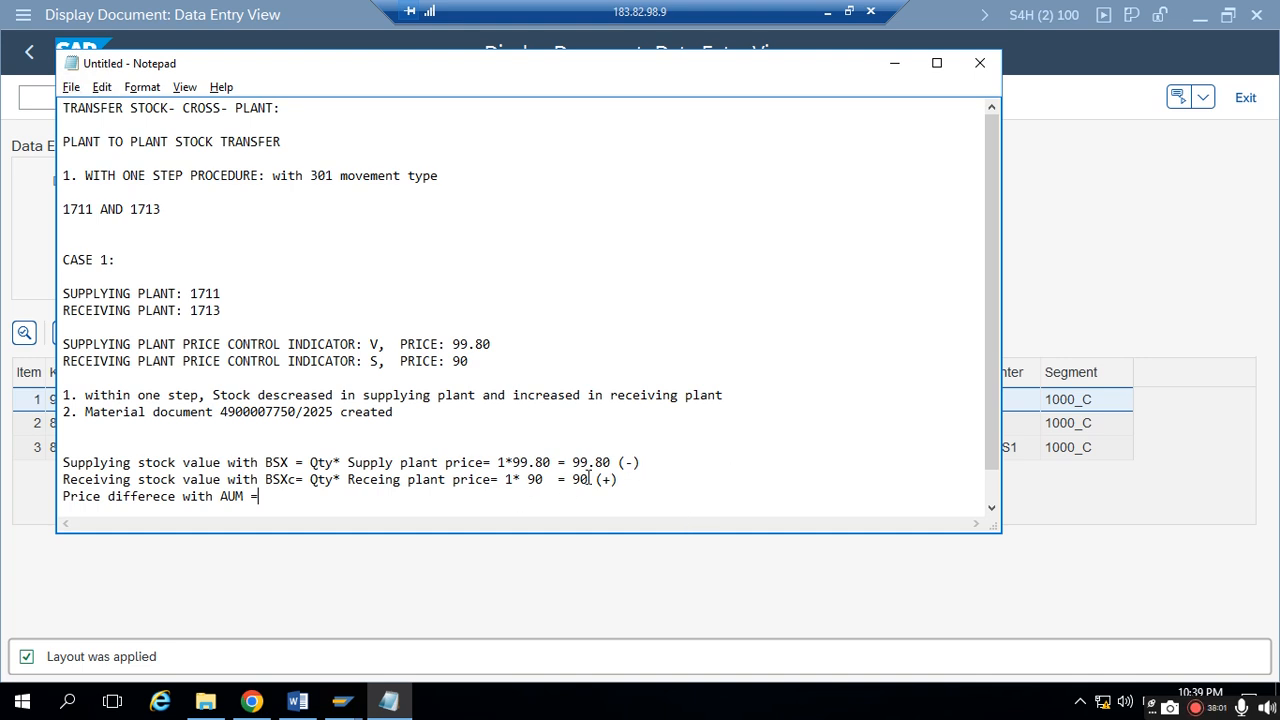
{"action": "type", "text": " 9"}
{"action": "type", "text": "/"}
{"action": "key", "text": "BackSpace"}
{"action": "type", "text": ".80"}
- Minimize Notepad and check the amount of the AUM item in the accounting document
{"action": "left_click", "coordinate": [894, 63]}
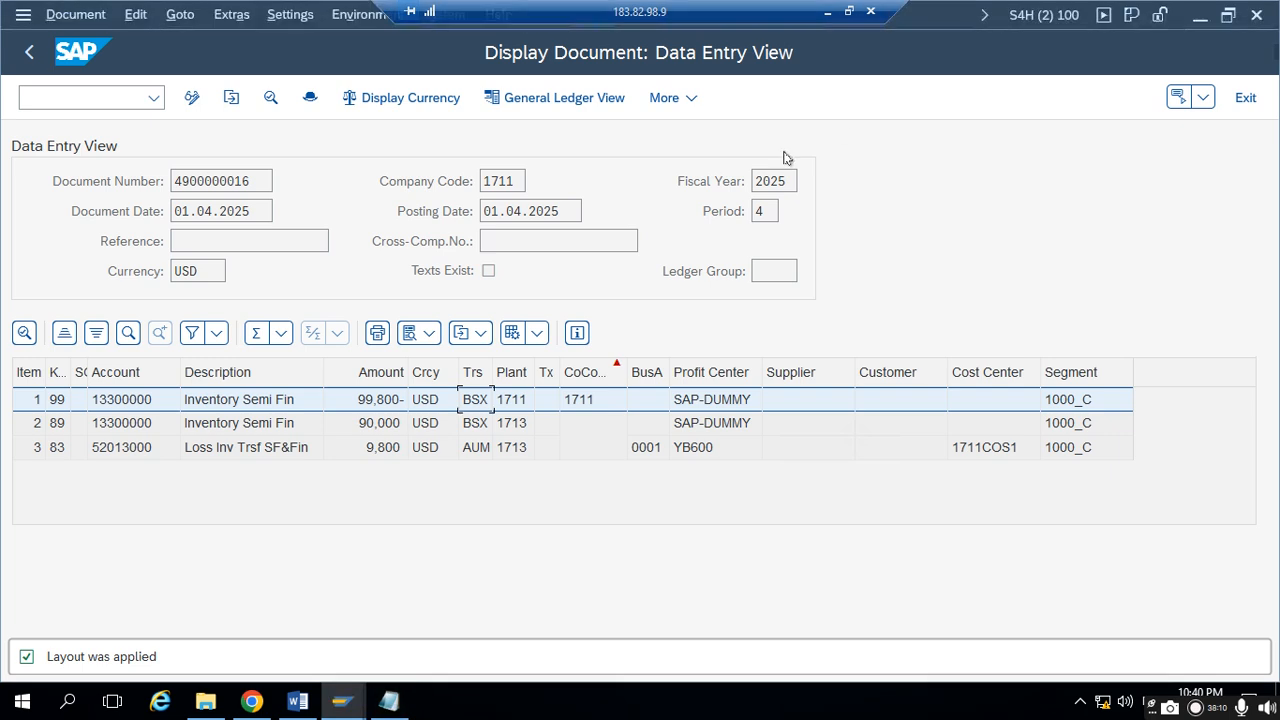
{"action": "left_click", "coordinate": [384, 449]}
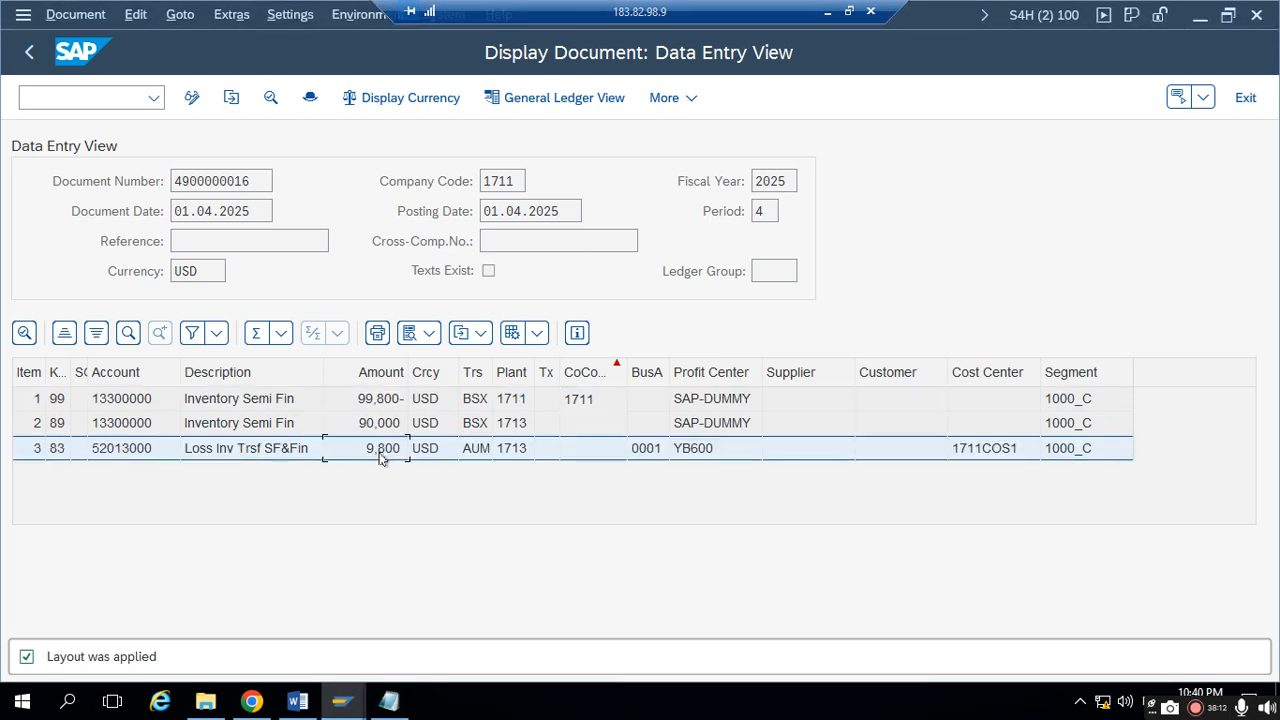
- Compare the AUM item of the accounting document with the price difference line in the Notepad notes
{"action": "left_click", "coordinate": [167, 451]}
{"action": "left_click", "coordinate": [477, 456]}
{"action": "left_click", "coordinate": [388, 698]}
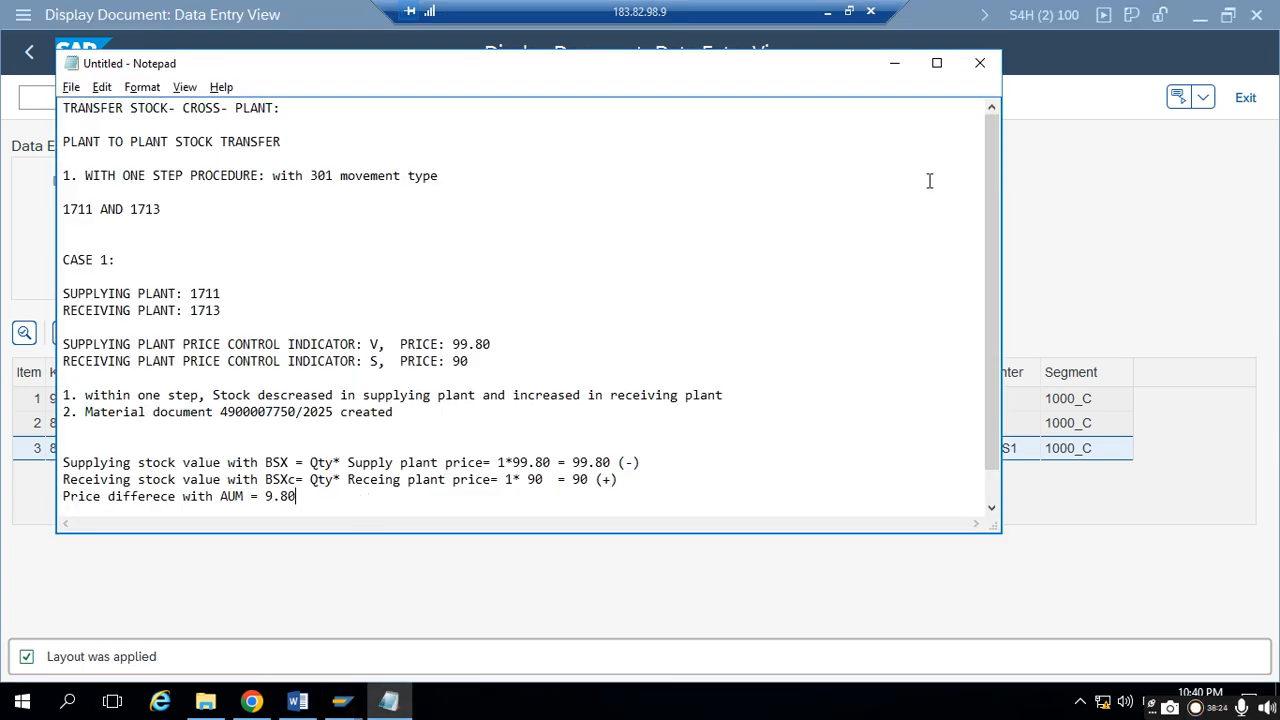
{"action": "left_click", "coordinate": [894, 63]}
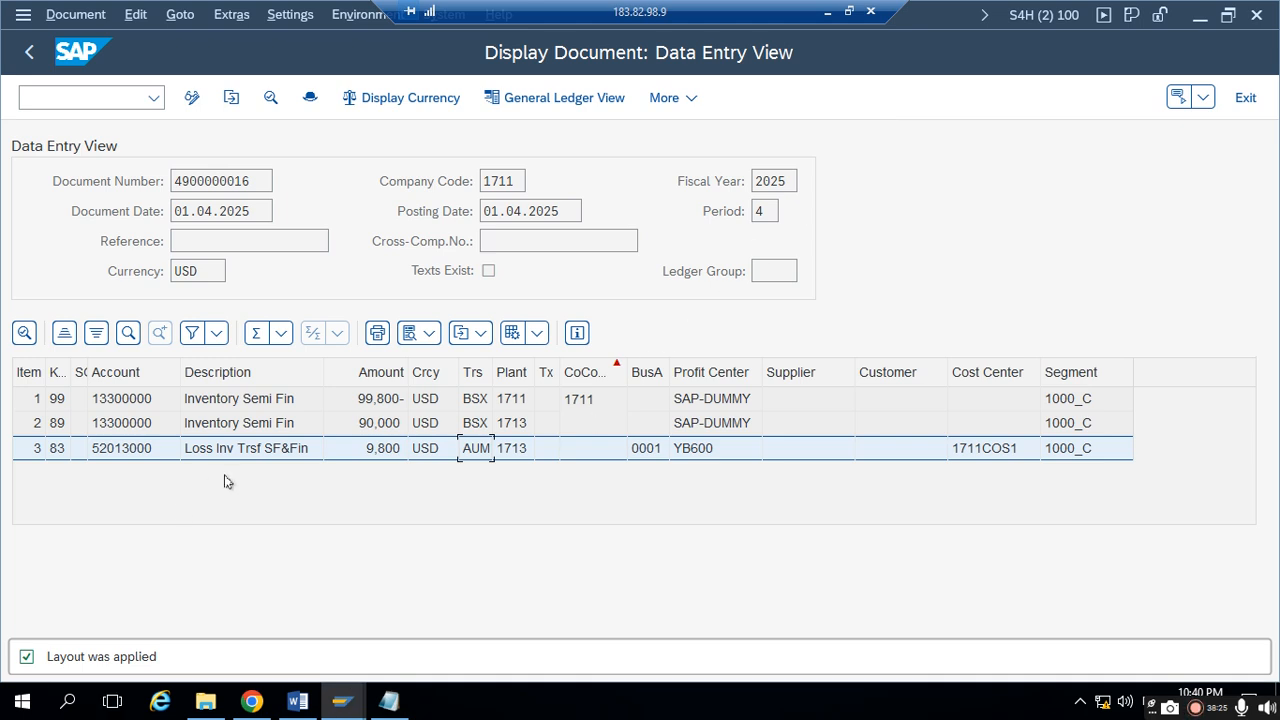
- Switch to Chrome, return to the cross-plant stock transfer of TEST-FGMAT4 and close the success message
{"action": "left_click", "coordinate": [341, 700]}
{"action": "mouse_move", "coordinate": [345, 607]}
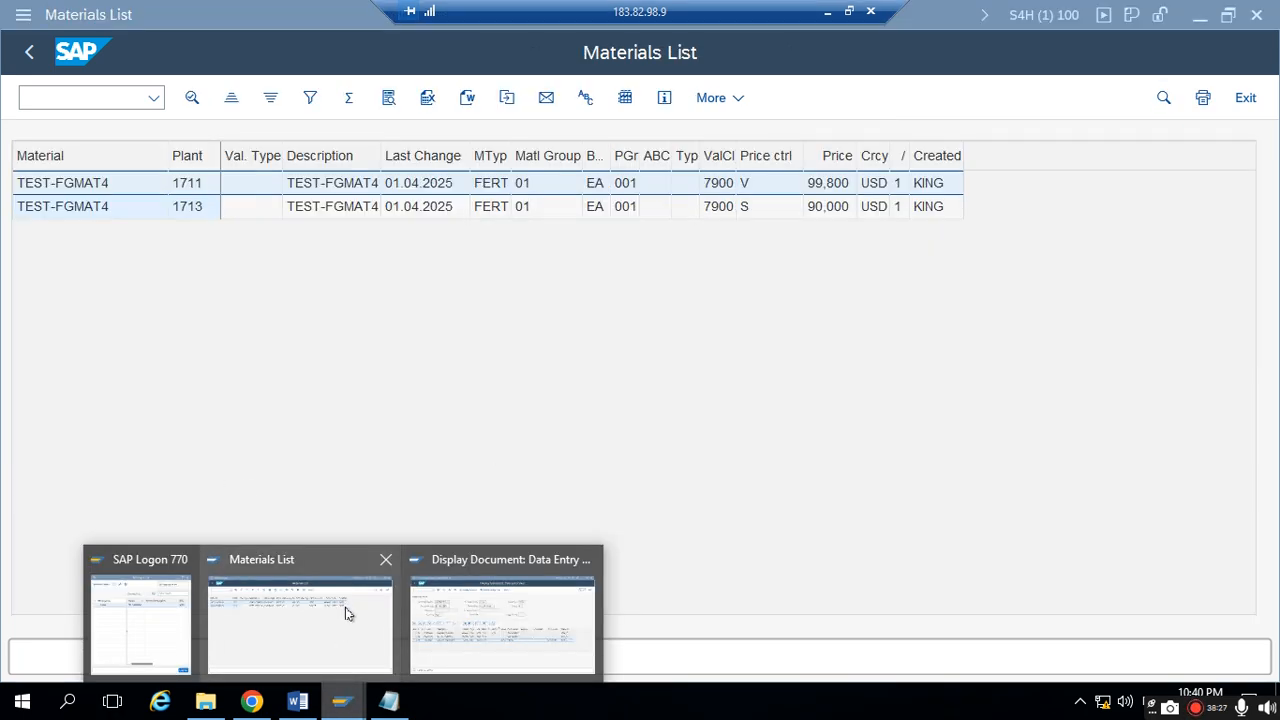
{"action": "left_click", "coordinate": [253, 700]}
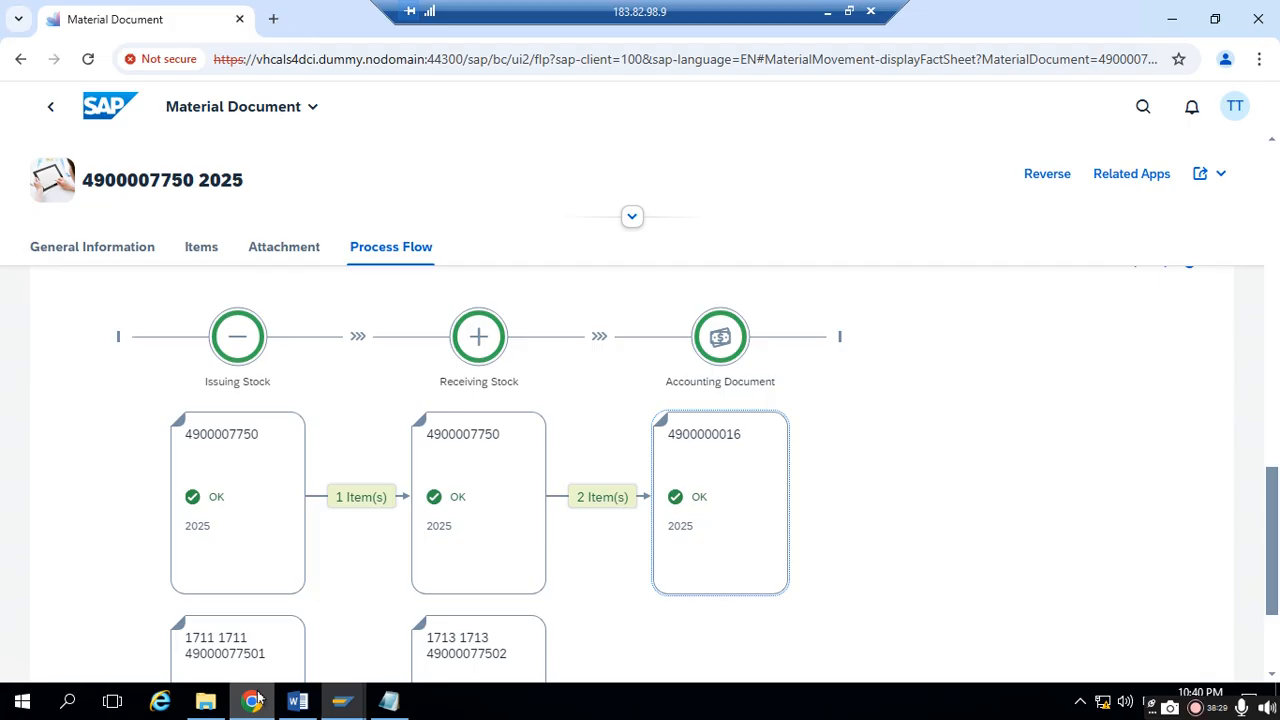
{"action": "left_click", "coordinate": [54, 110]}
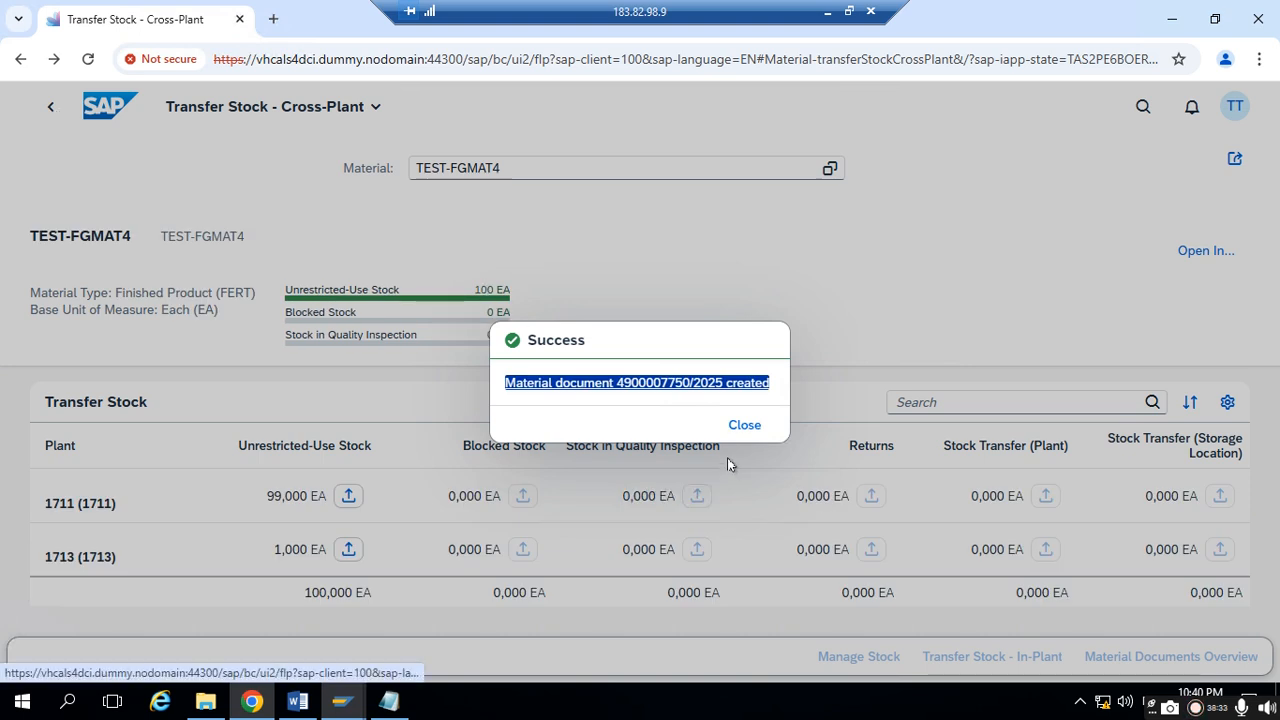
{"action": "left_click", "coordinate": [744, 426]}
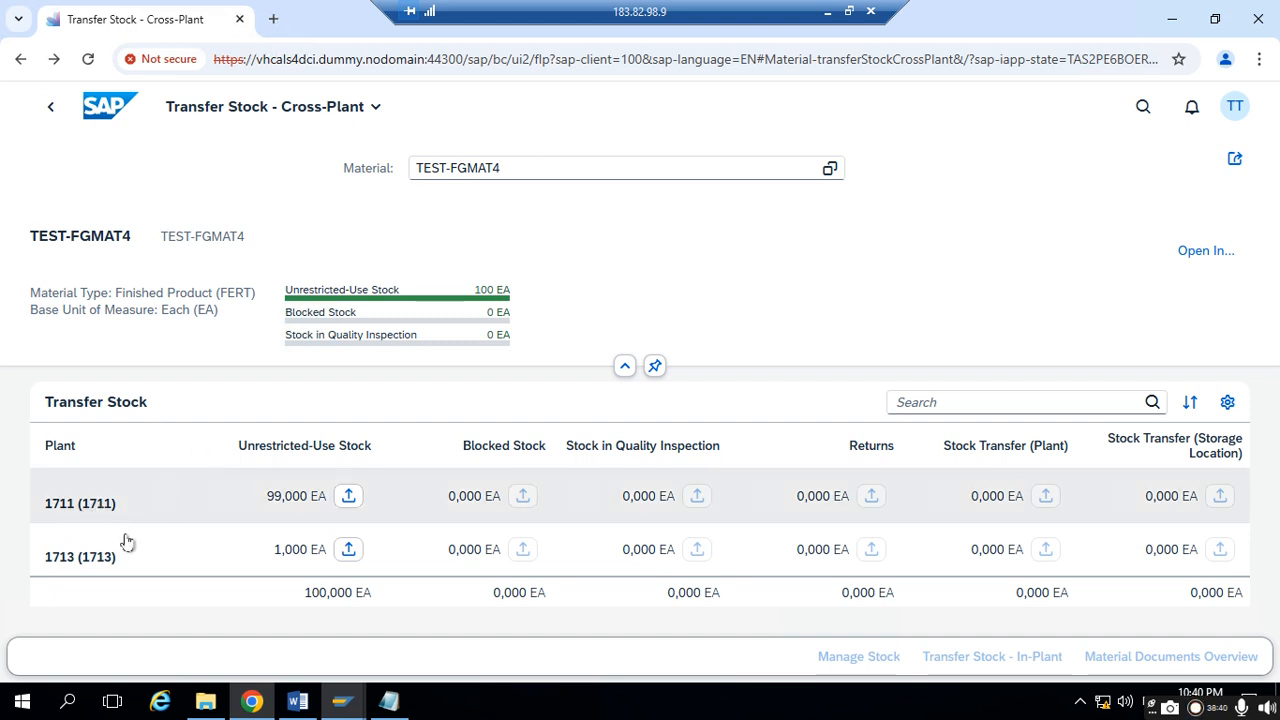
- Switch to the Materials List in SAP GUI and sort it by plant in descending order
{"action": "mouse_move", "coordinate": [384, 710]}
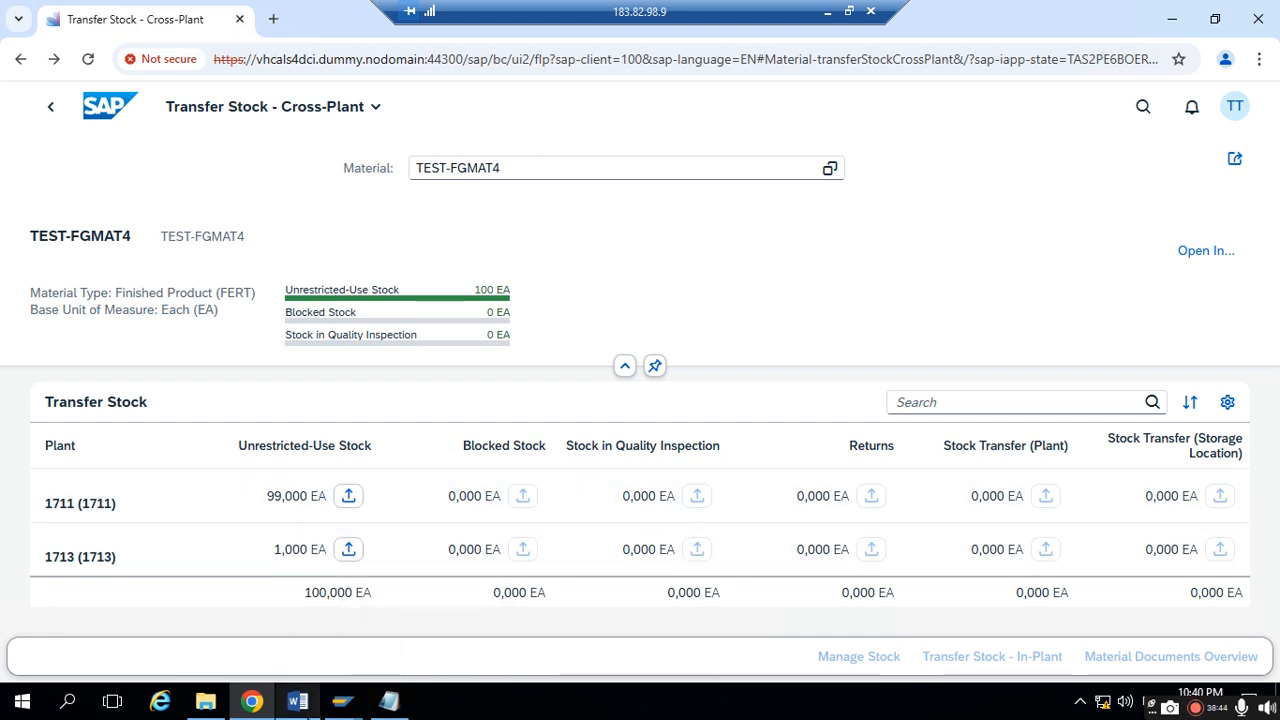
{"action": "mouse_move", "coordinate": [342, 701]}
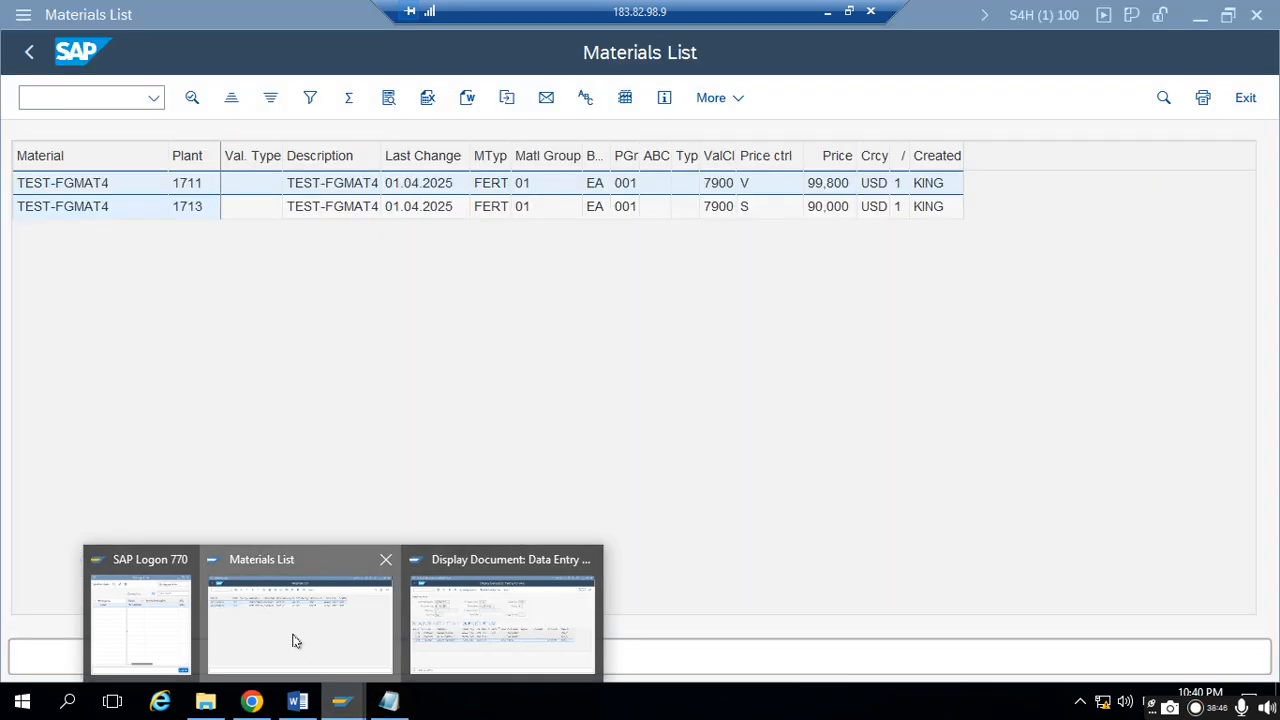
{"action": "left_click", "coordinate": [295, 645]}
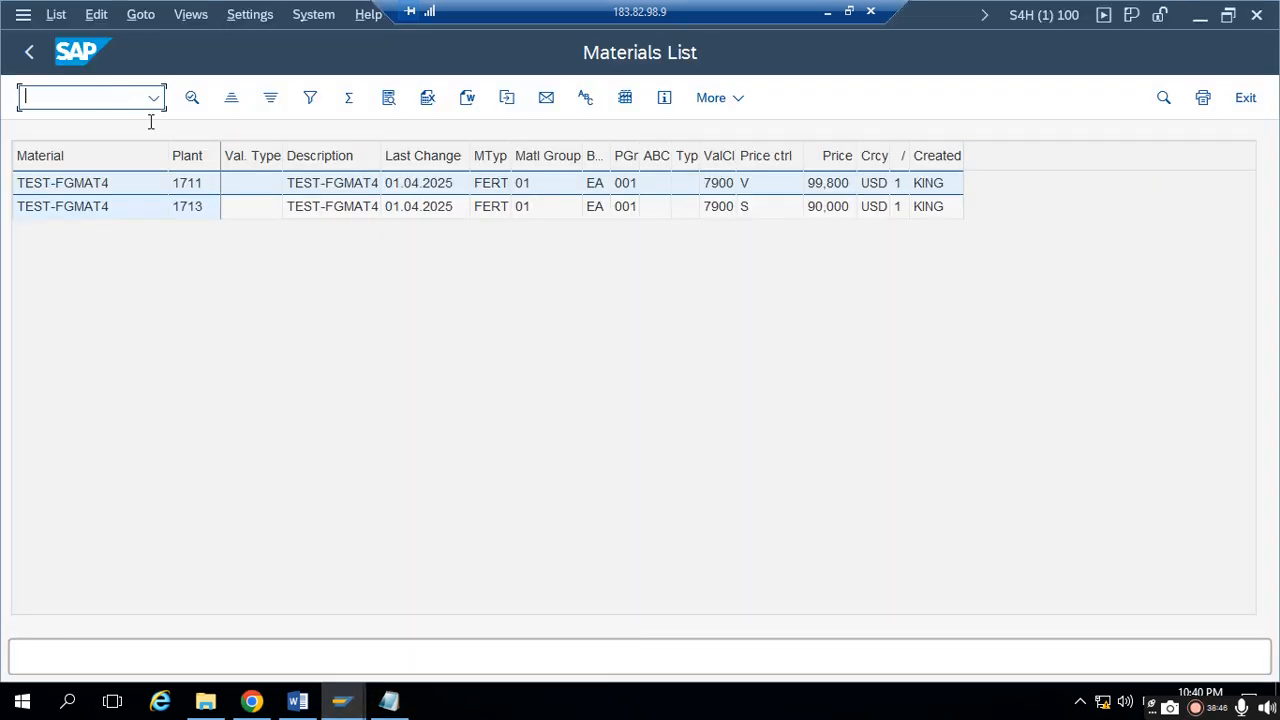
{"action": "left_click", "coordinate": [268, 100]}
{"action": "left_click", "coordinate": [771, 88]}
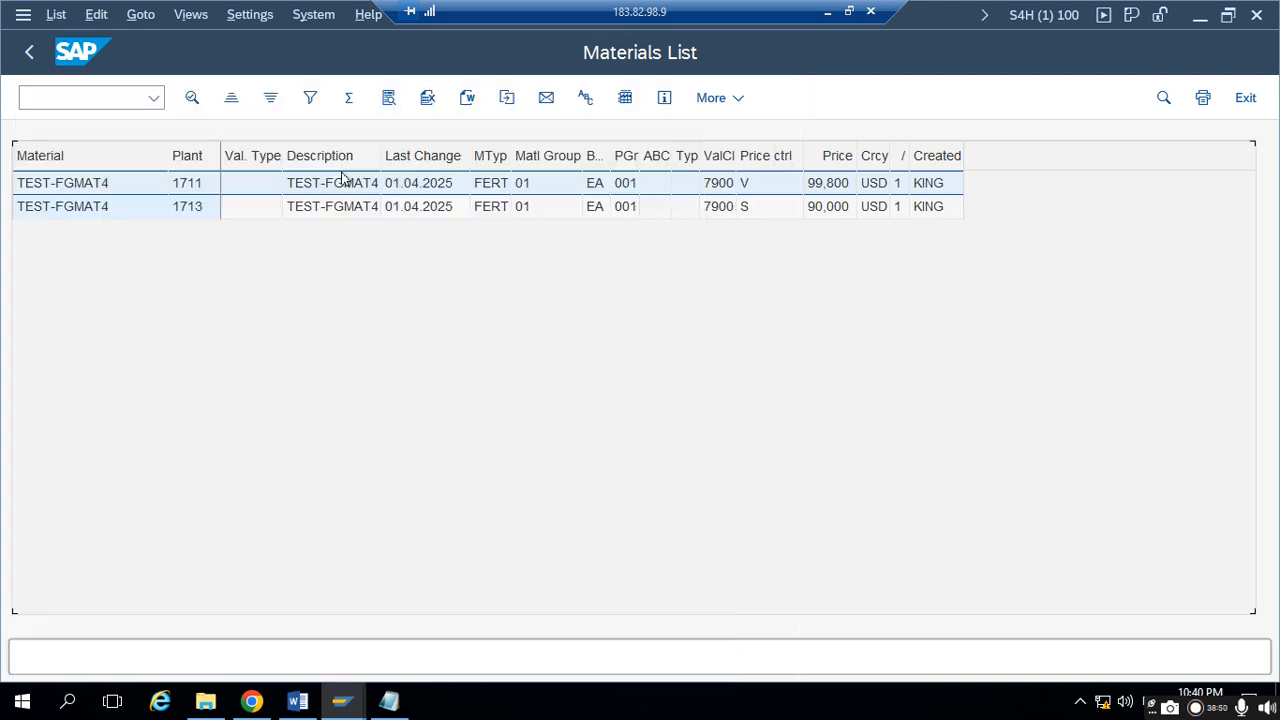
{"action": "left_click", "coordinate": [201, 154]}
{"action": "left_click", "coordinate": [270, 97]}
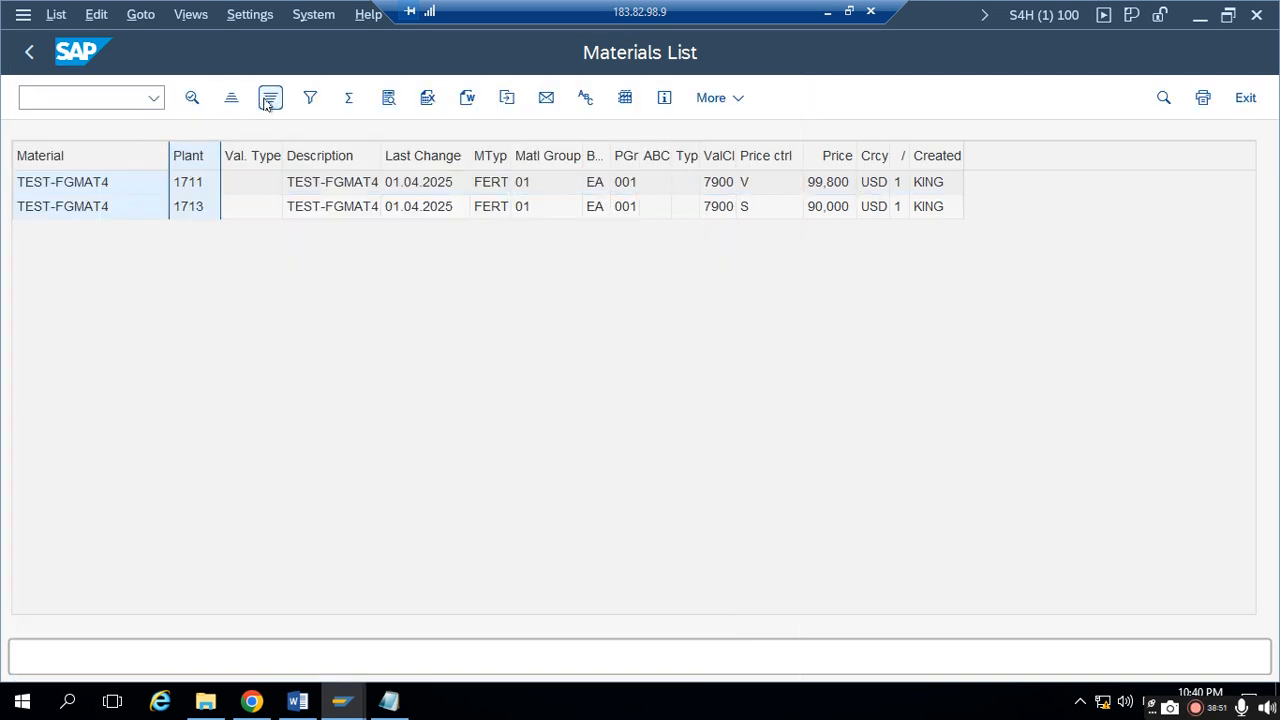
- In Notepad, leave several blank lines below the price difference line and add "Supplying plant: 1713"
{"action": "left_click", "coordinate": [387, 700]}
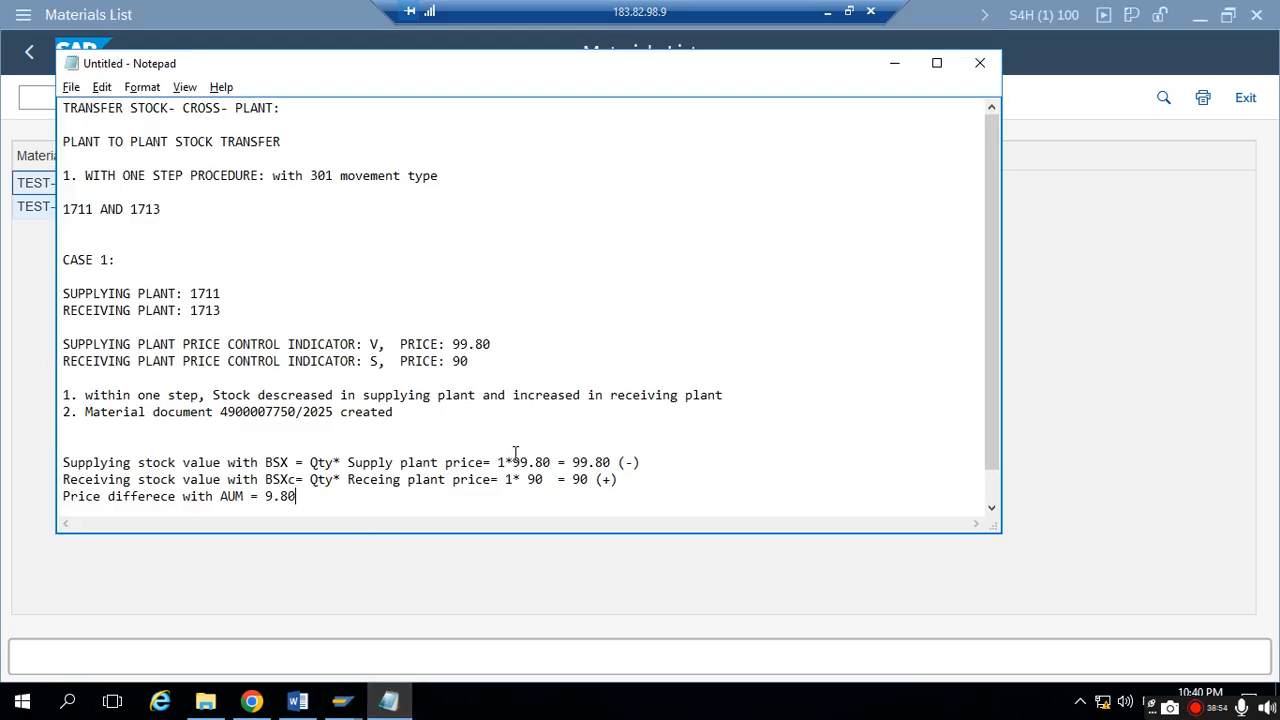
{"action": "key", "text": "Return"}
{"action": "key", "text": "Return"}
{"action": "key", "text": "Return"}
{"action": "key", "text": "Return"}
{"action": "key", "text": "Return"}
{"action": "key", "text": "Return"}
{"action": "key", "text": "Return"}
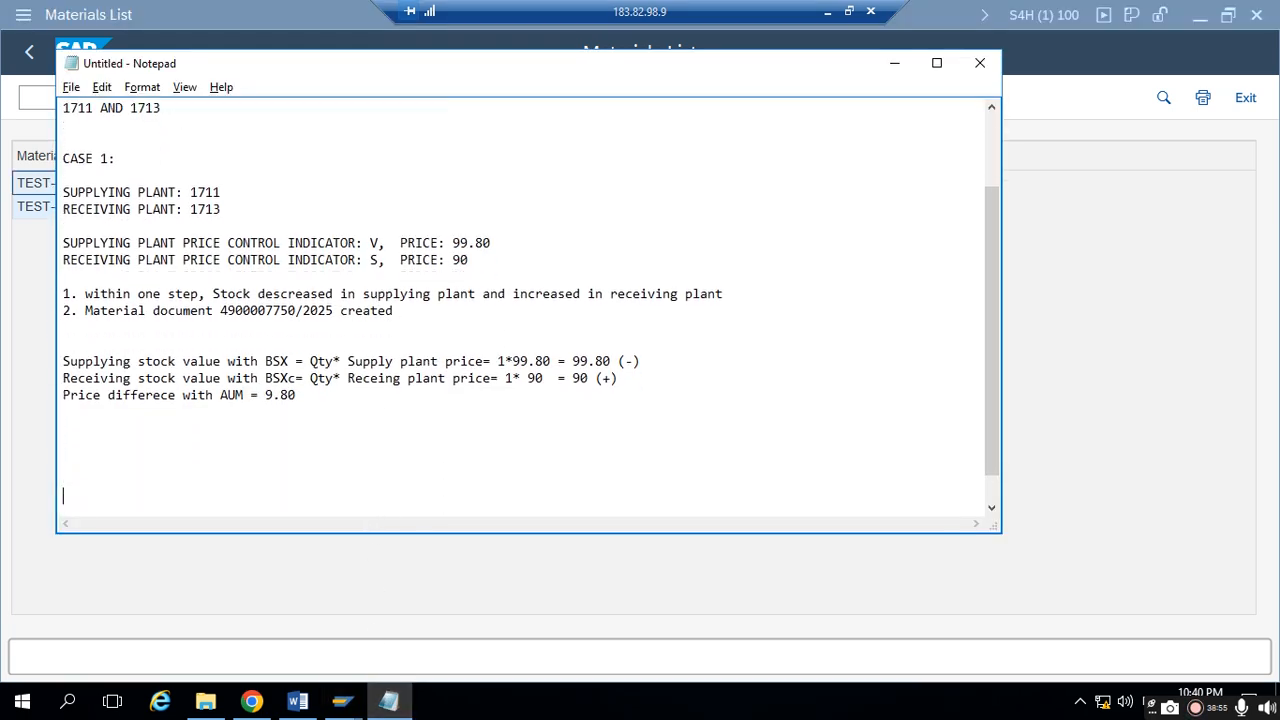
{"action": "type", "text": "Supp"}
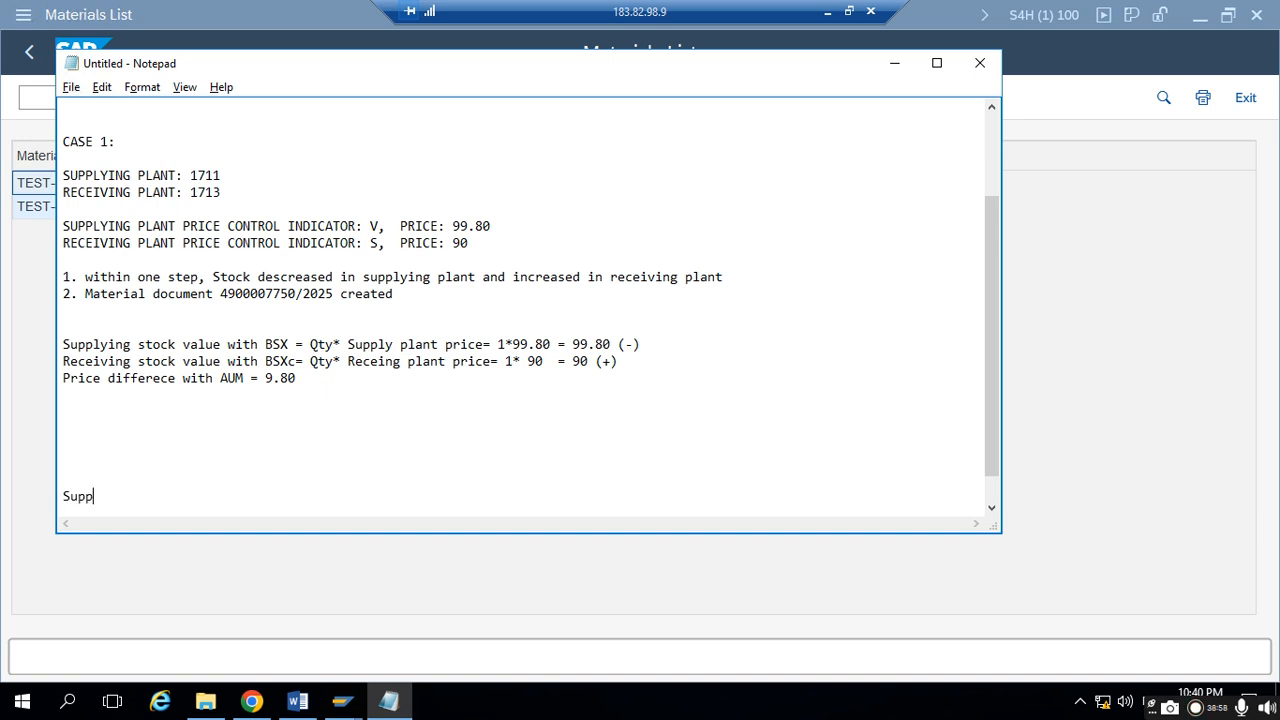
{"action": "type", "text": "lying"}
{"action": "key", "text": "BackSpace"}
{"action": "type", "text": "g plant: 1713"}
{"action": "key", "text": "Return"}
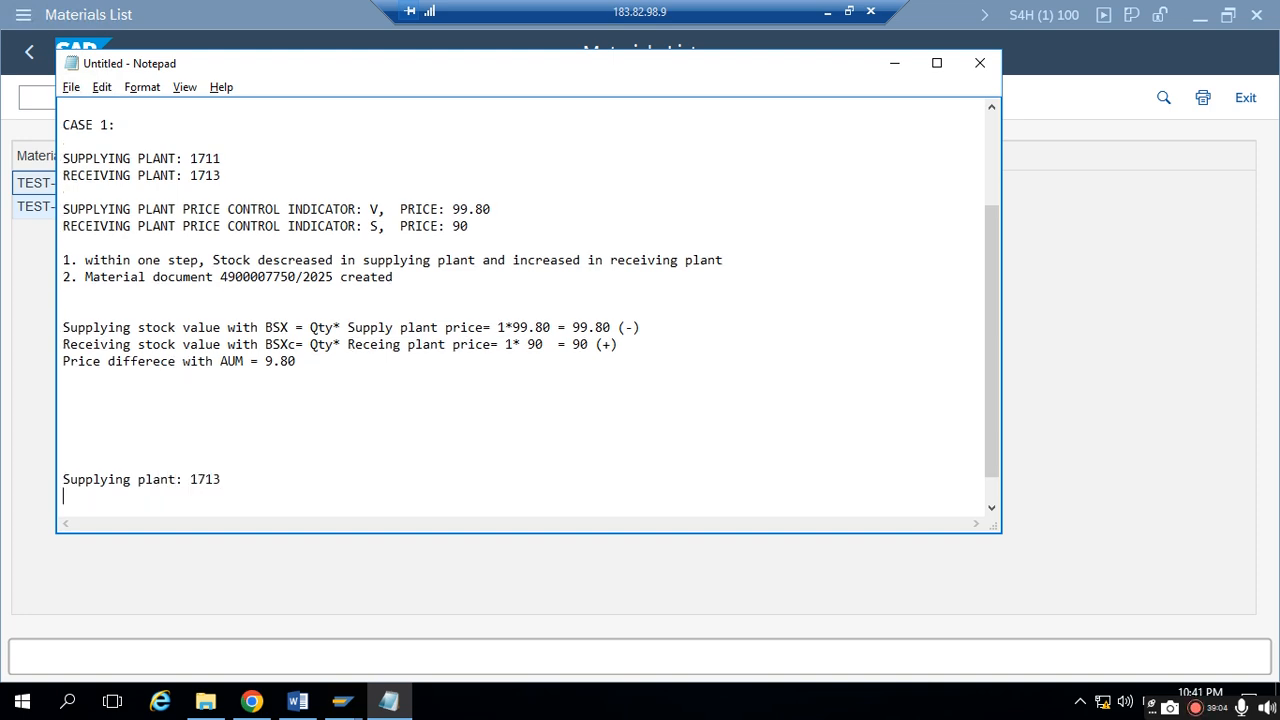
- Add the line "Receiving plant: 1711" below the new supplying plant line
{"action": "type", "text": "Receiving plant"}
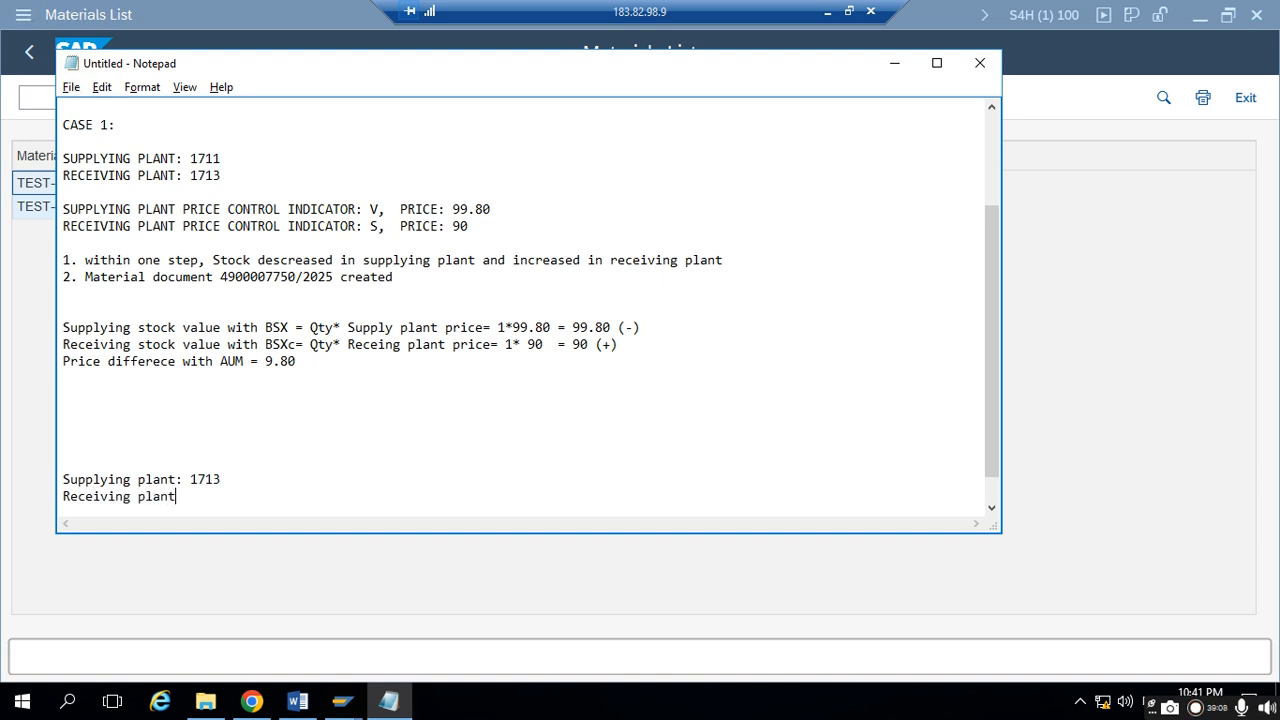
{"action": "type", "text": ": 1711"}
{"action": "key", "text": "Return"}
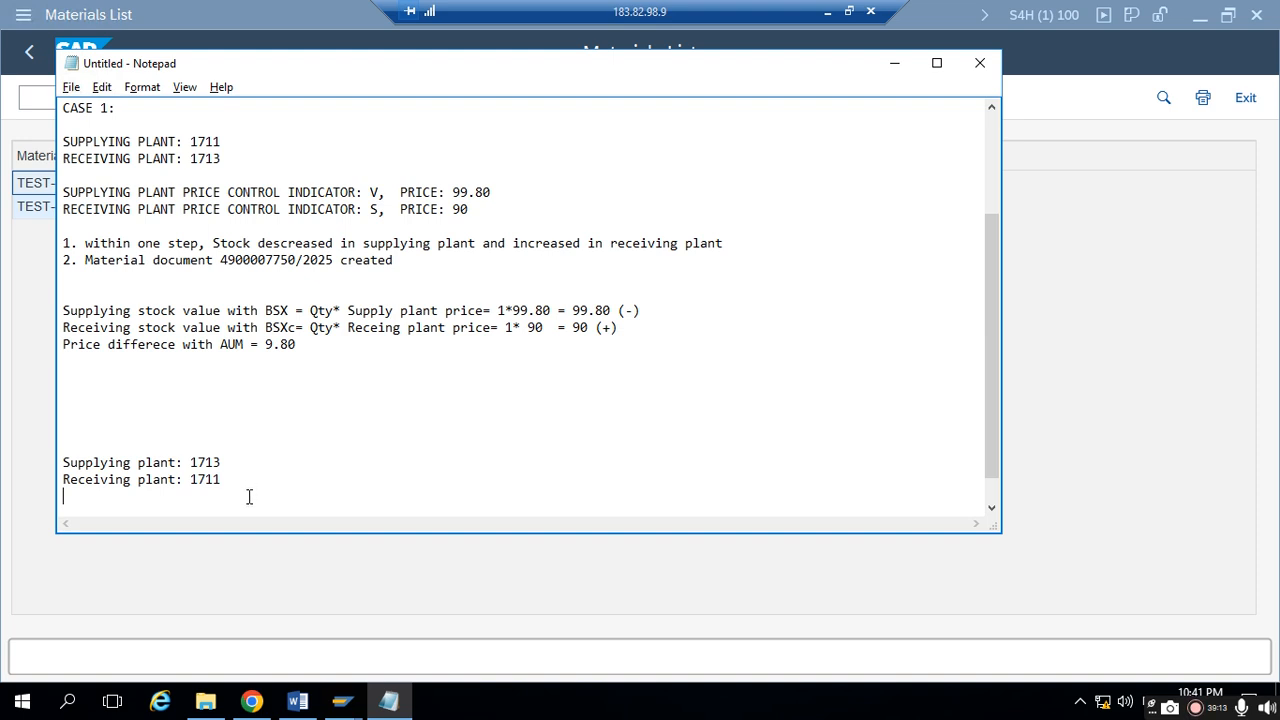
- Add the line "Qty to be transferred: 1 Qty" after a blank line below the receiving plant
{"action": "key", "text": "Return"}
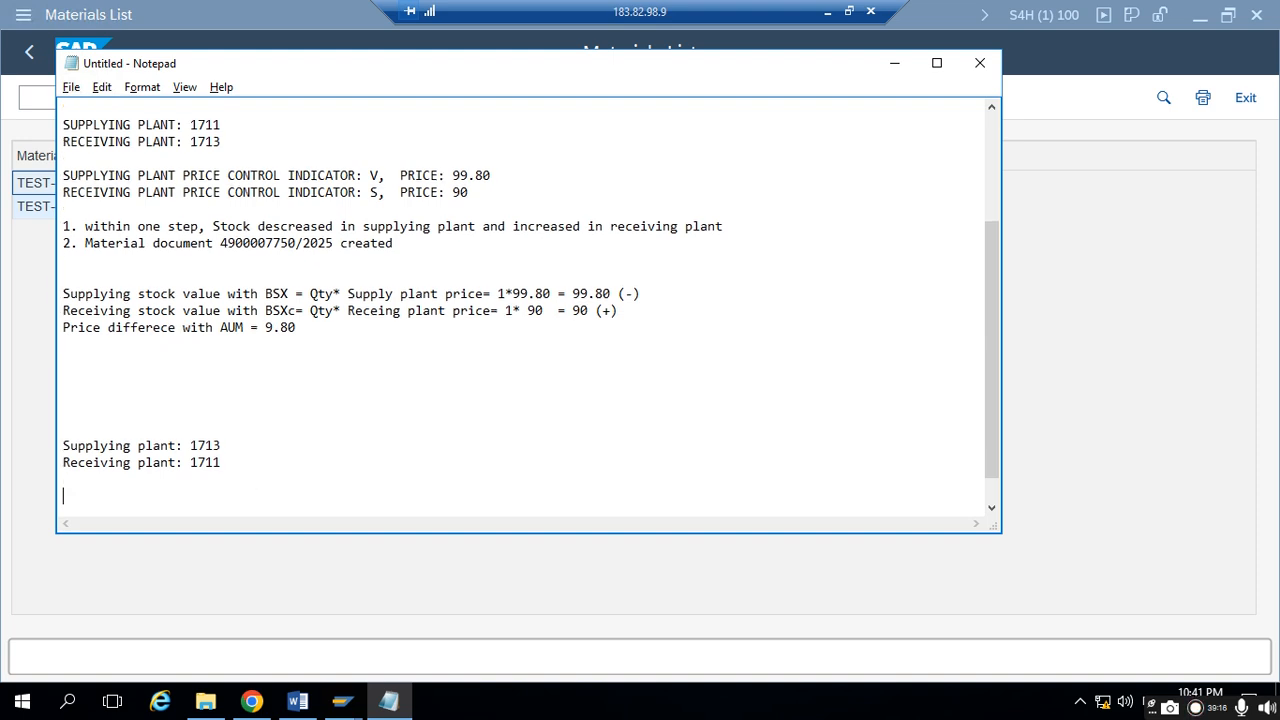
{"action": "type", "text": "Qty to be tra"}
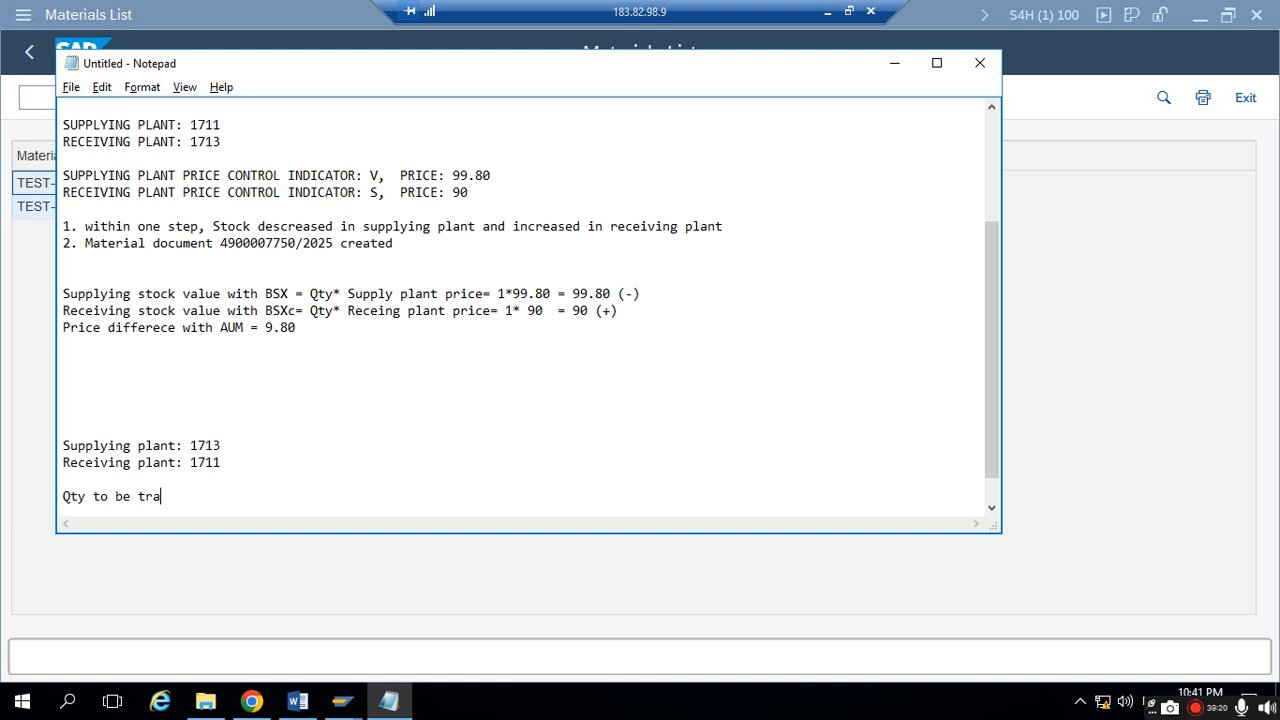
{"action": "type", "text": "nsfer:"}
{"action": "key", "text": "BackSpace"}
{"action": "key", "text": "BackSpace"}
{"action": "type", "text": "rred: 1 Qty"}
{"action": "key", "text": "Return"}
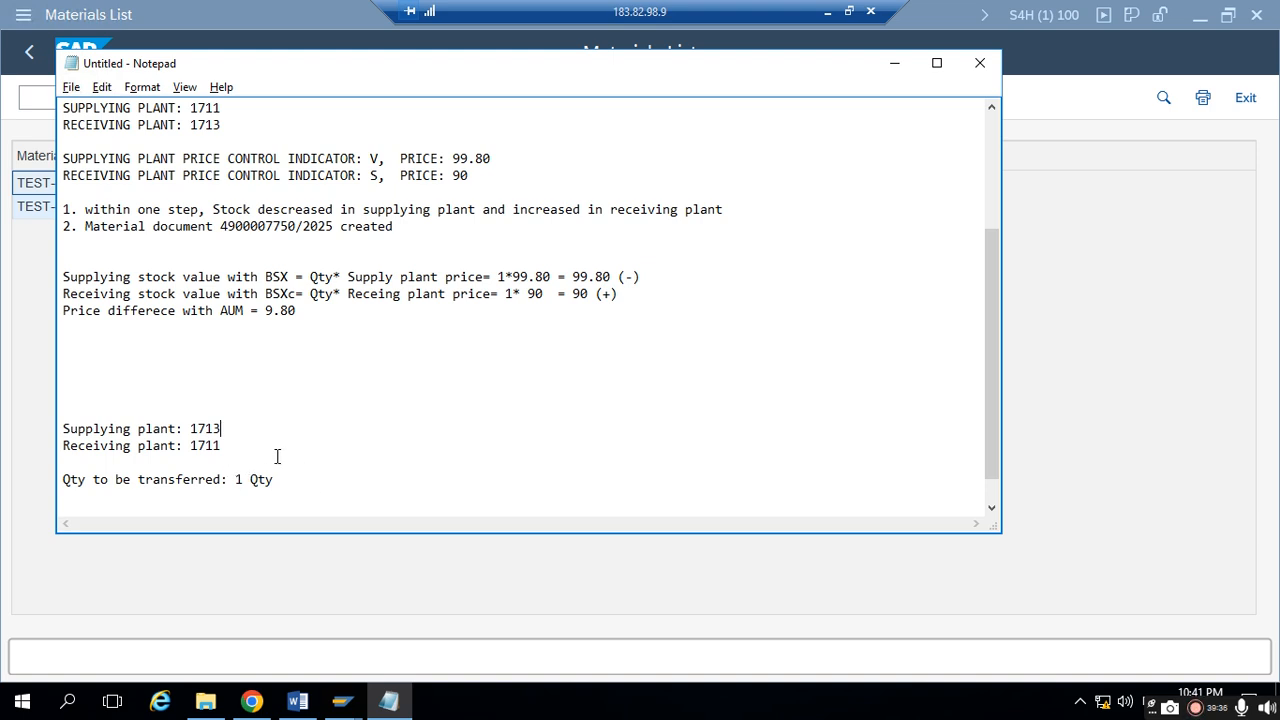
- Start a new line below the quantity with "Supplying plant price control indicator:"
{"action": "key", "text": "Return"}
{"action": "key", "text": "Return"}
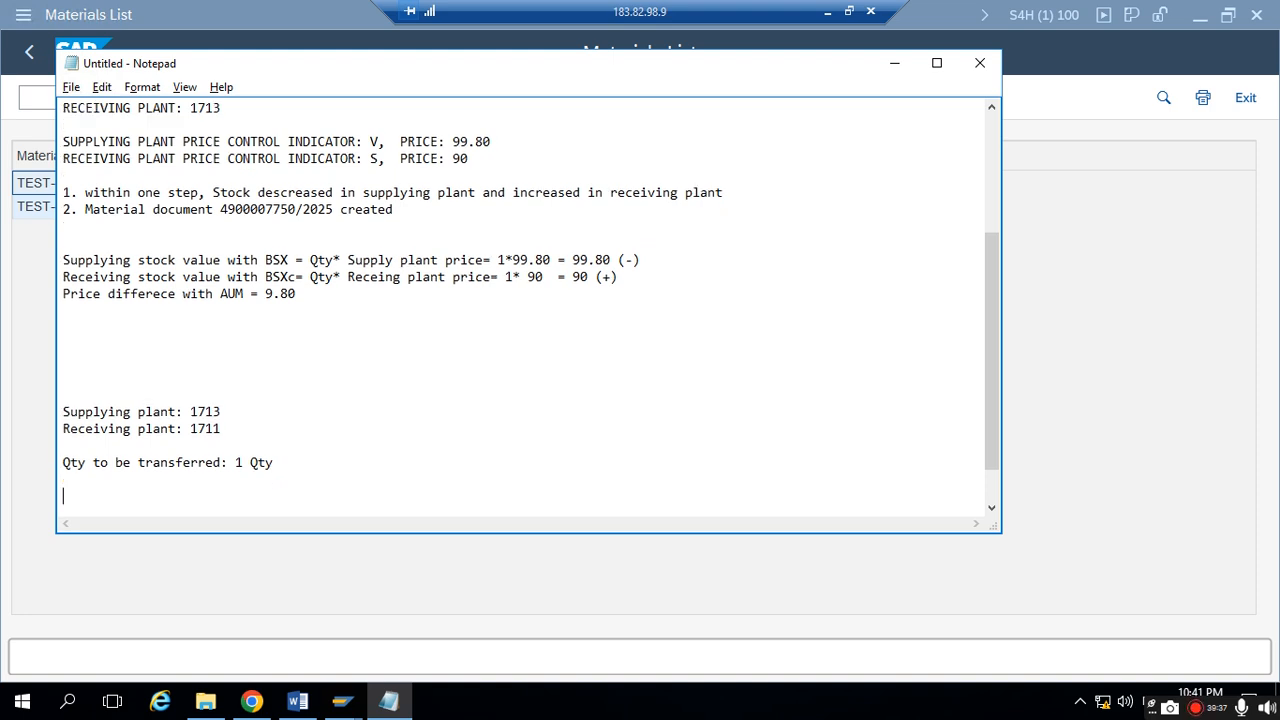
{"action": "type", "text": "Supplying plant price control indire"}
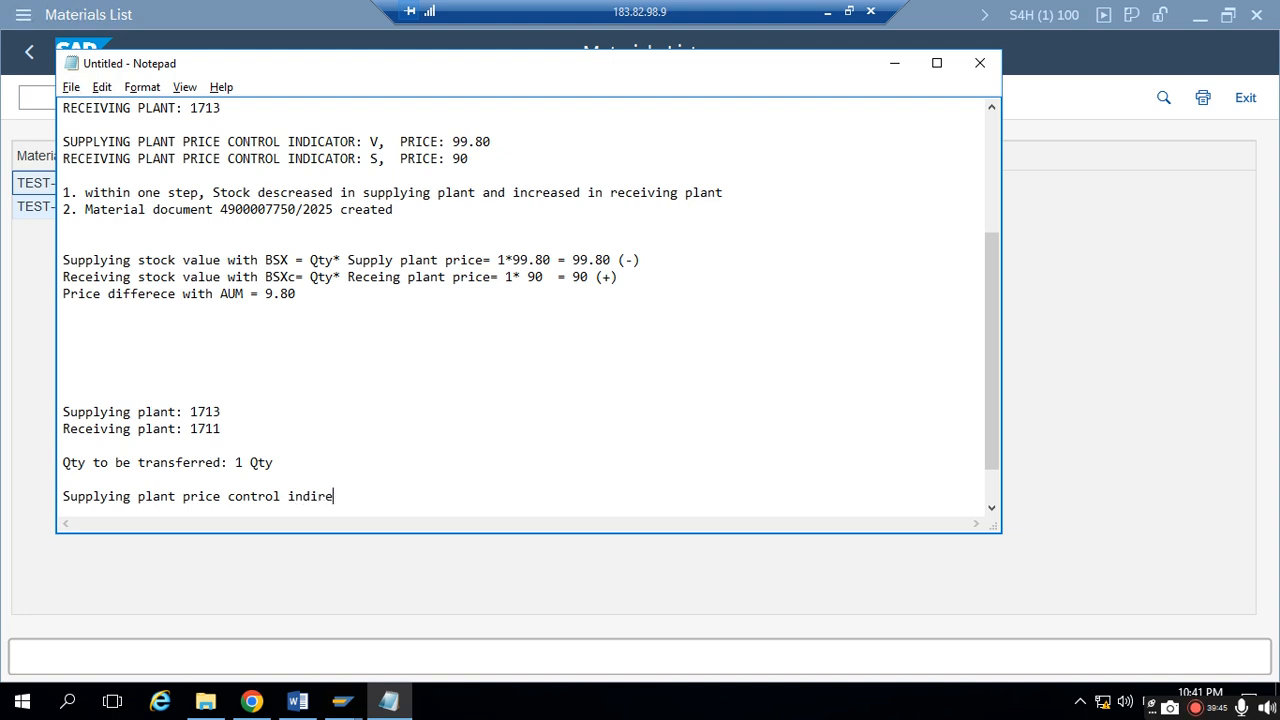
{"action": "key", "text": "BackSpace"}
{"action": "key", "text": "BackSpace"}
{"action": "type", "text": "icator:"}
- Check plant 1713's price control and price in the Materials List and complete the supplying plant line with "S, Price:90"
{"action": "key", "text": "alt+Tab"}
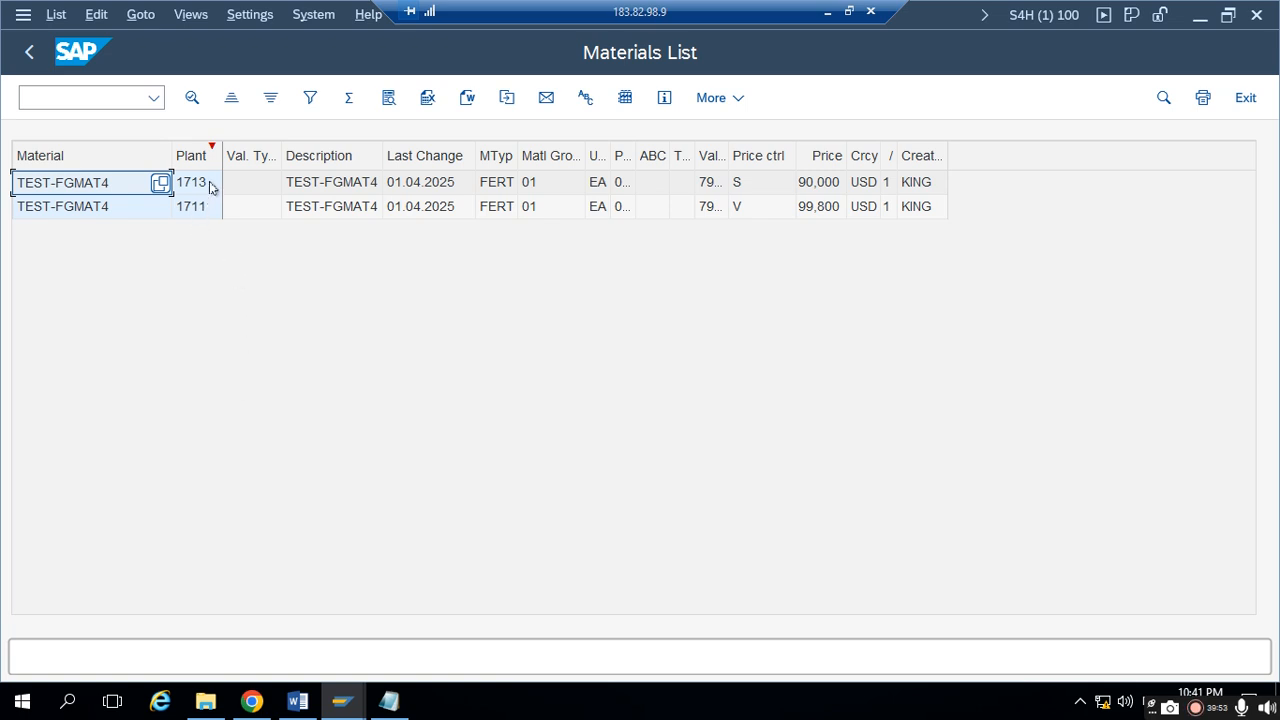
{"action": "left_click", "coordinate": [208, 186]}
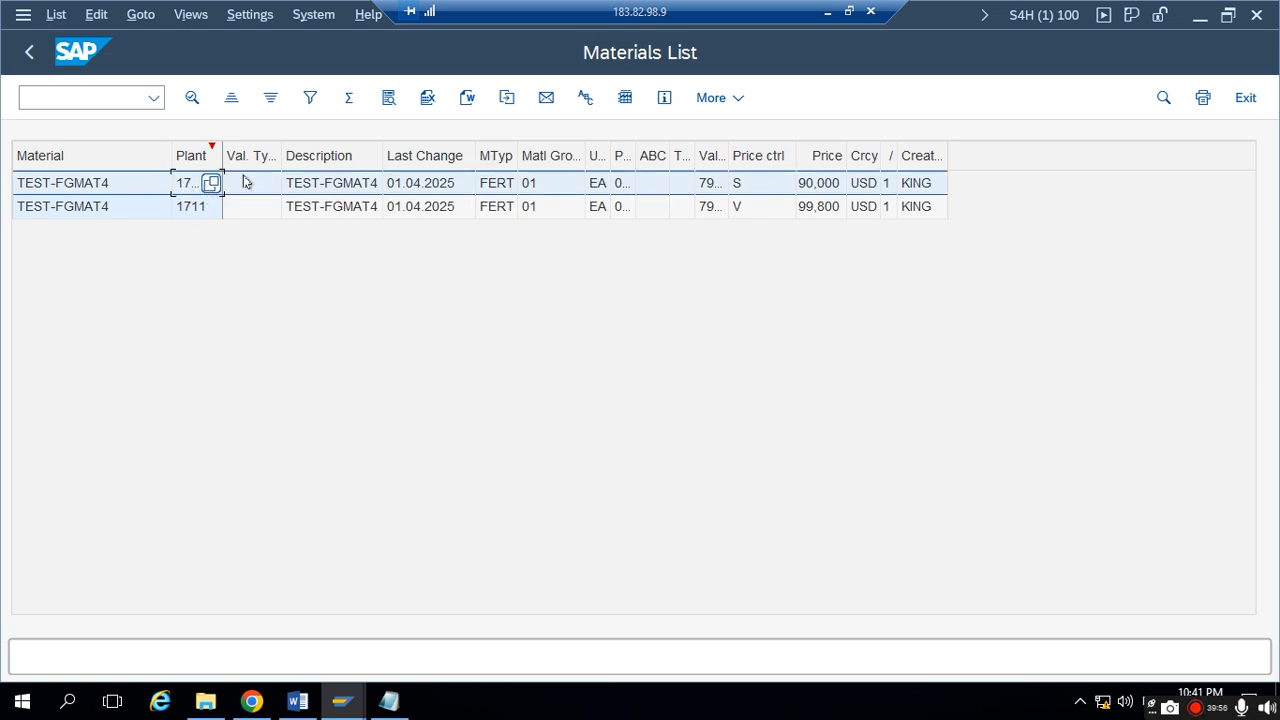
{"action": "left_click", "coordinate": [776, 190]}
{"action": "key", "text": "alt+Tab"}
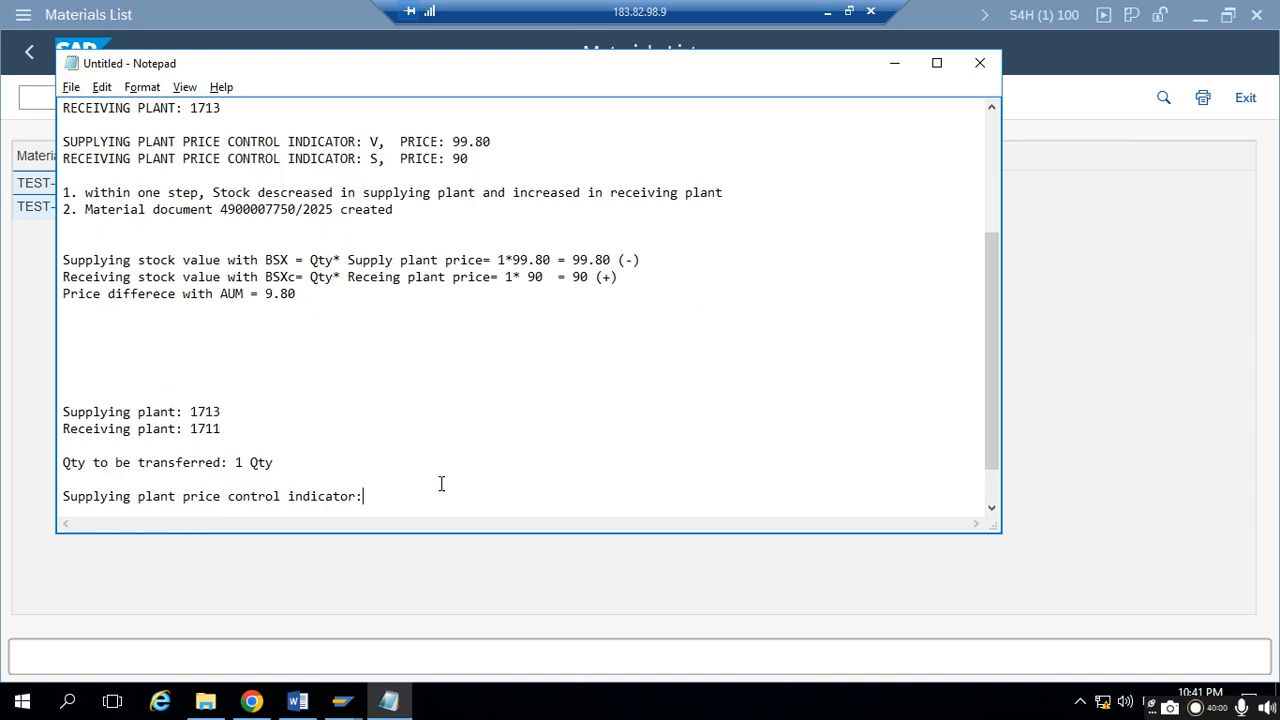
{"action": "type", "text": "S, Price:"}
{"action": "key", "text": "alt+Tab"}
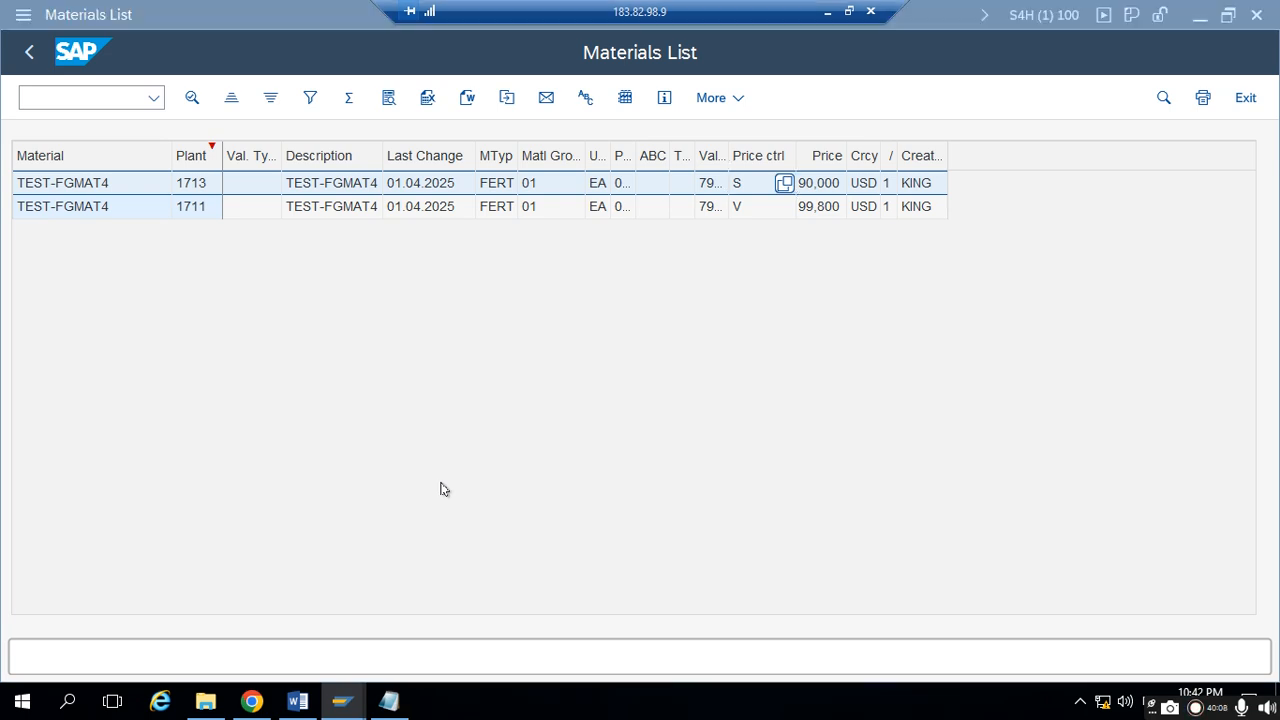
{"action": "key", "text": "alt+Tab"}
{"action": "type", "text": "90"}
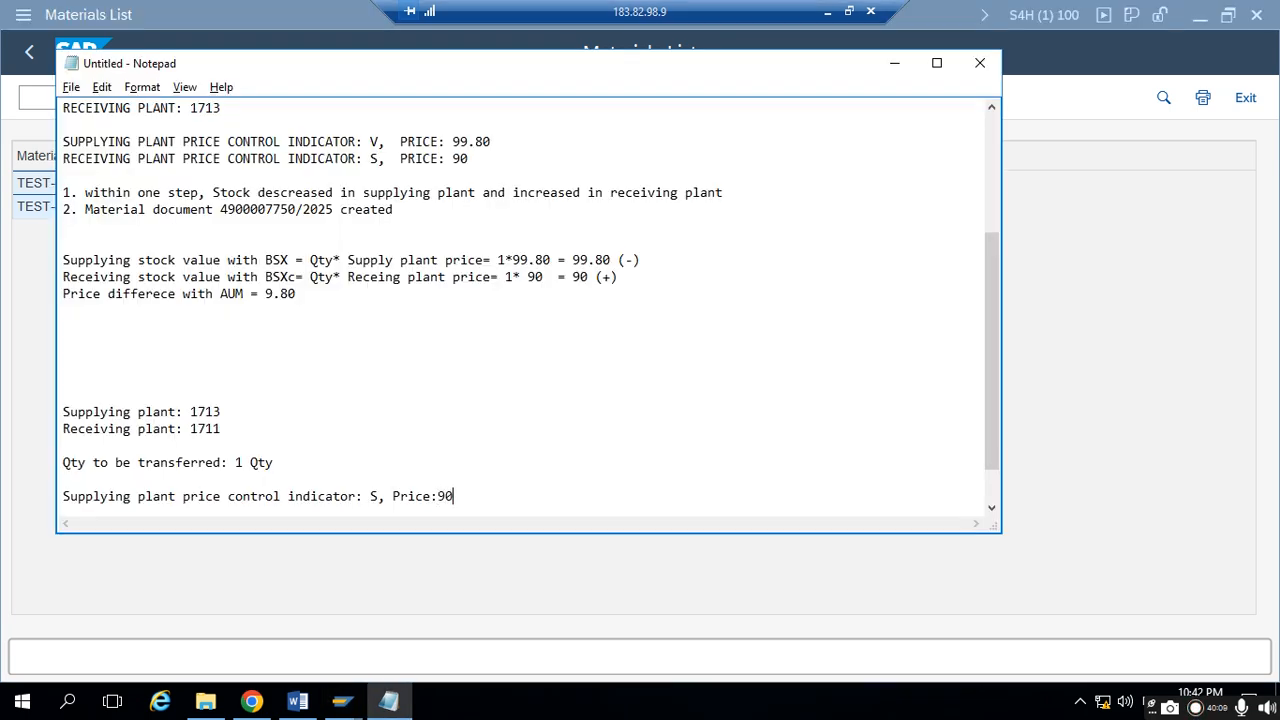
- Duplicate the supplying plant price control line below itself and change "Supplying" to "Receiving" in the copy
{"action": "left_click", "coordinate": [60, 480], "text": "shift"}
{"action": "key", "text": "ctrl+c"}
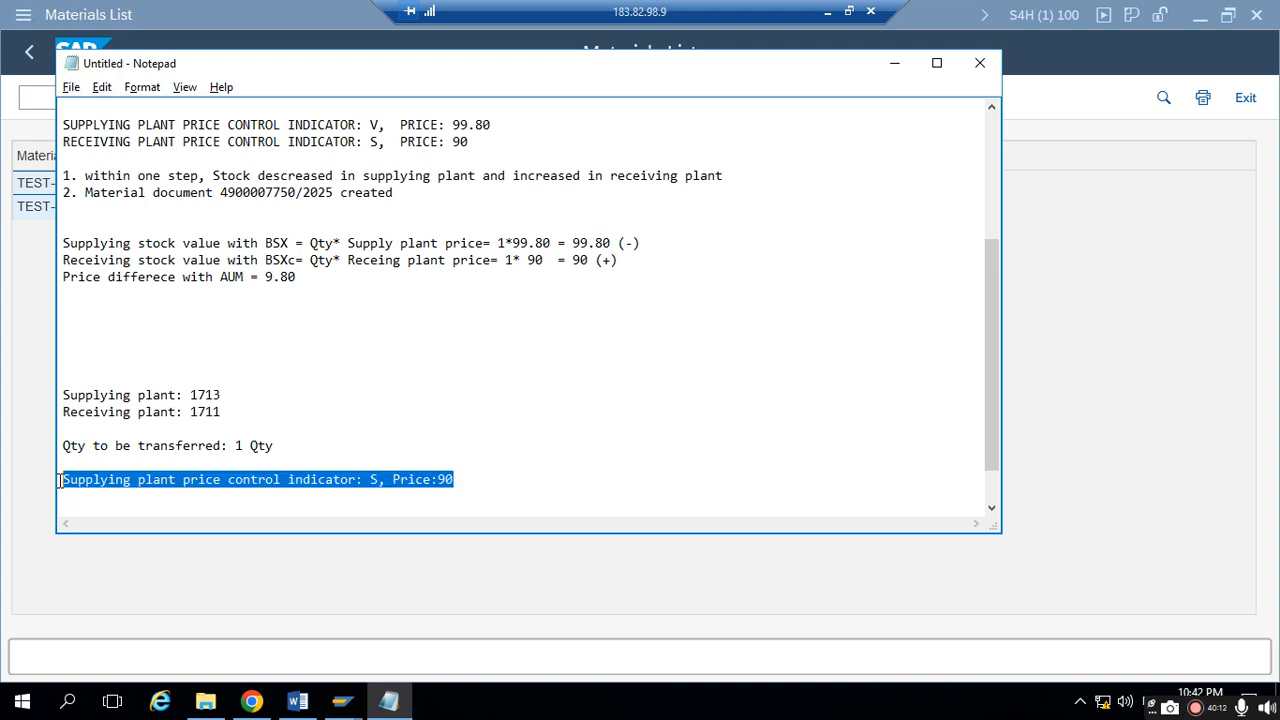
{"action": "left_click", "coordinate": [476, 478]}
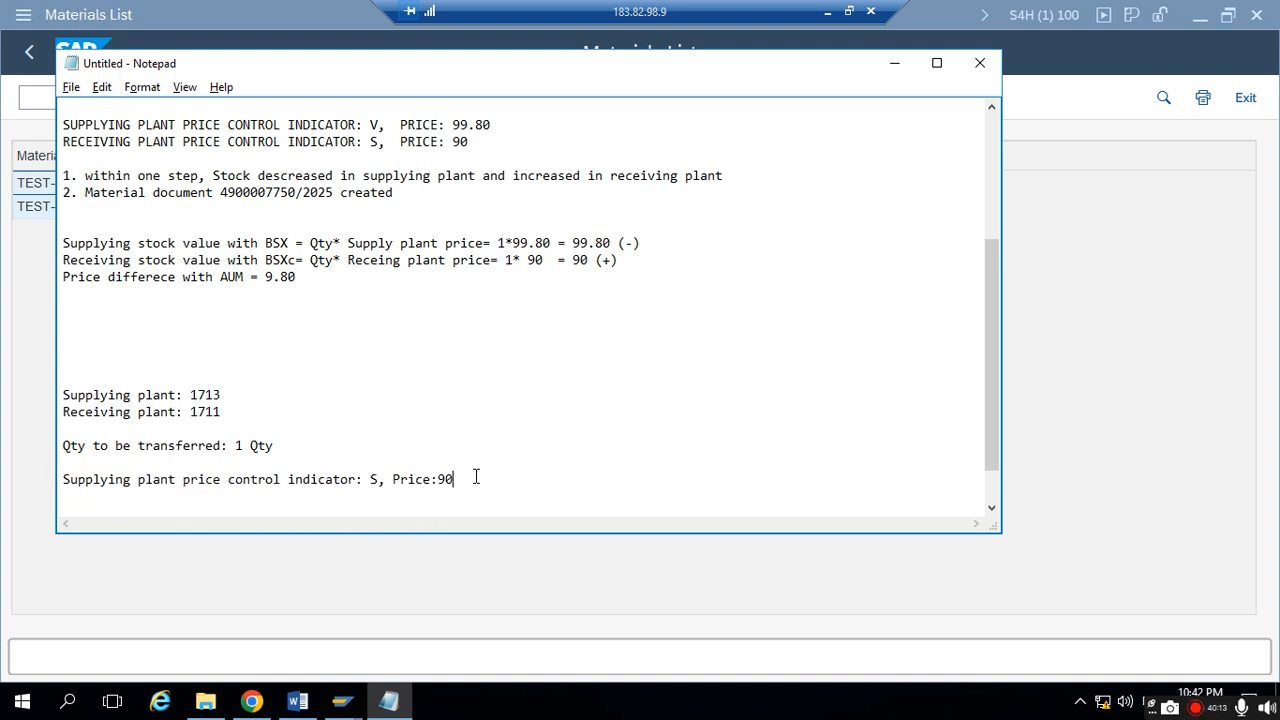
{"action": "key", "text": "Return"}
{"action": "key", "text": "ctrl+v"}
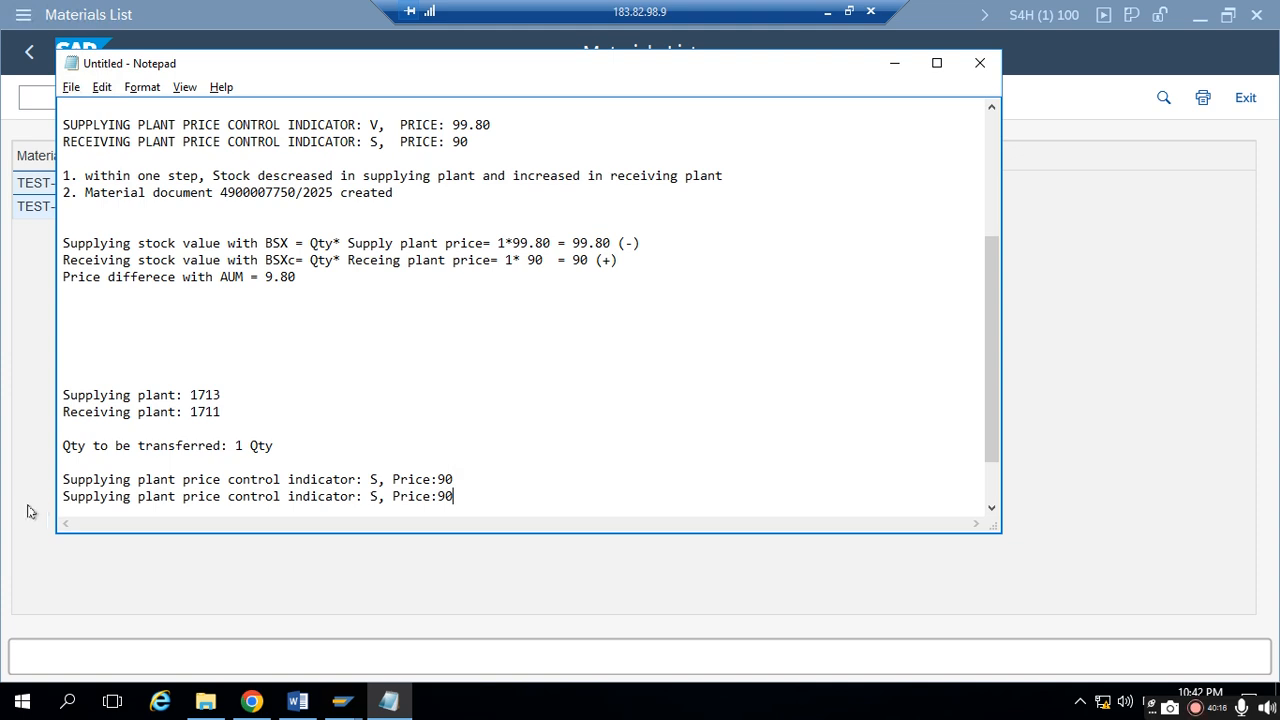
{"action": "key", "text": "BackSpace"}
{"action": "key", "text": "BackSpace"}
{"action": "key", "text": "BackSpace"}
{"action": "key", "text": "BackSpace"}
{"action": "key", "text": "BackSpace"}
{"action": "key", "text": "BackSpace"}
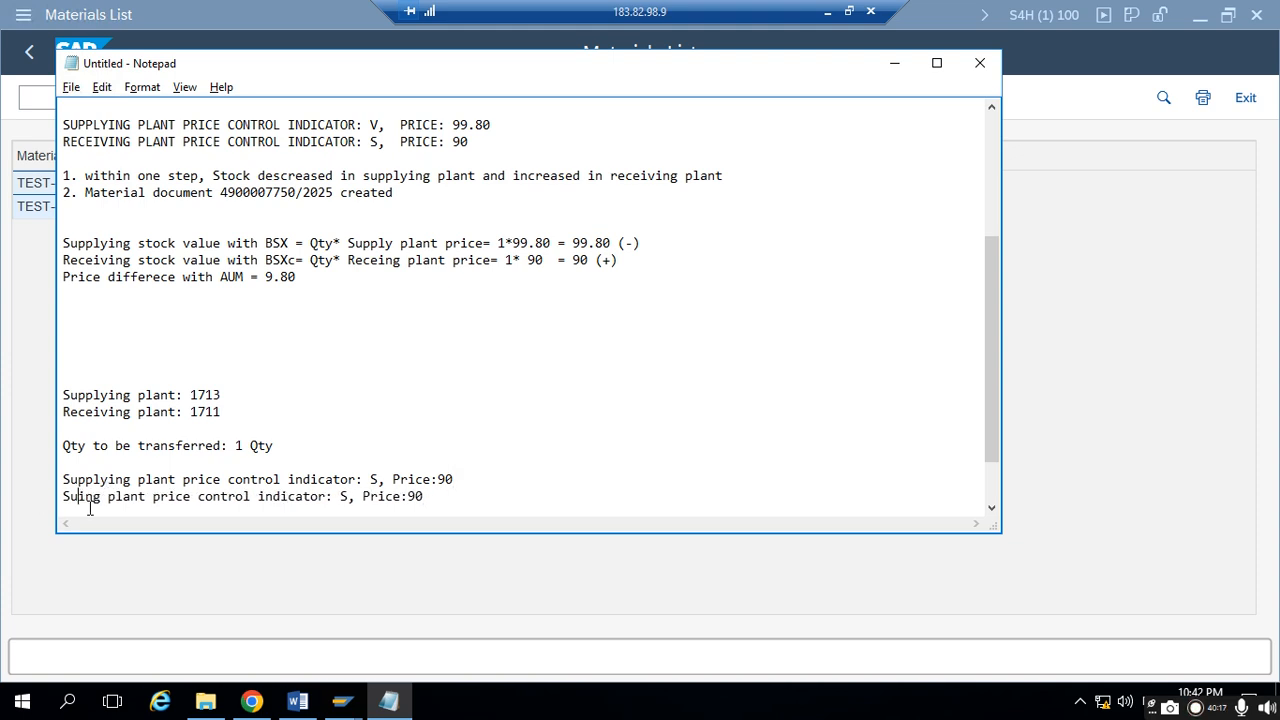
{"action": "type", "text": "Rece"}
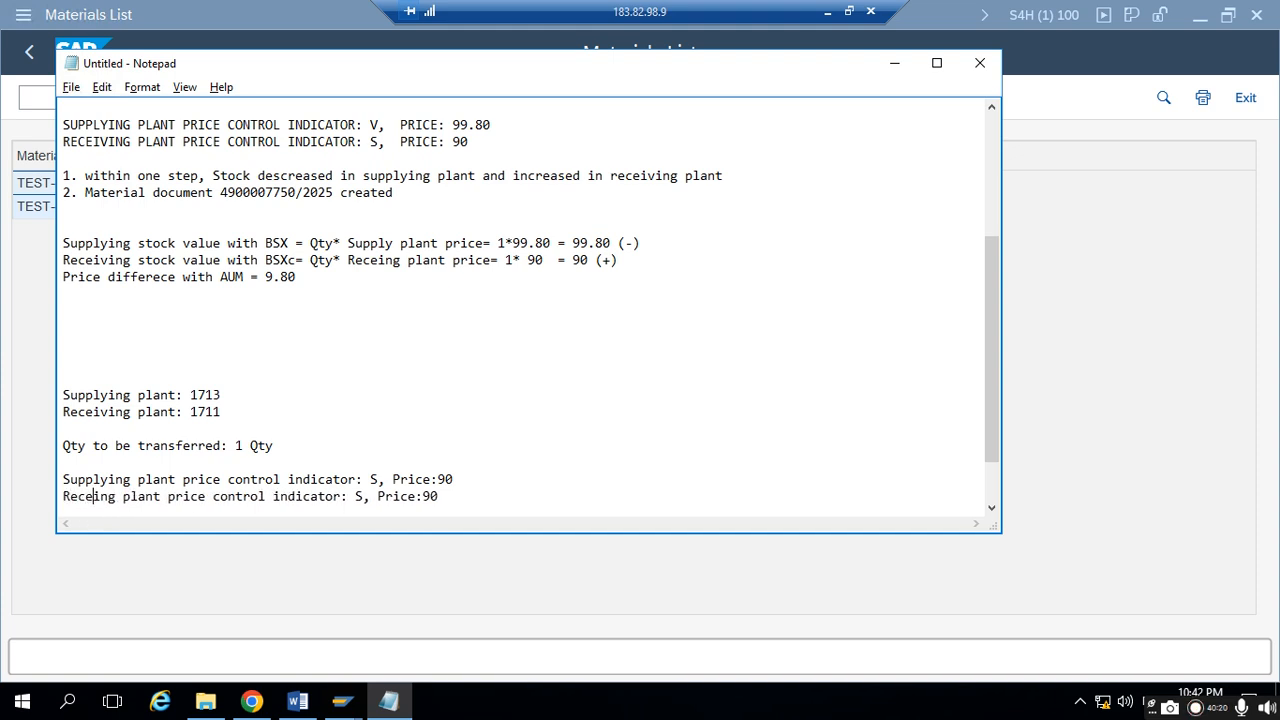
{"action": "type", "text": "iv"}
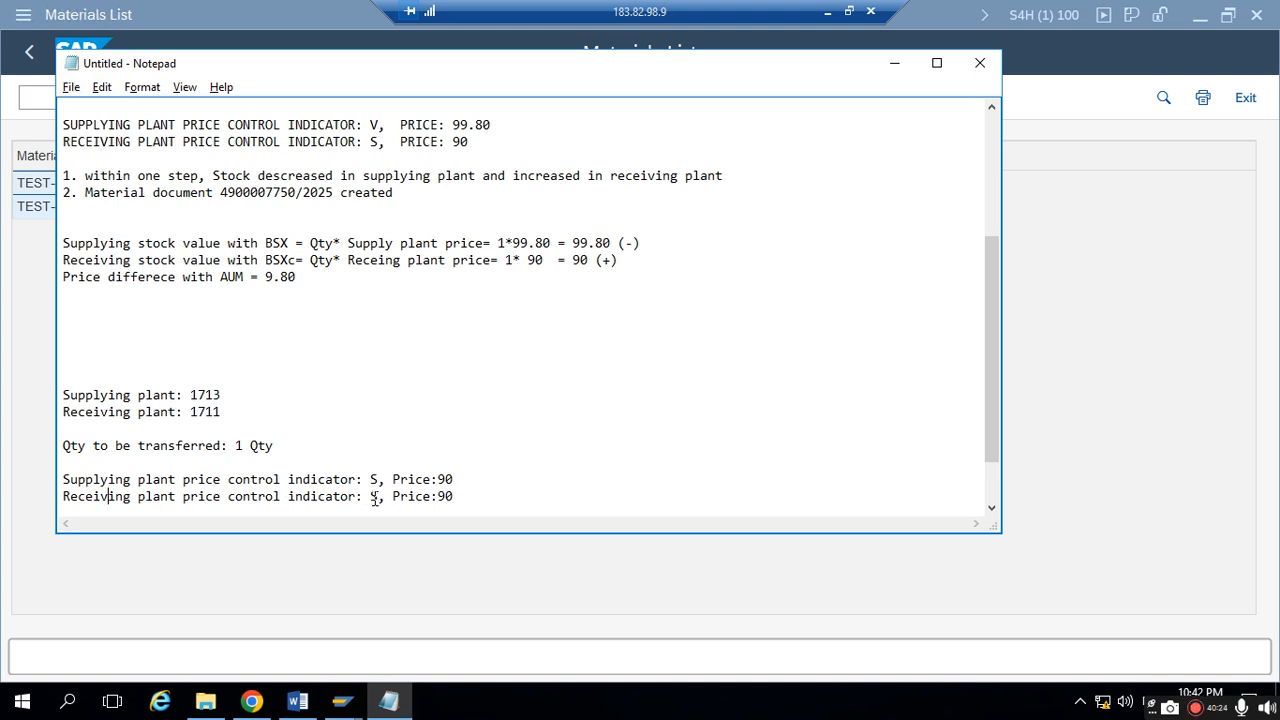
- Check plant 1711's price control and price in the Materials List and update the receiving plant line in the notes to "V, Price:99.80"
{"action": "key", "text": "alt+Tab"}
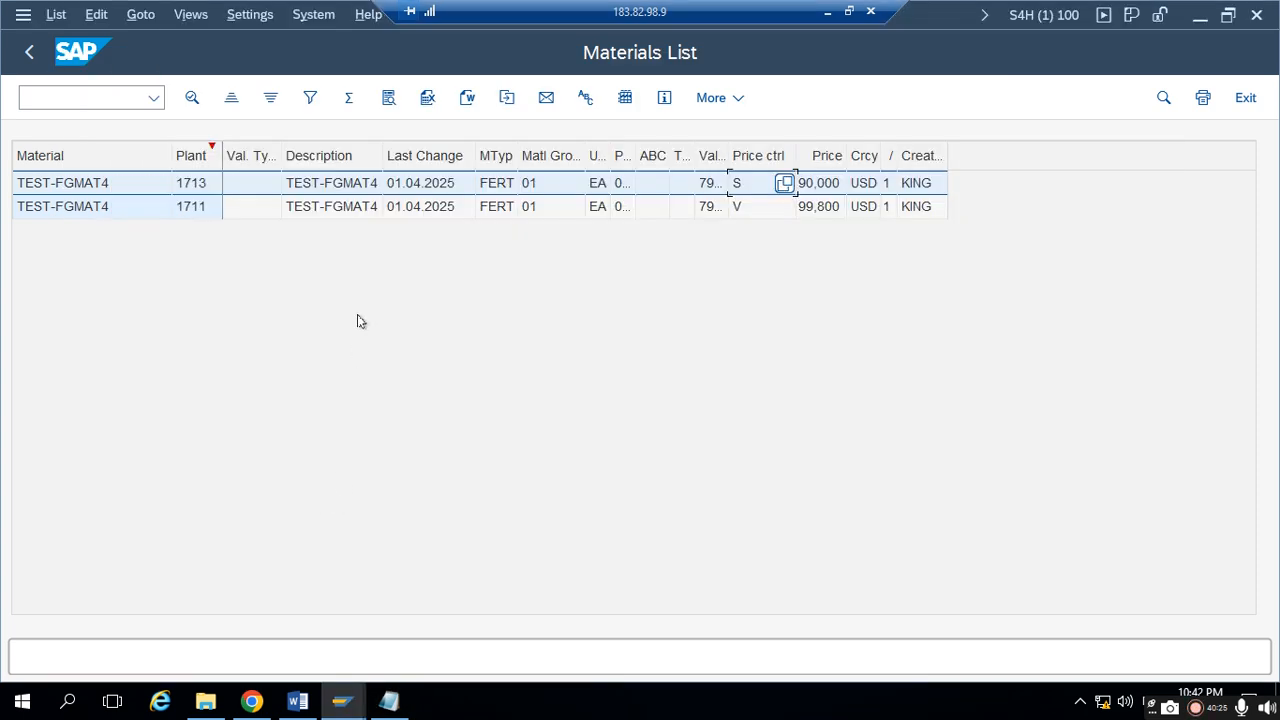
{"action": "left_click", "coordinate": [135, 212]}
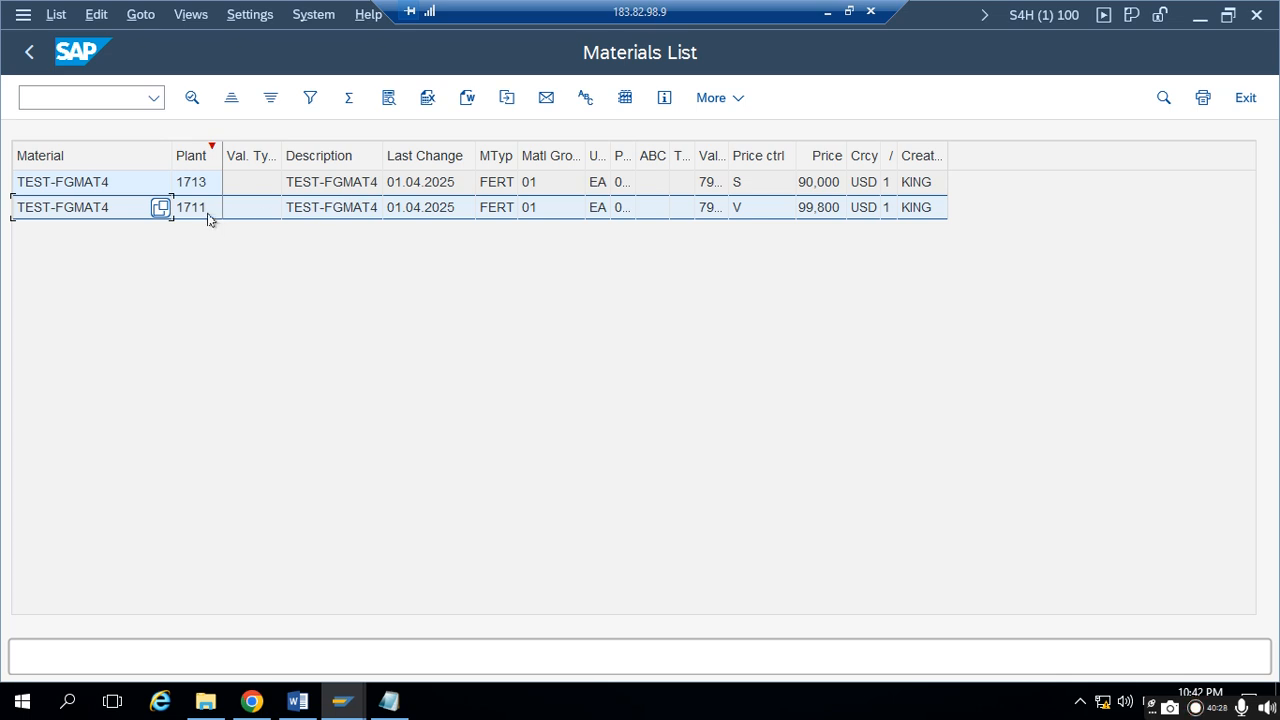
{"action": "left_click", "coordinate": [747, 215]}
{"action": "key", "text": "alt+Tab"}
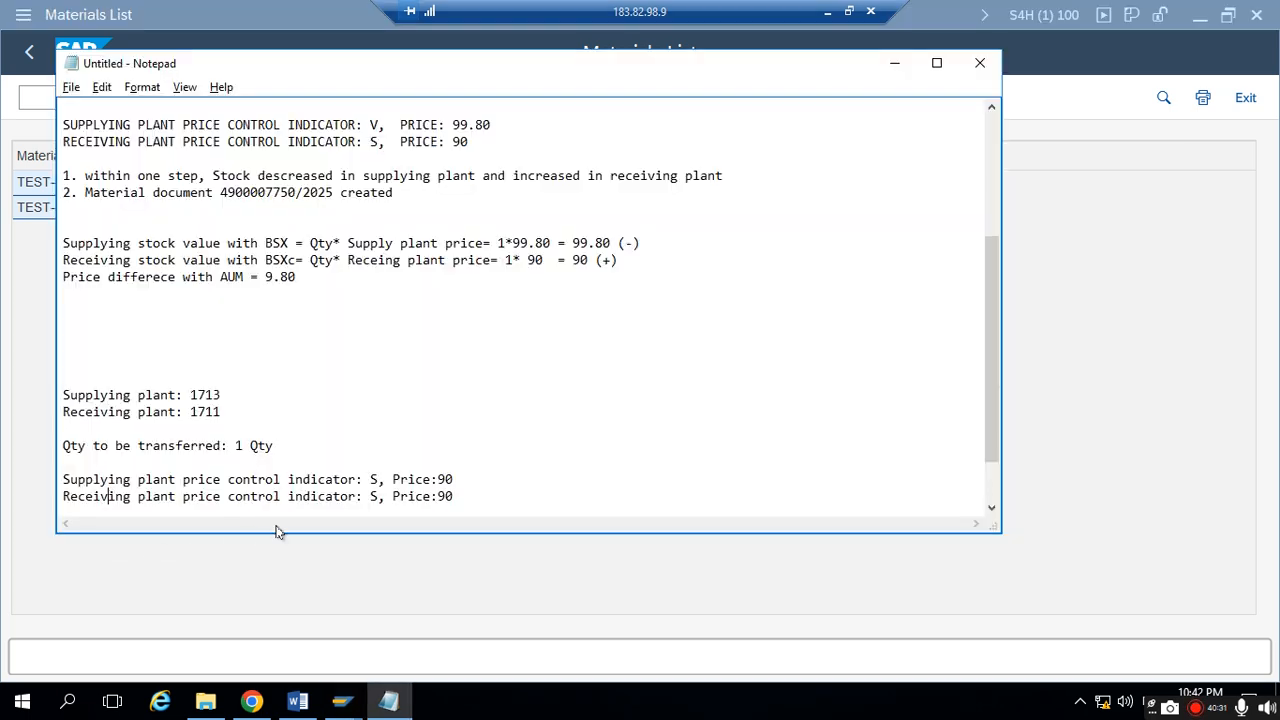
{"action": "key", "text": "BackSpace"}
{"action": "type", "text": "V"}
{"action": "key", "text": "BackSpace"}
{"action": "type", "text": "9.80"}
{"action": "scroll", "coordinate": [446, 486], "scroll_direction": "down", "scroll_amount": 1}
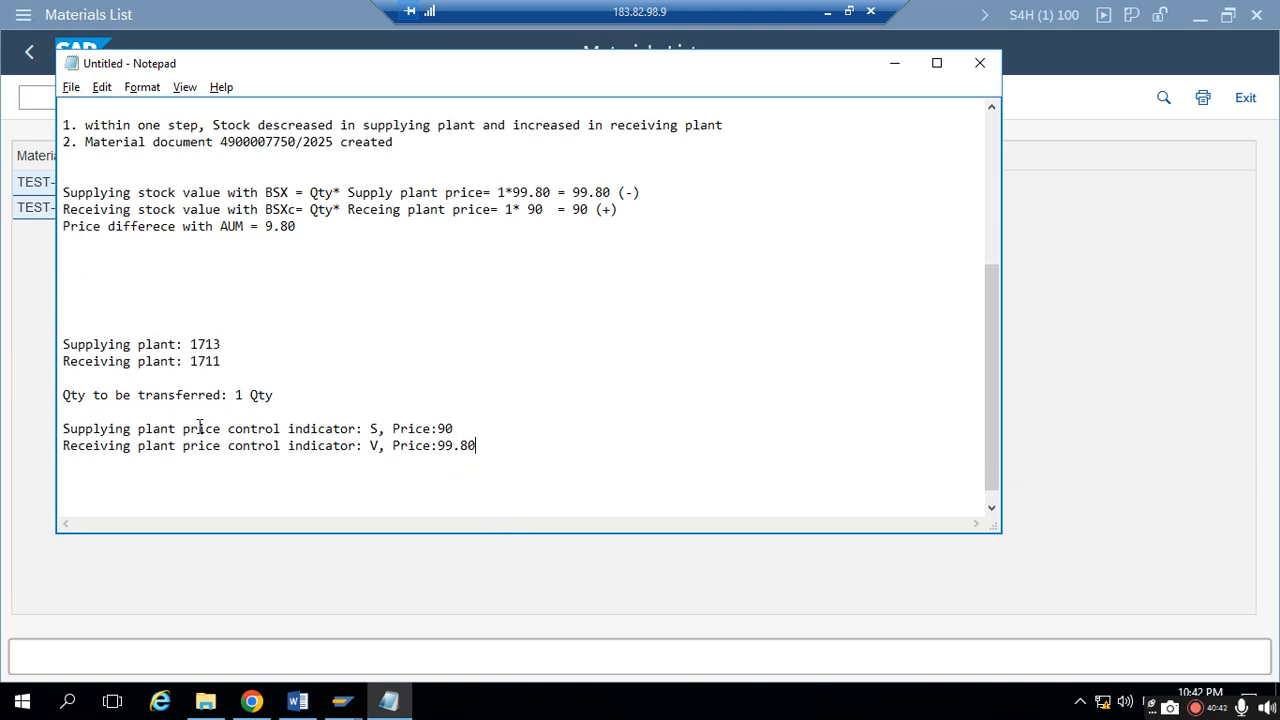
- Insert "---1713" after "indicator" in the supplying plant price line and "---1711" at the same place in the receiving plant line
{"action": "left_click_drag", "start_coordinate": [64, 428], "coordinate": [333, 425]}
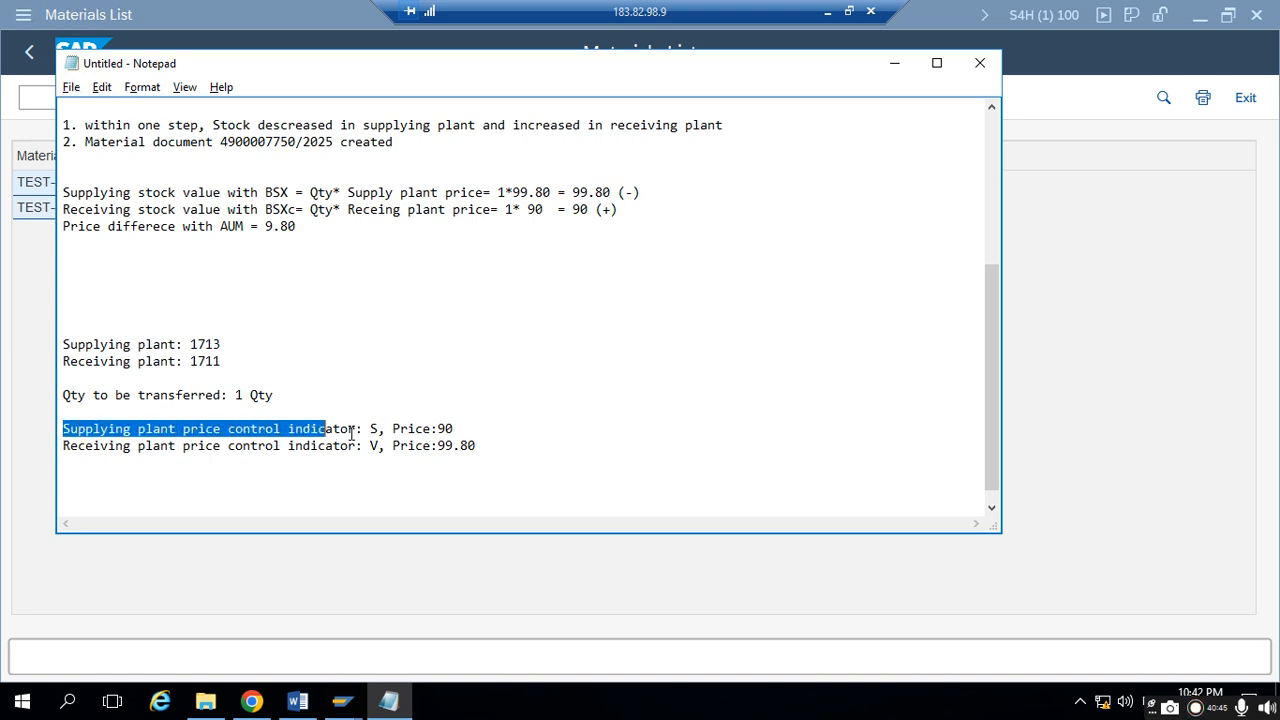
{"action": "left_click", "coordinate": [350, 432]}
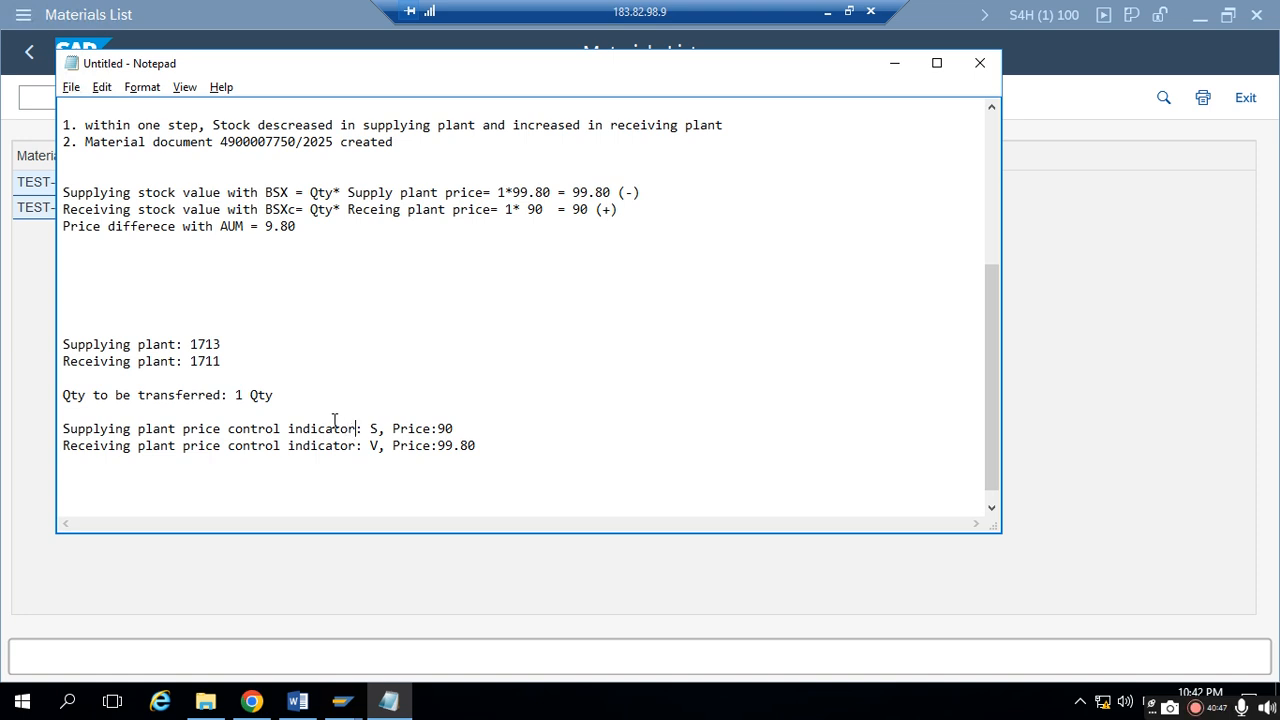
{"action": "type", "text": "-"}
{"action": "key", "text": "BackSpace"}
{"action": "key", "text": "BackSpace"}
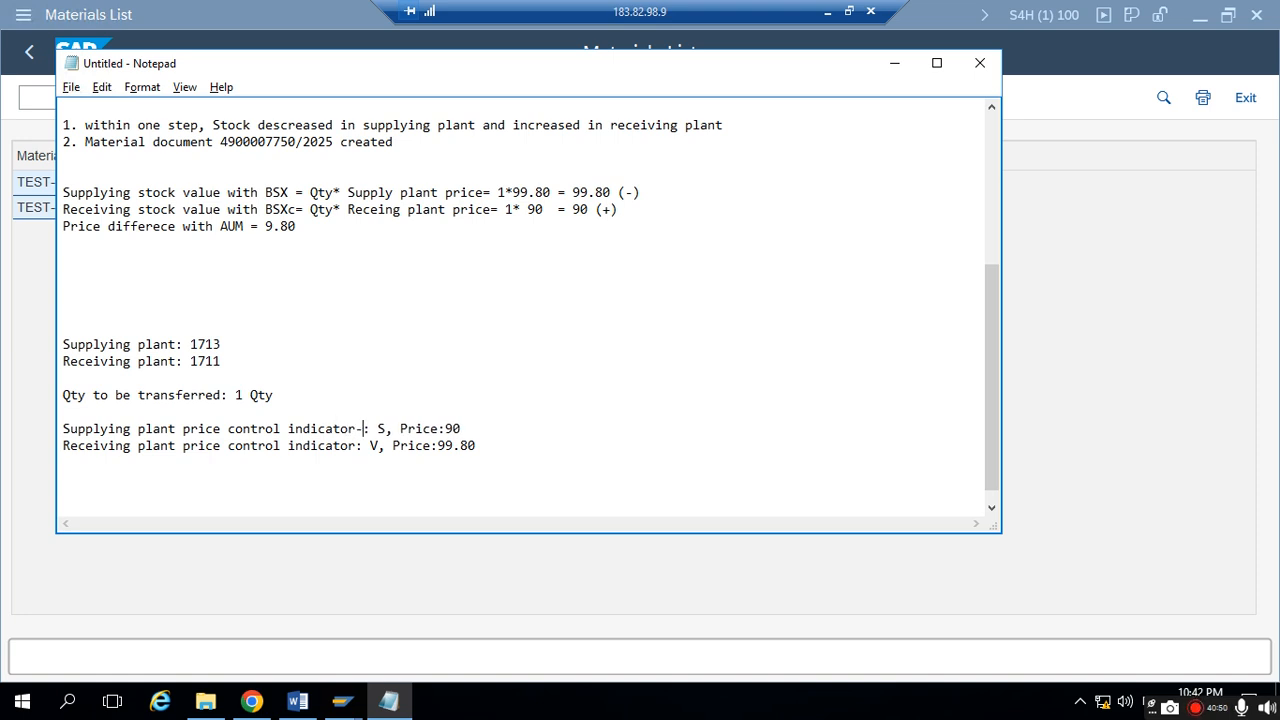
{"action": "type", "text": "---1713"}
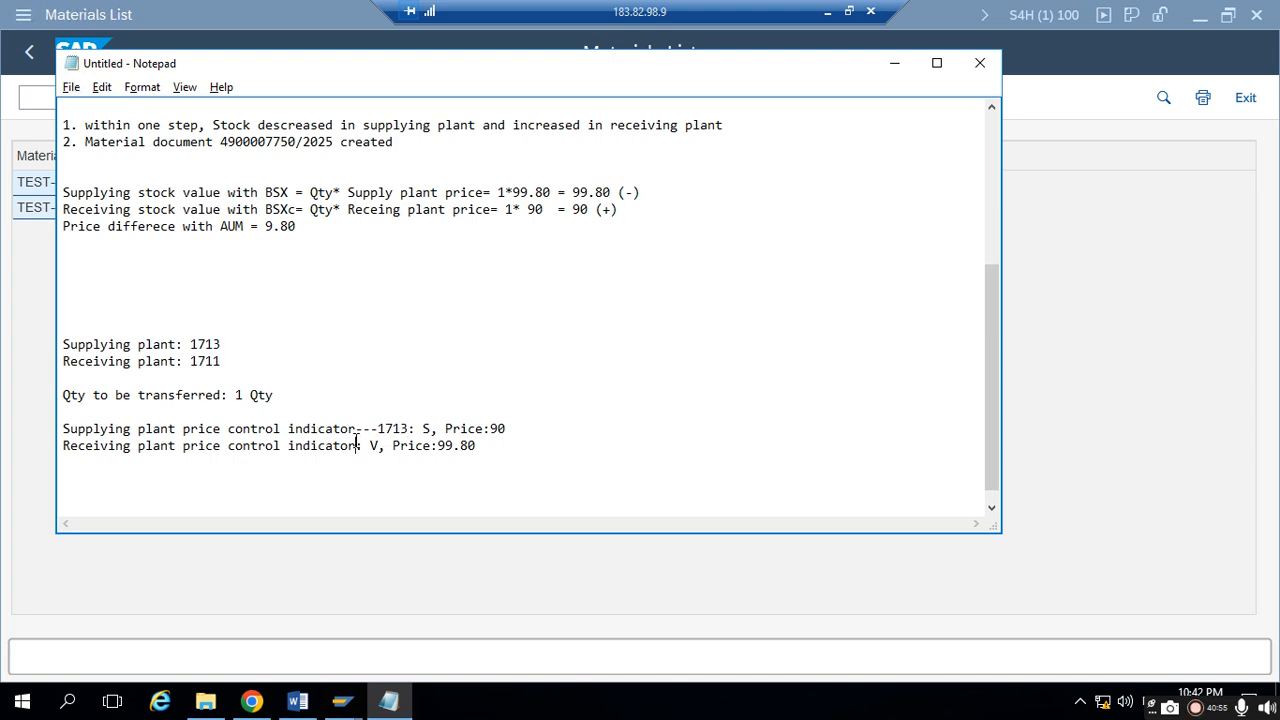
{"action": "left_click", "coordinate": [358, 445]}
{"action": "type", "text": "---17"}
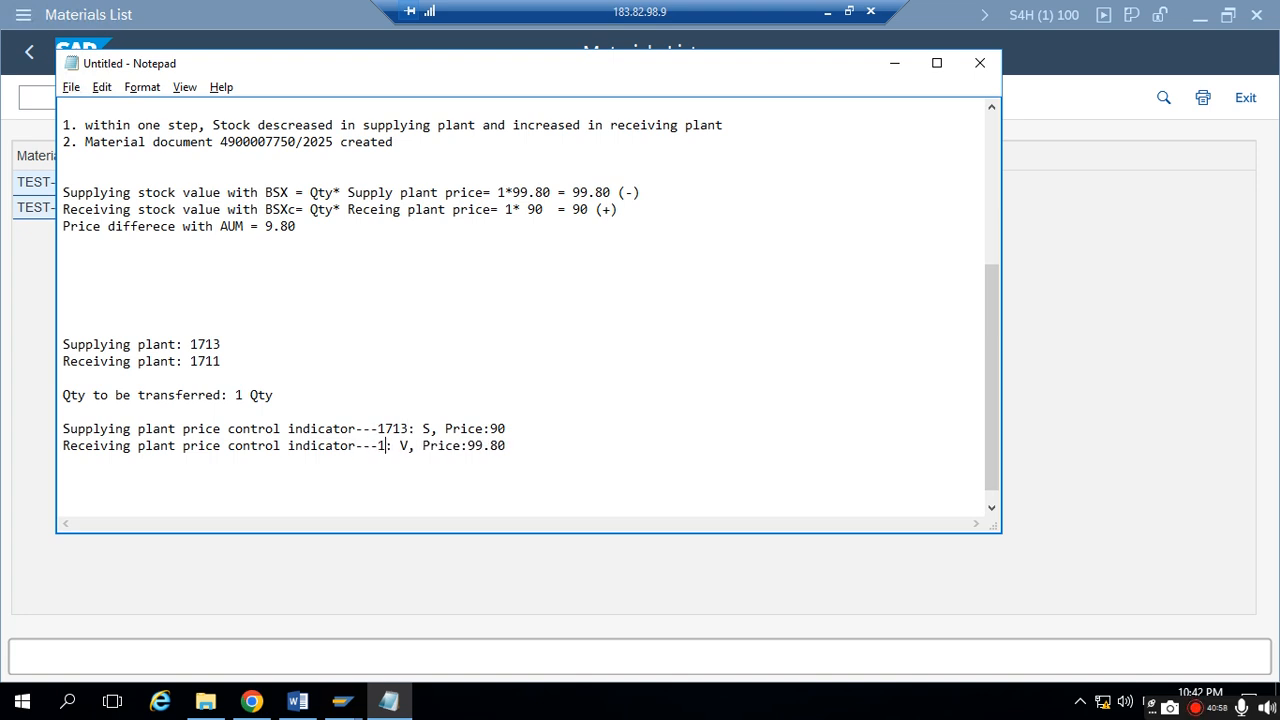
{"action": "type", "text": "11"}
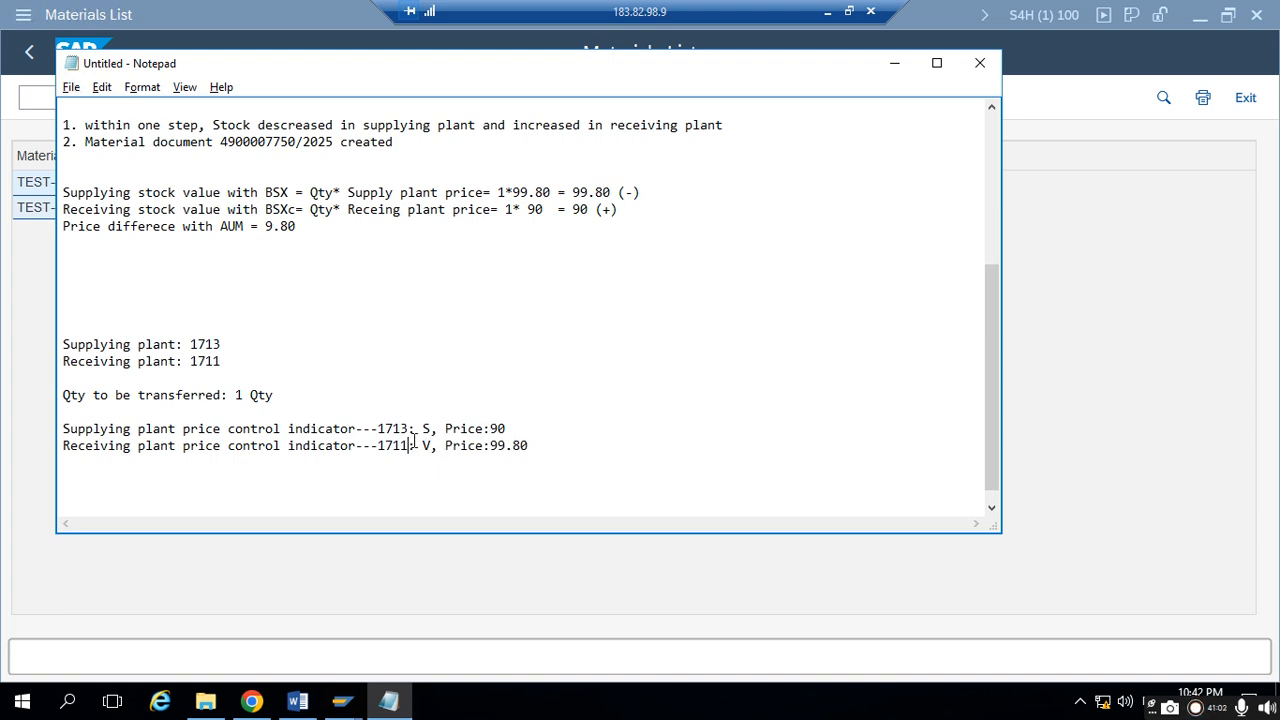
- Start a new line after a blank line below the receiving plant price control line
{"action": "left_click_drag", "start_coordinate": [378, 445], "coordinate": [521, 446]}
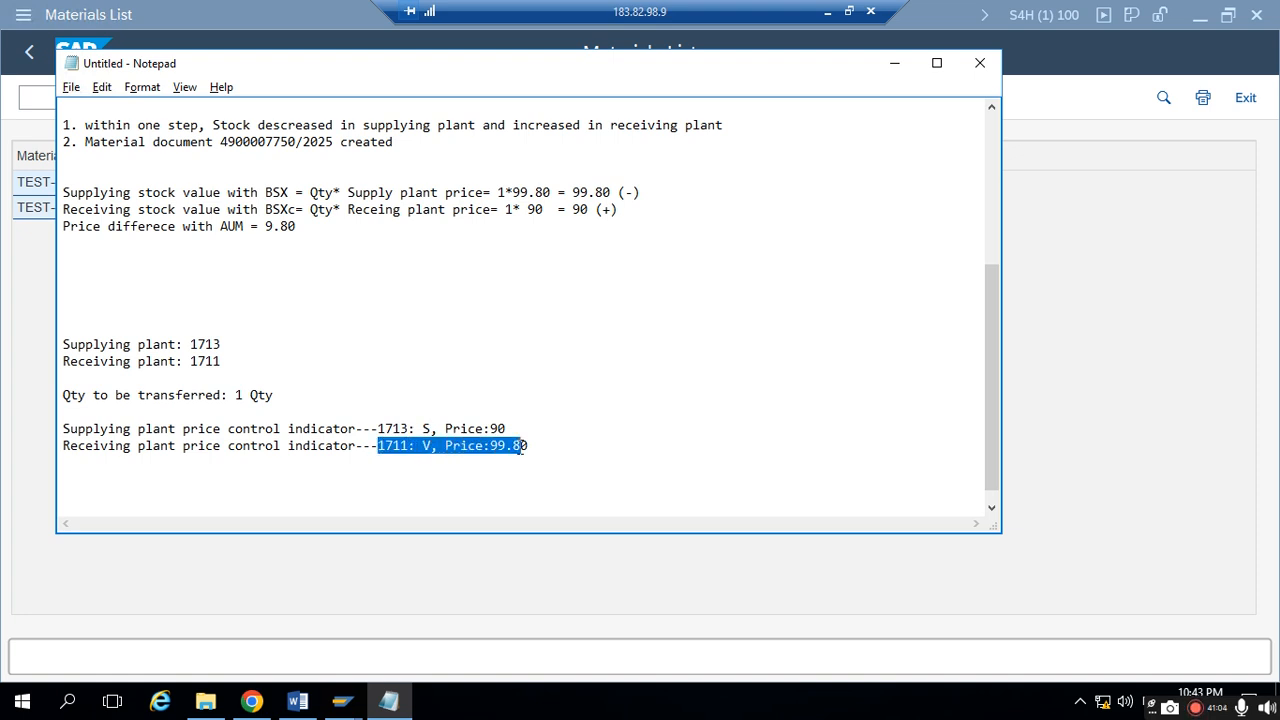
{"action": "left_click", "coordinate": [425, 446]}
{"action": "left_click", "coordinate": [534, 441]}
{"action": "key", "text": "Return"}
{"action": "key", "text": "Return"}
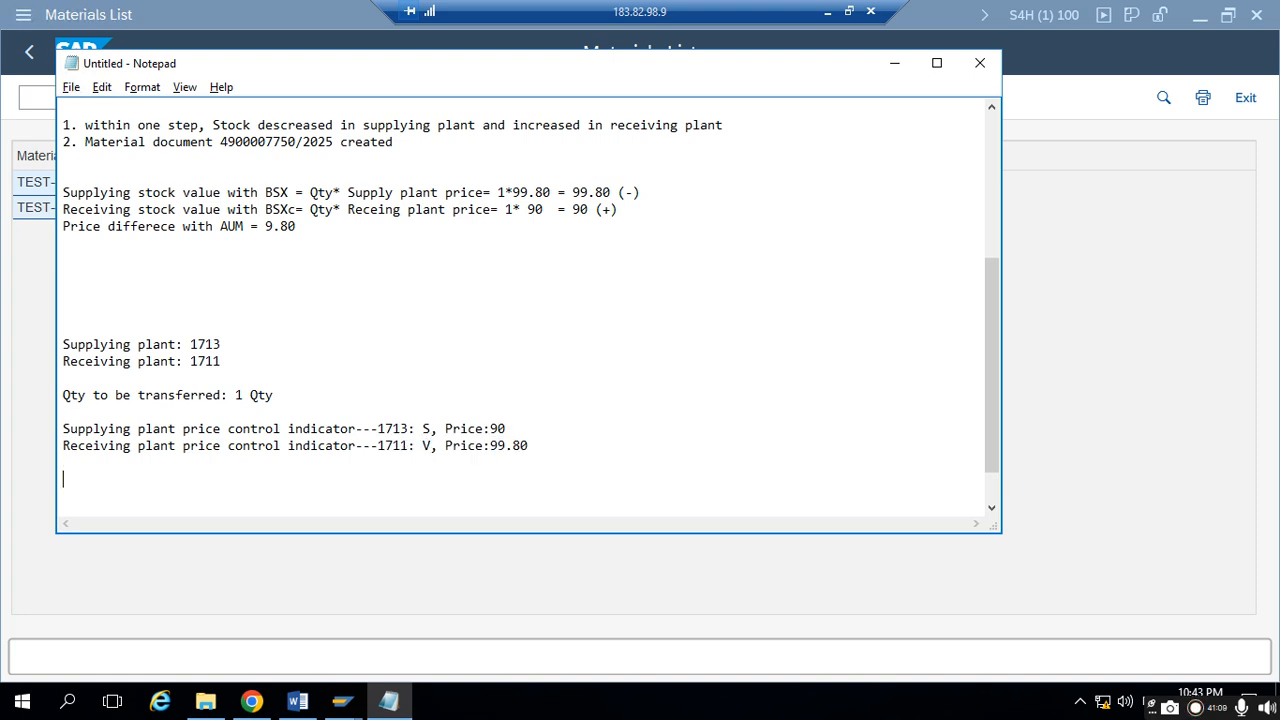
- Switch to Chrome, start a cross-plant transfer of unrestricted-use stock from plant 1713 to 1711, and review both plants' stock details
{"action": "left_click", "coordinate": [266, 706]}
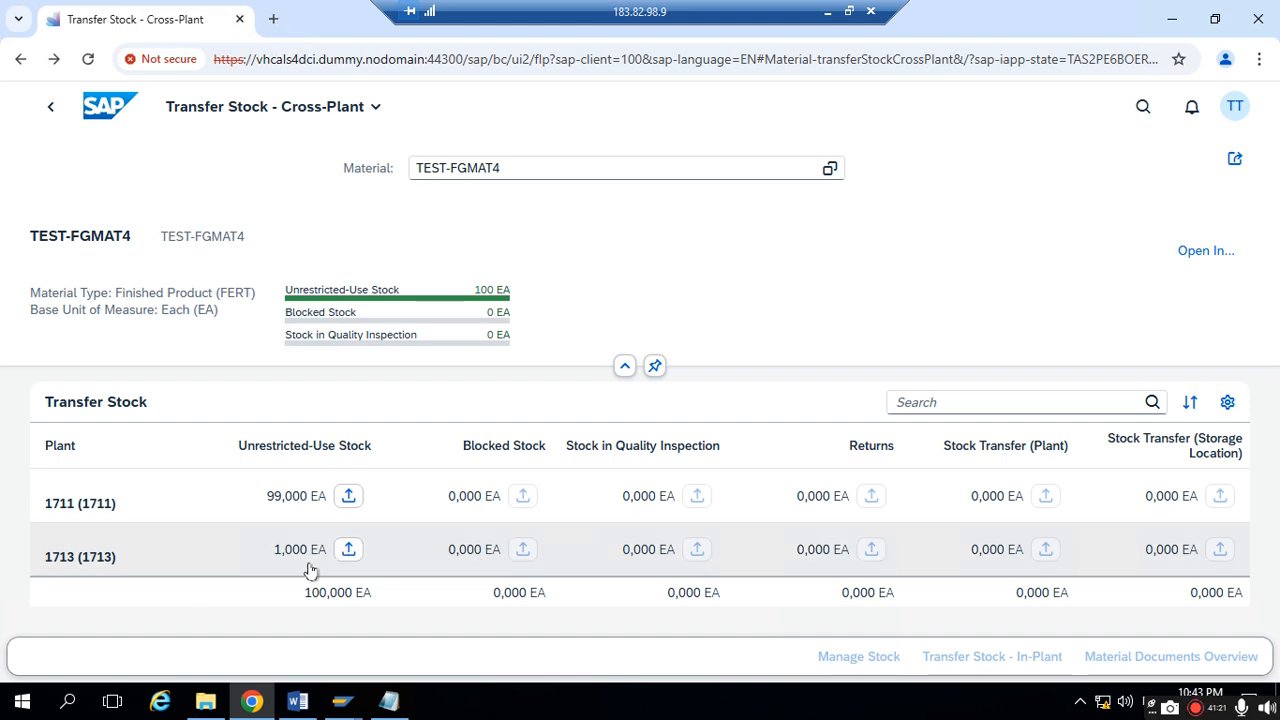
{"action": "left_click", "coordinate": [348, 550]}
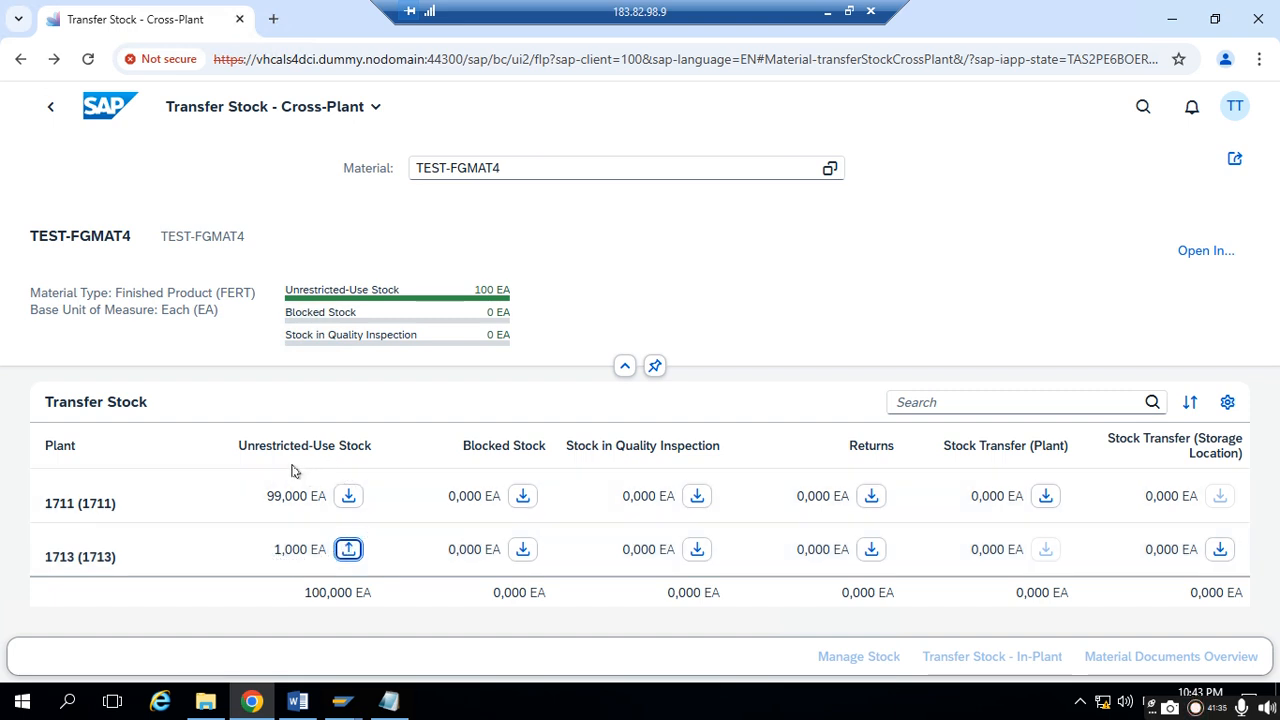
{"action": "left_click", "coordinate": [347, 496]}
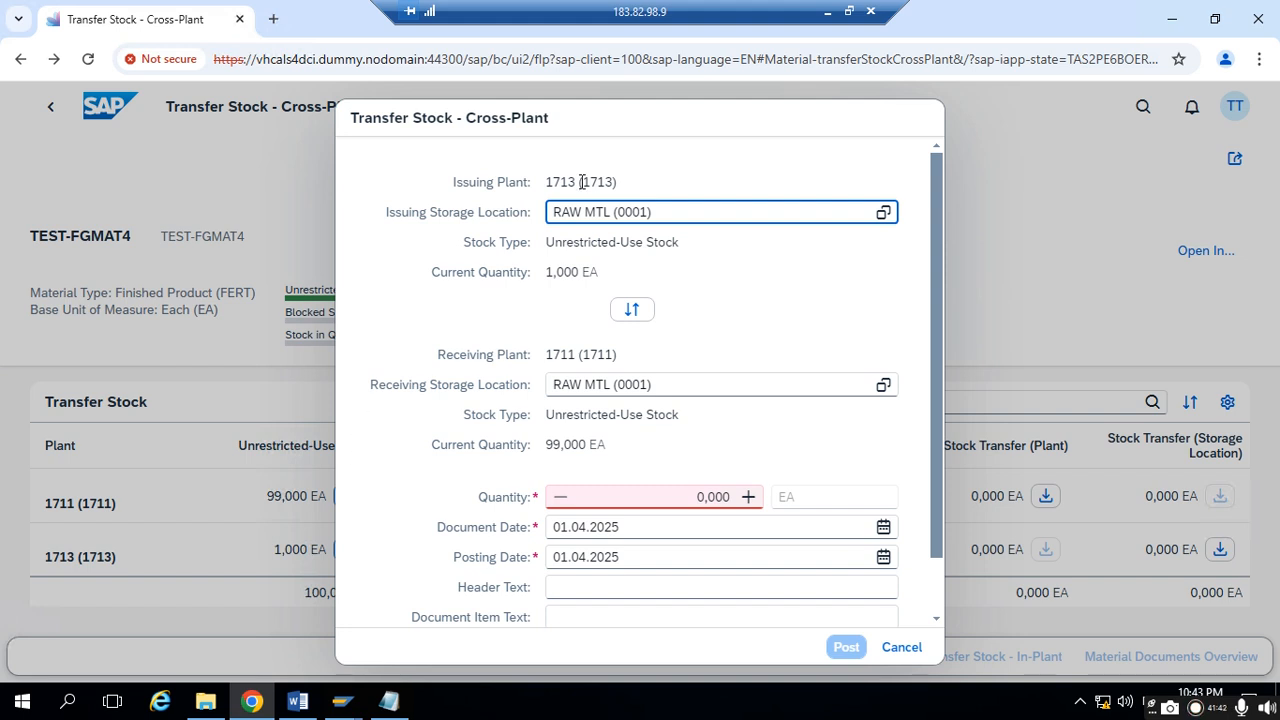
{"action": "left_click_drag", "start_coordinate": [546, 183], "coordinate": [615, 176]}
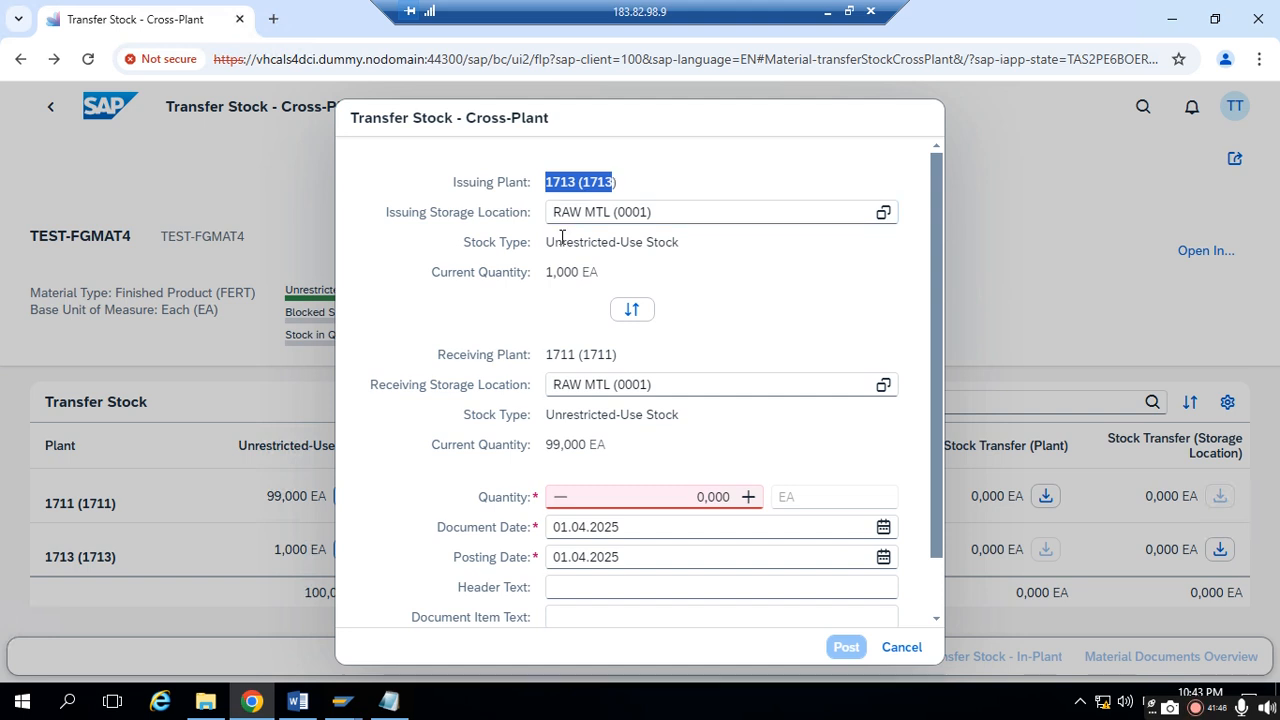
{"action": "left_click_drag", "start_coordinate": [552, 243], "coordinate": [681, 232]}
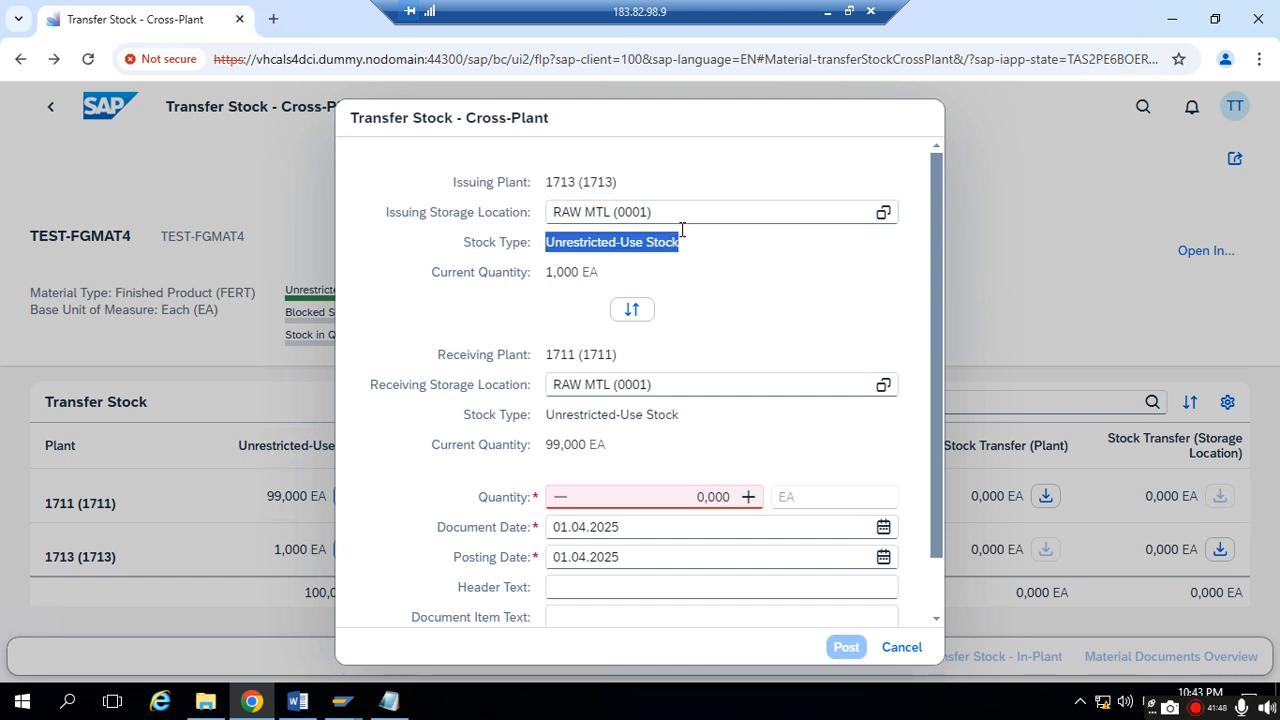
{"action": "left_click_drag", "start_coordinate": [548, 272], "coordinate": [616, 268]}
{"action": "left_click_drag", "start_coordinate": [549, 353], "coordinate": [608, 352]}
{"action": "left_click_drag", "start_coordinate": [549, 415], "coordinate": [675, 410]}
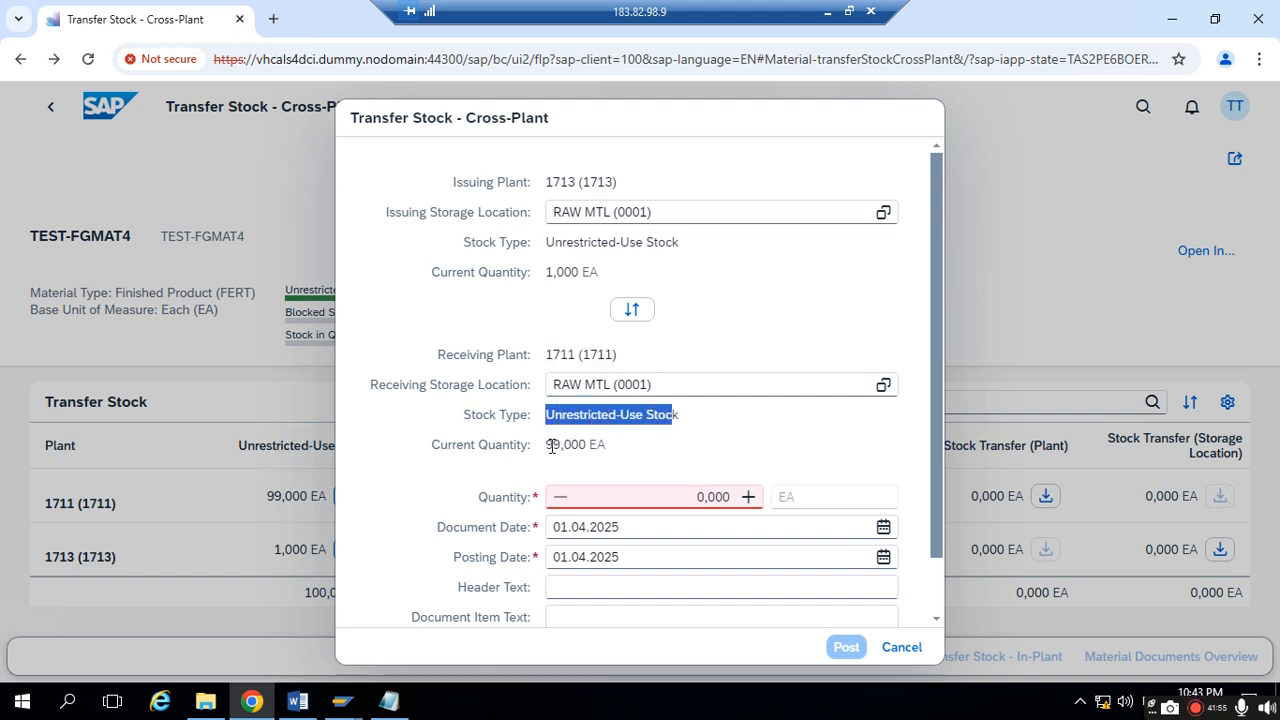
{"action": "left_click_drag", "start_coordinate": [547, 445], "coordinate": [598, 438]}
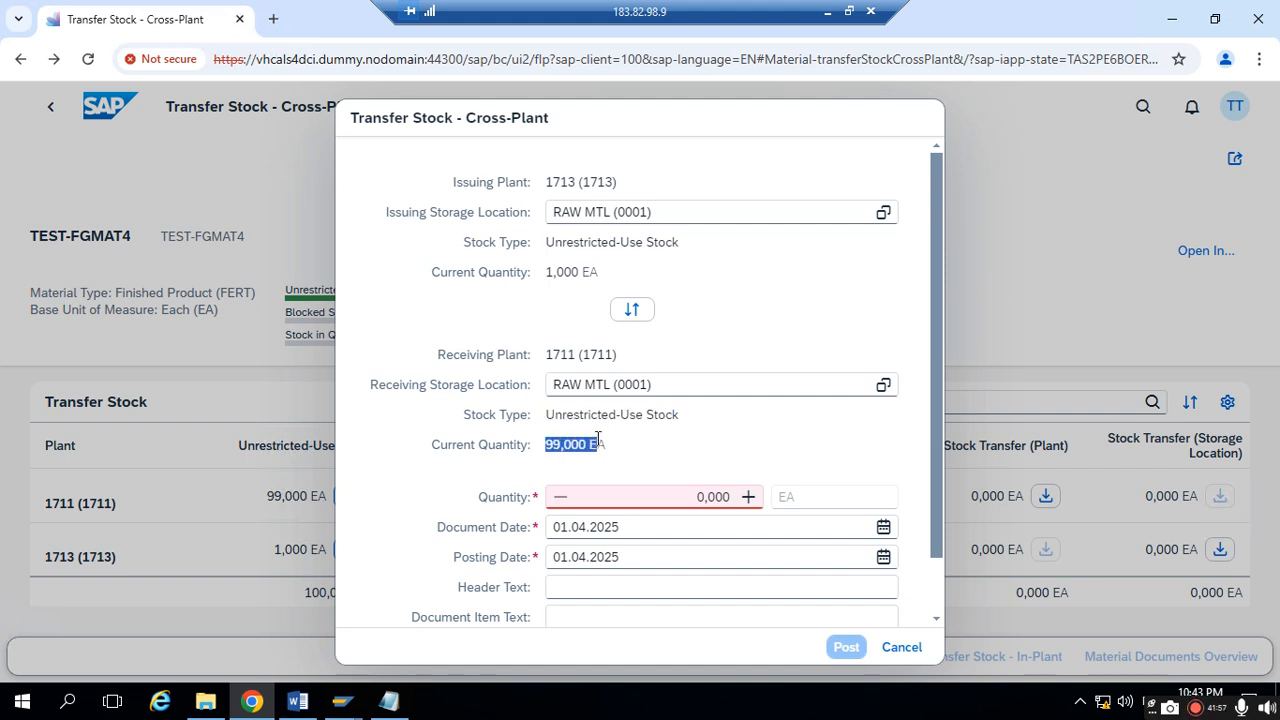
- Set the transfer quantity to 1 EA and post the stock transfer
{"action": "left_click", "coordinate": [669, 491]}
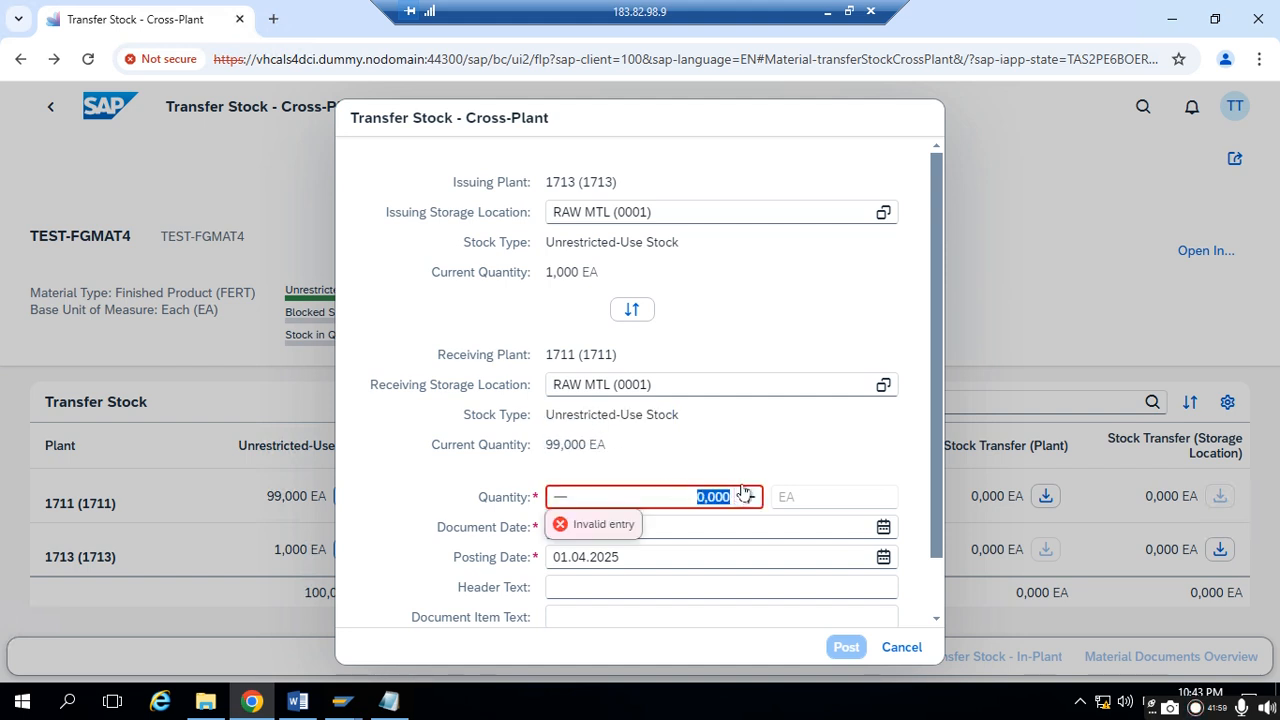
{"action": "type", "text": "1"}
{"action": "left_click", "coordinate": [833, 310]}
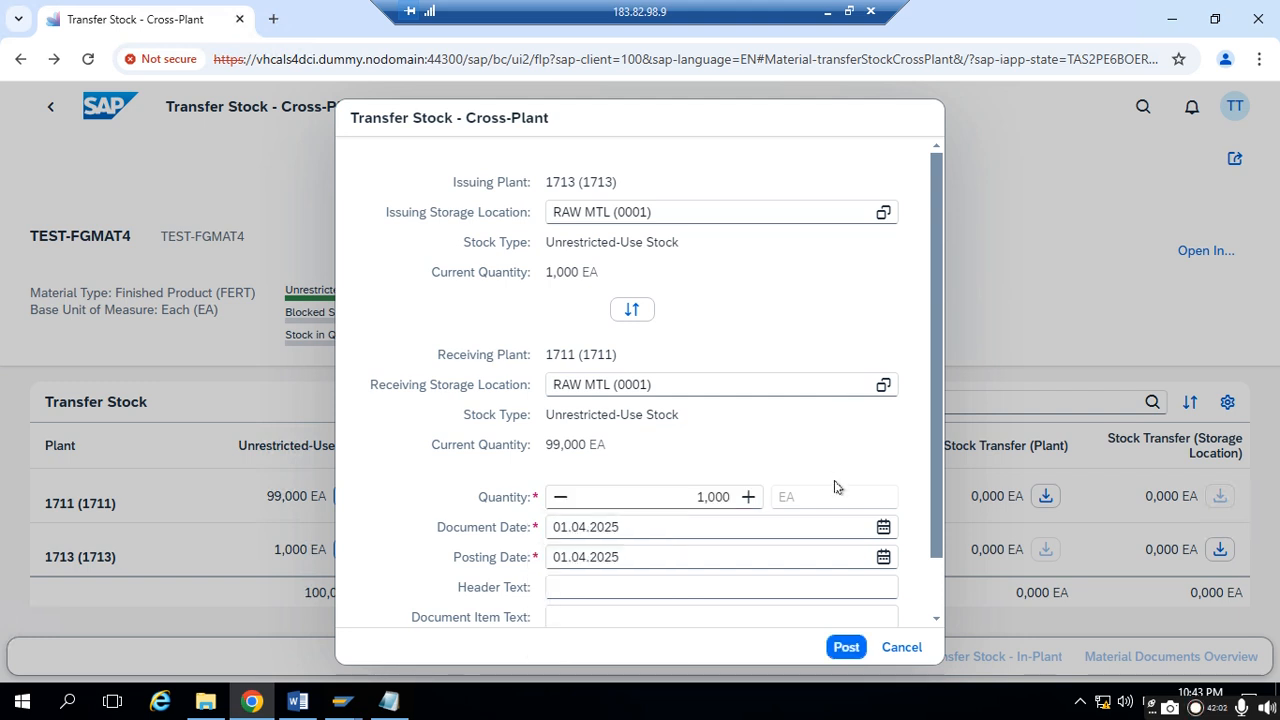
{"action": "left_click", "coordinate": [838, 643]}
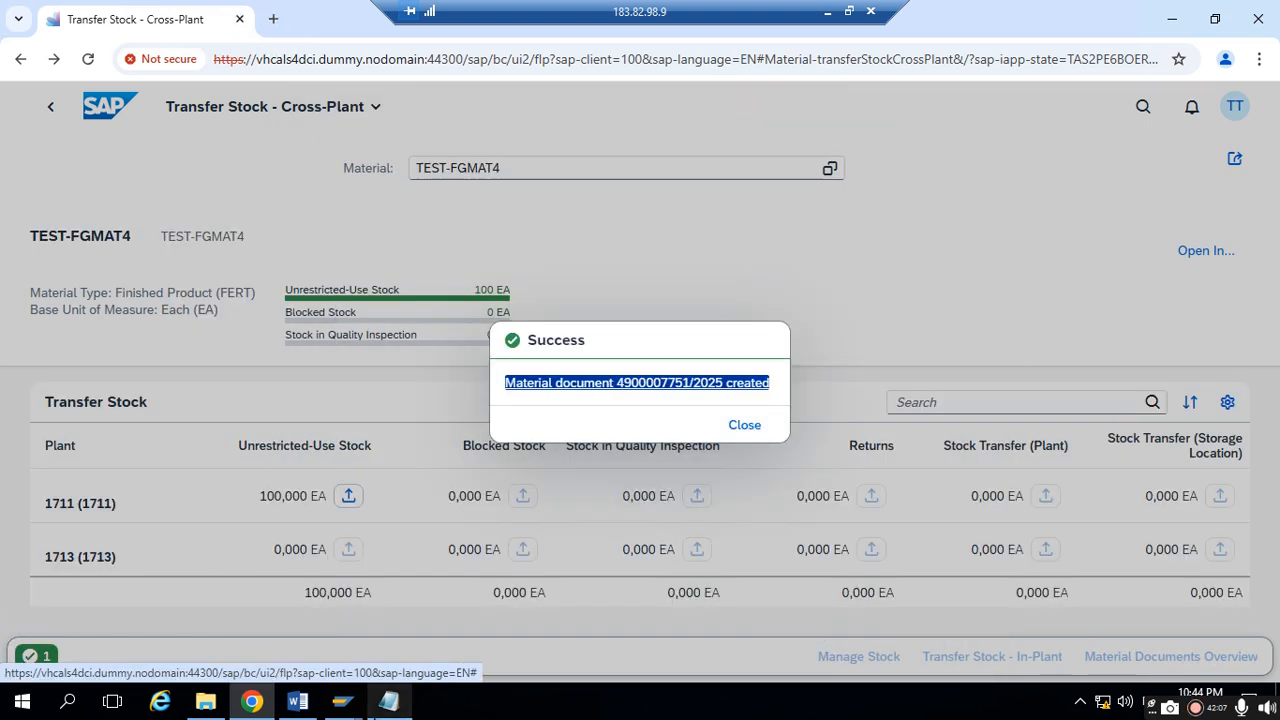
- Switch to the Notepad notes and begin the first numbered note with "1. Wthin one step"
{"action": "left_click", "coordinate": [388, 701]}
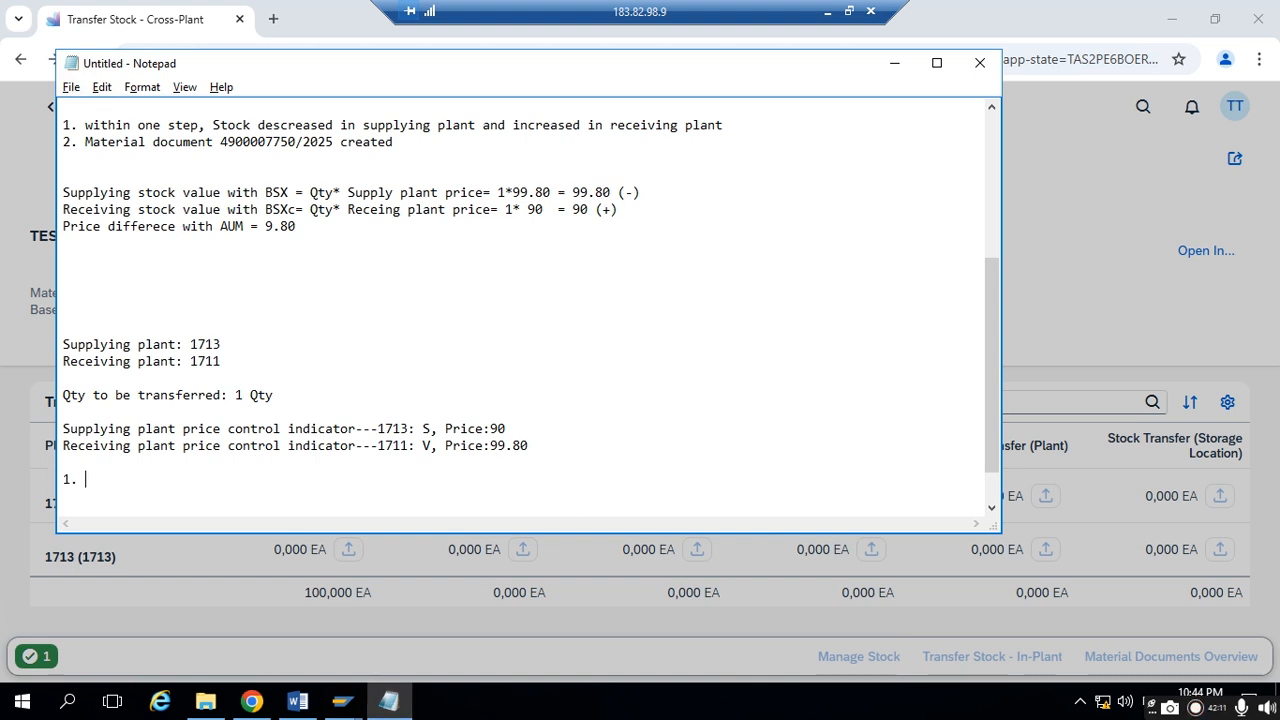
{"action": "key", "text": "BackSpace"}
{"action": "key", "text": "BackSpace"}
{"action": "key", "text": "BackSpace"}
{"action": "type", "text": "THIN"}
{"action": "key", "text": "BackSpace"}
{"action": "key", "text": "BackSpace"}
{"action": "key", "text": "BackSpace"}
{"action": "key", "text": "BackSpace"}
{"action": "key", "text": "BackSpace"}
{"action": "key", "text": "BackSpace"}
{"action": "key", "text": "BackSpace"}
{"action": "key", "text": "BackSpace"}
{"action": "type", "text": "Wthun one step"}
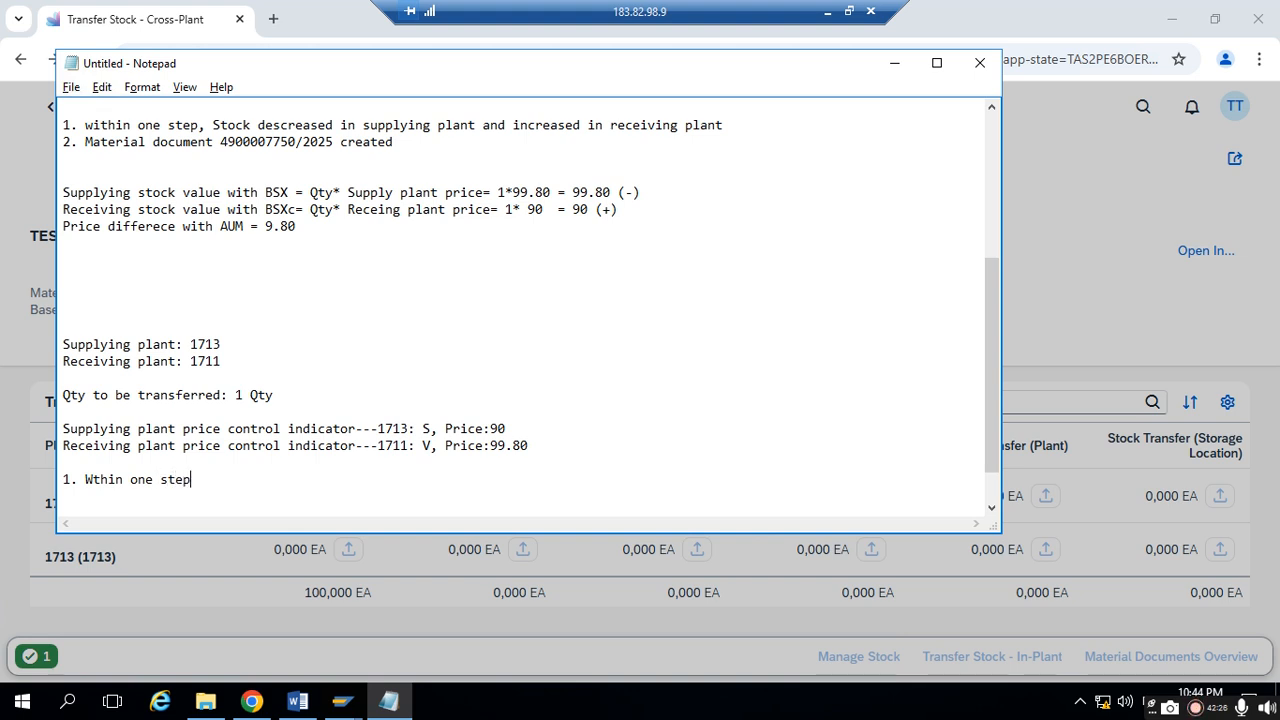
{"action": "type", "text": ", stock decreaed"}
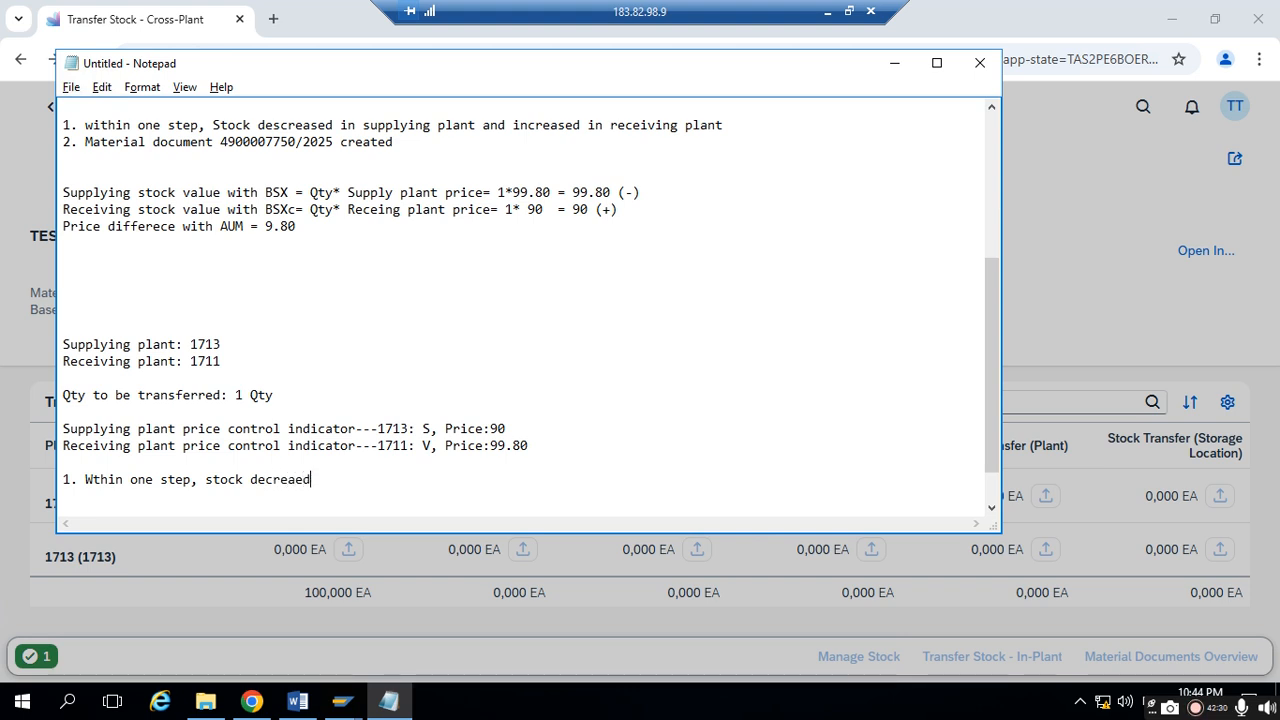
- Complete the first note with ", stock decreased in supplying plant 1713 and increased in Receiving plant 1711."
{"action": "key", "text": "BackSpace"}
{"action": "key", "text": "BackSpace"}
{"action": "key", "text": "BackSpace"}
{"action": "type", "text": "sed in"}
{"action": "type", "text": "supplying plant 1713 and"}
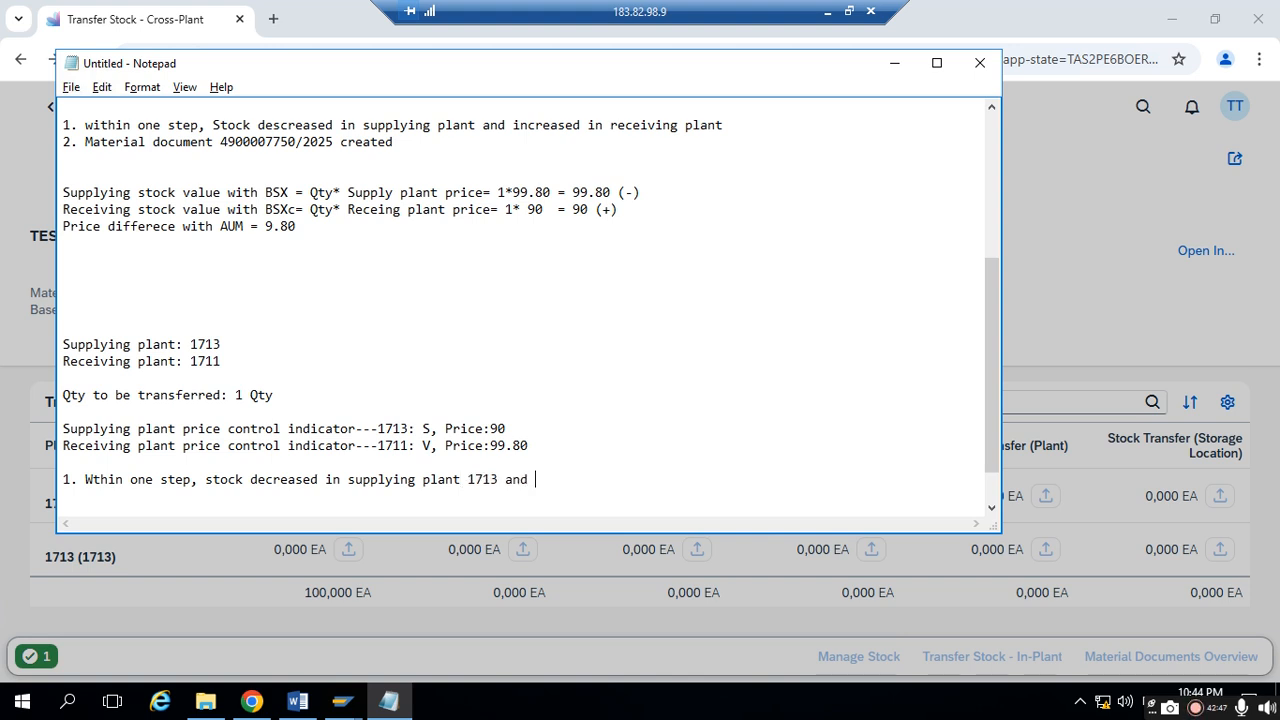
{"action": "type", "text": "increased in R"}
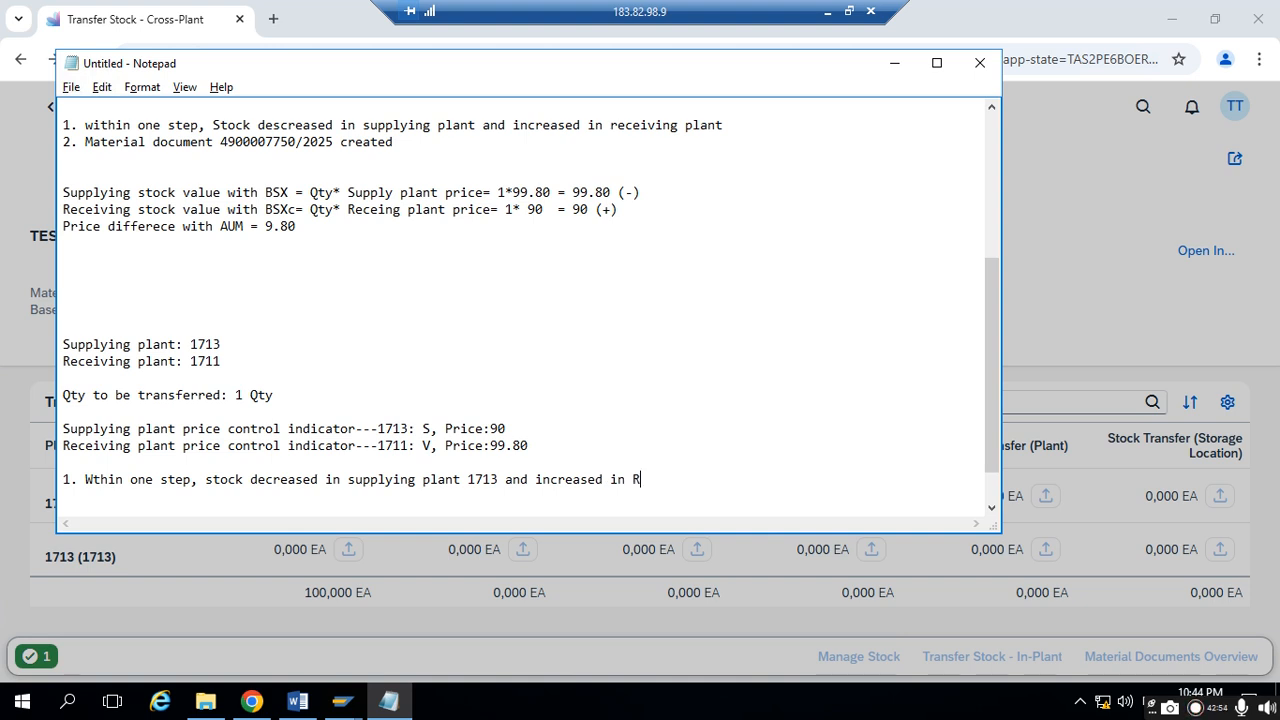
{"action": "type", "text": "ng plant 1711. "}
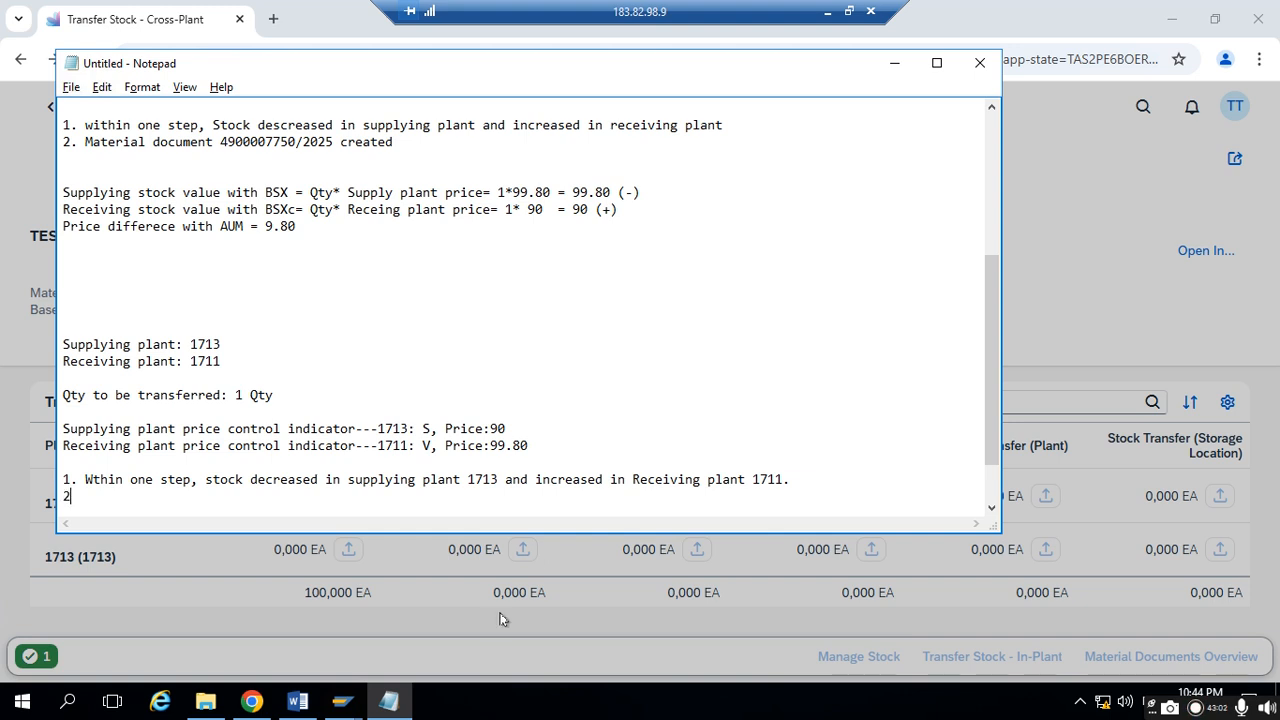
{"action": "type", "text": "2"}
- Add a second numbered note containing the material document message copied from the success dialog in Chrome
{"action": "left_click", "coordinate": [262, 703]}
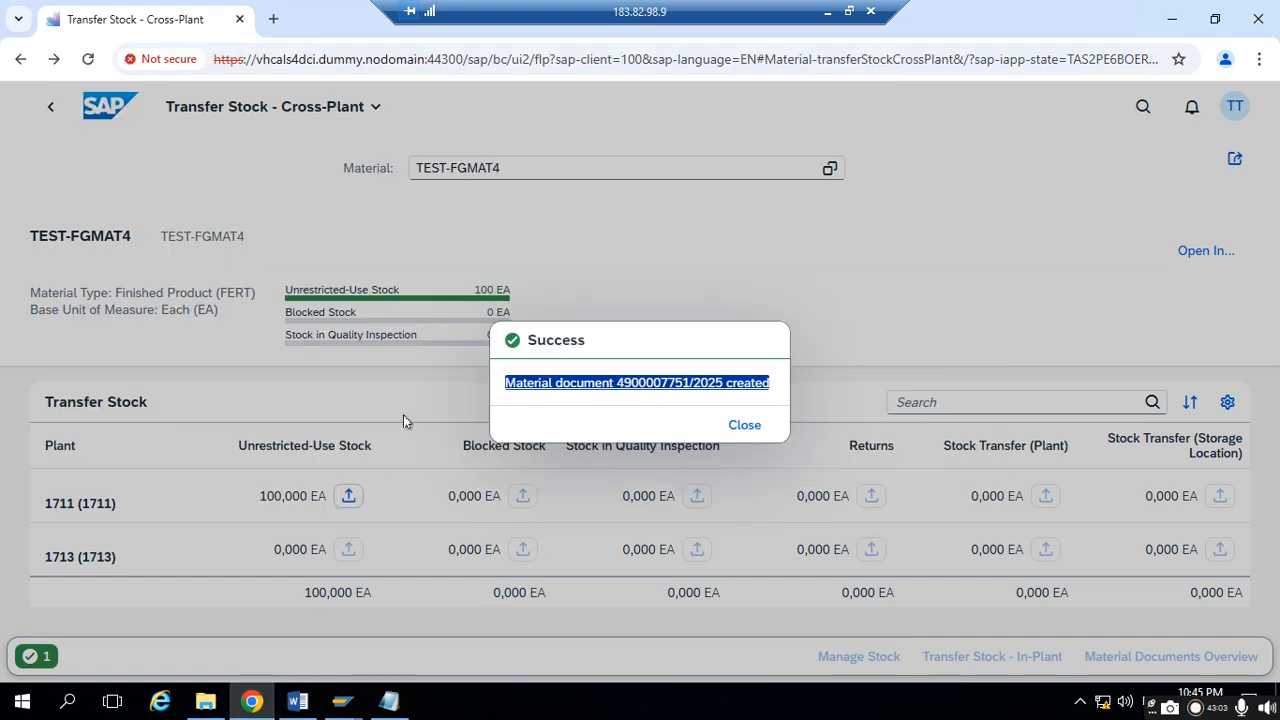
{"action": "left_click", "coordinate": [497, 372]}
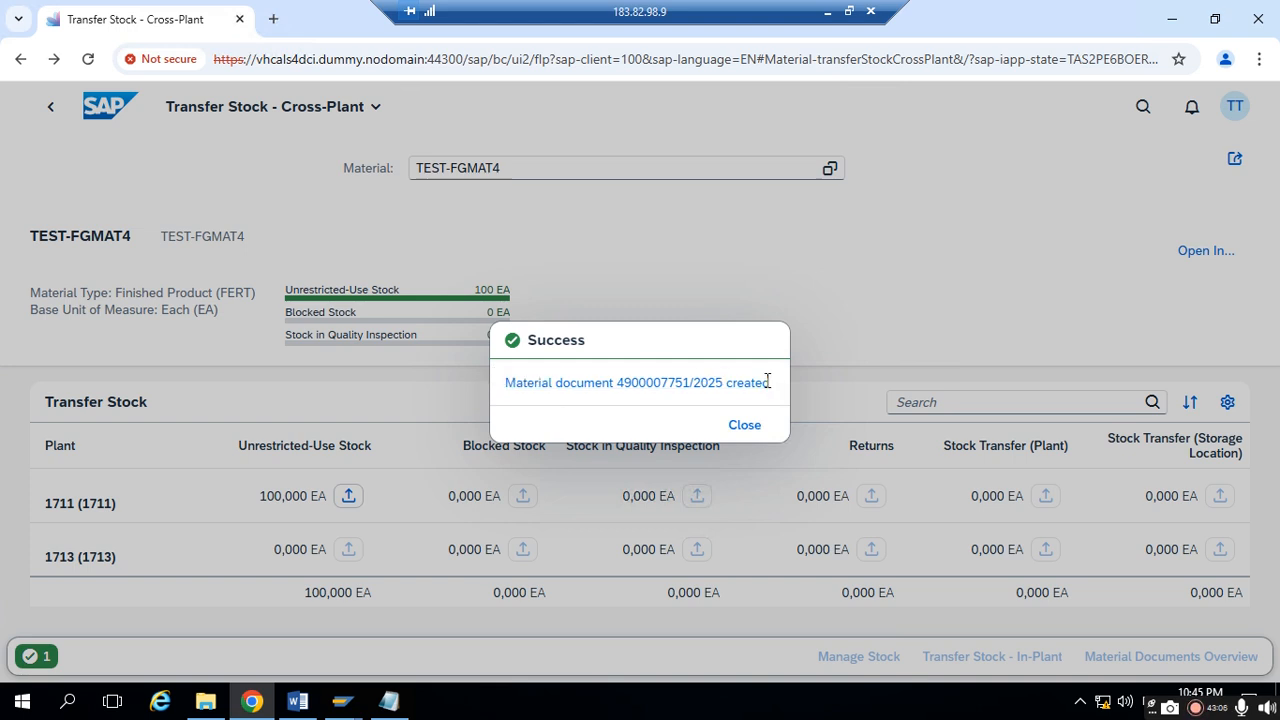
{"action": "triple_click", "coordinate": [780, 385]}
{"action": "right_click", "coordinate": [519, 390]}
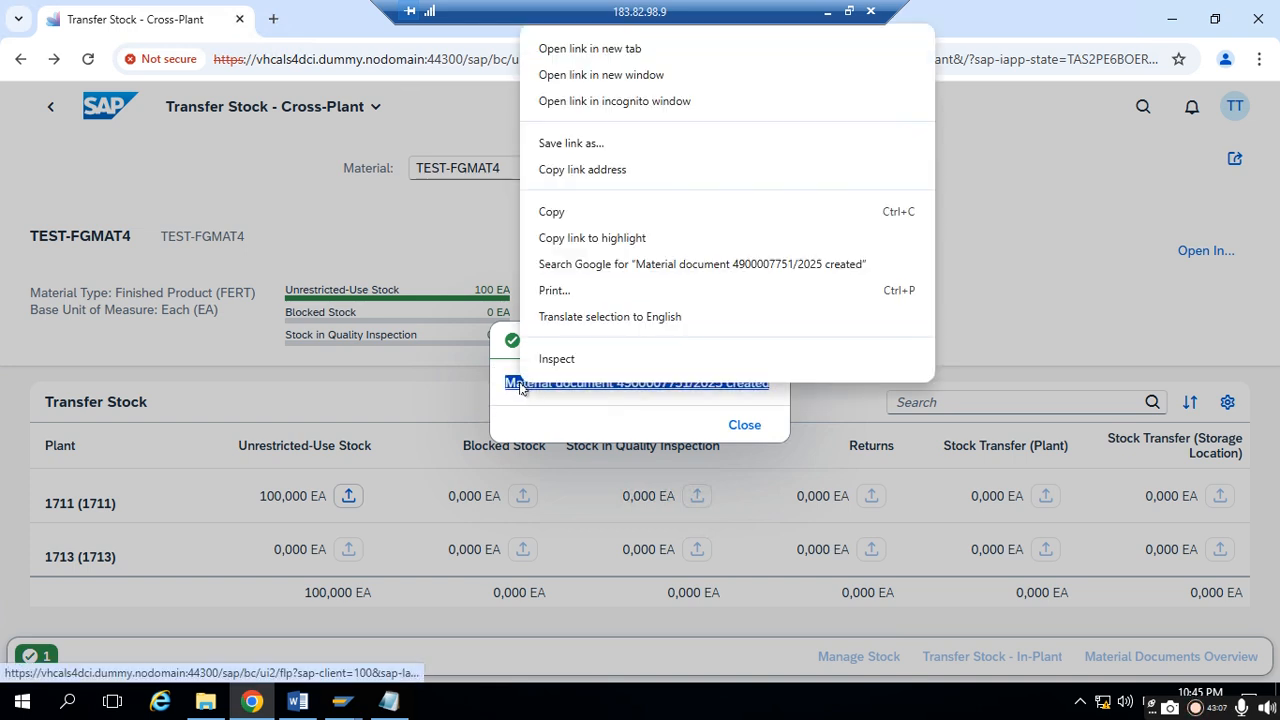
{"action": "left_click", "coordinate": [625, 212]}
{"action": "left_click", "coordinate": [389, 701]}
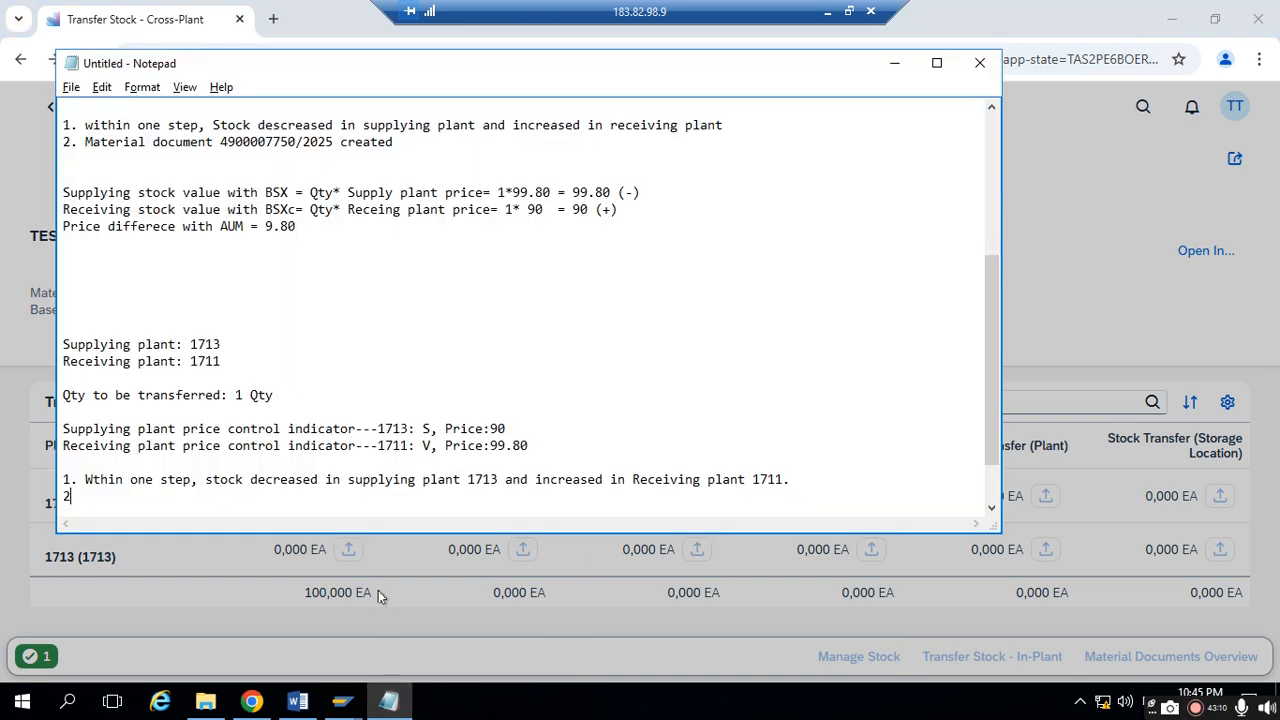
{"action": "type", "text": "2 Ma"}
{"action": "key", "text": "BackSpace"}
{"action": "key", "text": "ctrl+v"}
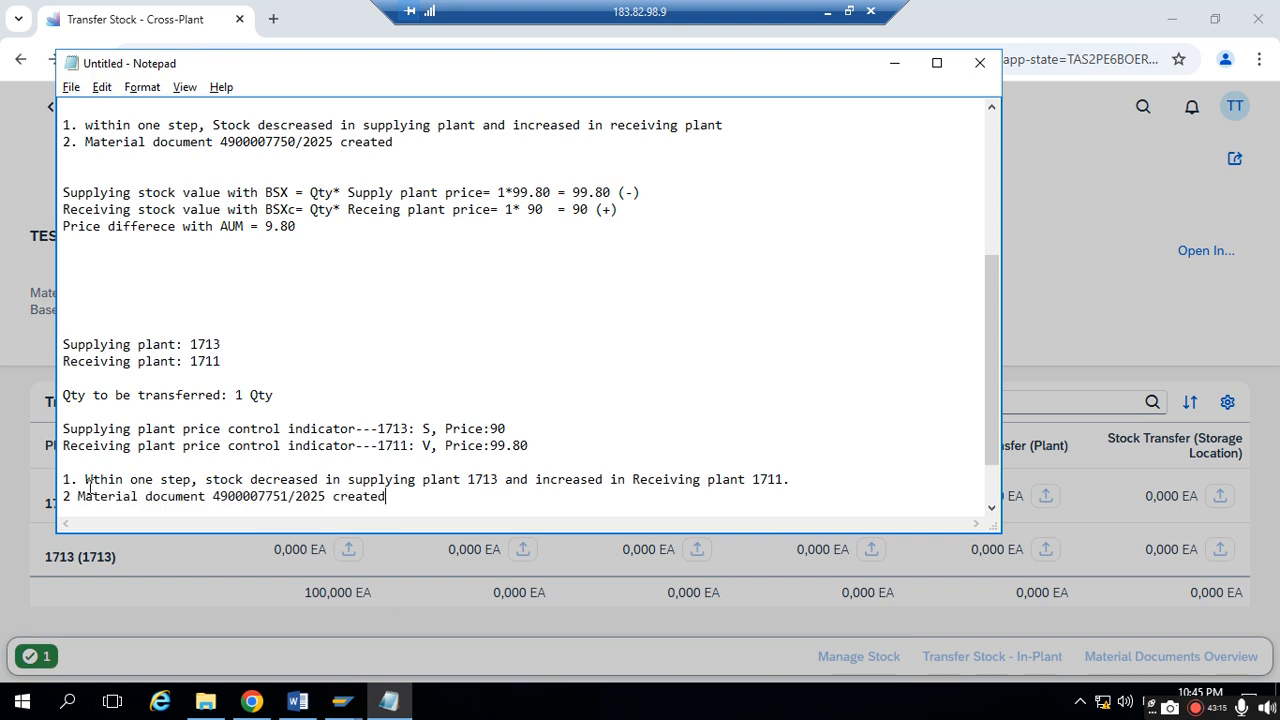
- Add the missing period after the number 2 of the second note and minimize Notepad to return to Chrome
{"action": "left_click", "coordinate": [71, 481]}
{"action": "type", "text": "."}
{"action": "key", "text": "BackSpace"}
{"action": "type", "text": "."}
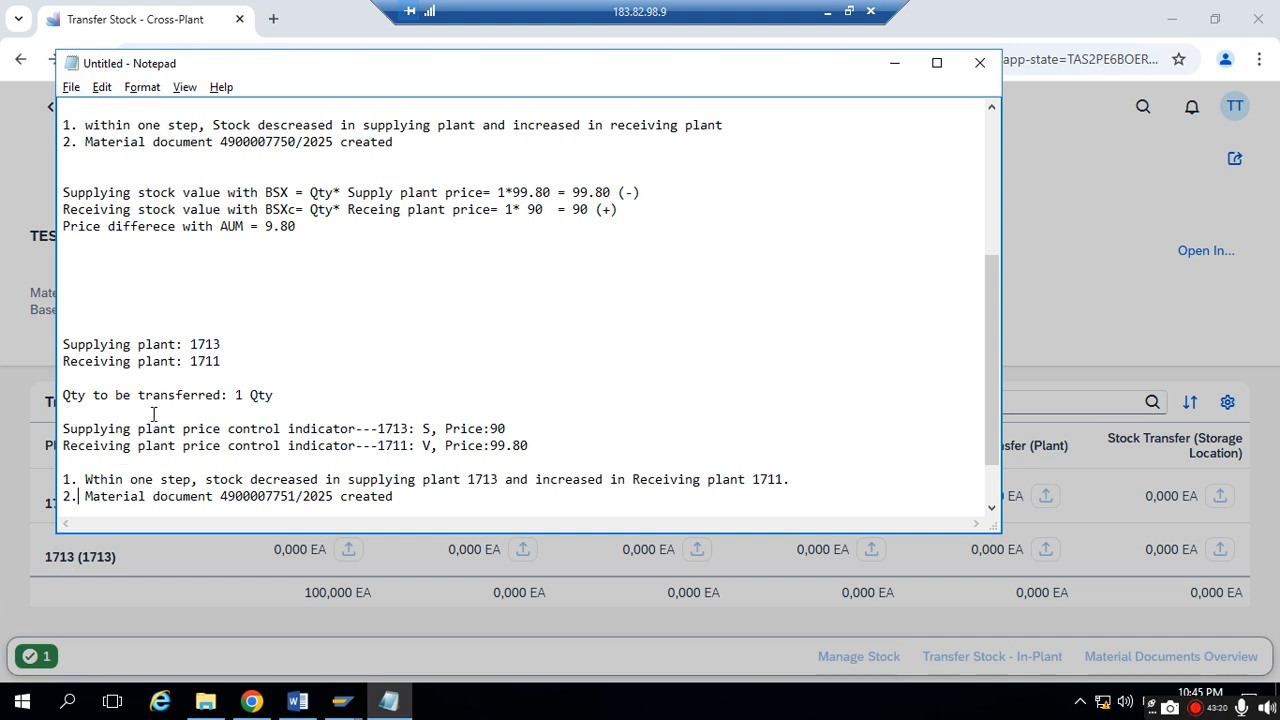
{"action": "left_click", "coordinate": [894, 63]}
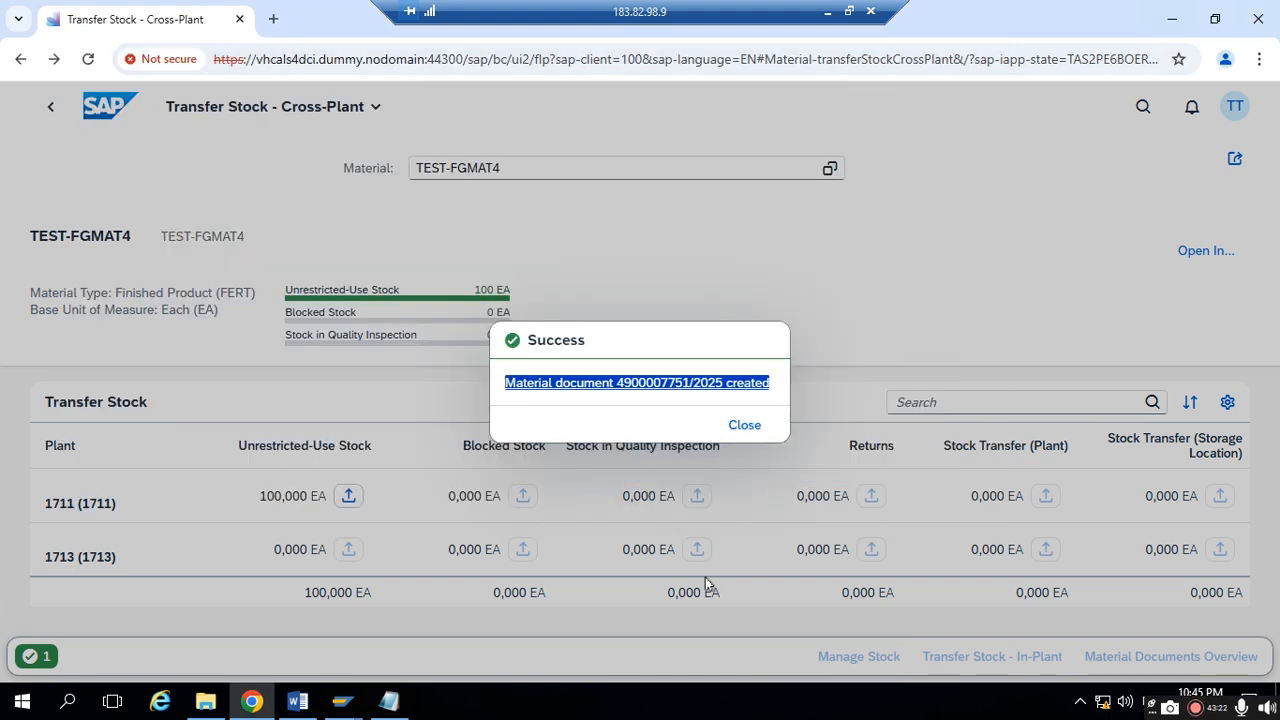
- Open the newly created material document from the success message and review its general information and items
{"action": "left_click", "coordinate": [617, 384]}
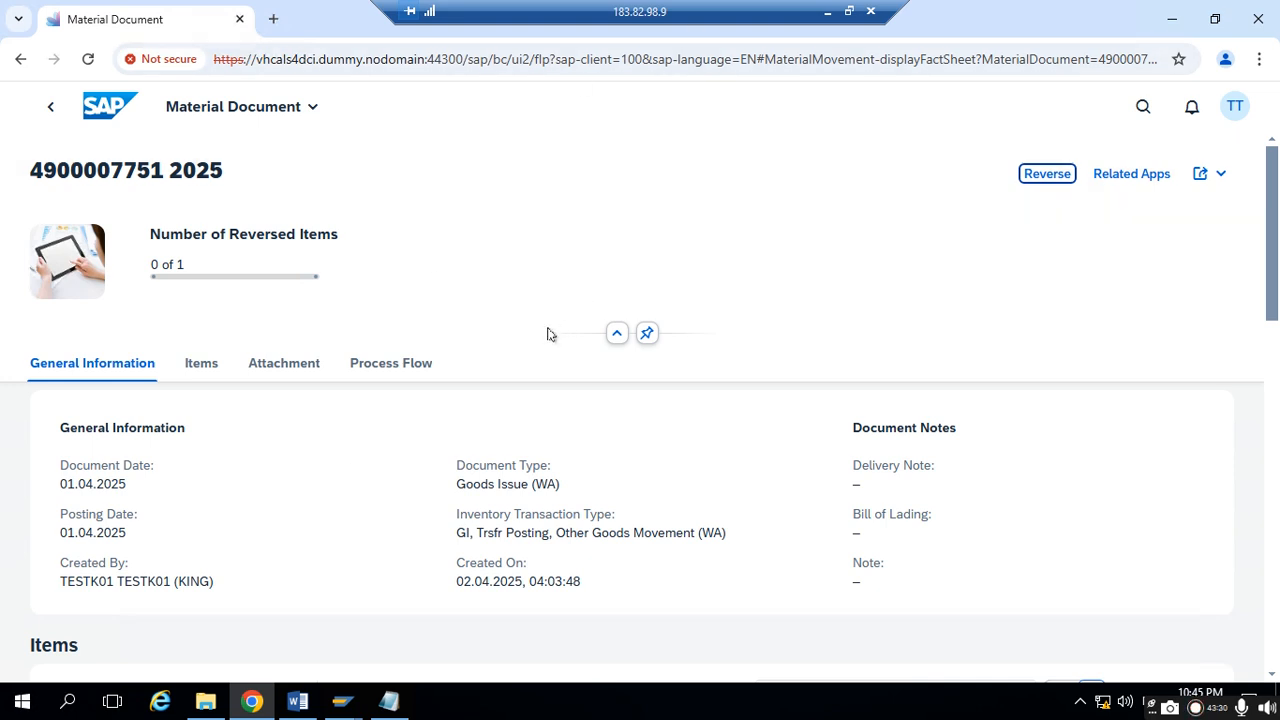
{"action": "scroll", "coordinate": [548, 335], "scroll_direction": "down", "scroll_amount": 3}
{"action": "scroll", "coordinate": [353, 381], "scroll_direction": "down", "scroll_amount": 1}
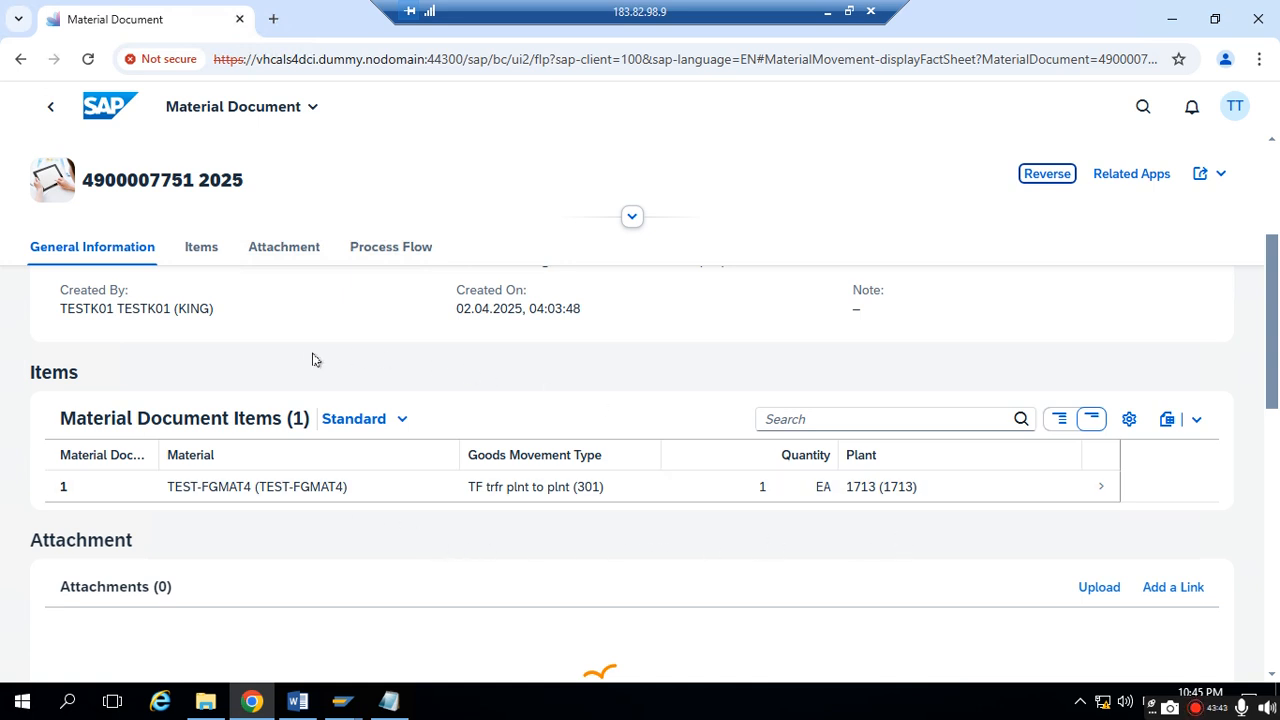
{"action": "left_click", "coordinate": [337, 700]}
{"action": "left_click", "coordinate": [505, 624]}
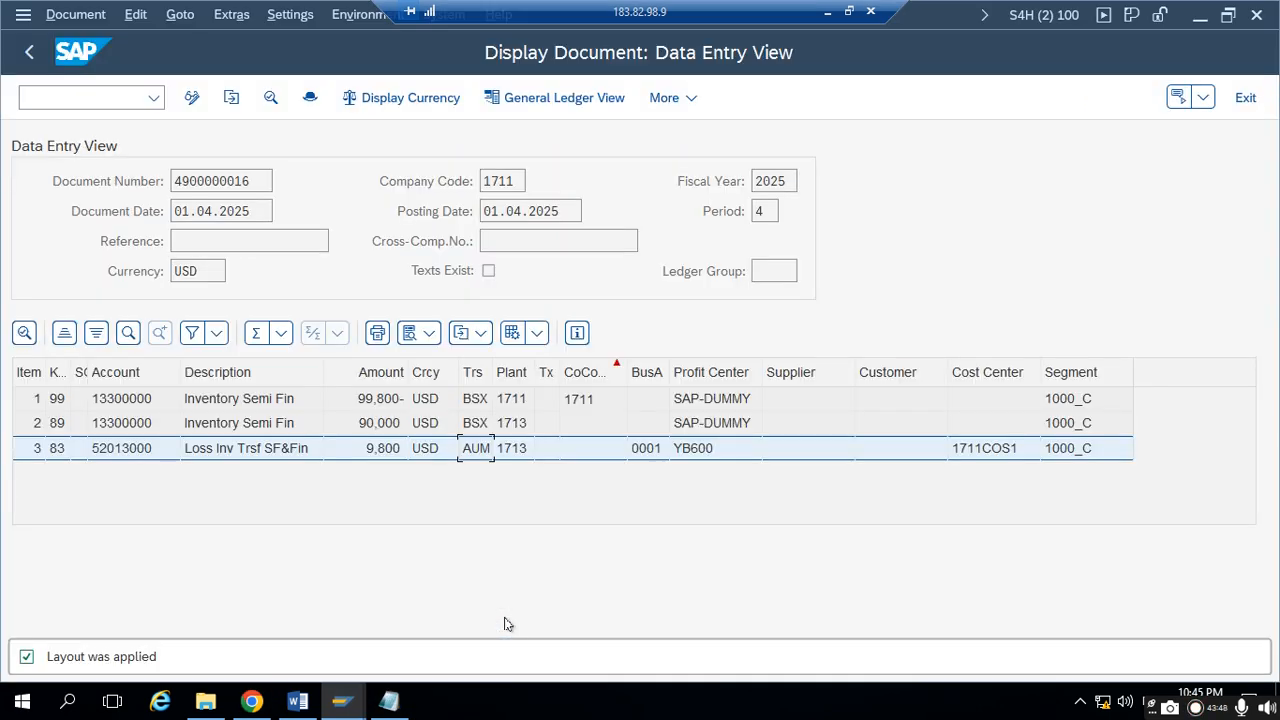
{"action": "left_click", "coordinate": [252, 703]}
- Examine the material document's process flow from issuing stock in plant 1713 to receiving stock in 1711 and the accounting document
{"action": "scroll", "coordinate": [335, 345], "scroll_direction": "down", "scroll_amount": 2}
{"action": "left_click", "coordinate": [388, 248]}
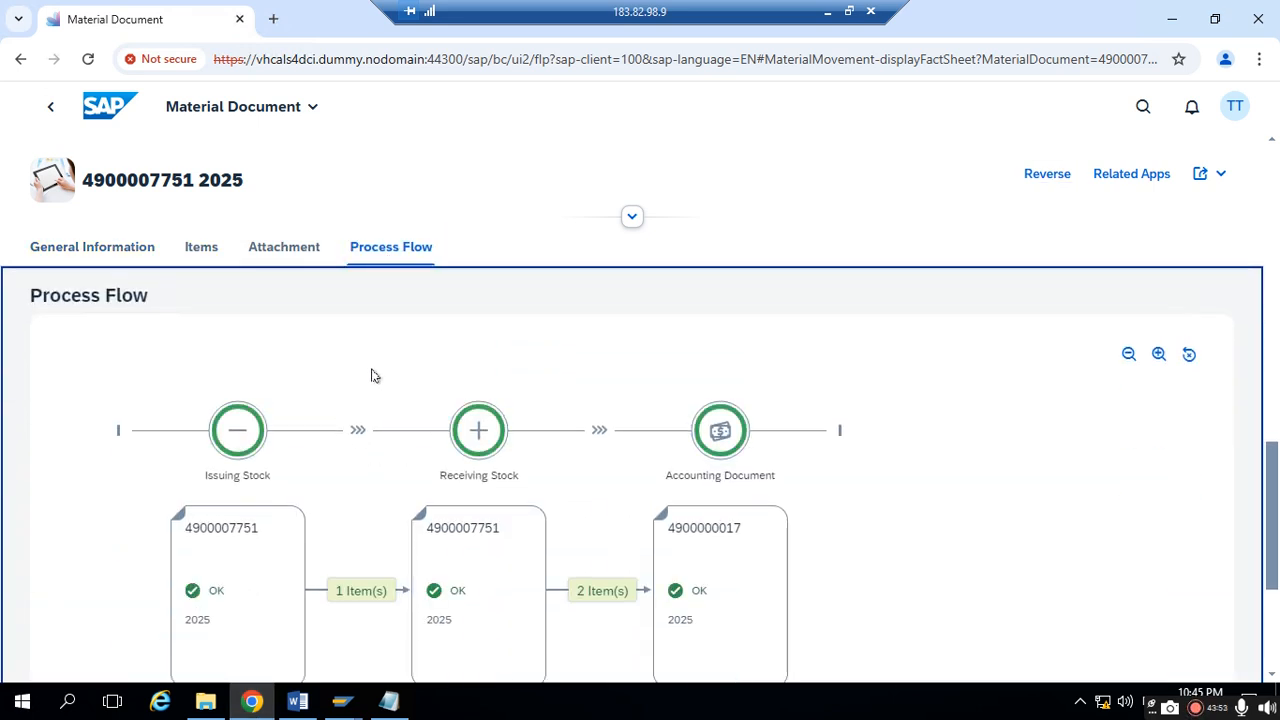
{"action": "scroll", "coordinate": [486, 471], "scroll_direction": "down", "scroll_amount": 1}
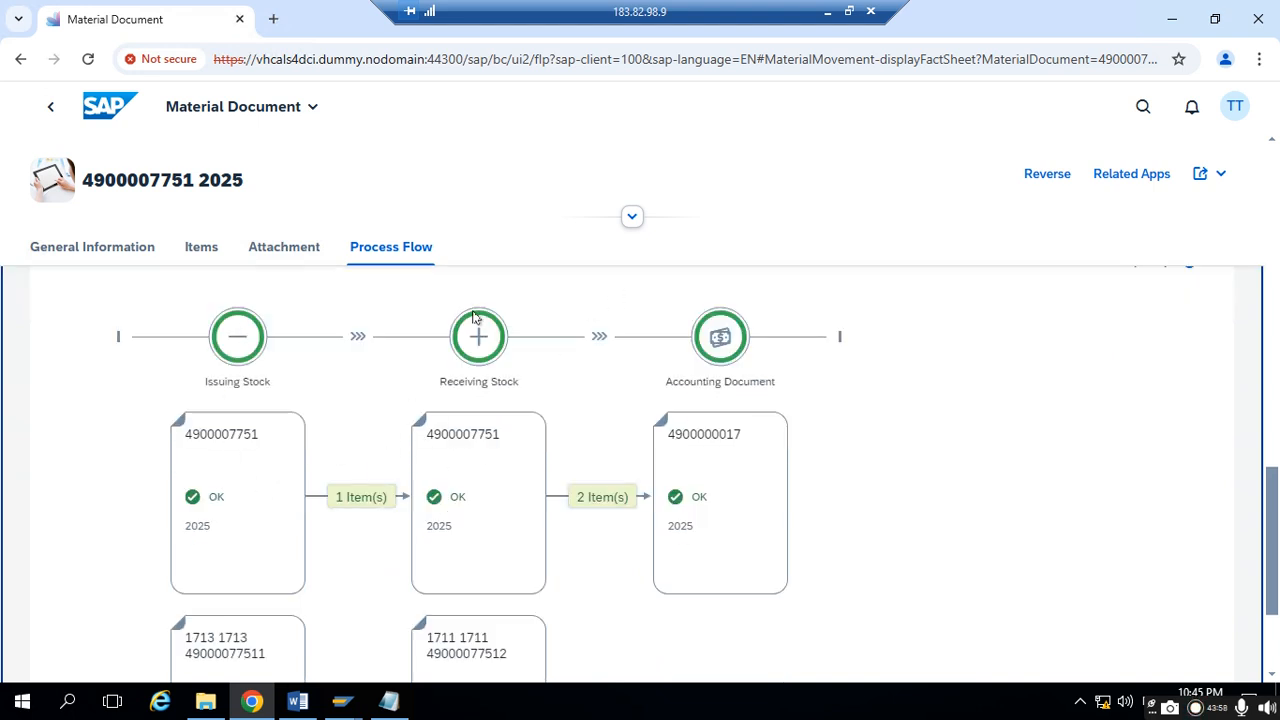
{"action": "scroll", "coordinate": [490, 508], "scroll_direction": "down", "scroll_amount": 1}
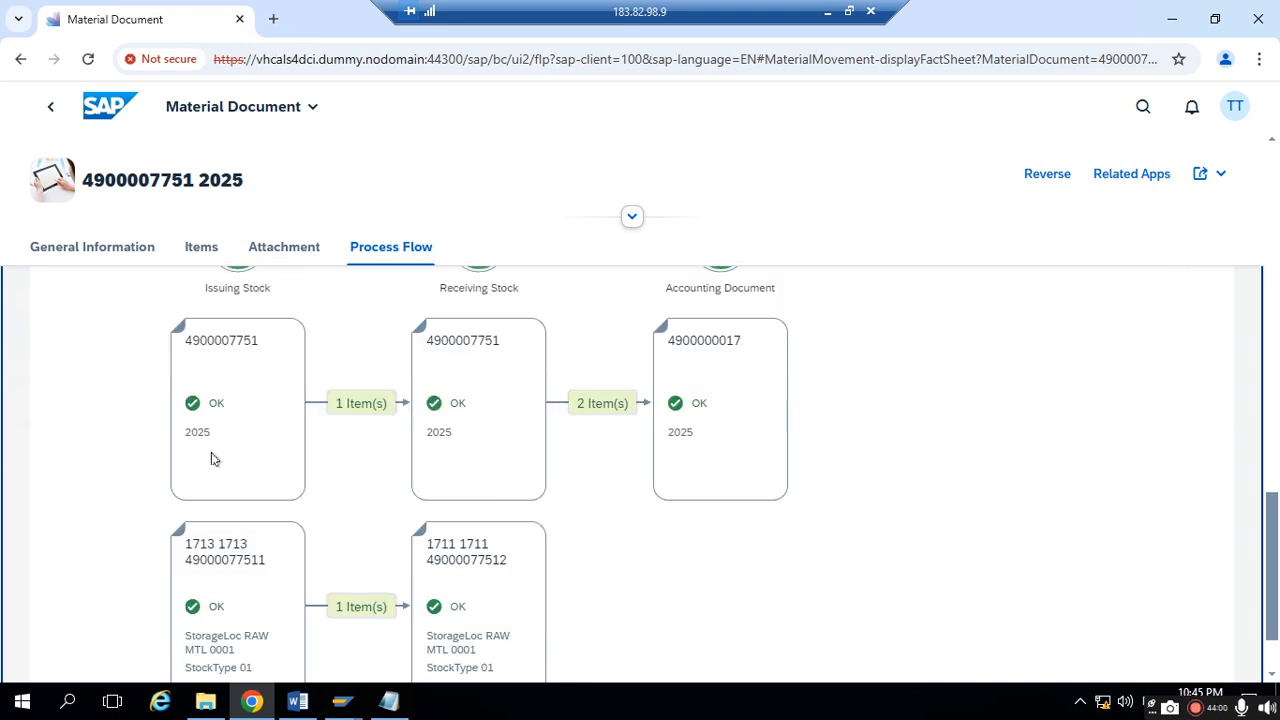
{"action": "scroll", "coordinate": [244, 592], "scroll_direction": "down", "scroll_amount": 1}
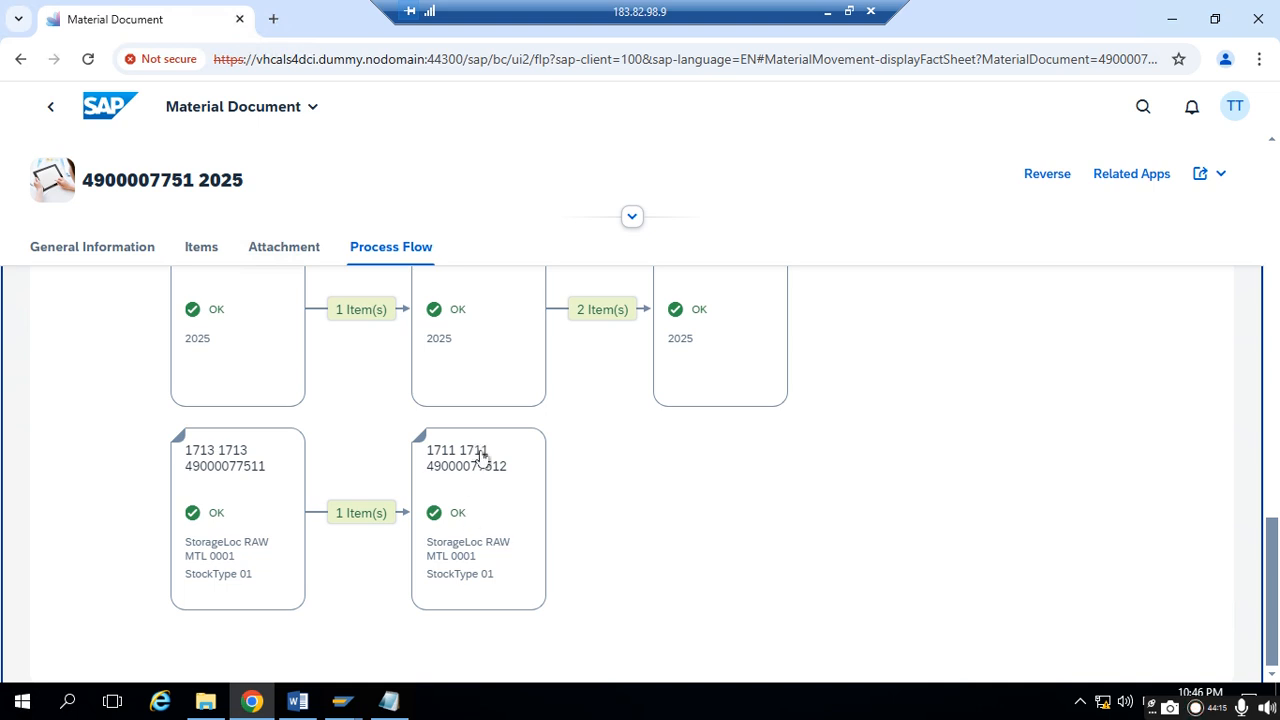
{"action": "scroll", "coordinate": [485, 480], "scroll_direction": "up", "scroll_amount": 3}
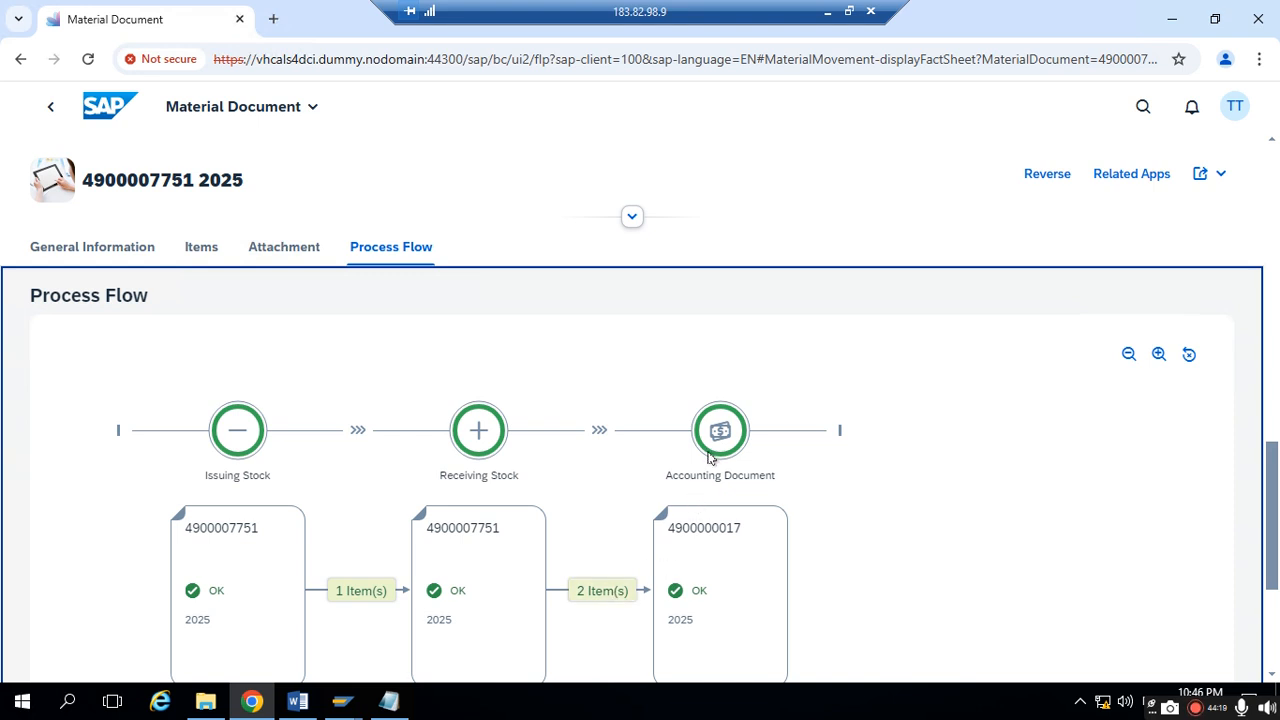
{"action": "scroll", "coordinate": [700, 547], "scroll_direction": "down", "scroll_amount": 1}
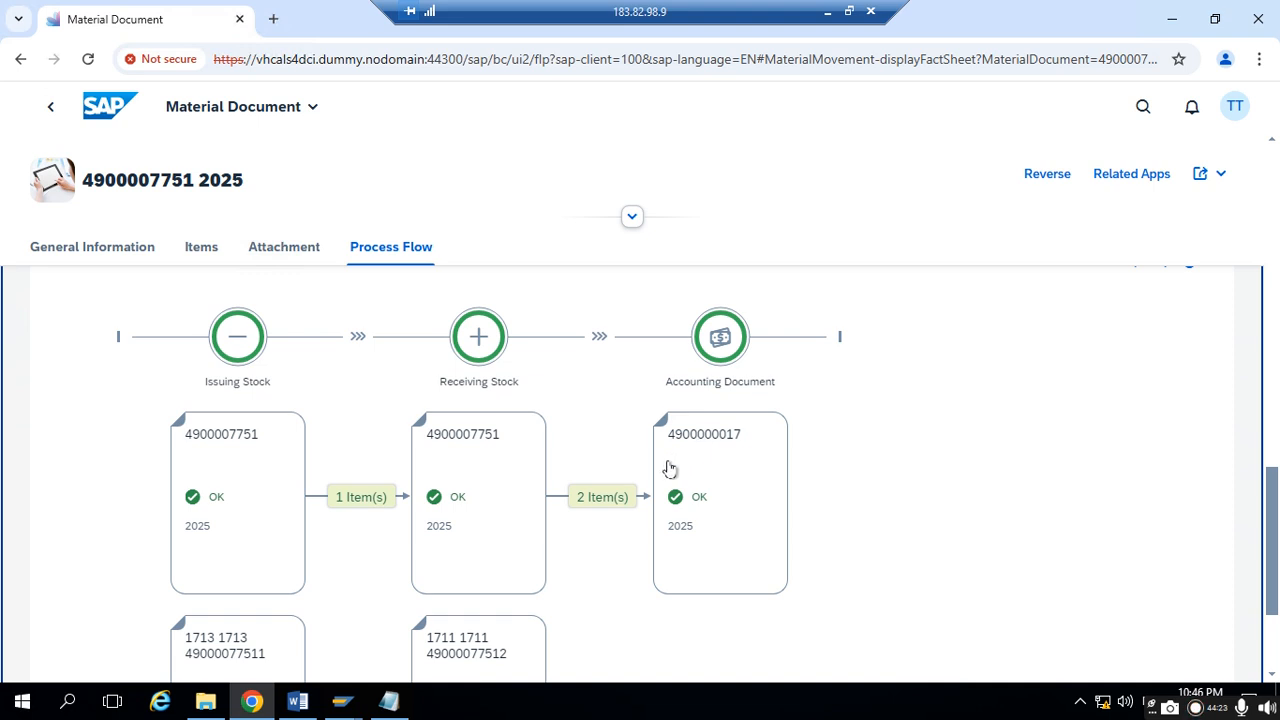
{"action": "left_click", "coordinate": [390, 701]}
{"action": "left_click_drag", "start_coordinate": [295, 497], "coordinate": [224, 428]}
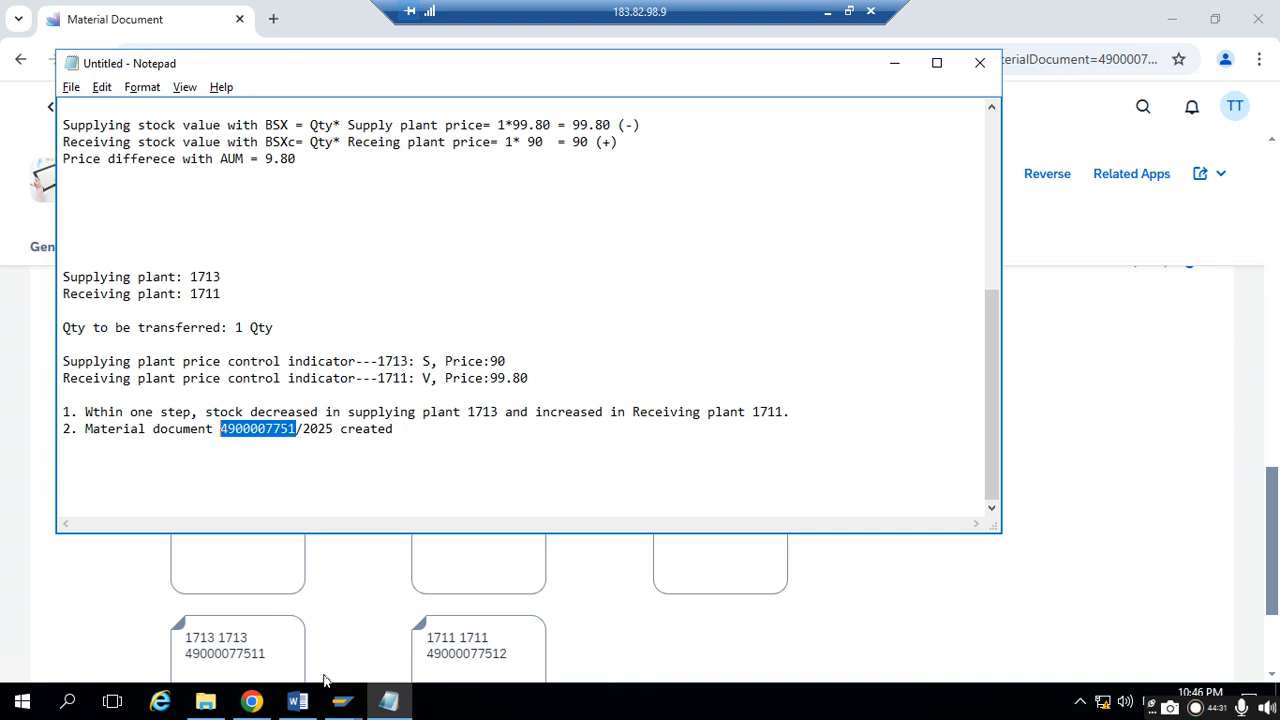
{"action": "left_click", "coordinate": [342, 701]}
{"action": "left_click", "coordinate": [490, 617]}
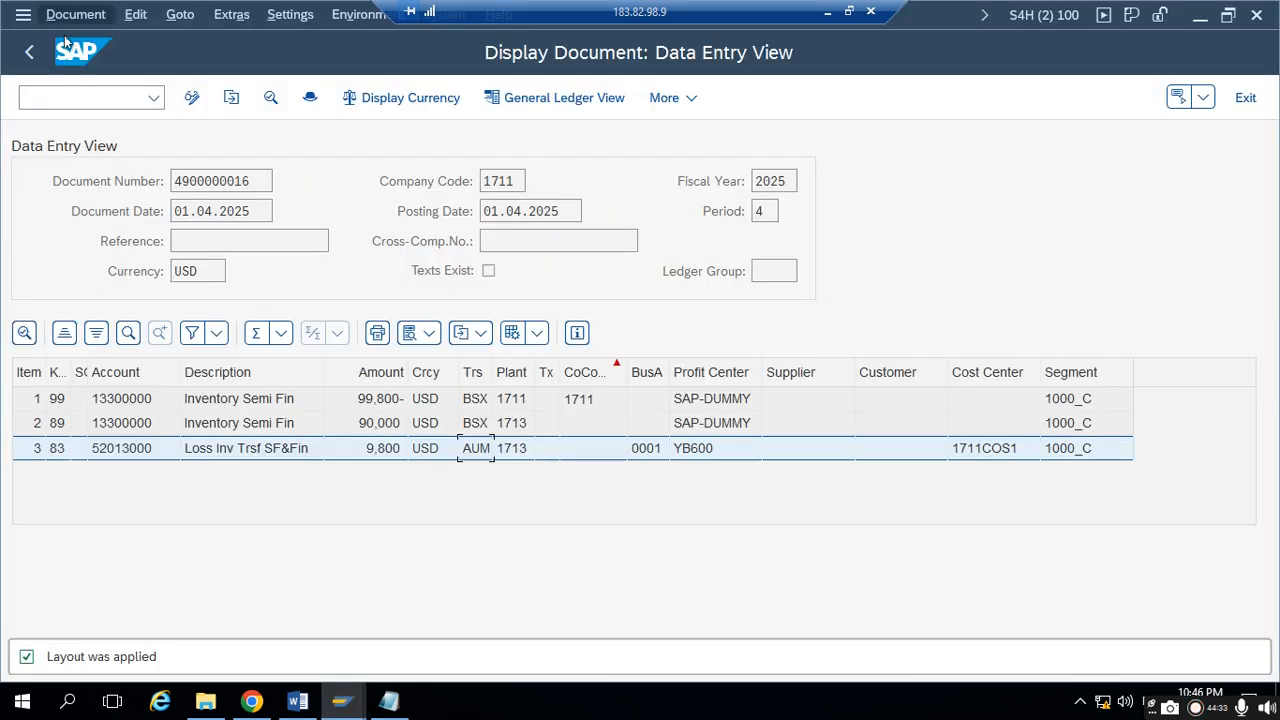
{"action": "left_click", "coordinate": [29, 52]}
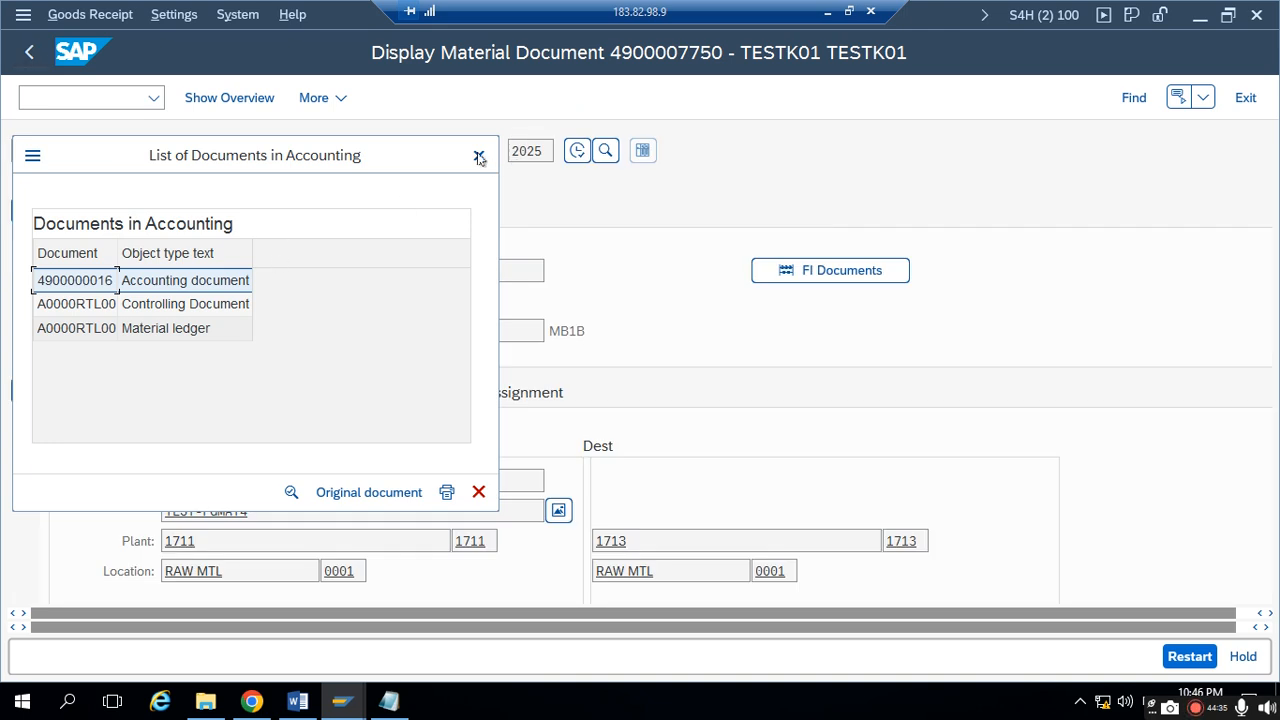
{"action": "left_click", "coordinate": [478, 155]}
{"action": "left_click_drag", "start_coordinate": [477, 152], "coordinate": [222, 163]}
{"action": "key", "text": "ctrl+v"}
{"action": "key", "text": "Return"}
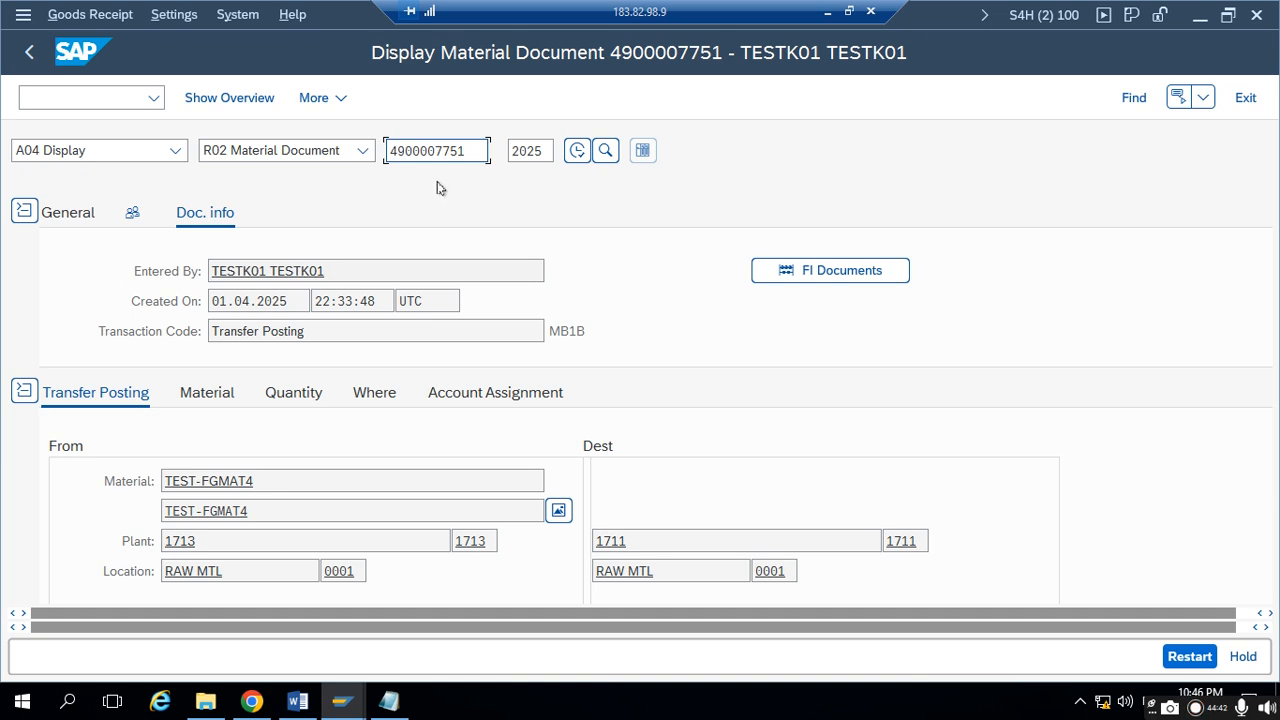
{"action": "scroll", "coordinate": [434, 374], "scroll_direction": "down", "scroll_amount": 2}
{"action": "scroll", "coordinate": [374, 386], "scroll_direction": "up", "scroll_amount": 2}
{"action": "left_click", "coordinate": [23, 216]}
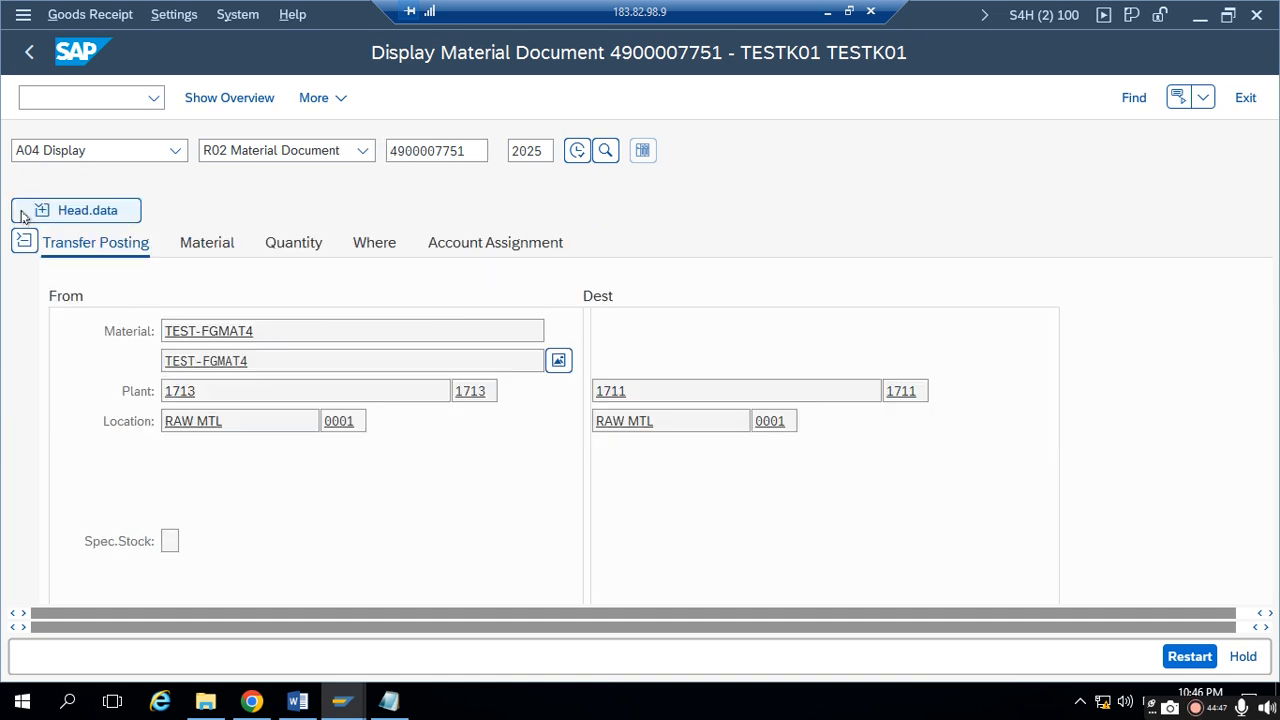
{"action": "left_click", "coordinate": [24, 214]}
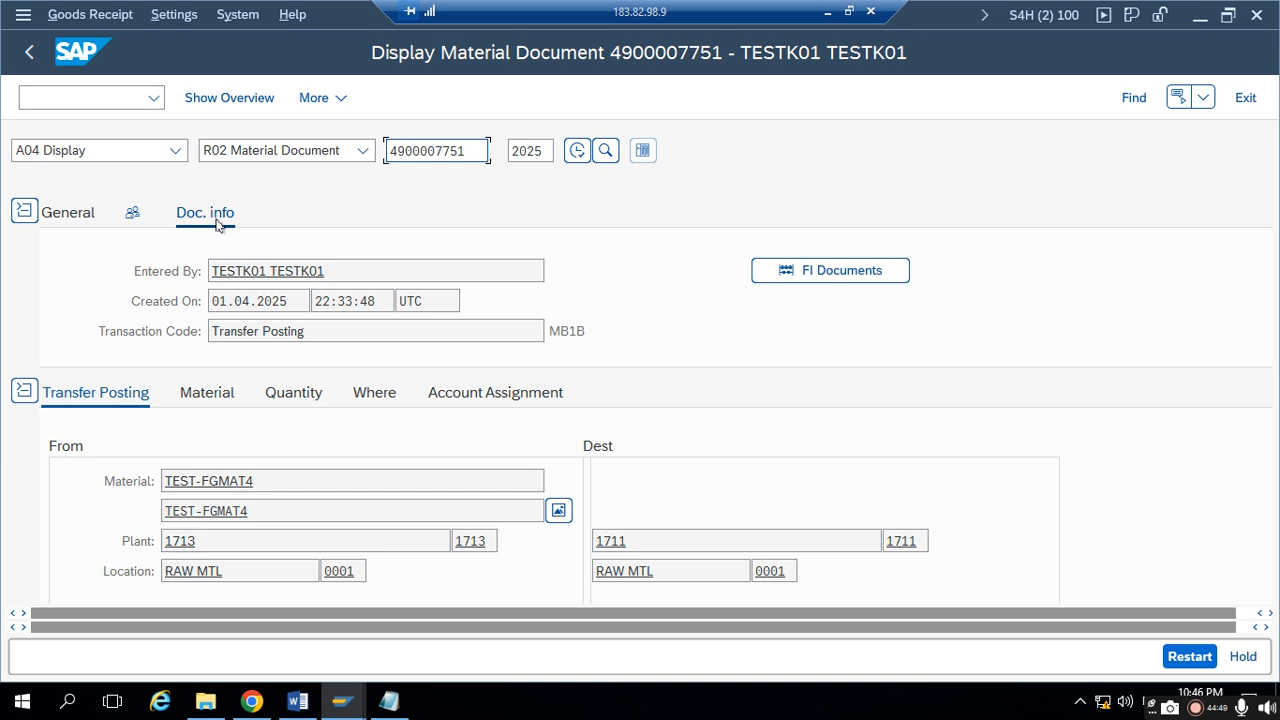
{"action": "left_click", "coordinate": [871, 274]}
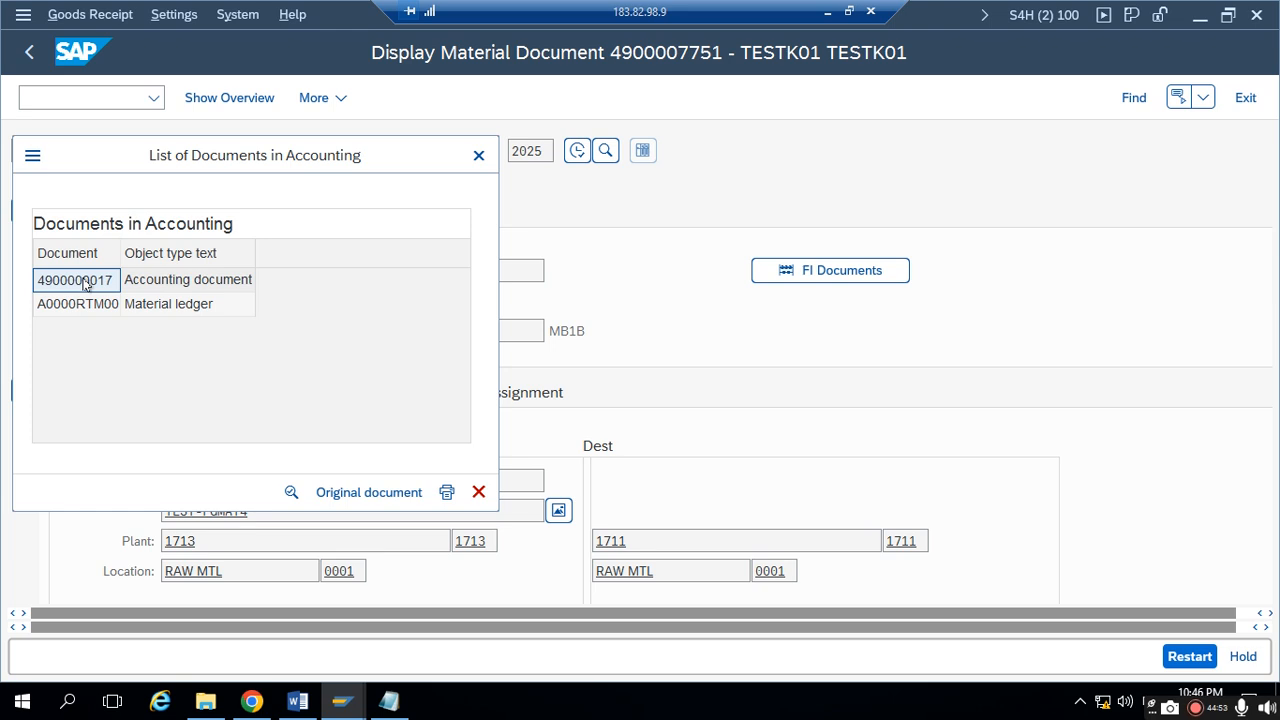
{"action": "double_click", "coordinate": [86, 284]}
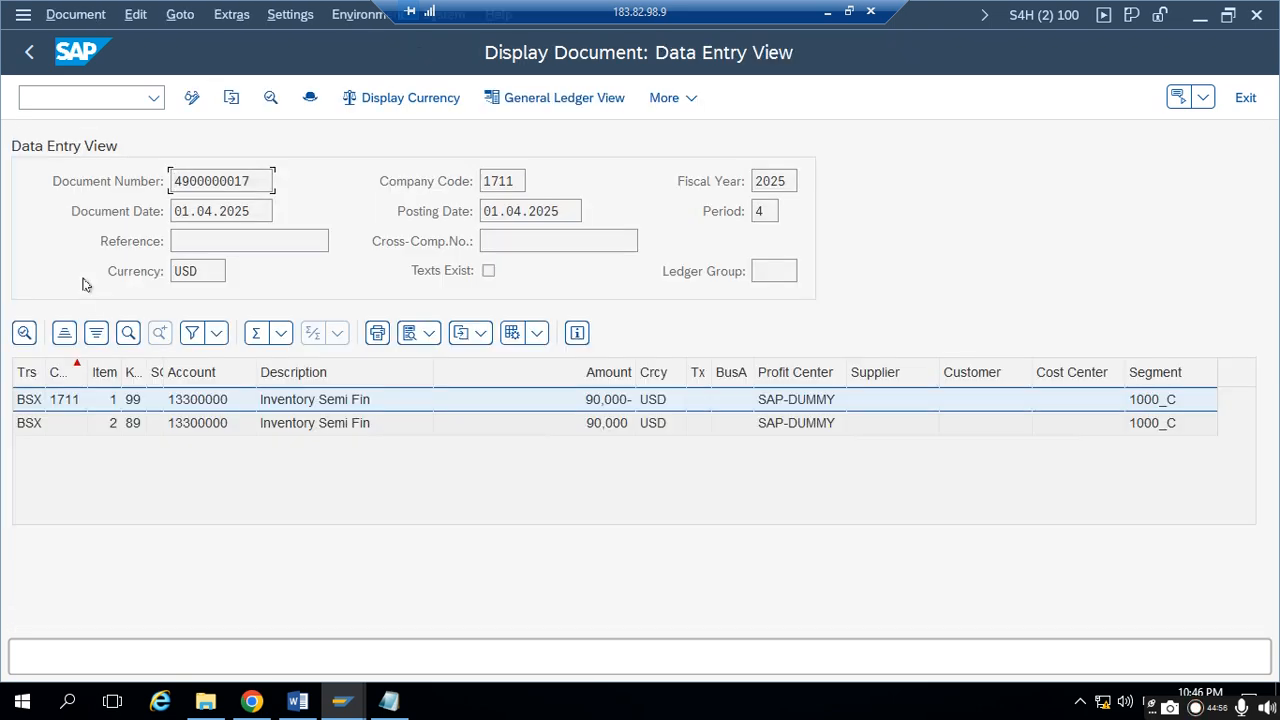
- Apply the ZTEST1 layout to the accounting document's line items and select the Plant column
{"action": "left_click", "coordinate": [538, 337]}
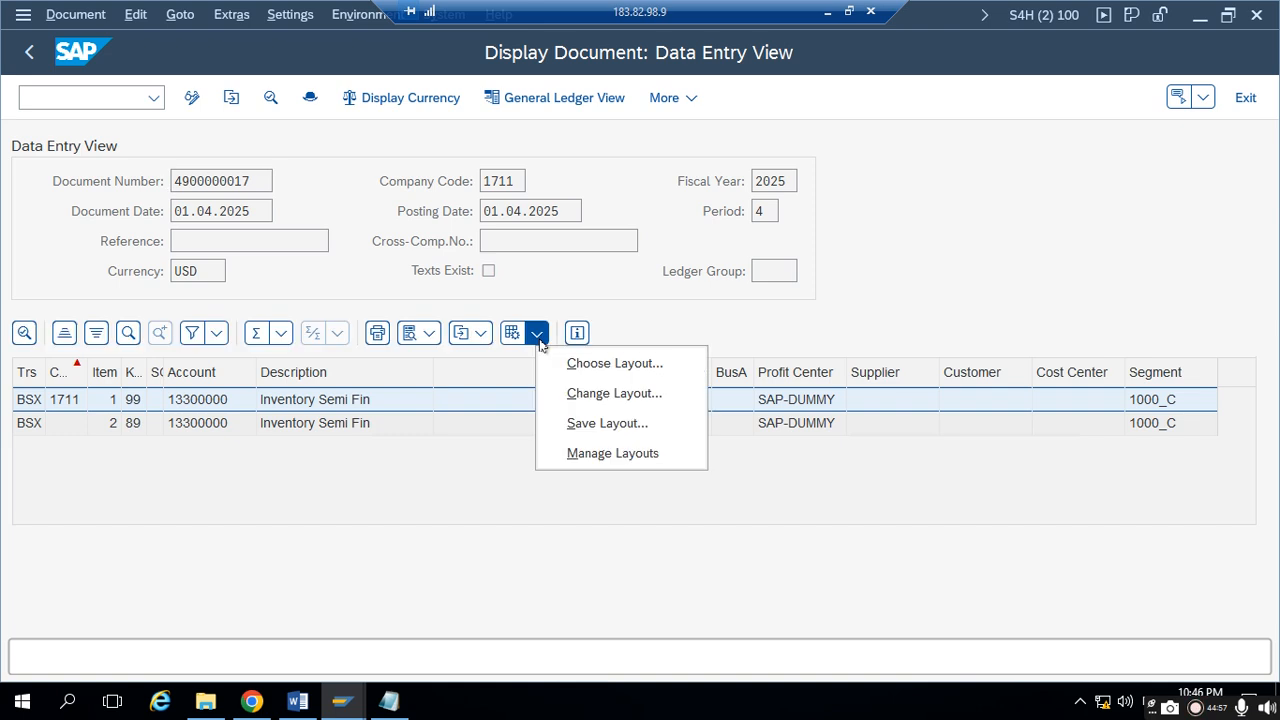
{"action": "left_click", "coordinate": [575, 365]}
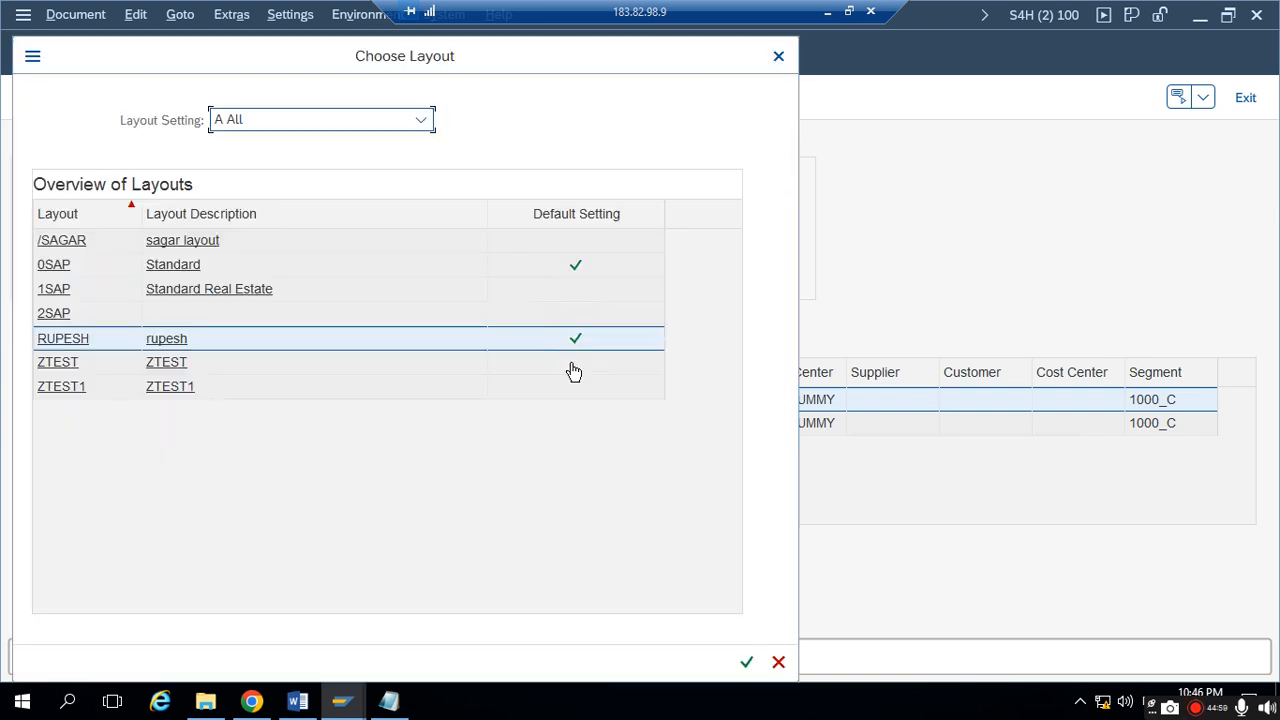
{"action": "left_click", "coordinate": [82, 390]}
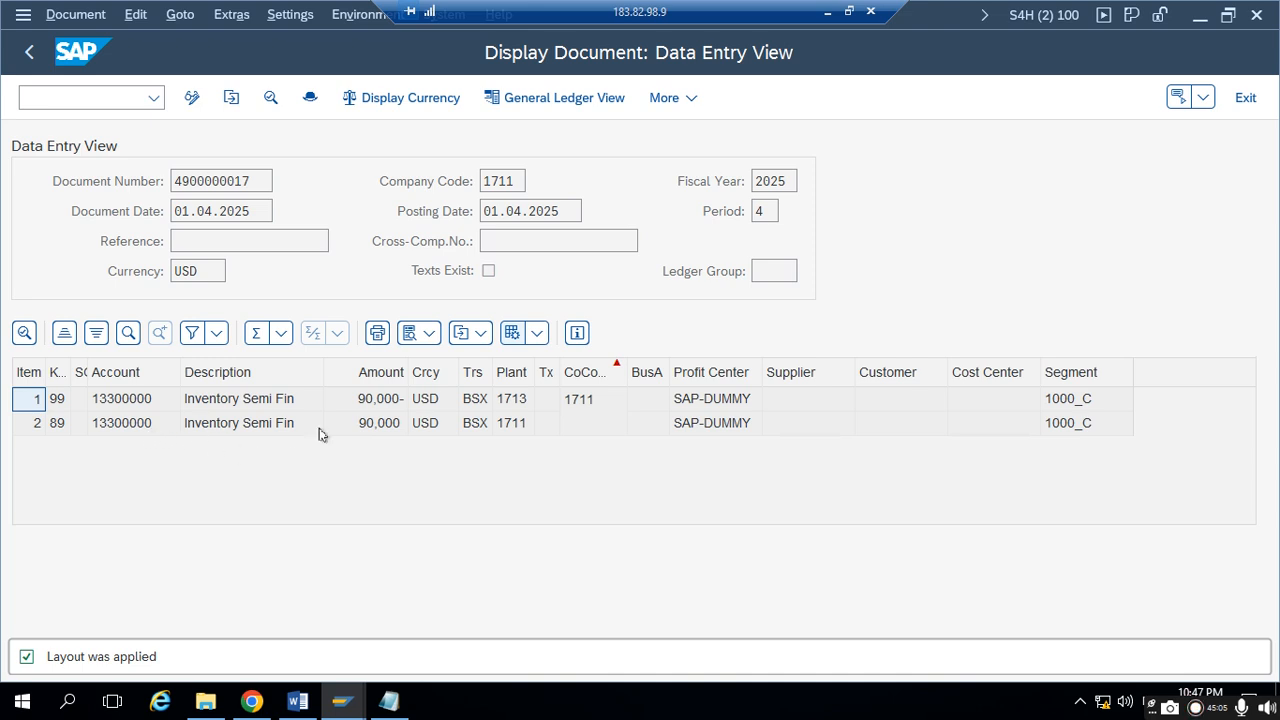
{"action": "left_click", "coordinate": [518, 400]}
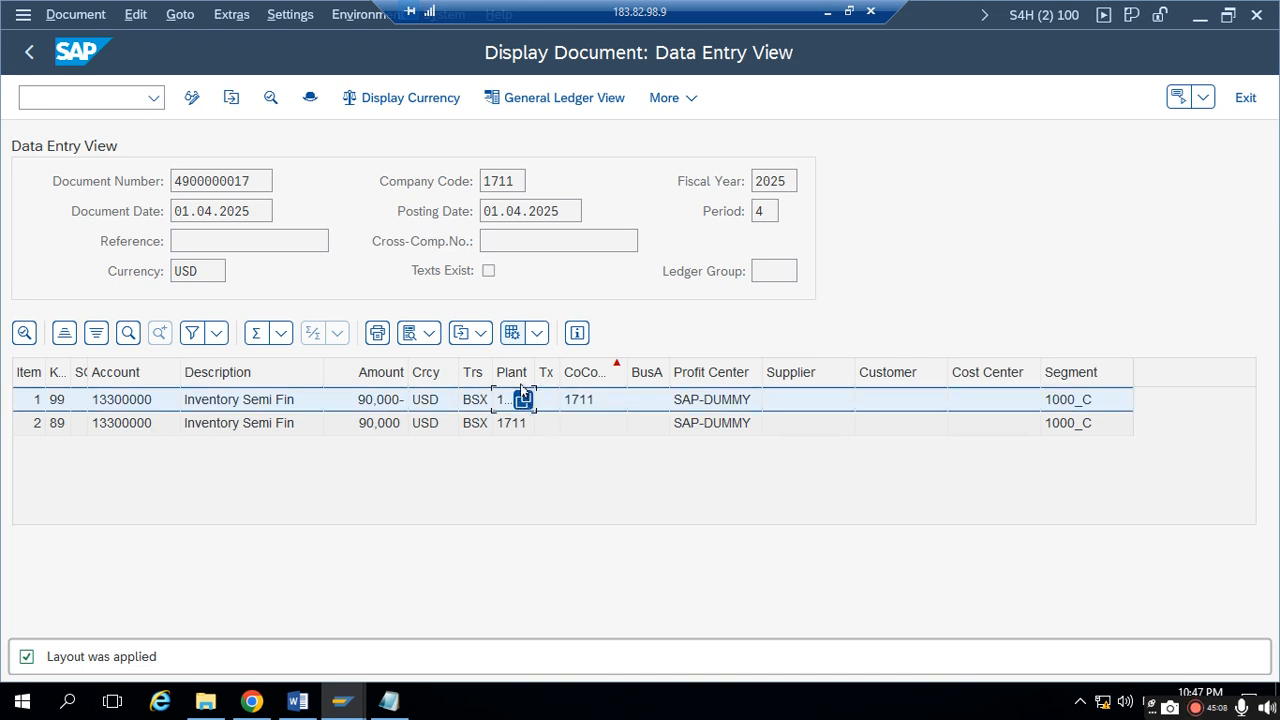
{"action": "left_click", "coordinate": [519, 375]}
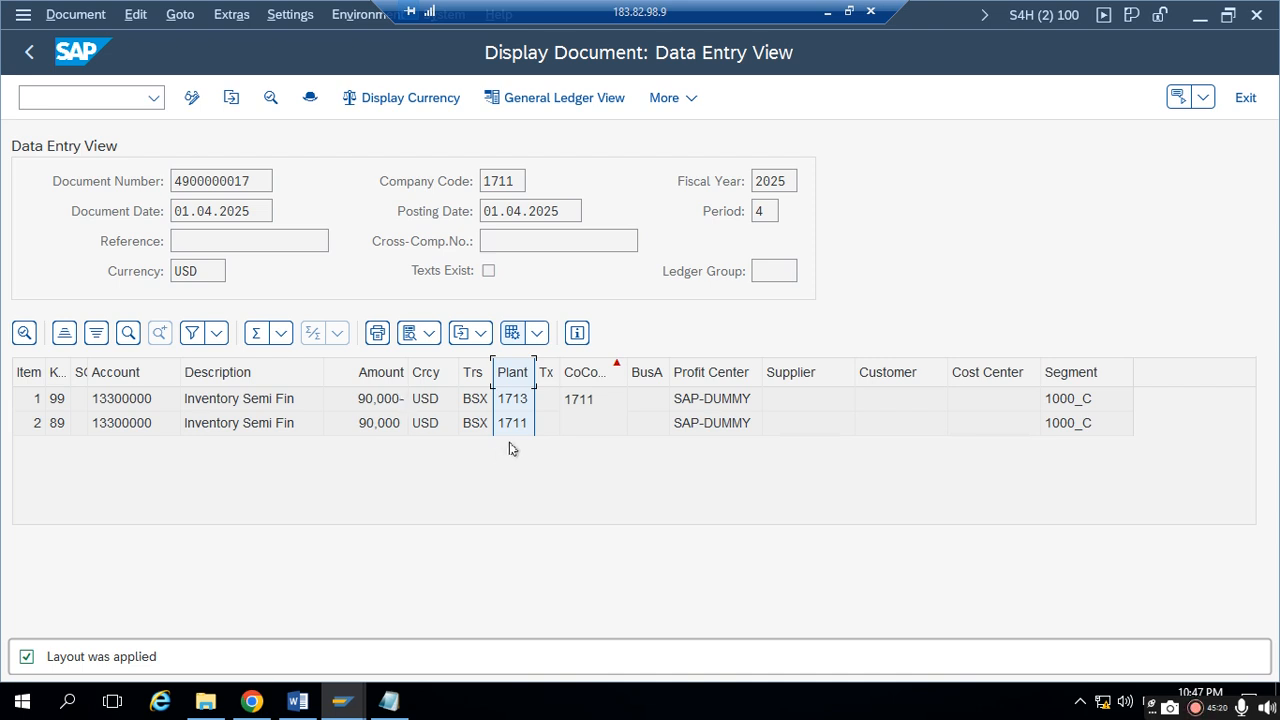
- Inspect the two inventory line items and compare them with the price control indicators of plants 1713 and 1711 in Notepad
{"action": "left_click", "coordinate": [235, 401]}
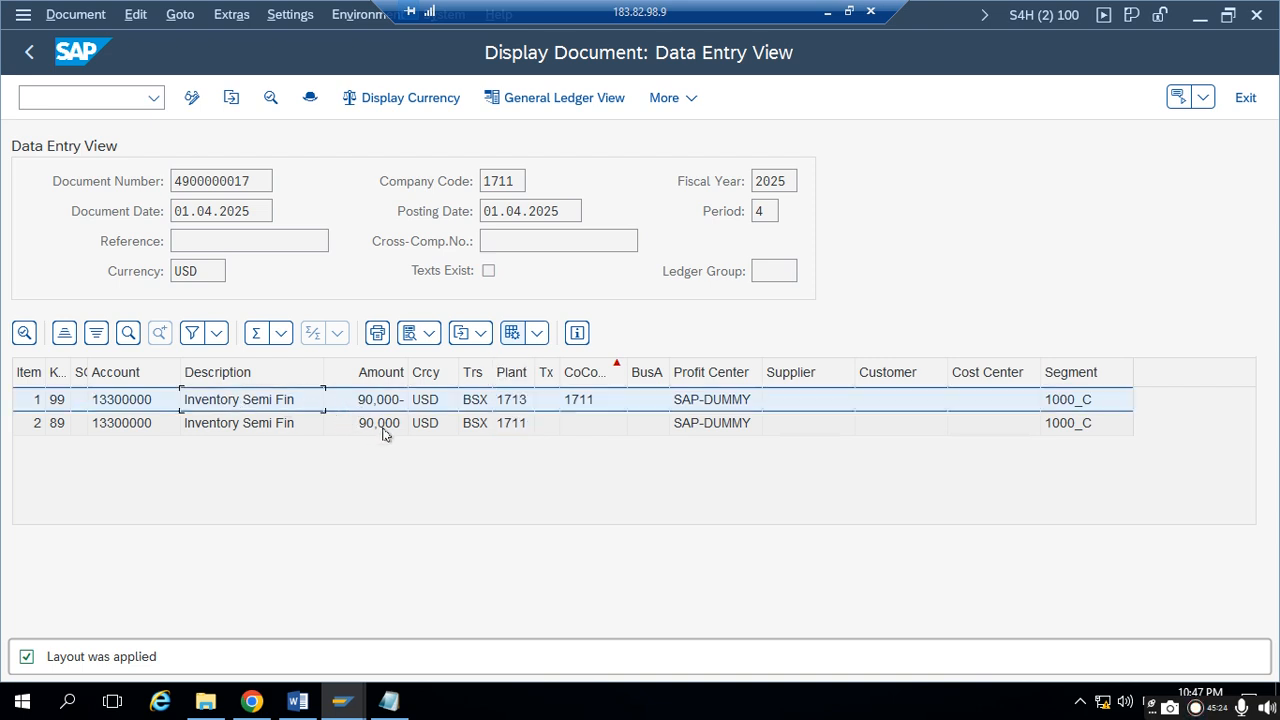
{"action": "left_click", "coordinate": [383, 430]}
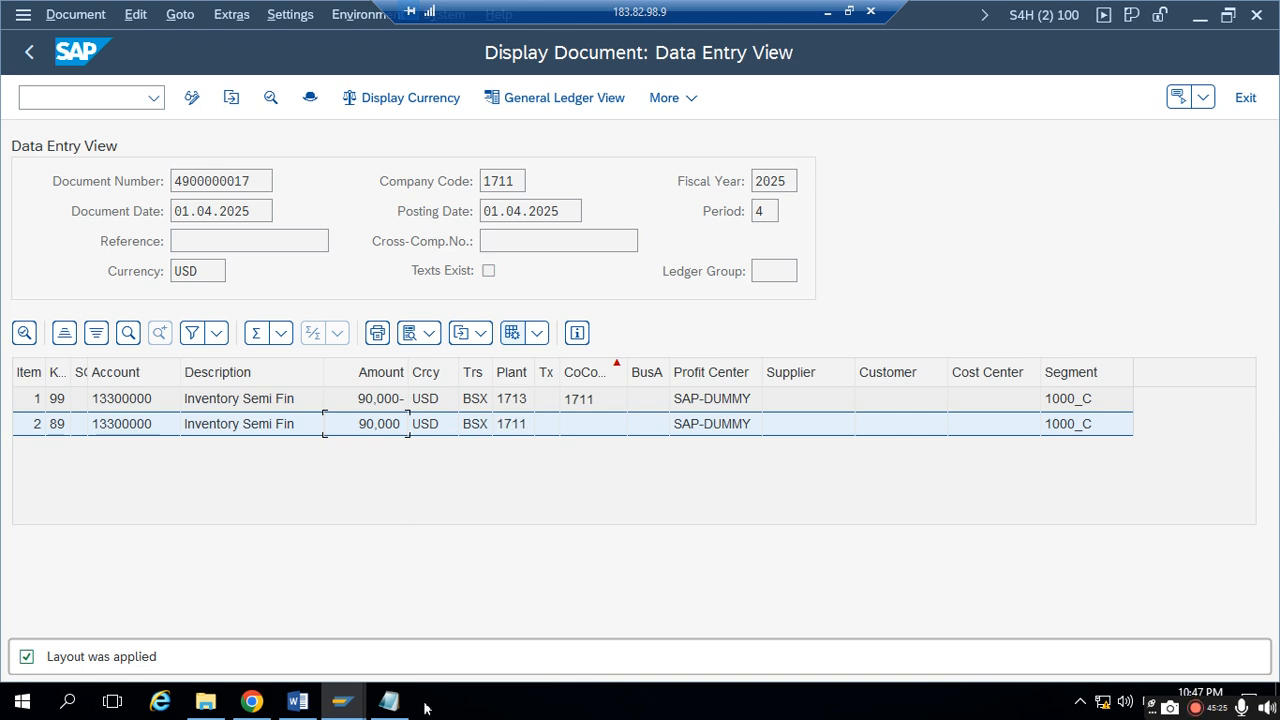
{"action": "left_click", "coordinate": [389, 701]}
{"action": "left_click", "coordinate": [417, 432]}
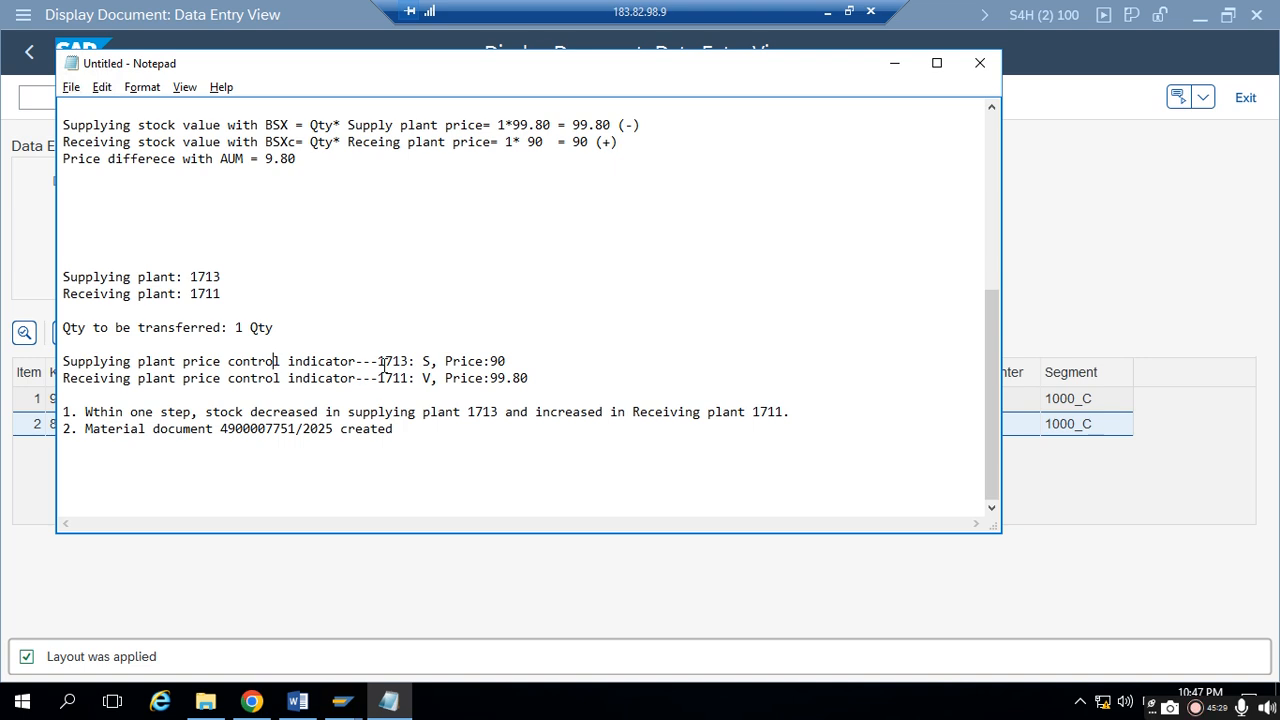
{"action": "left_click_drag", "start_coordinate": [416, 377], "coordinate": [436, 357]}
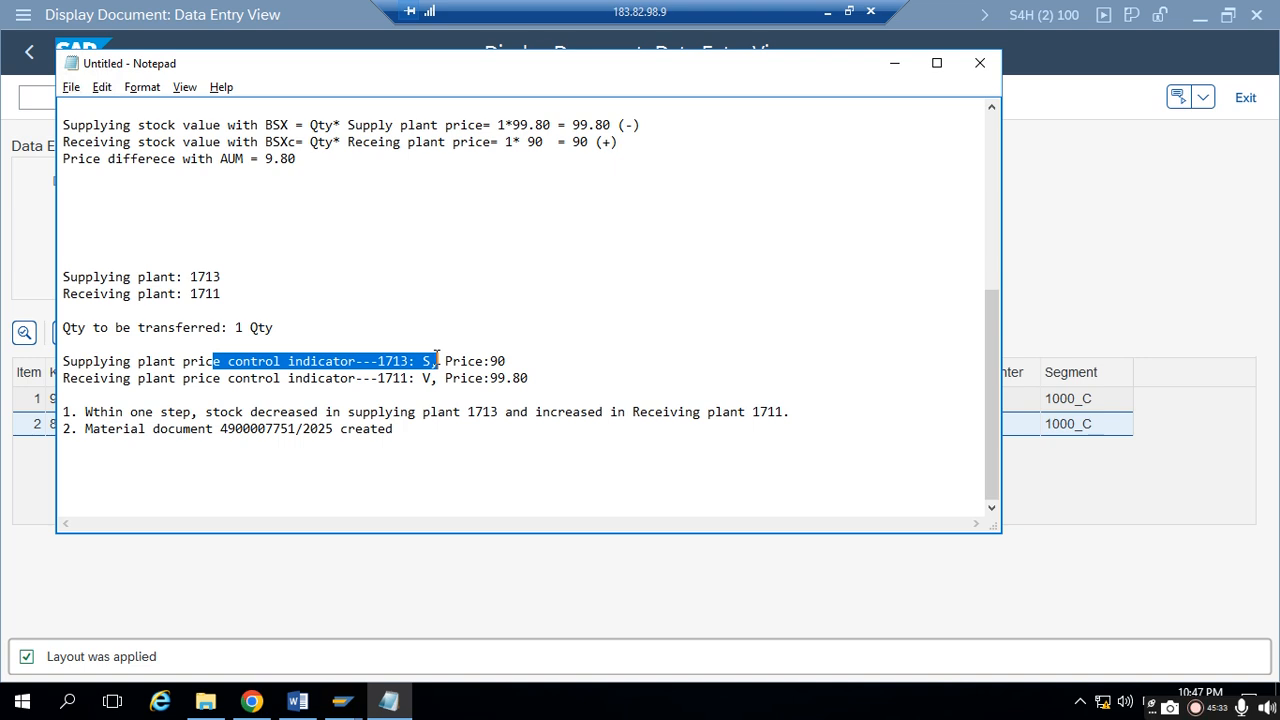
{"action": "left_click_drag", "start_coordinate": [288, 378], "coordinate": [432, 380]}
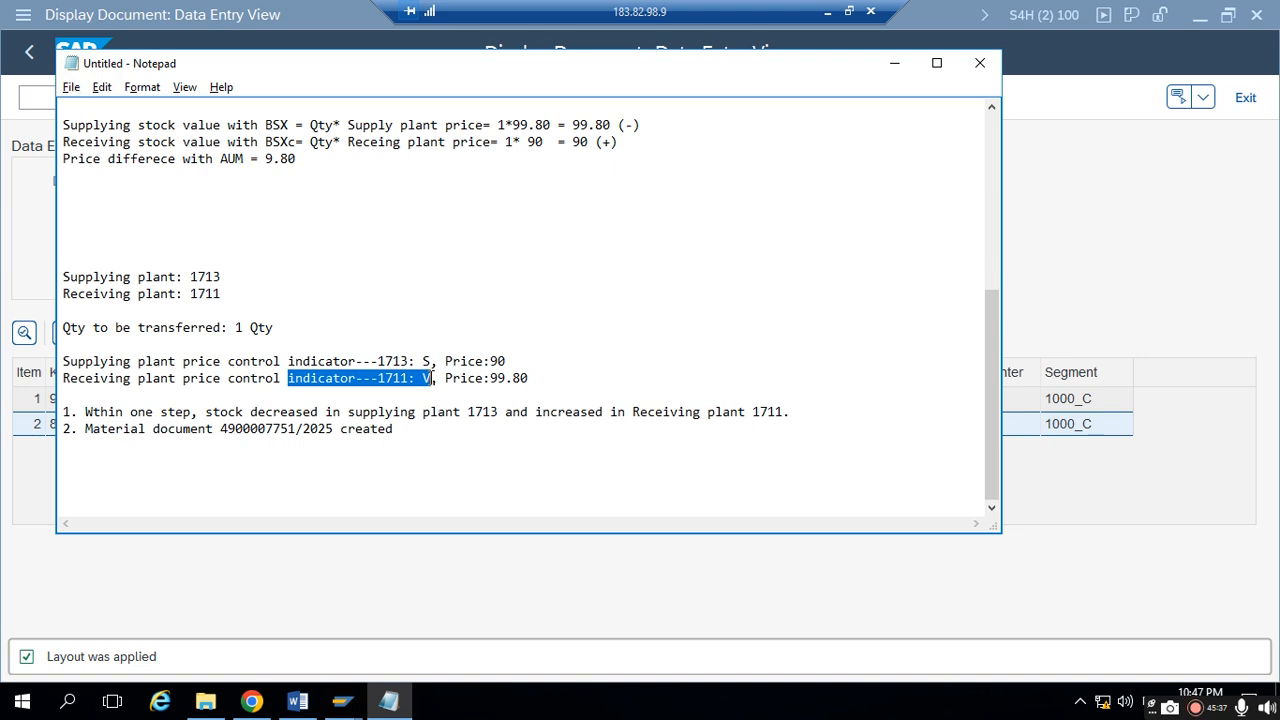
{"action": "left_click", "coordinate": [432, 378]}
{"action": "left_click_drag", "start_coordinate": [432, 378], "coordinate": [420, 378]}
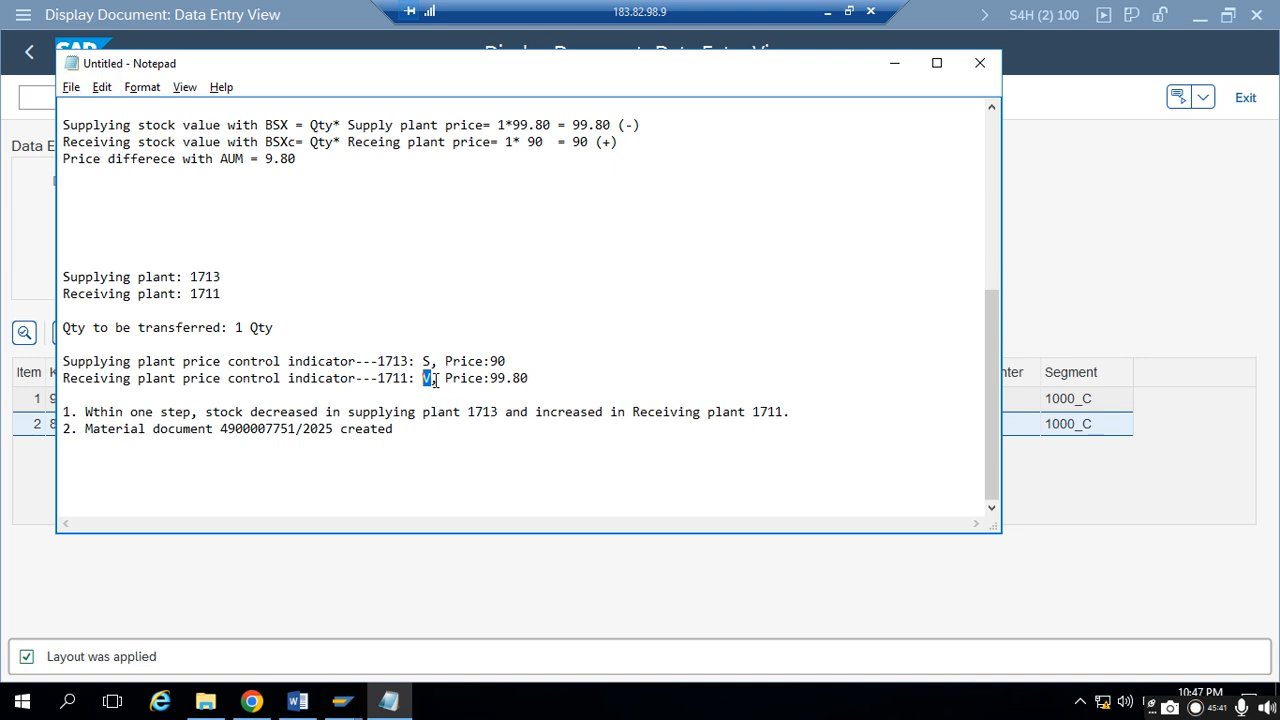
{"action": "left_click", "coordinate": [407, 431]}
{"action": "key", "text": "Return"}
{"action": "key", "text": "Return"}
{"action": "left_click_drag", "start_coordinate": [645, 142], "coordinate": [581, 142]}
{"action": "left_click_drag", "start_coordinate": [452, 142], "coordinate": [108, 142]}
{"action": "left_click", "coordinate": [88, 476]}
{"action": "type", "text": "Supplying "}
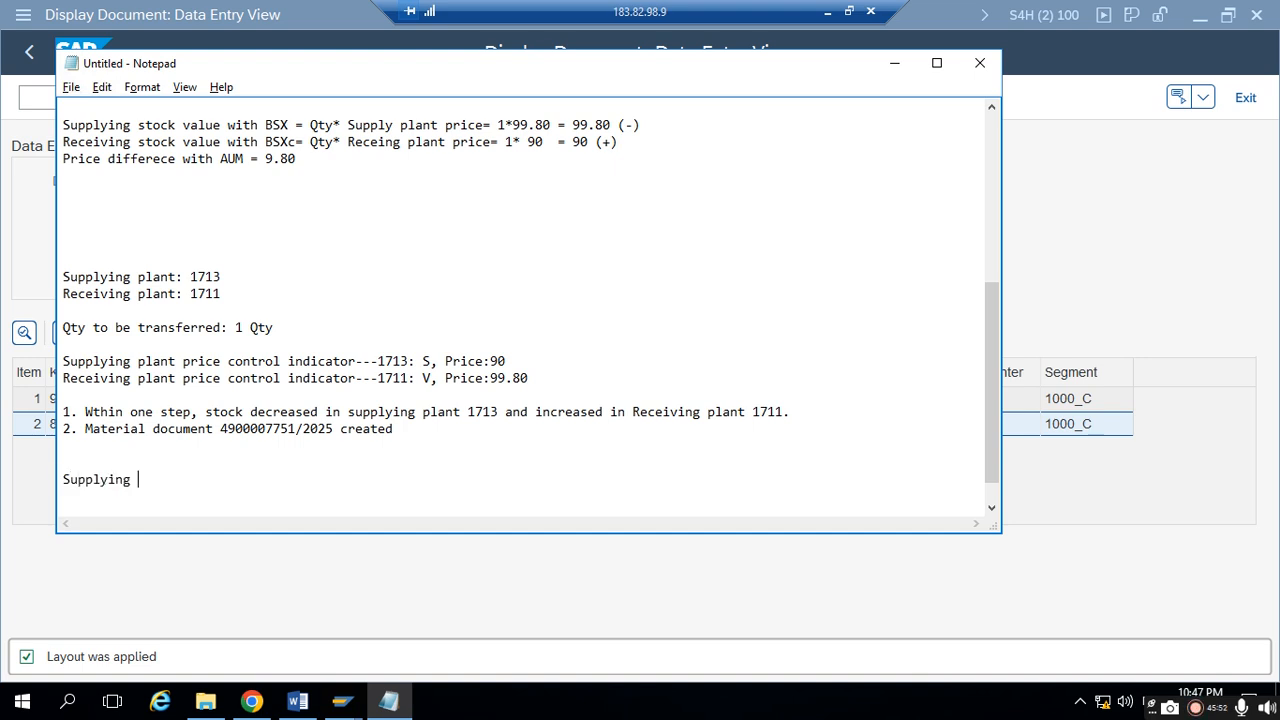
{"action": "type", "text": "stock value wit "}
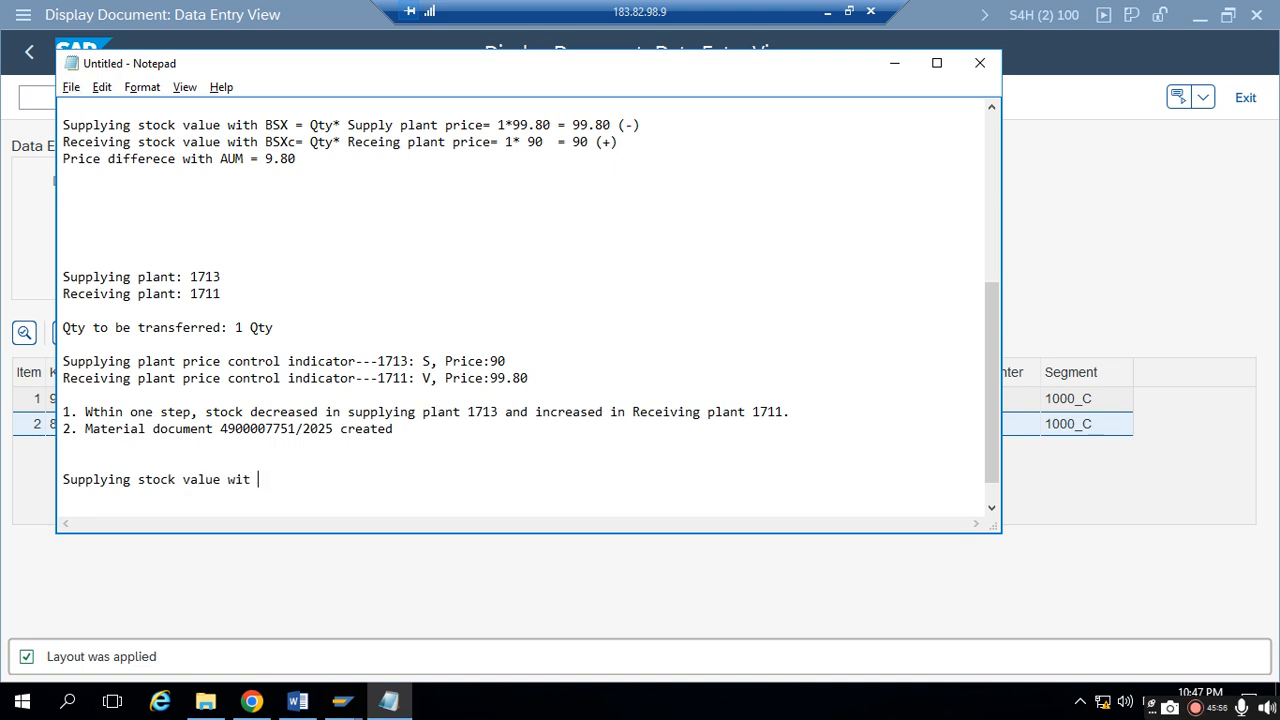
{"action": "type", "text": "h BSX: Qty* Supp"}
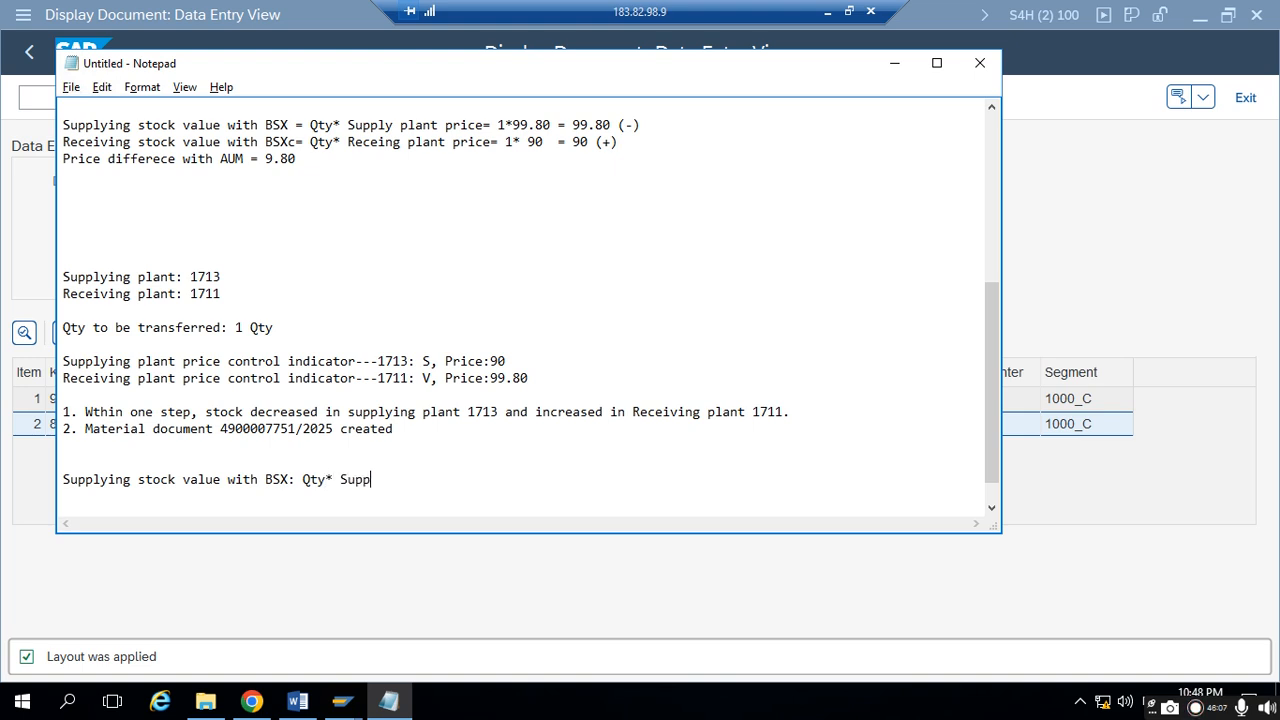
{"action": "type", "text": "ly plant price"}
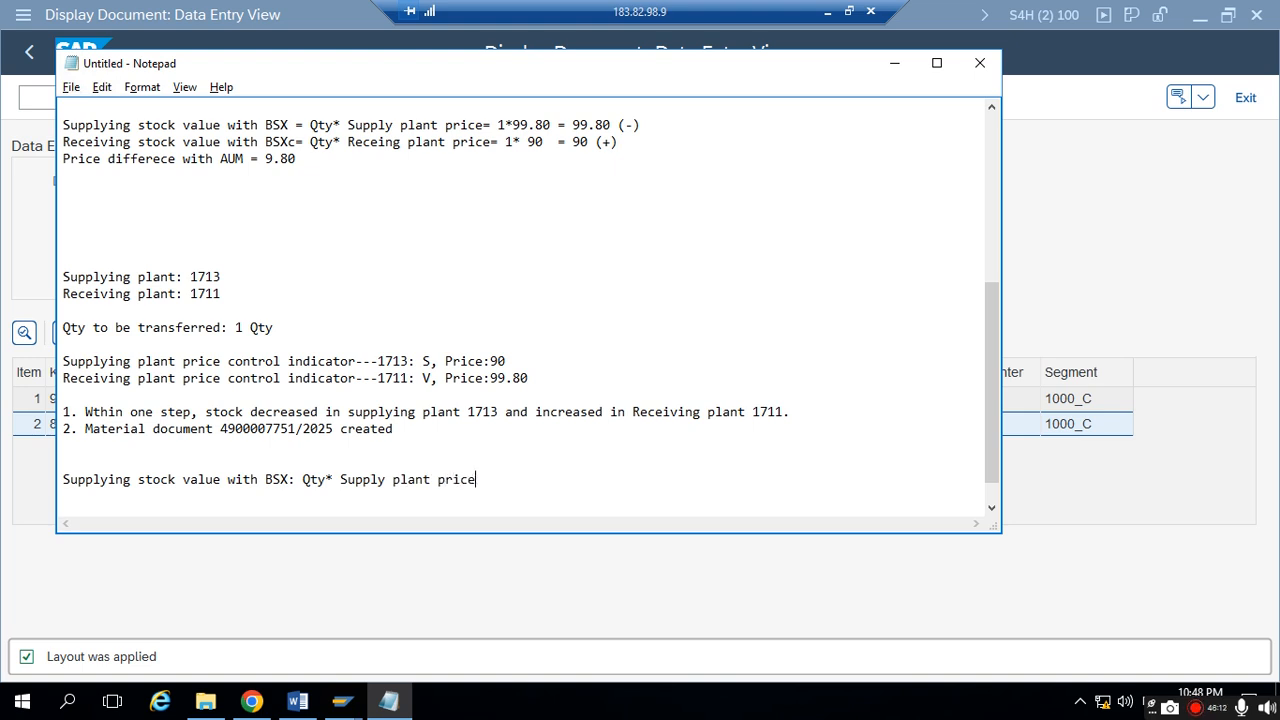
{"action": "type", "text": "= 1*"}
- Complete the supplying stock value line with the calculation "= 1*90 =90" and start a new line
{"action": "double_click", "coordinate": [523, 361]}
{"action": "left_click", "coordinate": [534, 479]}
{"action": "type", "text": "90 =90"}
{"action": "key", "text": "Return"}
- Begin the receiving plant's line with "Receving stock value with BSX: Qty*"
{"action": "type", "text": "Rece"}
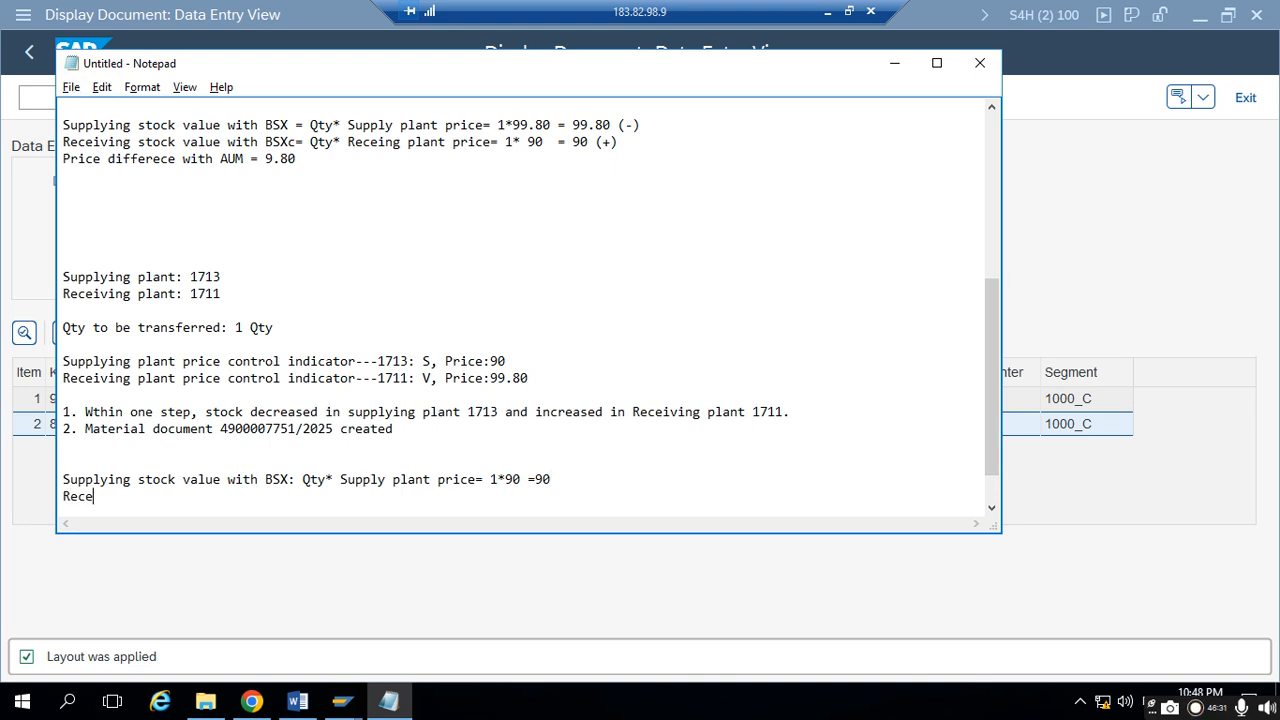
{"action": "type", "text": "ving stocvk"}
{"action": "key", "text": "BackSpace"}
{"action": "key", "text": "BackSpace"}
{"action": "key", "text": "BackSpace"}
{"action": "type", "text": "ck"}
{"action": "key", "text": "BackSpace"}
{"action": "key", "text": "BackSpace"}
{"action": "type", "text": "k "}
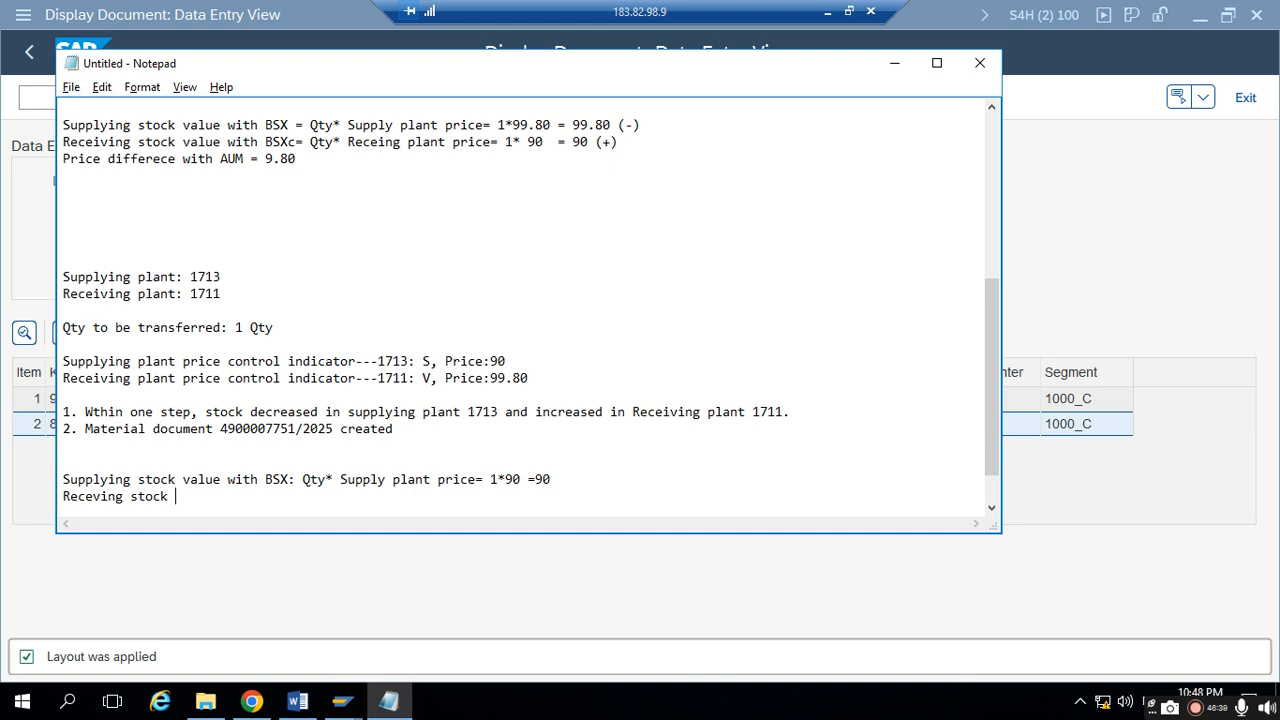
{"action": "type", "text": "value with"}
{"action": "key", "text": "BackSpace"}
{"action": "key", "text": "BackSpace"}
{"action": "key", "text": "BackSpace"}
{"action": "key", "text": "BackSpace"}
{"action": "type", "text": "value wit h BS"}
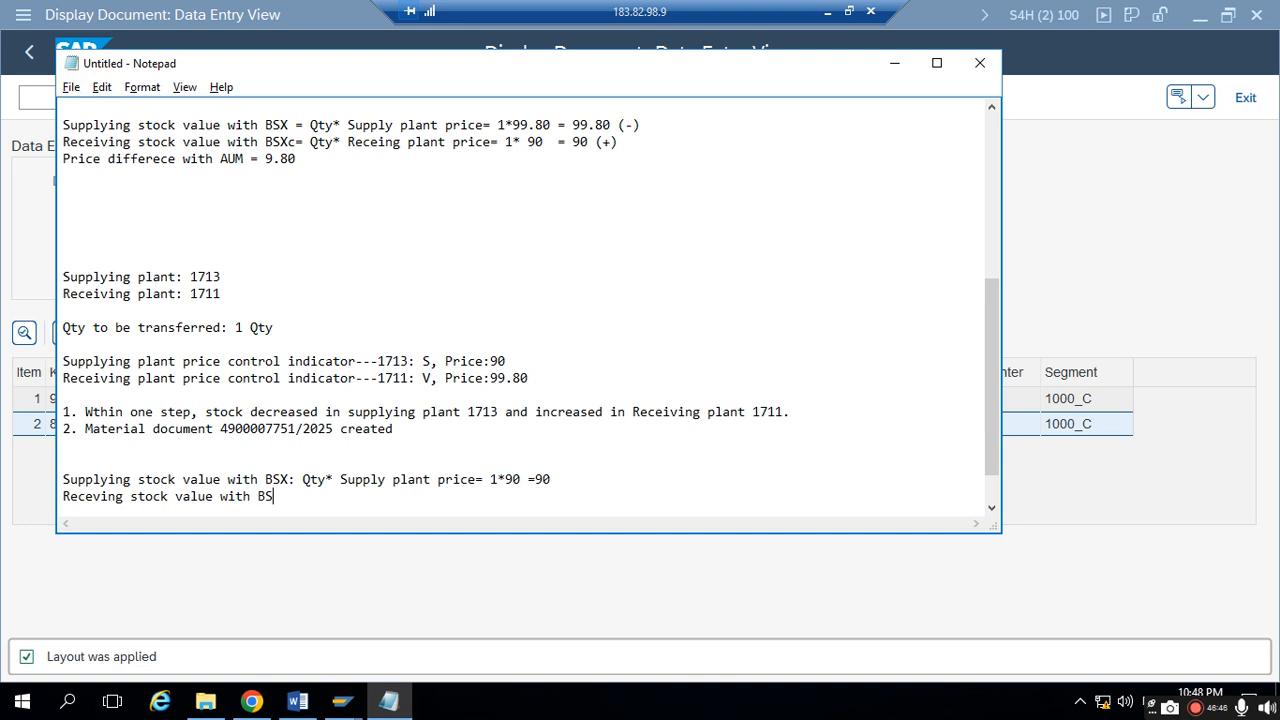
{"action": "type", "text": "X: Qty*"}
- Check the receiving plant's price control indicator and complete its stock value line with "Suppl plant price= 1* 90 = 90"
{"action": "left_click_drag", "start_coordinate": [70, 497], "coordinate": [351, 503]}
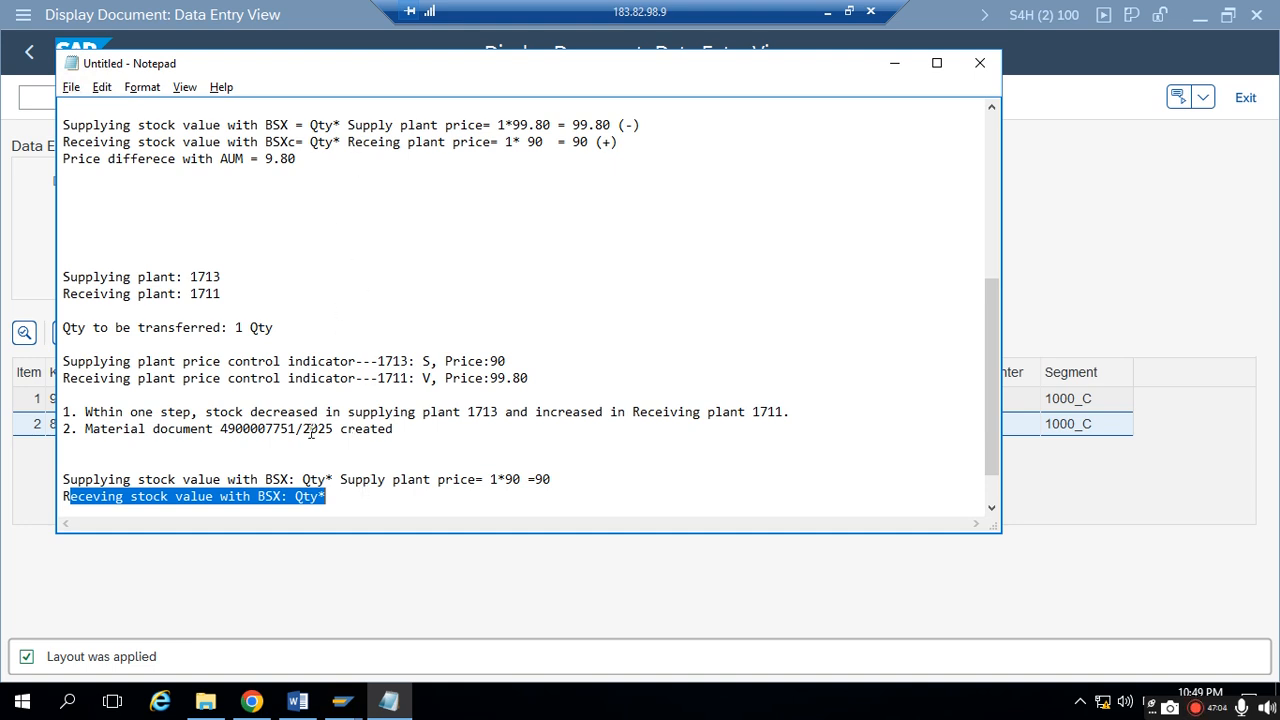
{"action": "left_click_drag", "start_coordinate": [116, 379], "coordinate": [452, 381]}
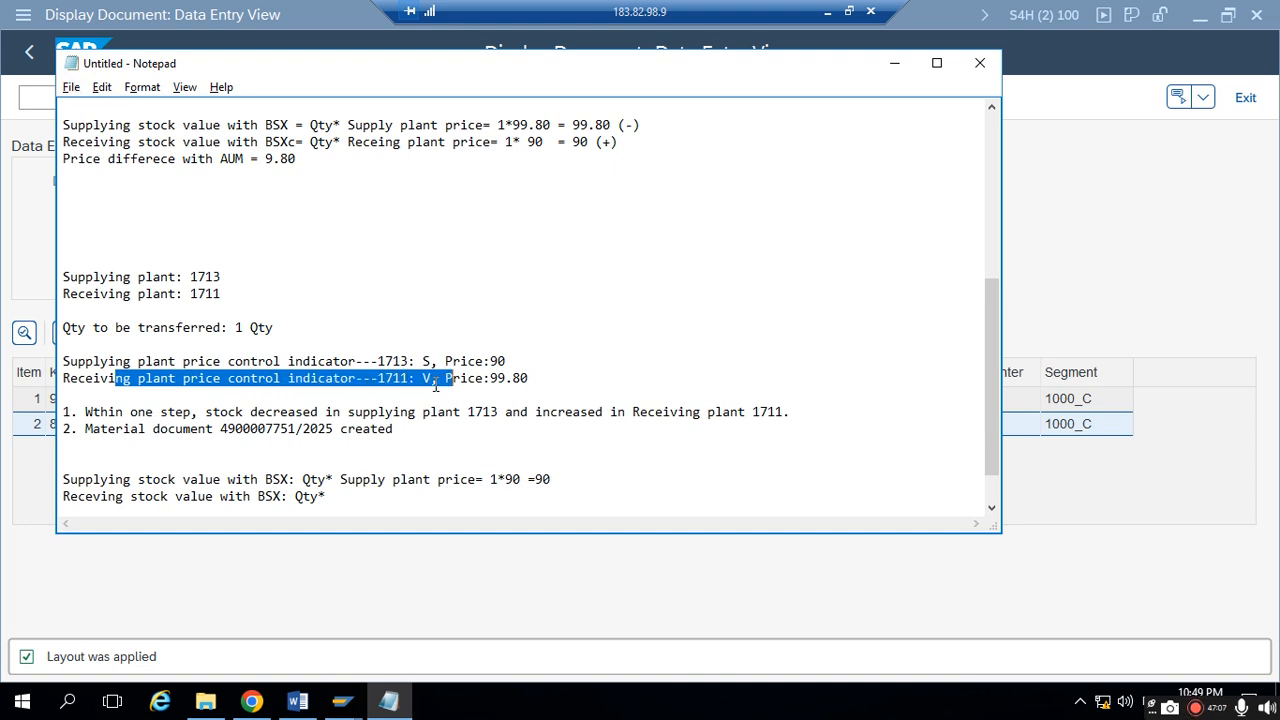
{"action": "left_click", "coordinate": [437, 380]}
{"action": "left_click_drag", "start_coordinate": [424, 379], "coordinate": [440, 379]}
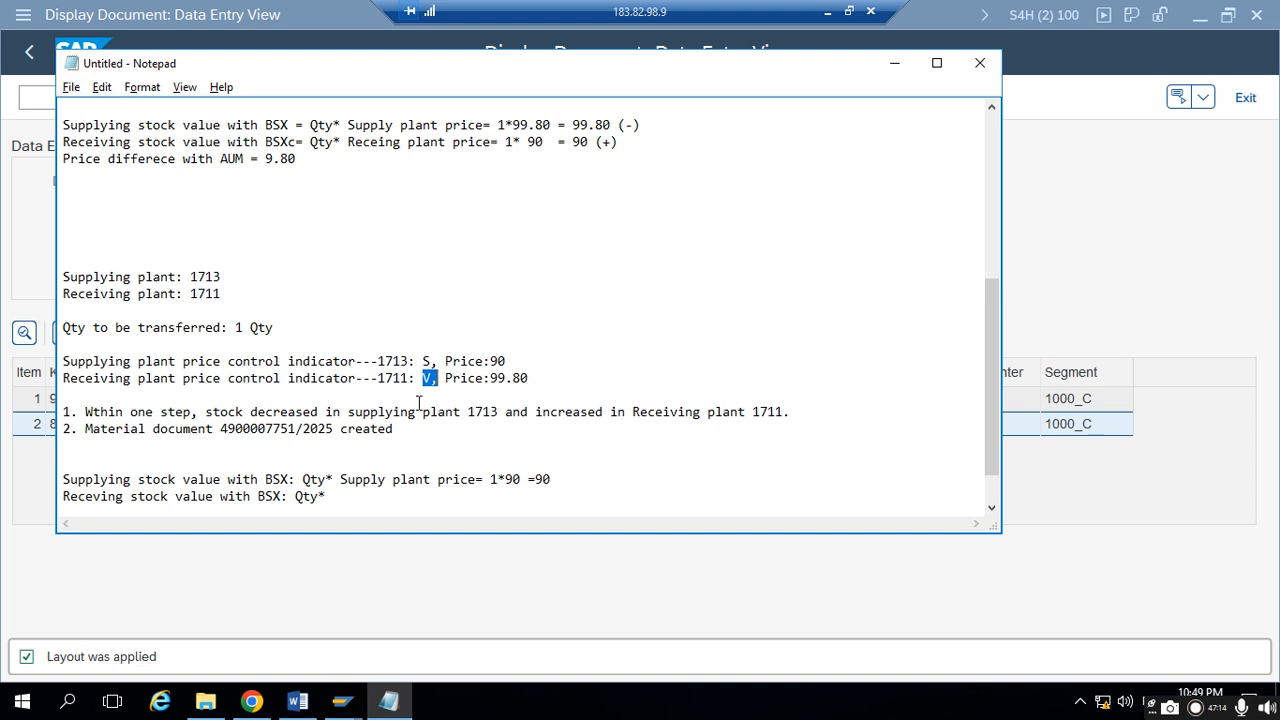
{"action": "left_click", "coordinate": [343, 495]}
{"action": "type", "text": "Suppl pl"}
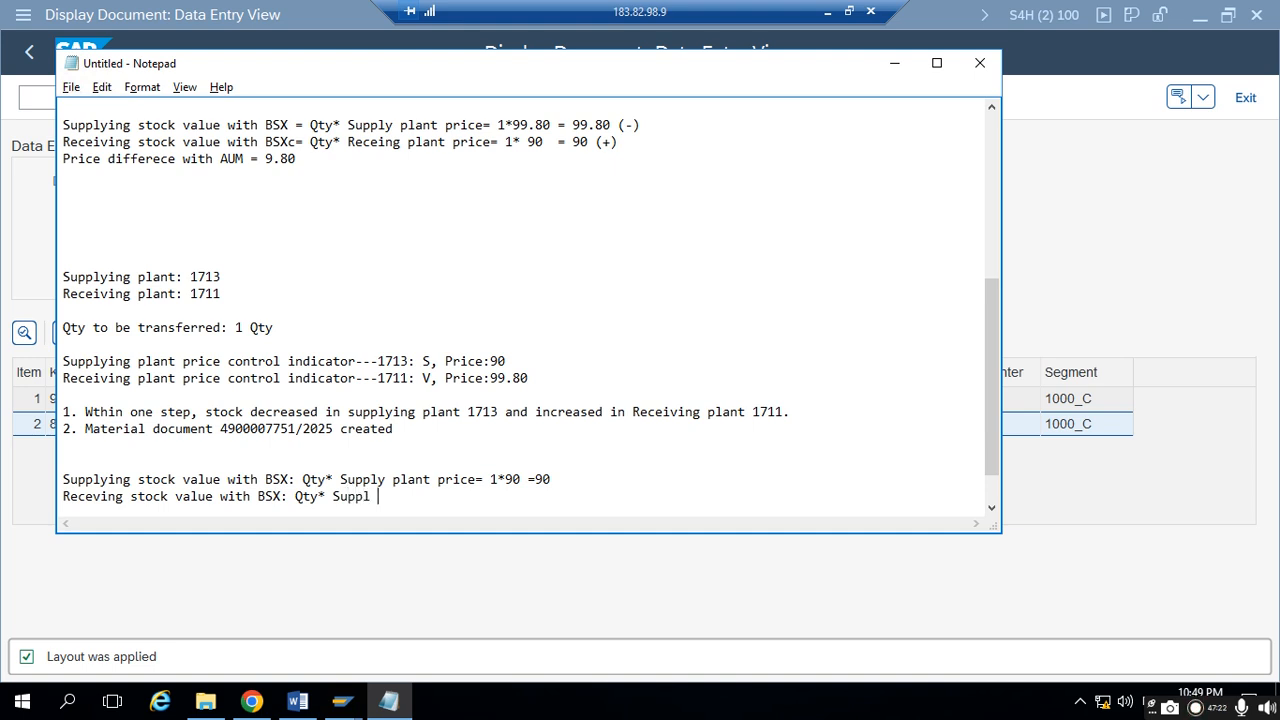
{"action": "type", "text": "plant price= 1"}
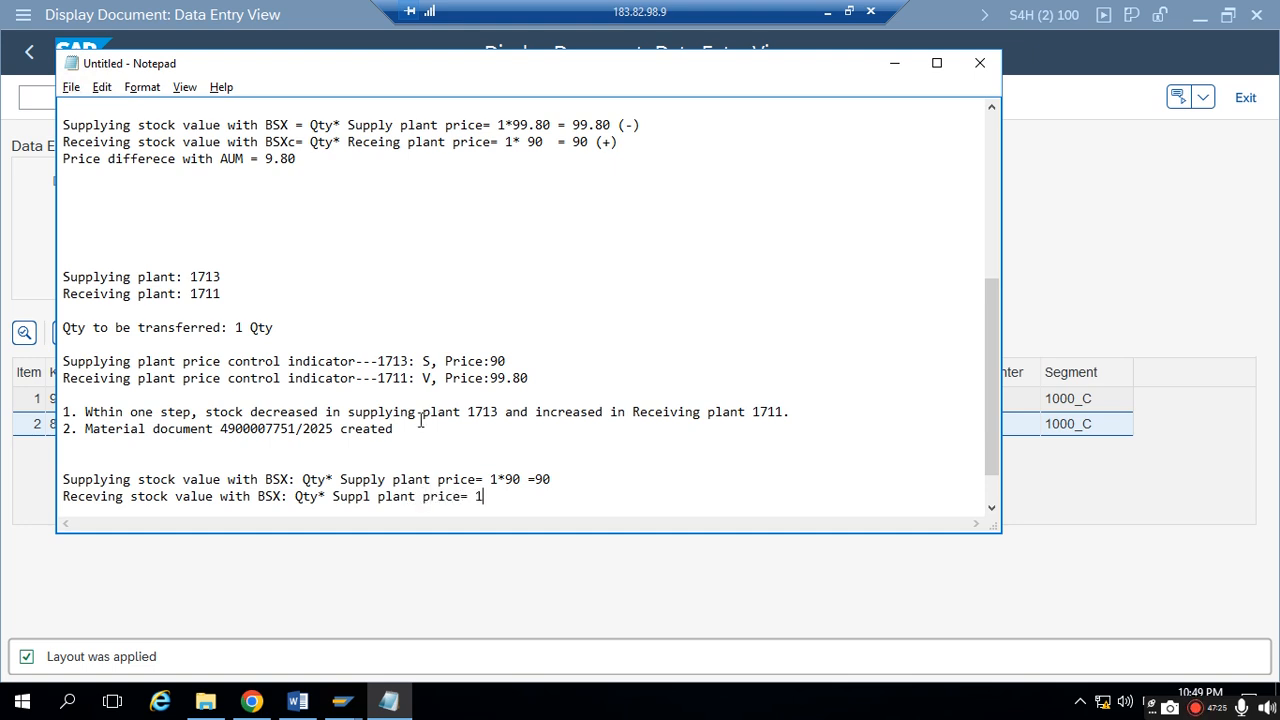
{"action": "type", "text": "* 9090"}
{"action": "key", "text": "BackSpace"}
{"action": "key", "text": "BackSpace"}
{"action": "type", "text": "= 90"}
- Mark the supplying stock value line with (-) and the receiving stock value line with (+)
{"action": "left_click", "coordinate": [571, 483]}
{"action": "type", "text": "(-)"}
{"action": "key", "text": "Down"}
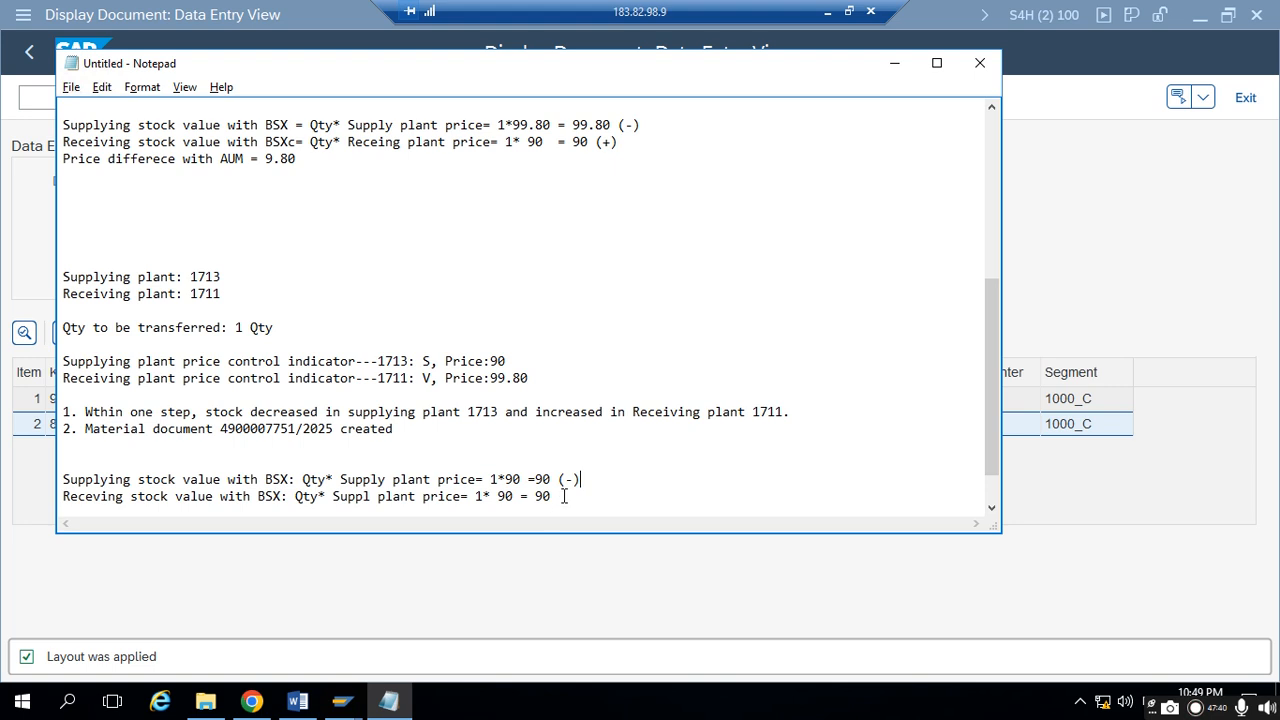
{"action": "type", "text": "(+)"}
- Compare the receiving plant's price control indicator and stock value calculation between the second and first transfer notes
{"action": "left_click", "coordinate": [343, 480]}
{"action": "left_click_drag", "start_coordinate": [232, 378], "coordinate": [467, 394]}
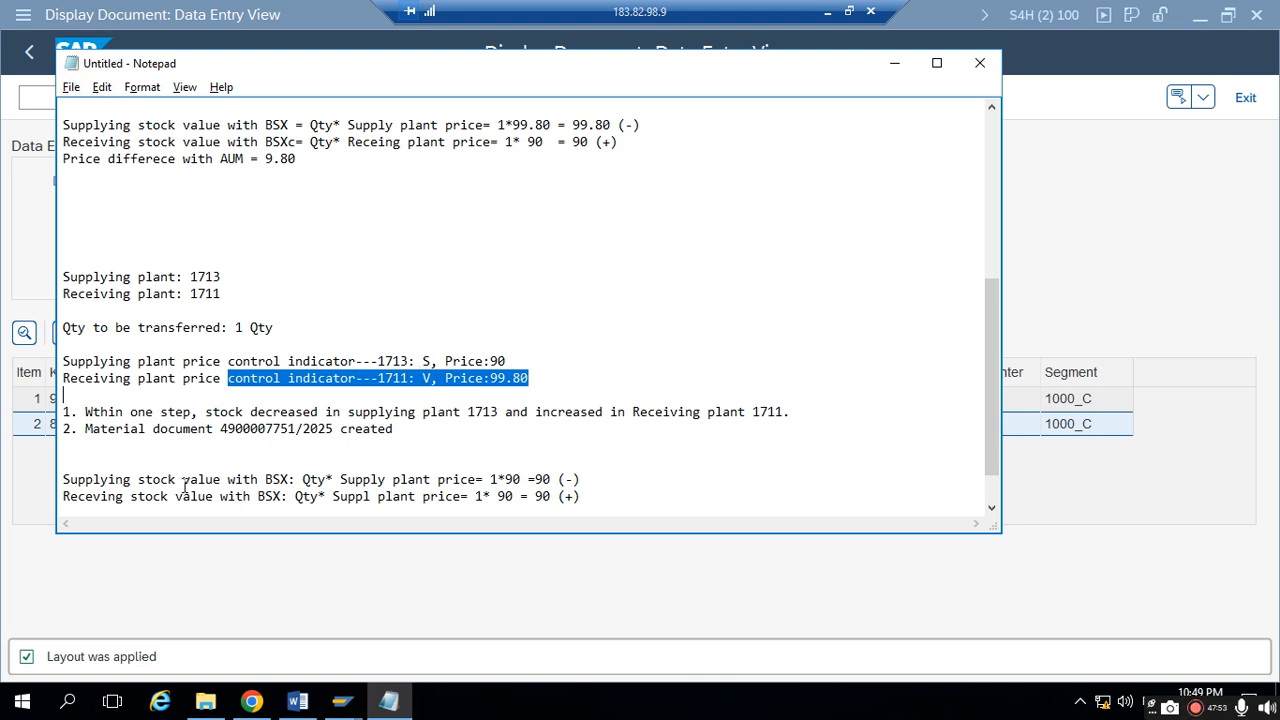
{"action": "left_click_drag", "start_coordinate": [78, 496], "coordinate": [360, 458]}
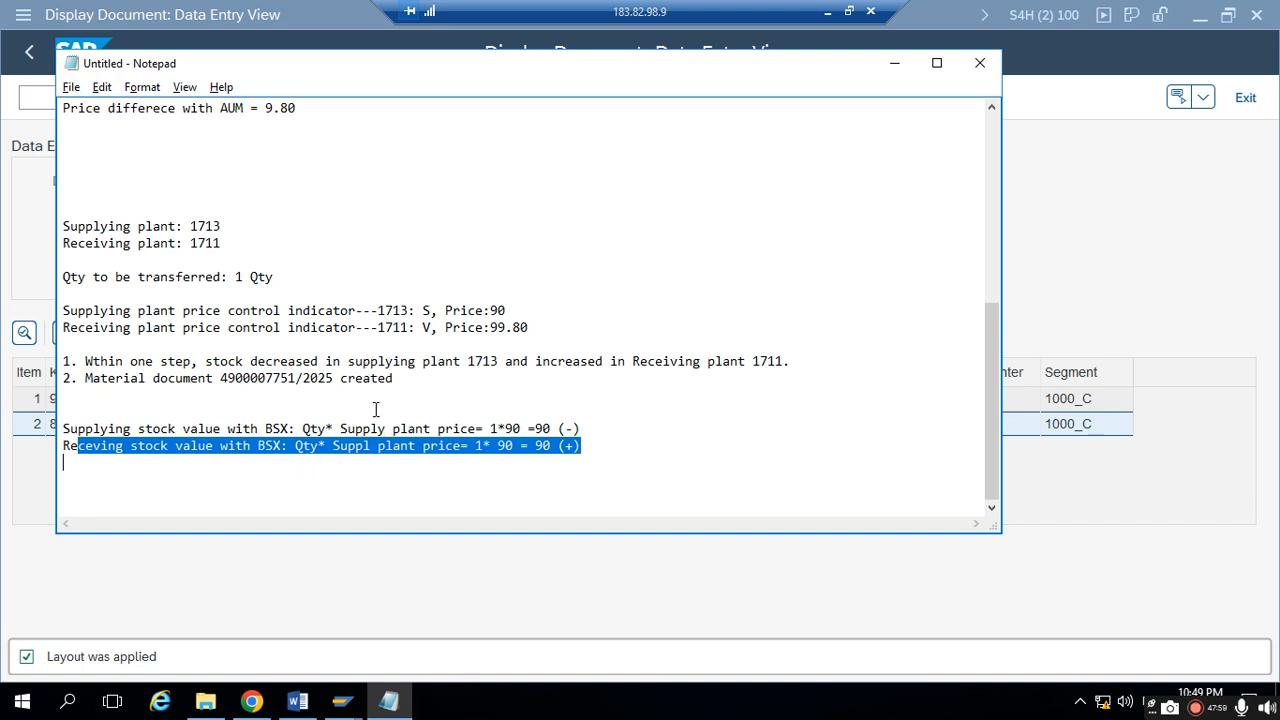
{"action": "scroll", "coordinate": [375, 406], "scroll_direction": "up", "scroll_amount": 4}
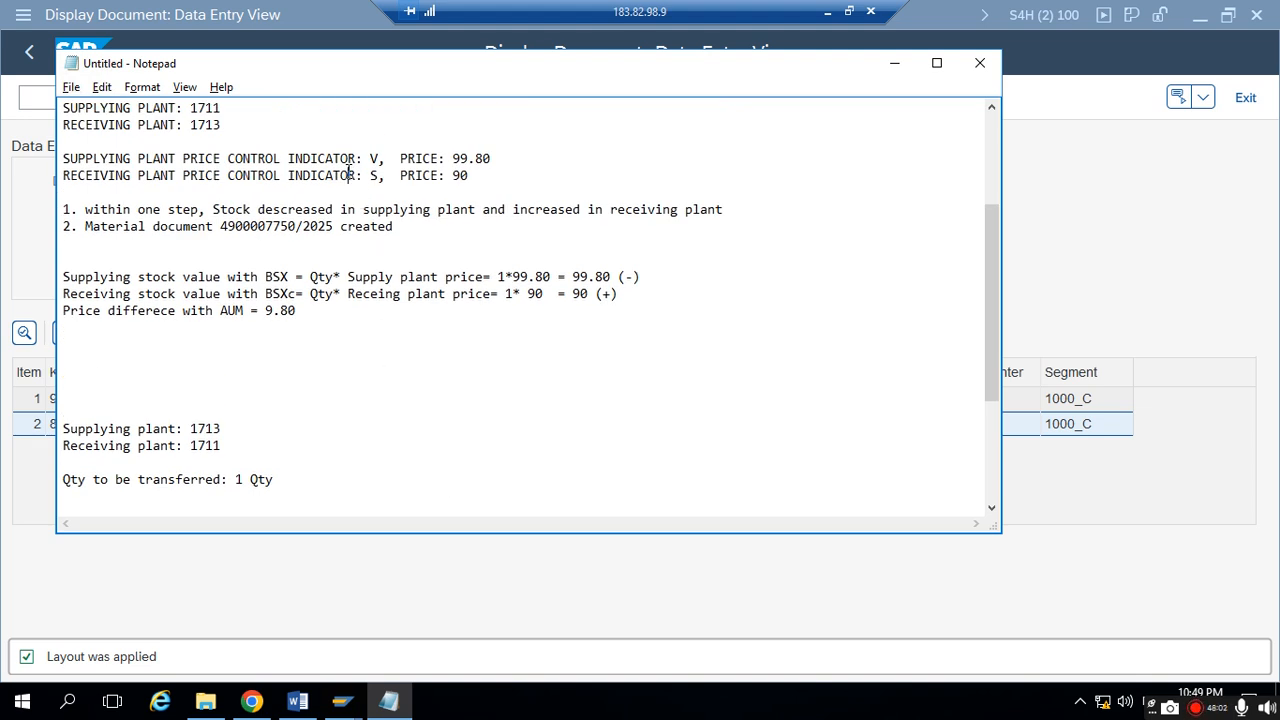
{"action": "left_click_drag", "start_coordinate": [349, 175], "coordinate": [418, 189]}
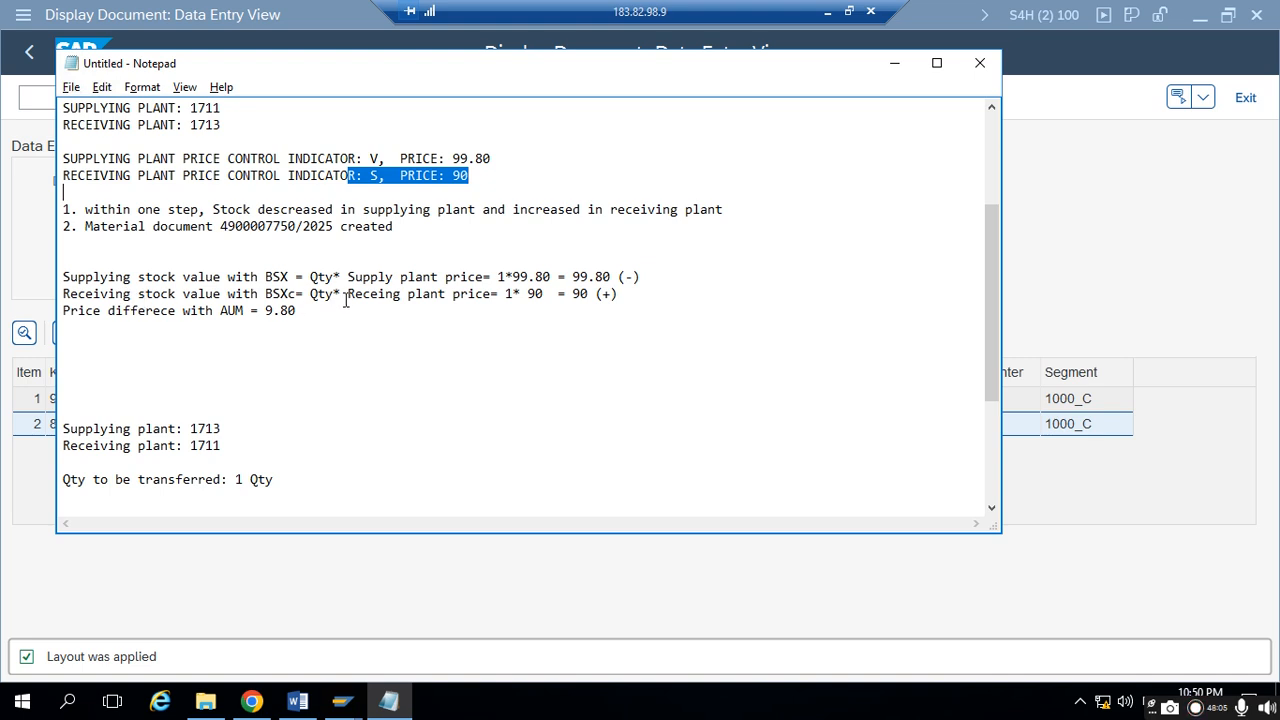
- Correct "Receing" to "Receiving" in the first transfer's receiving stock value line
{"action": "left_click", "coordinate": [378, 294]}
{"action": "type", "text": "iv"}
{"action": "key", "text": "BackSpace"}
{"action": "key", "text": "BackSpace"}
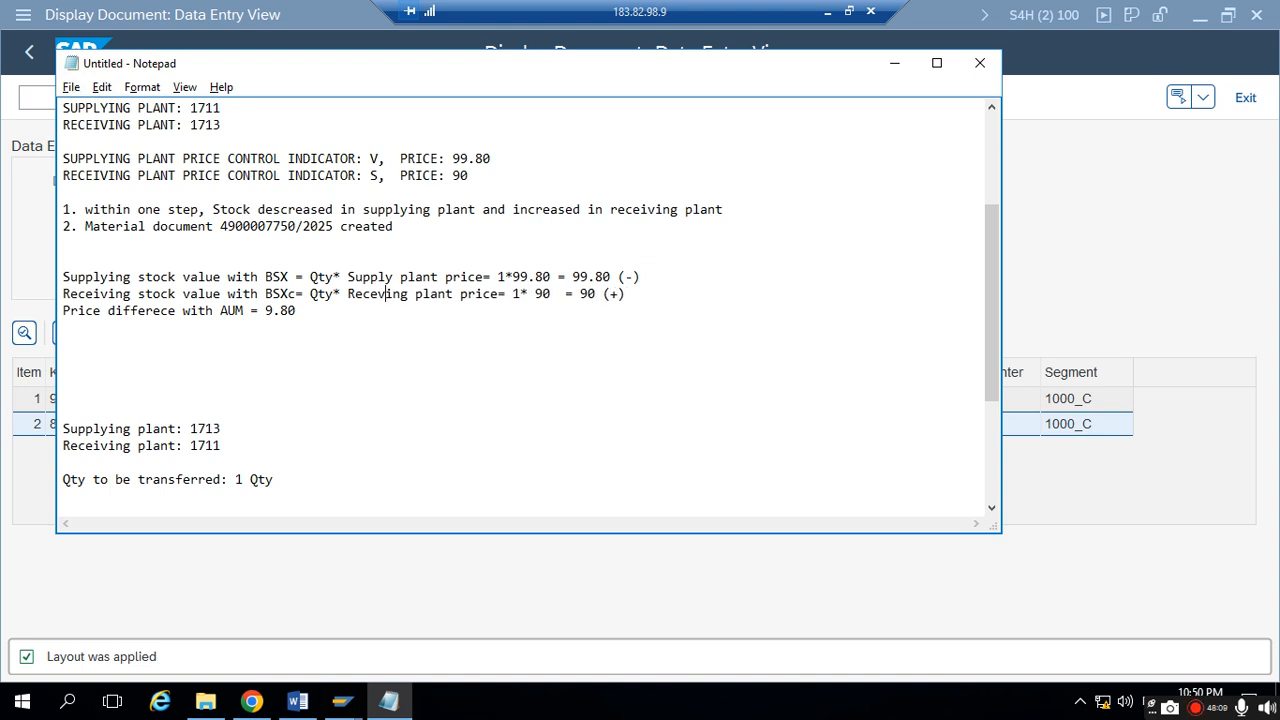
{"action": "type", "text": "iv"}
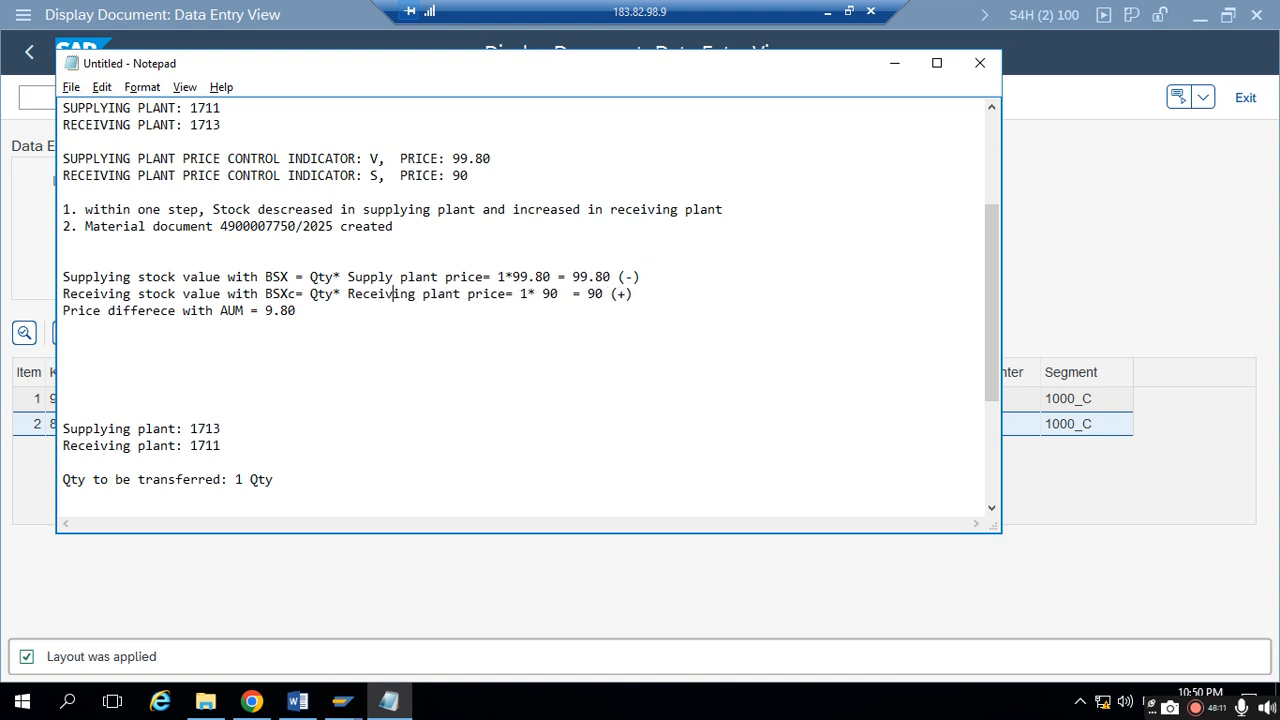
- Review the second transfer's calculations, hide Notepad to see the accounting document, and switch to the Material Document page in Chrome
{"action": "scroll", "coordinate": [514, 447], "scroll_direction": "down", "scroll_amount": 4}
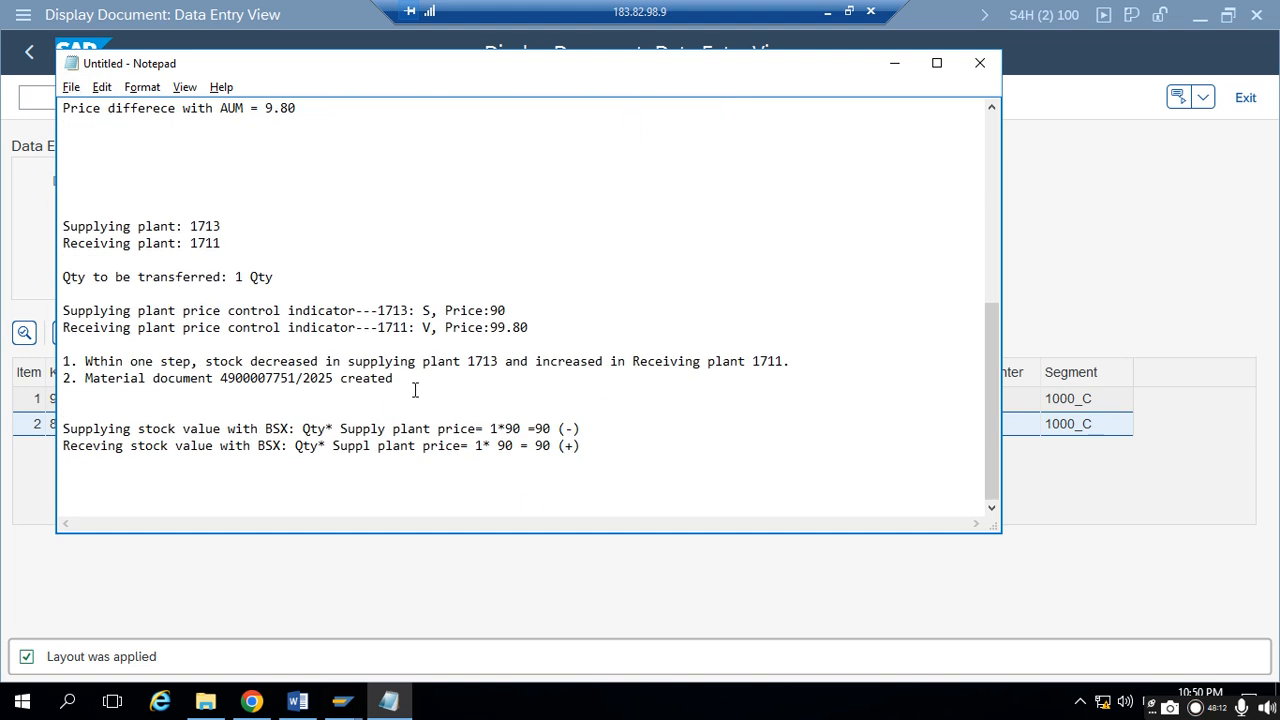
{"action": "left_click", "coordinate": [529, 444]}
{"action": "left_click", "coordinate": [894, 63]}
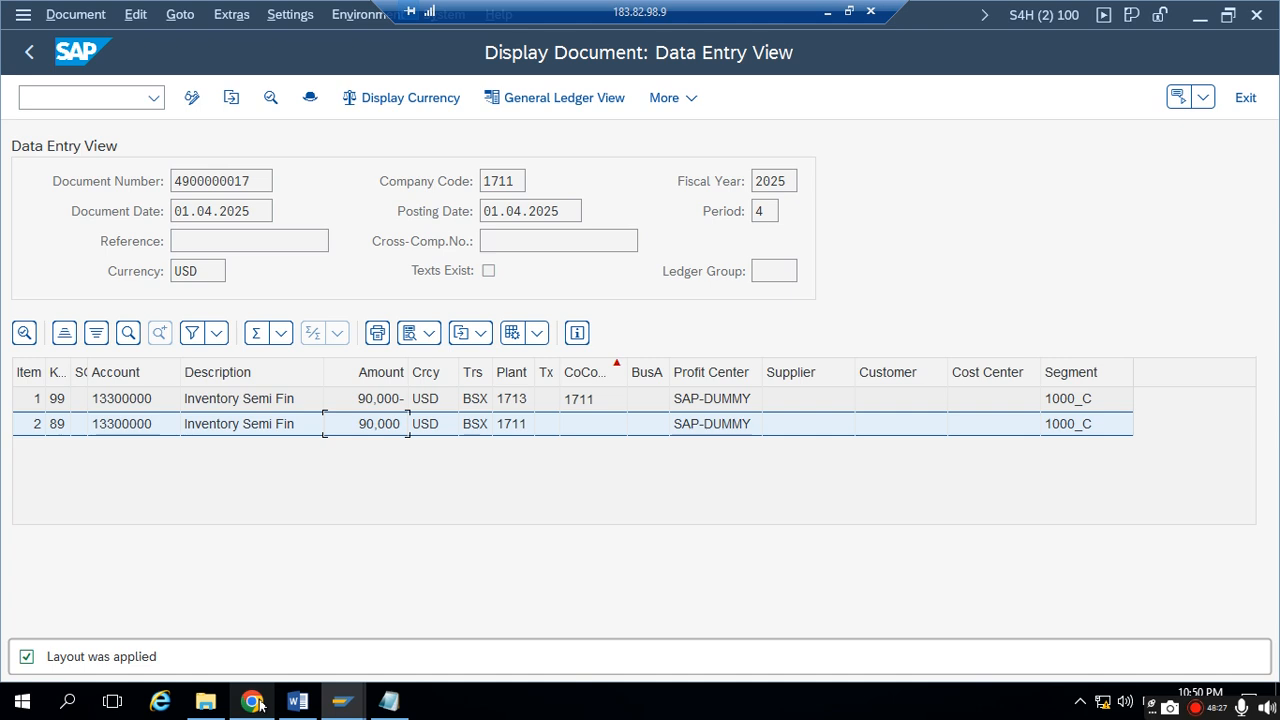
{"action": "mouse_move", "coordinate": [258, 706]}
{"action": "left_click", "coordinate": [300, 630]}
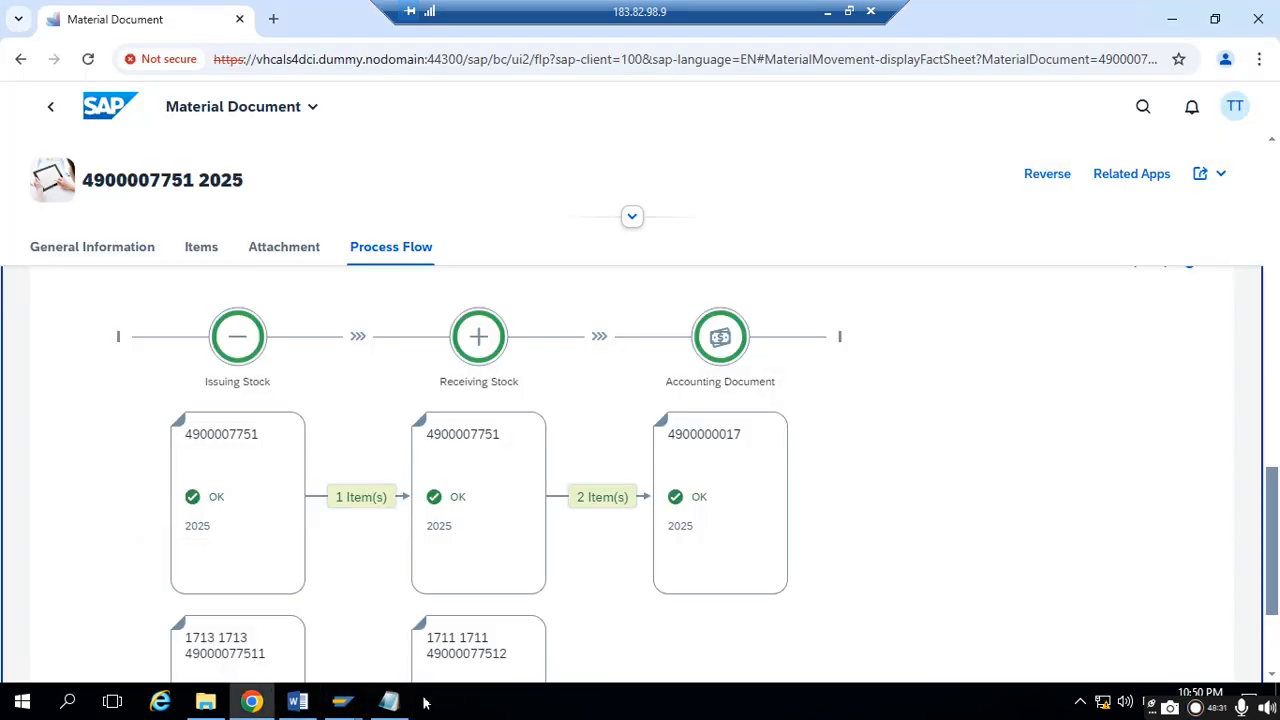
- Switch to Notepad and add the heading "Plant to Plant Stock Transfer with Two Step procedure:" below the second transfer's calculations
{"action": "left_click", "coordinate": [380, 700]}
{"action": "left_click", "coordinate": [580, 456]}
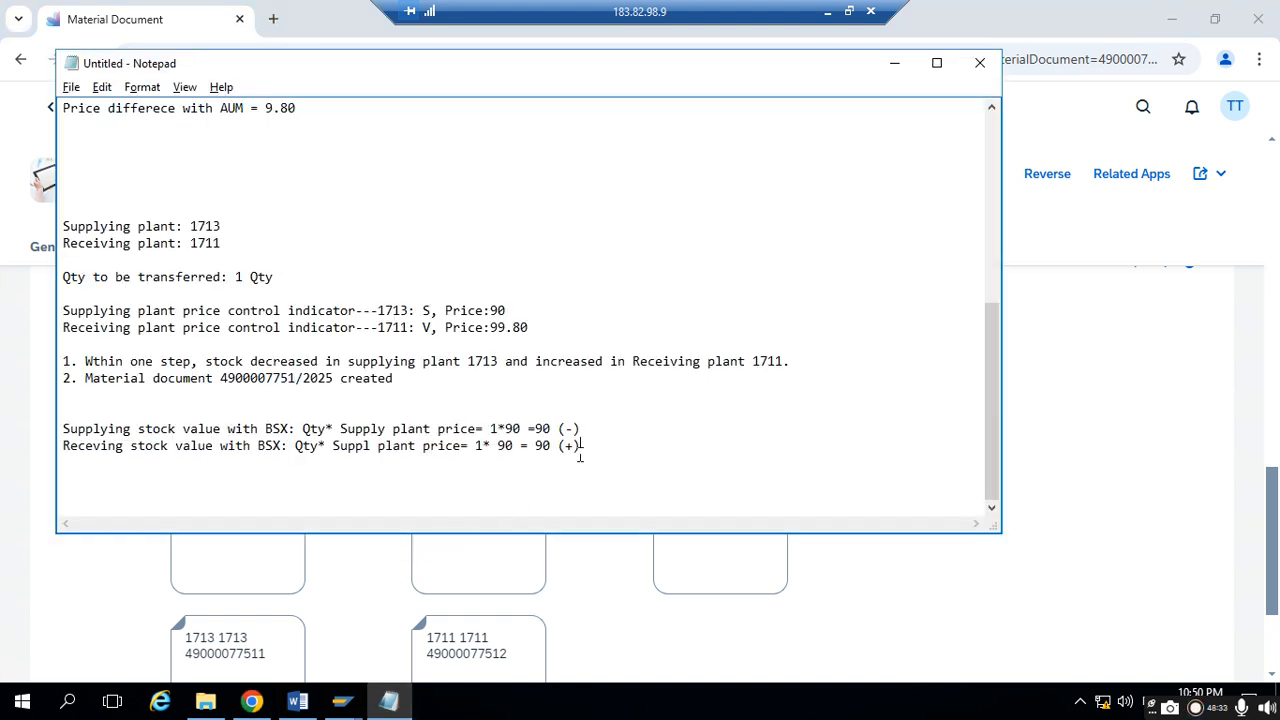
{"action": "key", "text": "Return"}
{"action": "key", "text": "Return"}
{"action": "key", "text": "Return"}
{"action": "type", "text": "Plant to Plant STock"}
{"action": "key", "text": "BackSpace"}
{"action": "key", "text": "BackSpace"}
{"action": "key", "text": "BackSpace"}
{"action": "key", "text": "BackSpace"}
{"action": "key", "text": "BackSpace"}
{"action": "type", "text": "tock Tran"}
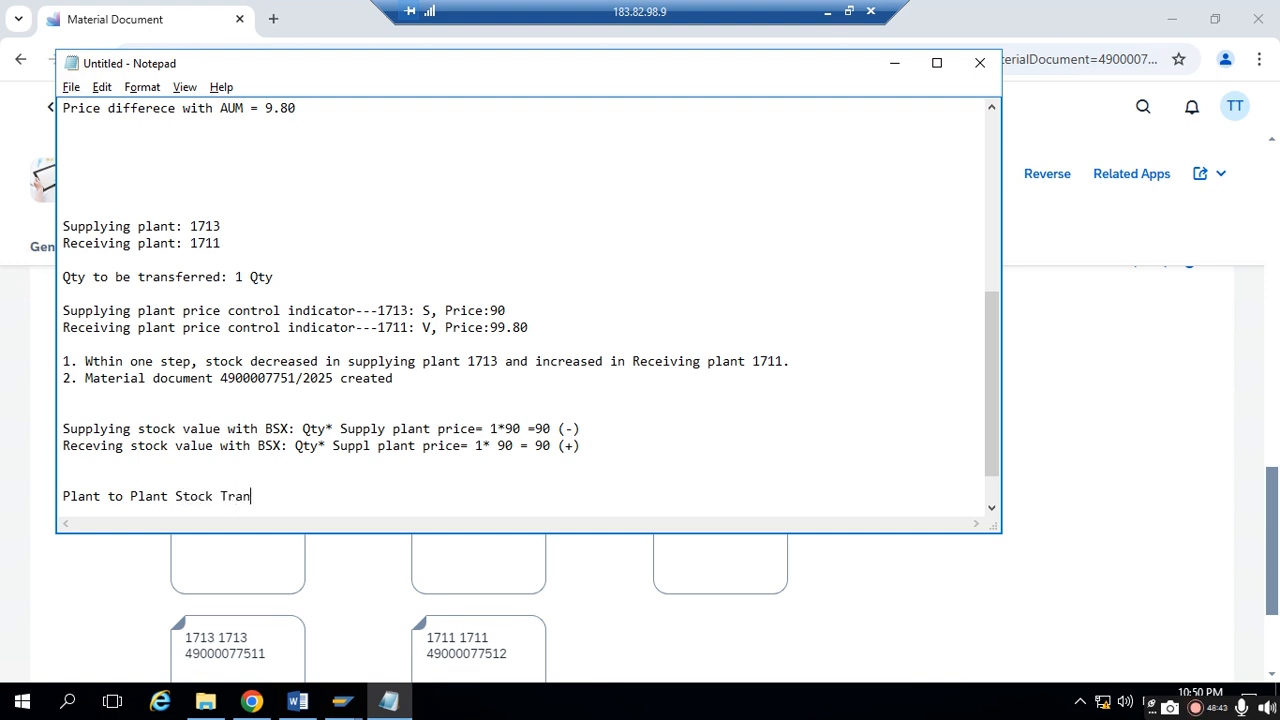
{"action": "type", "text": "sfer with"}
{"action": "key", "text": "BackSpace"}
{"action": "key", "text": "BackSpace"}
{"action": "key", "text": "BackSpace"}
{"action": "key", "text": "BackSpace"}
{"action": "type", "text": "ith Two Step procedure:"}
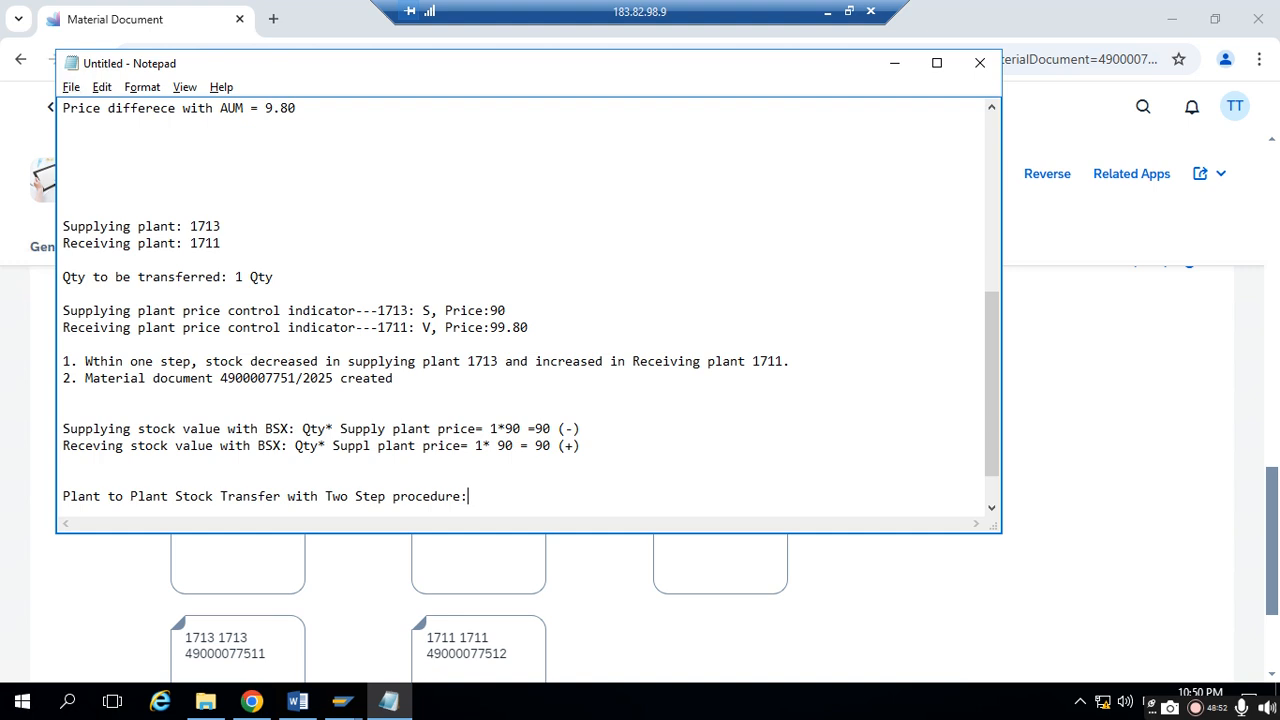
{"action": "key", "text": "Return"}
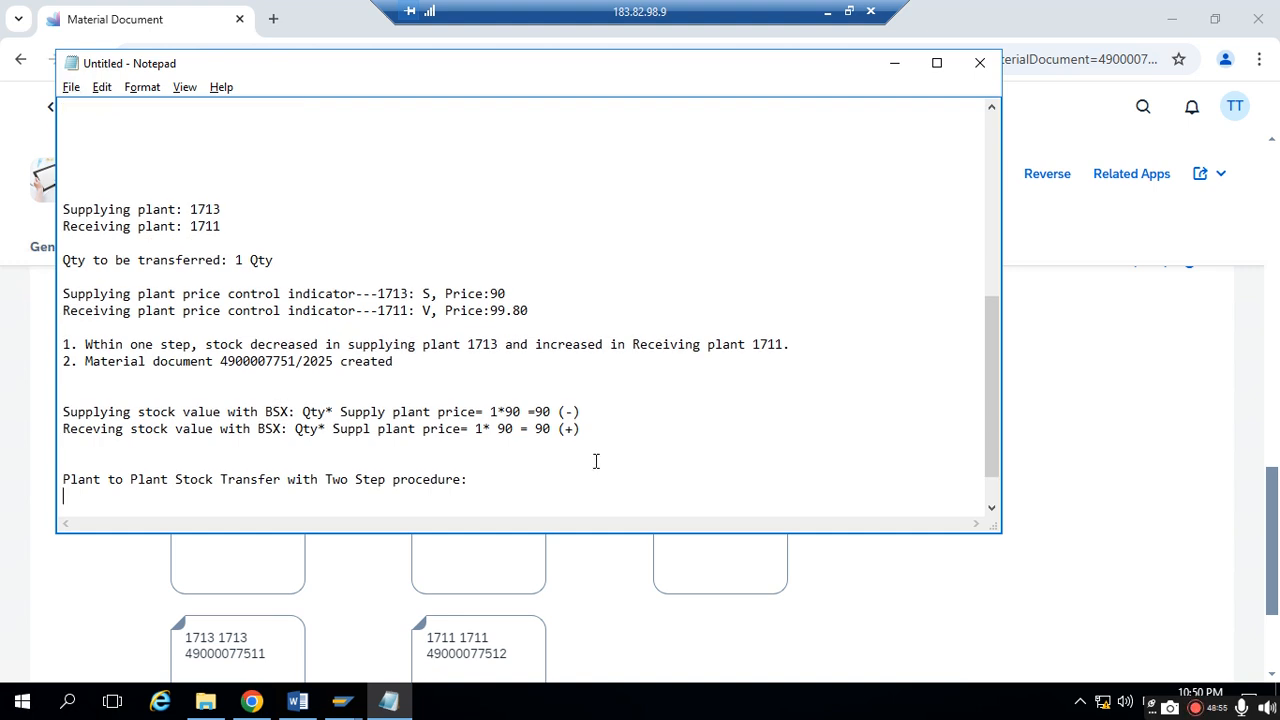
- Hide Notepad, return to the SAP home page, search for "transfer stock" and open the Transfer Stock - Cross-Plant app
{"action": "left_click", "coordinate": [894, 62]}
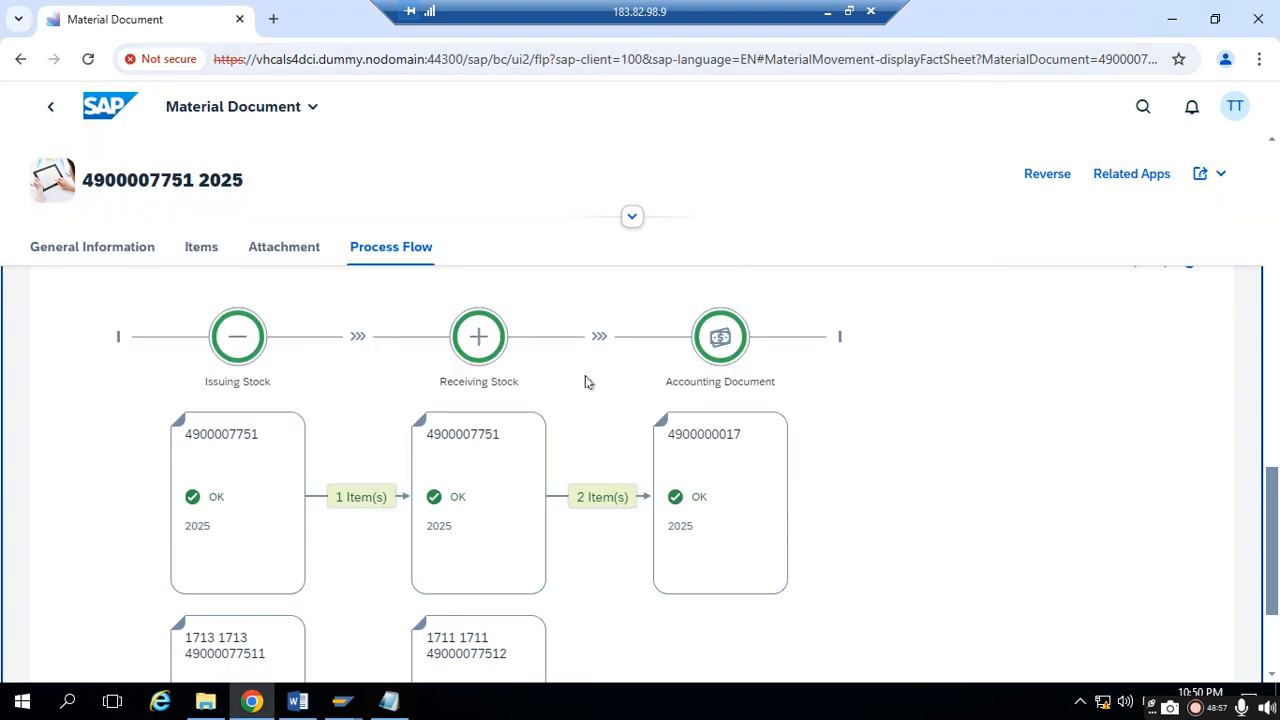
{"action": "left_click", "coordinate": [108, 118]}
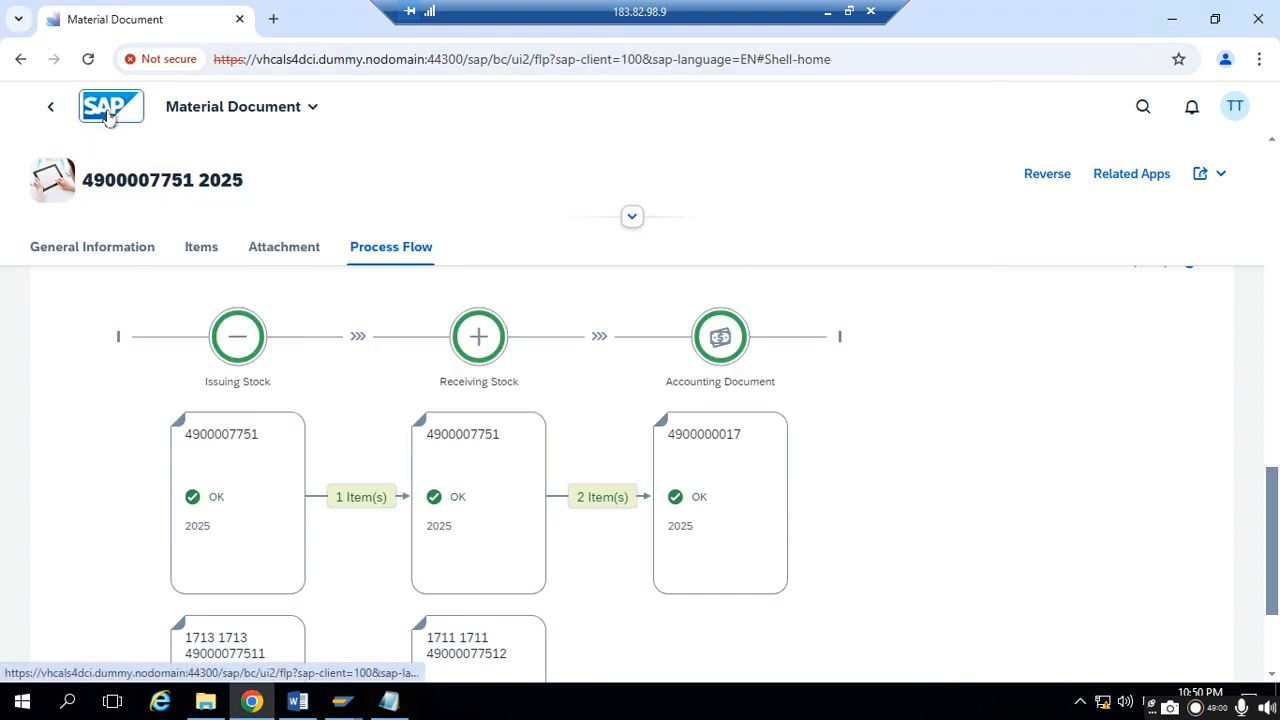
{"action": "left_click", "coordinate": [1143, 107]}
{"action": "type", "text": "trans"}
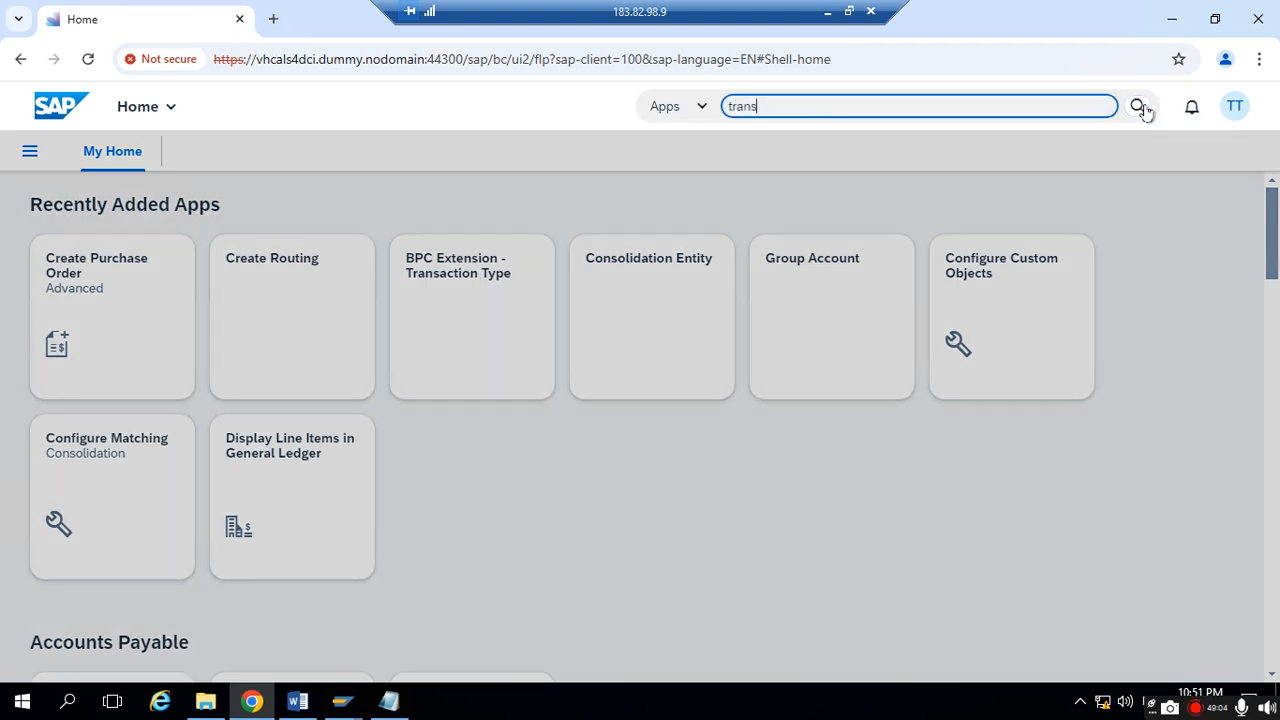
{"action": "type", "text": "fer stock"}
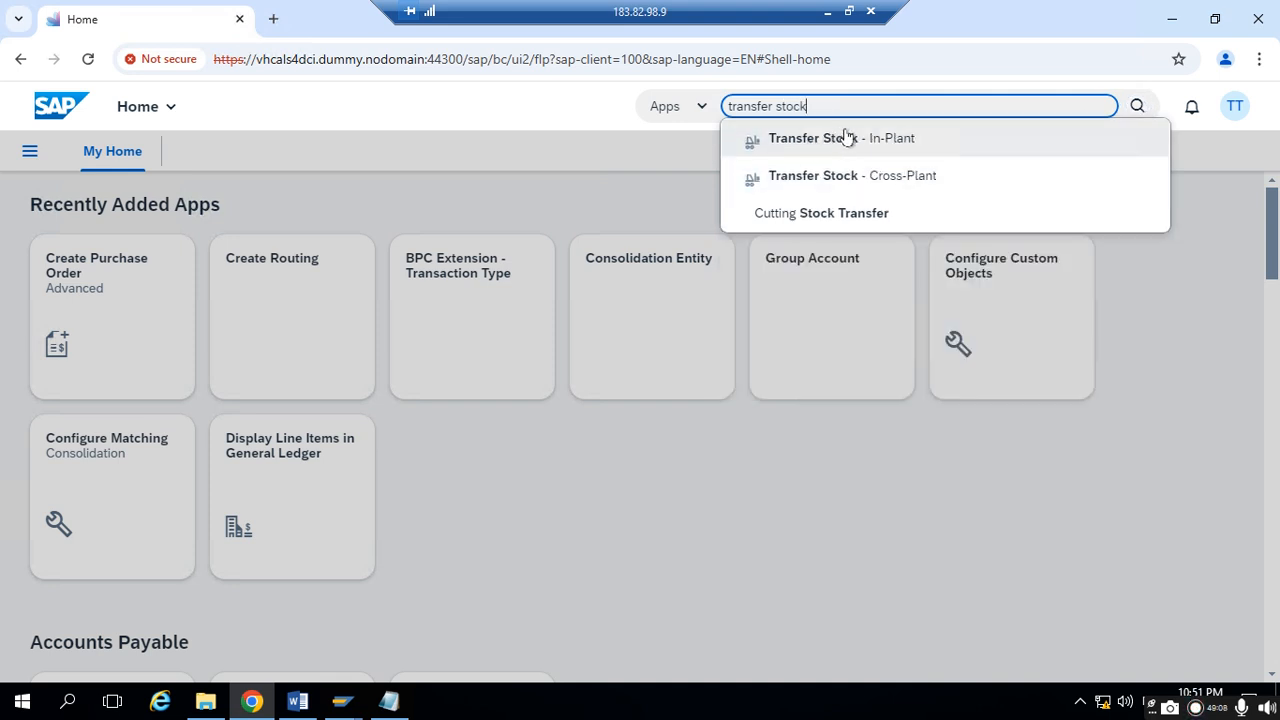
{"action": "left_click", "coordinate": [848, 185]}
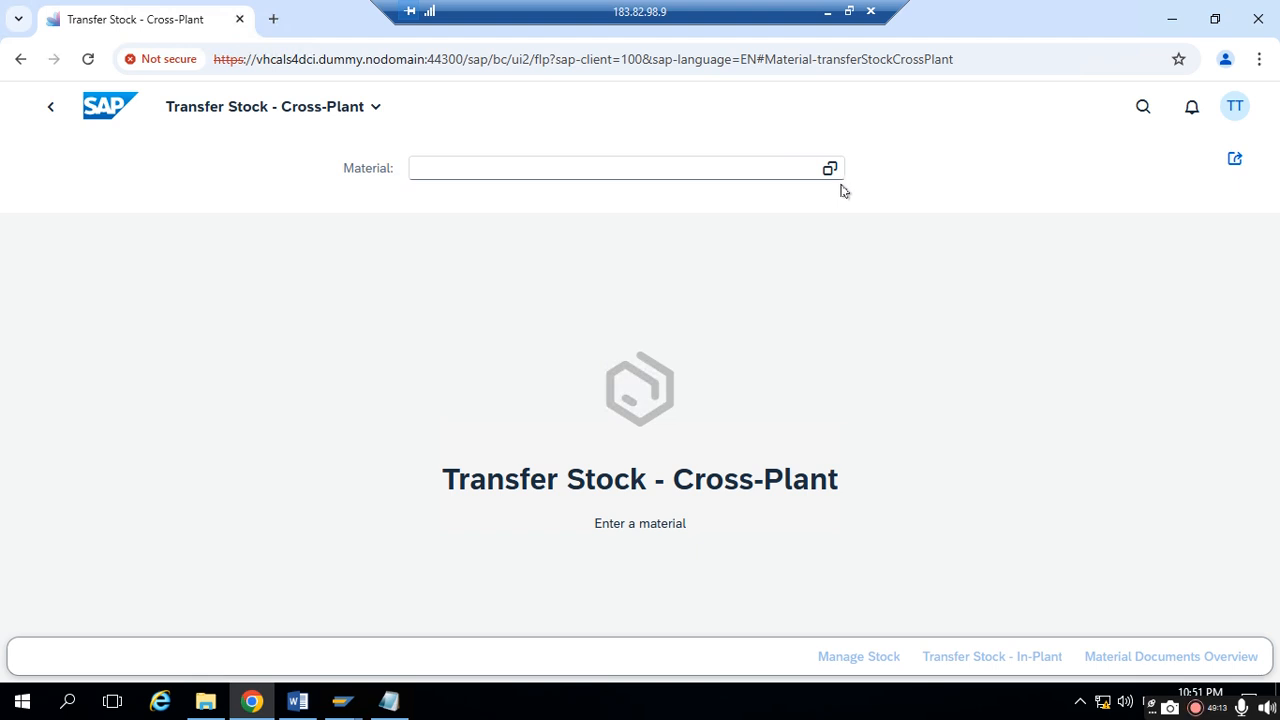
- Load material TEST-FGMAT4 and start a transfer from plant 1711's unrestricted-use stock to plant 1713's Stock Transfer (Plant)
{"action": "left_click", "coordinate": [493, 167]}
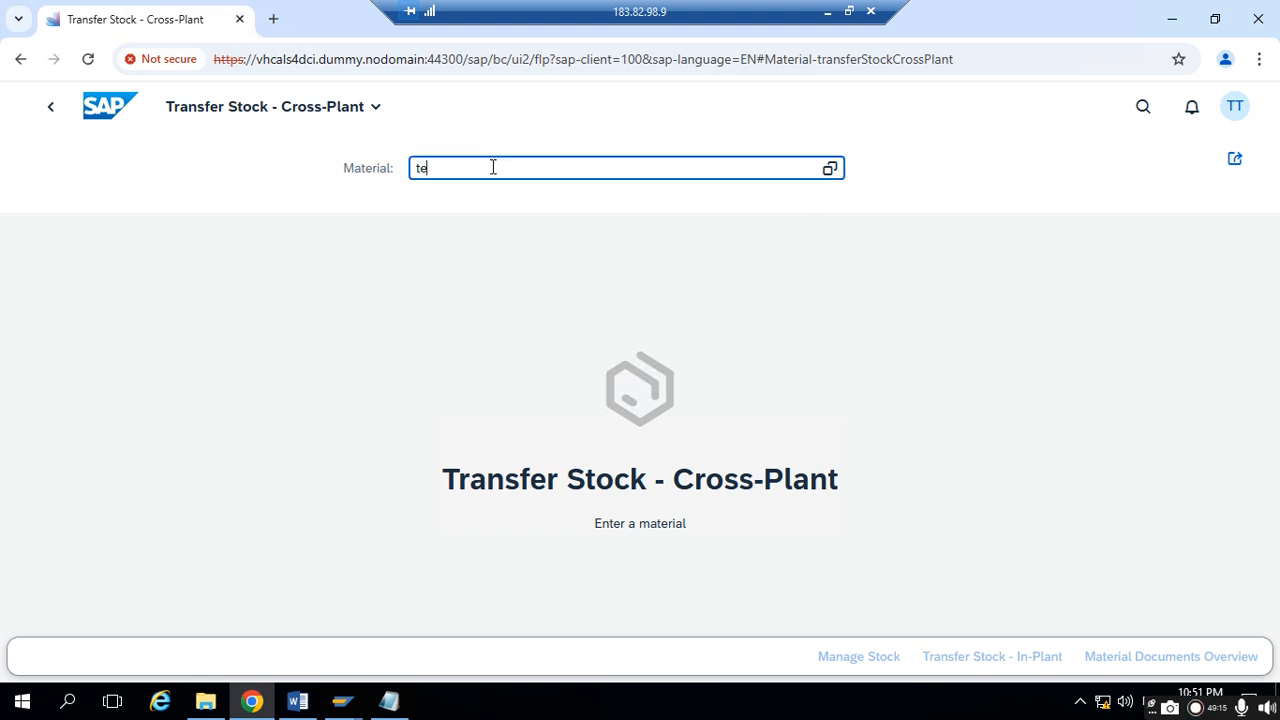
{"action": "type", "text": "test-fgmat4"}
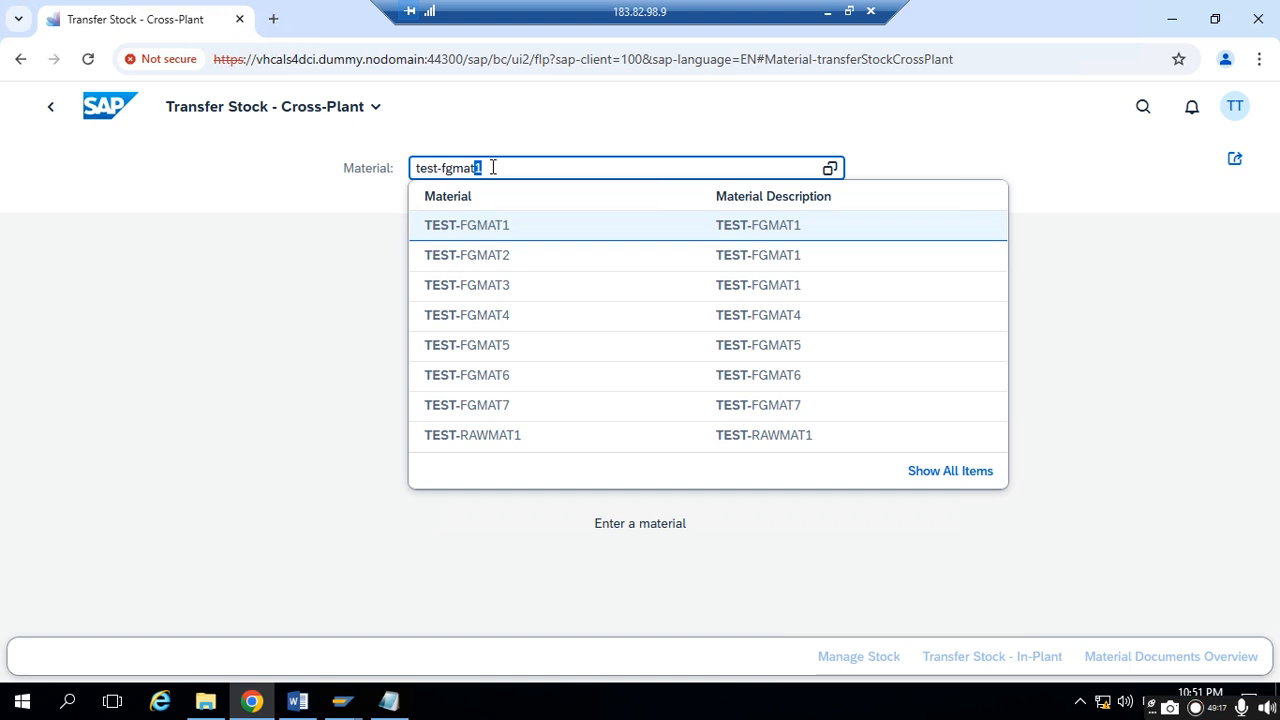
{"action": "left_click", "coordinate": [549, 236]}
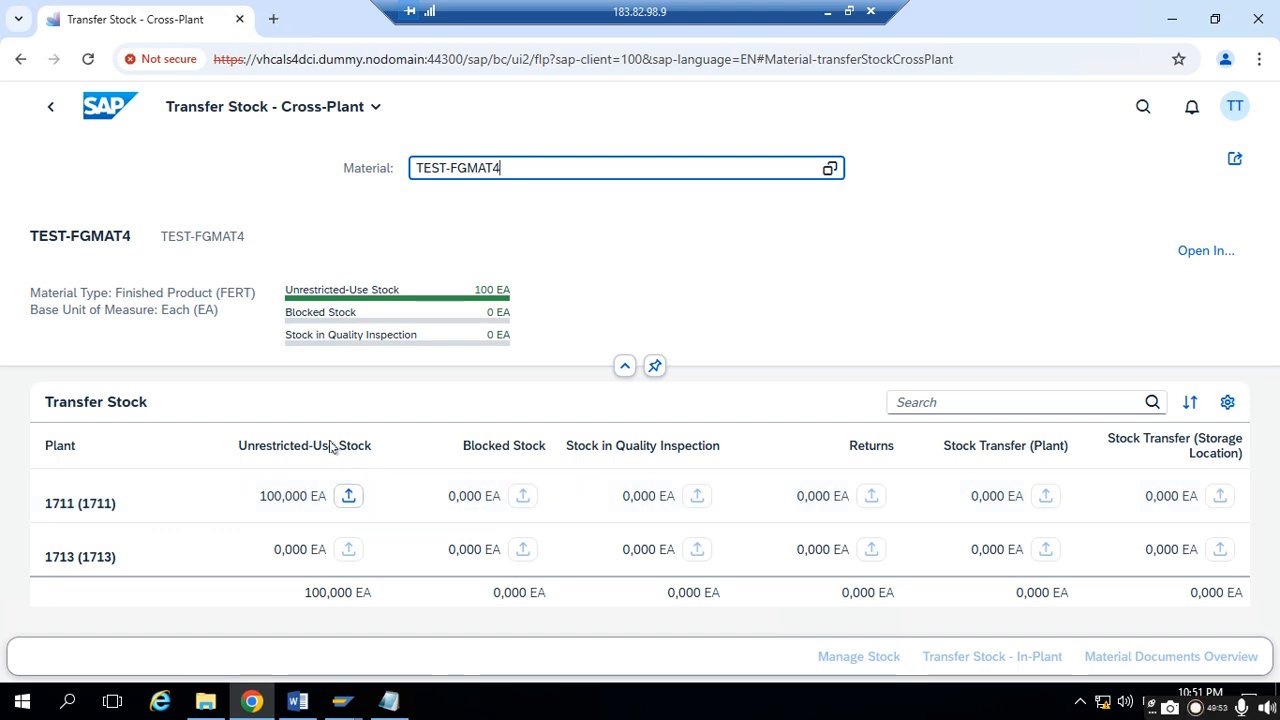
{"action": "left_click", "coordinate": [346, 497]}
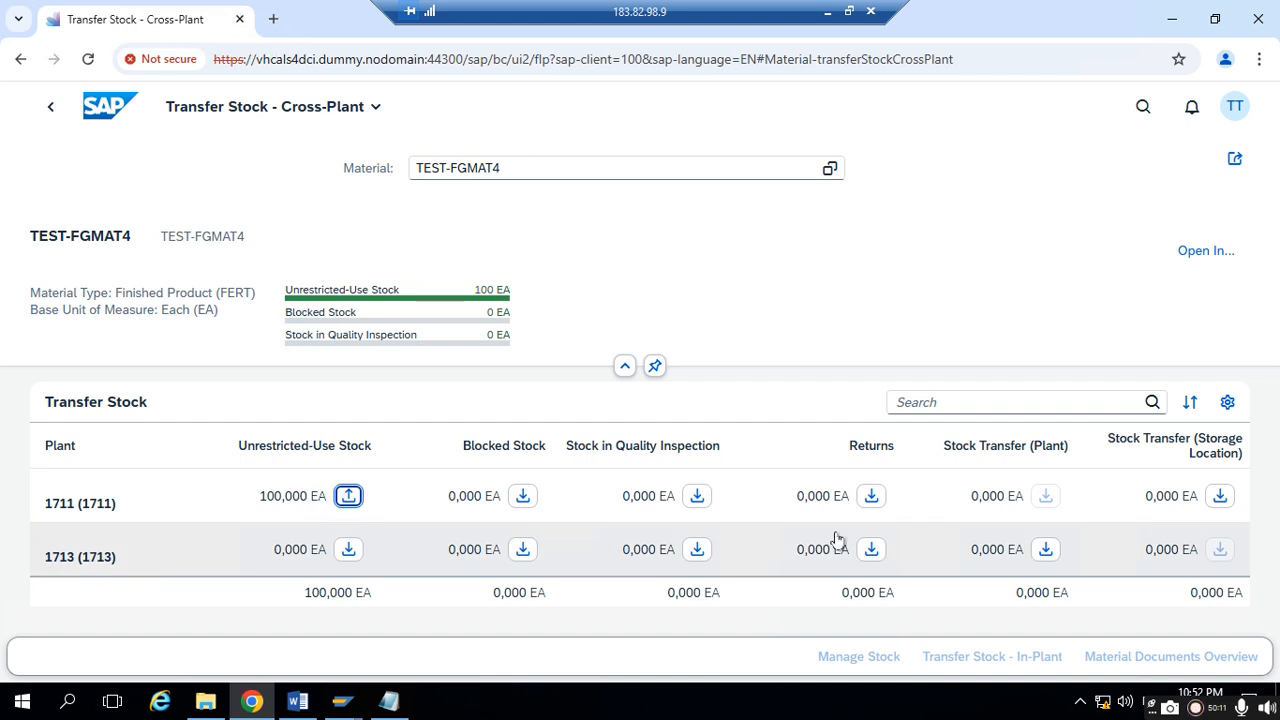
{"action": "left_click", "coordinate": [1045, 556]}
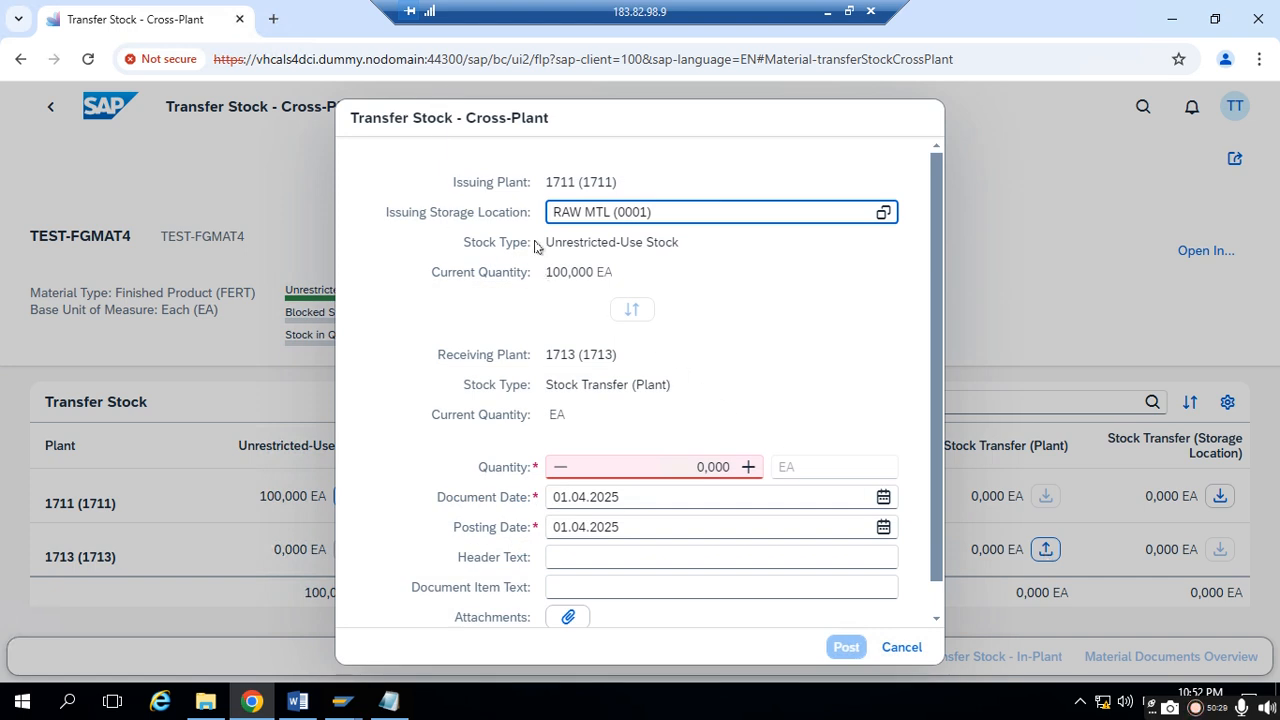
- Check the issuing and receiving plants and stock types, then post the transfer with a quantity of 10 EA
{"action": "left_click_drag", "start_coordinate": [547, 190], "coordinate": [655, 186]}
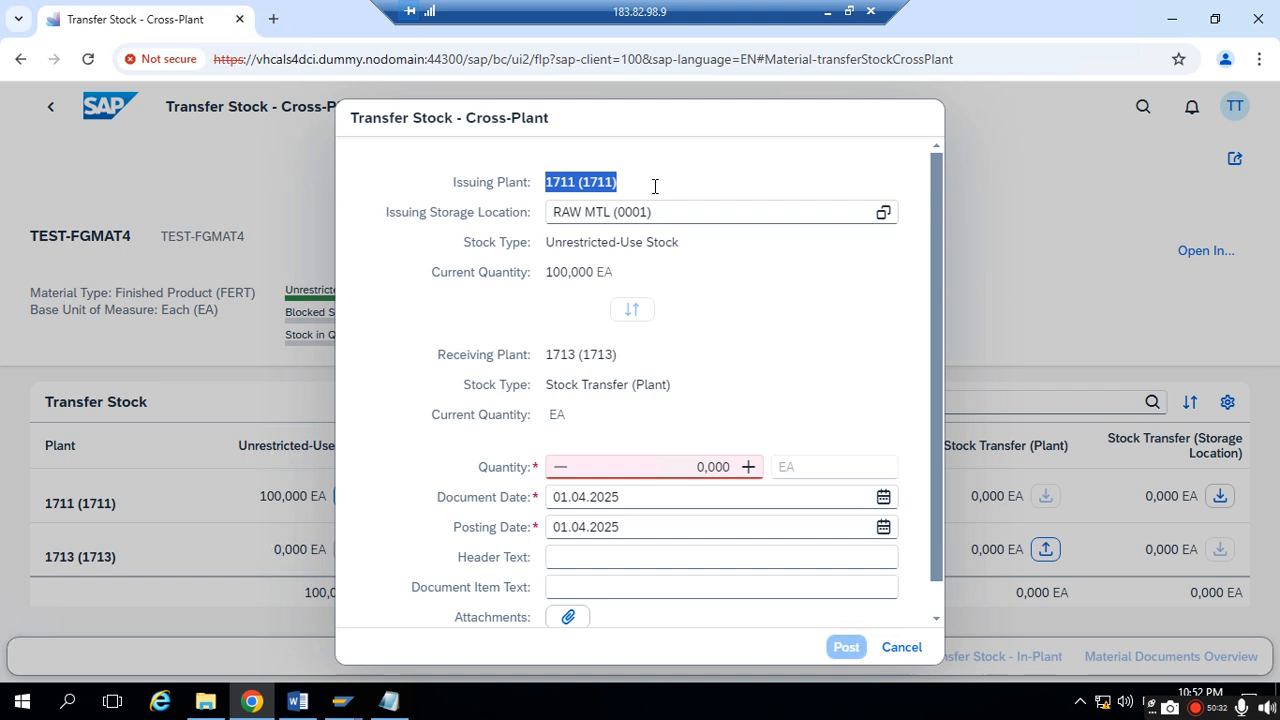
{"action": "left_click_drag", "start_coordinate": [547, 242], "coordinate": [676, 243]}
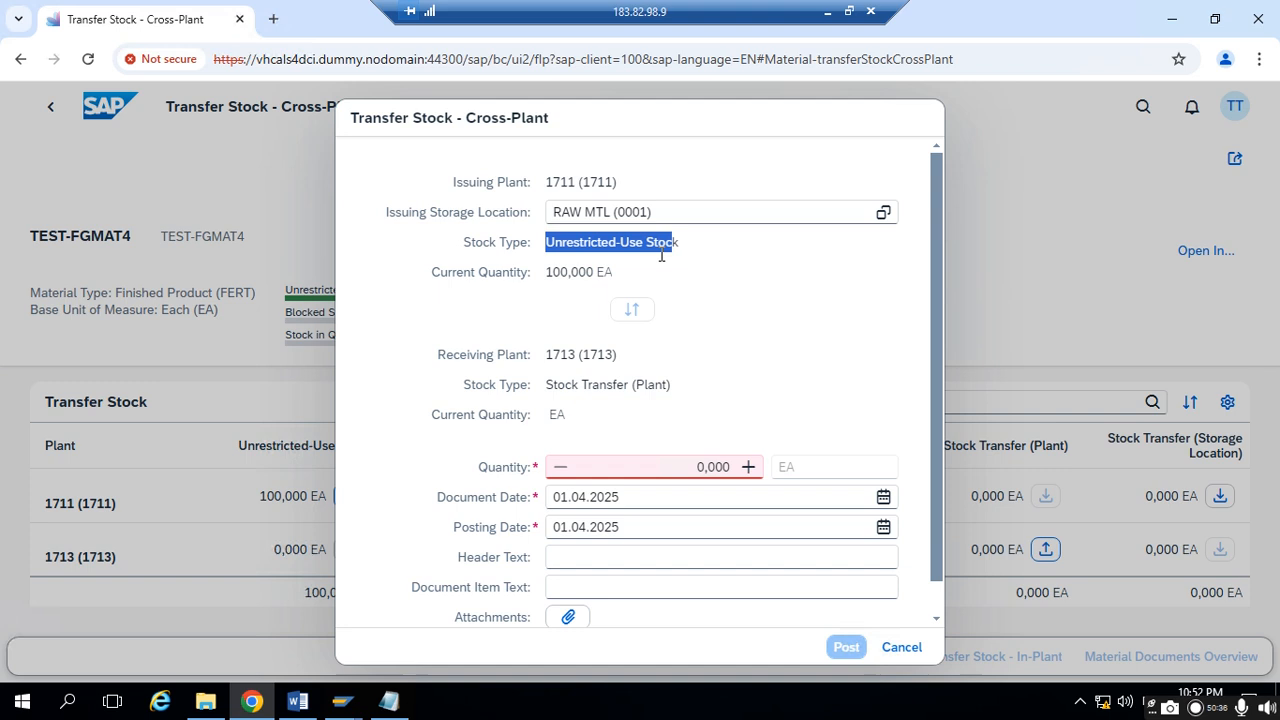
{"action": "left_click", "coordinate": [563, 348]}
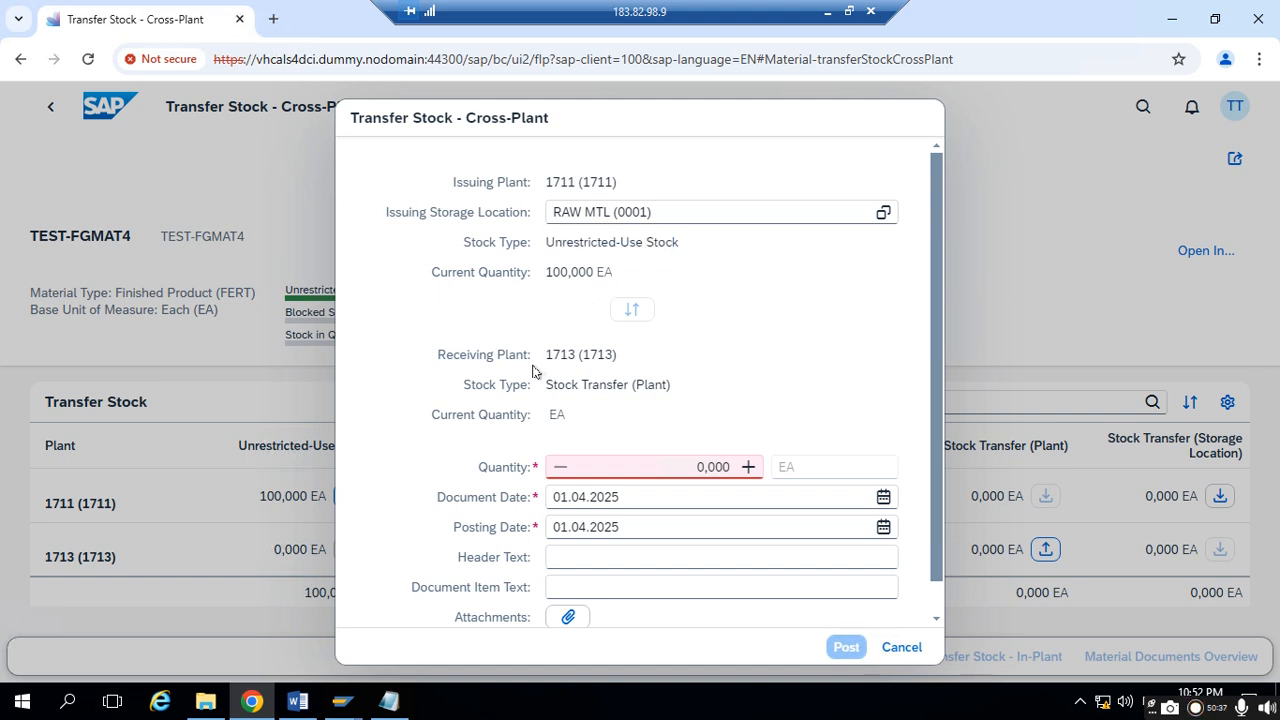
{"action": "left_click_drag", "start_coordinate": [549, 349], "coordinate": [636, 345]}
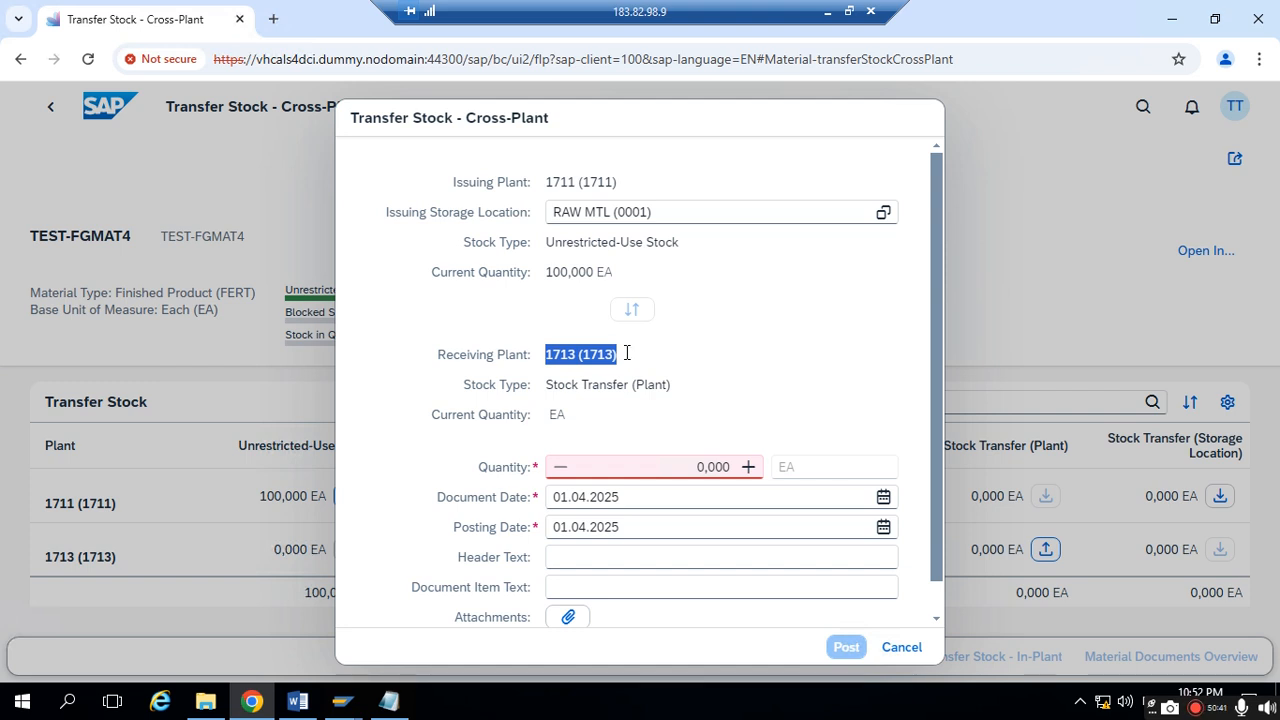
{"action": "left_click_drag", "start_coordinate": [552, 378], "coordinate": [672, 378]}
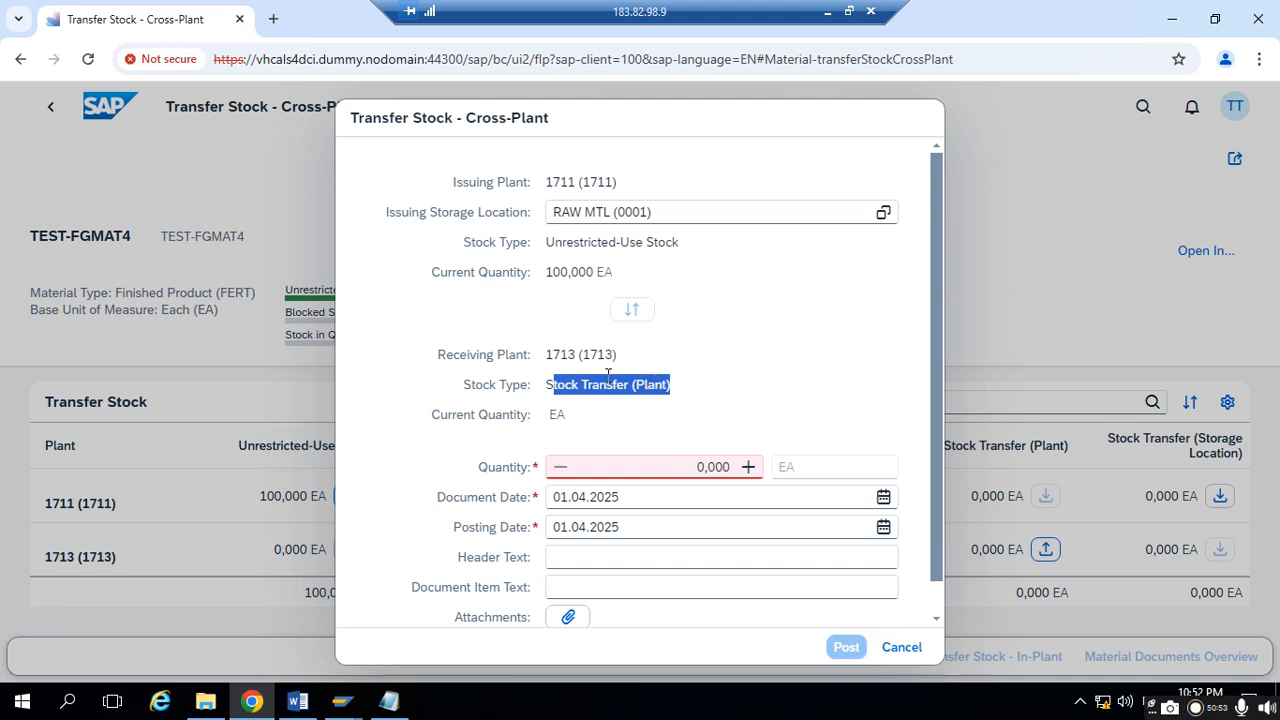
{"action": "left_click", "coordinate": [684, 461]}
{"action": "left_click_drag", "start_coordinate": [680, 466], "coordinate": [756, 470]}
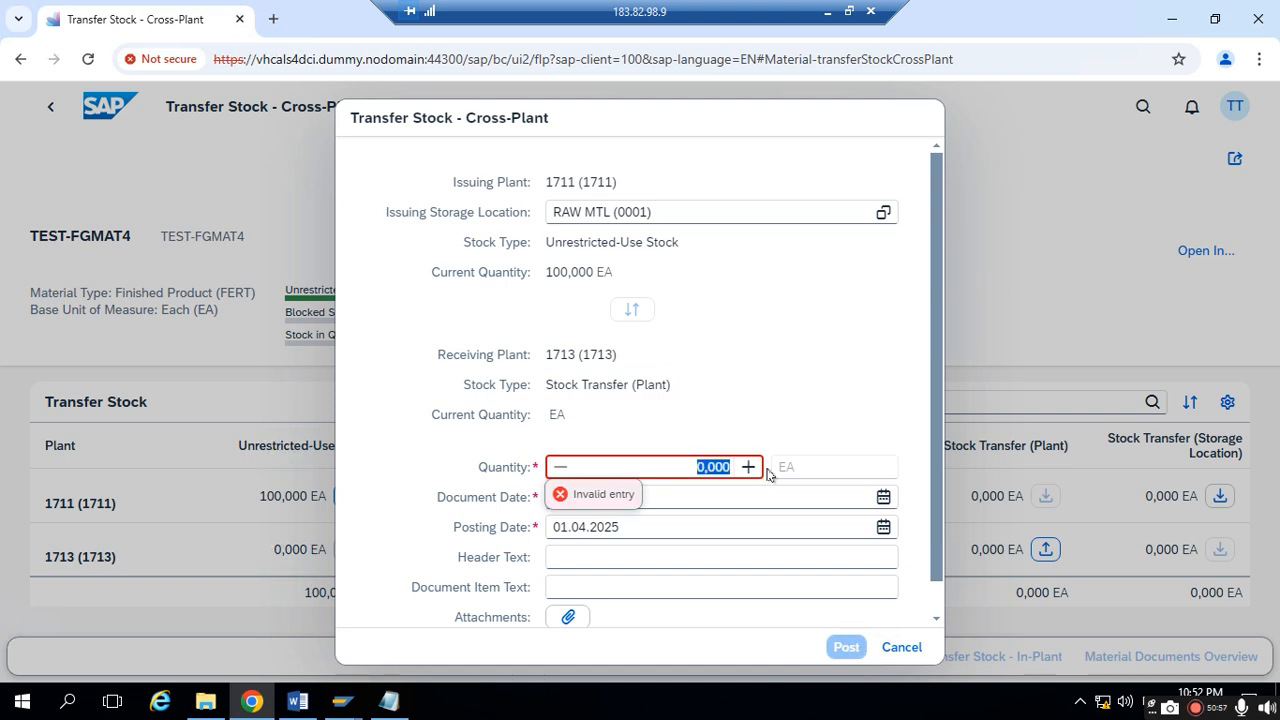
{"action": "type", "text": "10"}
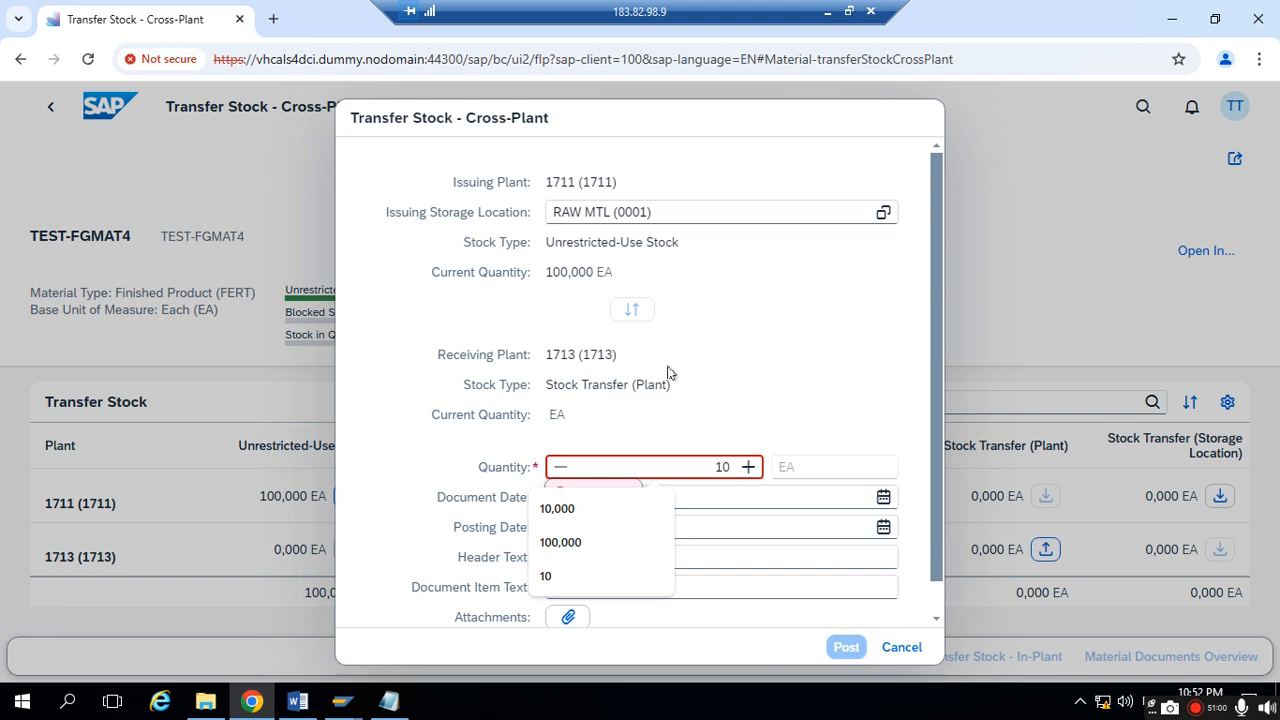
{"action": "left_click", "coordinate": [790, 326]}
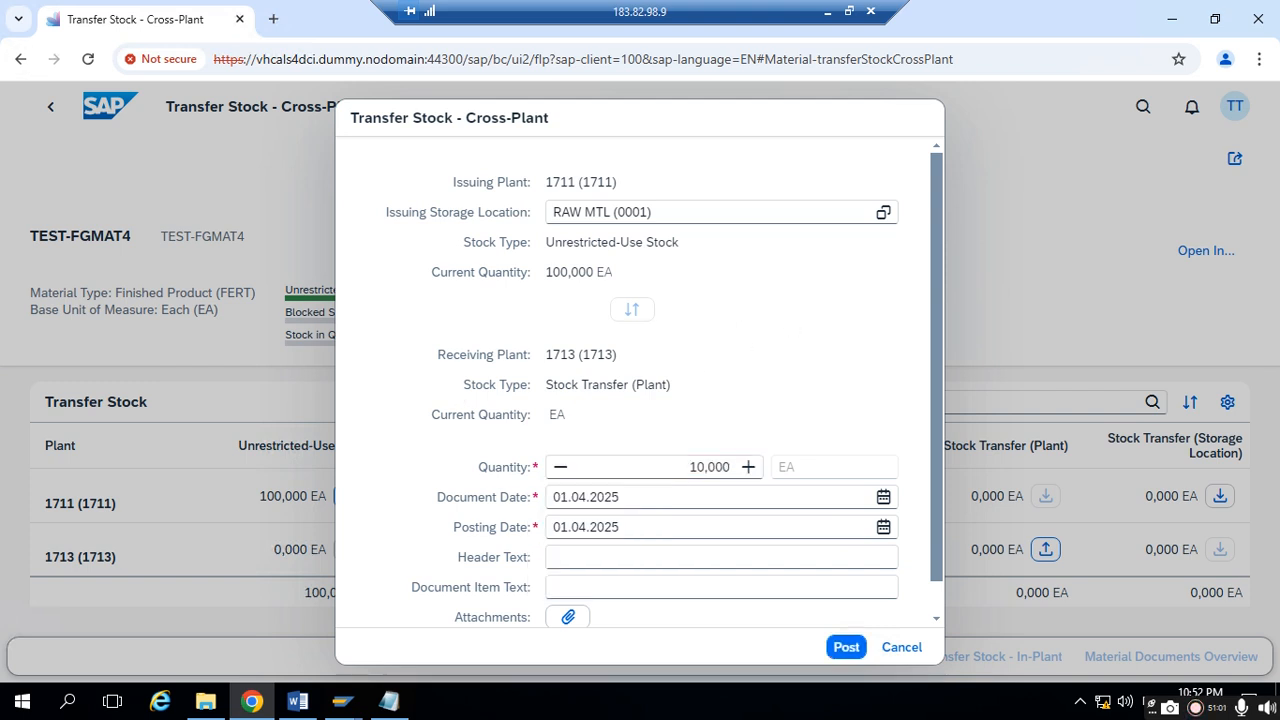
{"action": "left_click", "coordinate": [848, 648]}
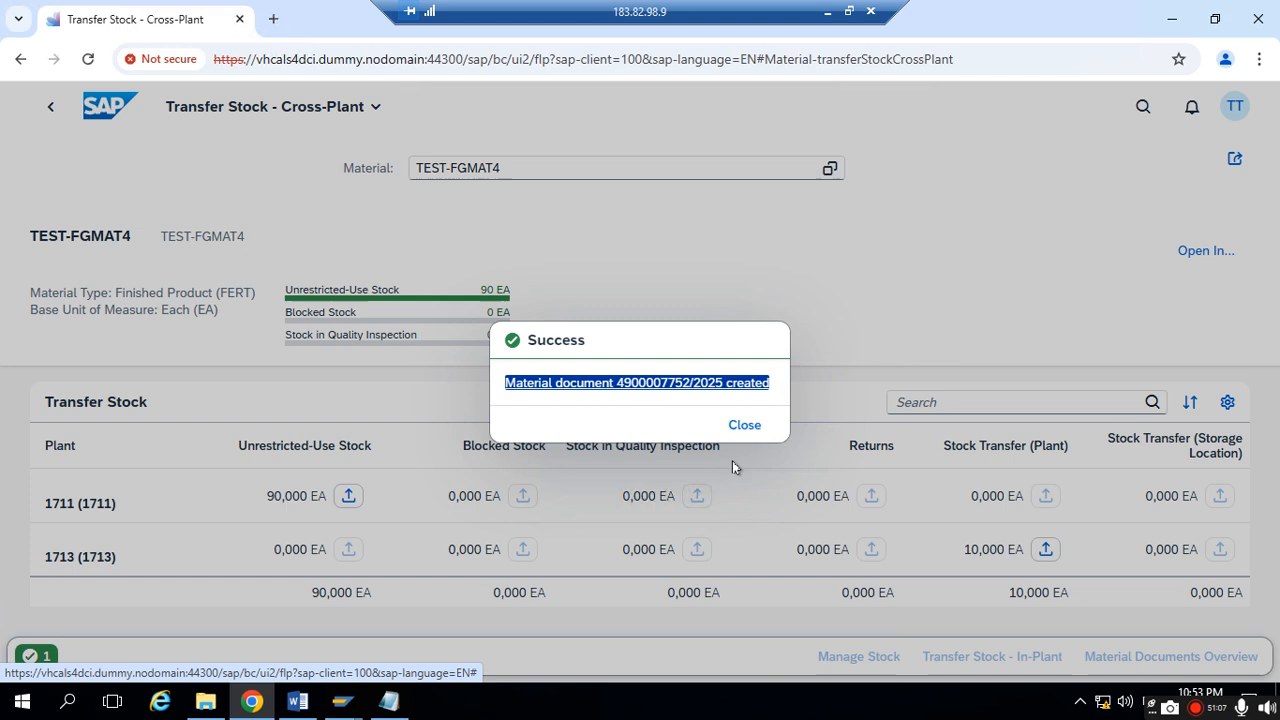
- Copy the material document creation message into Notepad below the two-step procedure heading and return to Chrome
{"action": "left_click", "coordinate": [602, 356]}
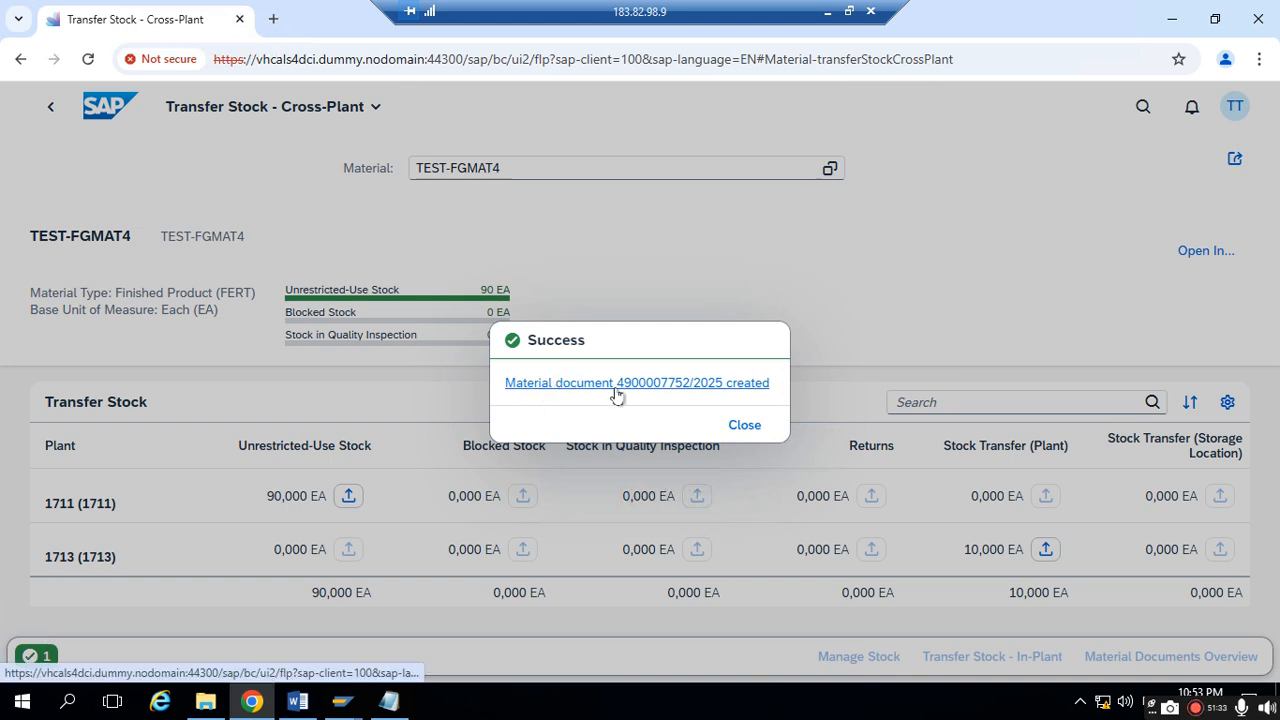
{"action": "left_click_drag", "start_coordinate": [500, 386], "coordinate": [785, 389]}
{"action": "right_click", "coordinate": [580, 395]}
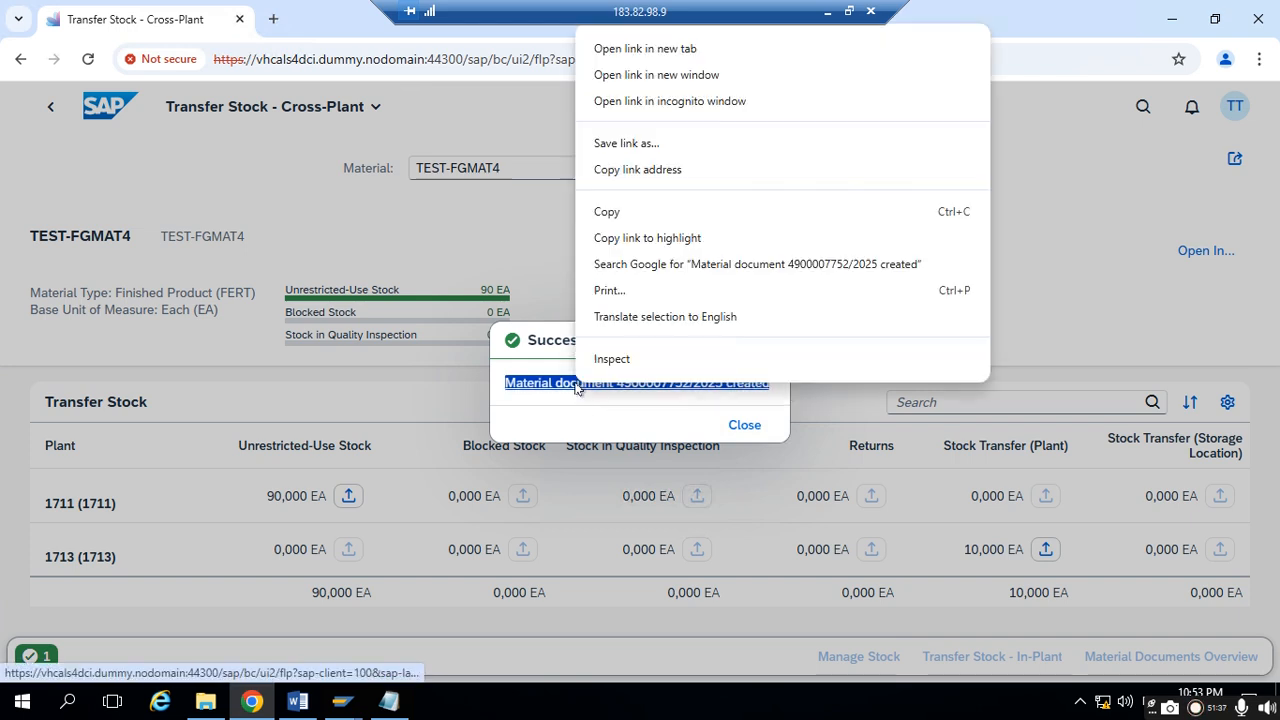
{"action": "left_click", "coordinate": [609, 211]}
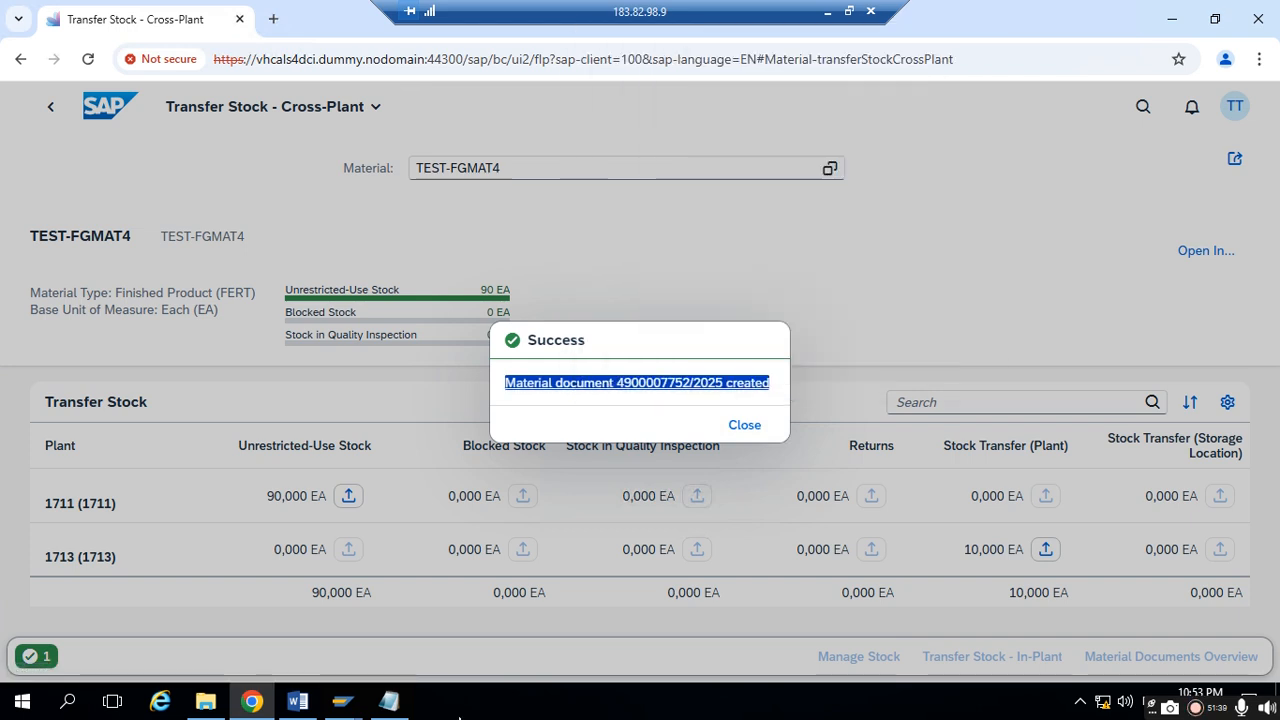
{"action": "left_click", "coordinate": [389, 701]}
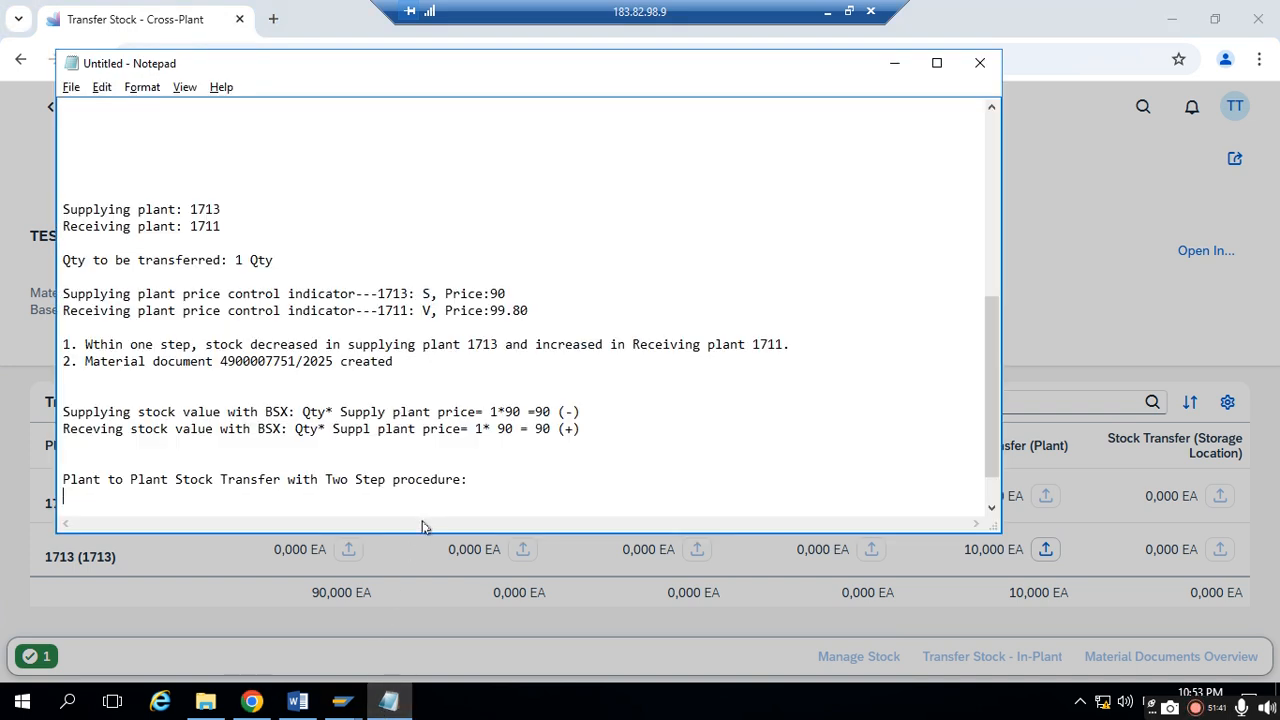
{"action": "key", "text": "ctrl+v"}
{"action": "left_click", "coordinate": [394, 546]}
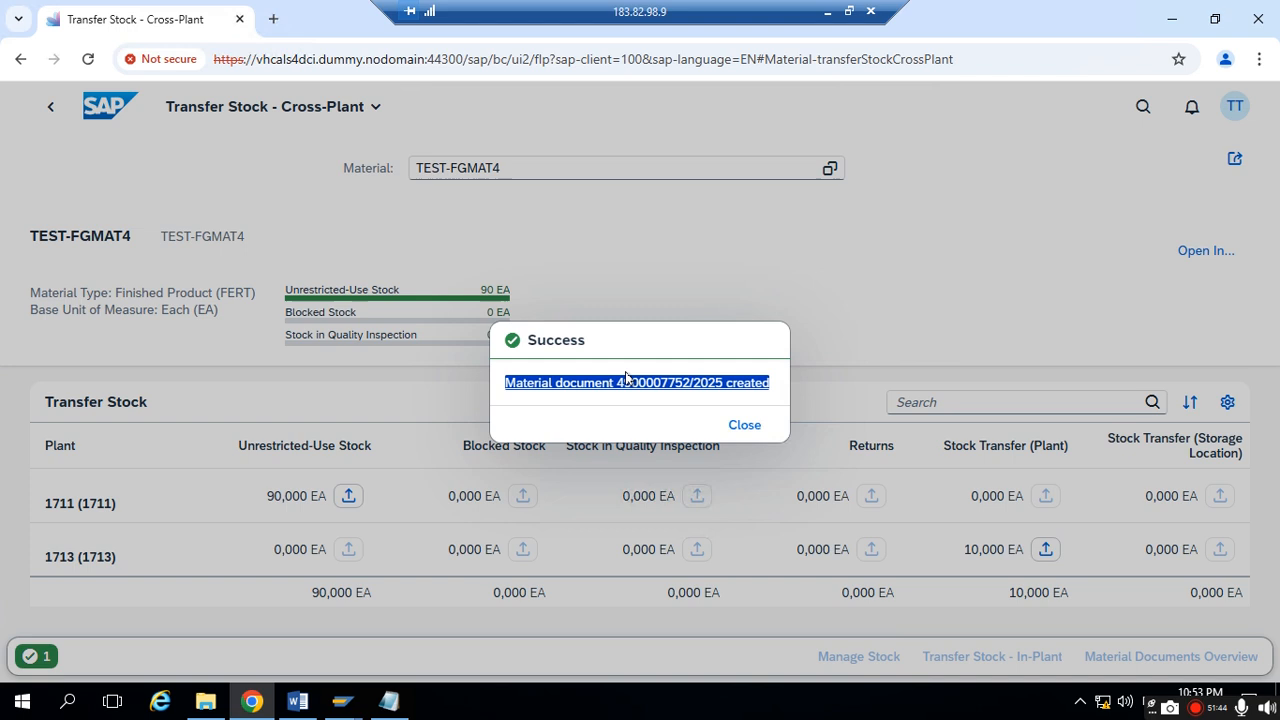
- Open the posted material document and examine its item's goods movement type, quantity and plant
{"action": "left_click", "coordinate": [555, 390]}
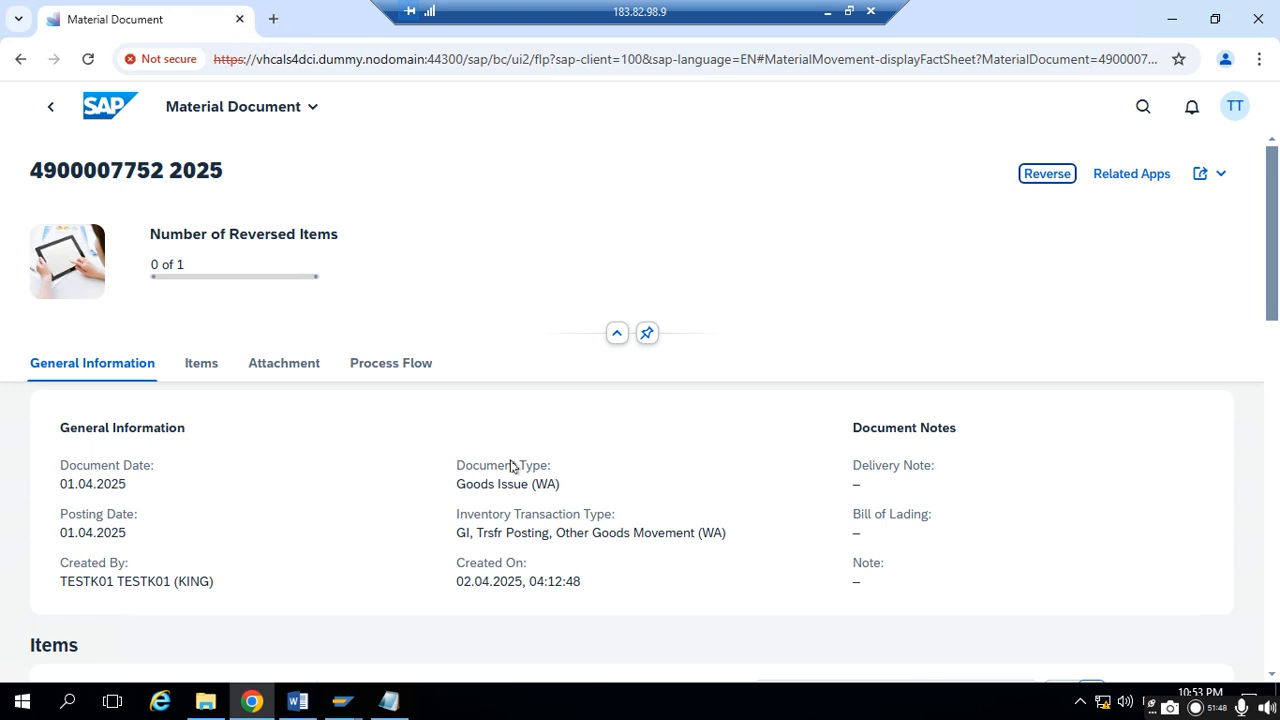
{"action": "scroll", "coordinate": [408, 490], "scroll_direction": "down", "scroll_amount": 1}
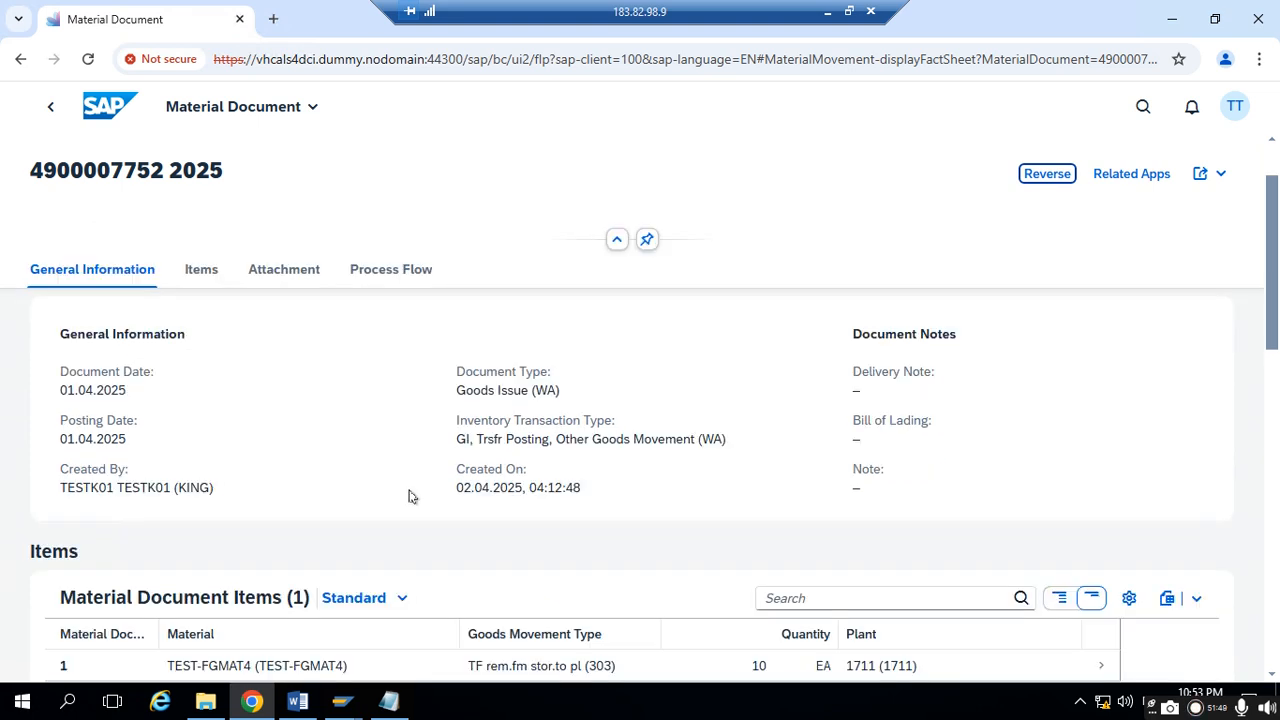
{"action": "scroll", "coordinate": [408, 495], "scroll_direction": "down", "scroll_amount": 2}
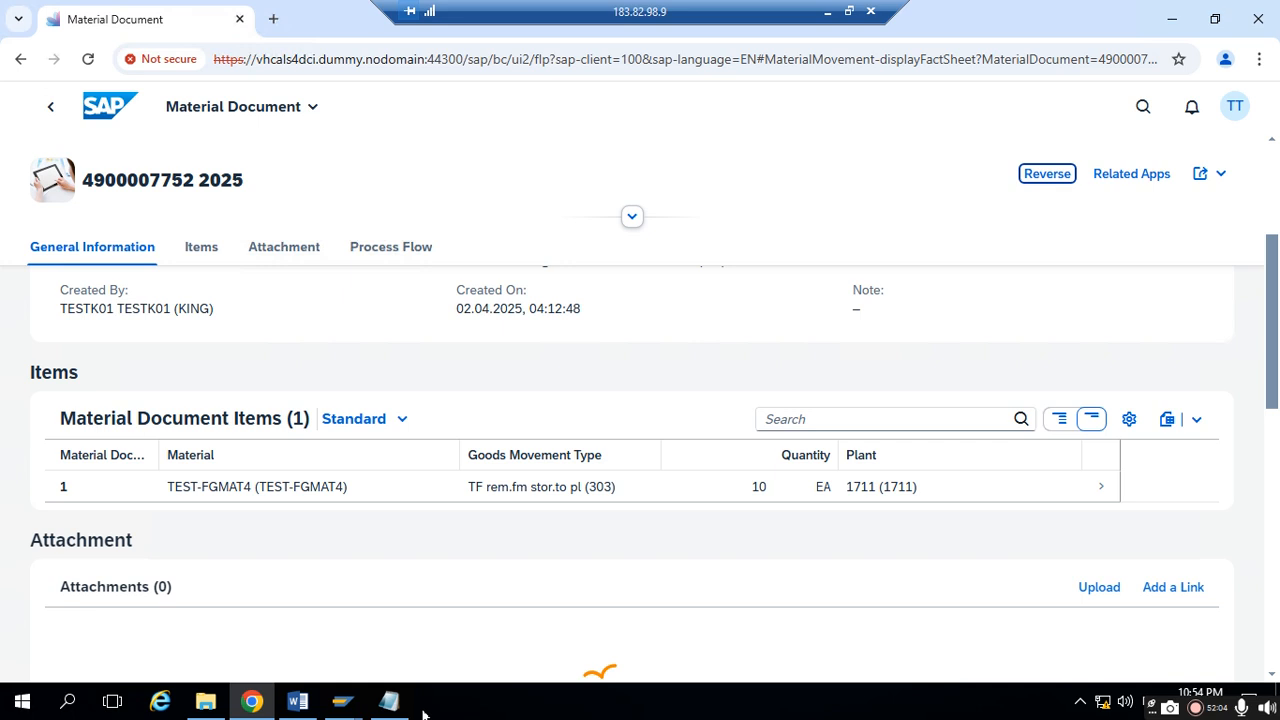
- Switch to Notepad and add the line "1st step:" between the two-step heading and the pasted material document message
{"action": "left_click", "coordinate": [389, 700]}
{"action": "key", "text": "Return"}
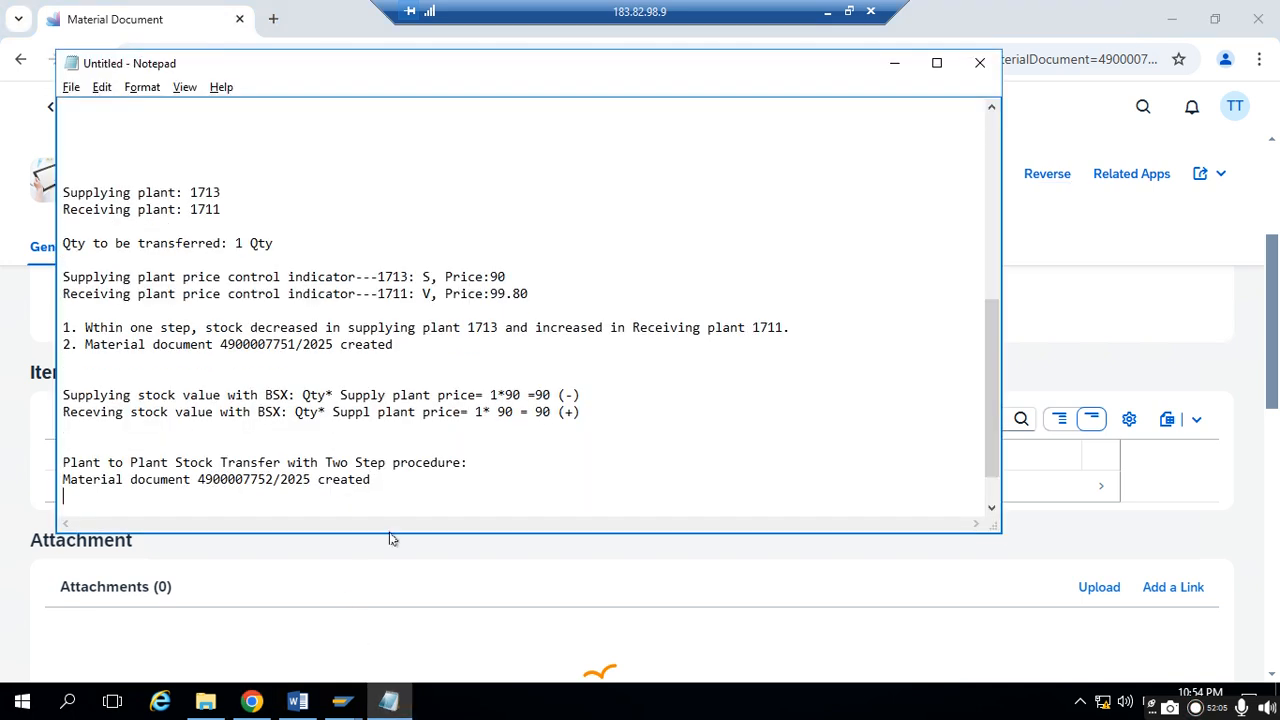
{"action": "key", "text": "Return"}
{"action": "key", "text": "Up"}
{"action": "key", "text": "Up"}
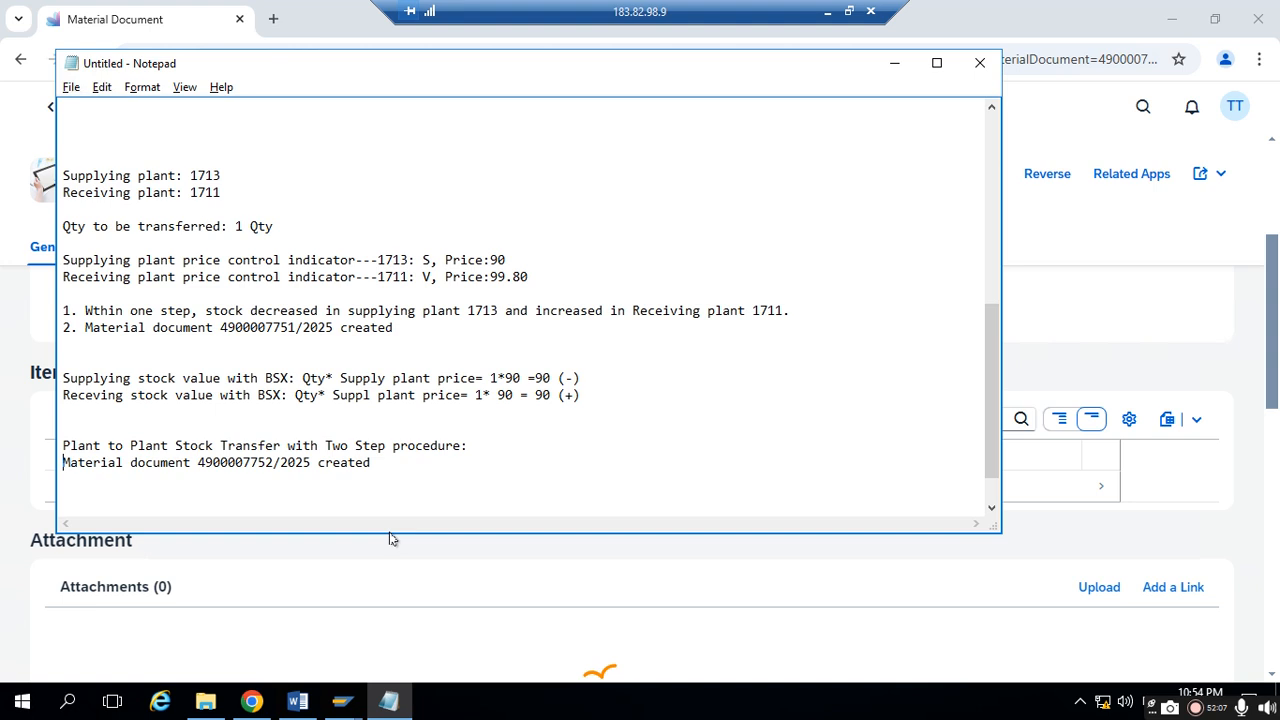
{"action": "key", "text": "Return"}
{"action": "type", "text": "1st ste"}
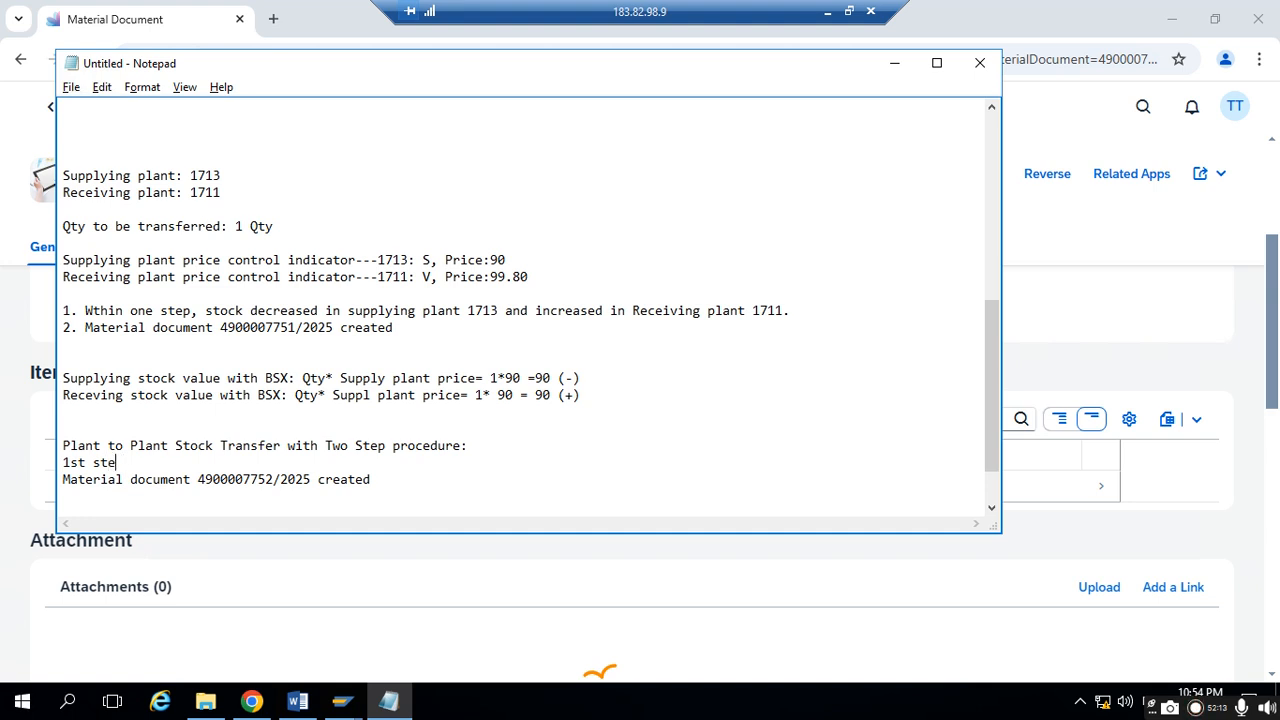
{"action": "type", "text": ":"}
- Add "Stock descresed in supplying plant and increased stock in transder (plant)" below "1st step:" and append "with movement type 303" to the material document line
{"action": "key", "text": "Return"}
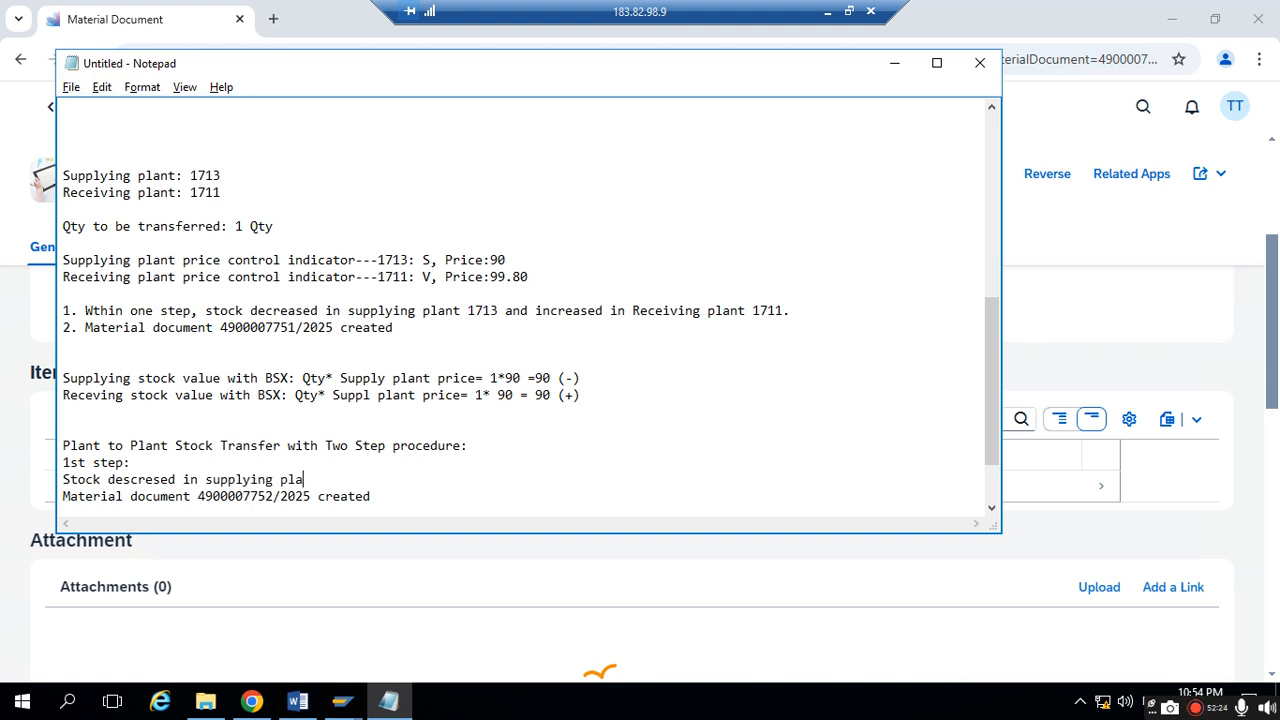
{"action": "type", "text": "and increased stock in transder (plant"}
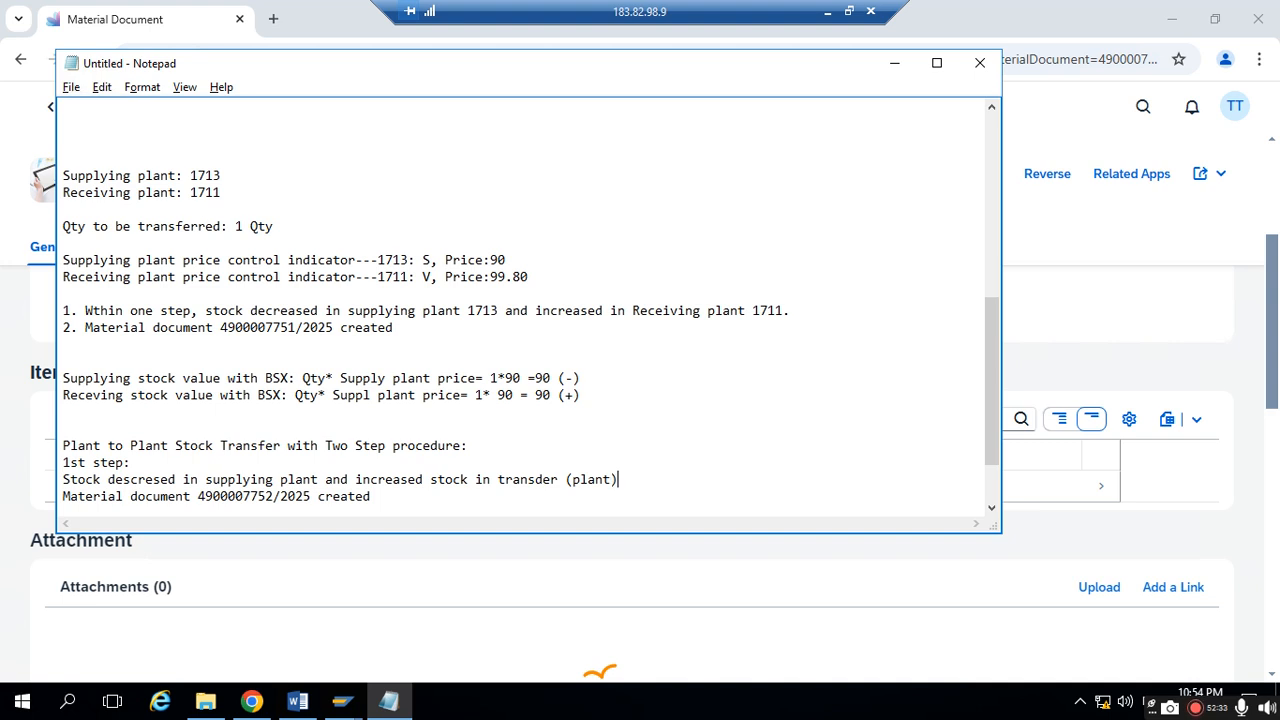
{"action": "key", "text": "ctrl+z"}
{"action": "key", "text": "ctrl+z"}
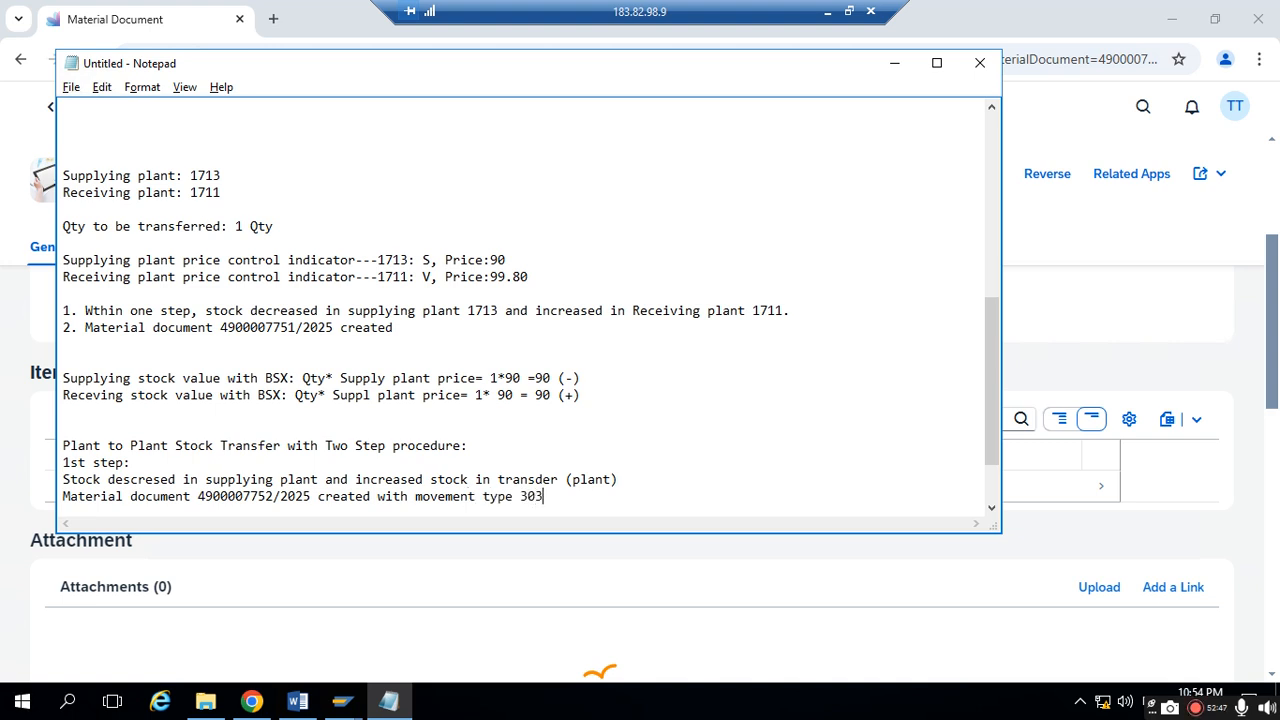
- Hide Notepad and show the process flow of the first-step material document
{"action": "left_click", "coordinate": [894, 63]}
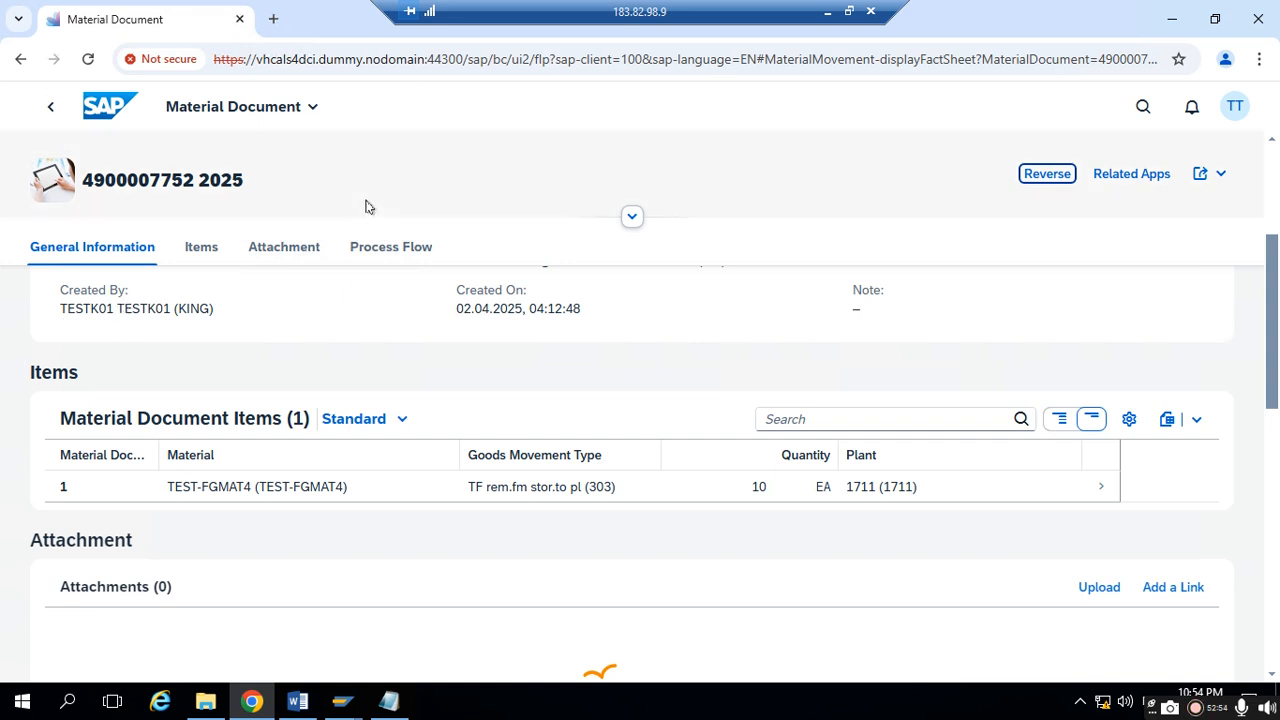
{"action": "left_click", "coordinate": [409, 258]}
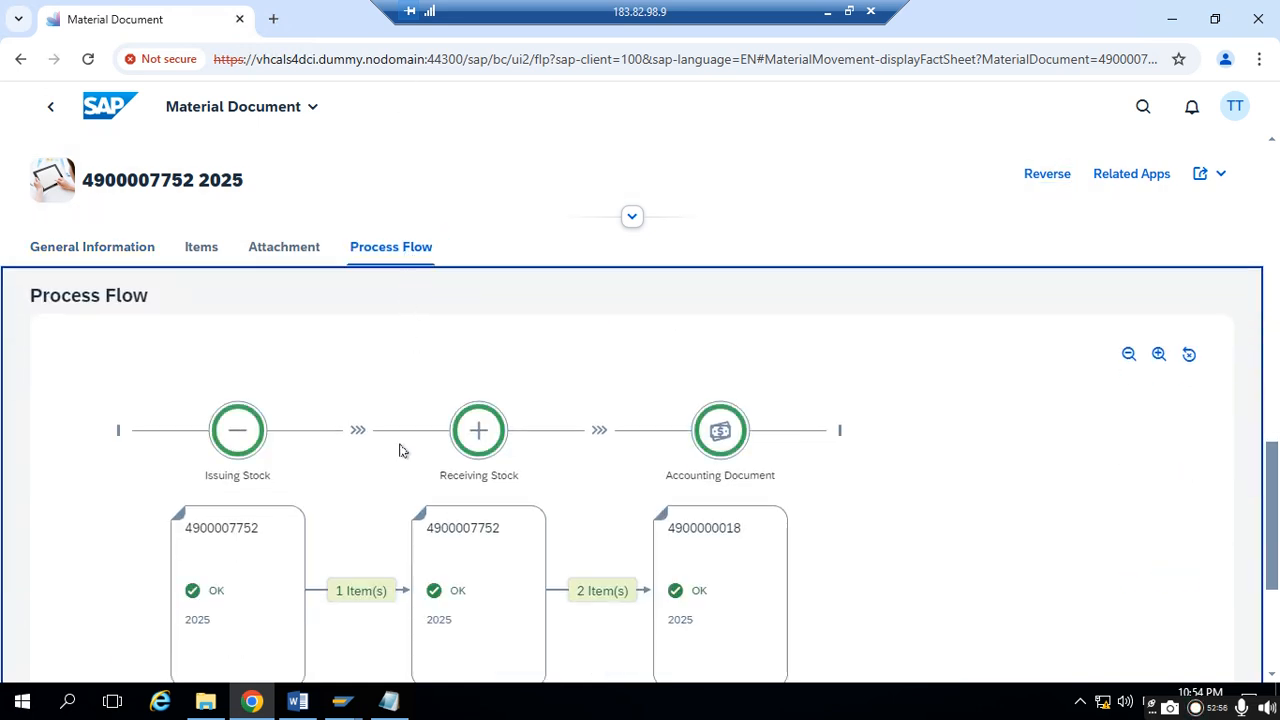
- Examine the process flow's issuing stock, receiving stock and accounting document nodes, including the plant, storage location and stock type entries
{"action": "scroll", "coordinate": [294, 489], "scroll_direction": "down", "scroll_amount": 1}
{"action": "scroll", "coordinate": [228, 425], "scroll_direction": "down", "scroll_amount": 1}
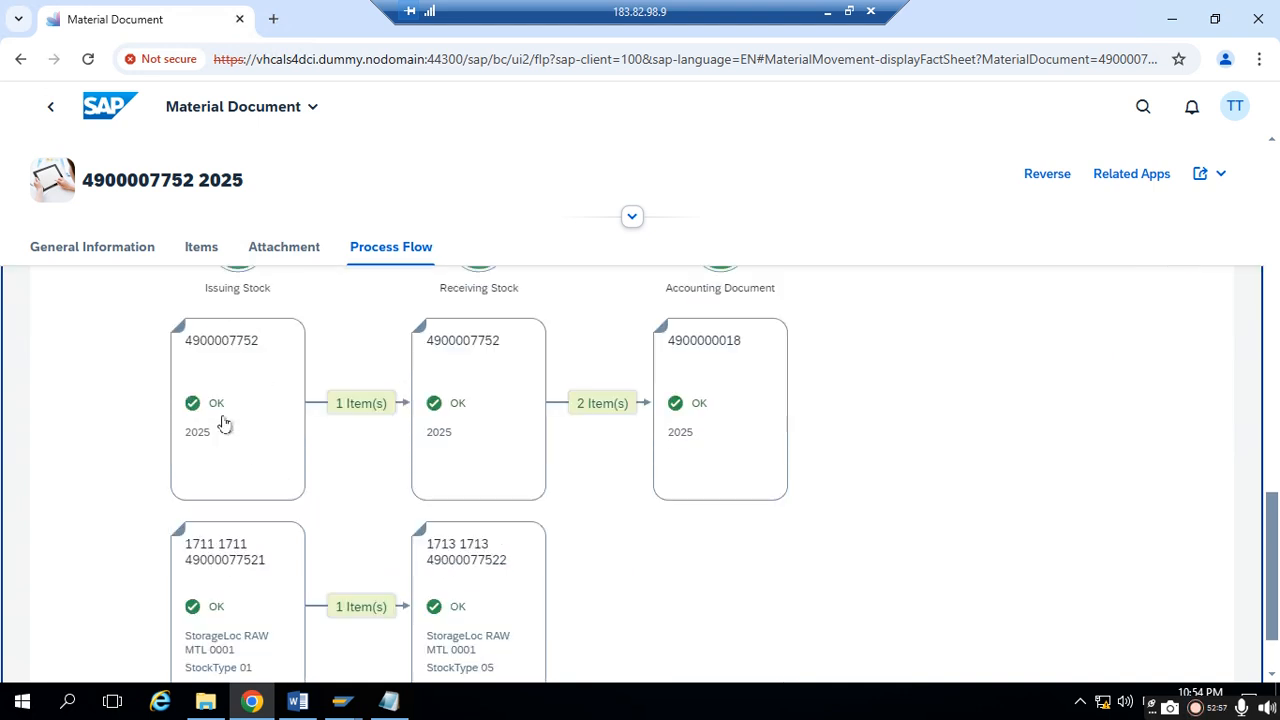
{"action": "scroll", "coordinate": [240, 380], "scroll_direction": "up", "scroll_amount": 2}
{"action": "scroll", "coordinate": [246, 432], "scroll_direction": "down", "scroll_amount": 1}
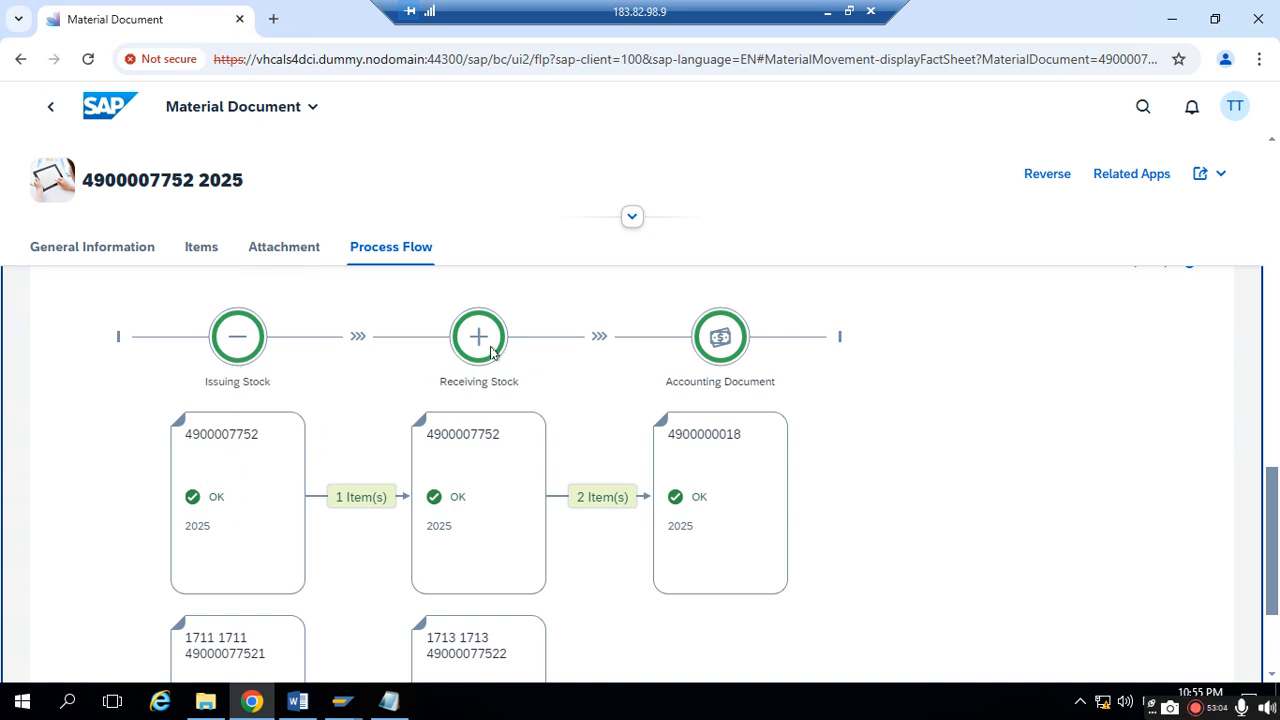
{"action": "scroll", "coordinate": [467, 499], "scroll_direction": "down", "scroll_amount": 2}
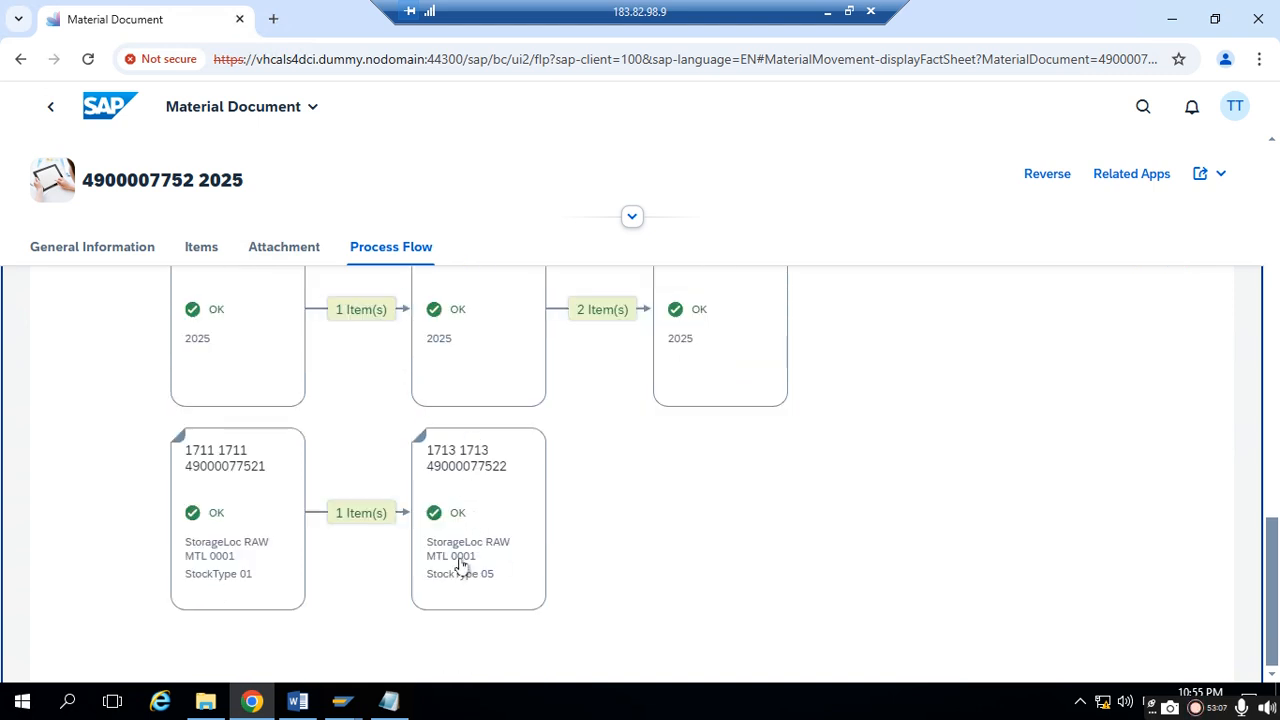
{"action": "scroll", "coordinate": [503, 460], "scroll_direction": "up", "scroll_amount": 2}
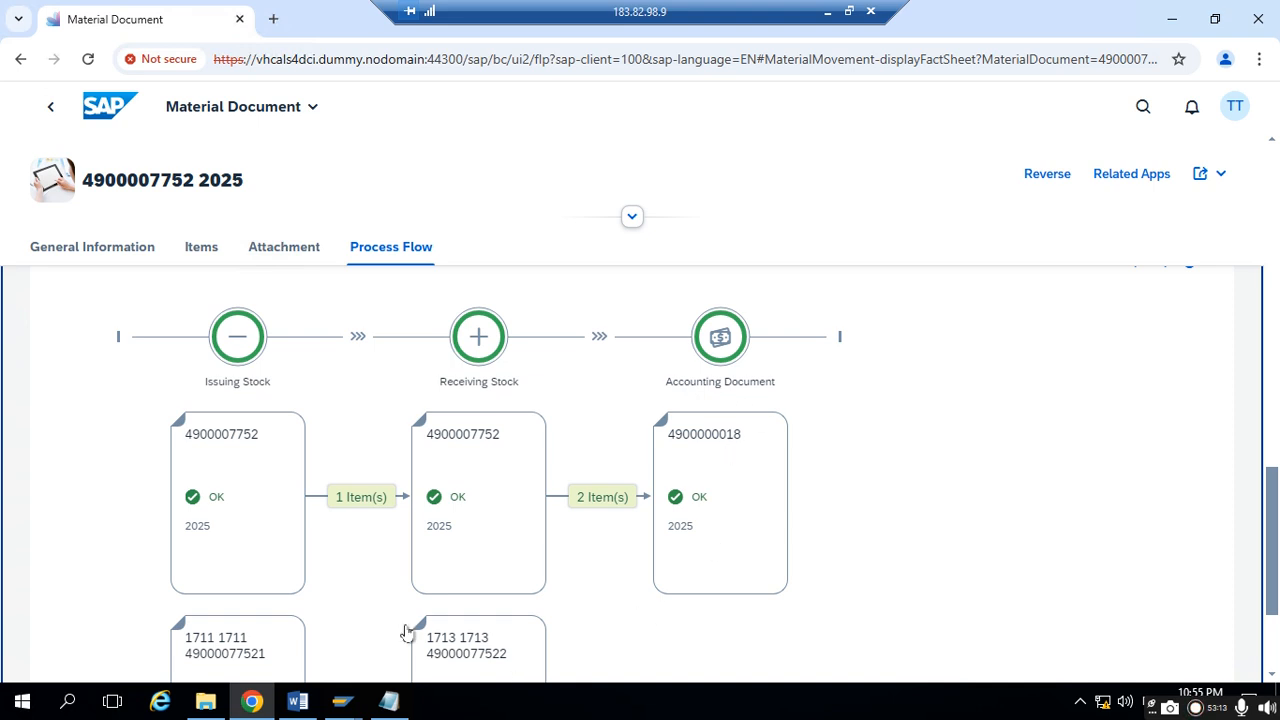
{"action": "mouse_move", "coordinate": [365, 702]}
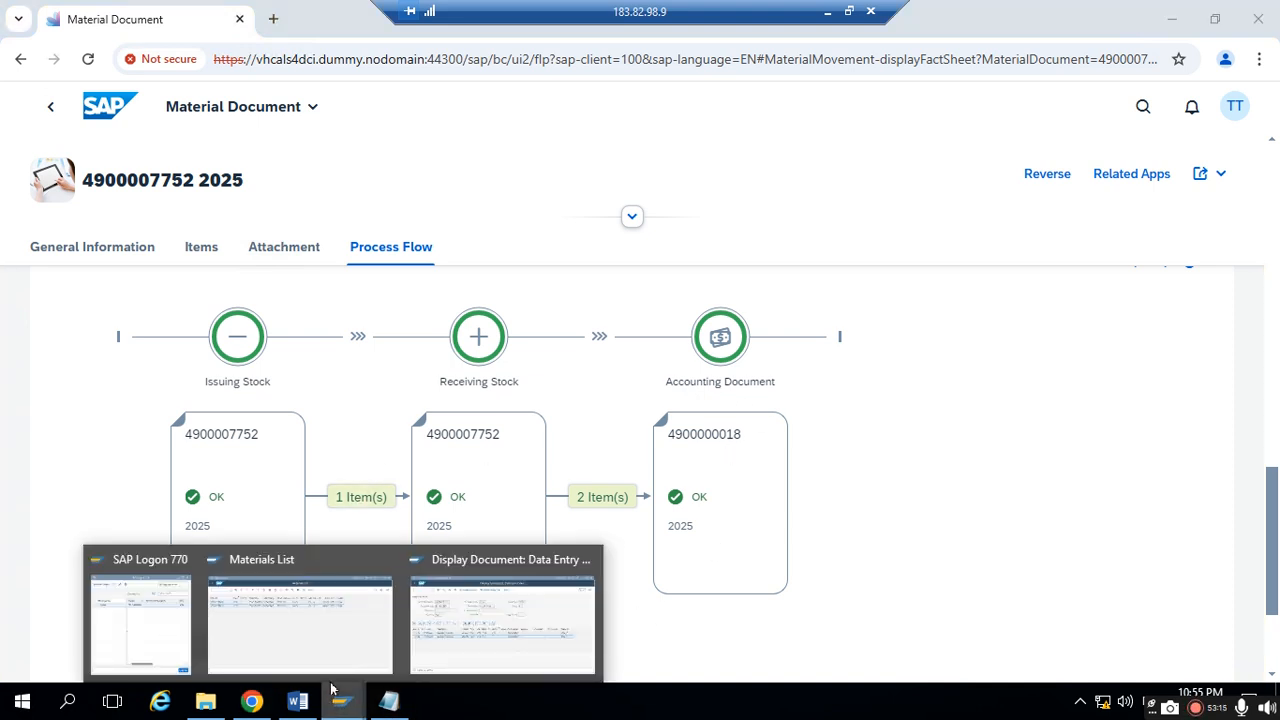
{"action": "left_click", "coordinate": [388, 701]}
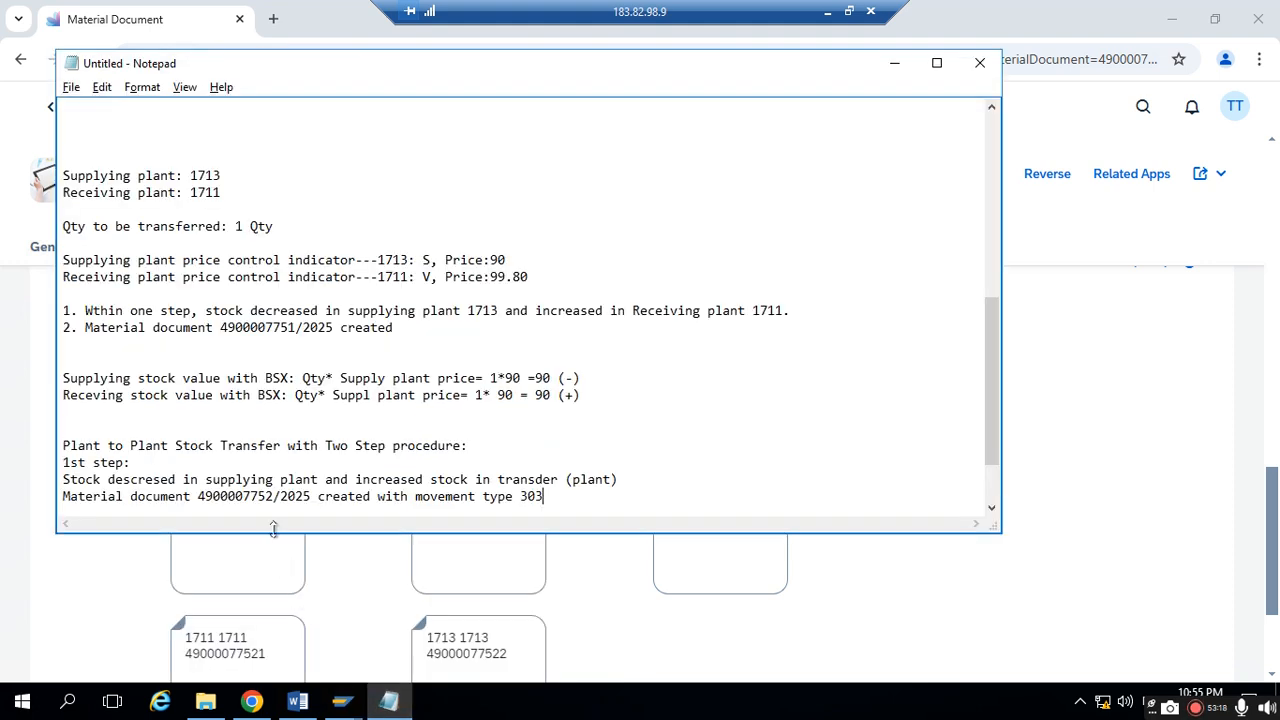
{"action": "left_click_drag", "start_coordinate": [273, 496], "coordinate": [209, 497]}
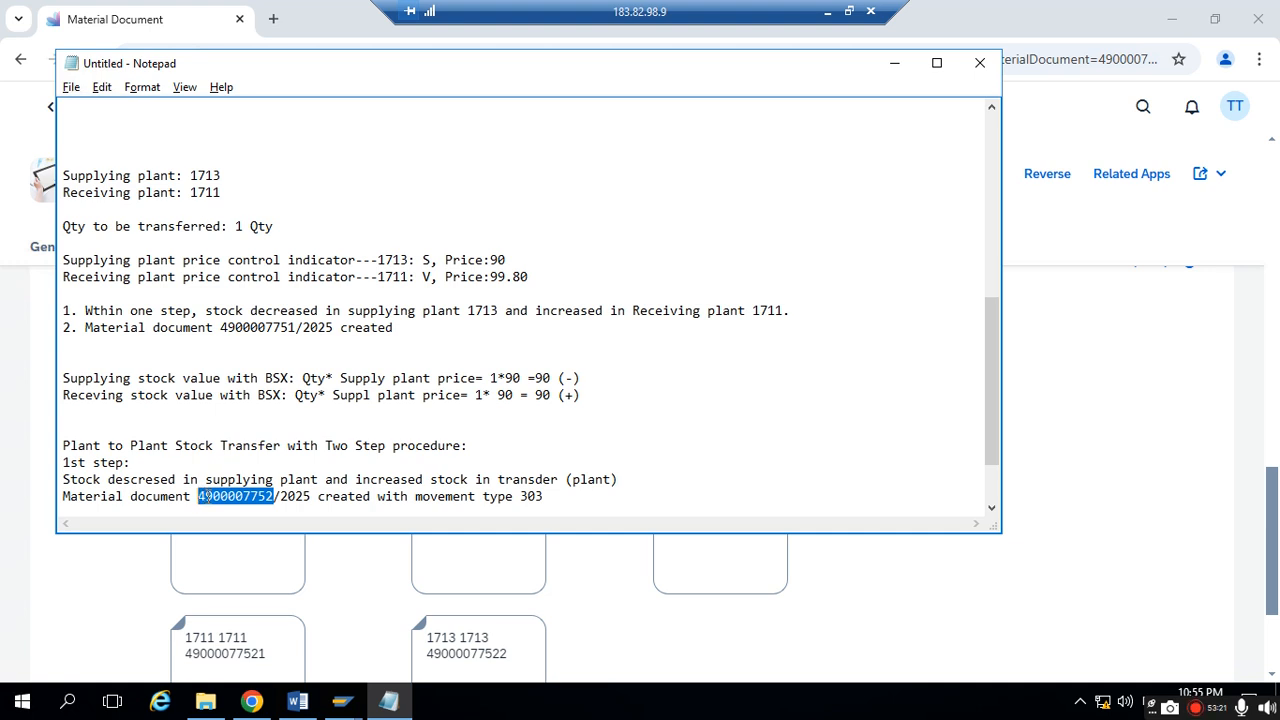
{"action": "left_click", "coordinate": [341, 702]}
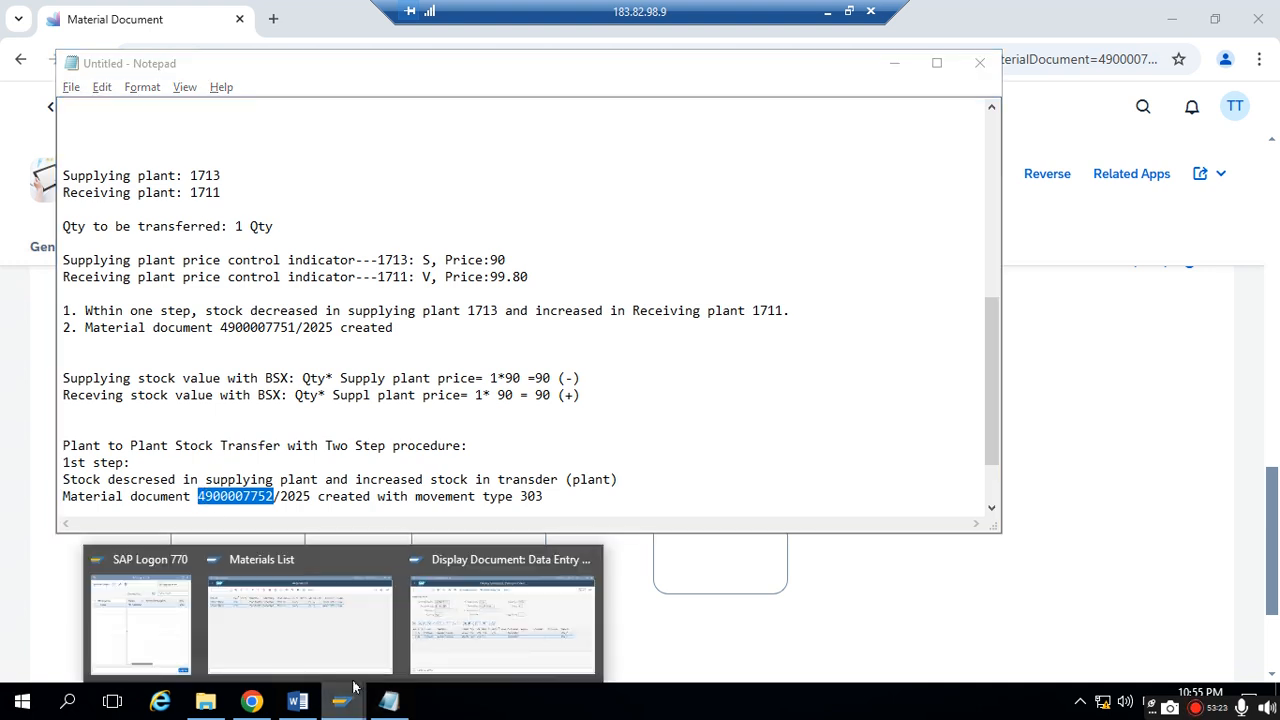
{"action": "left_click", "coordinate": [503, 631]}
{"action": "left_click", "coordinate": [29, 52]}
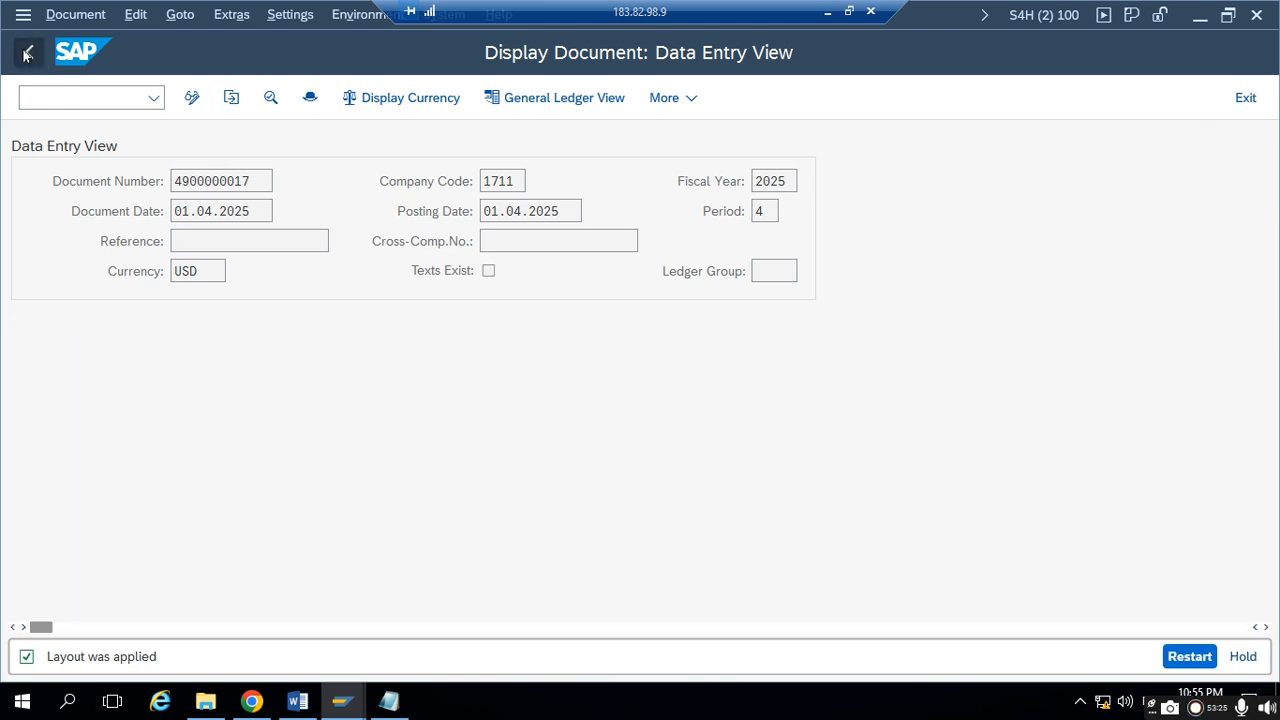
{"action": "left_click", "coordinate": [478, 155]}
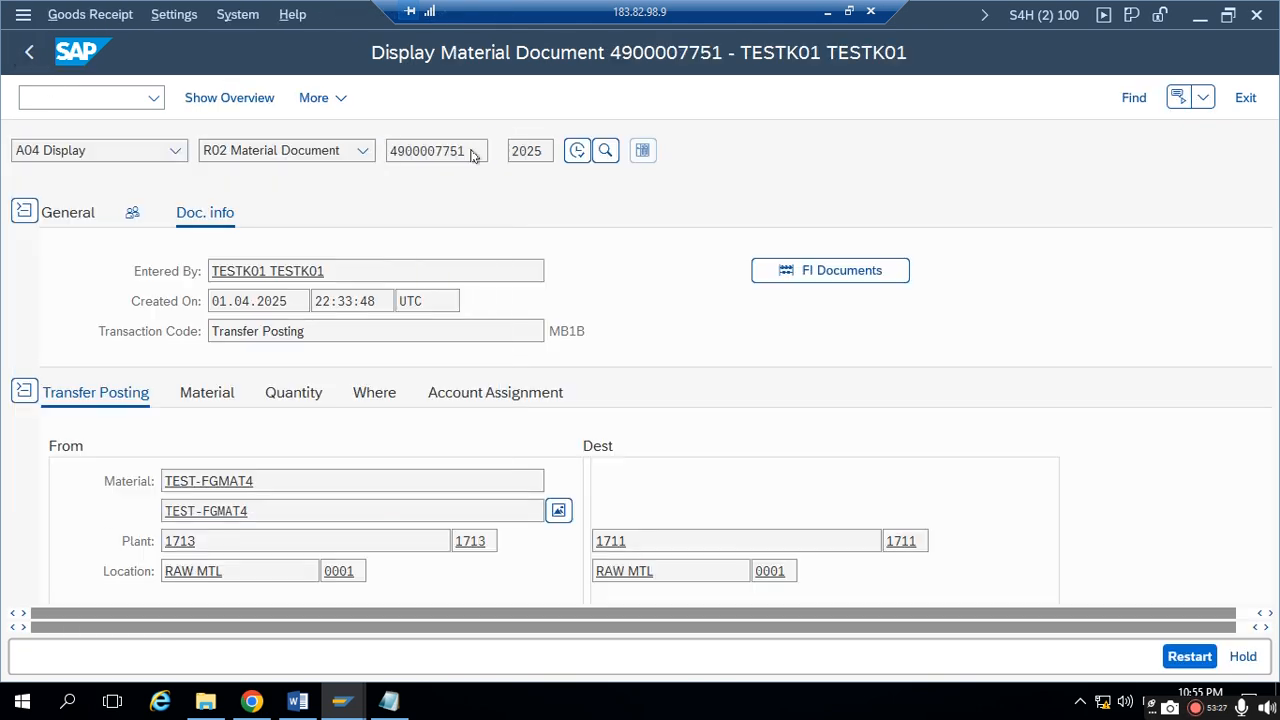
{"action": "key", "text": "ctrl+v"}
{"action": "key", "text": "Return"}
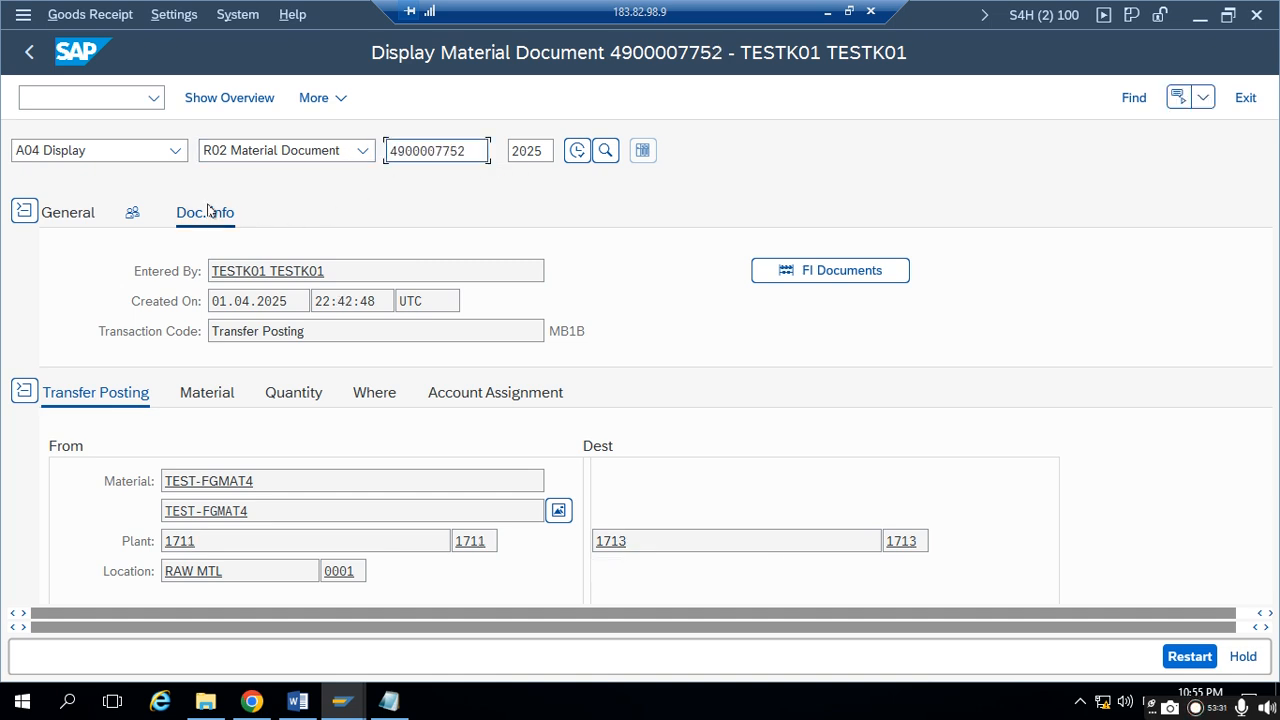
{"action": "left_click", "coordinate": [895, 269]}
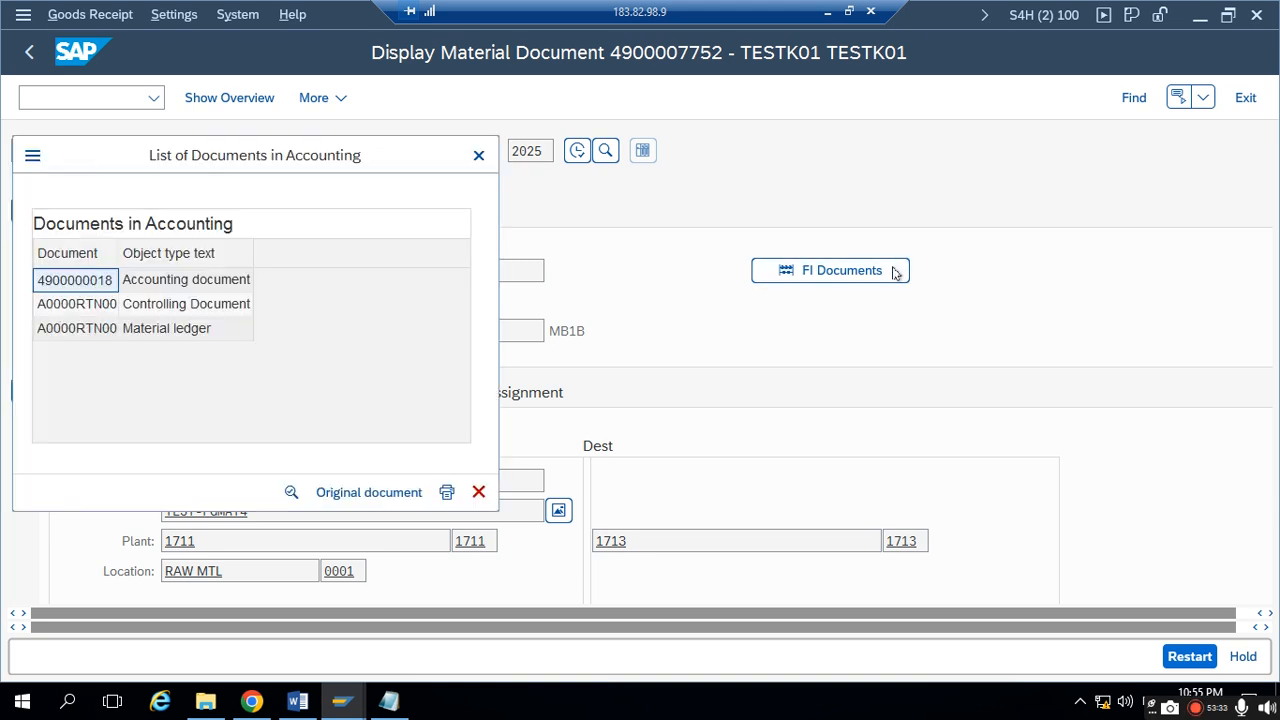
{"action": "double_click", "coordinate": [86, 283]}
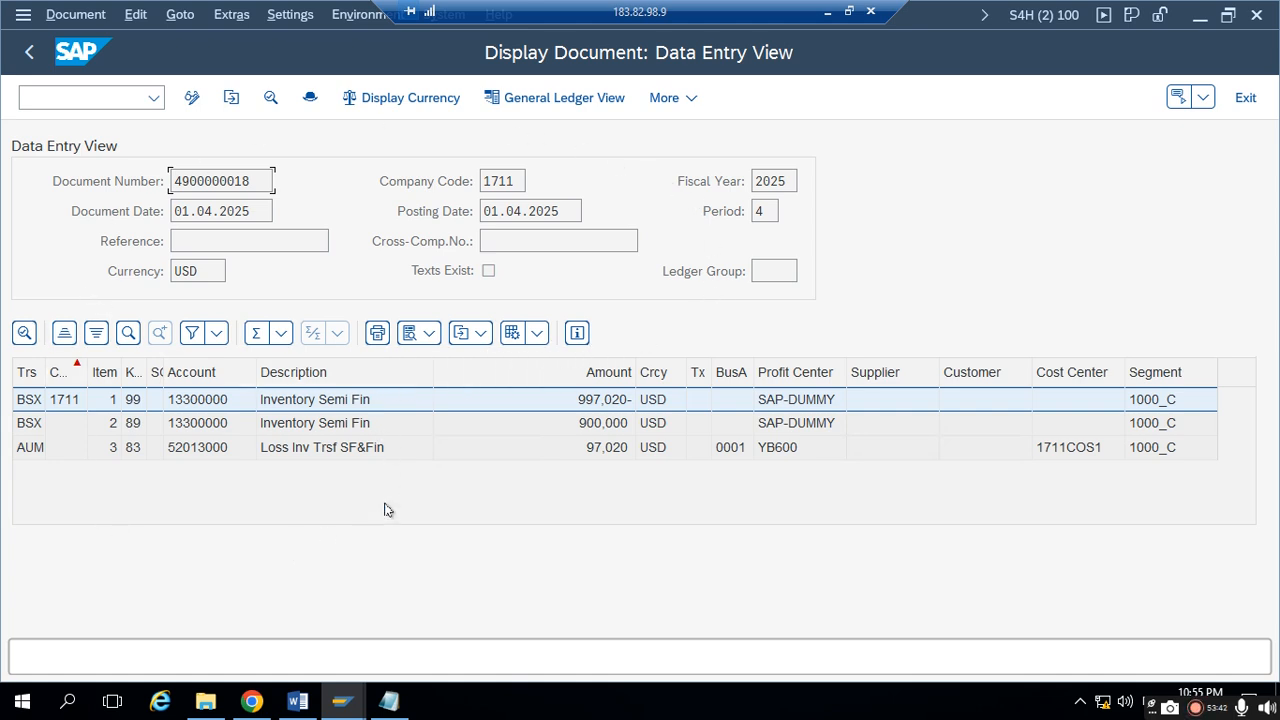
- Add "Accounting document created in 1st step only" below the material document line in Notepad, and hide the notes
{"action": "left_click", "coordinate": [389, 701]}
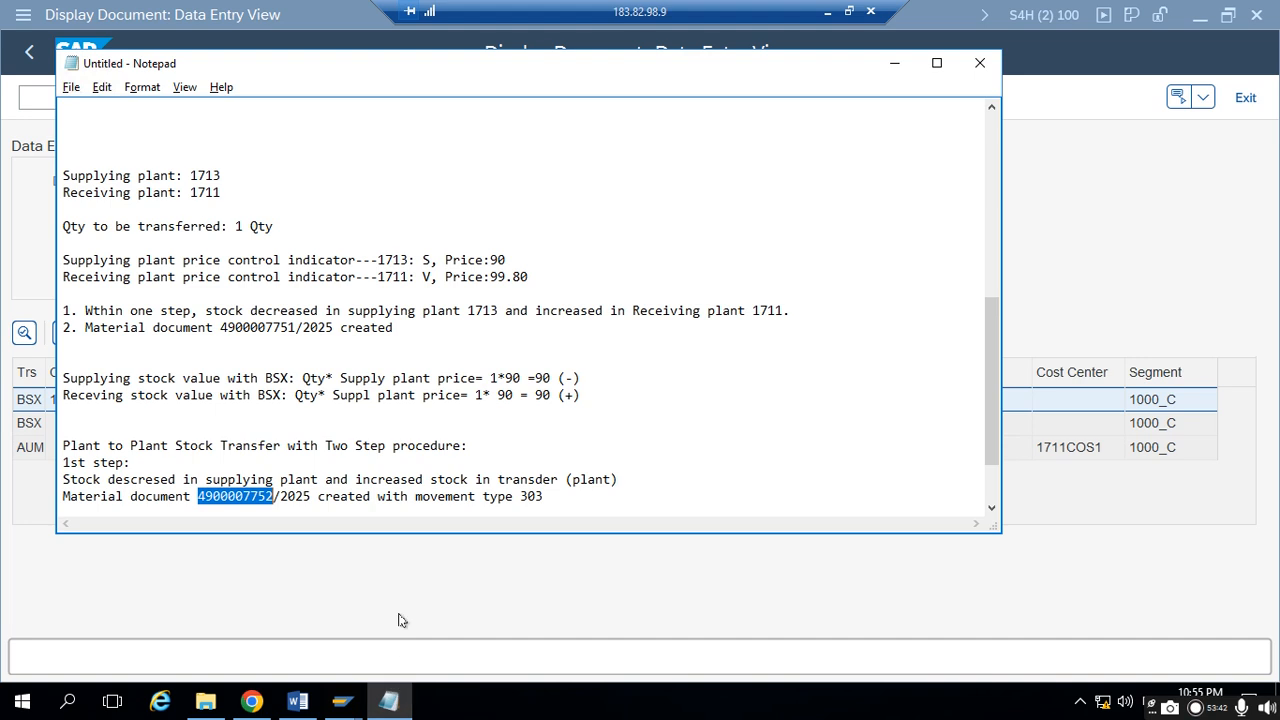
{"action": "left_click", "coordinate": [590, 492]}
{"action": "key", "text": "Return"}
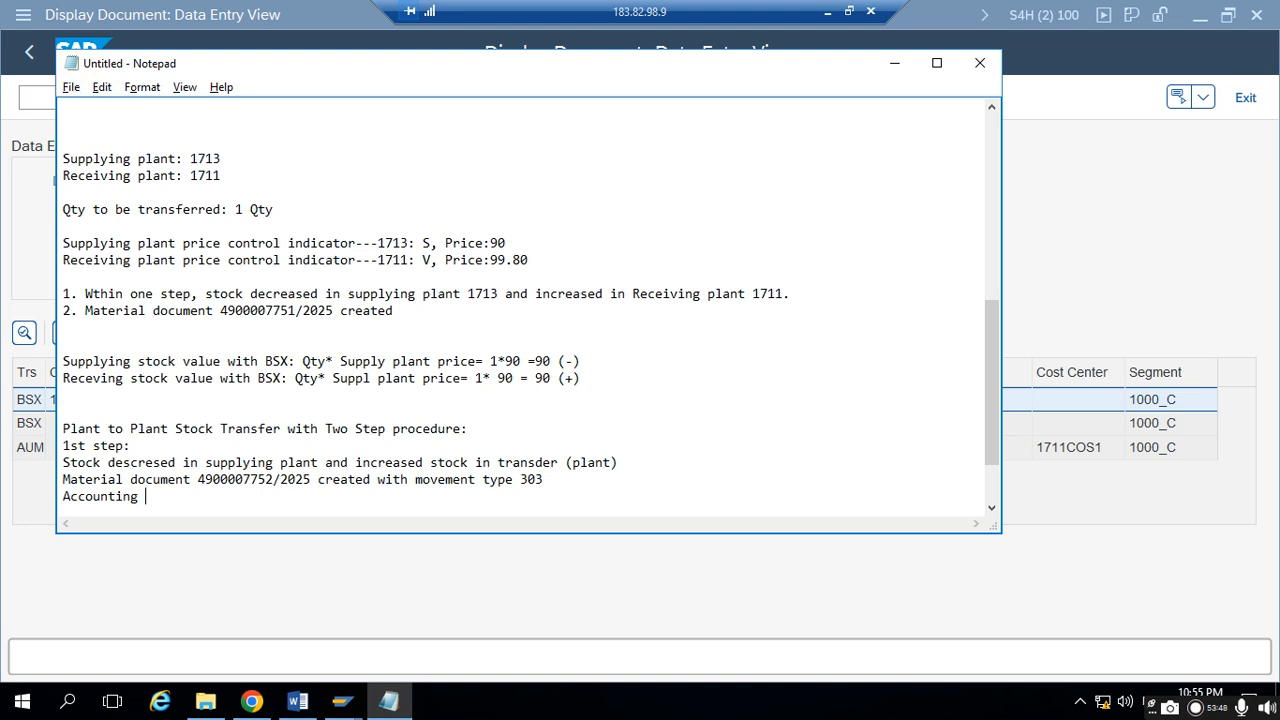
{"action": "type", "text": "Accounting document created in 1st step only"}
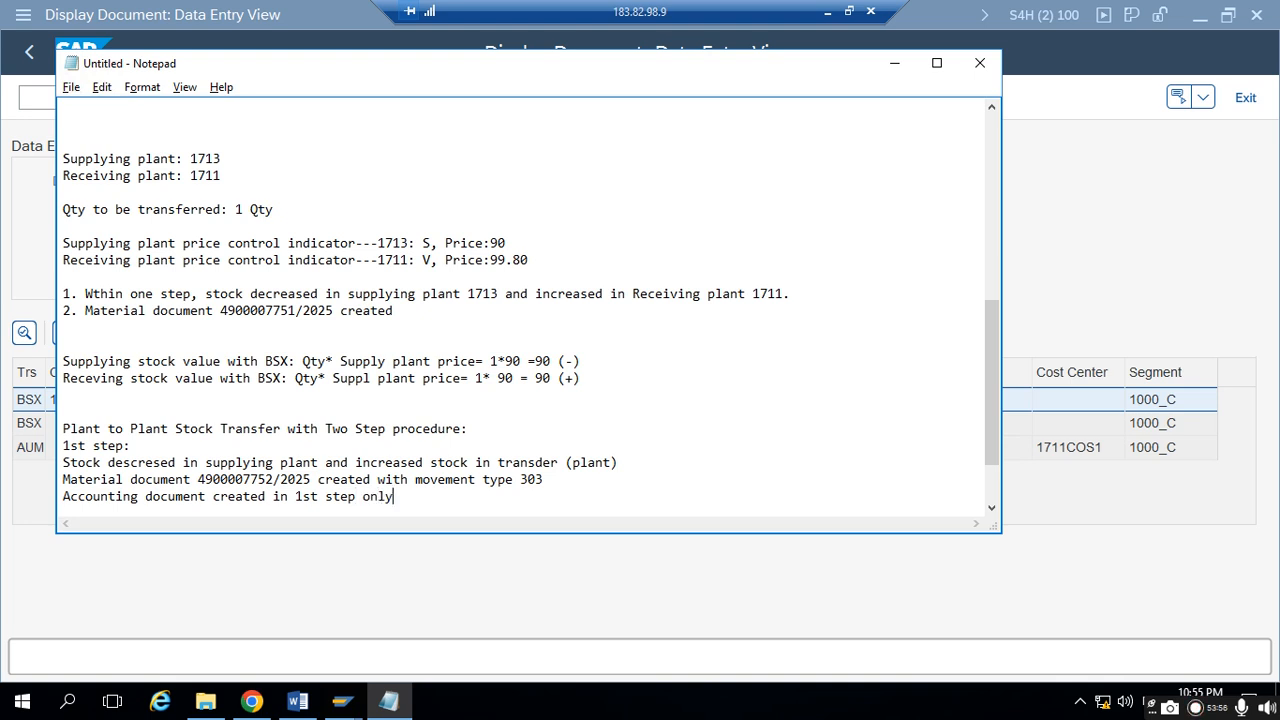
{"action": "left_click", "coordinate": [886, 66]}
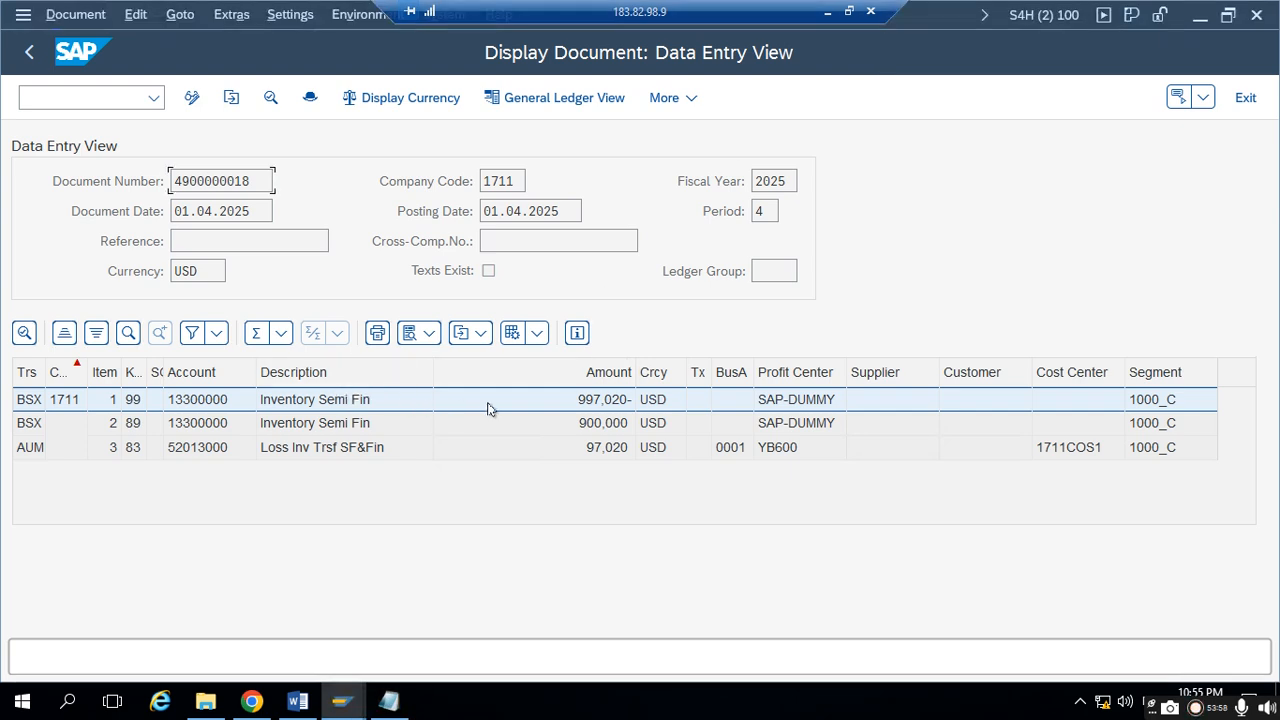
- Apply the ZTEST1 layout to the accounting document's line items
{"action": "left_click", "coordinate": [537, 333]}
{"action": "left_click", "coordinate": [573, 367]}
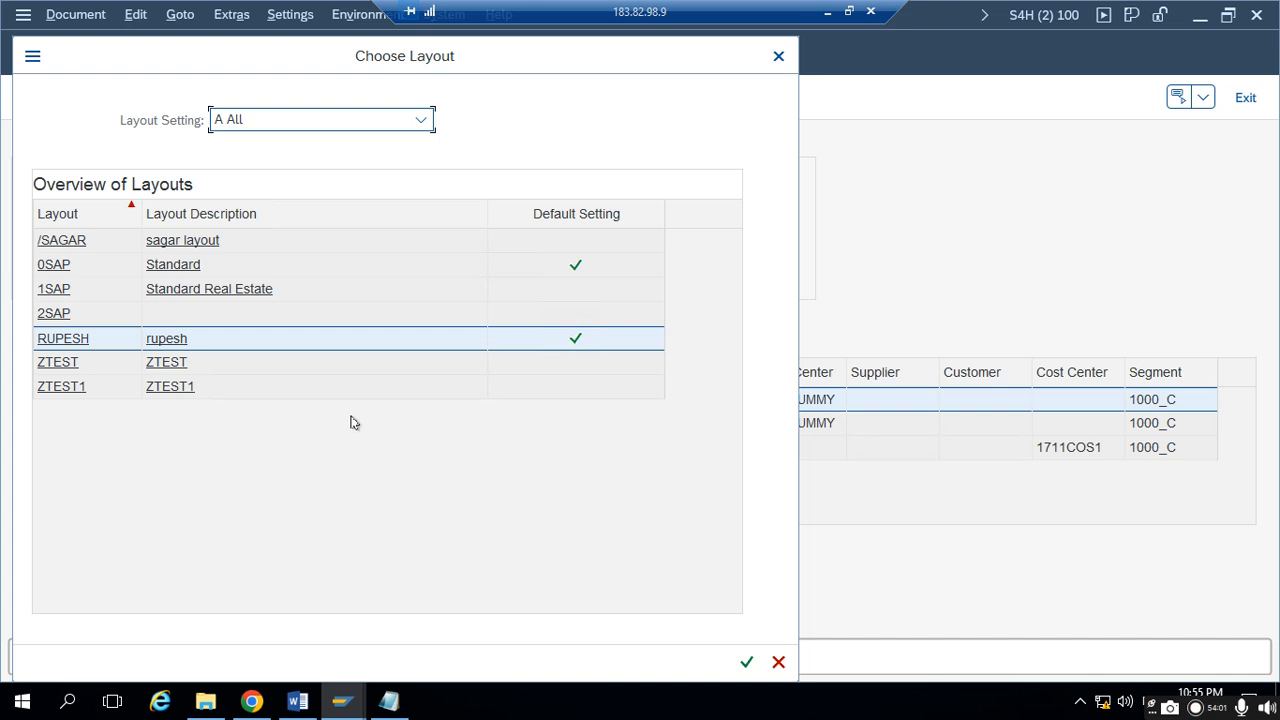
{"action": "left_click", "coordinate": [64, 389]}
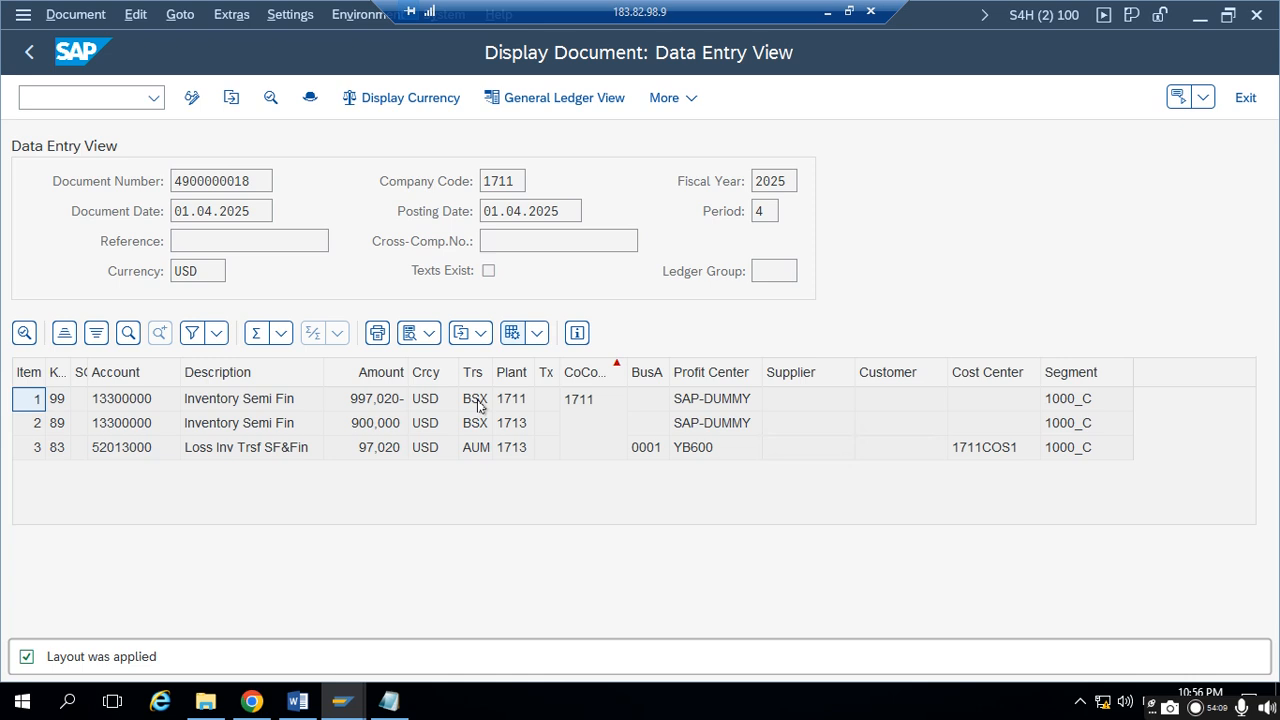
- Examine the amounts and transaction keys of the two inventory lines and the transfer loss line
{"action": "left_click", "coordinate": [375, 402]}
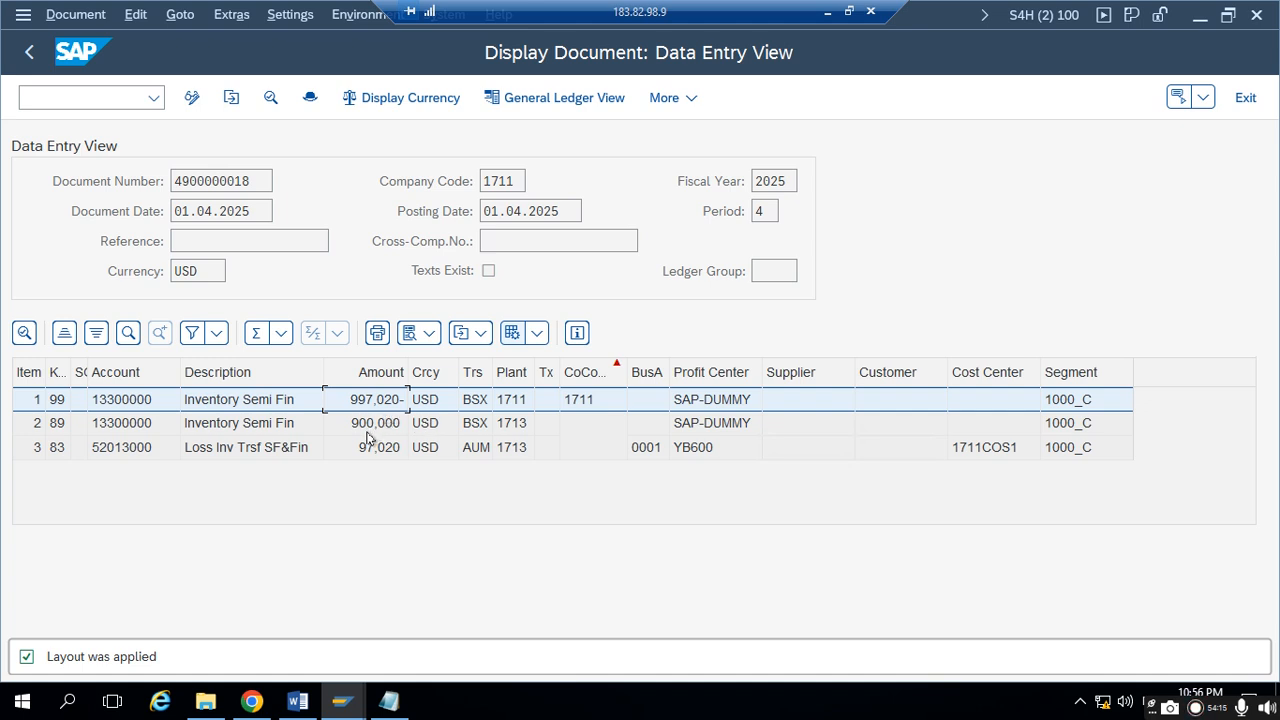
{"action": "left_click", "coordinate": [369, 426]}
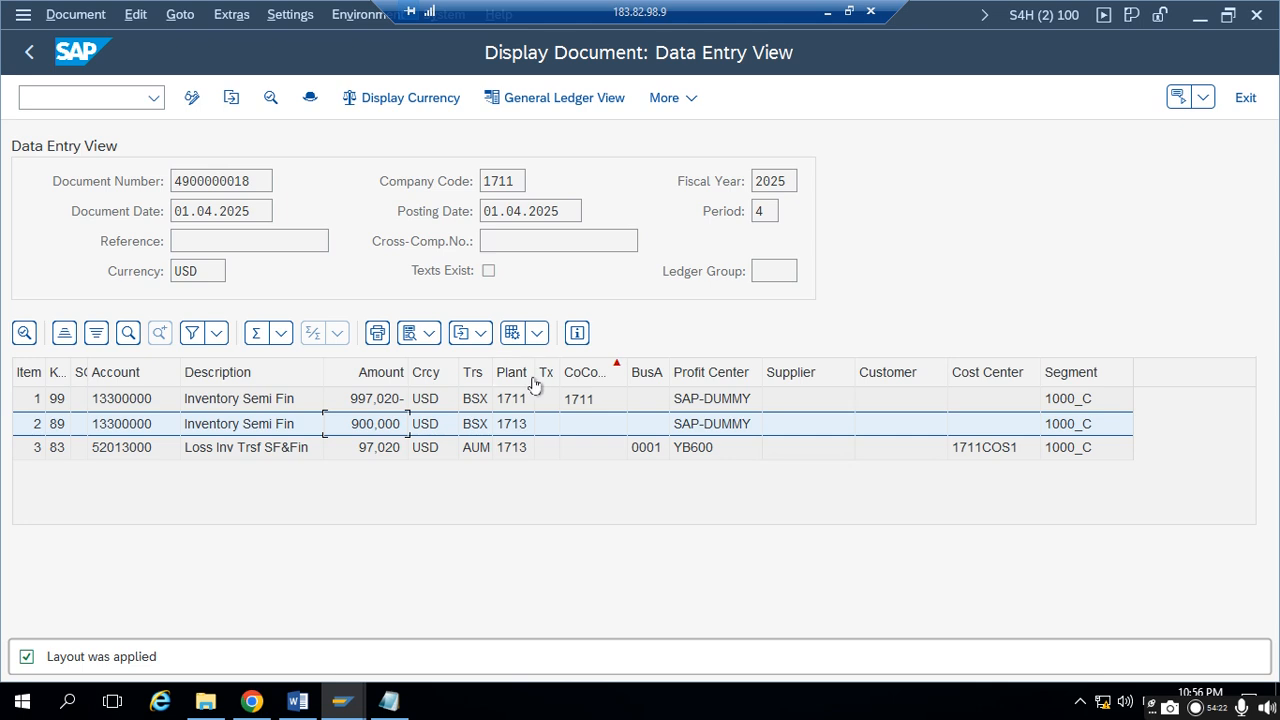
{"action": "left_click", "coordinate": [479, 452]}
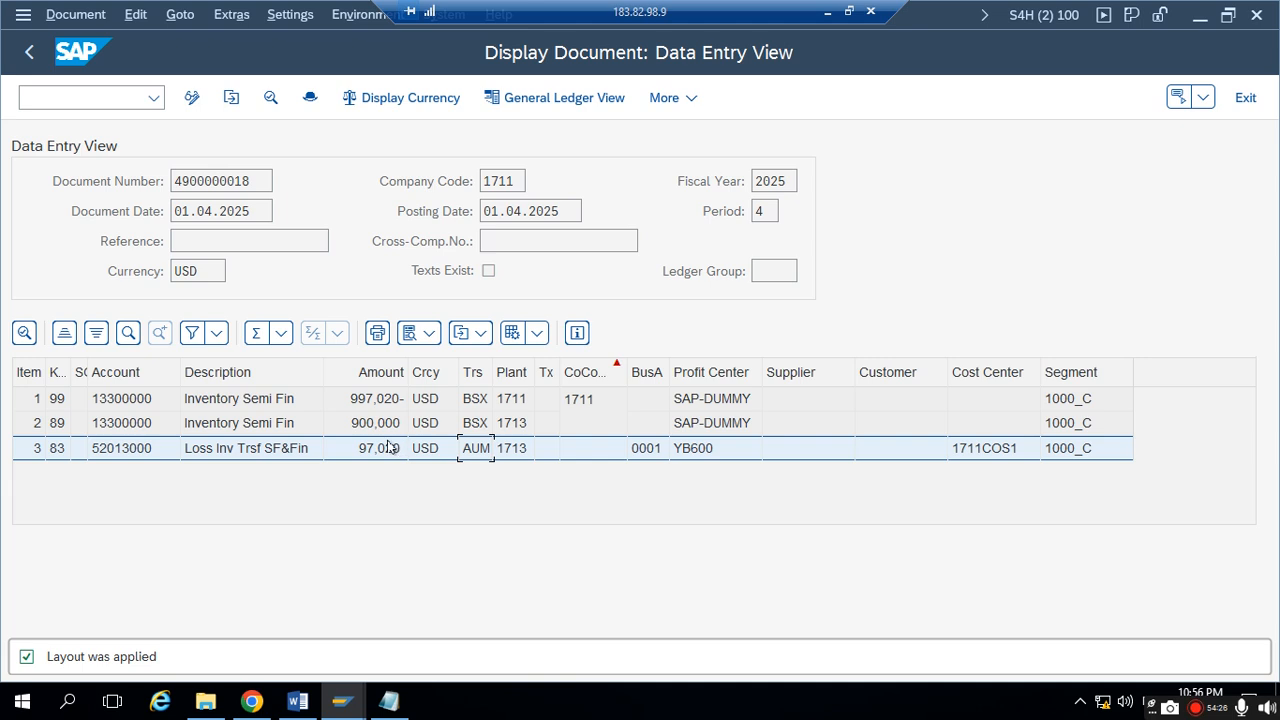
{"action": "left_click", "coordinate": [207, 430]}
- Widen the Plant column slightly so the line items' plant codes can be read
{"action": "left_click", "coordinate": [518, 424]}
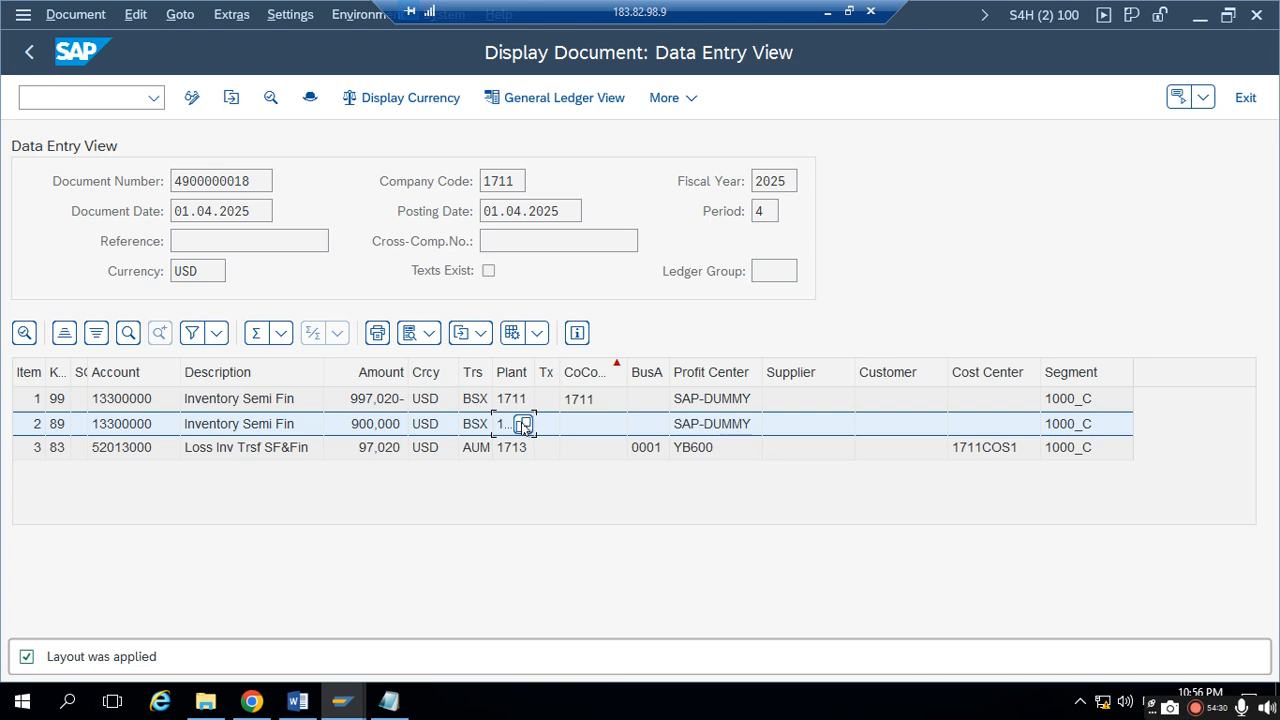
{"action": "double_click", "coordinate": [533, 372]}
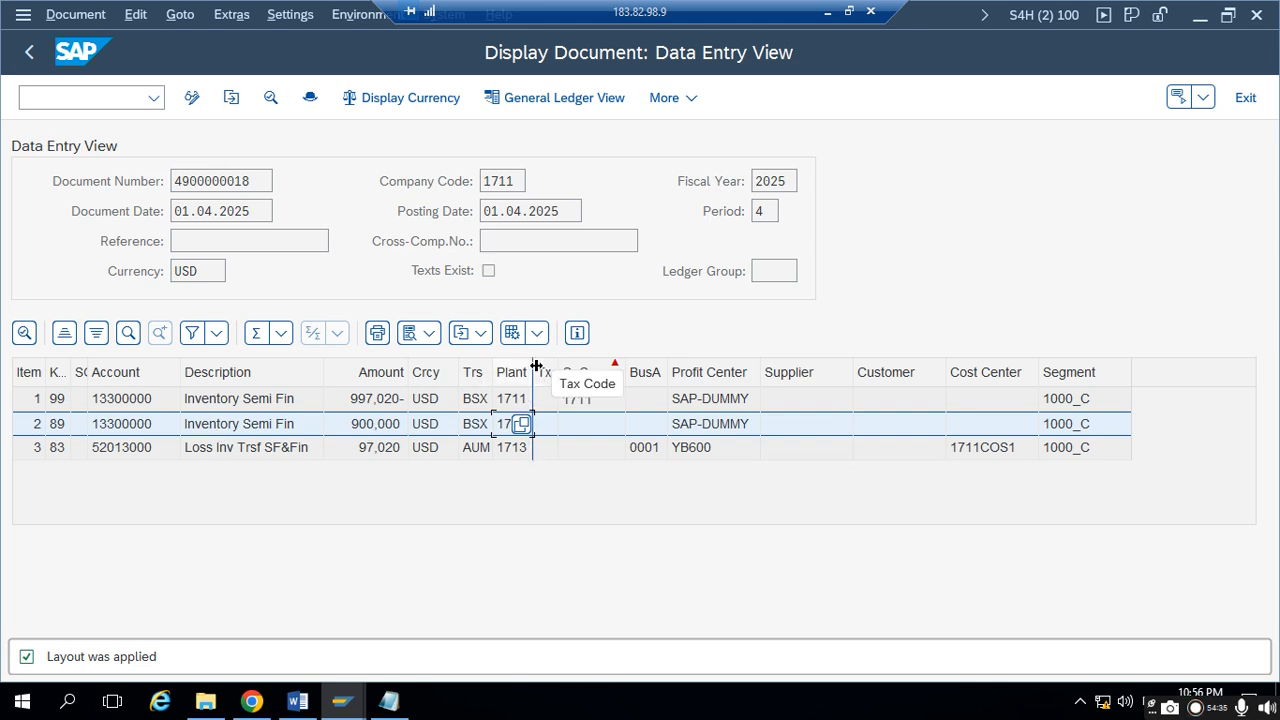
{"action": "left_click_drag", "start_coordinate": [536, 367], "coordinate": [549, 368]}
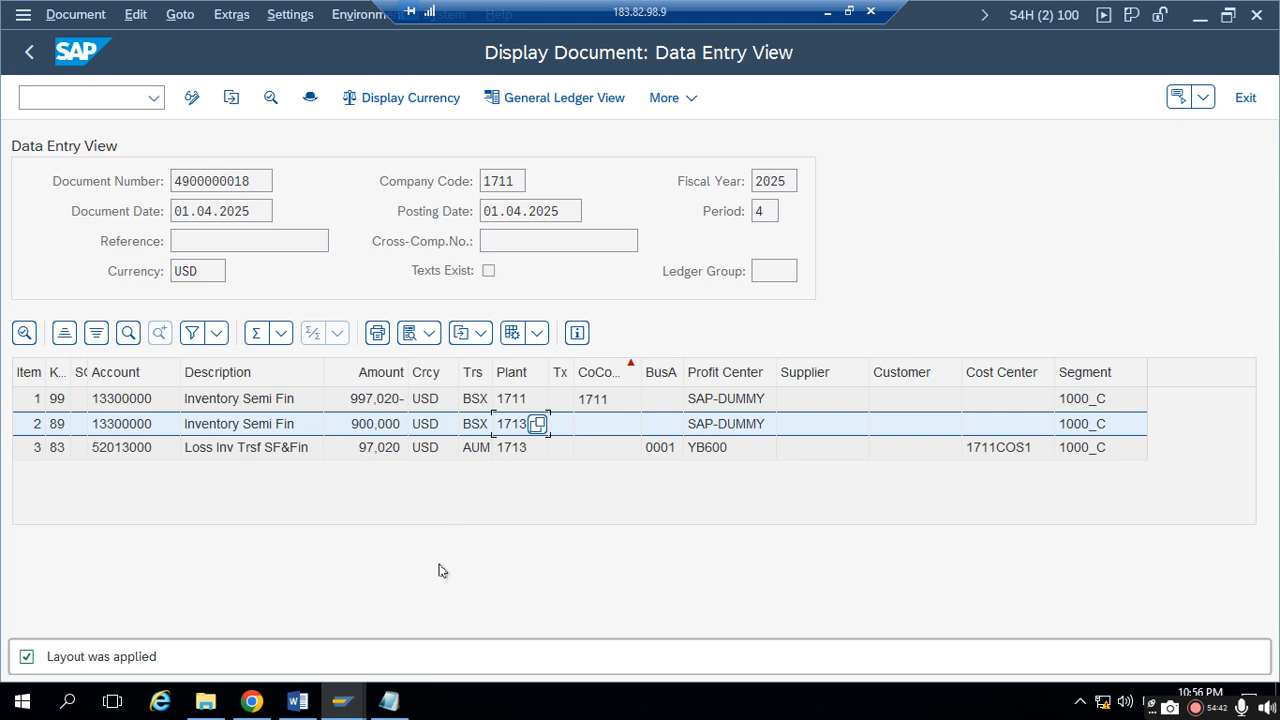
- Switch to Chrome, return to the Transfer Stock - Cross-Plant app and close the success message
{"action": "mouse_move", "coordinate": [331, 706]}
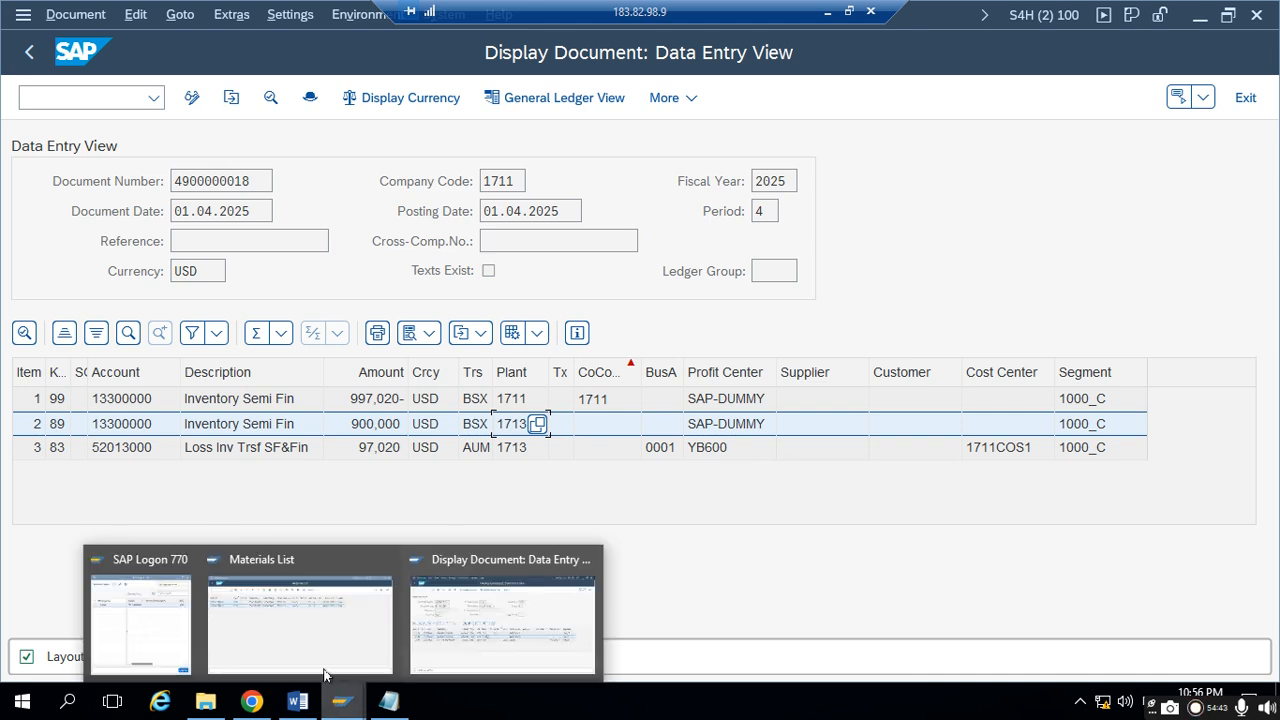
{"action": "left_click", "coordinate": [253, 705]}
{"action": "left_click", "coordinate": [52, 110]}
{"action": "triple_click", "coordinate": [658, 380]}
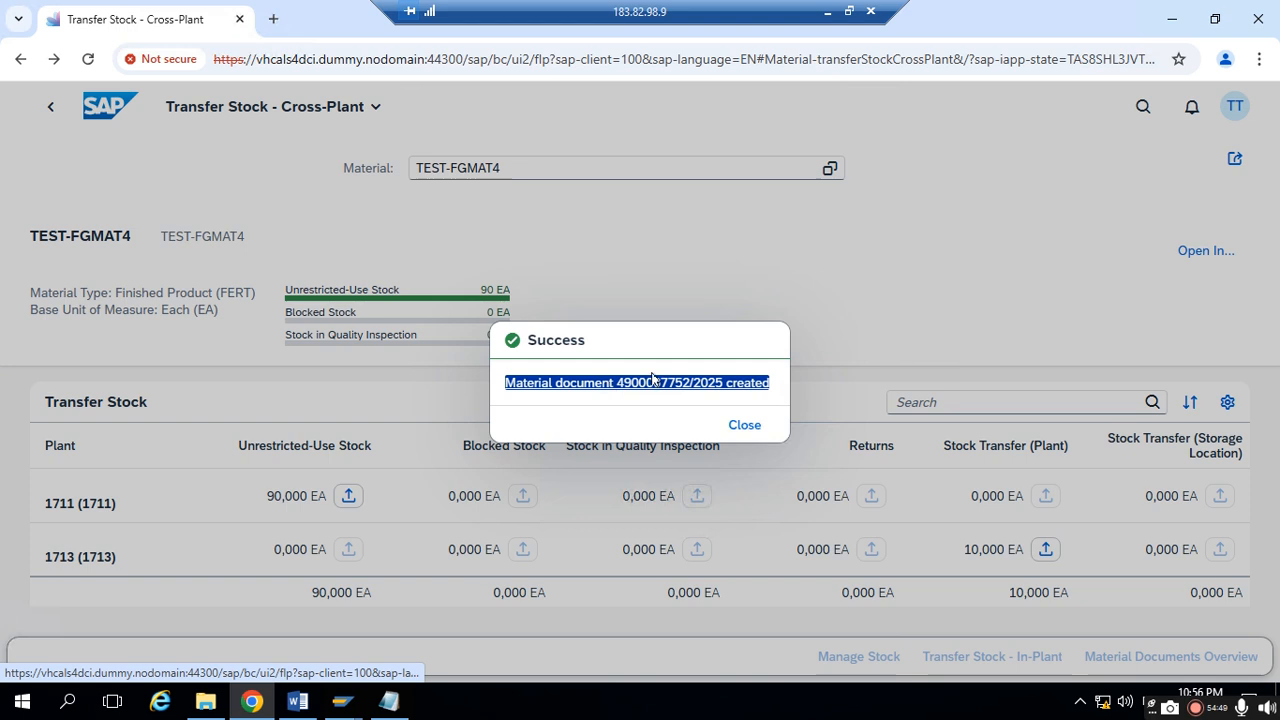
{"action": "left_click", "coordinate": [743, 425]}
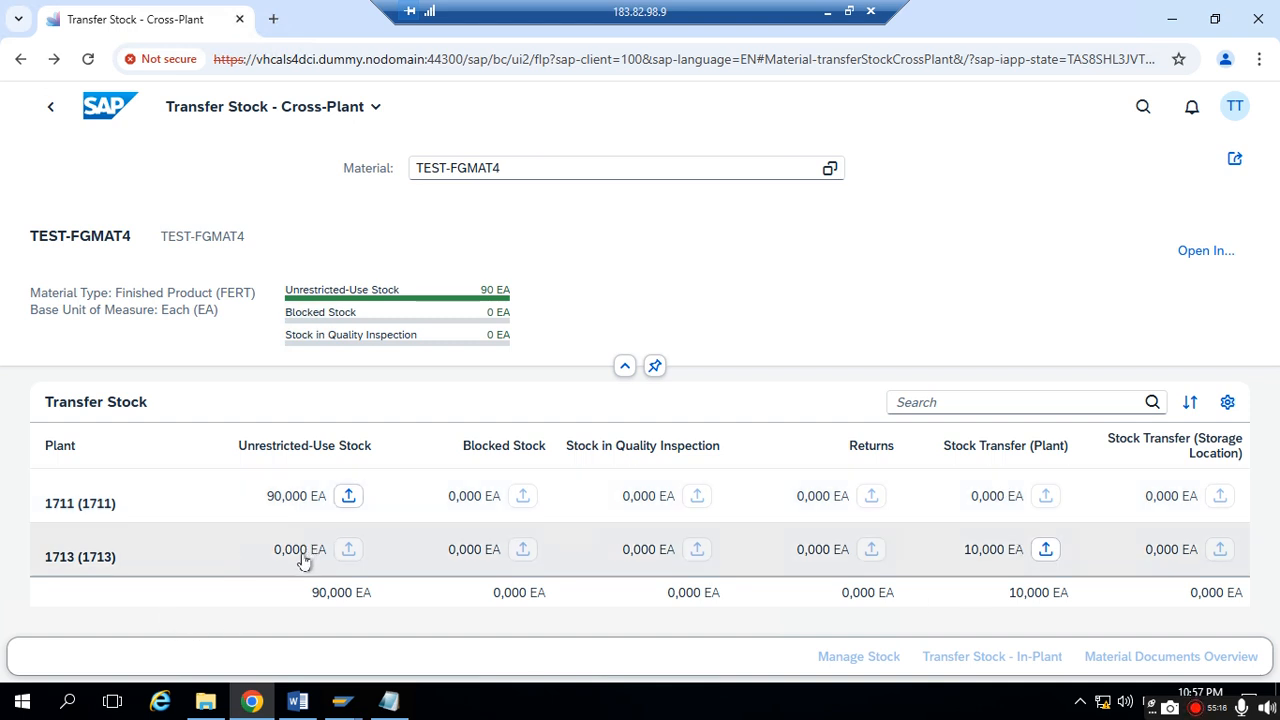
- Start a stock transfer within plant 1713 from Stock Transfer (Plant) to Unrestricted-Use Stock
{"action": "left_click", "coordinate": [1045, 550]}
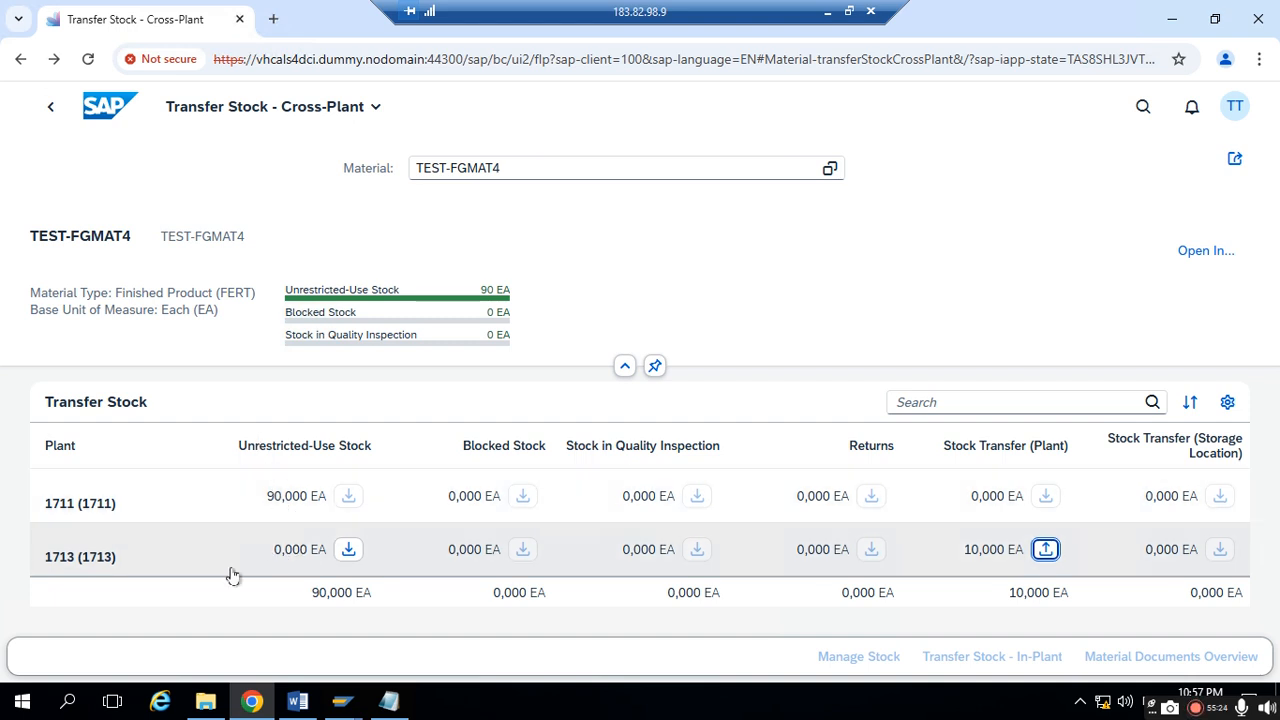
{"action": "left_click", "coordinate": [348, 550]}
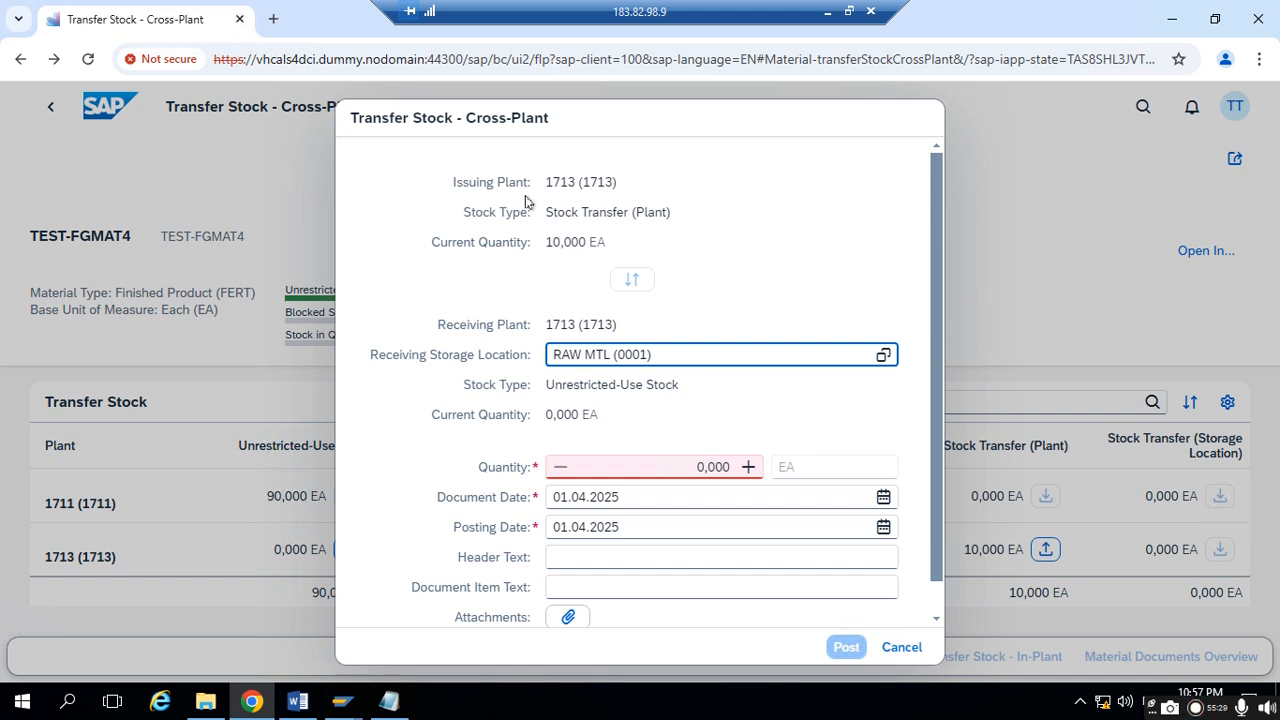
- Review the issuing and receiving details, set the transfer quantity to 10 EA, and post the transfer
{"action": "left_click_drag", "start_coordinate": [548, 181], "coordinate": [651, 184]}
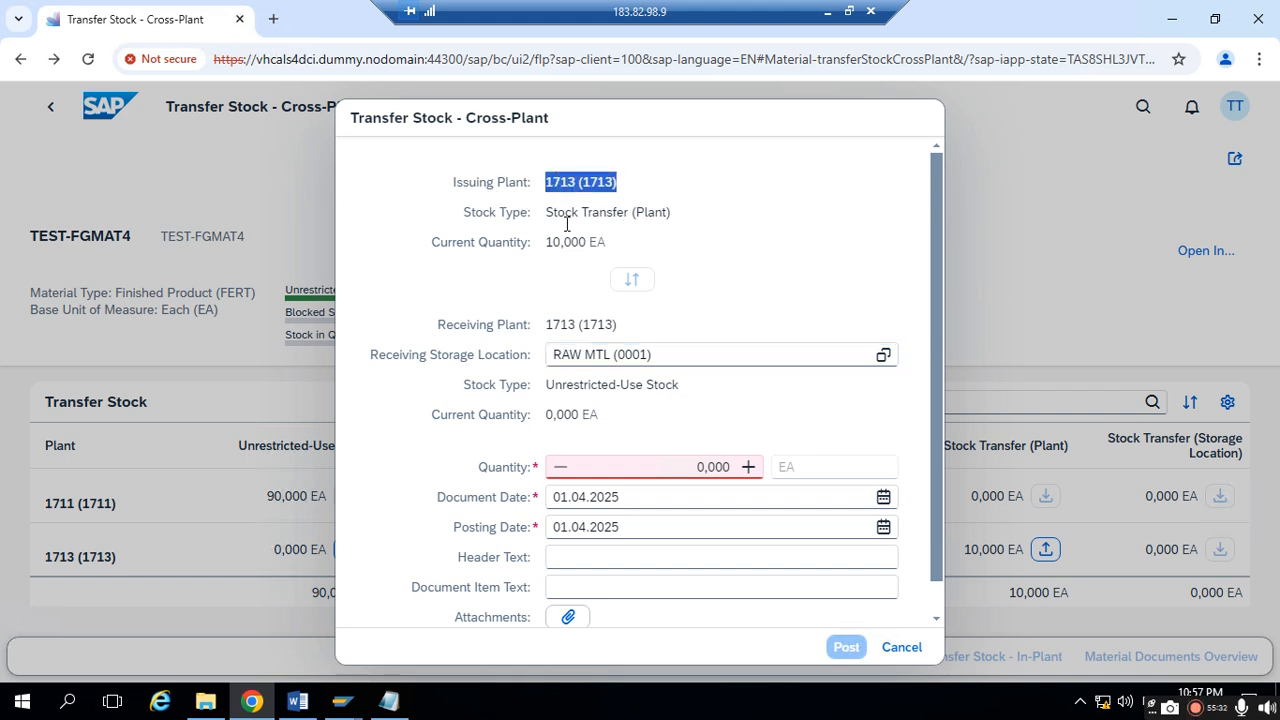
{"action": "left_click_drag", "start_coordinate": [564, 212], "coordinate": [631, 198]}
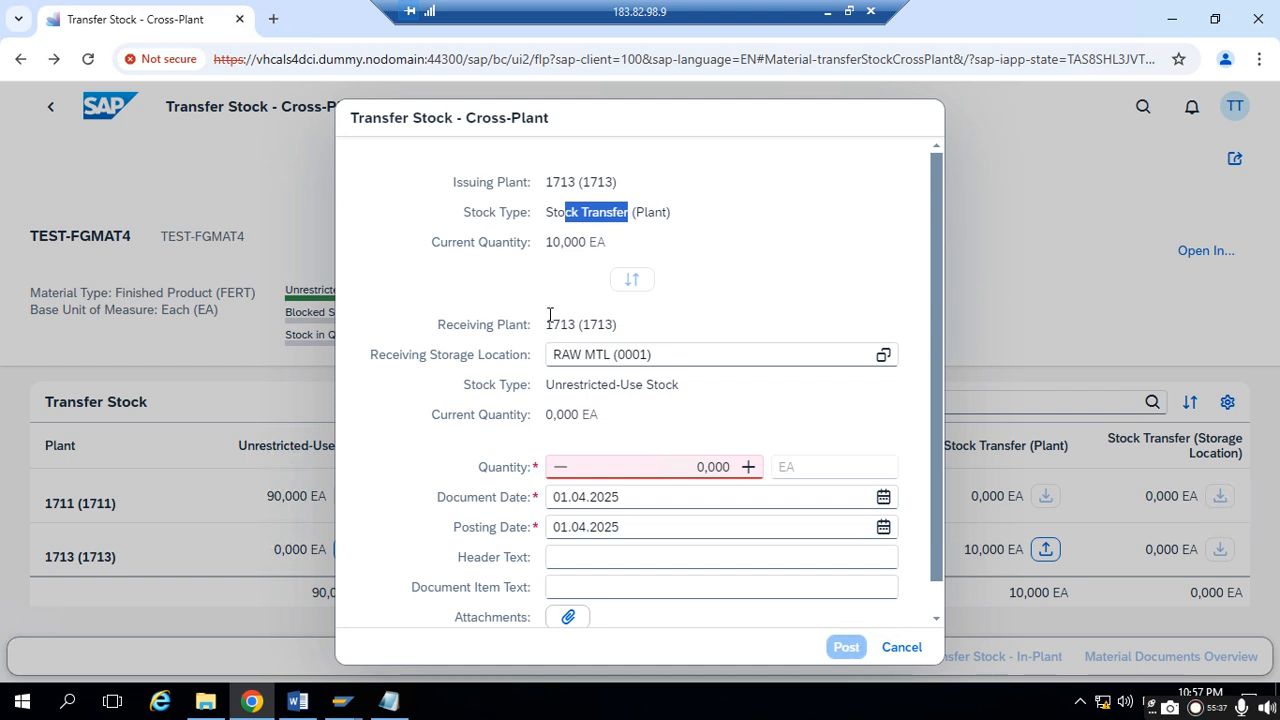
{"action": "left_click_drag", "start_coordinate": [546, 325], "coordinate": [600, 324]}
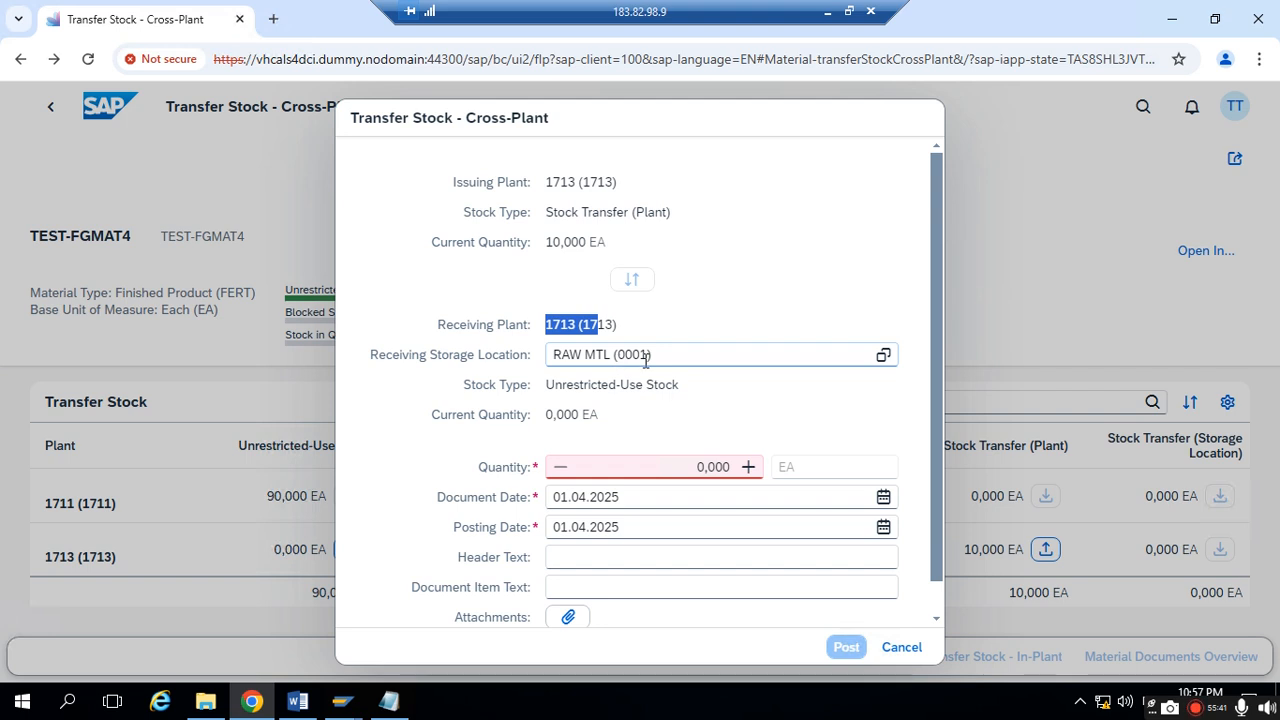
{"action": "left_click_drag", "start_coordinate": [554, 385], "coordinate": [673, 381]}
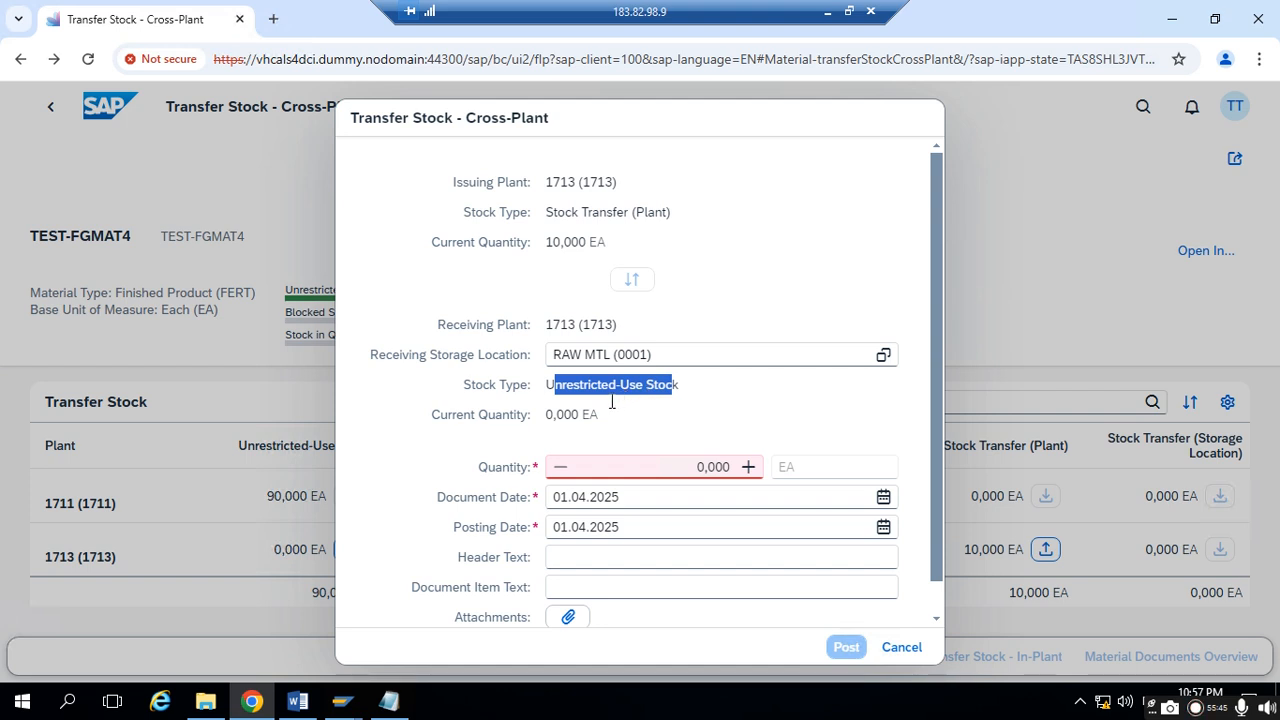
{"action": "left_click", "coordinate": [631, 467]}
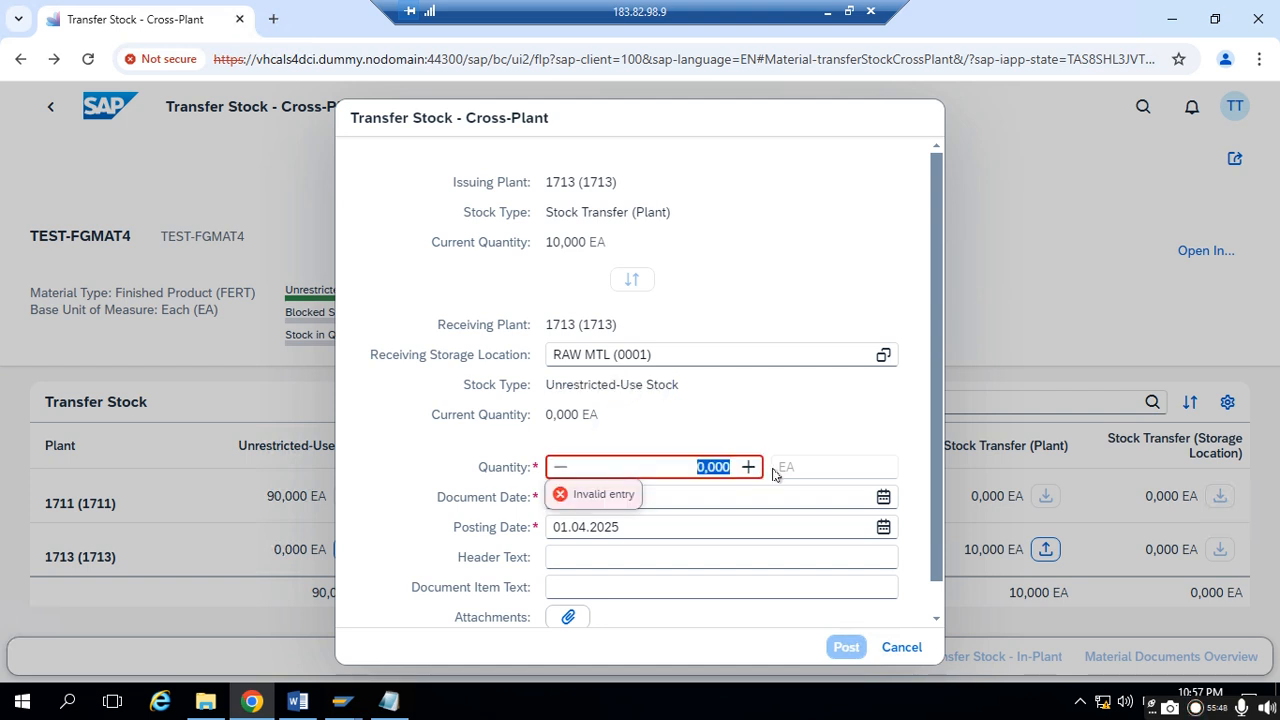
{"action": "type", "text": "10"}
{"action": "key", "text": "Return"}
{"action": "left_click", "coordinate": [846, 647]}
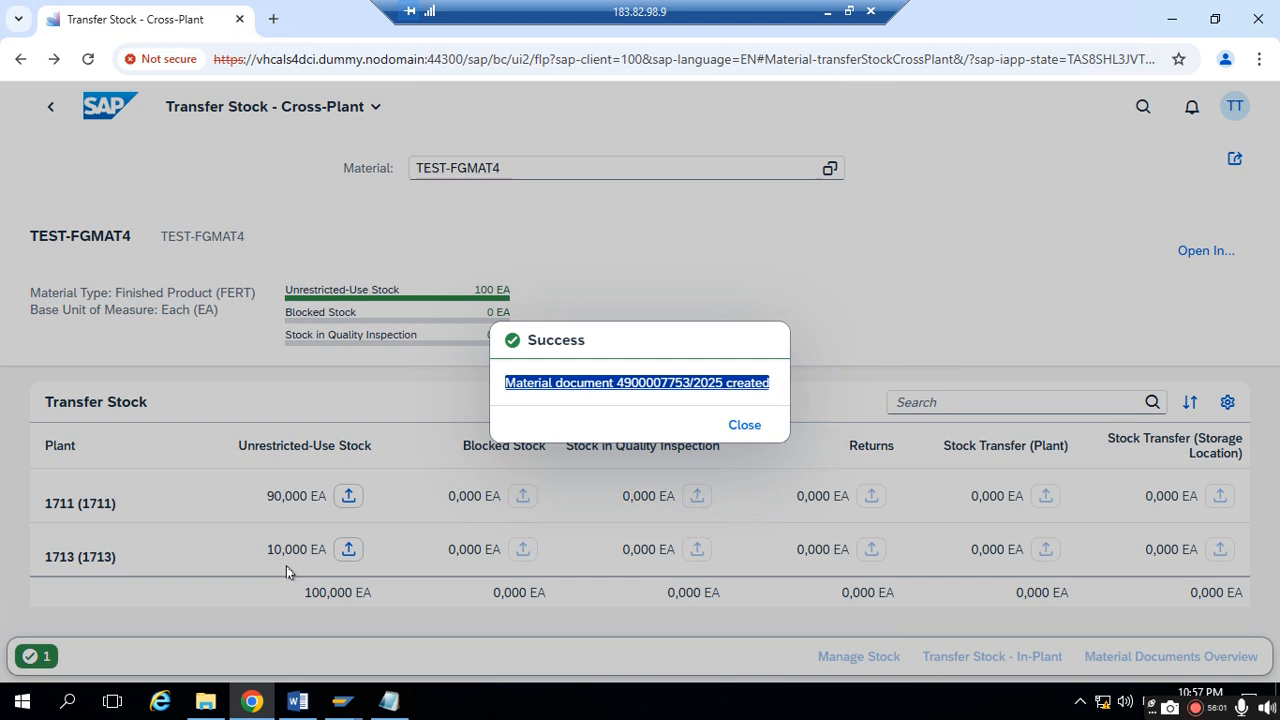
- Copy the full material document message from the success dialog
{"action": "left_click", "coordinate": [516, 400]}
{"action": "left_click_drag", "start_coordinate": [499, 385], "coordinate": [792, 395]}
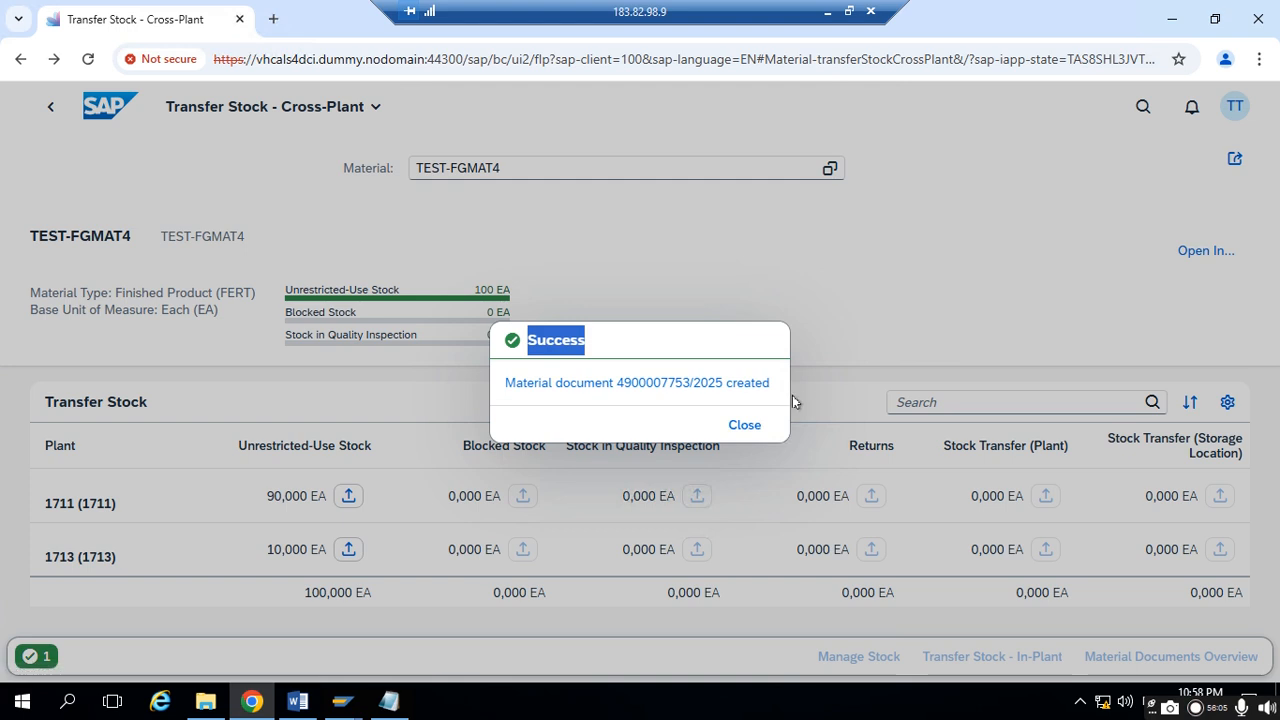
{"action": "left_click", "coordinate": [525, 397]}
{"action": "left_click_drag", "start_coordinate": [502, 386], "coordinate": [762, 389]}
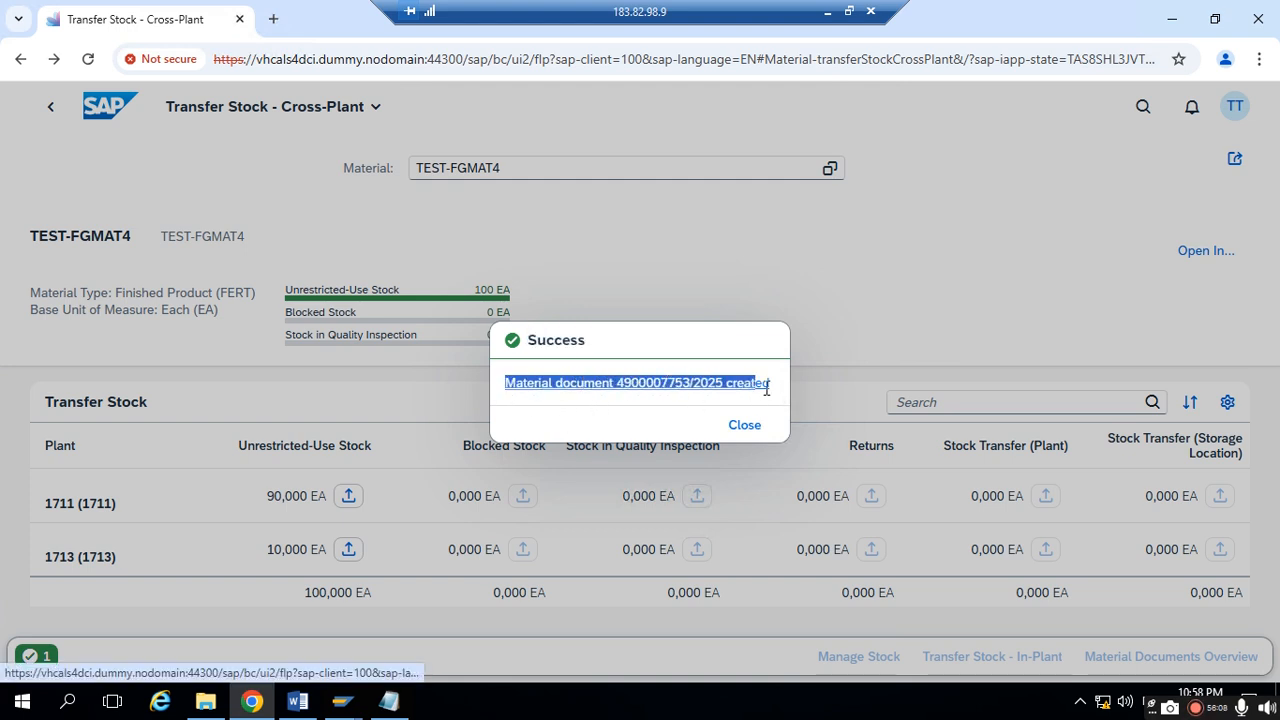
{"action": "right_click", "coordinate": [522, 380]}
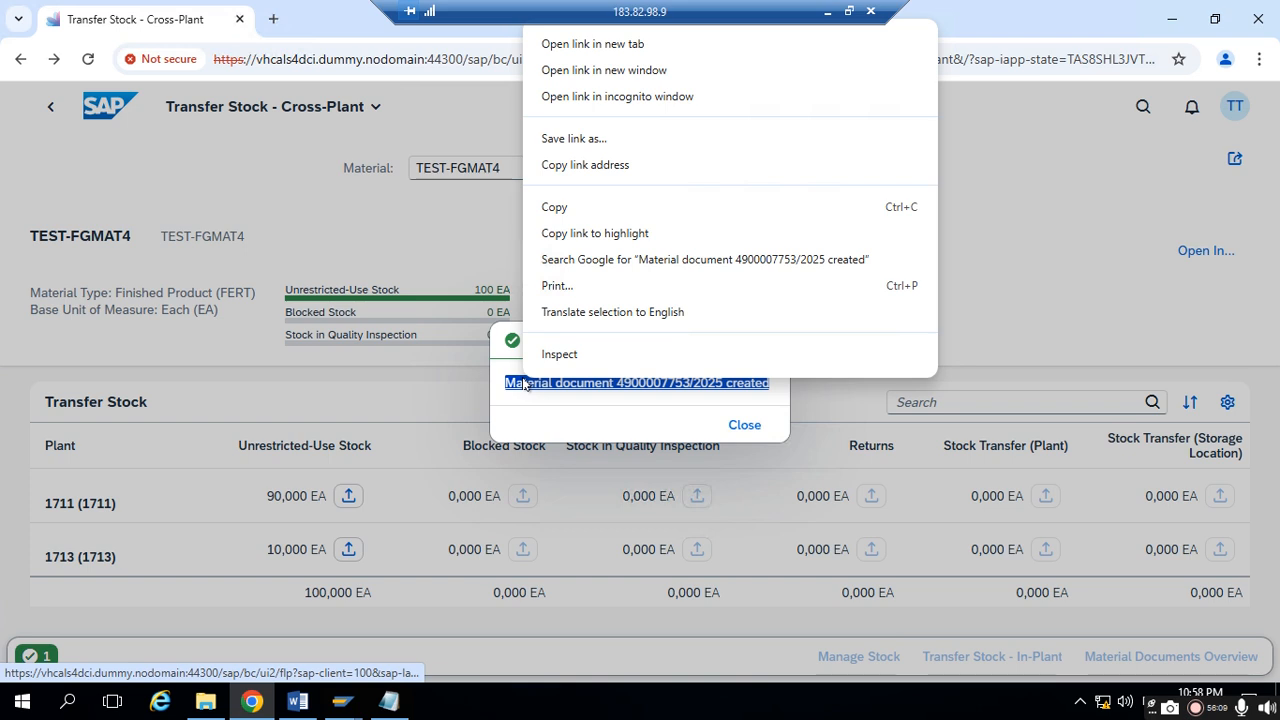
{"action": "left_click", "coordinate": [578, 207]}
- Switch to Notepad and add the heading "2ns Step:" below the first-step notes, separated by a blank line
{"action": "left_click", "coordinate": [389, 701]}
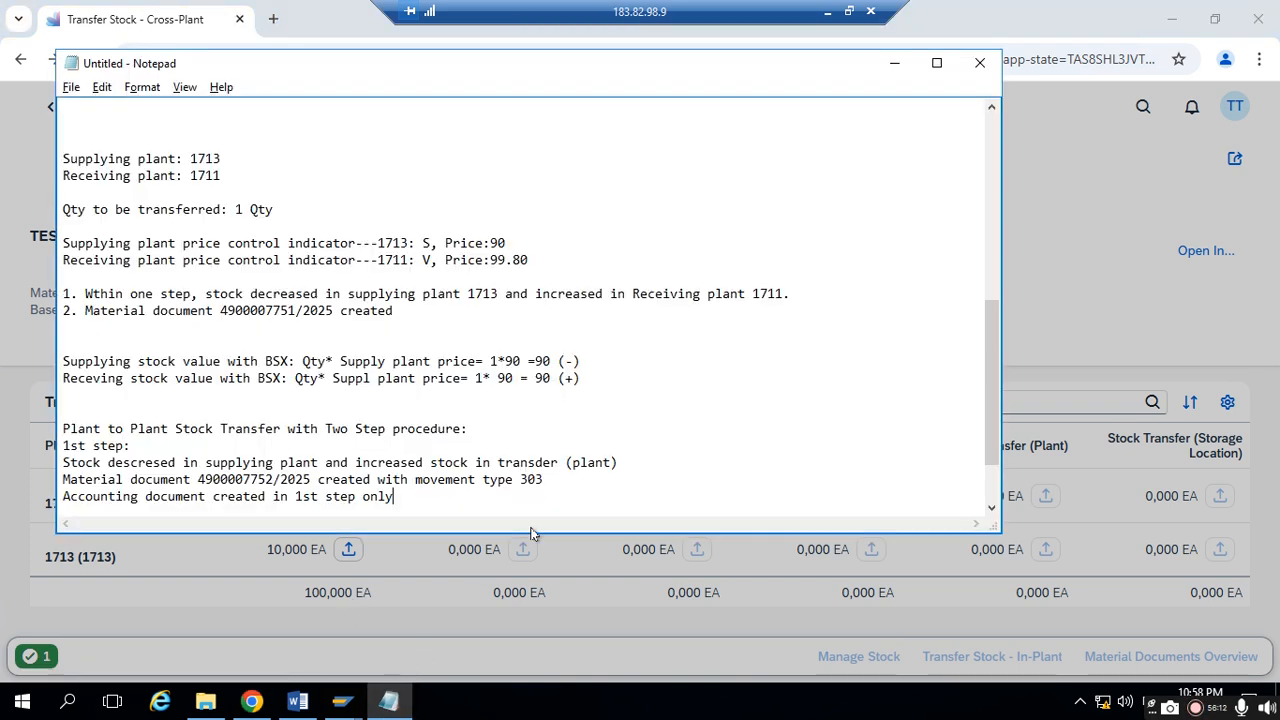
{"action": "key", "text": "Return"}
{"action": "type", "text": "2nd Ste"}
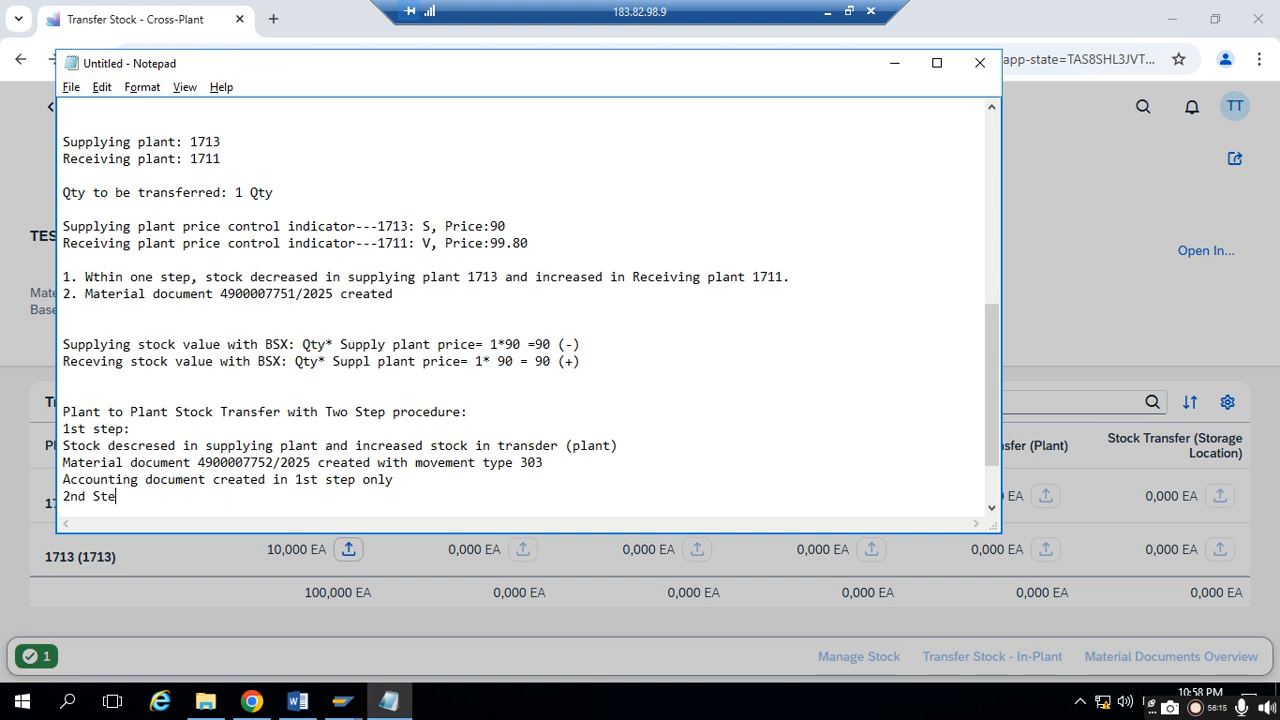
{"action": "key", "text": "BackSpace"}
{"action": "key", "text": "BackSpace"}
{"action": "key", "text": "BackSpace"}
{"action": "key", "text": "BackSpace"}
{"action": "key", "text": "BackSpace"}
{"action": "key", "text": "BackSpace"}
{"action": "key", "text": "BackSpace"}
{"action": "key", "text": "Return"}
{"action": "type", "text": "2ns Step:"}
{"action": "key", "text": "Return"}
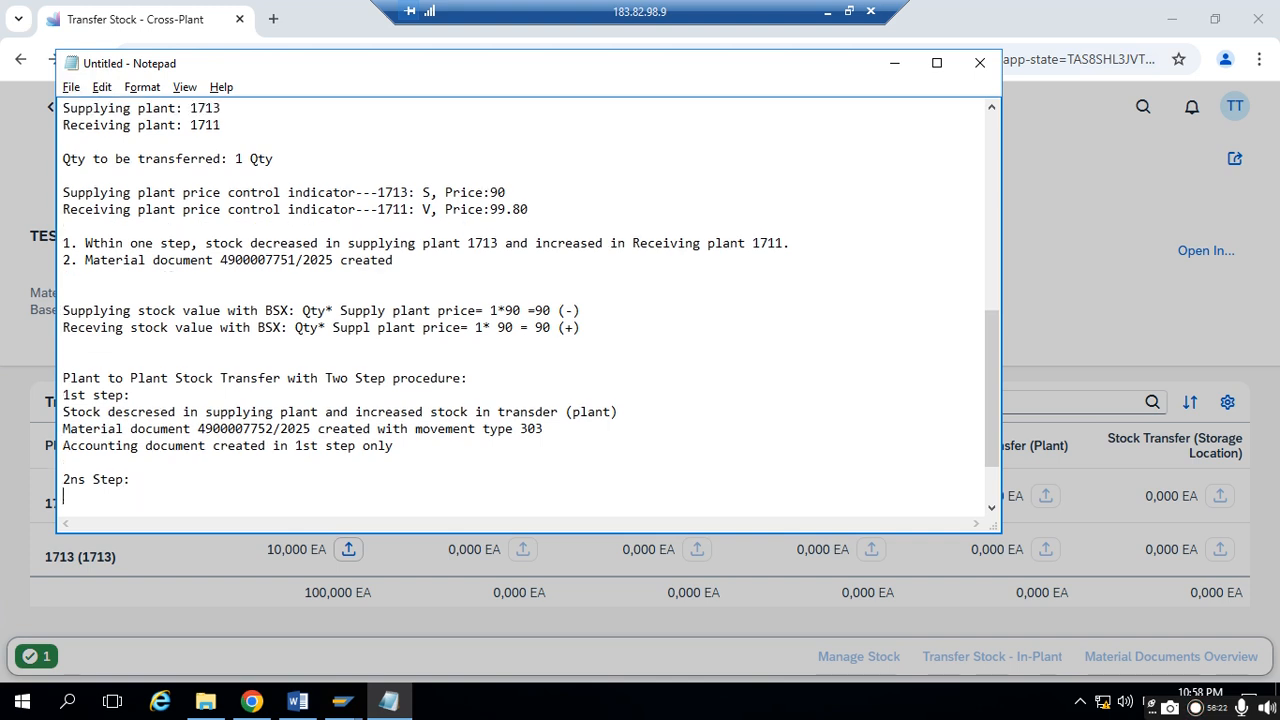
- Write "Stock decreased in Stock Transfer (plant) and increased in receiving plant" under the heading and paste the copied document message on the following line
{"action": "type", "text": "Stock decreased in Sto"}
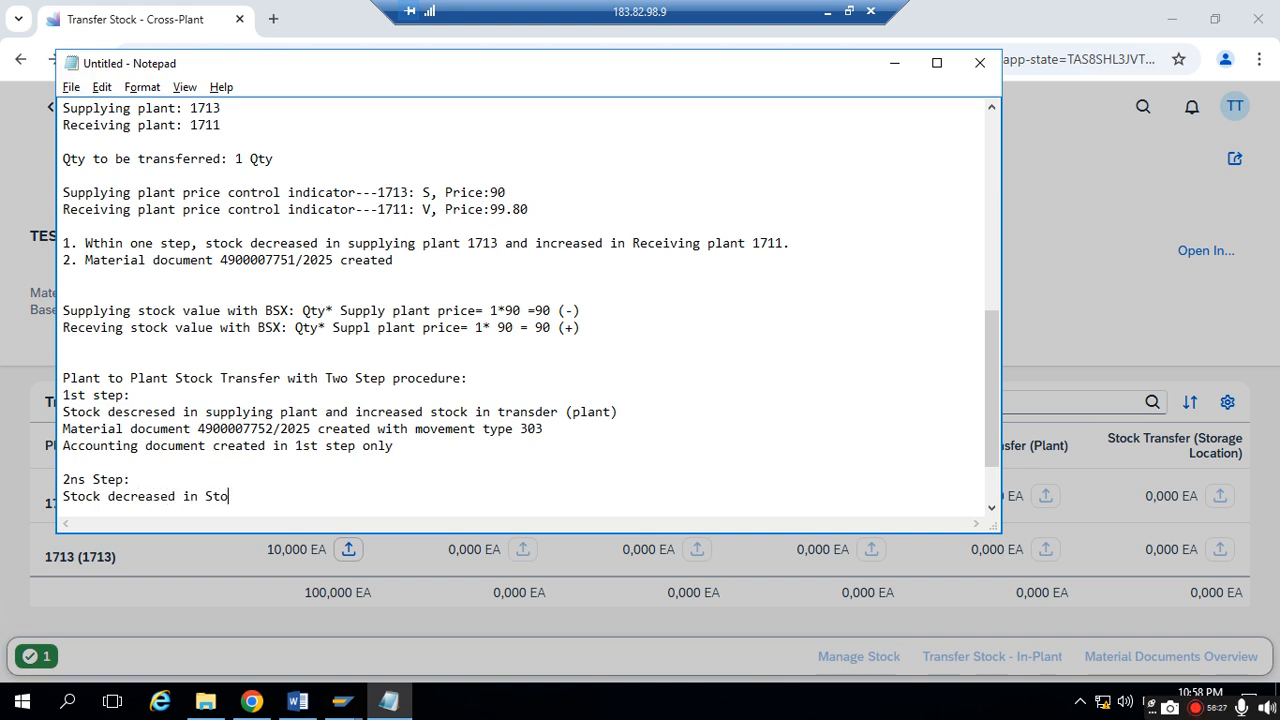
{"action": "type", "text": "ck Transfer (plant"}
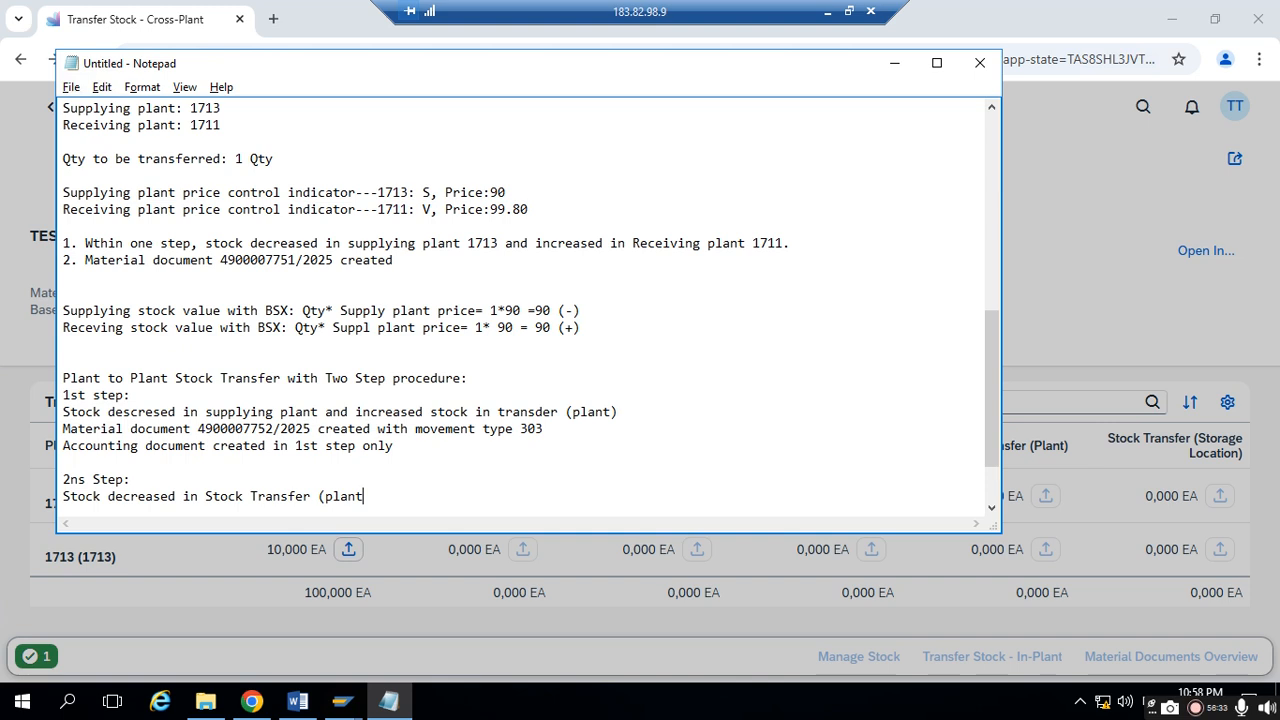
{"action": "type", "text": ") ad n i"}
{"action": "key", "text": "BackSpace"}
{"action": "key", "text": "BackSpace"}
{"action": "type", "text": "d increased in "}
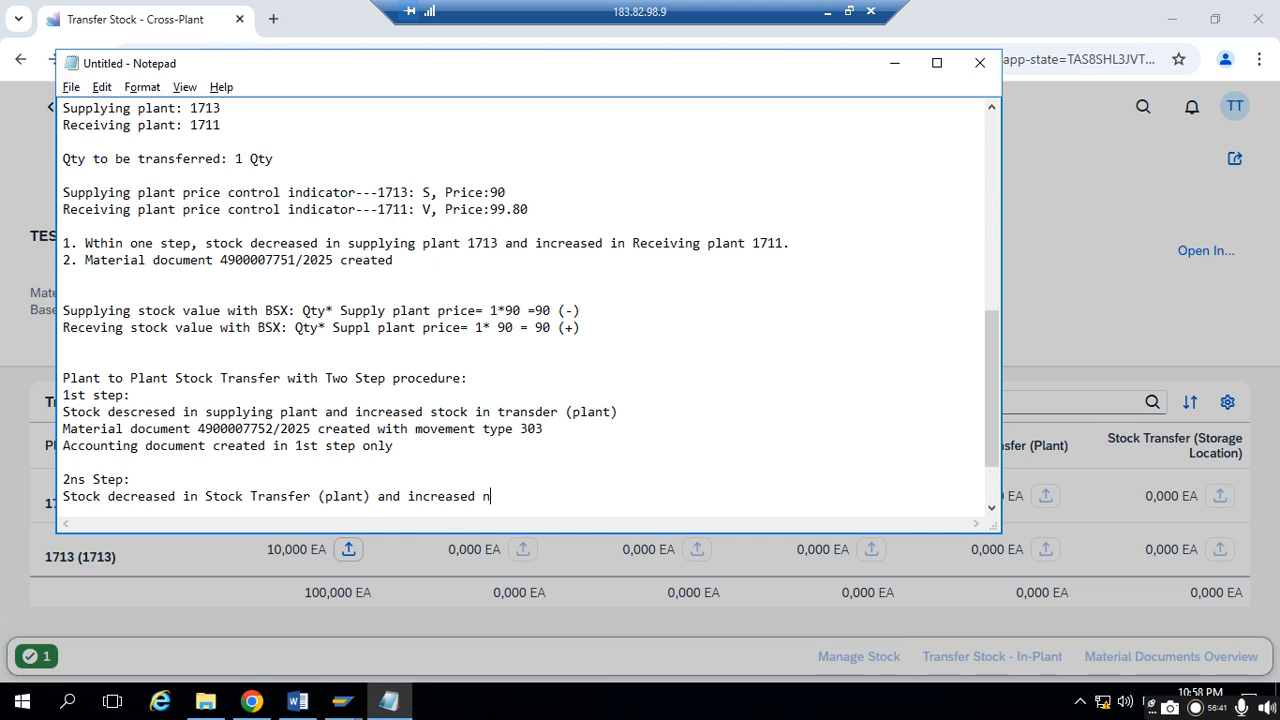
{"action": "type", "text": "receiving plant"}
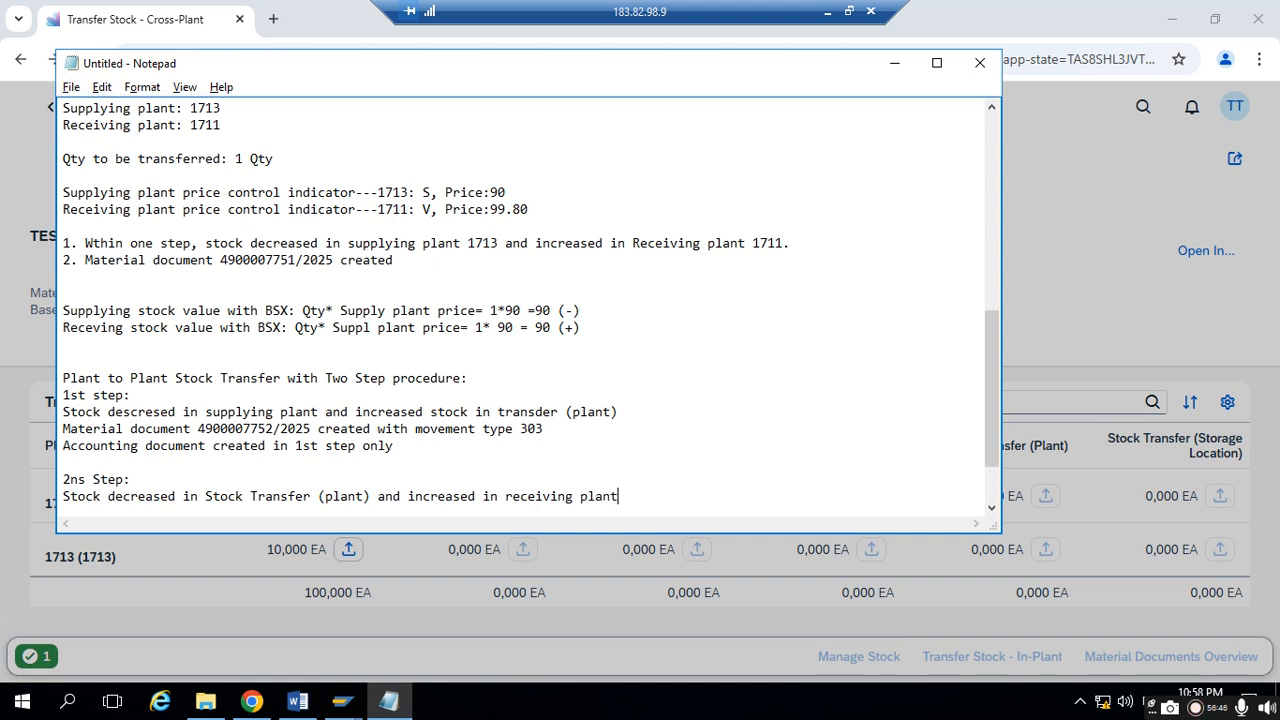
{"action": "key", "text": "Return"}
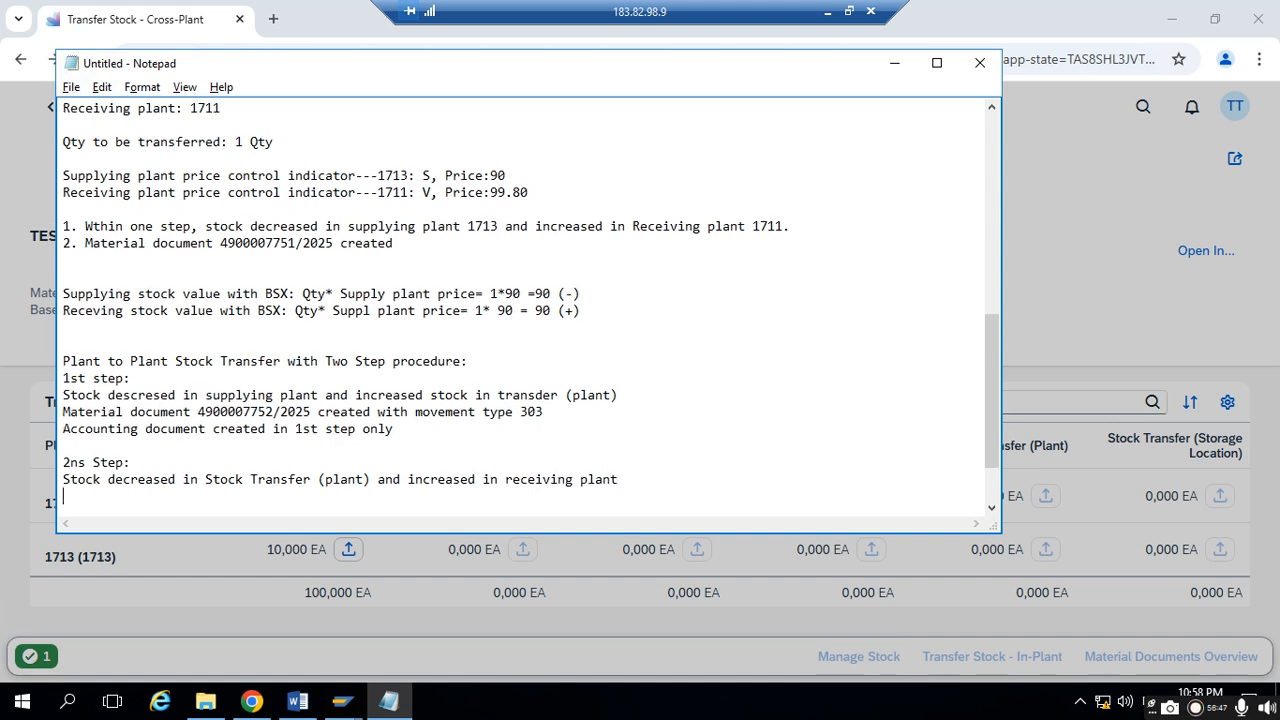
{"action": "key", "text": "ctrl+v"}
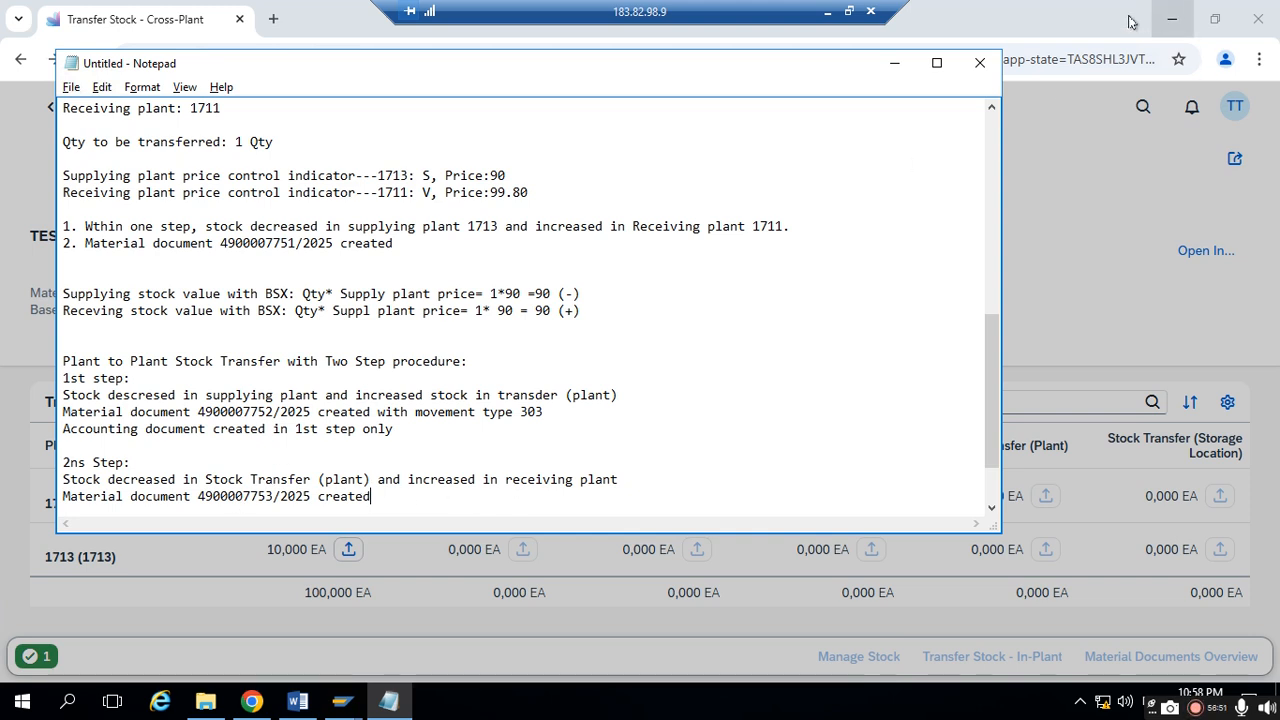
- Return to Chrome, open the posted material document from the success message, and check its item's goods movement type
{"action": "left_click", "coordinate": [894, 63]}
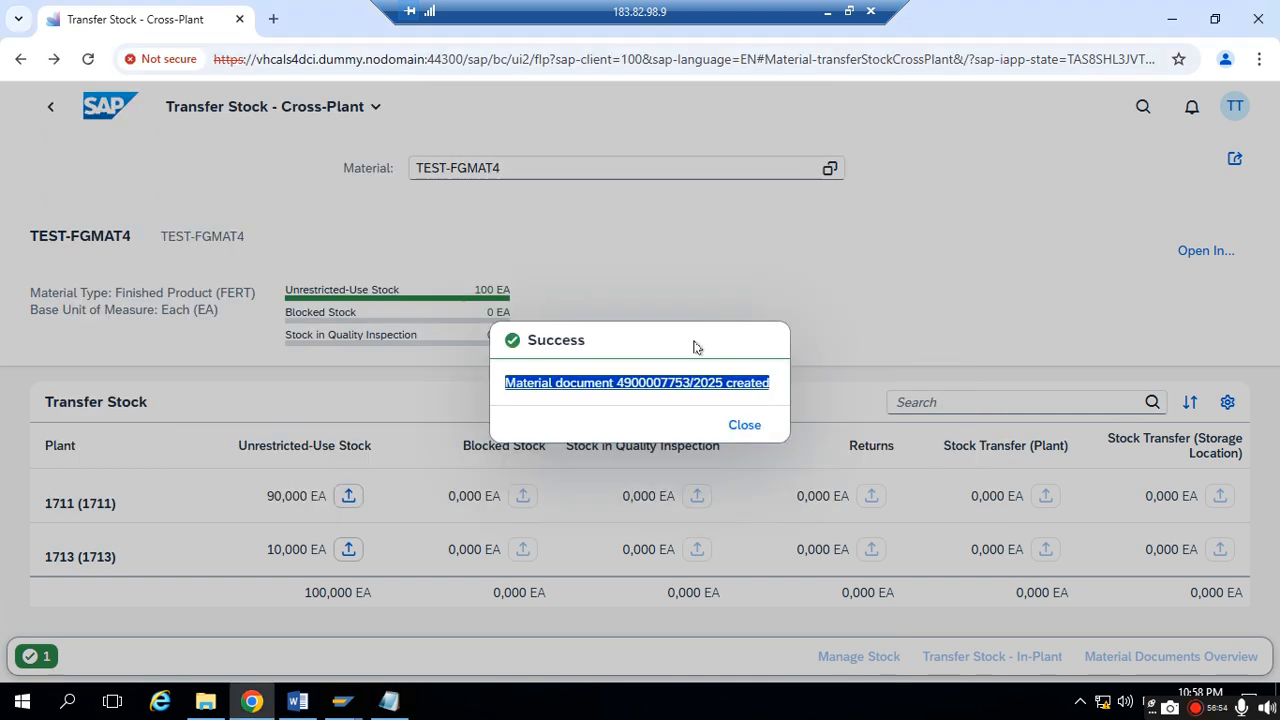
{"action": "left_click", "coordinate": [642, 378]}
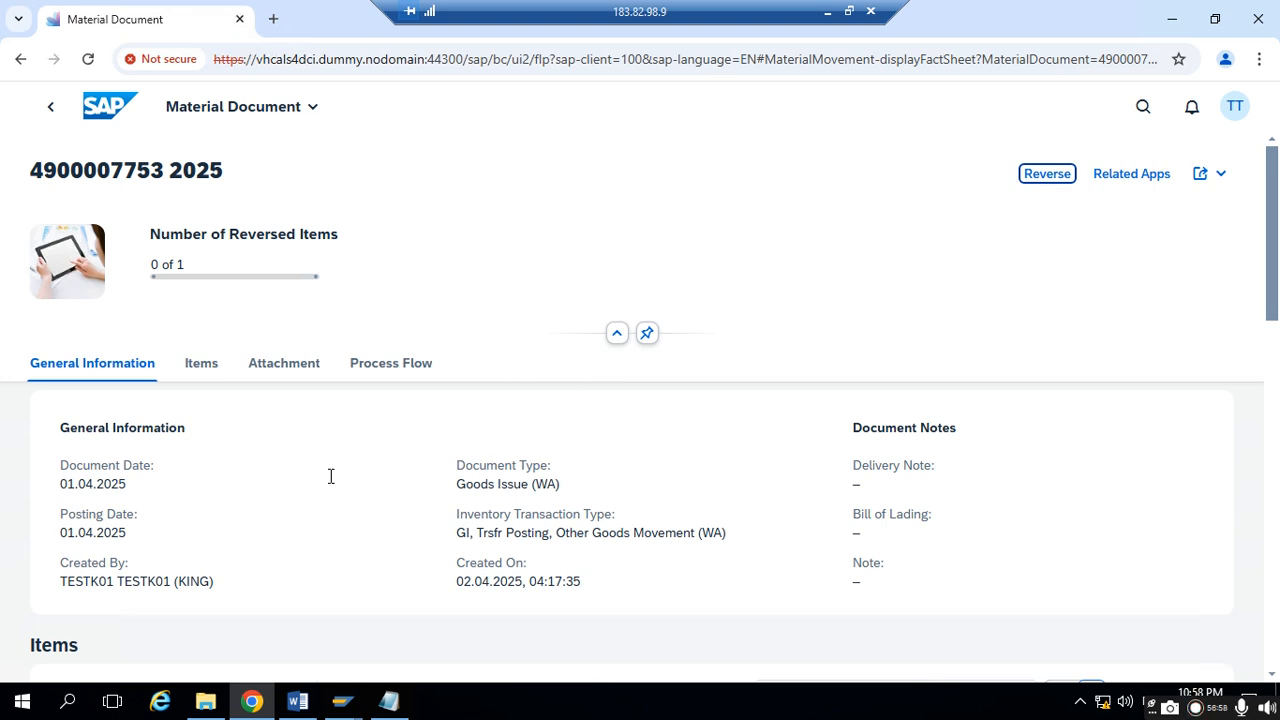
{"action": "scroll", "coordinate": [400, 486], "scroll_direction": "down", "scroll_amount": 3}
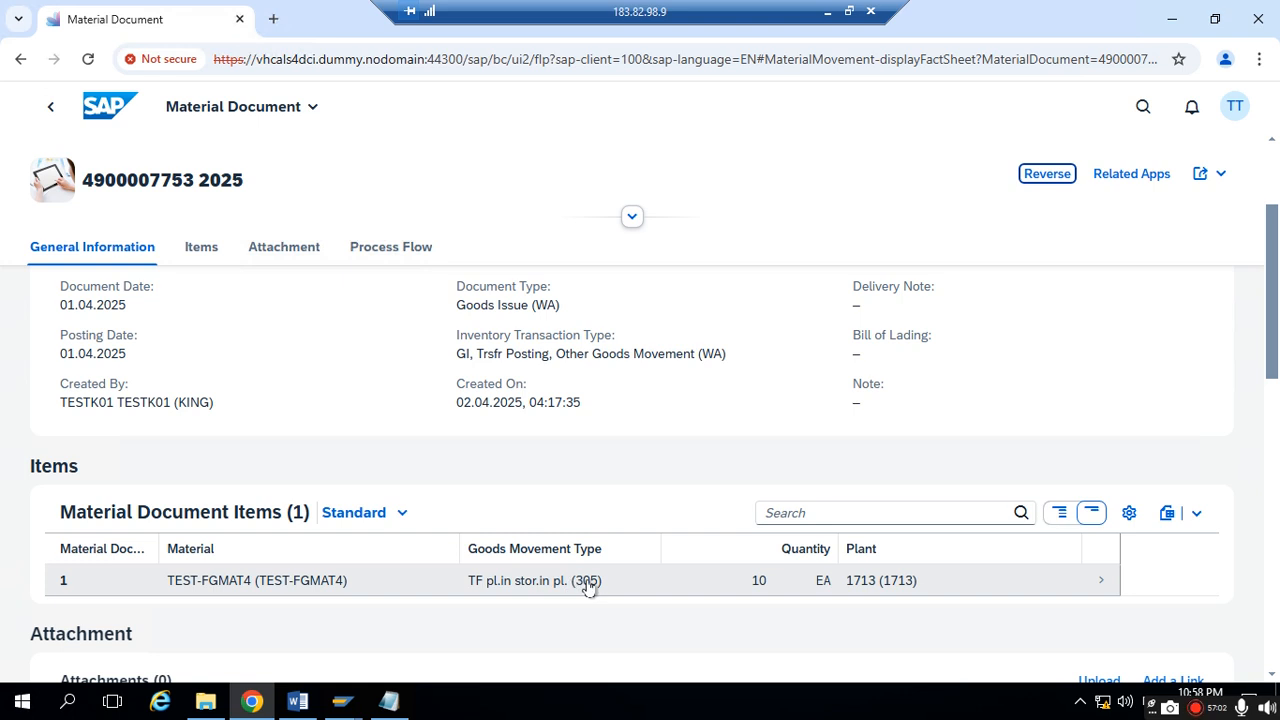
- Switch to Notepad and append "with movement type 305" to the second-step material document line
{"action": "left_click", "coordinate": [389, 701]}
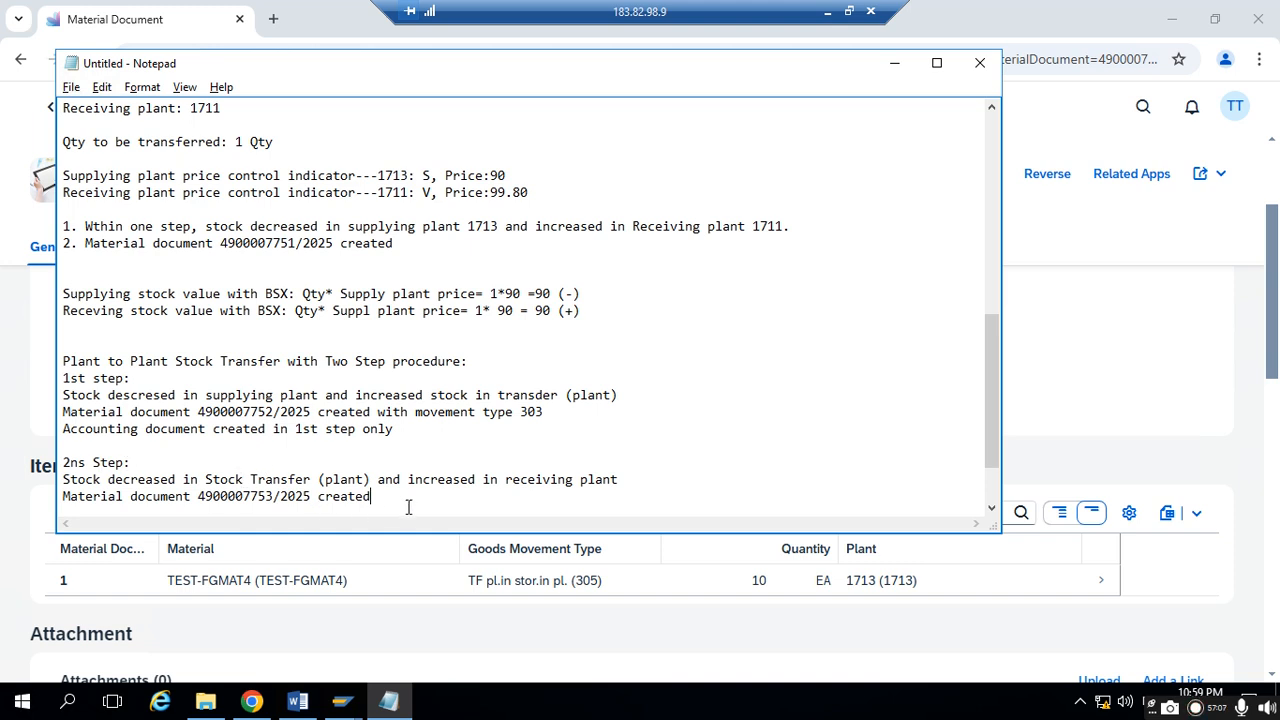
{"action": "type", "text": "with movemen"}
{"action": "key", "text": "BackSpace"}
{"action": "key", "text": "BackSpace"}
{"action": "key", "text": "BackSpace"}
{"action": "type", "text": "en"}
{"action": "key", "text": "BackSpace"}
{"action": "key", "text": "BackSpace"}
{"action": "type", "text": "ment type 30"}
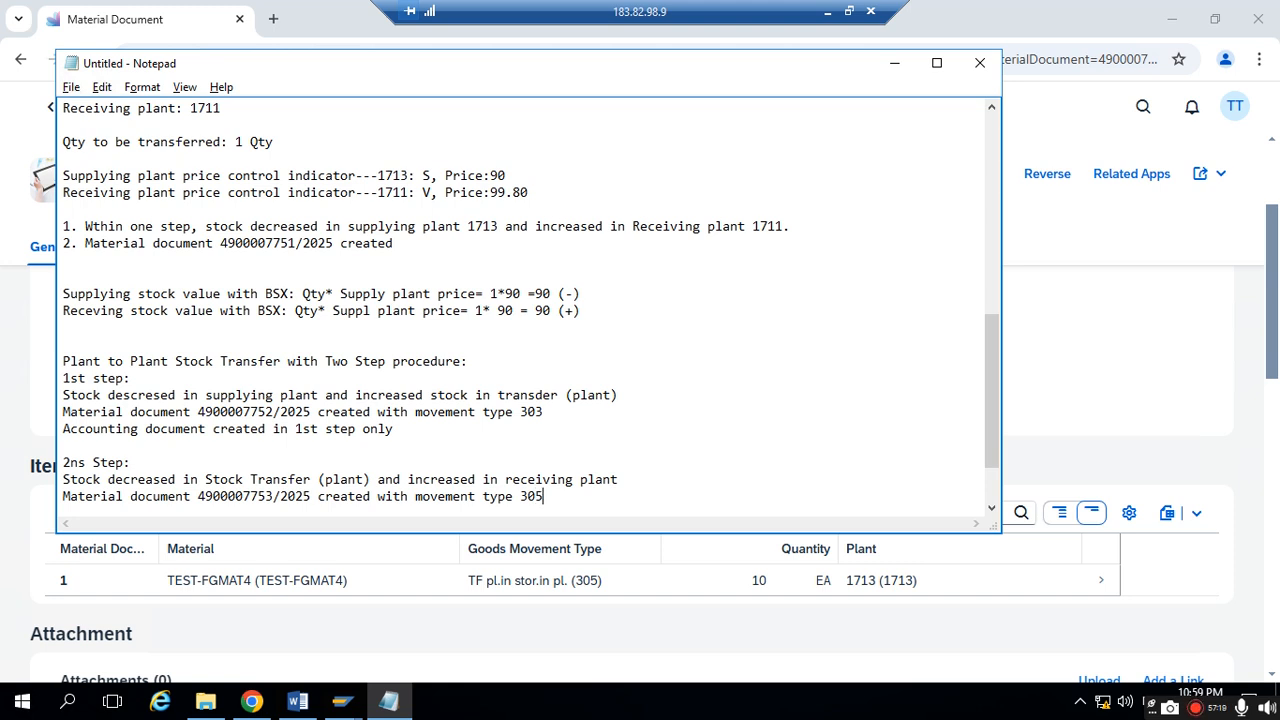
{"action": "type", "text": "5"}
- Return to Chrome and examine the material document's process flow between issuing and receiving stock
{"action": "left_click", "coordinate": [894, 62]}
{"action": "left_click", "coordinate": [366, 249]}
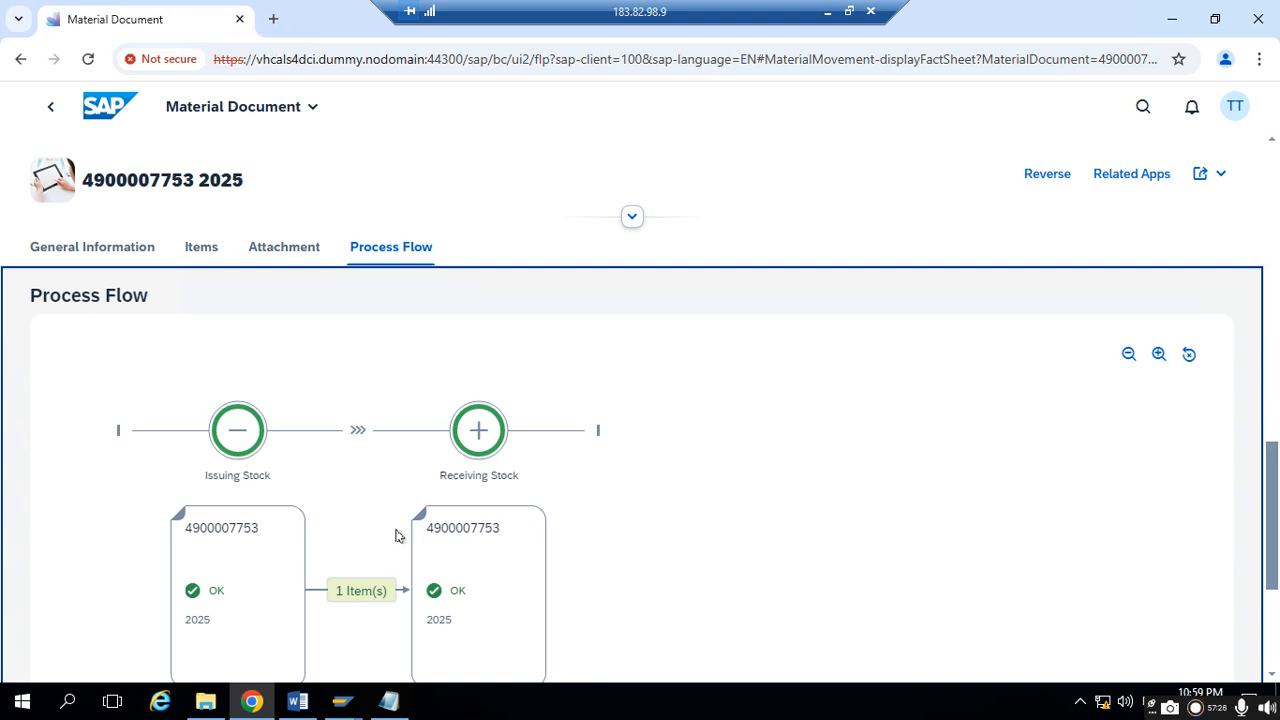
{"action": "scroll", "coordinate": [388, 532], "scroll_direction": "down", "scroll_amount": 1}
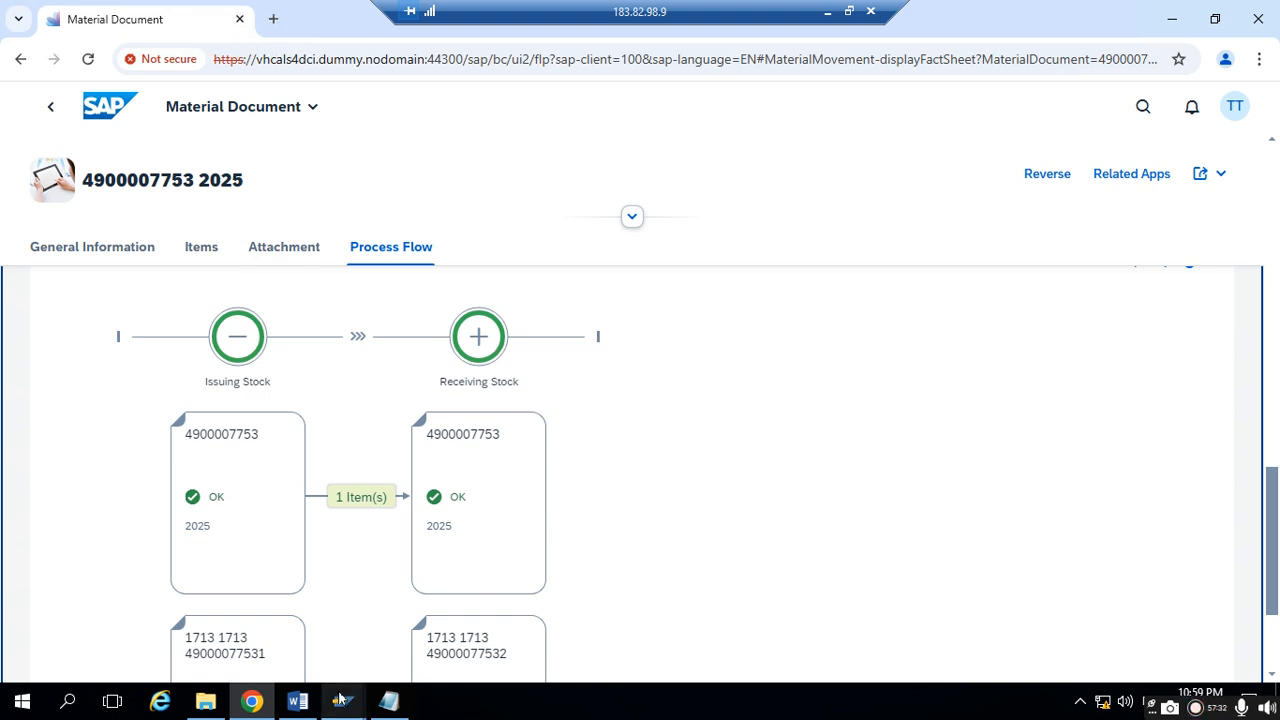
- Switch to Notepad and copy the material document number from the second-step notes
{"action": "mouse_move", "coordinate": [340, 703]}
{"action": "left_click", "coordinate": [389, 701]}
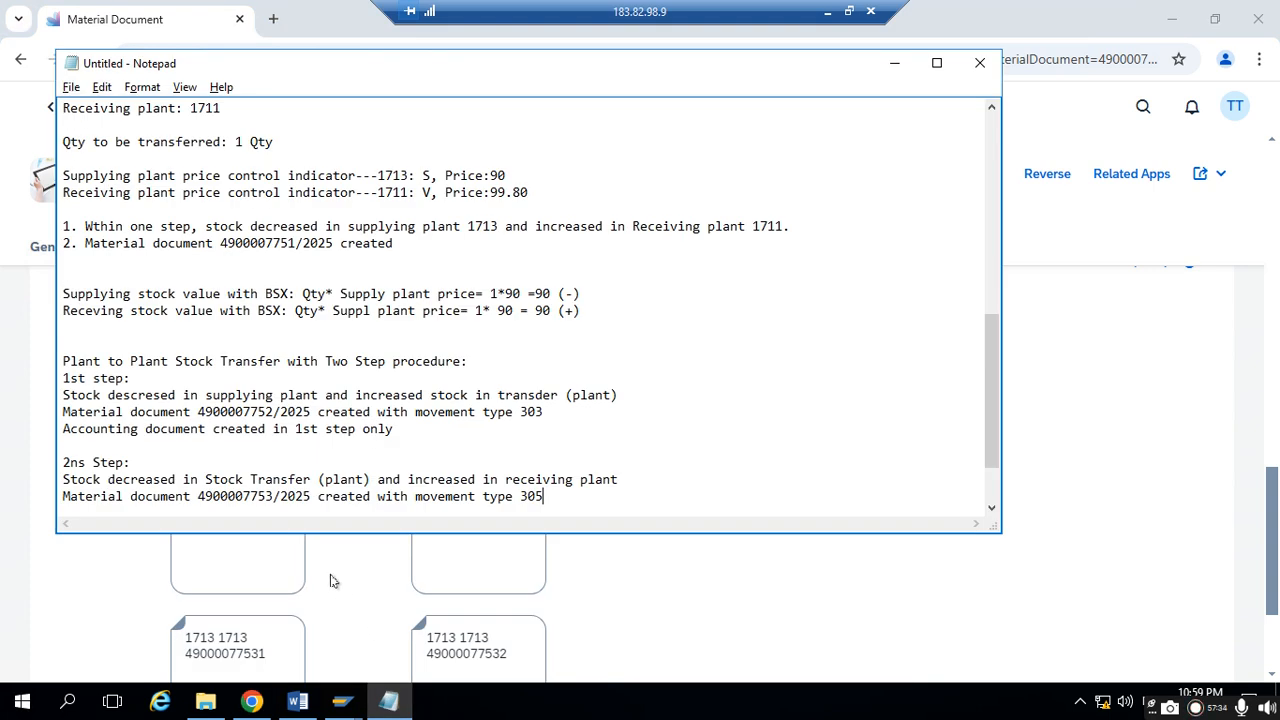
{"action": "left_click_drag", "start_coordinate": [275, 496], "coordinate": [198, 479]}
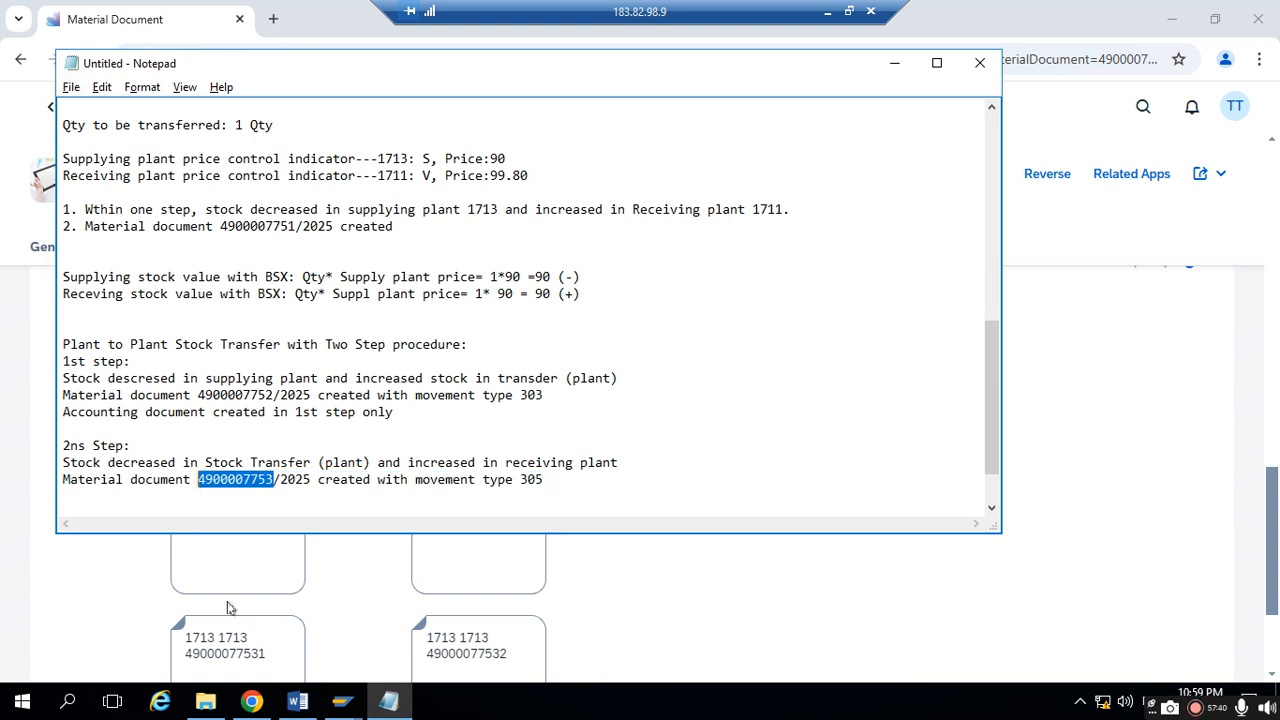
{"action": "left_click", "coordinate": [340, 702]}
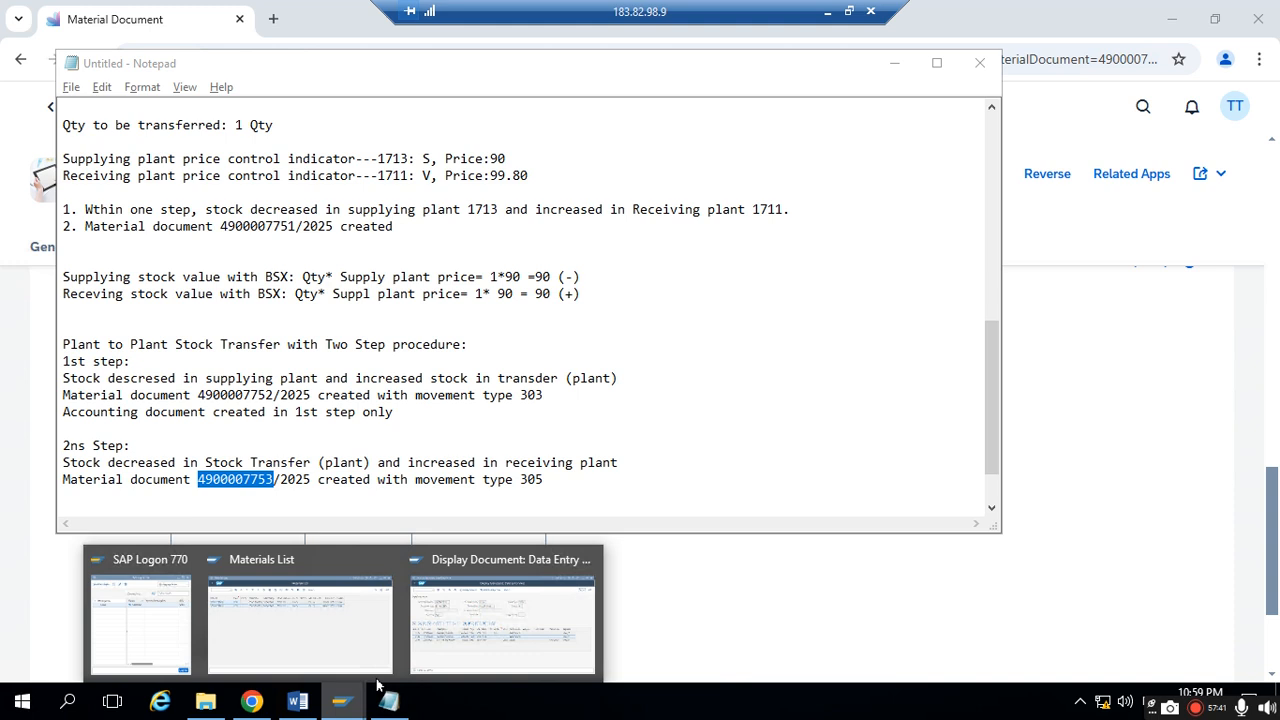
{"action": "left_click", "coordinate": [452, 625]}
{"action": "left_click", "coordinate": [30, 52]}
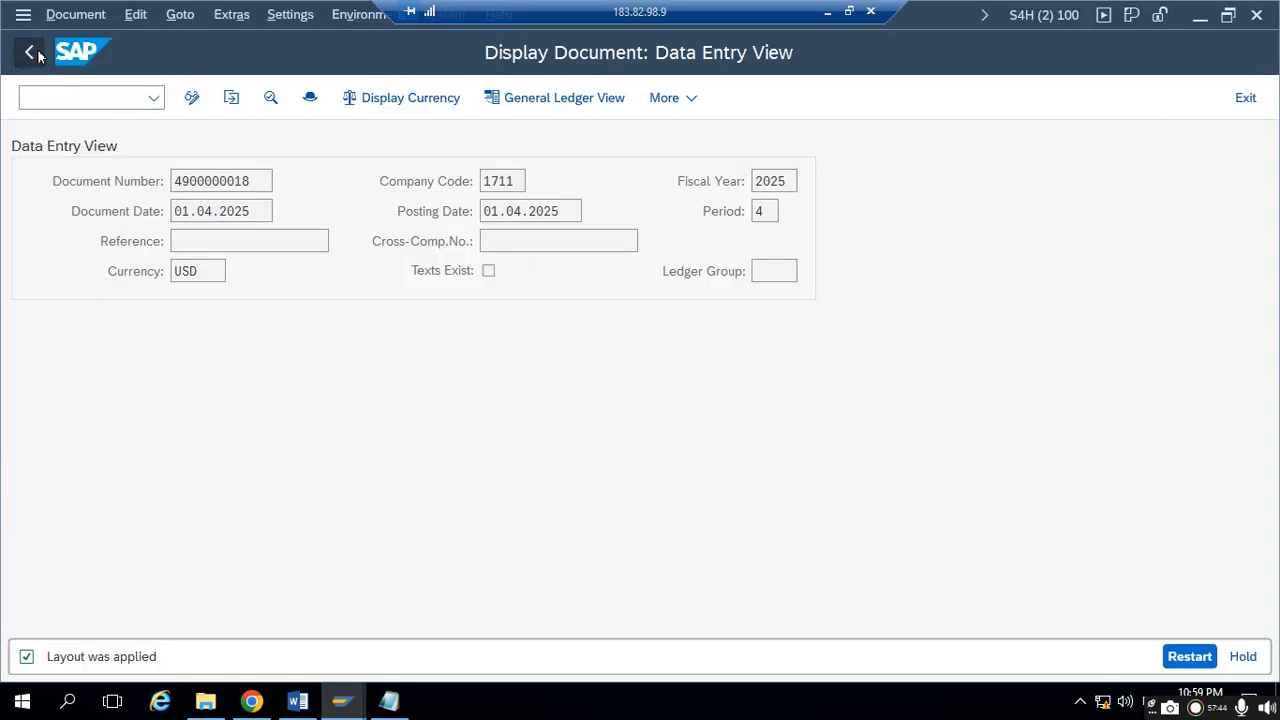
{"action": "left_click", "coordinate": [481, 152]}
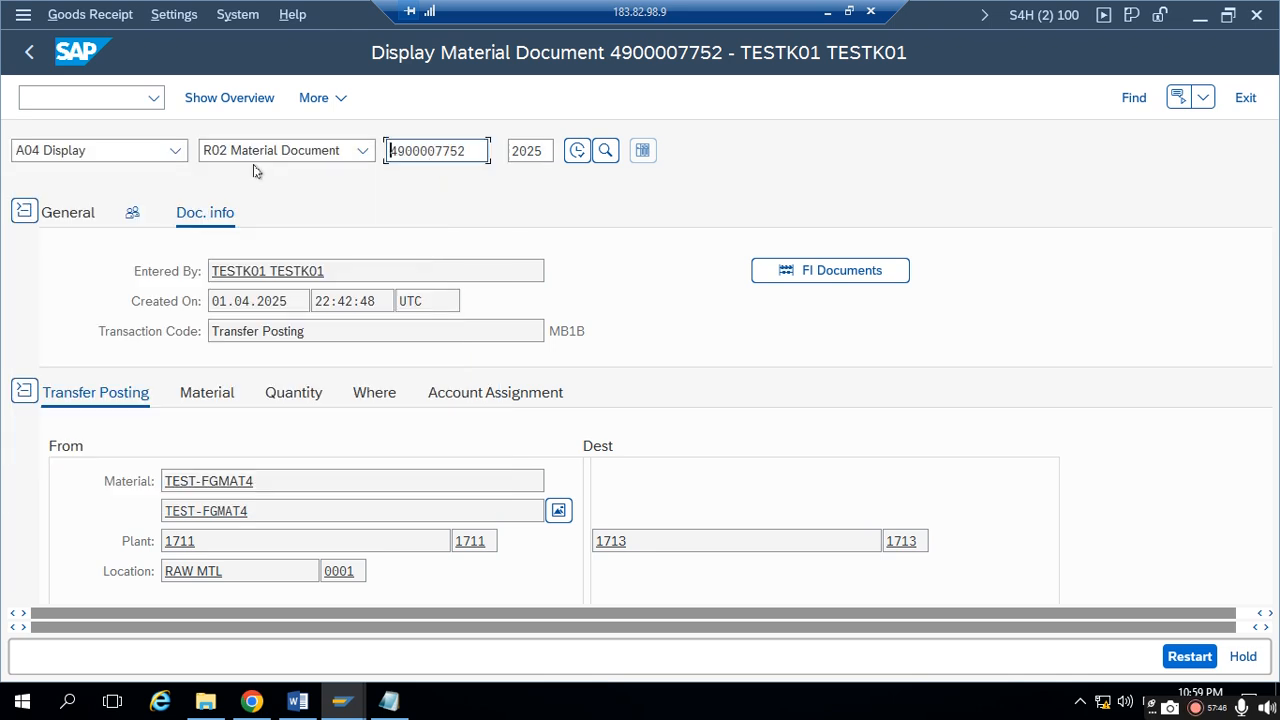
{"action": "left_click_drag", "start_coordinate": [486, 150], "coordinate": [367, 133]}
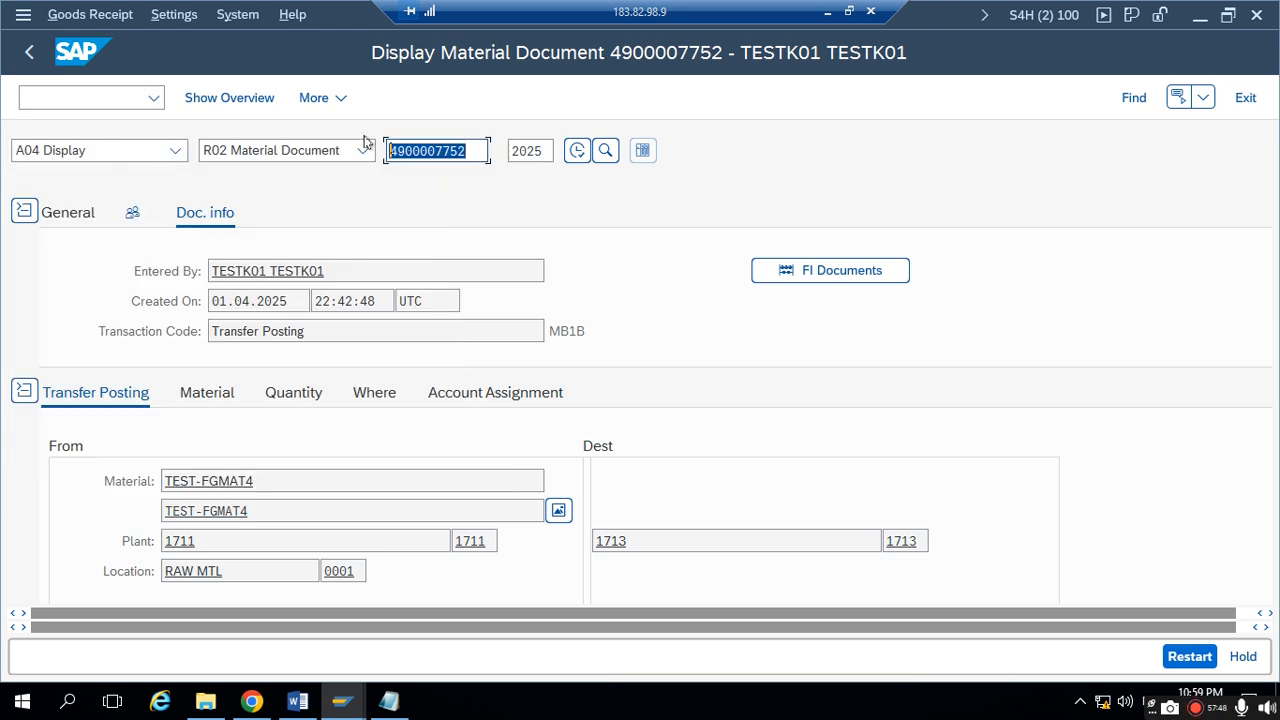
{"action": "type", "text": "4900007753"}
{"action": "key", "text": "Return"}
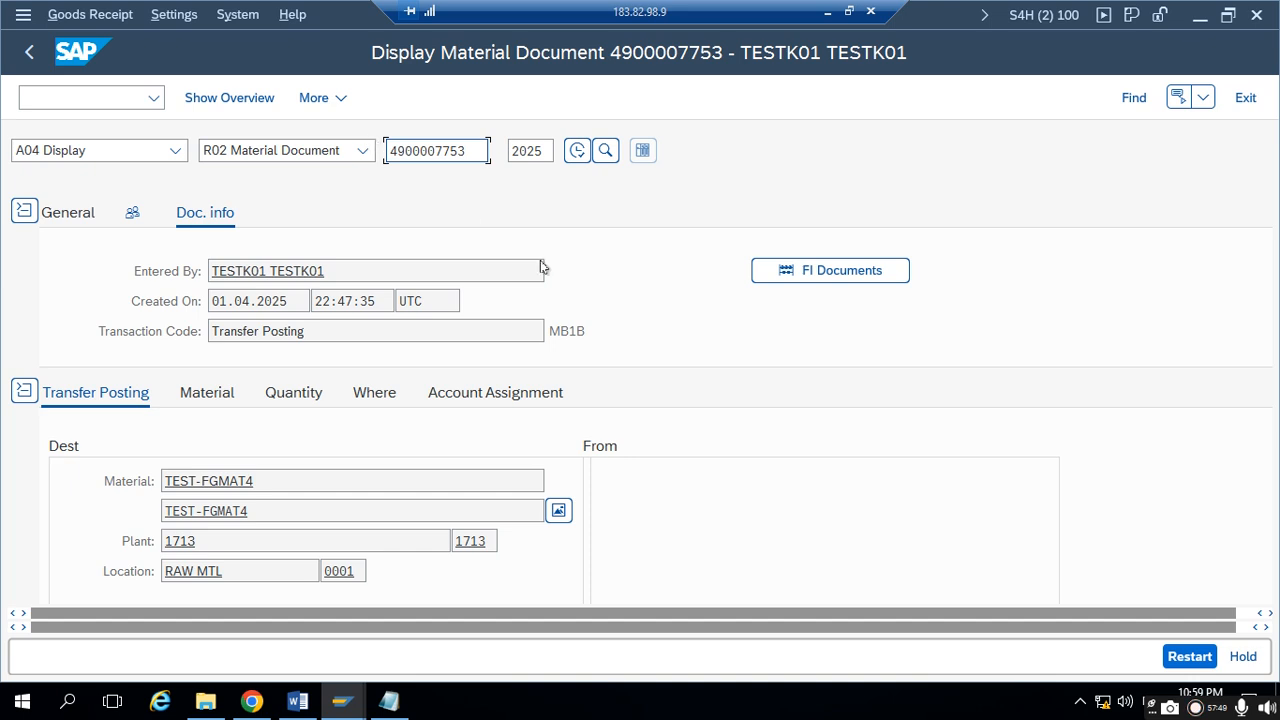
{"action": "left_click", "coordinate": [773, 287]}
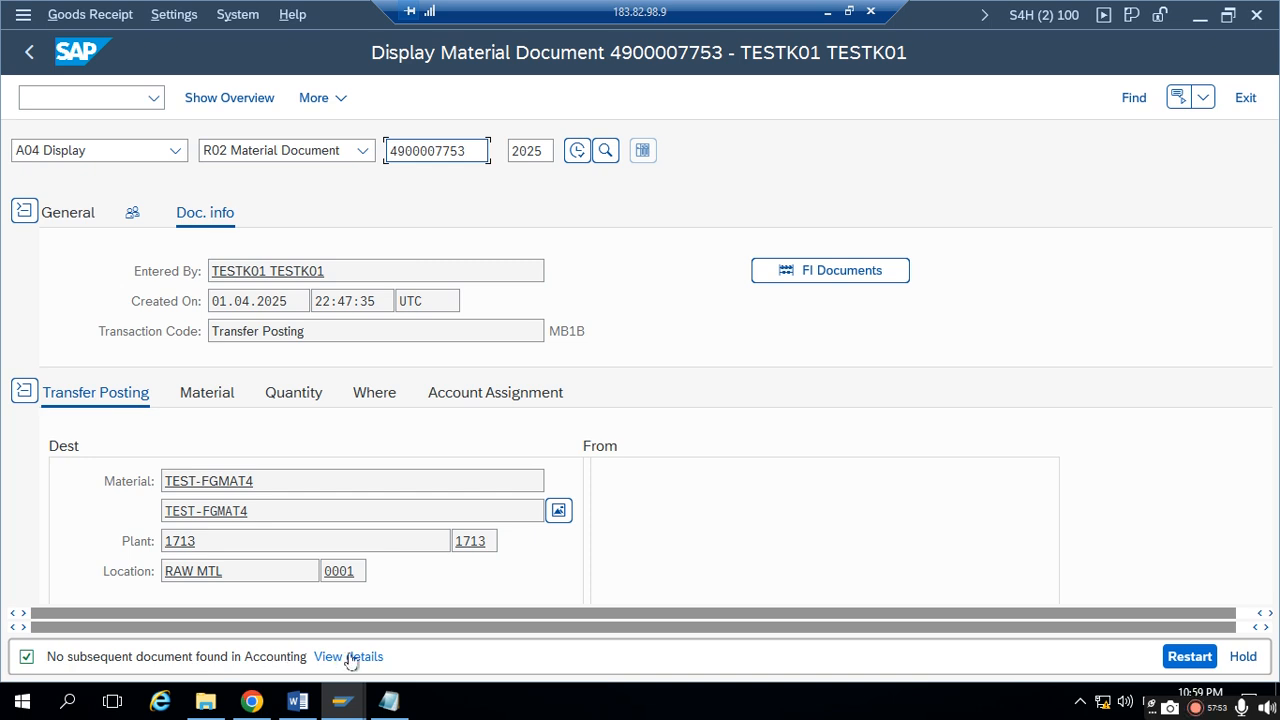
- Switch to Notepad and add "No Accounting document generated" as a new line ending the second-step notes
{"action": "left_click", "coordinate": [389, 701]}
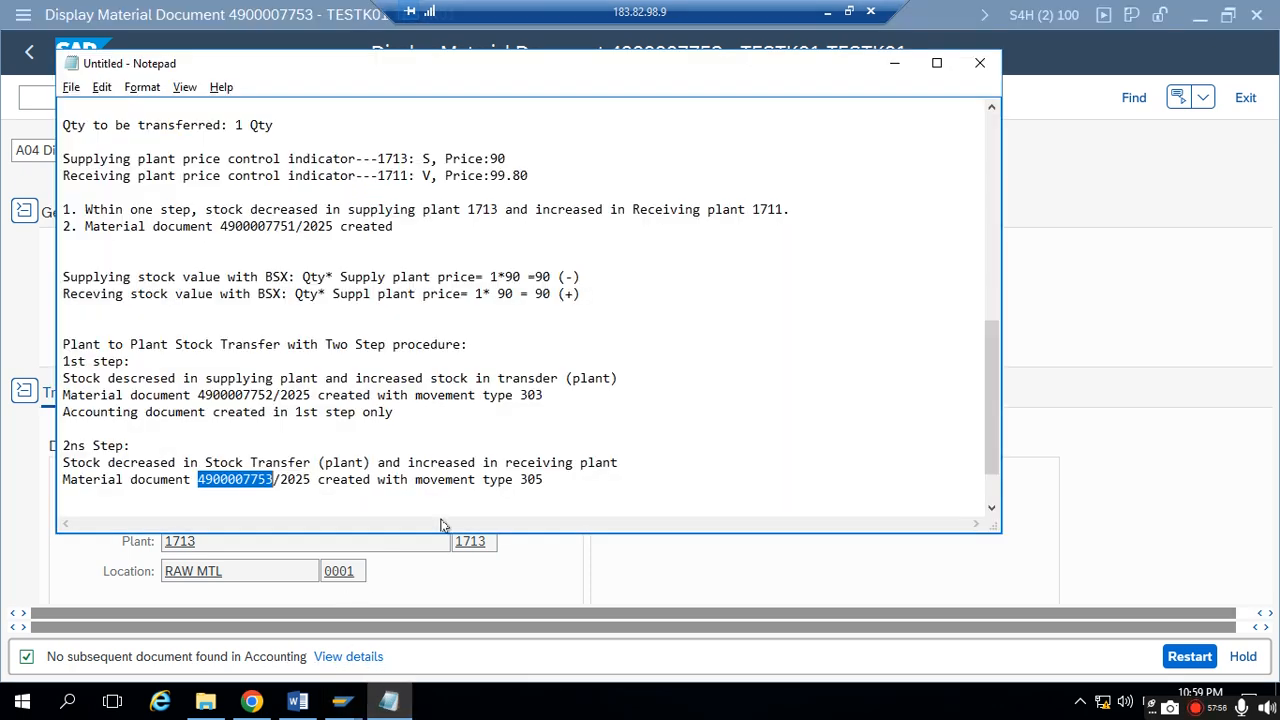
{"action": "left_click", "coordinate": [557, 480]}
{"action": "key", "text": "Return"}
{"action": "type", "text": "No Accoun"}
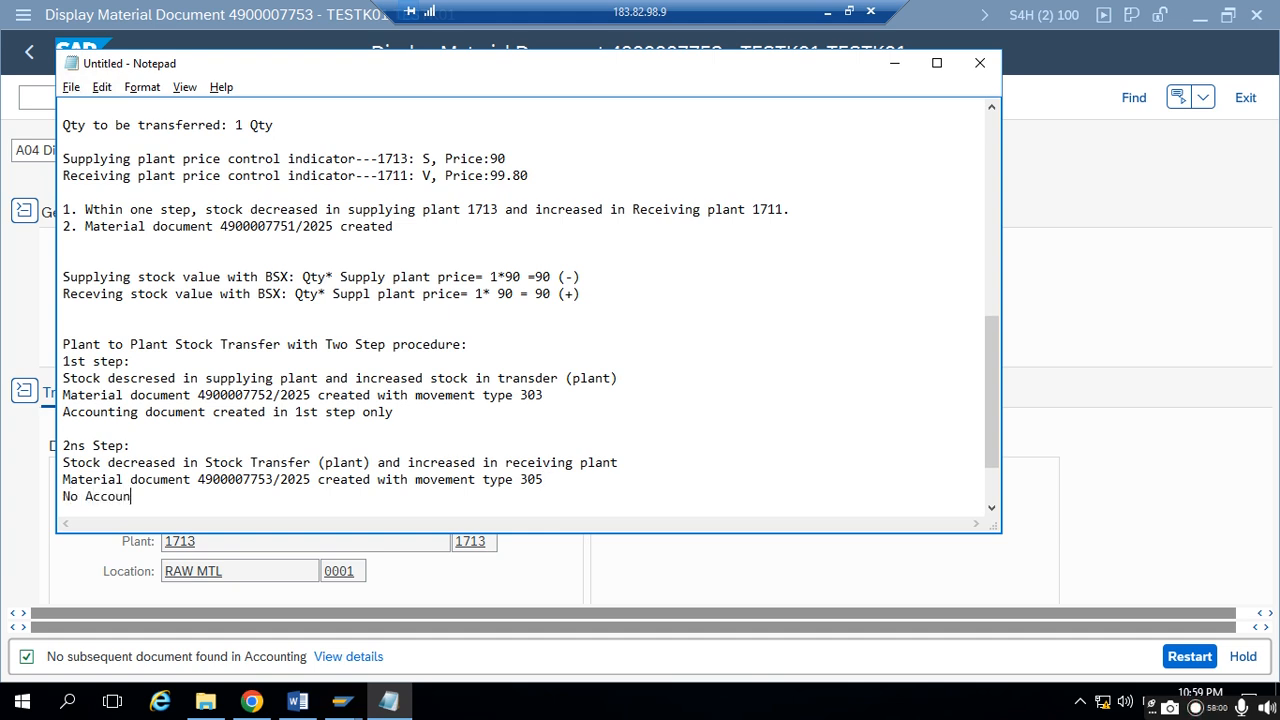
{"action": "type", "text": "ting docu"}
{"action": "key", "text": "BackSpace"}
{"action": "type", "text": "ument"}
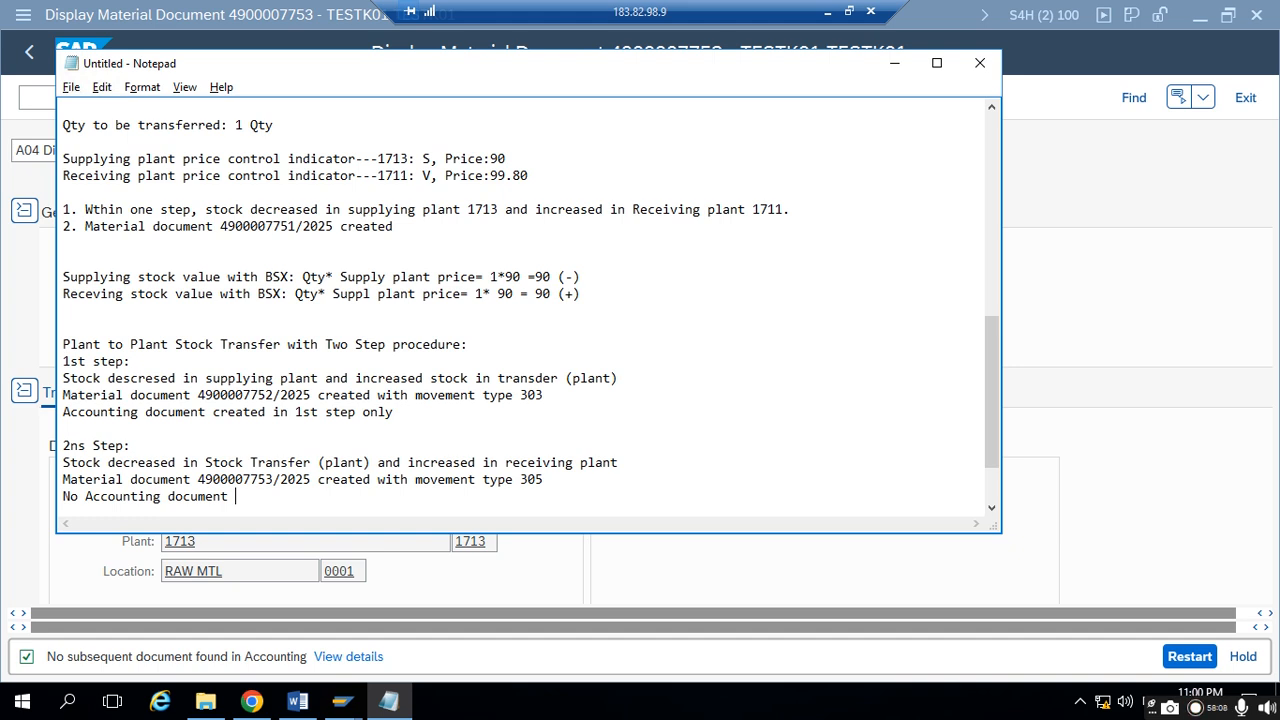
{"action": "type", "text": " generated"}
- Below the notes, leave several blank lines and add "1. Store to Store stock transfer with one step procedure:311 movement type"
{"action": "left_click", "coordinate": [887, 68]}
{"action": "left_click", "coordinate": [389, 502]}
{"action": "key", "text": "Return"}
{"action": "key", "text": "Return"}
{"action": "key", "text": "Return"}
{"action": "key", "text": "Return"}
{"action": "key", "text": "Return"}
{"action": "key", "text": "Return"}
{"action": "key", "text": "Return"}
{"action": "key", "text": "Return"}
{"action": "key", "text": "Return"}
{"action": "key", "text": "Return"}
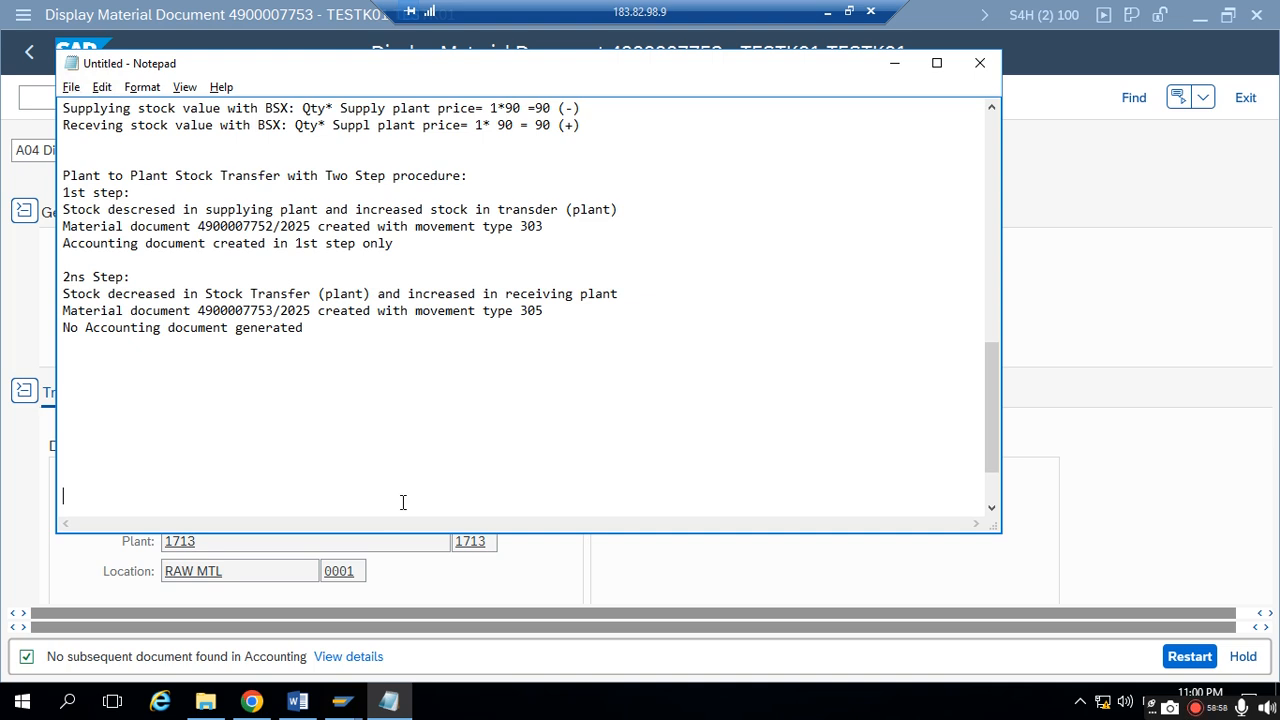
{"action": "type", "text": "1. Stoc"}
{"action": "key", "text": "BackSpace"}
{"action": "type", "text": "re to So"}
{"action": "key", "text": "BackSpace"}
{"action": "type", "text": "tore stoc"}
{"action": "key", "text": "BackSpace"}
{"action": "type", "text": "k "}
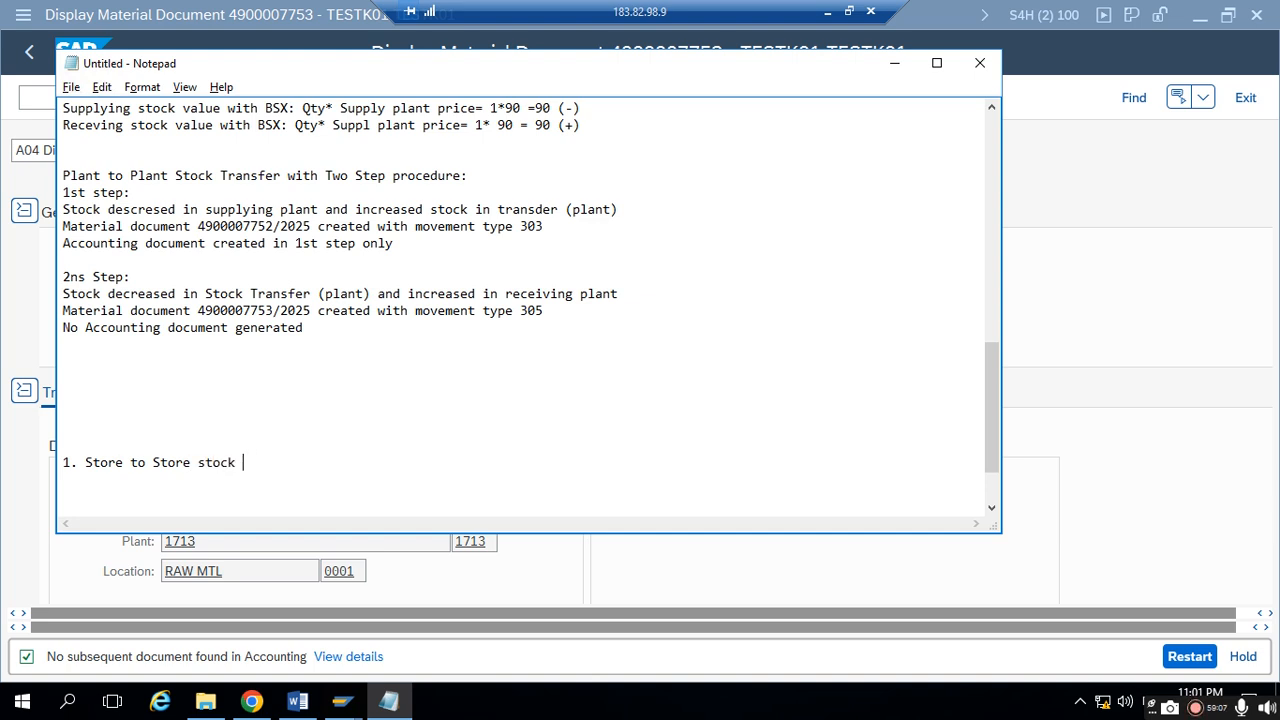
{"action": "type", "text": "transfer with on"}
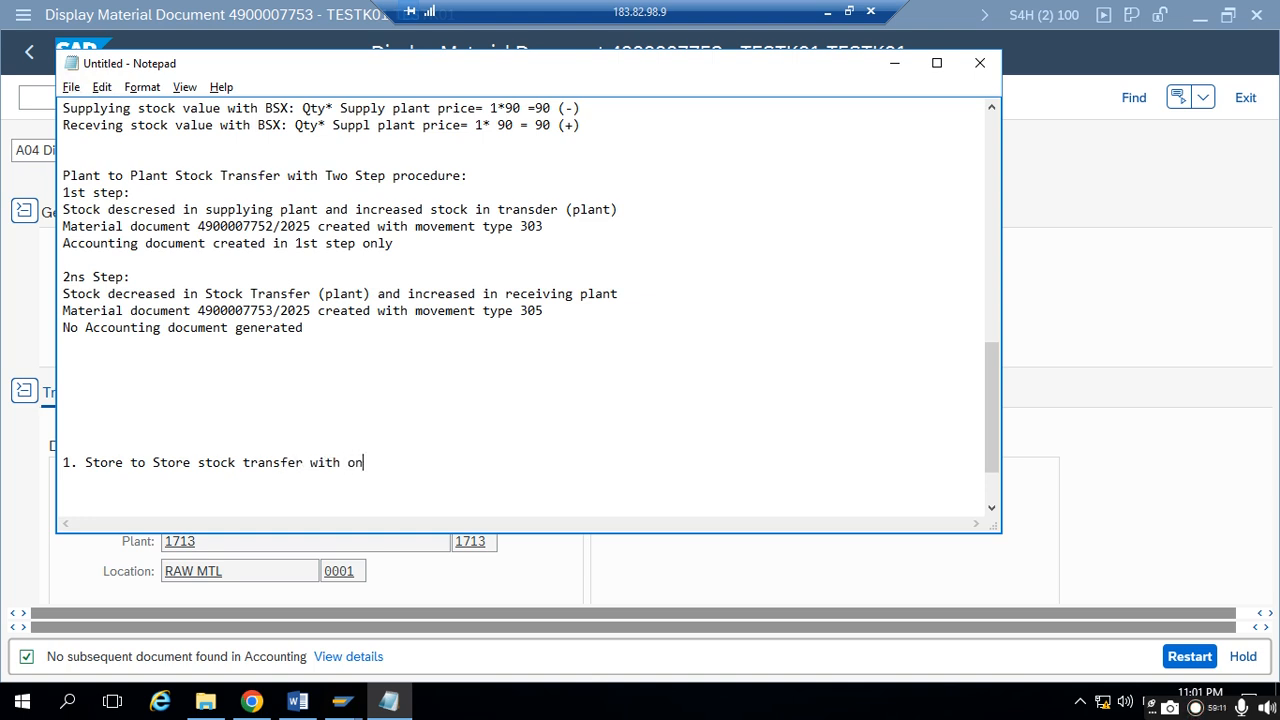
{"action": "type", "text": "e step procedure"}
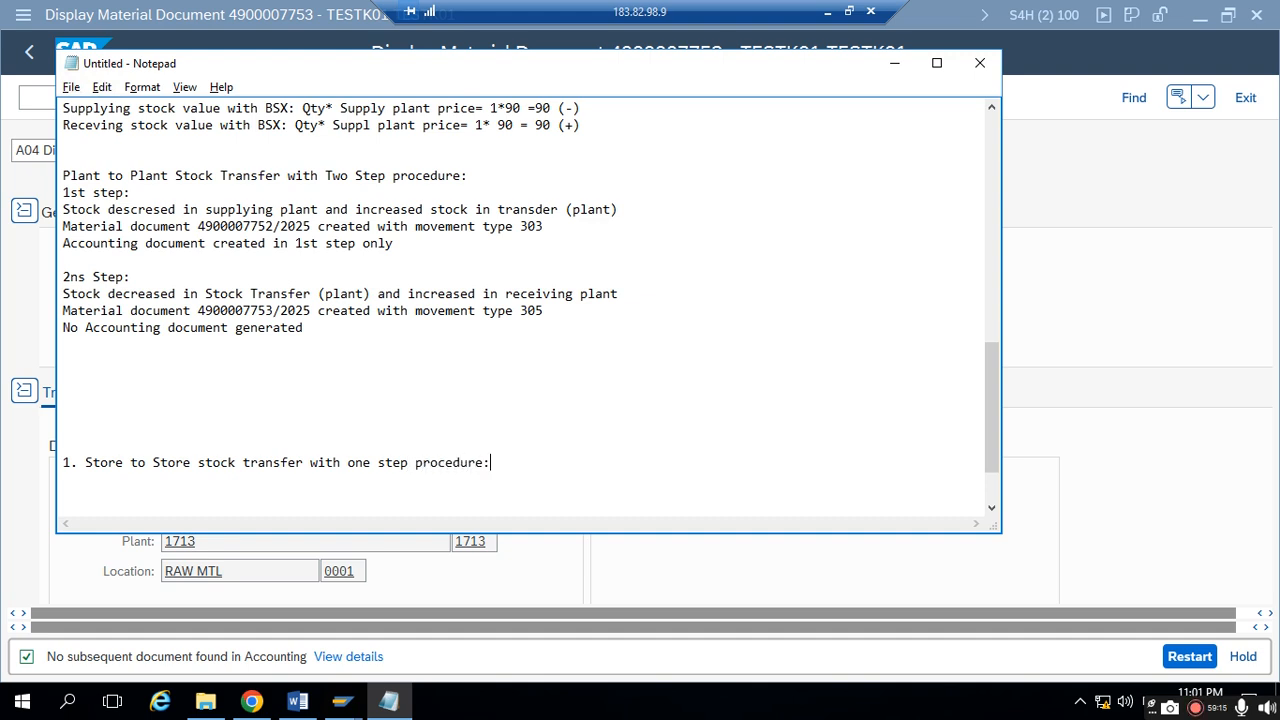
{"action": "type", "text": ":311 movement type"}
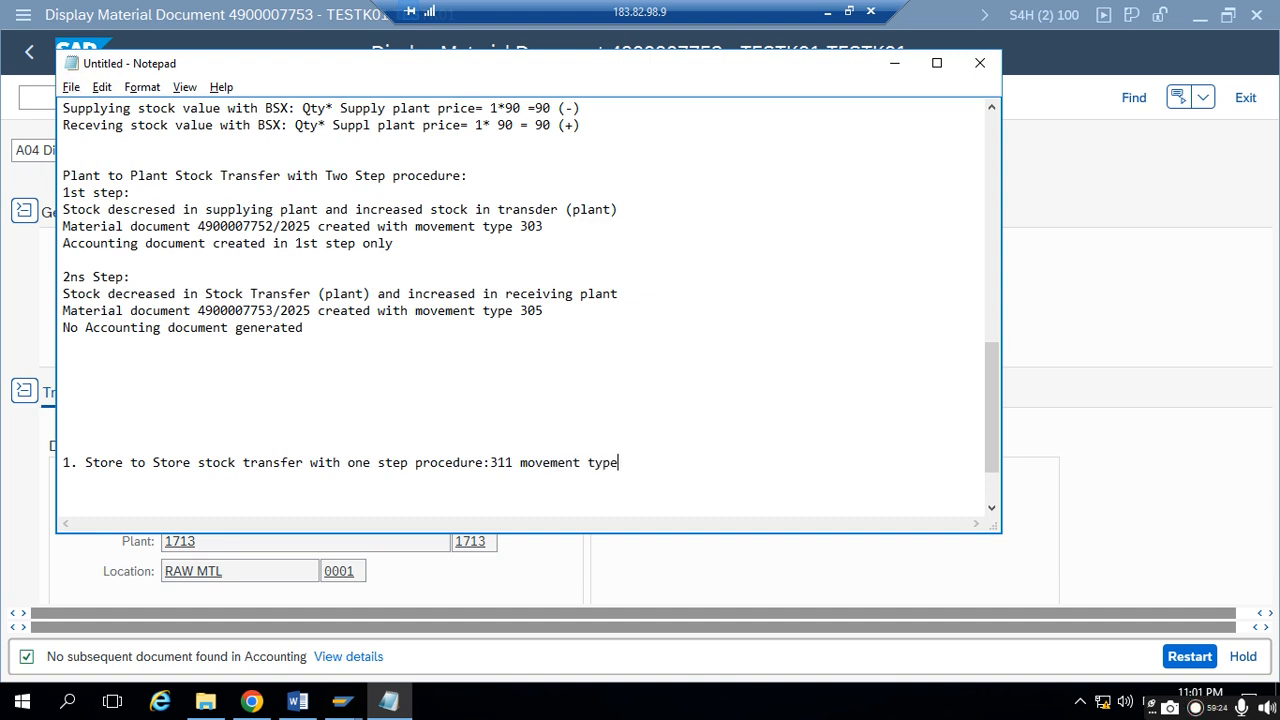
- Add the summary line "2. Store to Store stock transfer with two step procedure: 313 and 315 movement type"
{"action": "key", "text": "Return"}
{"action": "type", "text": "2. Store to Store s"}
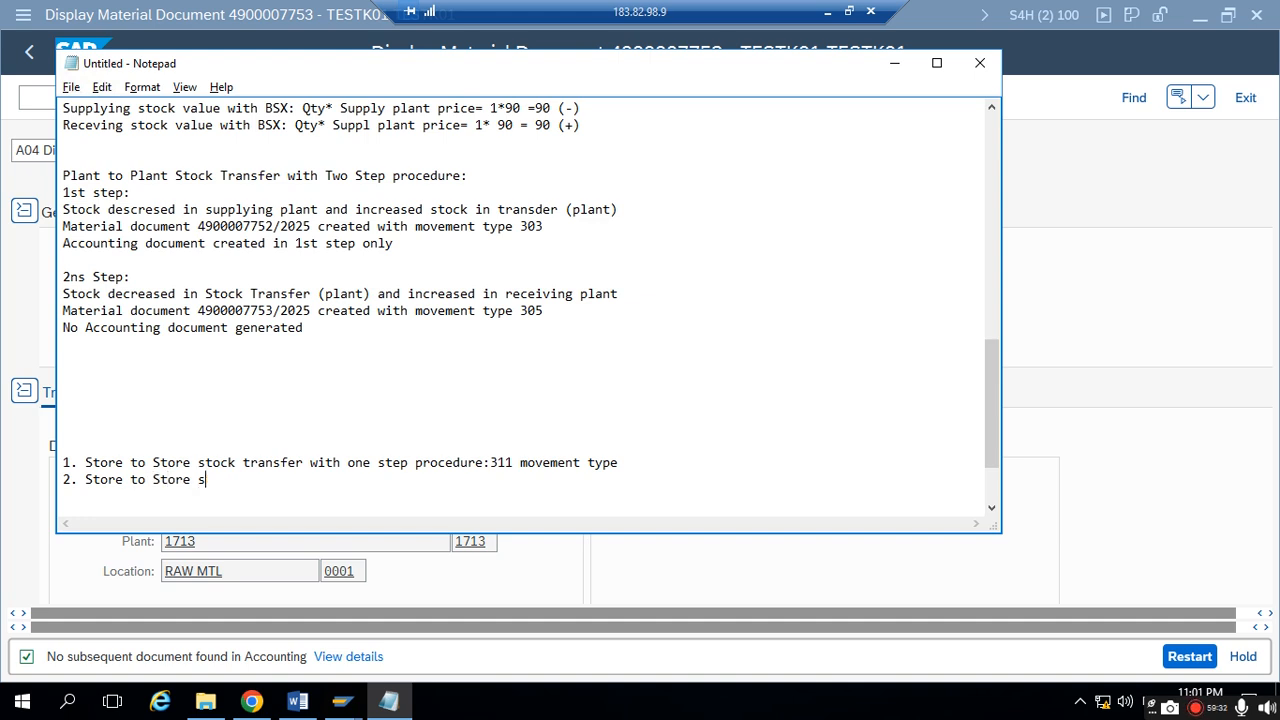
{"action": "type", "text": "tock transfer wi"}
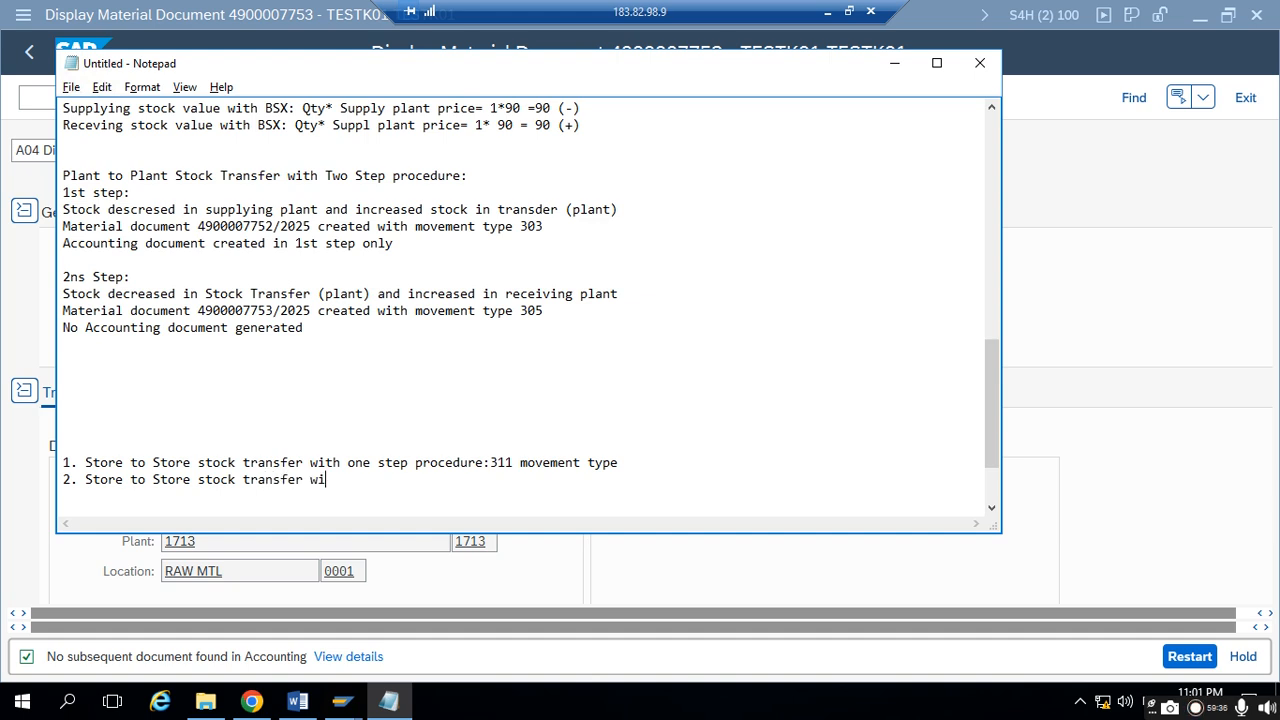
{"action": "type", "text": "th two step proce"}
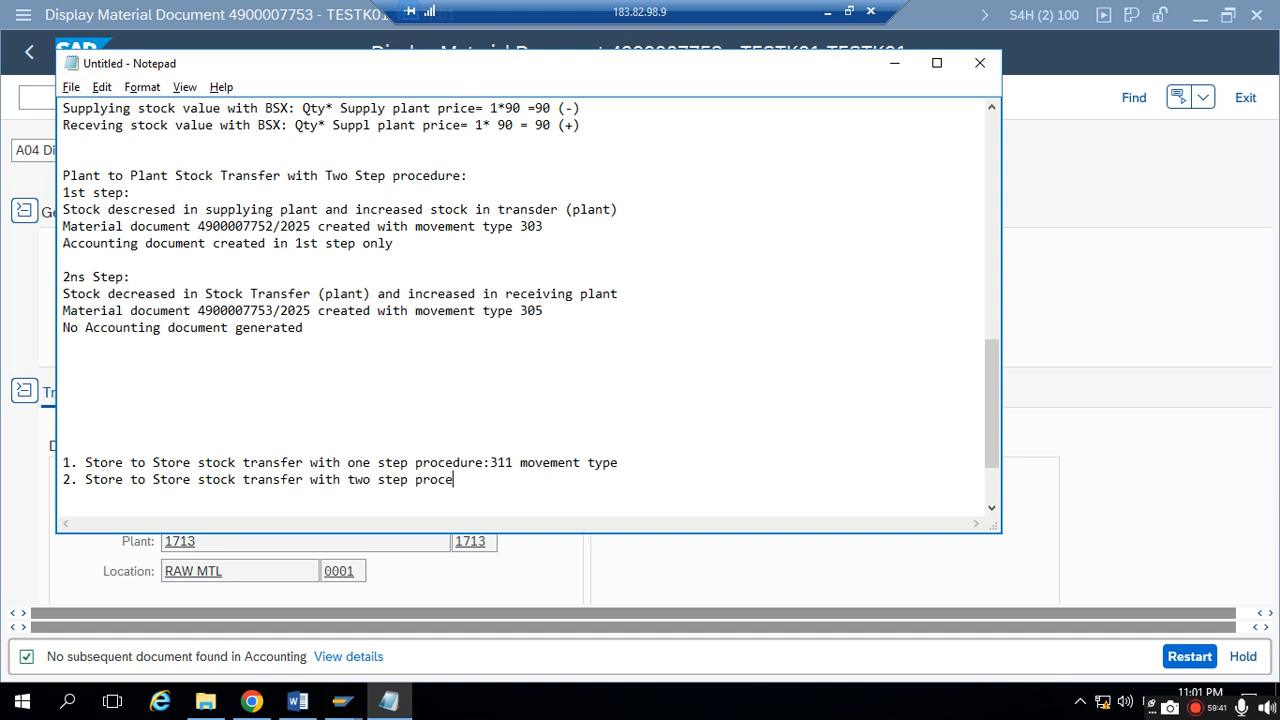
{"action": "type", "text": "dure: 313 and 315 movement type"}
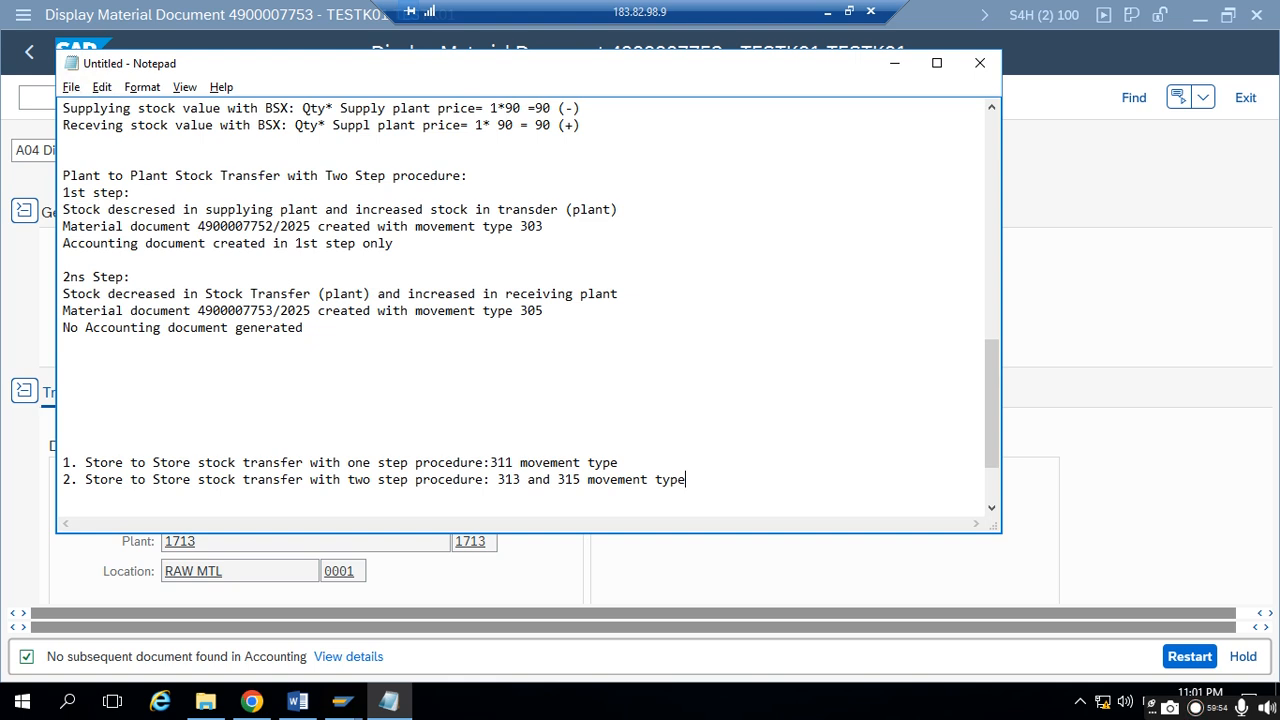
- After a blank line, add "3. Plant to plant stock with one step procedure: 301 movement type"
{"action": "key", "text": "Return"}
{"action": "key", "text": "Return"}
{"action": "type", "text": "3. Plant to plant stock with one step procedure: 301 movement type"}
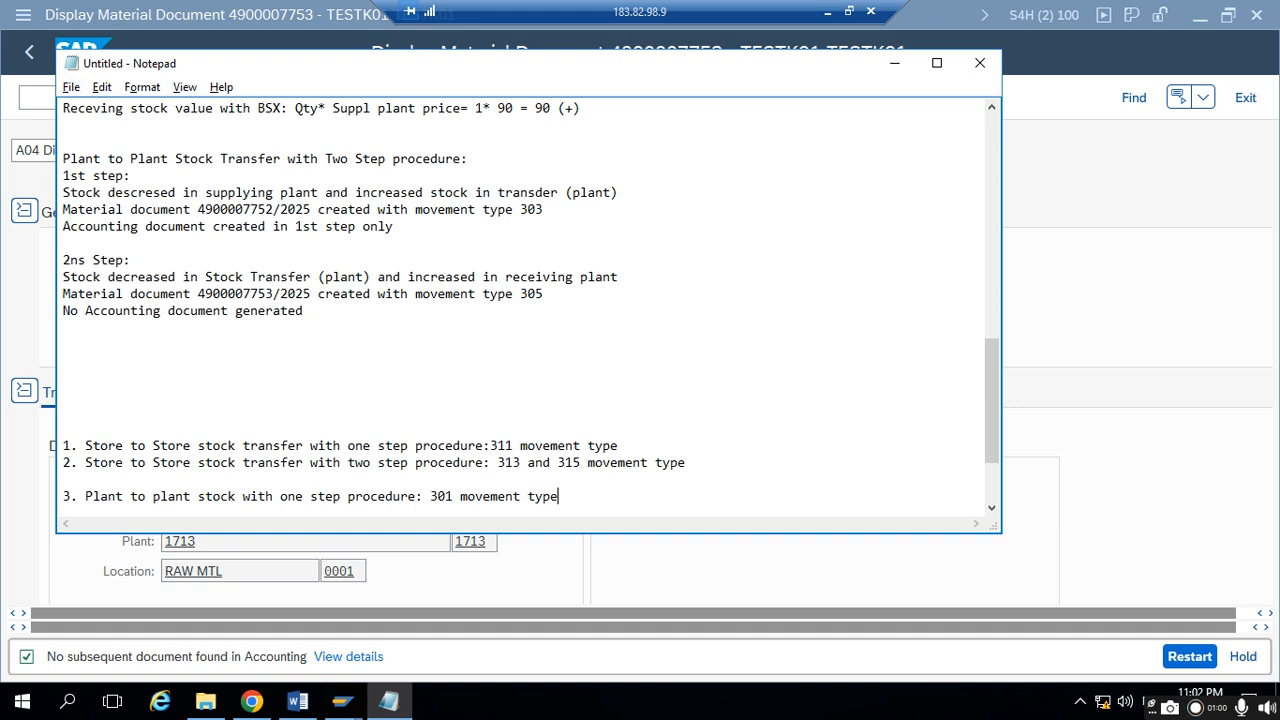
- Start item 4 with "Plant to plant stock" and insert the word "transfer" after "stock" in item 3
{"action": "key", "text": "Return"}
{"action": "type", "text": "4. "}
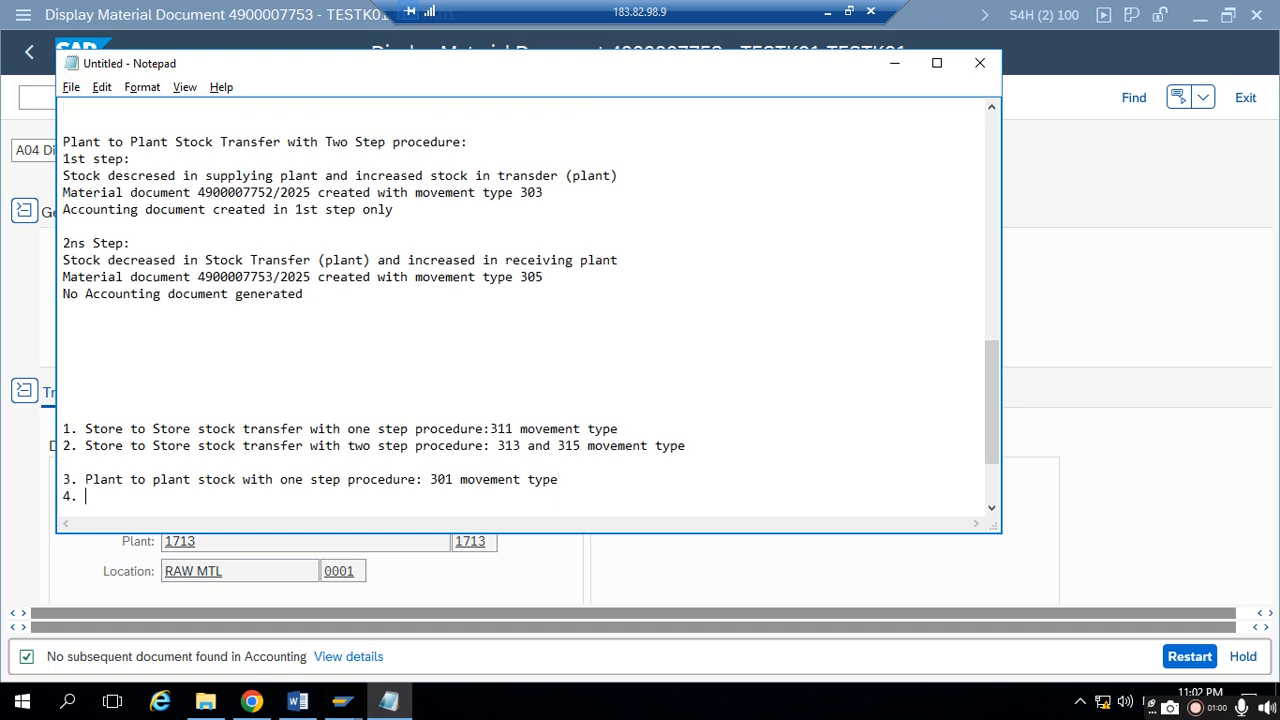
{"action": "type", "text": "Plant to plant stock"}
{"action": "left_click", "coordinate": [243, 479]}
{"action": "type", "text": "transfer"}
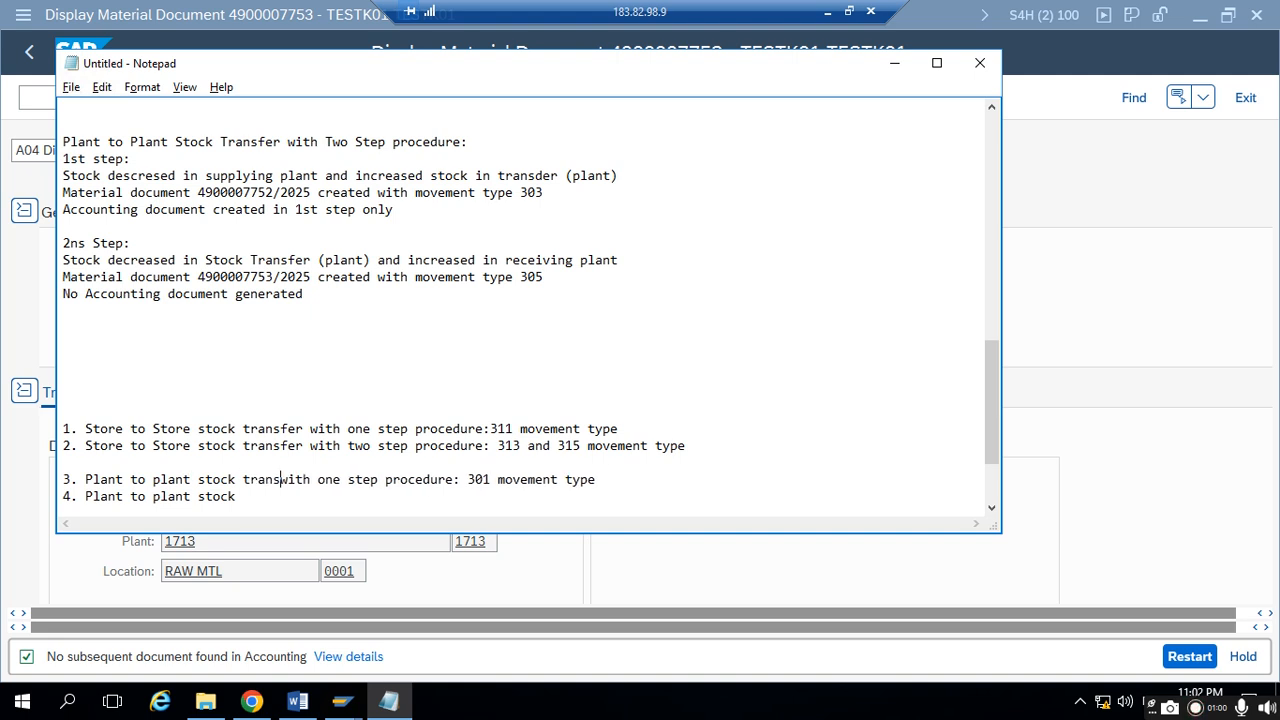
{"action": "type", "text": " transfer with two s"}
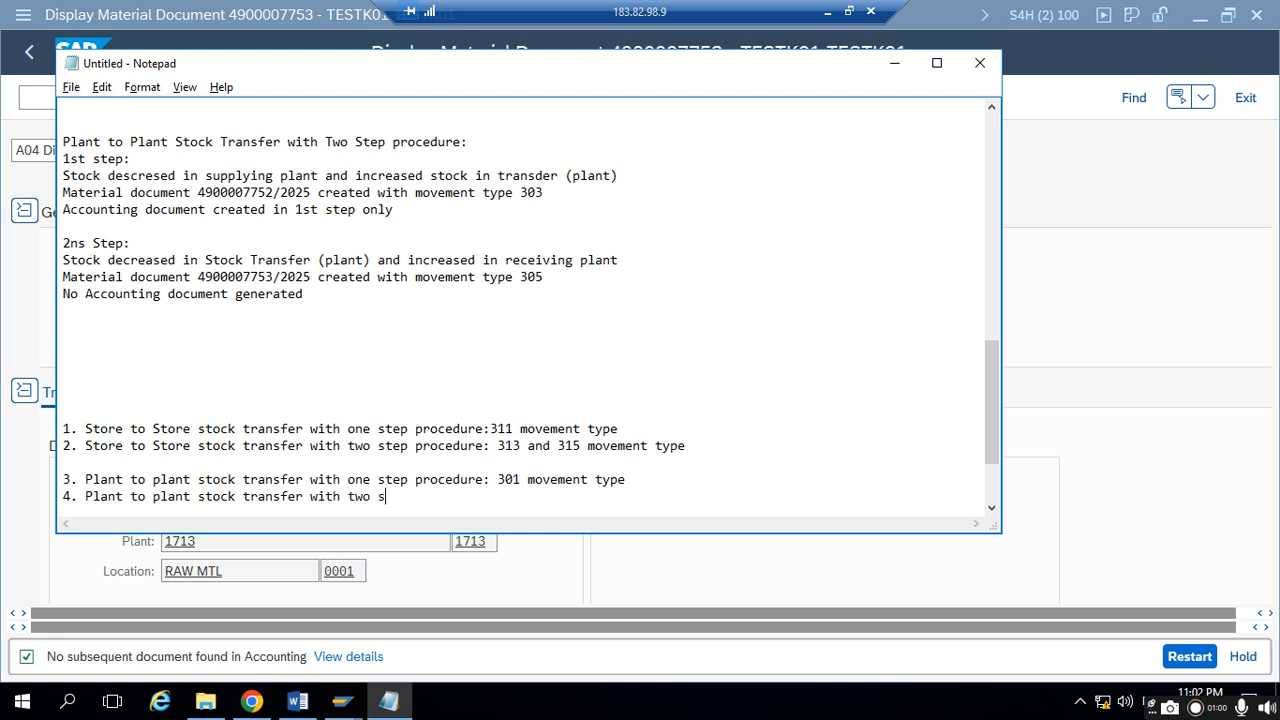
- Complete item 4 with "transfer with two step procedure: 303 and 305 movement type"
{"action": "type", "text": "tep procedure: 303"}
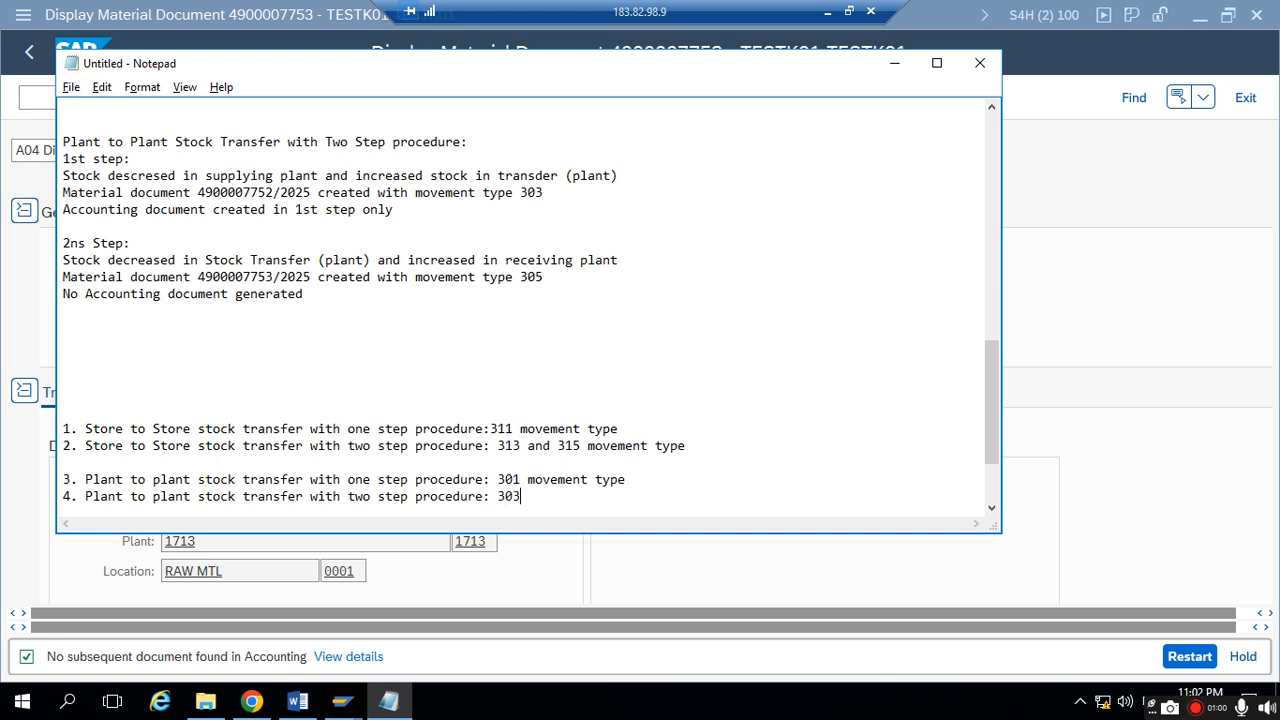
{"action": "type", "text": " and 305  movement t"}
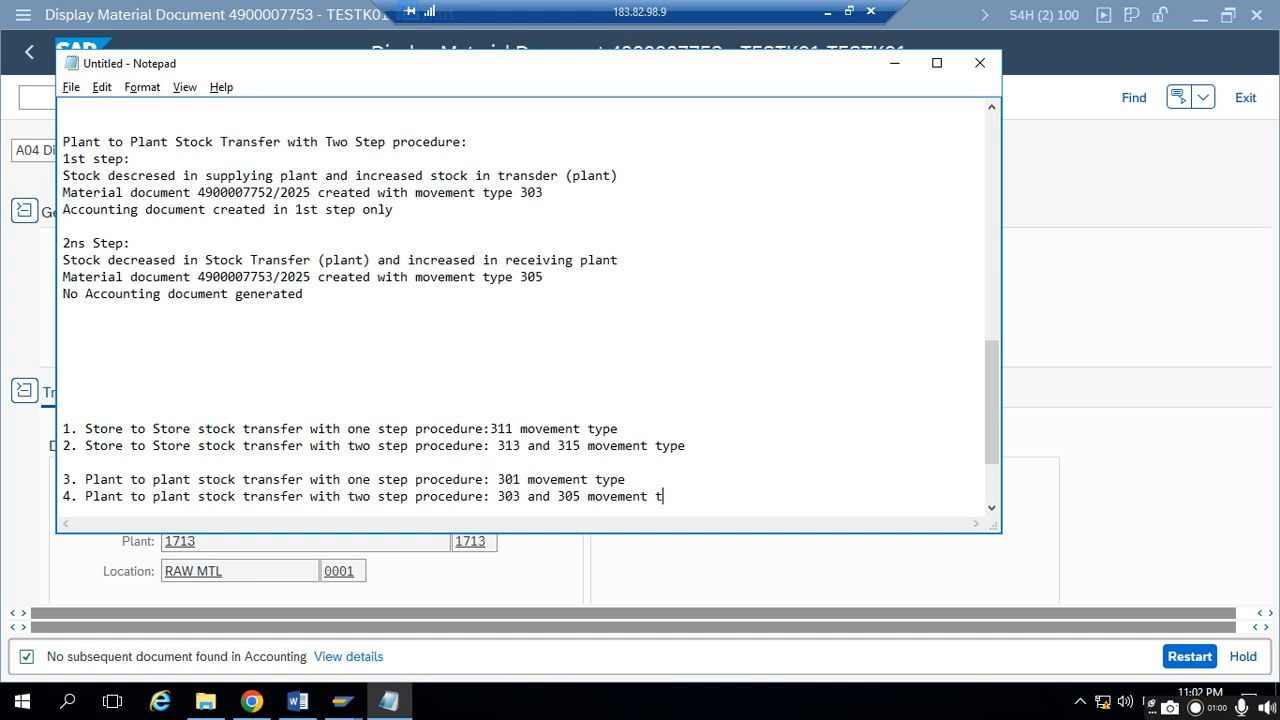
{"action": "type", "text": "ype"}
- Add the heading "Within plant" directly above the two store-to-store items
{"action": "left_click_drag", "start_coordinate": [680, 444], "coordinate": [279, 412]}
{"action": "left_click", "coordinate": [278, 408]}
{"action": "type", "text": "With"}
{"action": "key", "text": "BackSpace"}
{"action": "type", "text": "i"}
{"action": "key", "text": "BackSpace"}
{"action": "type", "text": "n plant"}
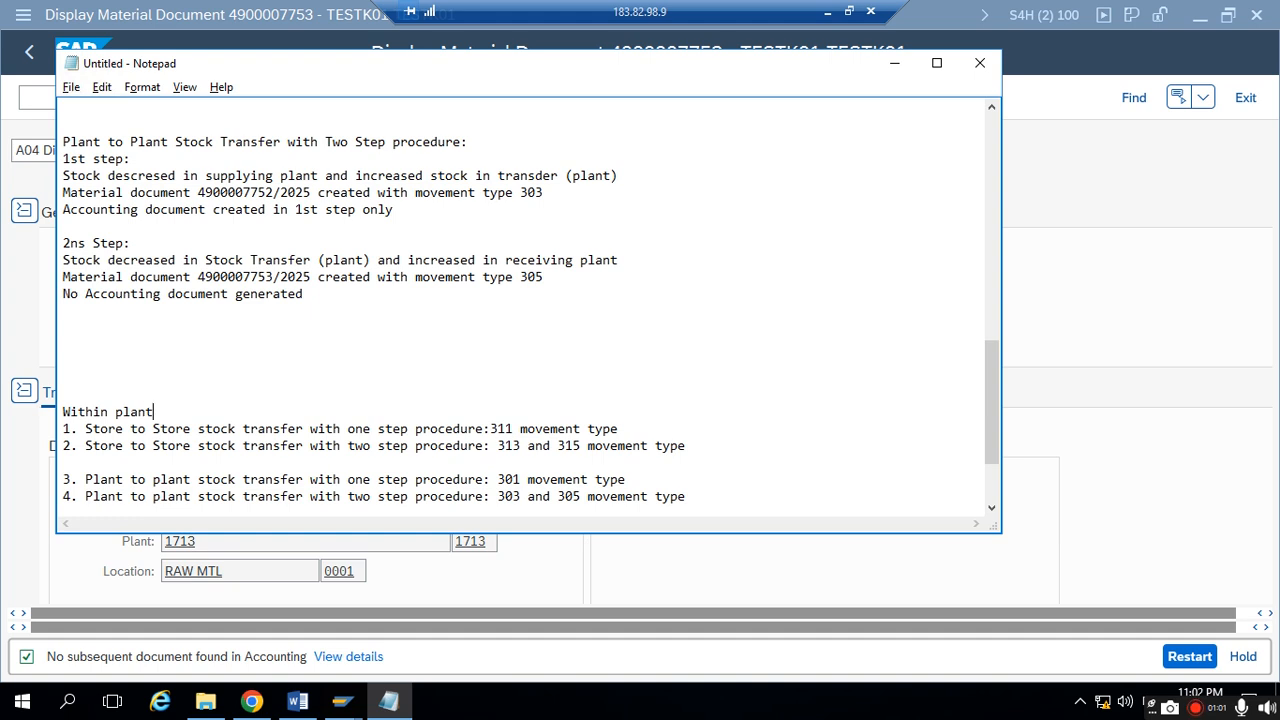
- Insert the heading "Cross plant (Within same company code)" directly above the plant-to-plant items
{"action": "key", "text": "Return"}
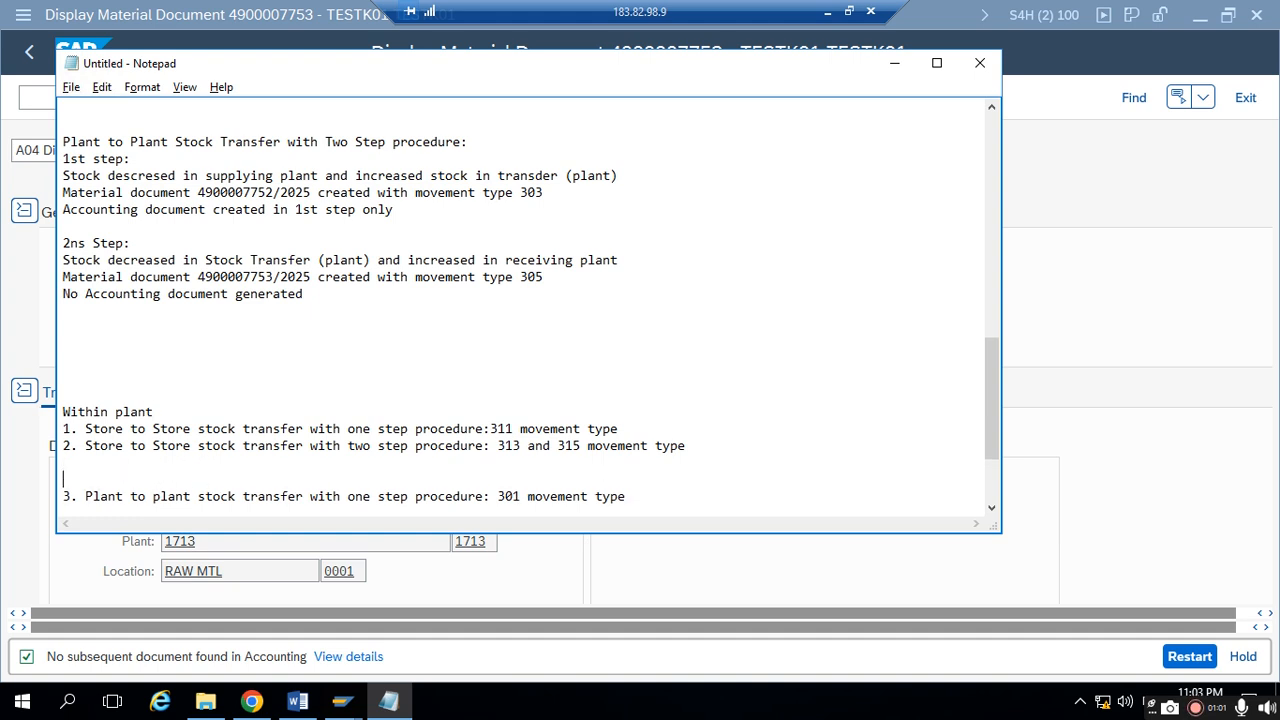
{"action": "type", "text": "With"}
{"action": "key", "text": "BackSpace"}
{"action": "key", "text": "BackSpace"}
{"action": "key", "text": "BackSpace"}
{"action": "key", "text": "BackSpace"}
{"action": "key", "text": "BackSpace"}
{"action": "type", "text": "Coss pla"}
{"action": "key", "text": "BackSpace"}
{"action": "key", "text": "BackSpace"}
{"action": "key", "text": "BackSpace"}
{"action": "key", "text": "BackSpace"}
{"action": "key", "text": "BackSpace"}
{"action": "key", "text": "BackSpace"}
{"action": "key", "text": "BackSpace"}
{"action": "type", "text": "ross plant (With"}
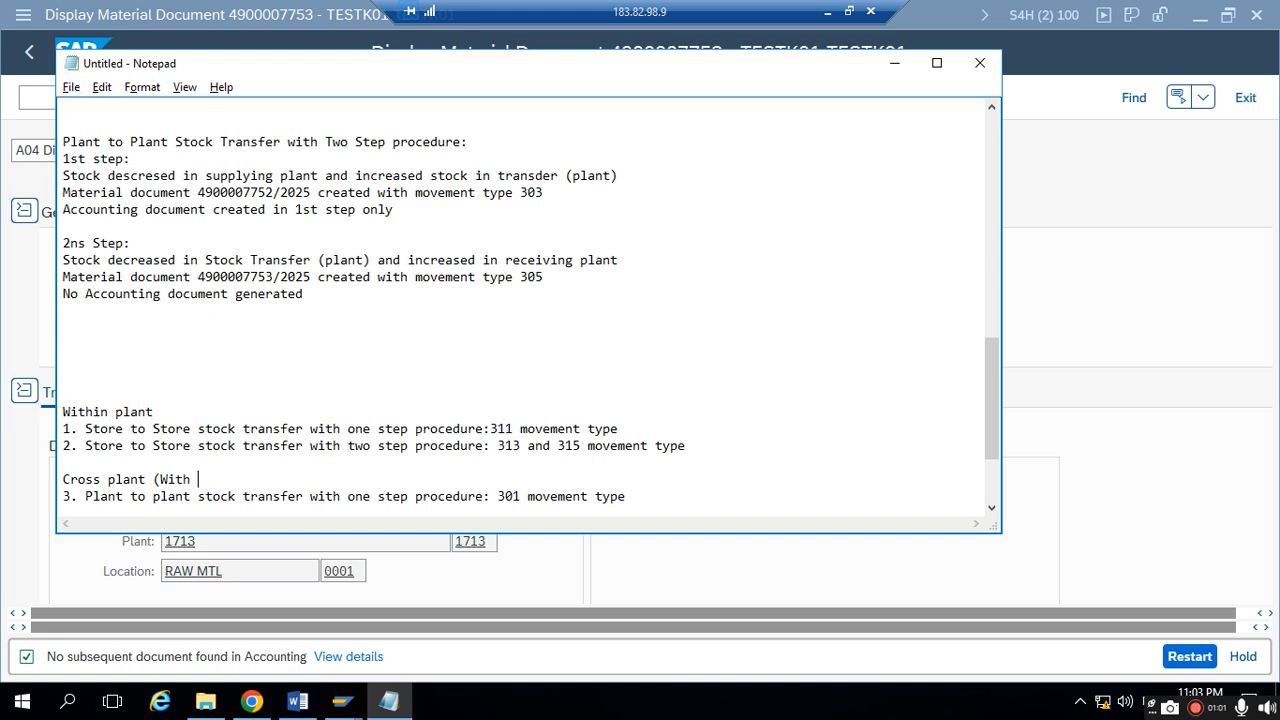
{"action": "key", "text": "BackSpace"}
{"action": "type", "text": "in same compant "}
{"action": "type", "text": "code"}
{"action": "key", "text": "BackSpace"}
{"action": "key", "text": "BackSpace"}
{"action": "key", "text": "BackSpace"}
{"action": "key", "text": "BackSpace"}
{"action": "key", "text": "BackSpace"}
{"action": "key", "text": "BackSpace"}
{"action": "type", "text": "y cod"}
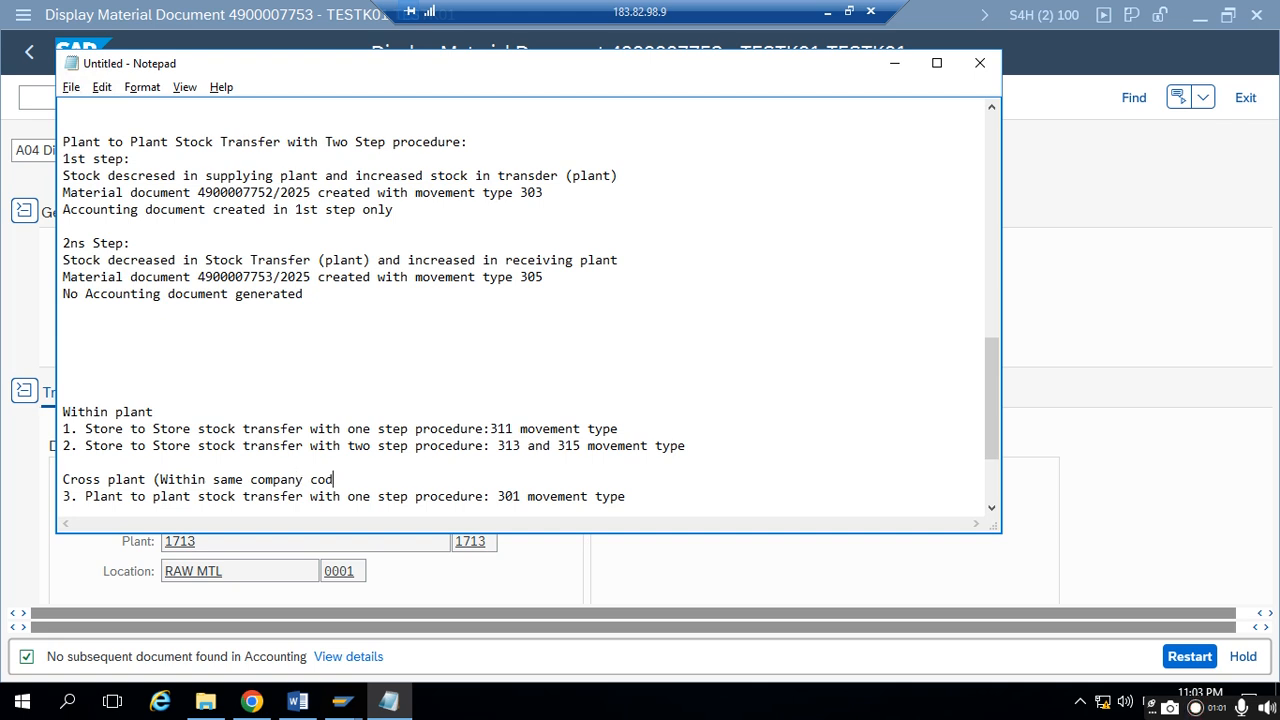
{"action": "type", "text": "e)"}
{"action": "left_click", "coordinate": [114, 393]}
{"action": "type", "text": "Sto"}
{"action": "key", "text": "BackSpace"}
{"action": "key", "text": "BackSpace"}
{"action": "key", "text": "BackSpace"}
- Switch to Chrome and go back from the material document to the Transfer Stock - Cross-Plant app
{"action": "left_click", "coordinate": [252, 701]}
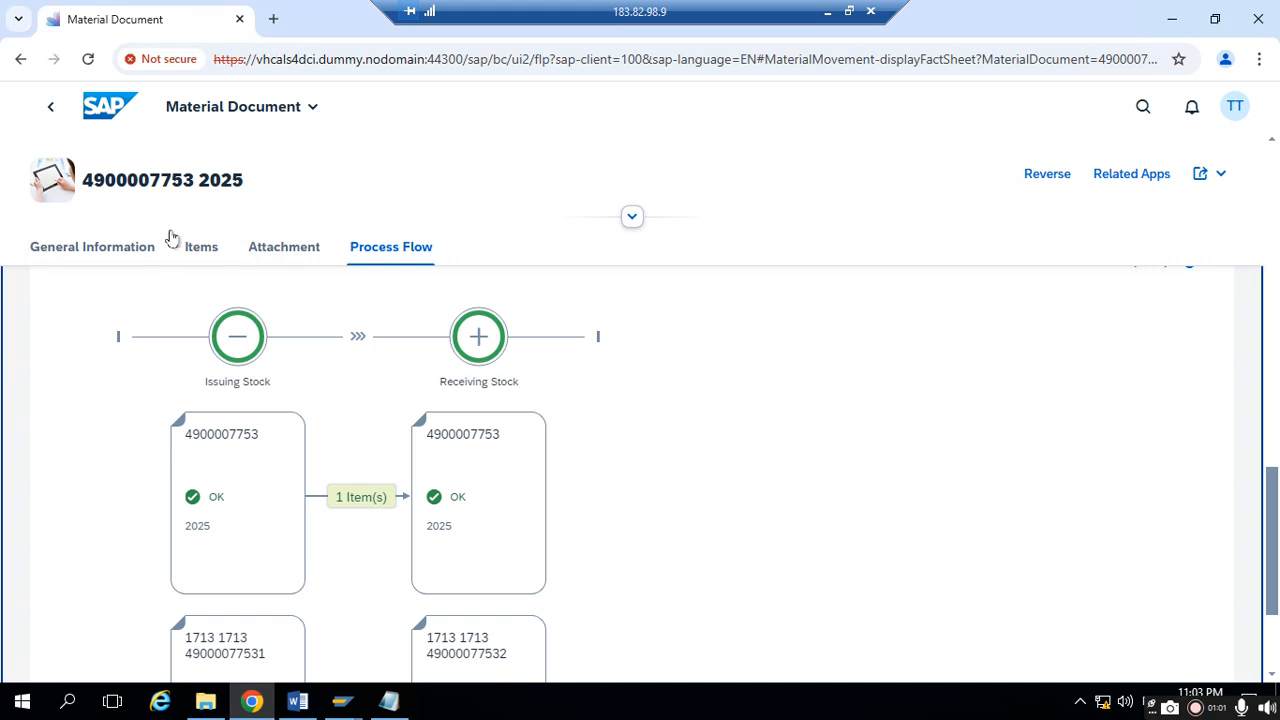
{"action": "left_click", "coordinate": [50, 110]}
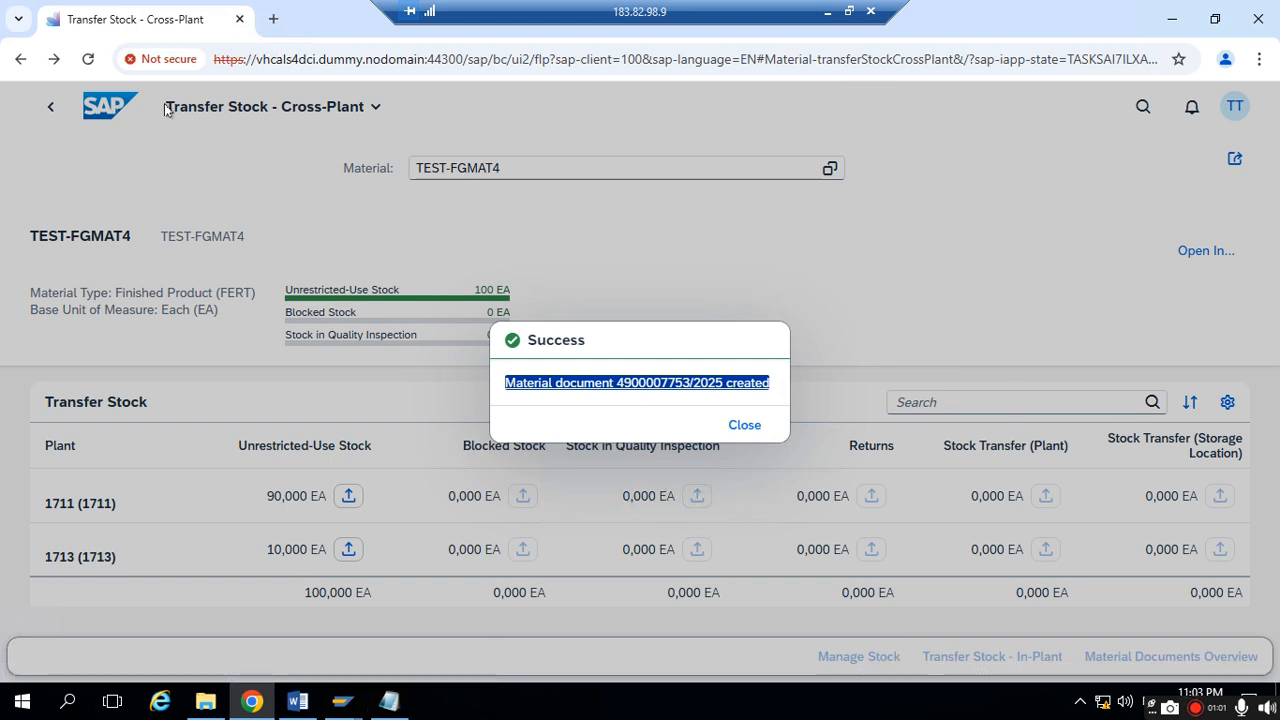
- Switch to Notepad and add the line "Transfer Stock- Cross-Plant" under the "Cross plant (Within same company code)" heading
{"action": "left_click", "coordinate": [389, 700]}
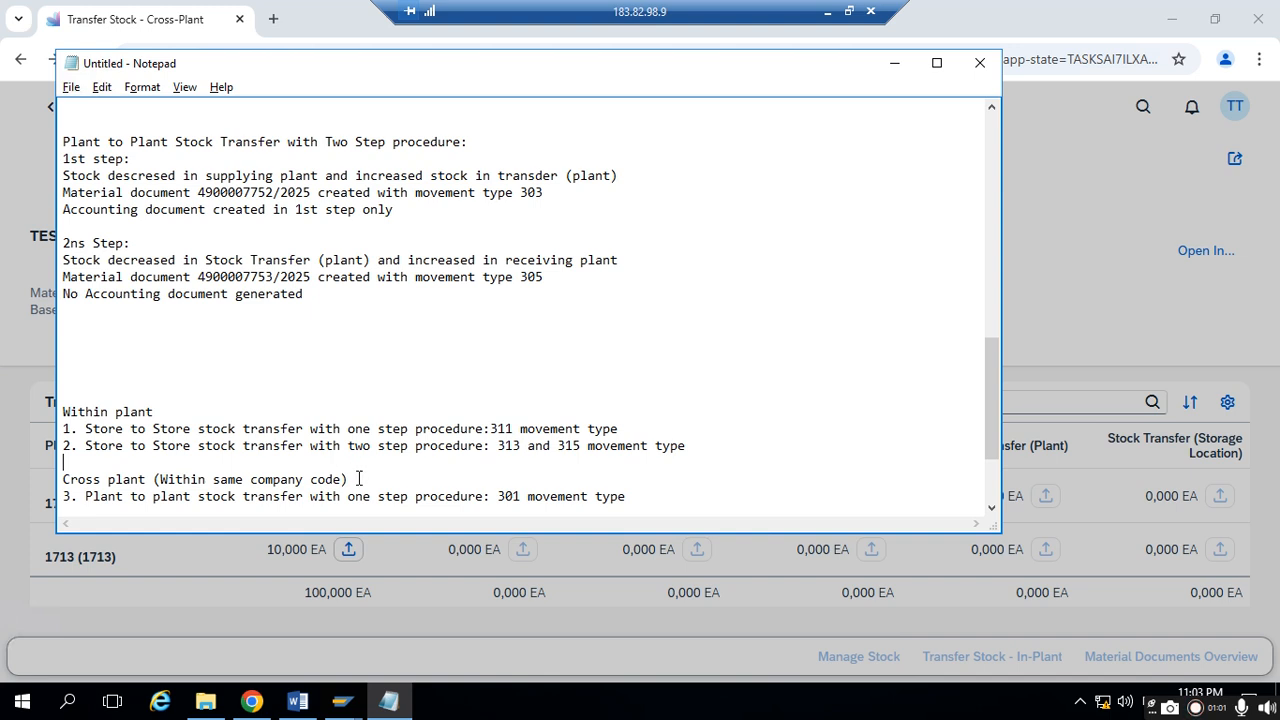
{"action": "key", "text": "ctrl+z"}
{"action": "type", "text": "Transfer Stock- Cross"}
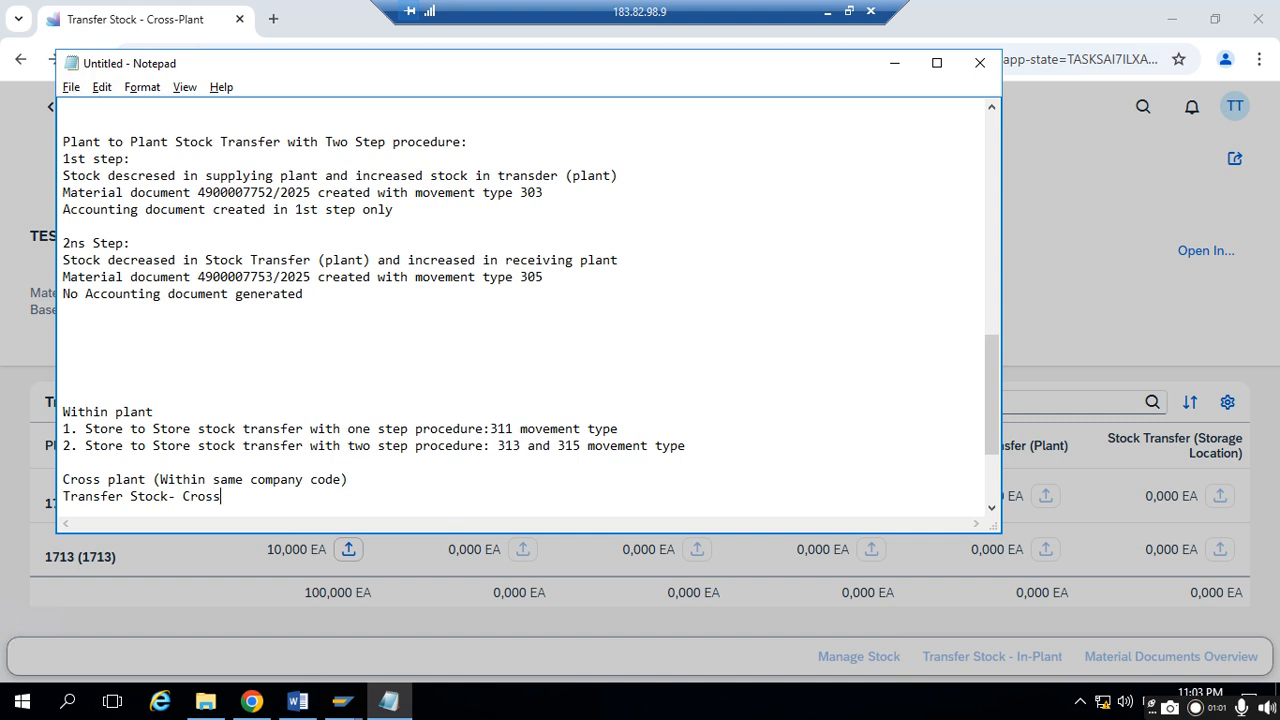
{"action": "type", "text": "-Plant"}
- Add the line "Transfer stock- In- plant app" under the "Within plant" heading
{"action": "left_click", "coordinate": [168, 408]}
{"action": "key", "text": "Return"}
{"action": "type", "text": "Trans"}
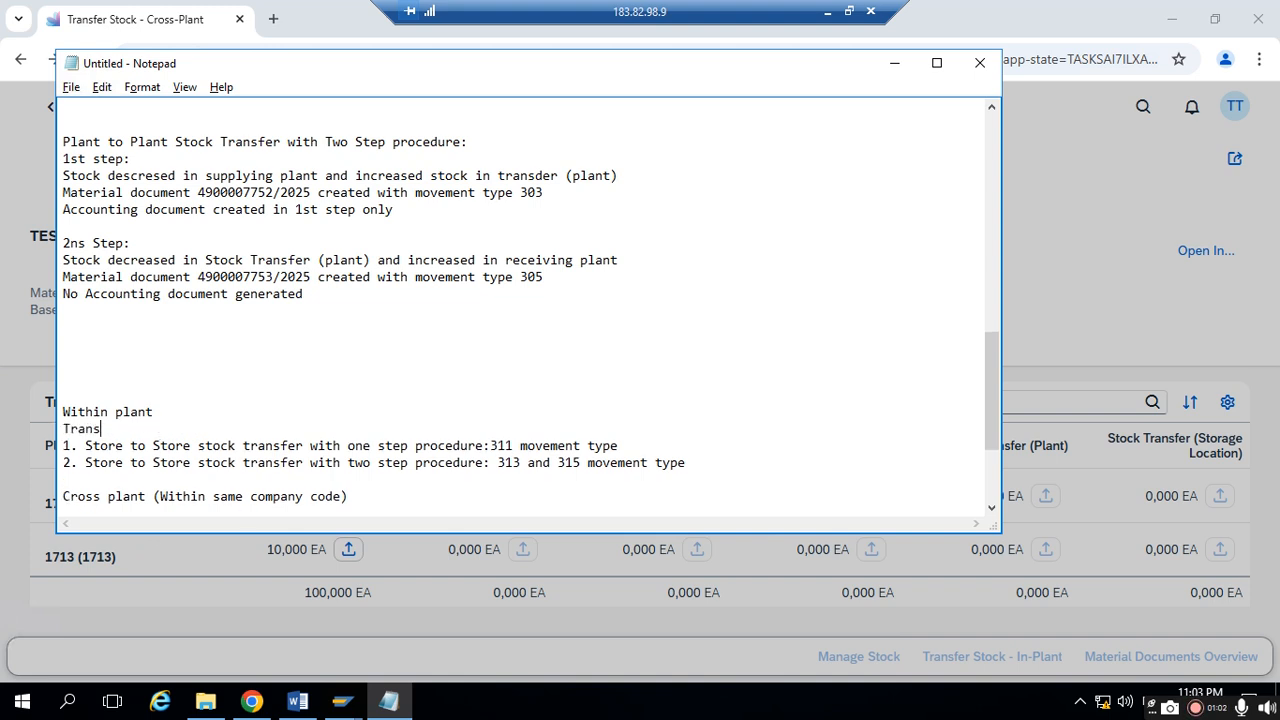
{"action": "type", "text": "fer stock- In- plant aa"}
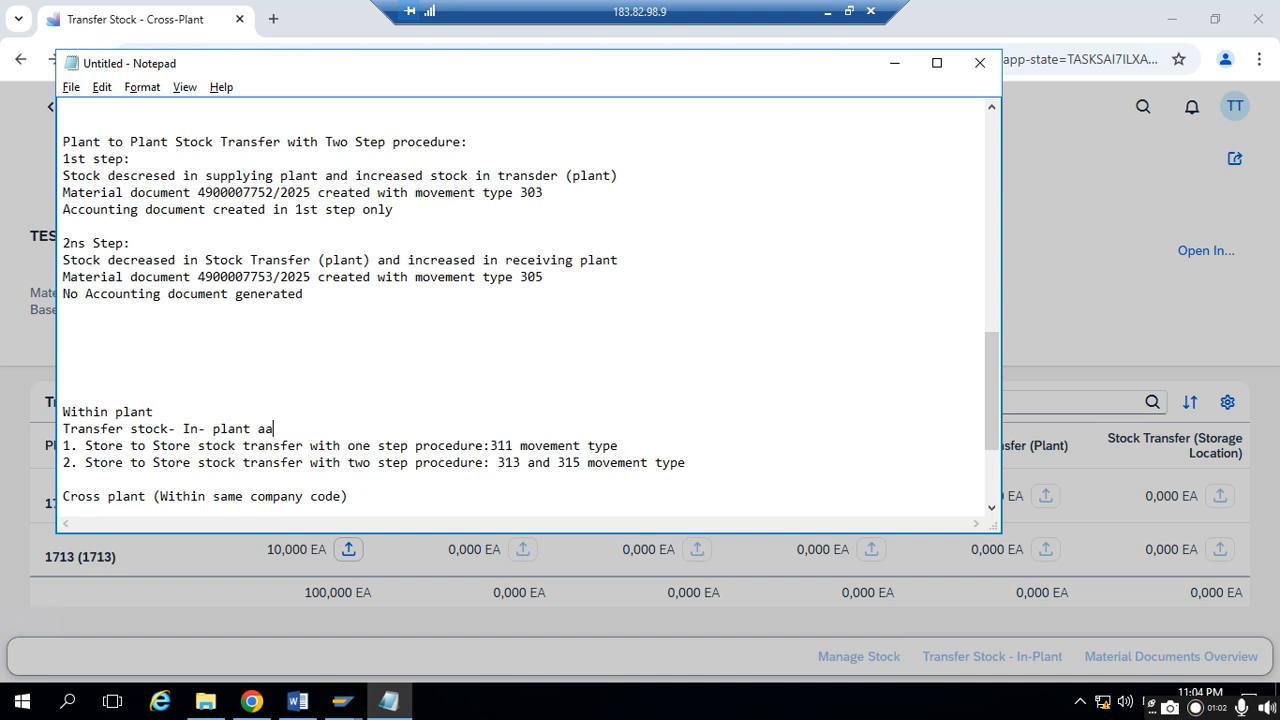
{"action": "key", "text": "BackSpace"}
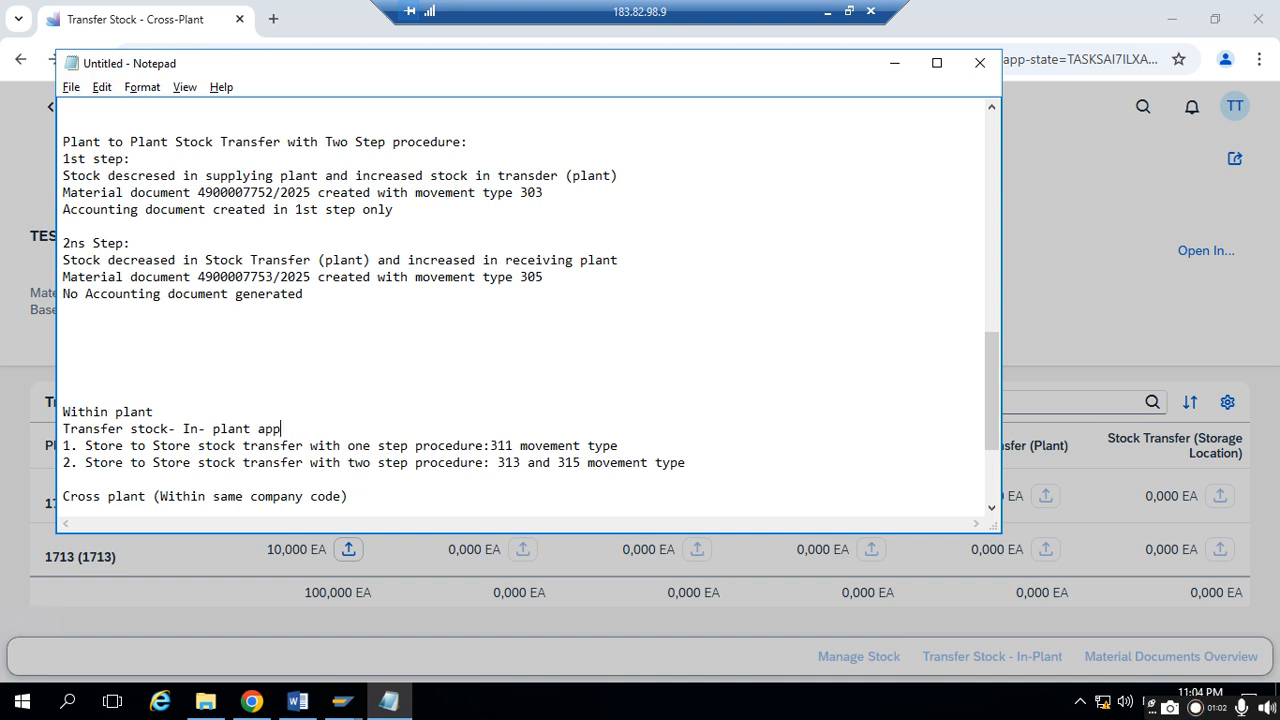